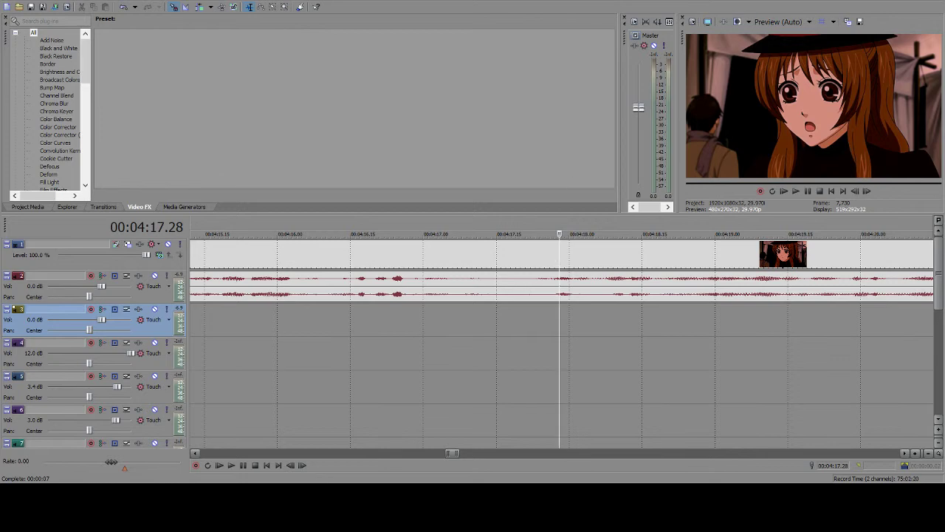
- Paste five copies of the copied one-frame clip directly after the end of the main video clip, up to 00:04:26.13
mouse_move(455, 454)
left_mouse_down()
mouse_move(514, 452)
mouse_move(473, 452)
left_mouse_up()
scroll(462, 428, "down", 3)
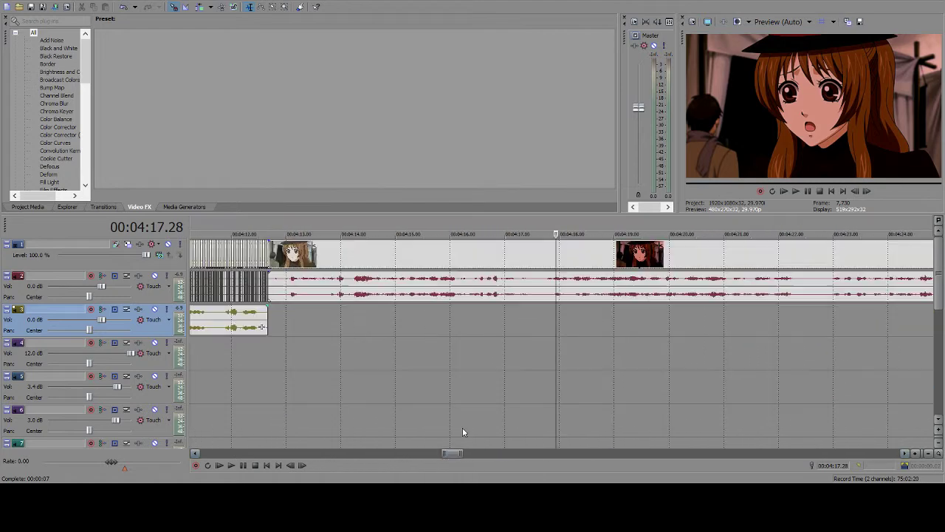
left_click(704, 256)
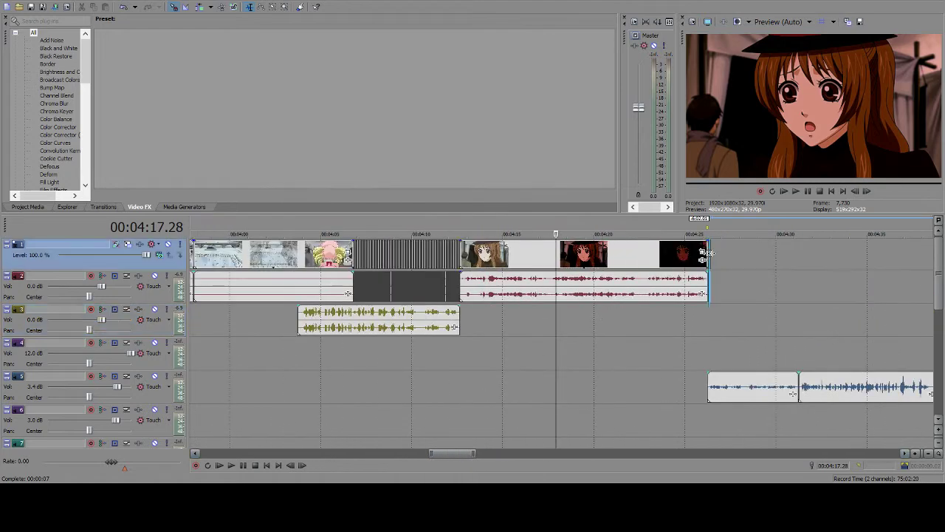
scroll(704, 256, "up", 10)
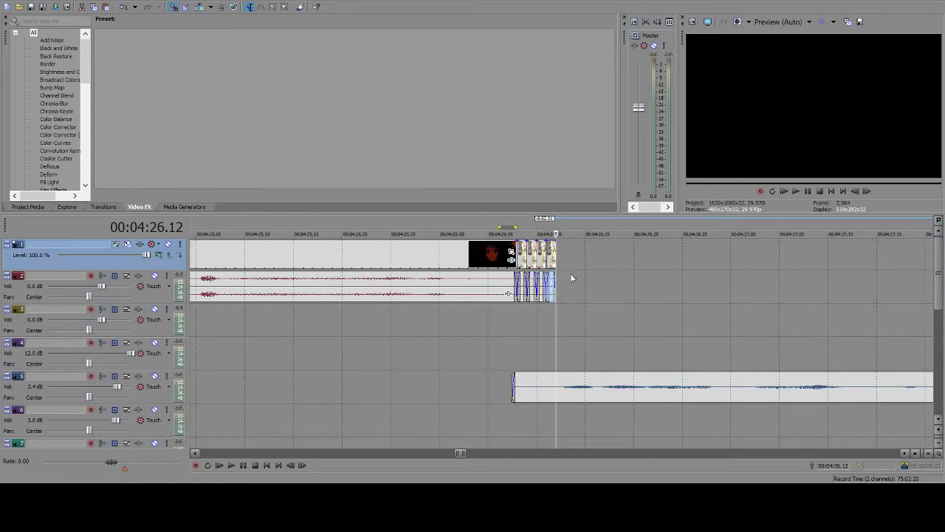
key("ctrl+v")
- Play the voice audio after the pasted clips and paste one copy of the clip at 00:04:26.16
key("space")
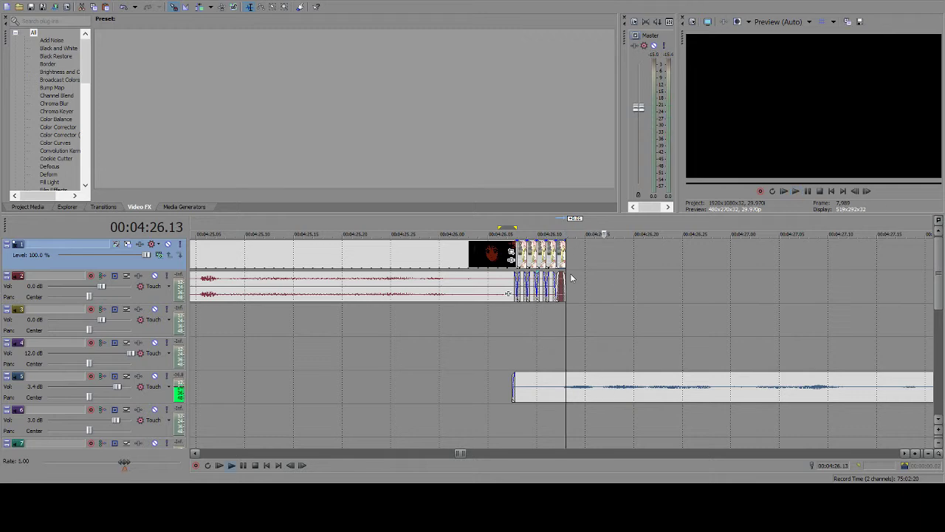
left_click(243, 465)
left_click(195, 453)
left_click(196, 453)
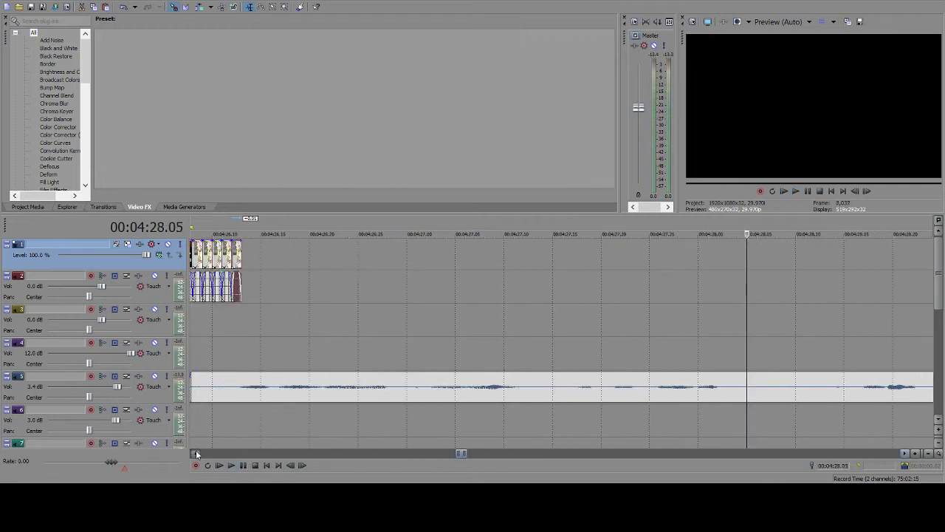
left_click(434, 252)
left_click(442, 252)
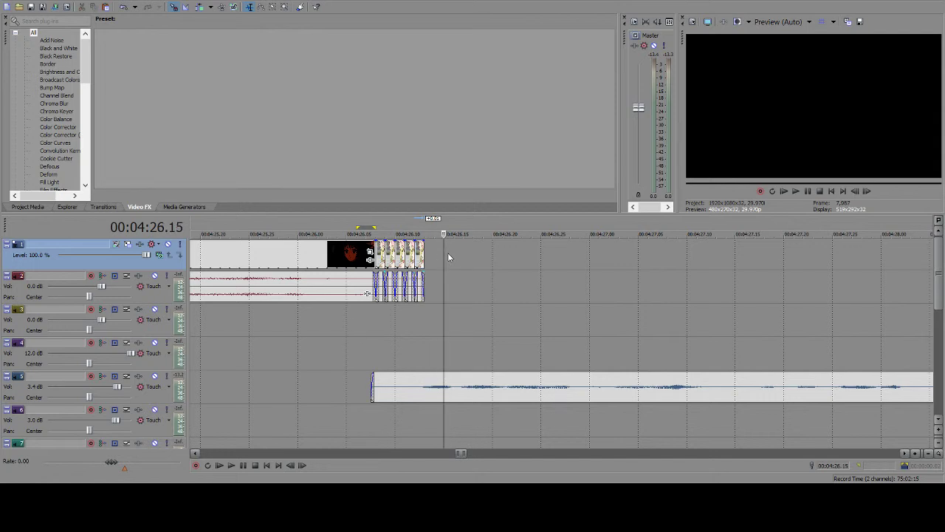
left_click(454, 258)
key("ctrl+v")
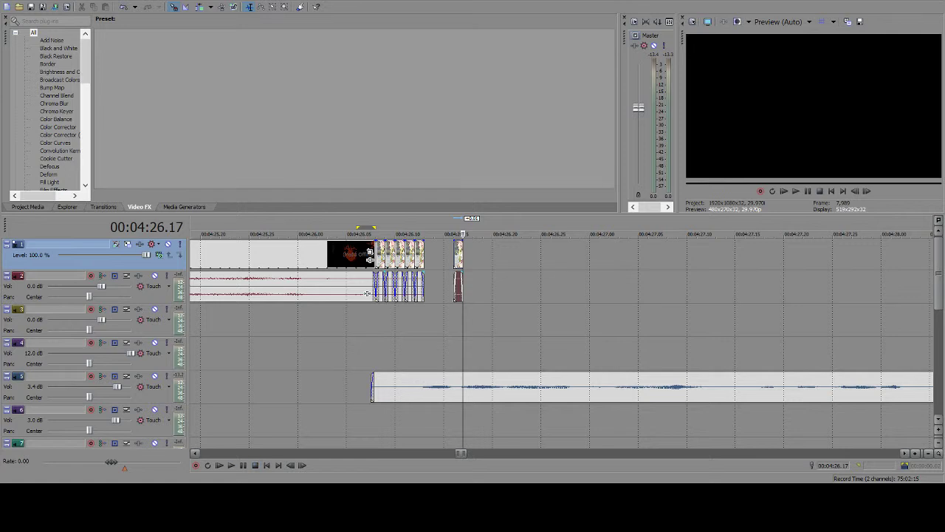
- Paste four consecutive copies of the clip from 00:04:26.29 to match the voice audio
left_click(245, 465)
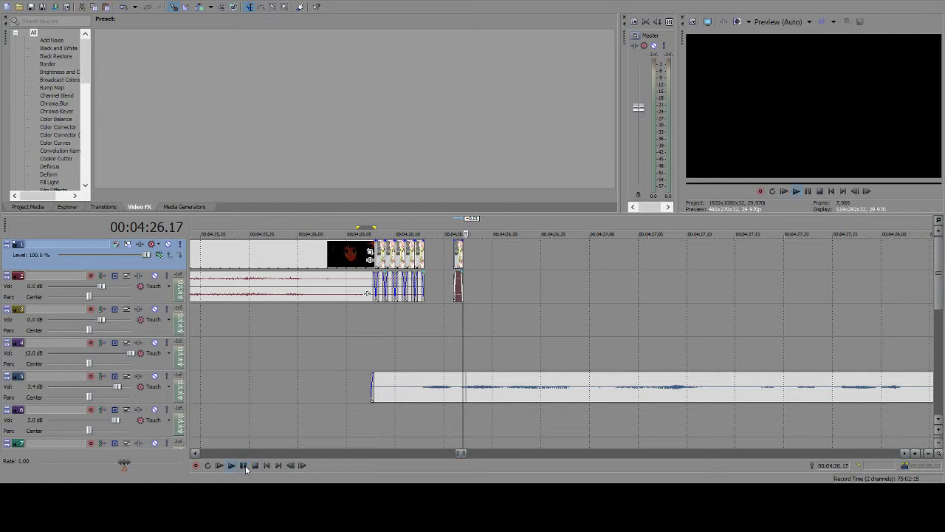
left_click(572, 270)
left_click(578, 269)
key("ctrl+v")
key("ctrl+v")
key("ctrl+v")
key("ctrl+v")
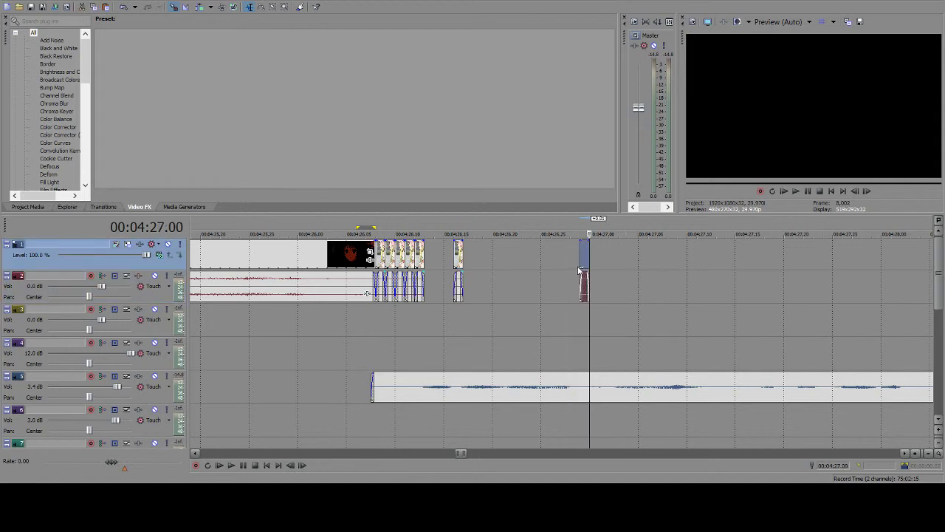
- Paste four consecutive copies of the clip from 00:04:27.13 and place the cursor at their end, 00:04:27.17
left_click(243, 466)
left_click(243, 466)
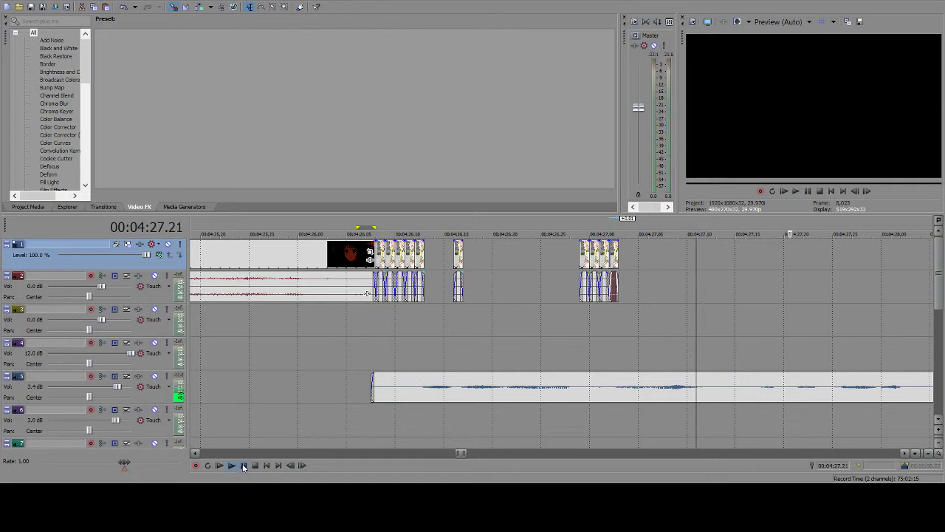
left_click(709, 281)
left_click(713, 278)
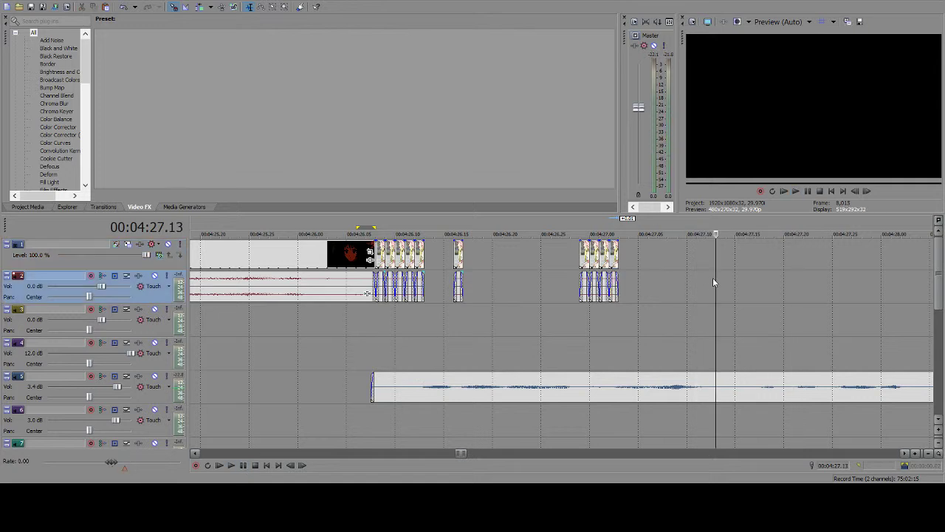
key("ctrl+v")
key("ctrl+v")
key("ctrl+v")
key("ctrl+v")
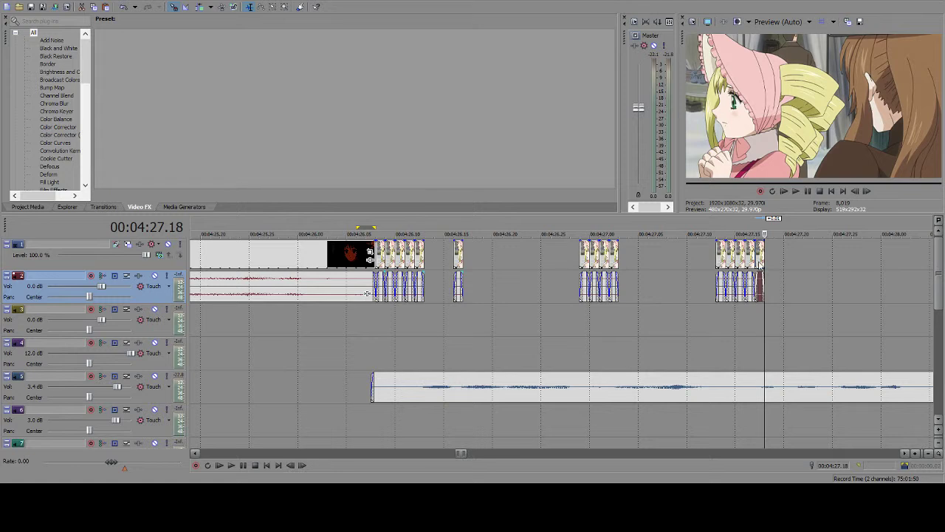
key("ctrl+z")
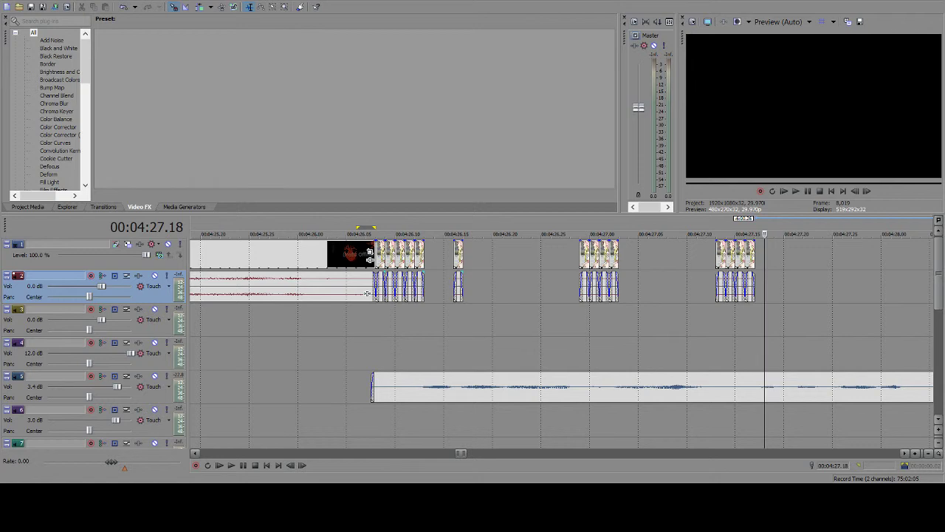
left_click(752, 342)
left_click(764, 338)
left_click(754, 341)
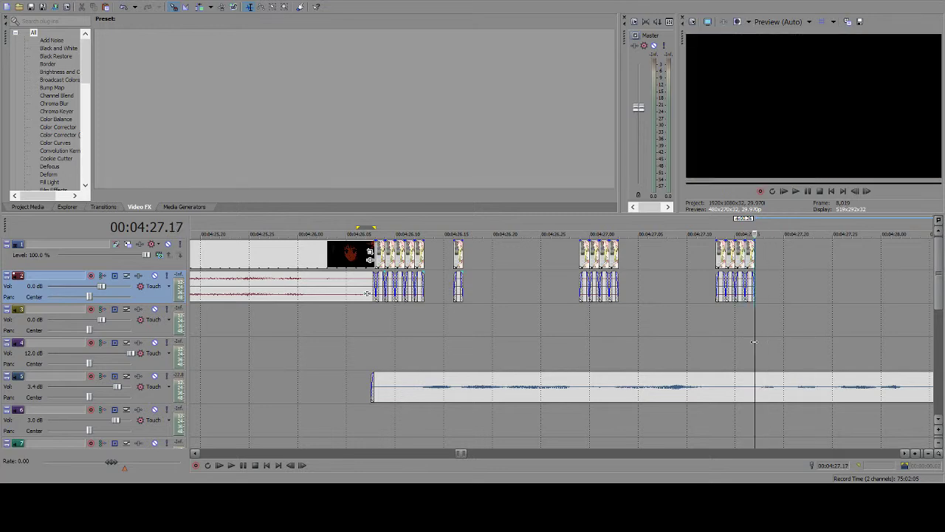
- Play the voice audio from 00:04:27.17 and paste a run of thirteen clip copies starting at 00:04:28.03
scroll(517, 384, "down", 8)
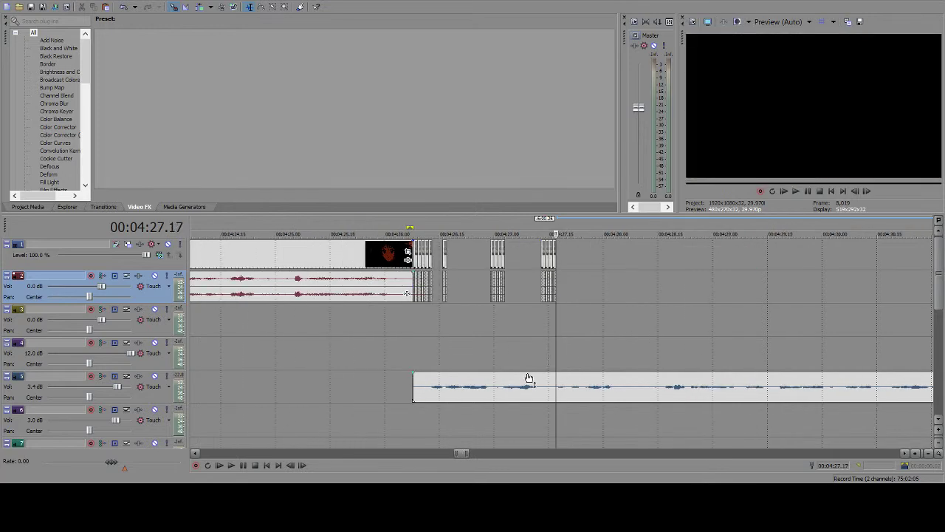
scroll(554, 340, "down", 4)
scroll(627, 288, "up", 8)
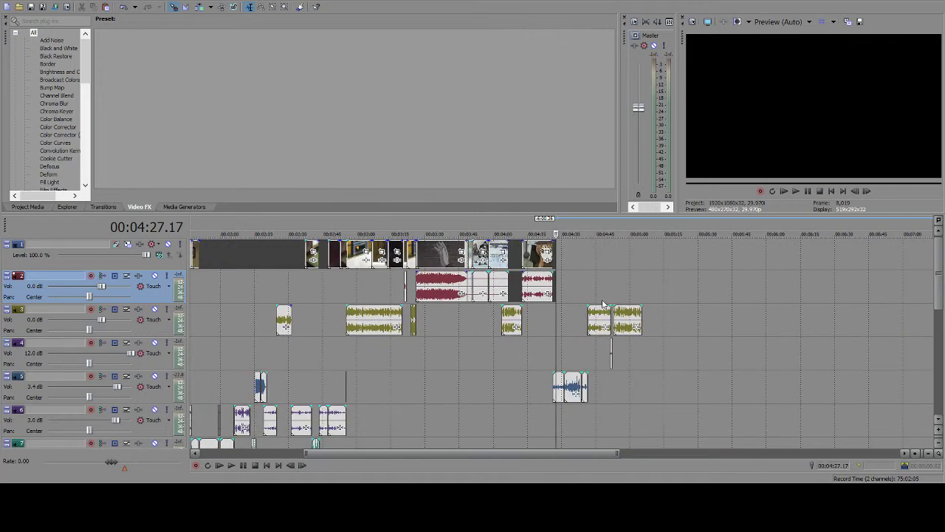
scroll(602, 302, "up", 4)
scroll(576, 303, "down", 2)
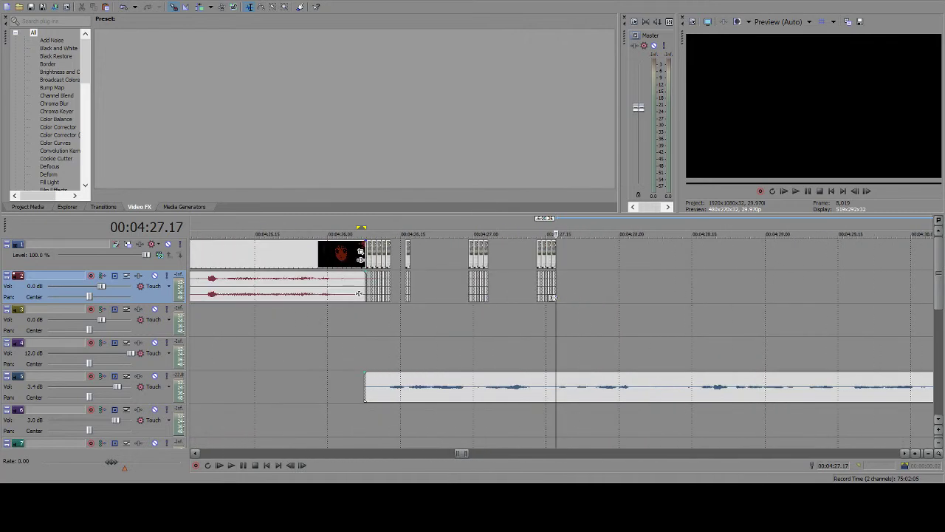
scroll(552, 304, "up", 2)
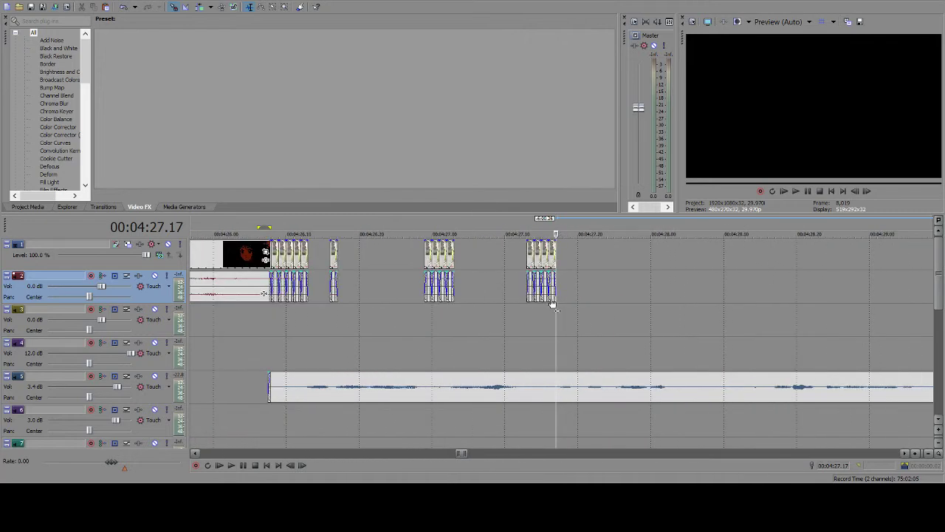
left_click(243, 466)
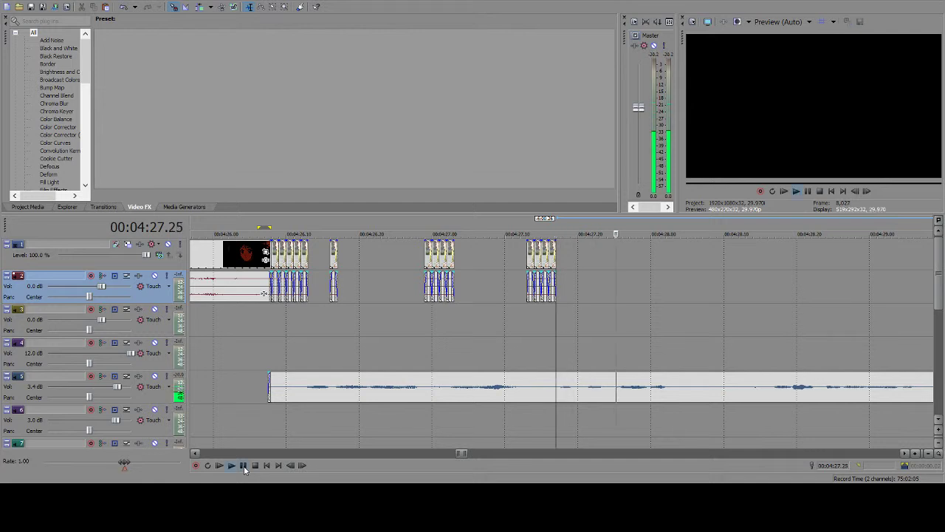
left_click(675, 262)
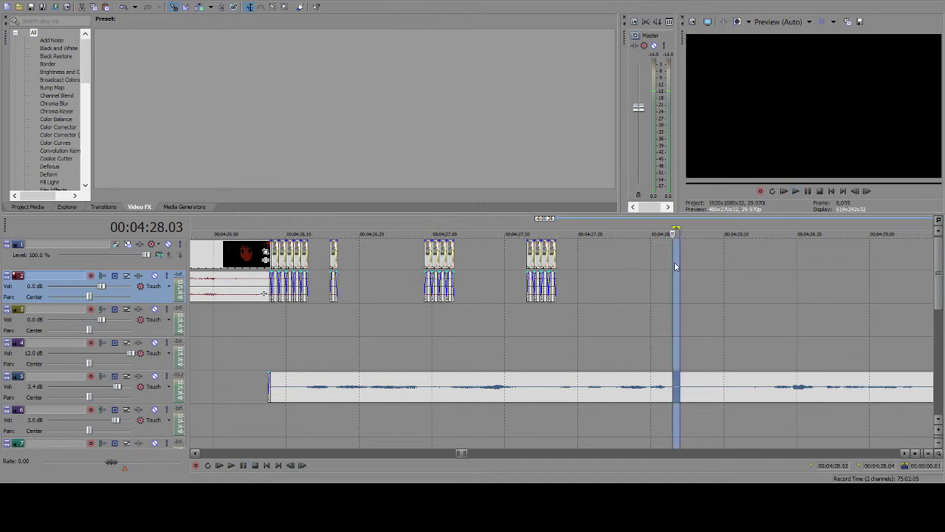
key("ctrl+v")
key("ctrl+v")
key("ctrl+v")
key("ctrl+v")
key("ctrl+v")
key("ctrl+v")
key("ctrl+v")
key("ctrl+v")
key("ctrl+v")
key("ctrl+v")
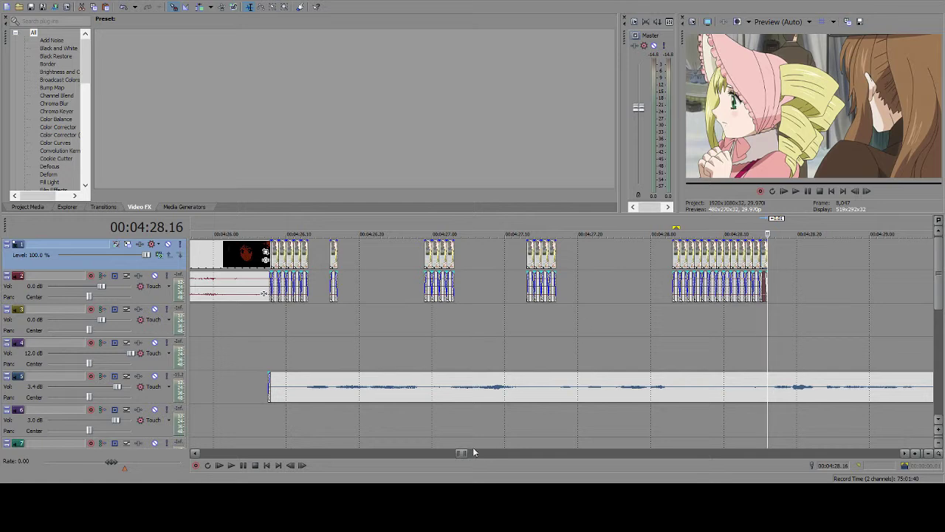
- Play past the end of the run starting at 00:04:28.03 and undo its last three pasted copies
left_click(242, 465)
left_click(242, 465)
key("ctrl+z")
key("ctrl+z")
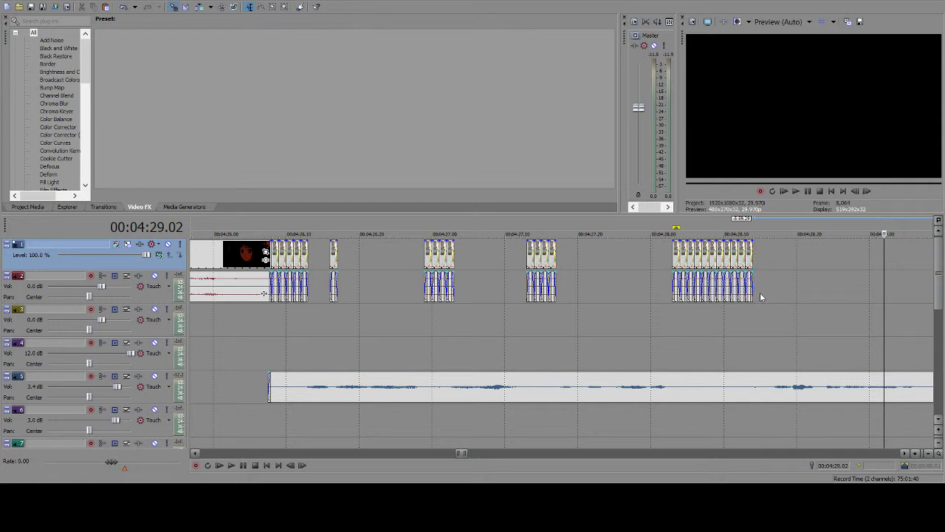
left_click(760, 295)
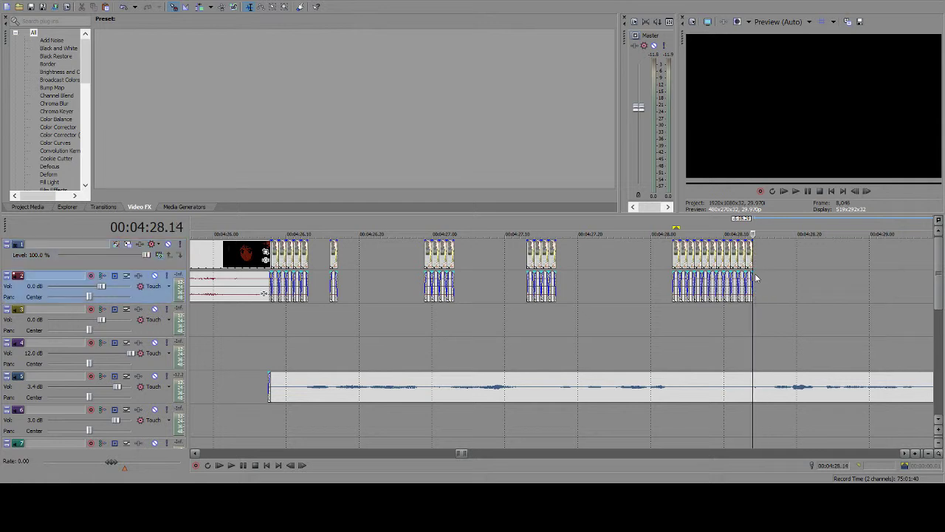
key("Up")
key("ctrl+z")
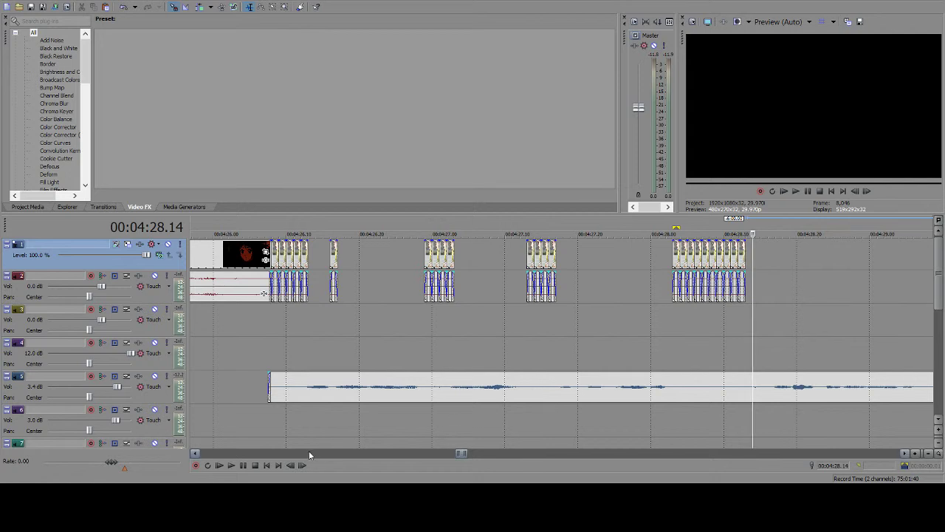
- Play the voice audio after the shortened run and paste a single copy of the clip at 00:04:28.23
left_click(241, 465)
left_click(241, 464)
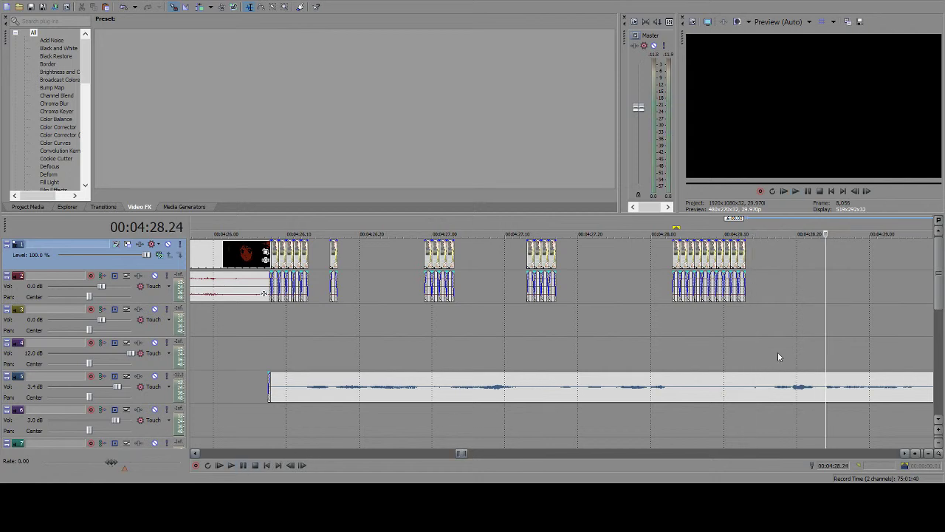
left_click(813, 262)
key("Right")
key("ctrl+v")
- Play on from 00:04:28.24 and paste two consecutive copies of the clip from 00:04:29.07
left_click(244, 466)
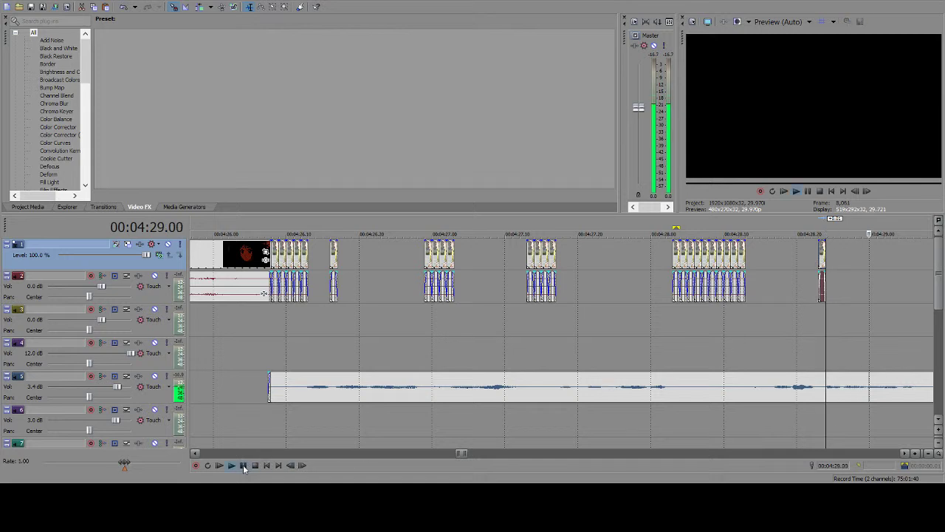
left_click(195, 453)
left_click(330, 257)
left_click(337, 253)
key("ctrl+v")
key("ctrl+v")
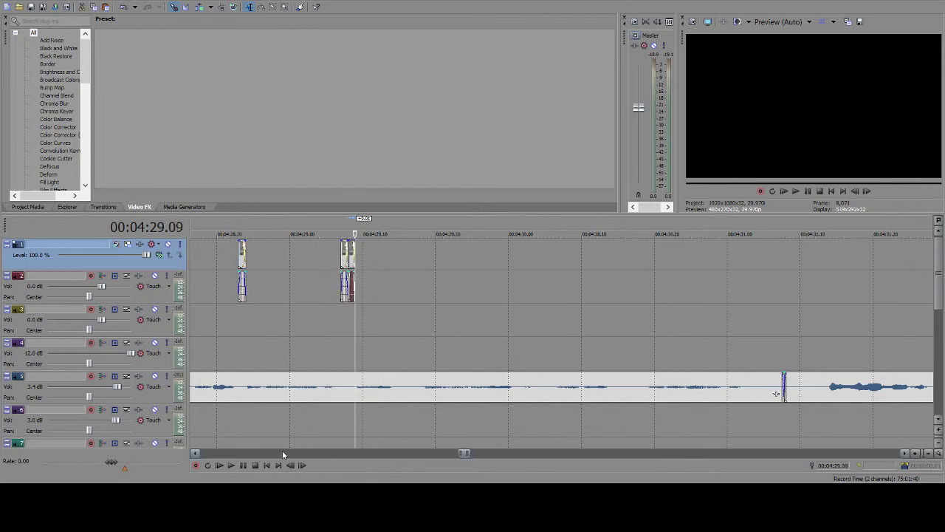
- Play the voice audio from 00:04:29.09 and paste four consecutive copies of the clip from 00:04:30.03
left_click(250, 465)
left_click(249, 465)
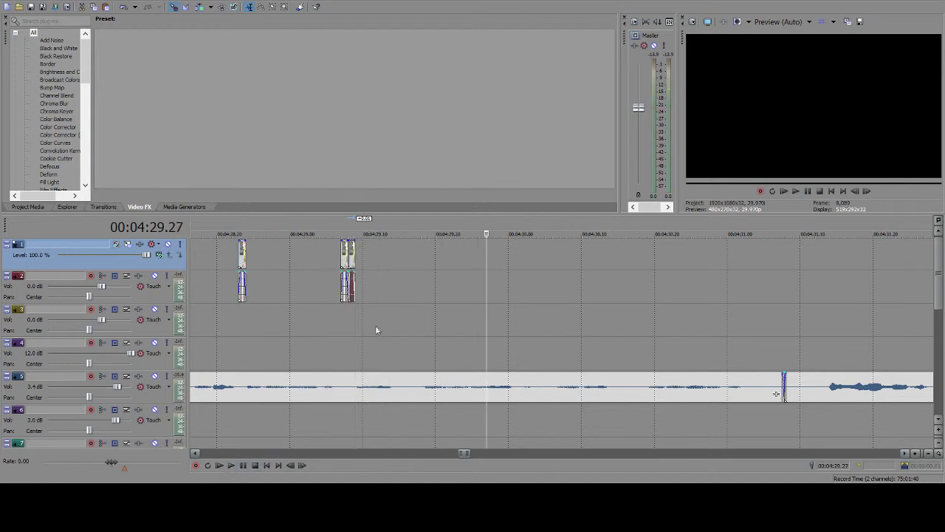
left_click(243, 465)
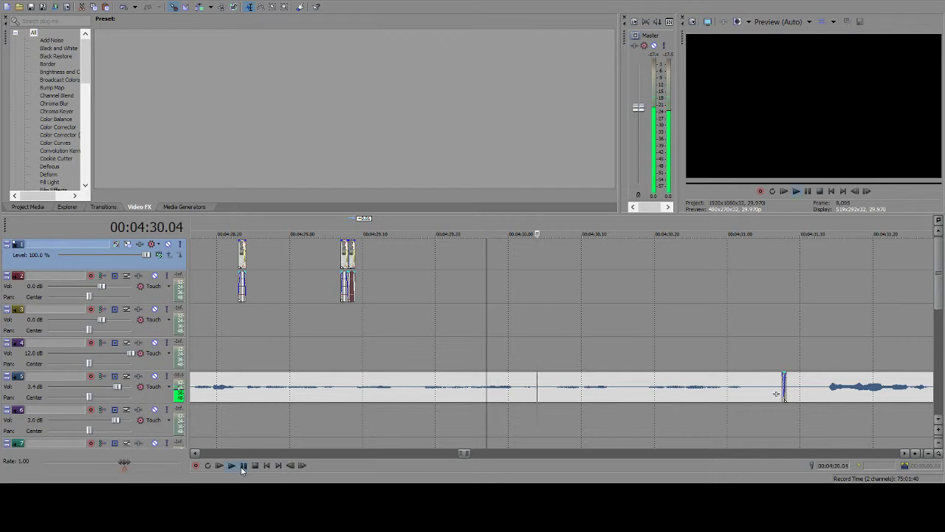
left_click(523, 280)
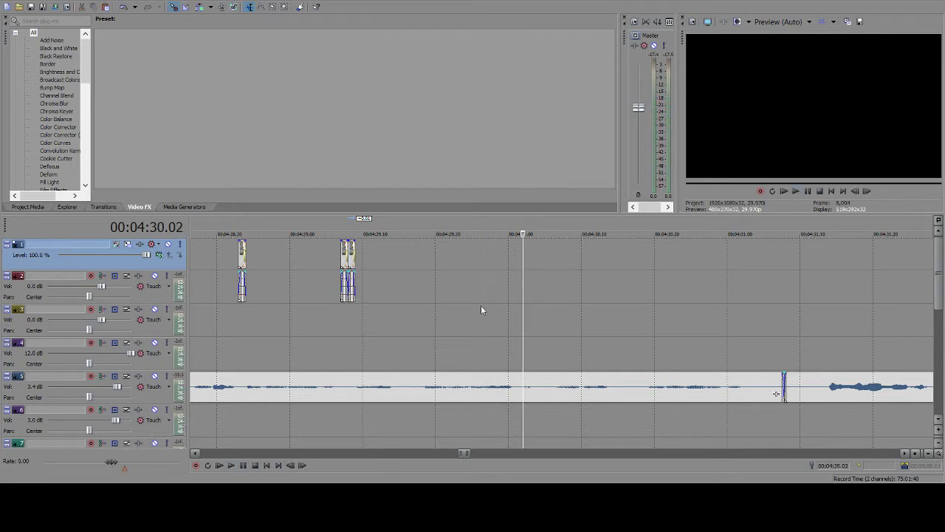
left_click(243, 465)
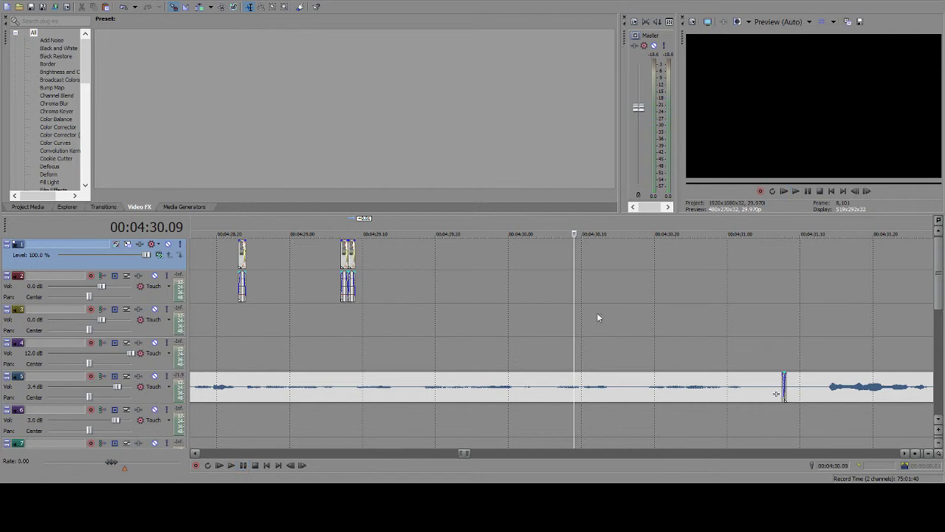
left_click(520, 262)
left_click(532, 265)
key("ctrl+v")
key("ctrl+v")
- Listen to the voice audio around 00:04:30.10, paste a single copy of the clip and shift it to start at 00:04:30.12
left_click(602, 274)
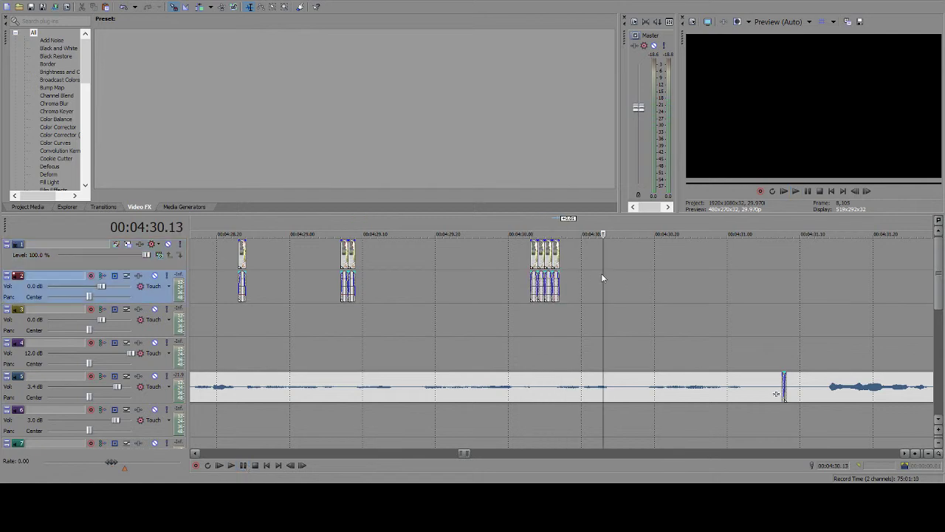
left_click(247, 465)
left_click(247, 466)
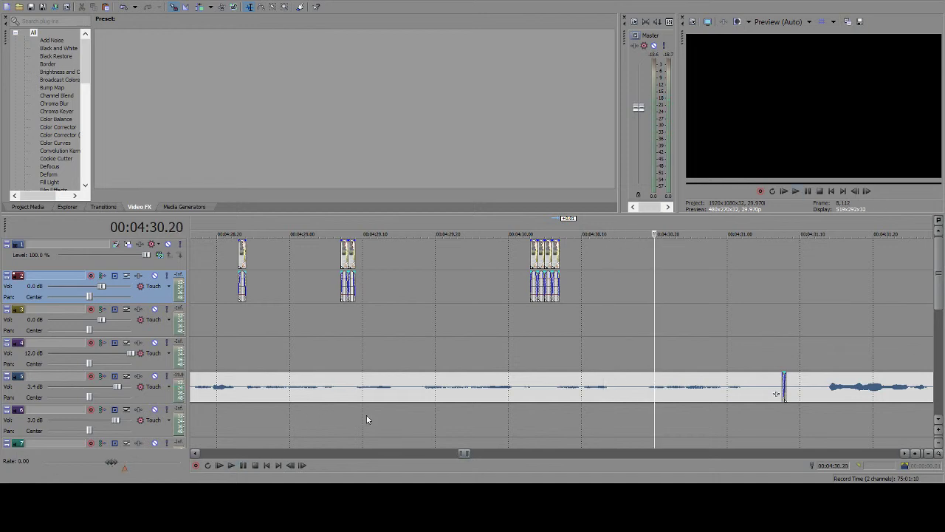
left_click(598, 274)
left_click(581, 274)
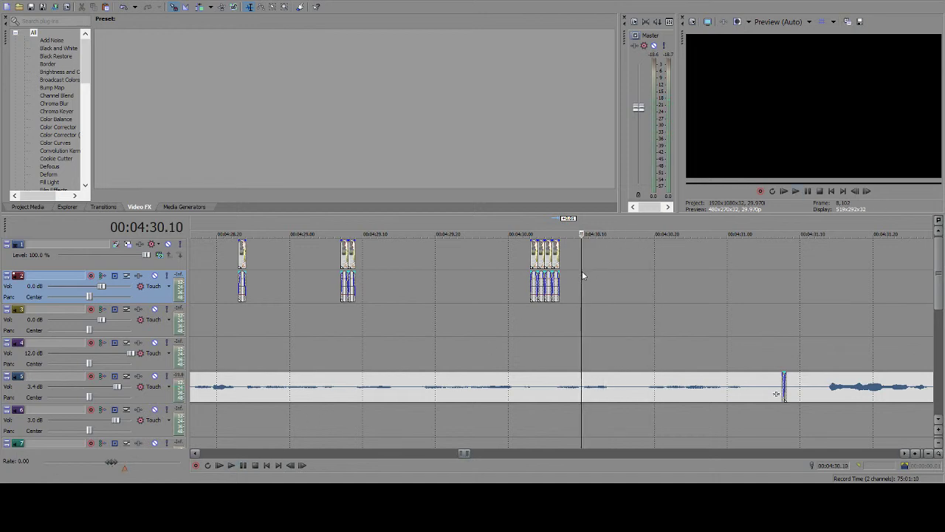
left_click(244, 465)
left_click(243, 465)
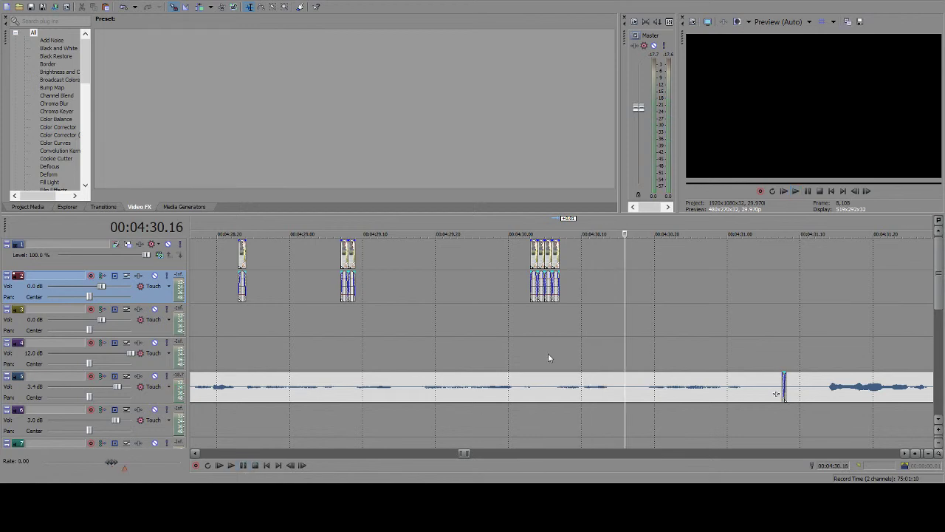
left_click(610, 260)
left_click(604, 259)
key("ctrl+v")
left_click(243, 465)
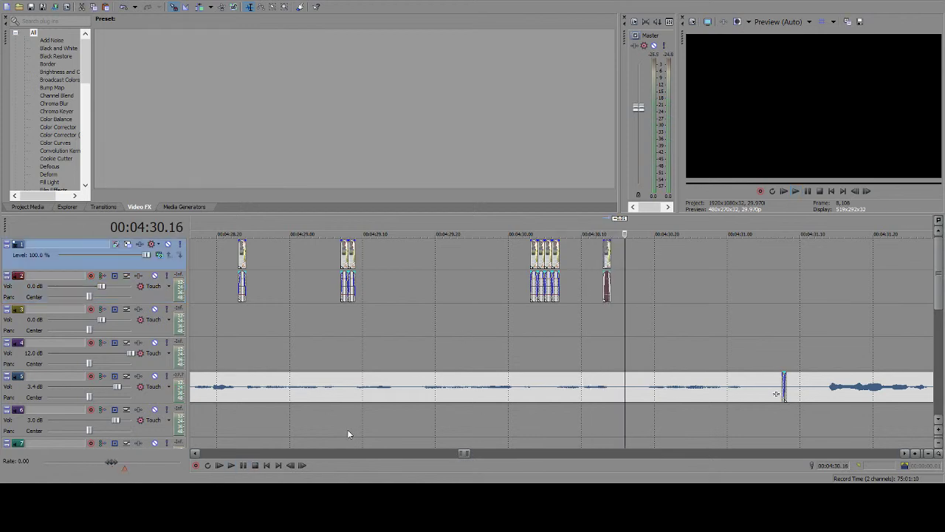
left_click_drag(607, 263, 600, 263)
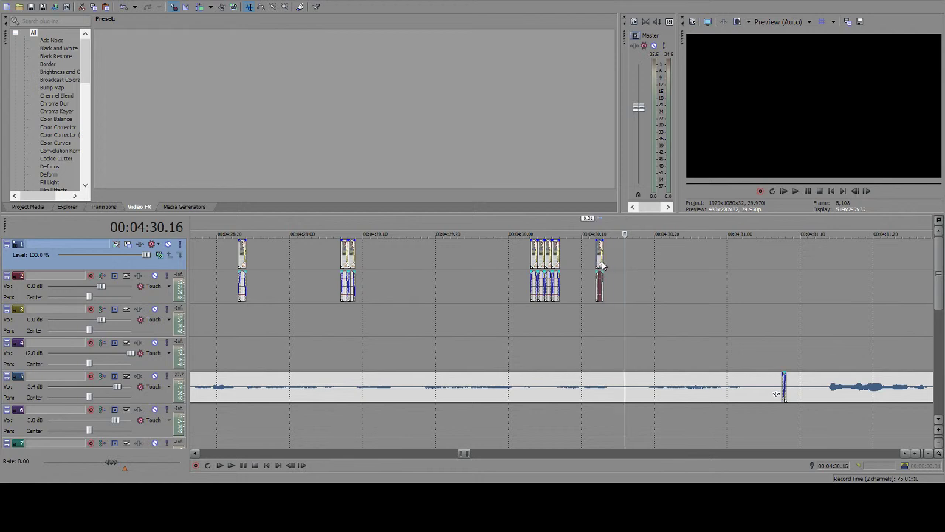
- Paste five consecutive copies of the clip from 00:04:30.15 and undo the last one
left_click(611, 265)
key("ctrl+v")
key("ctrl+v")
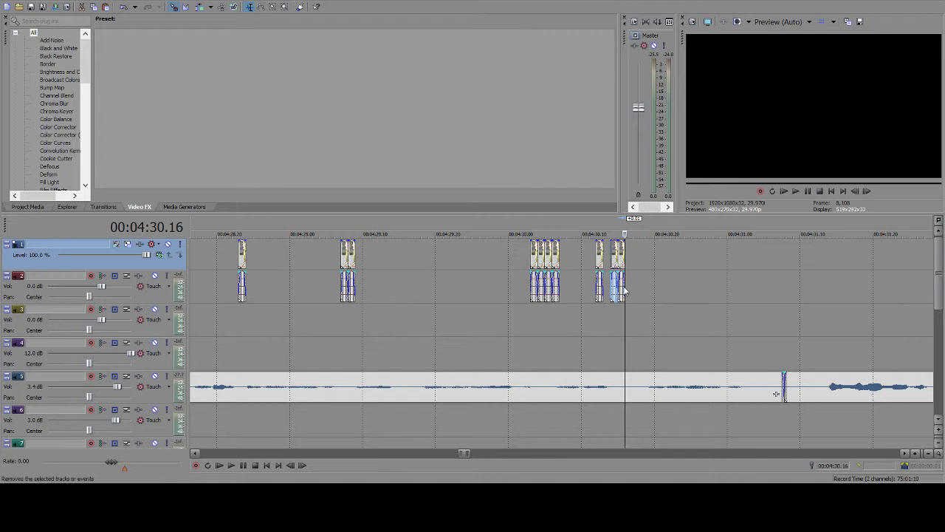
key("ctrl+v")
key("ctrl+v")
key("ctrl+v")
key("ctrl+v")
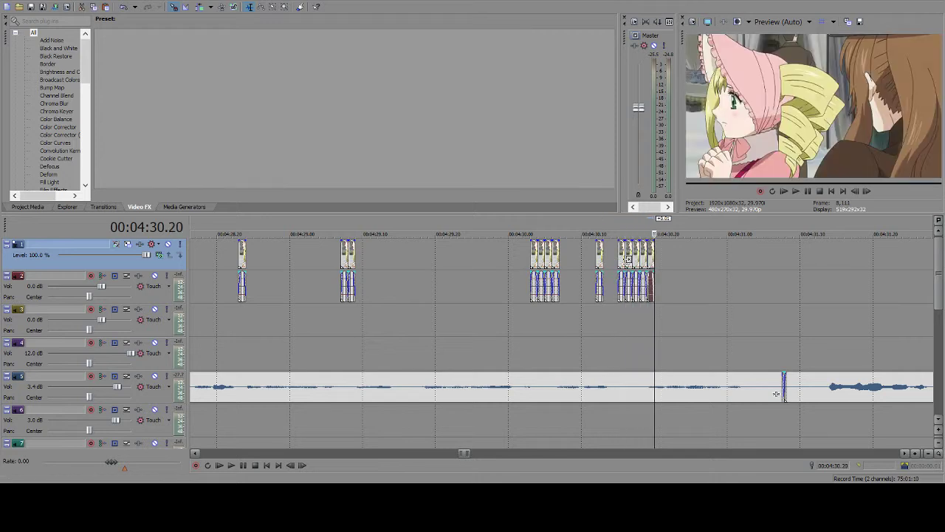
key("ctrl+z")
- Play the voice audio onward and paste six consecutive copies of the clip from 00:04:31.02
key("Return")
key("Return")
left_click(739, 255)
key("ctrl+v")
key("ctrl+v")
key("ctrl+v")
key("ctrl+v")
key("ctrl+v")
key("ctrl+v")
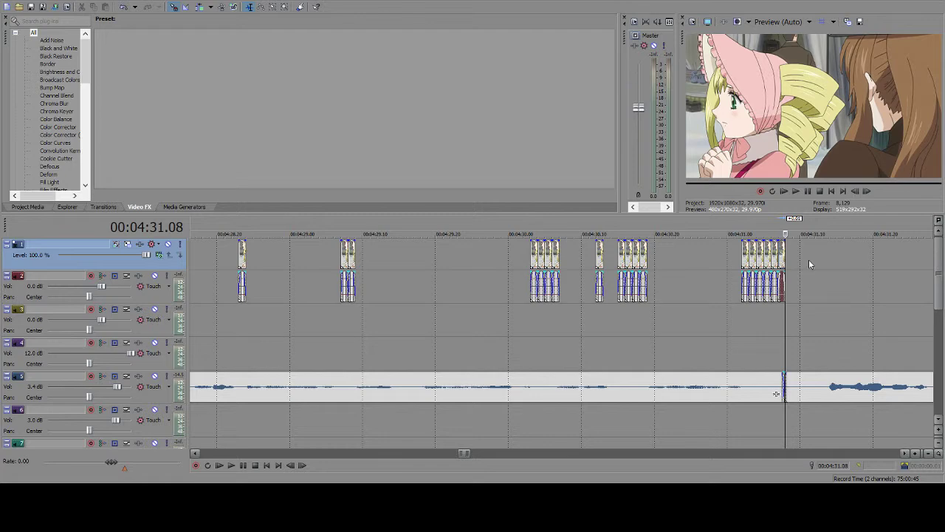
- Compare the two one-frame source clips near 00:10:28.13 and remove the first one from the timeline
scroll(809, 259, "down", 15)
left_click(830, 257)
scroll(830, 258, "up", 10)
scroll(510, 259, "up", 2)
left_click(444, 251)
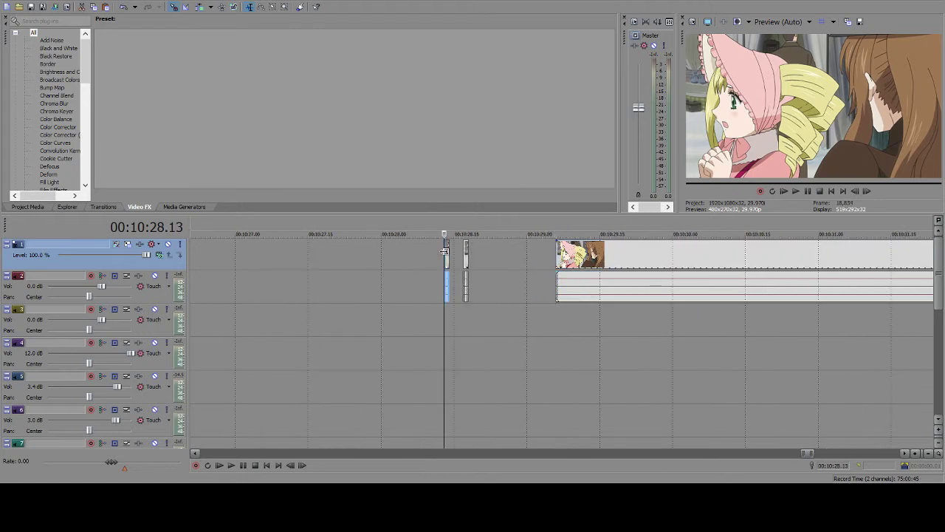
left_click(465, 255)
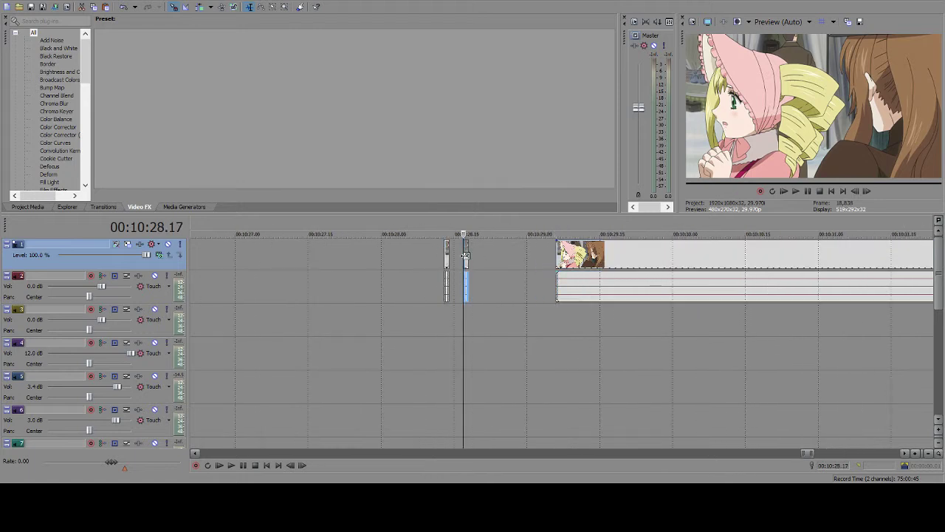
left_click(444, 251)
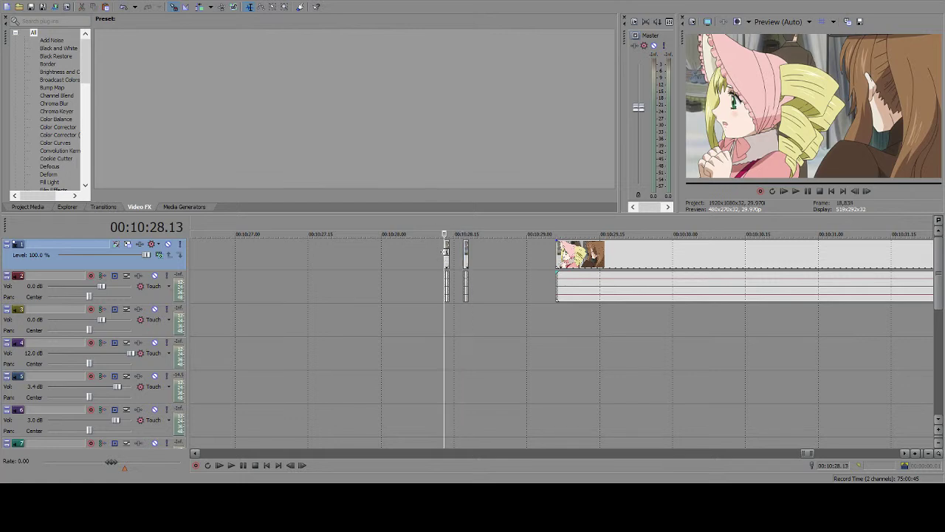
key("Delete")
- Return to the start of the speech section and extend the first run of clips with one copy at 00:04:26.13
scroll(390, 254, "down", 6)
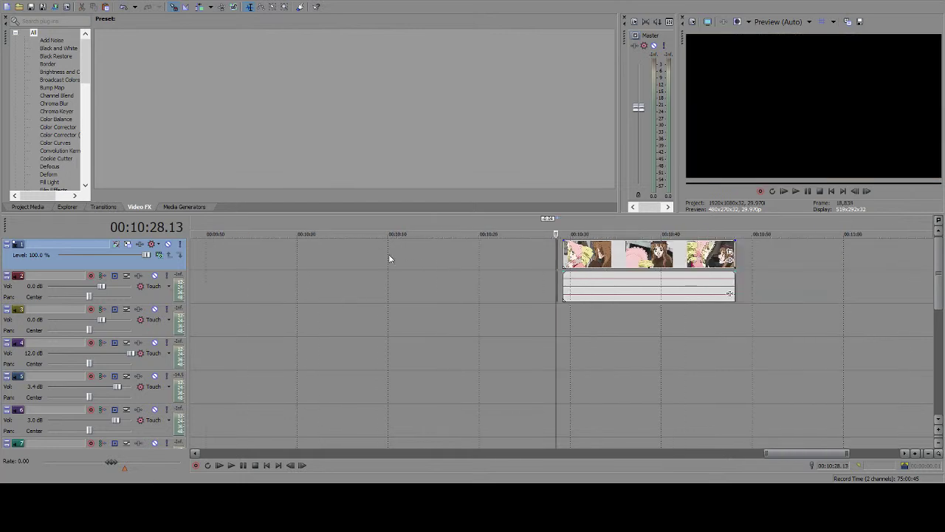
scroll(390, 258, "down", 5)
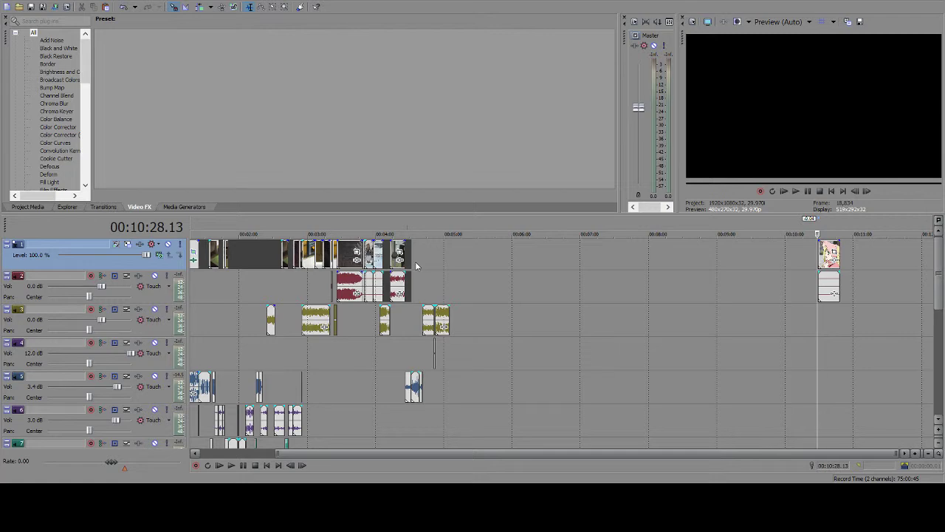
left_click(415, 262)
scroll(443, 259, "up", 12)
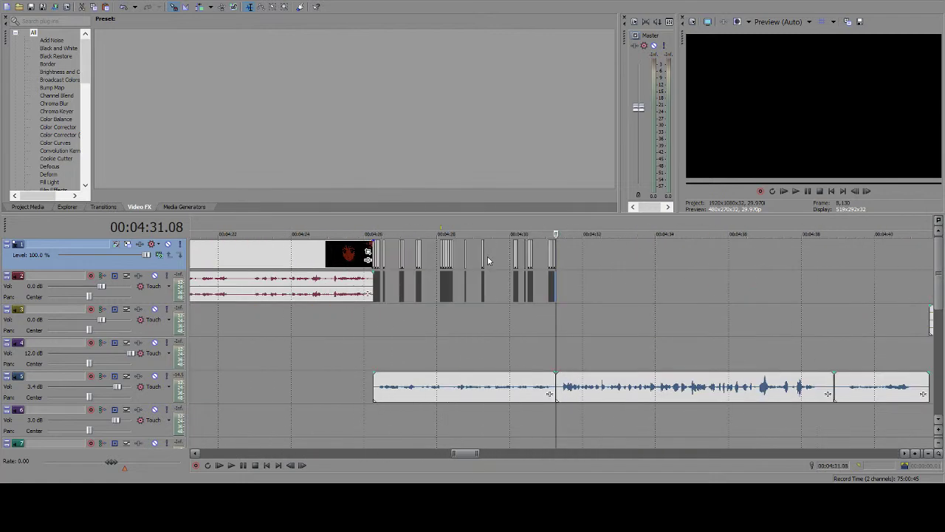
scroll(487, 260, "up", 6)
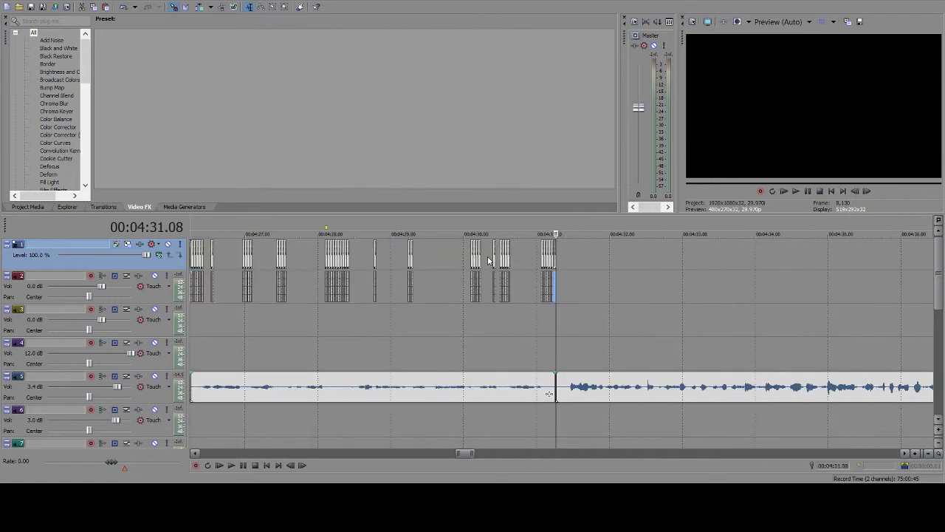
left_click(198, 453)
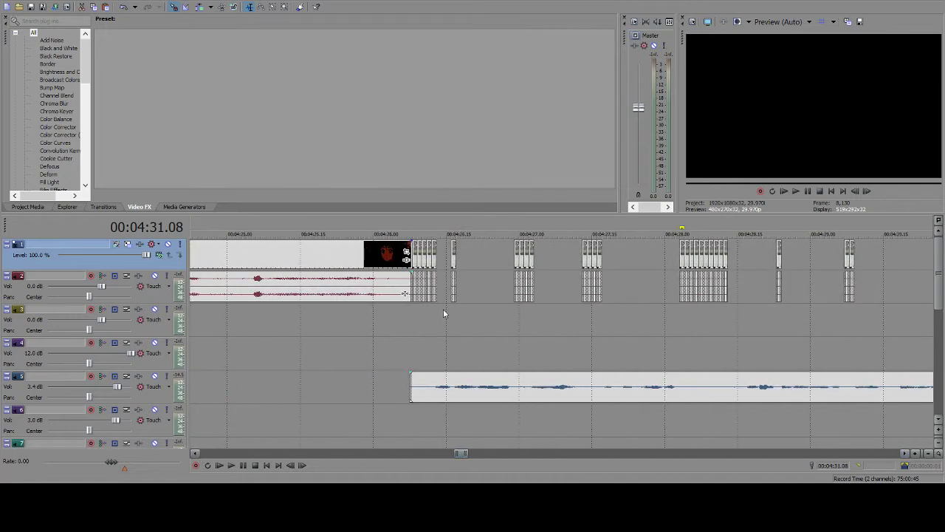
left_click(435, 264)
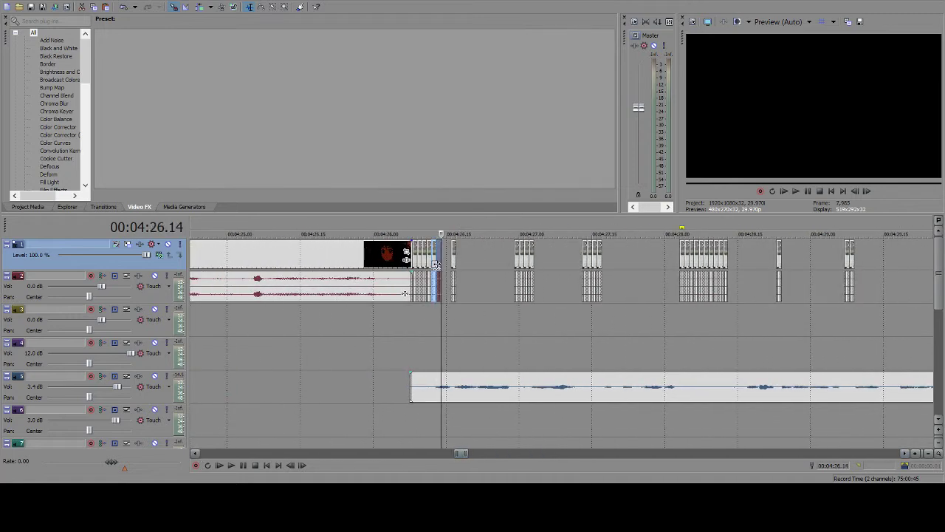
key("Right")
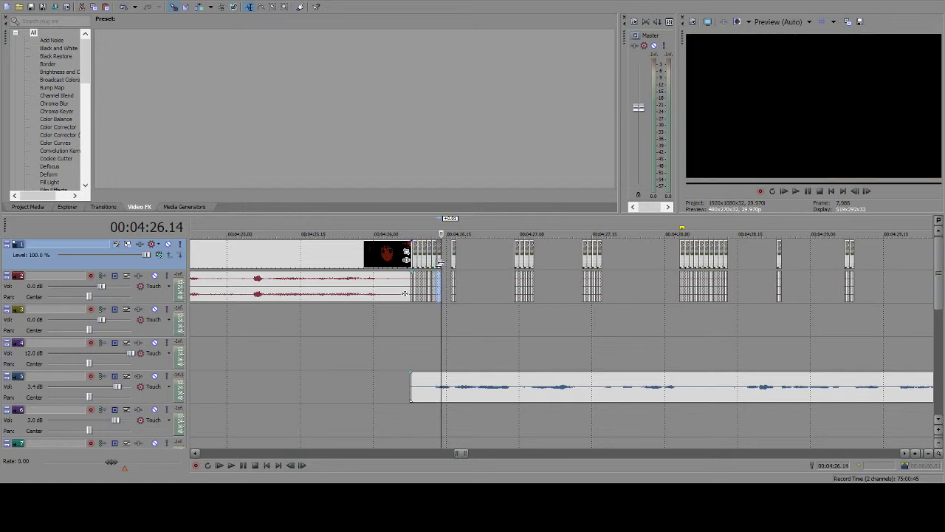
- Play the voice audio from 00:04:26.14 and paste single clip copies at 00:04:26.15, 00:04:26.17 and 00:04:26.21
left_click(232, 465)
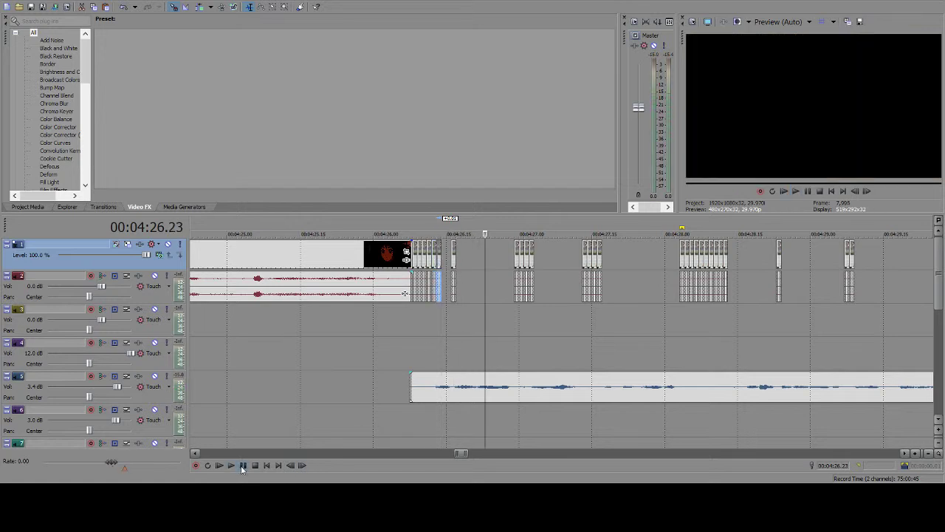
left_click(446, 257)
key("Right")
key("Right")
key("Right")
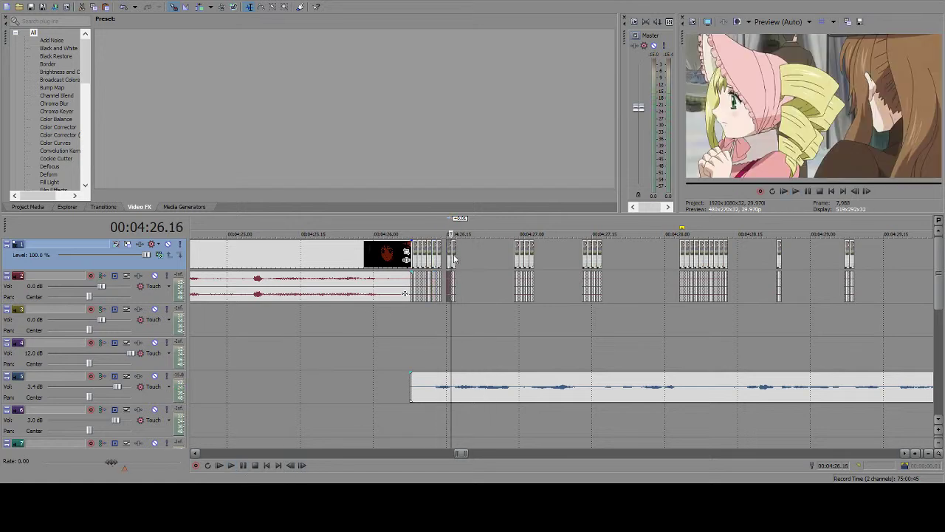
left_click(474, 258)
key("Right")
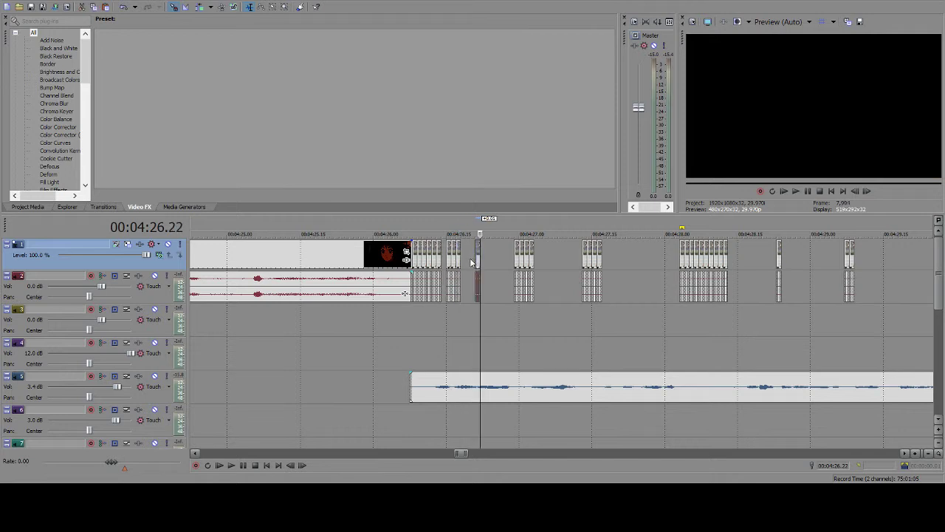
- Play on from 00:04:26.22 and add one clip copy before the next run at 00:04:26.28 and one after it at 00:04:27.03
key("Right")
key("Right")
key("Right")
key("Right")
key("Right")
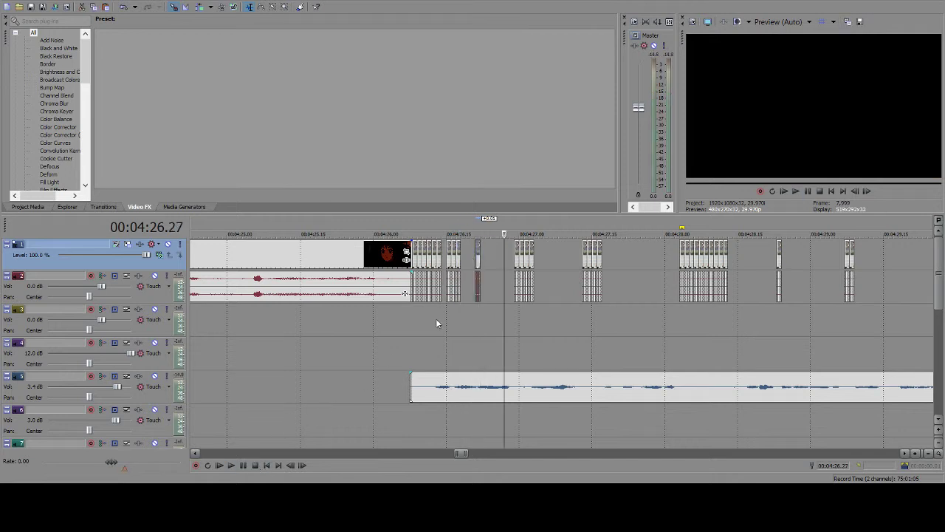
key("Right")
key("Right")
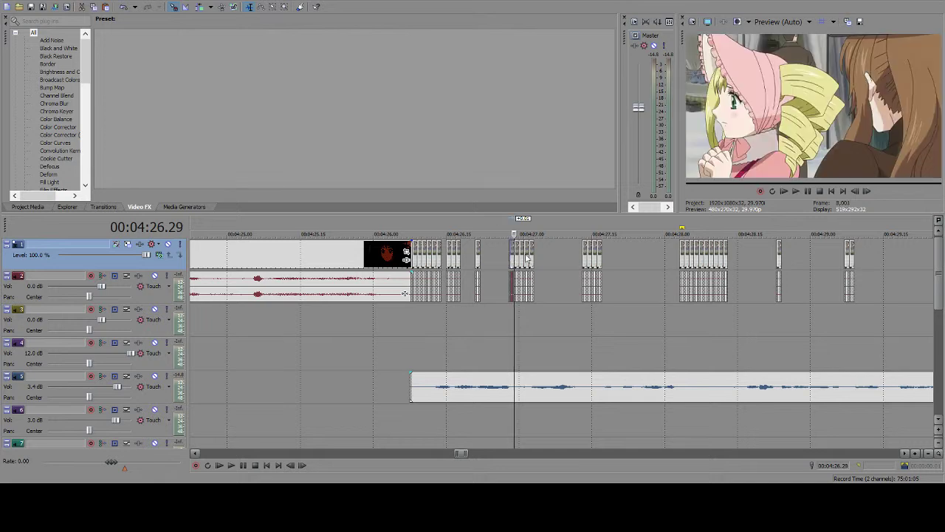
left_click(532, 256)
key("Right")
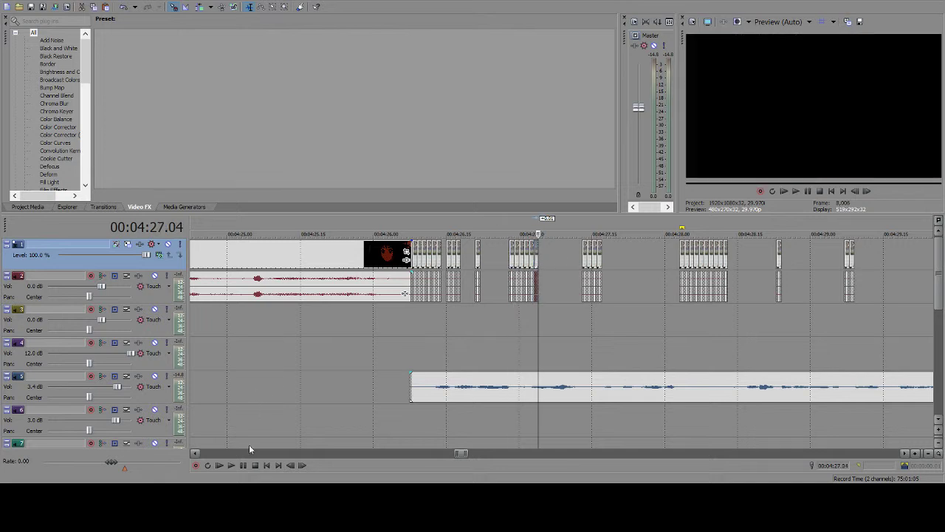
- Play the voice audio from 00:04:27.04 and paste two consecutive copies of the clip from 00:04:27.05
left_click(243, 465)
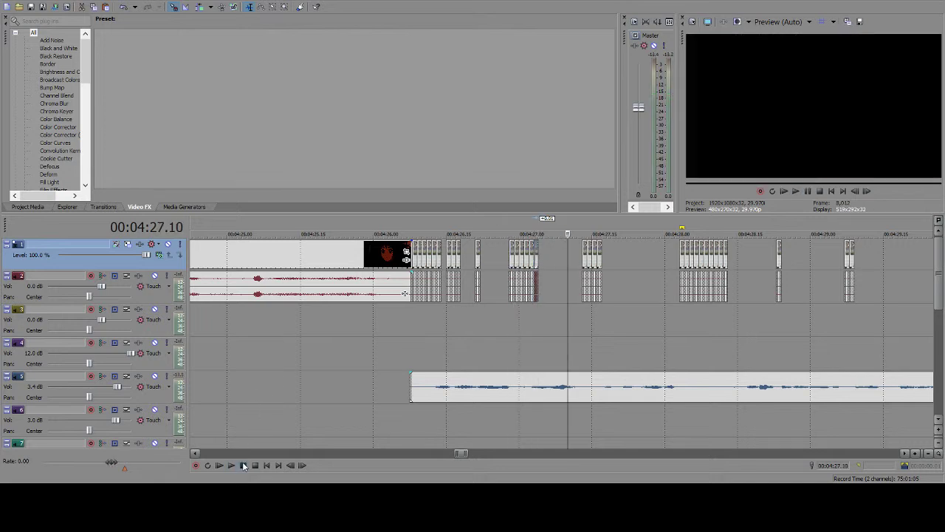
left_click(544, 259)
key("ctrl+v")
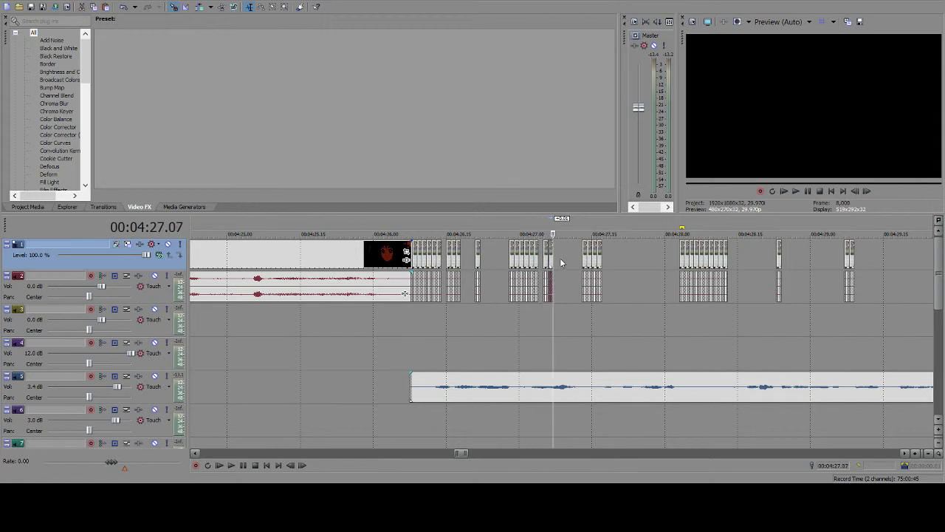
- Extend the run starting at 00:04:27.13 with three clip copies before it from 00:04:27.10 and one after it at 00:04:27.17
left_click(565, 259)
key("ctrl+v")
key("Right")
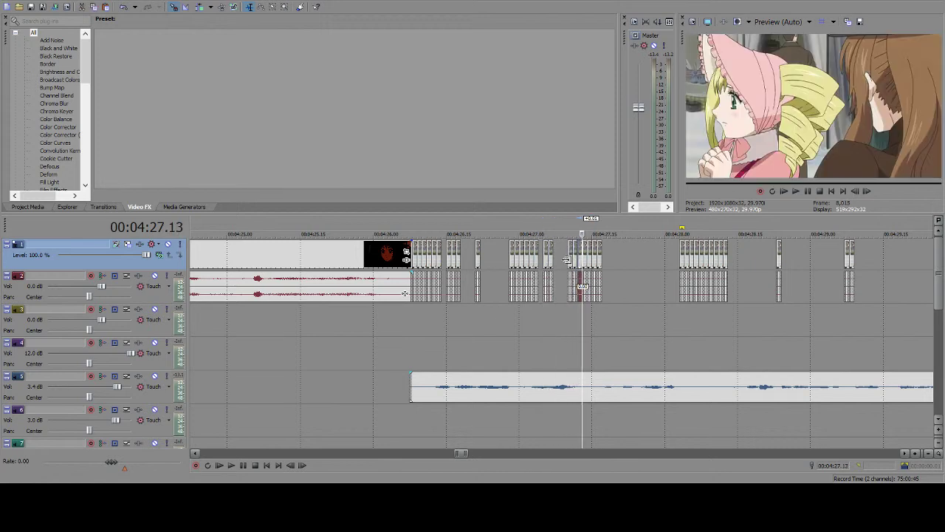
left_click(604, 264)
key("ctrl+v")
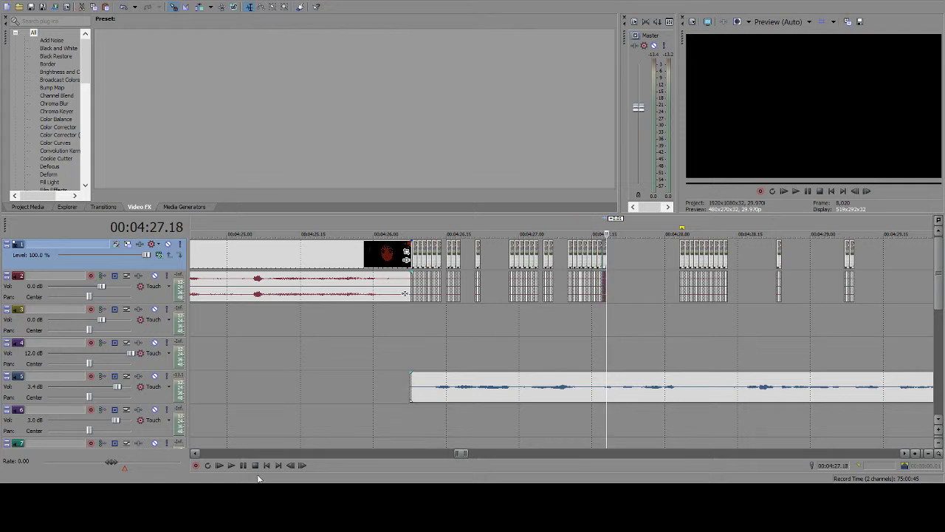
- Play the voice audio from 00:04:27.18 and paste three consecutive copies of the clip from 00:04:27.22
left_click(231, 465)
left_click(243, 465)
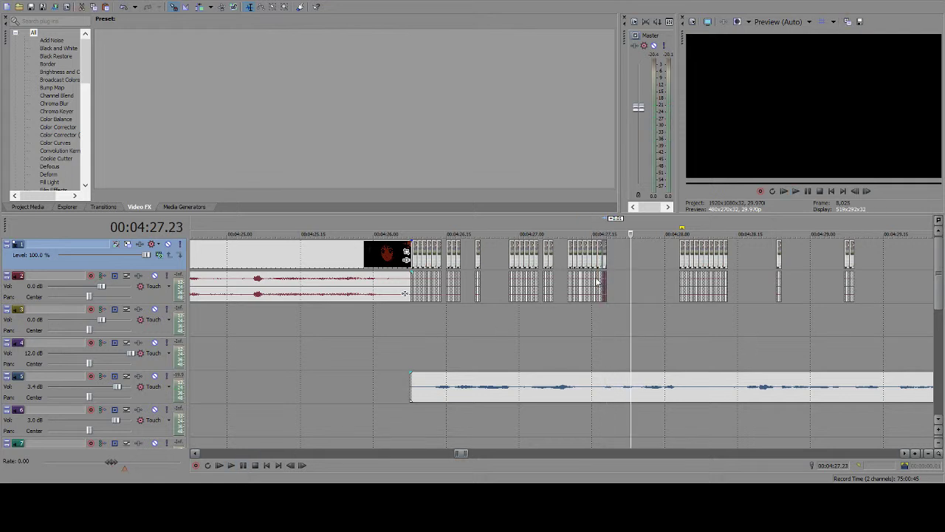
left_click(243, 465)
left_click(243, 466)
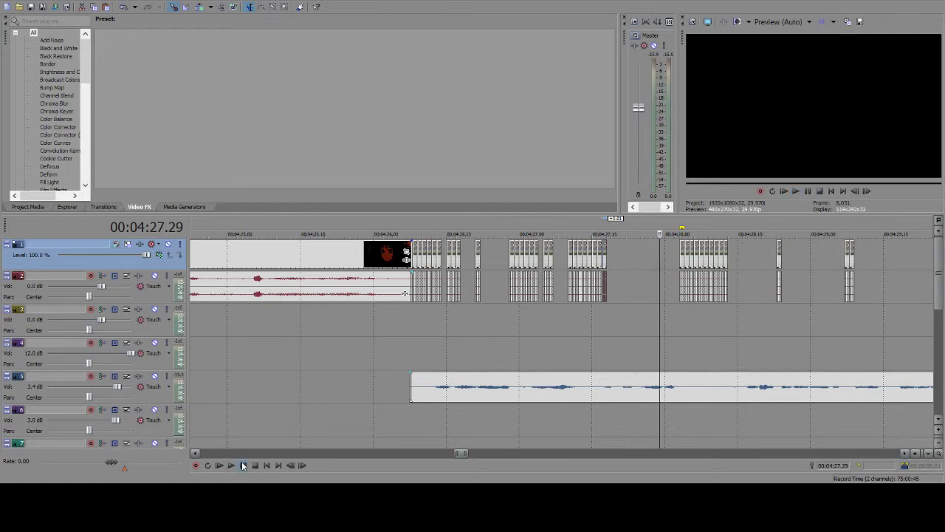
left_click(621, 260)
left_click(631, 260)
left_click(626, 264)
key("ctrl+v")
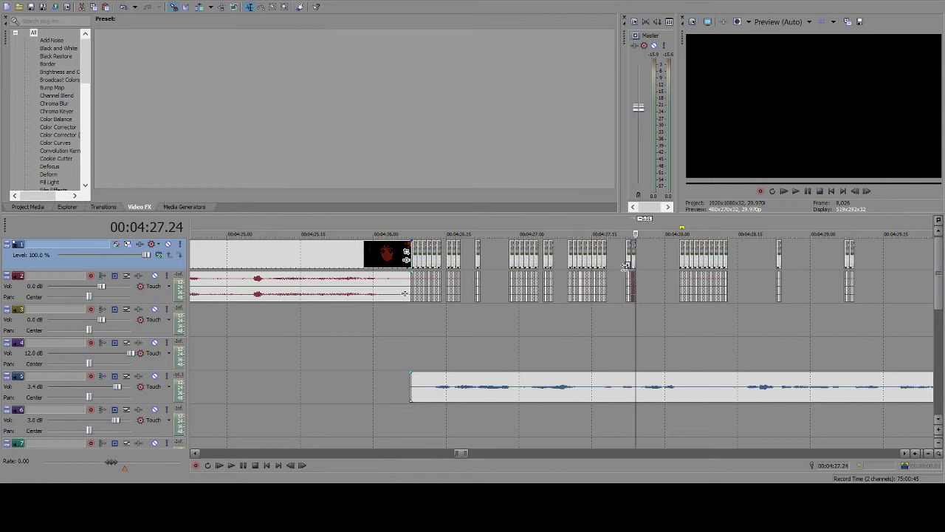
- Extend the long run starting at 00:04:28.03 with one clip copy before it at 00:04:28.02 and one after it at 00:04:28.13
left_click(672, 255)
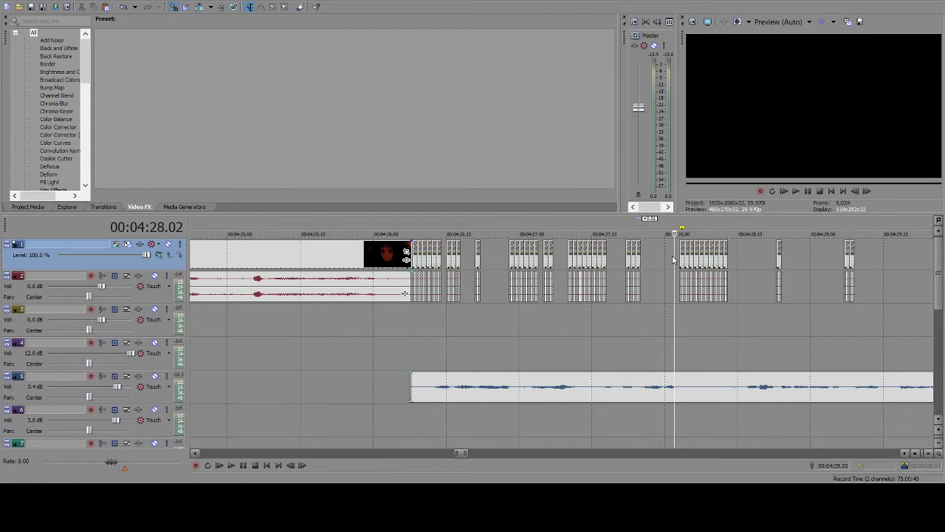
key("ctrl+v")
left_click(725, 258)
key("ctrl+v")
key("ctrl+v")
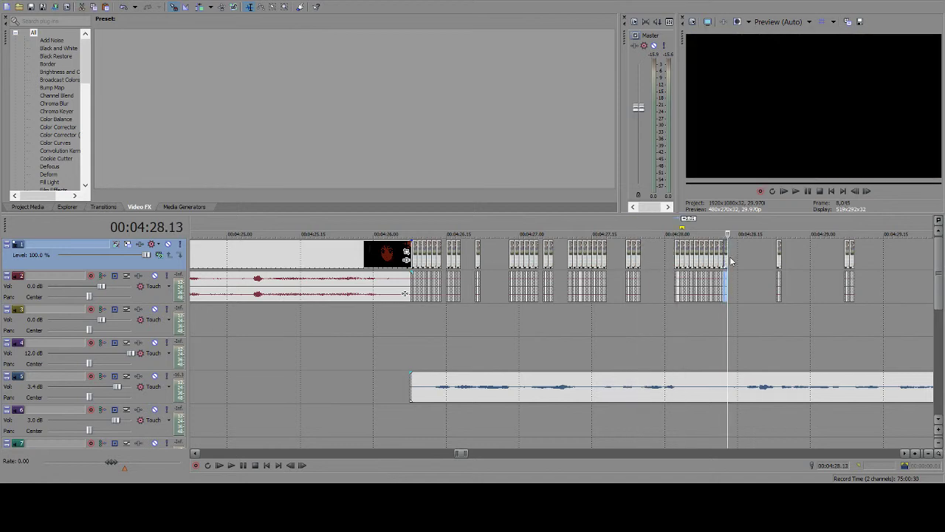
- Paste two consecutive copies of the clip from 00:04:28.15
left_click(737, 264)
key("ctrl+v")
key("ctrl+v")
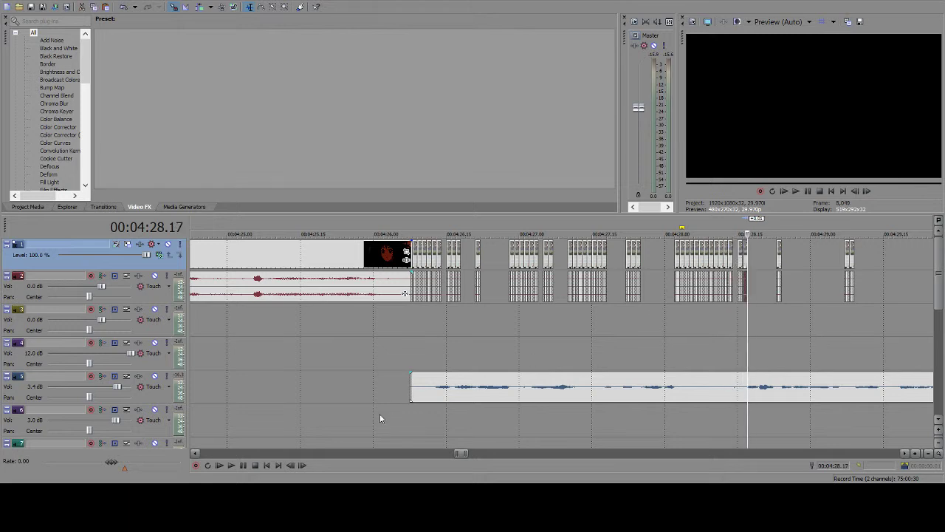
- Play the voice audio from 00:04:28.17 and paste clip copies at 00:04:28.22 and 00:04:28.25
left_click(244, 464)
left_click(245, 464)
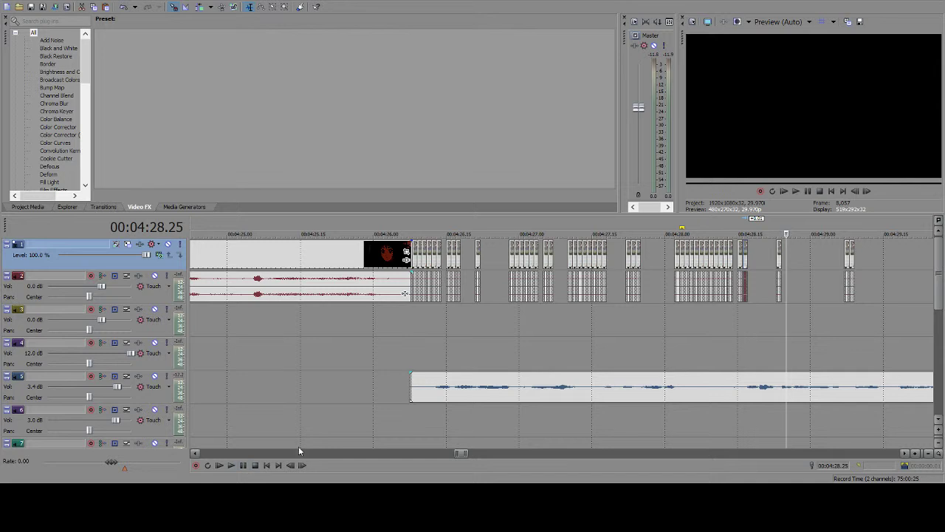
left_click(762, 260)
left_click(772, 263)
key("space")
key("ctrl+v")
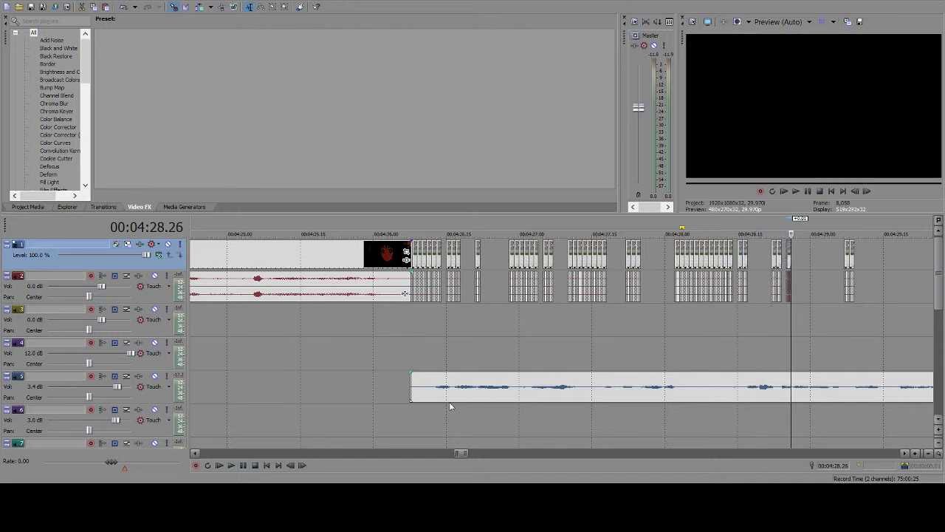
- Play the voice audio from 00:04:28.26 and shift the clip at 00:04:28.25 one frame earlier to 00:04:28.24, closing the gap
left_click(245, 465)
left_click(245, 464)
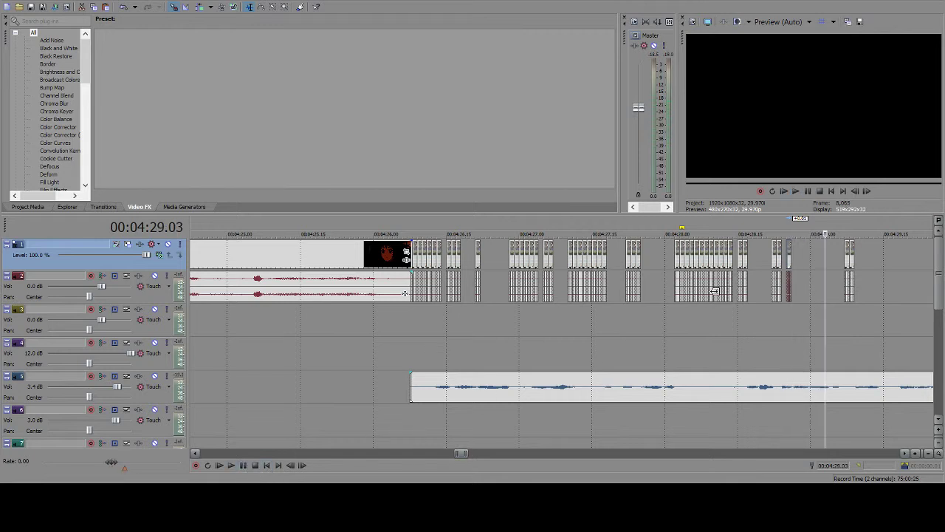
left_click(775, 260)
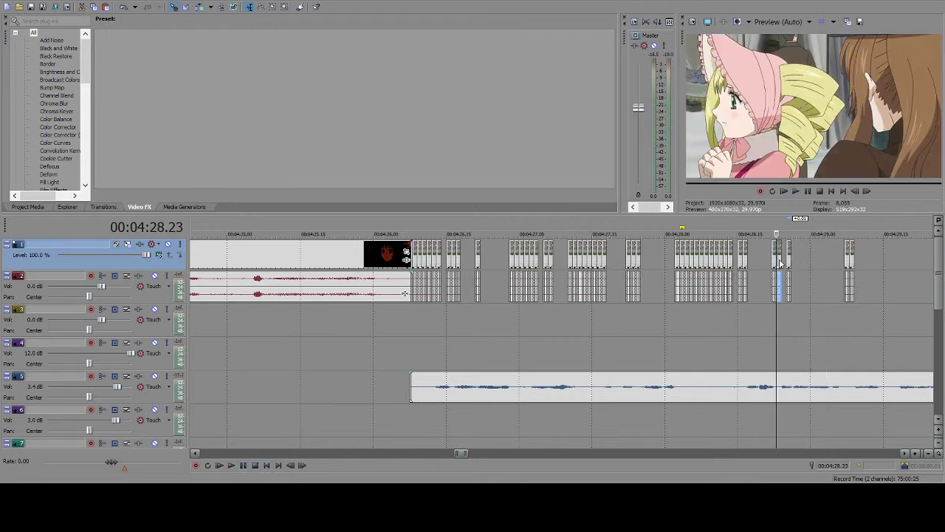
left_click(772, 260)
left_click(788, 254)
left_click_drag(788, 260, 787, 257)
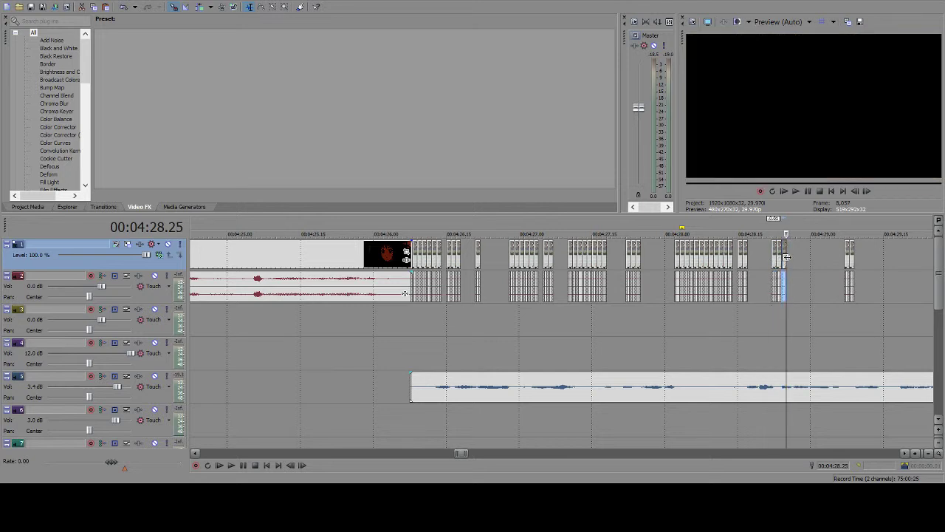
- Play the voice audio from 00:04:28.25 and paste one clip copy at 00:04:28.29
left_click(244, 465)
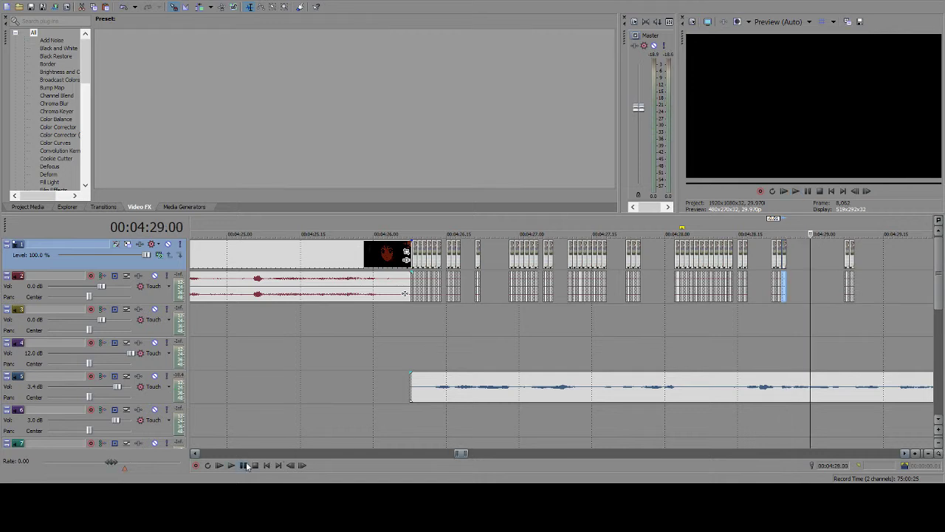
left_click(803, 264)
left_click(806, 263)
left_click(809, 263)
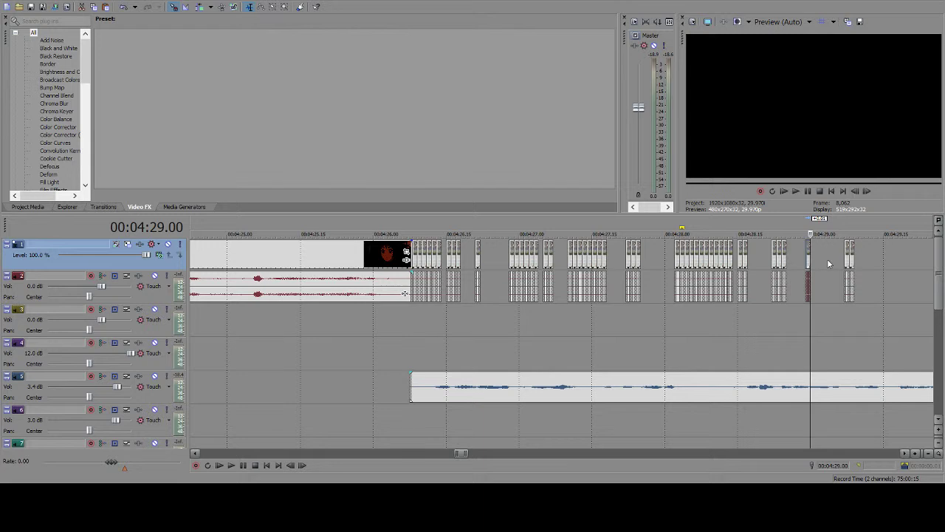
- Extend the run starting at 00:04:29.07 with two clip copies before it from 00:04:29.05 and one directly after it
left_click(838, 263)
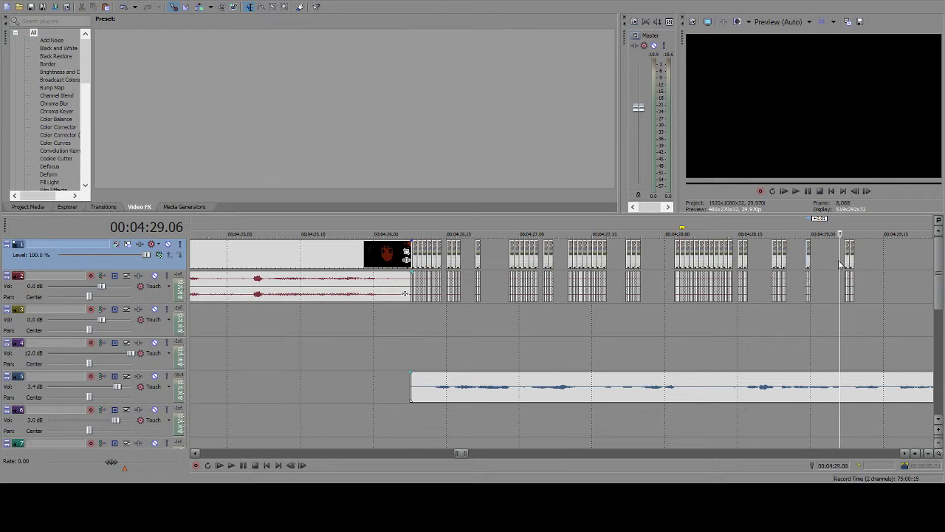
left_click(834, 263)
left_click(845, 263)
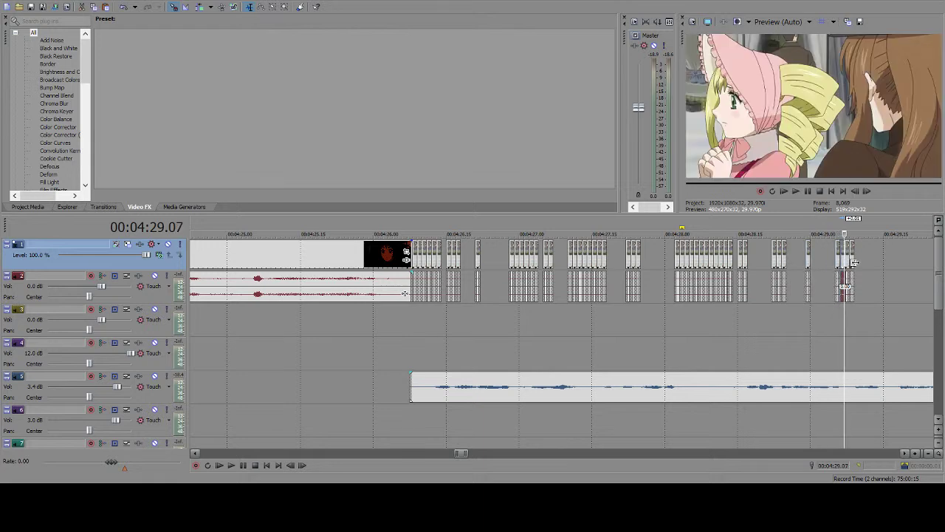
left_click(855, 263)
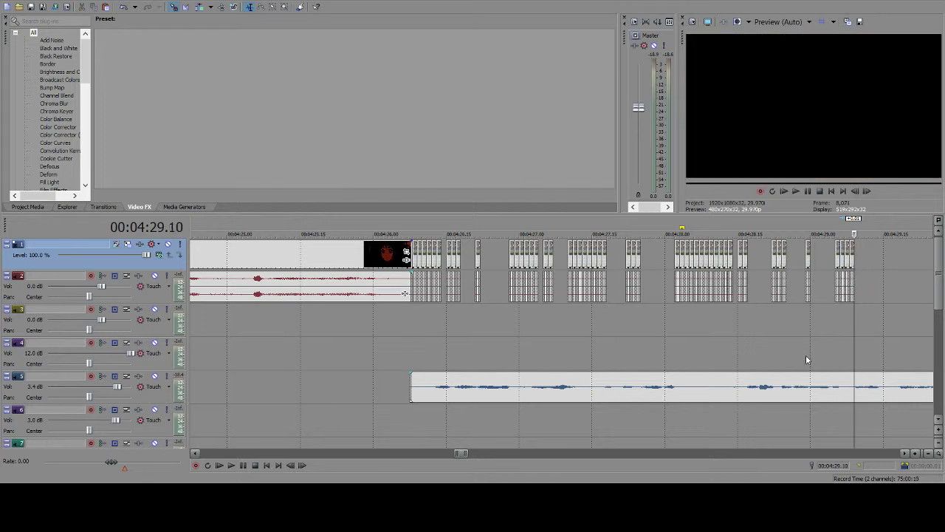
- Play the voice audio after the extended run and paste three consecutive clip copies from 00:04:29.15
left_click(240, 463)
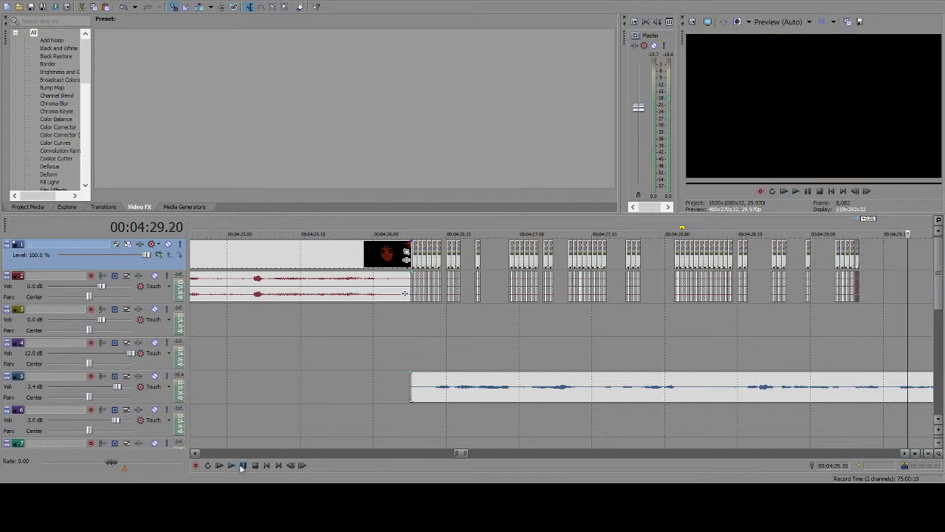
left_click(883, 263)
left_click(892, 263)
key("Right")
left_click(905, 453)
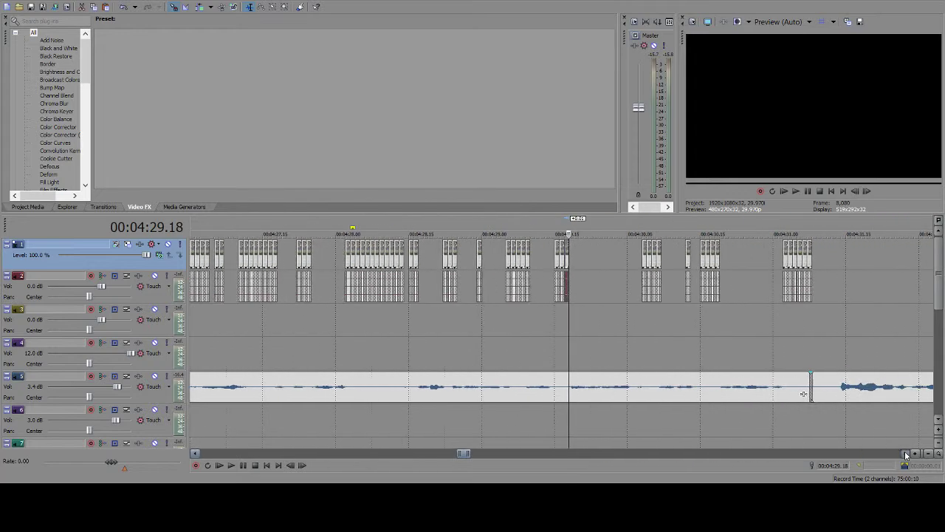
- Play the voice audio from 00:04:29.18 and paste single clip copies at 00:04:29.21 and 00:04:29.24
left_click(244, 465)
left_click(244, 465)
left_click(476, 255)
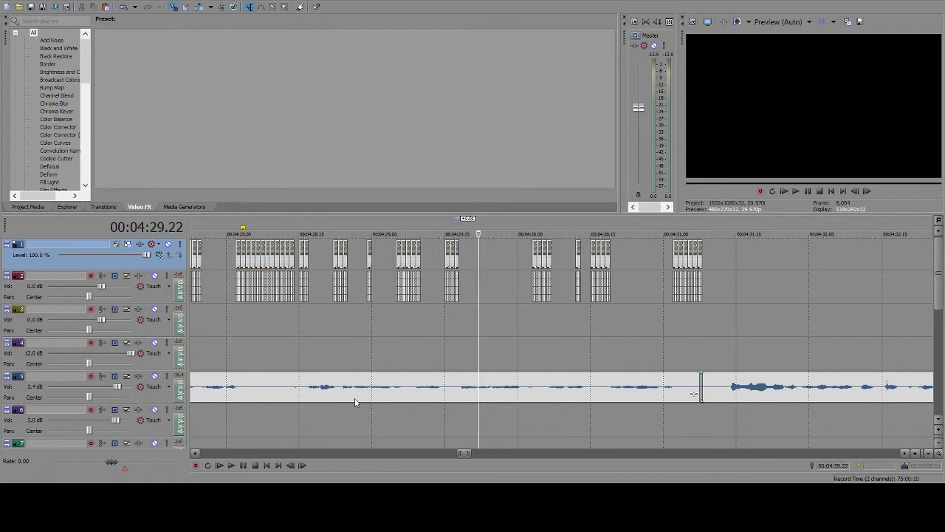
left_click(244, 465)
left_click(244, 466)
left_click(474, 264)
left_click(478, 263)
left_click(488, 258)
left_click(490, 258)
- Continue playing the voice audio and paste single clip copies at 00:04:29.26 and 00:04:30.01
left_click(244, 465)
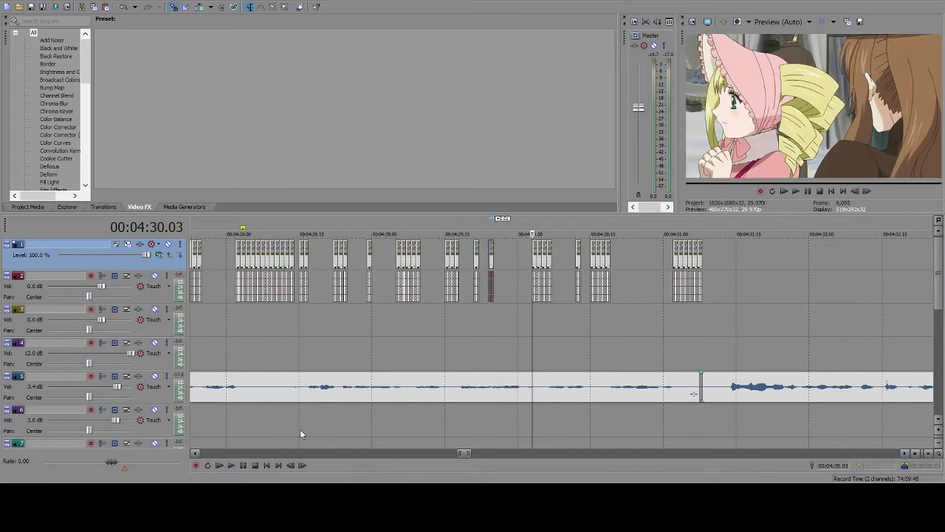
left_click(501, 266)
left_click(498, 266)
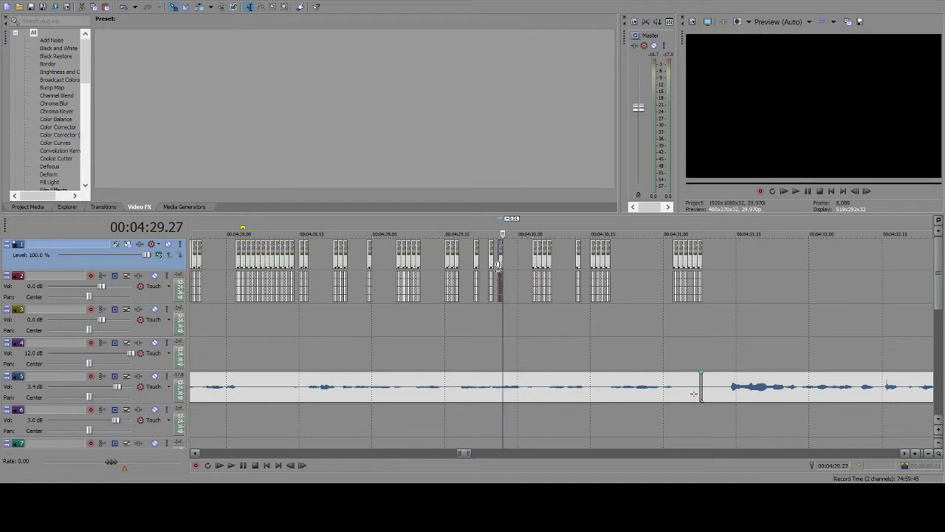
left_click(244, 467)
left_click(518, 270)
left_click(527, 268)
left_click(522, 268)
left_click(527, 268)
- Delete the first clip of the run at 00:04:30.03 and paste one copy at its end at 00:04:30.07
left_click(535, 288)
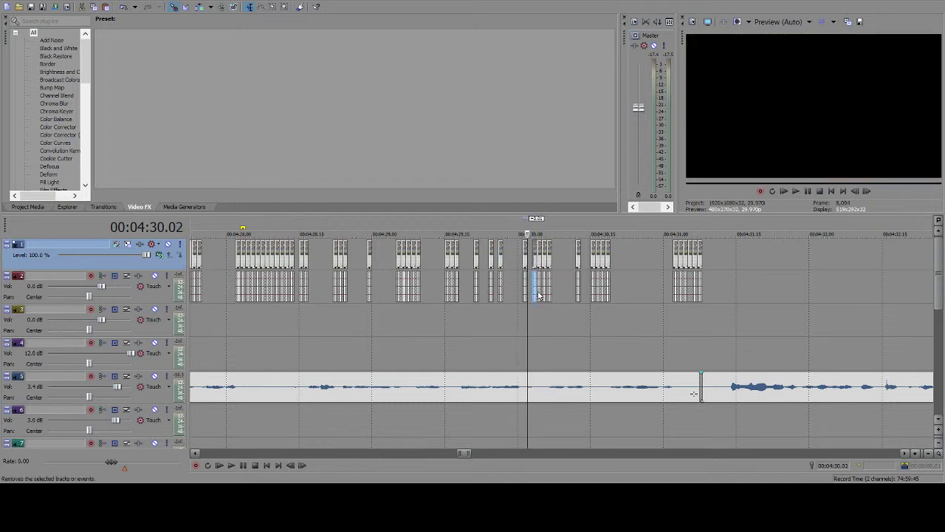
left_click(538, 263)
left_click(549, 263)
left_click(552, 262)
left_click(557, 262)
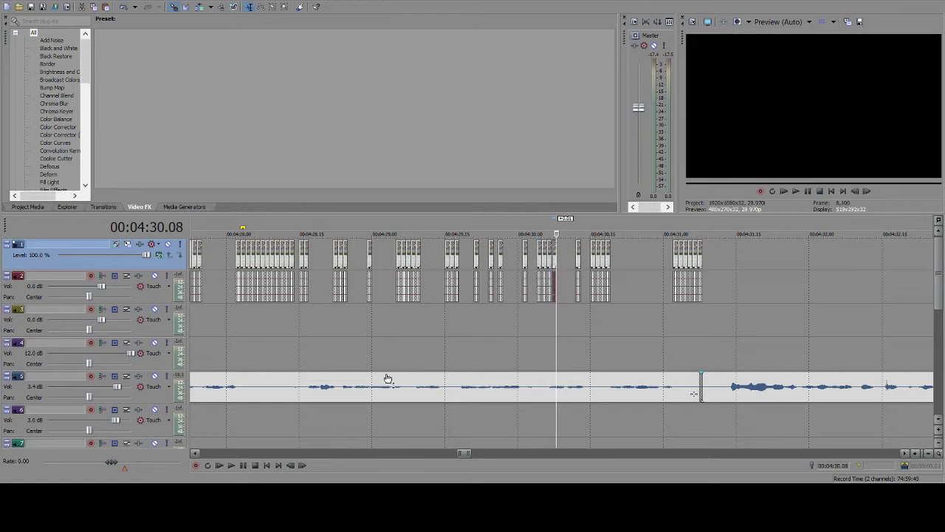
- Play the voice audio from 00:04:30.08, then place clip copies at 00:04:30.09 and on both sides of the clip at 00:04:30.12
left_click(241, 465)
left_click(241, 466)
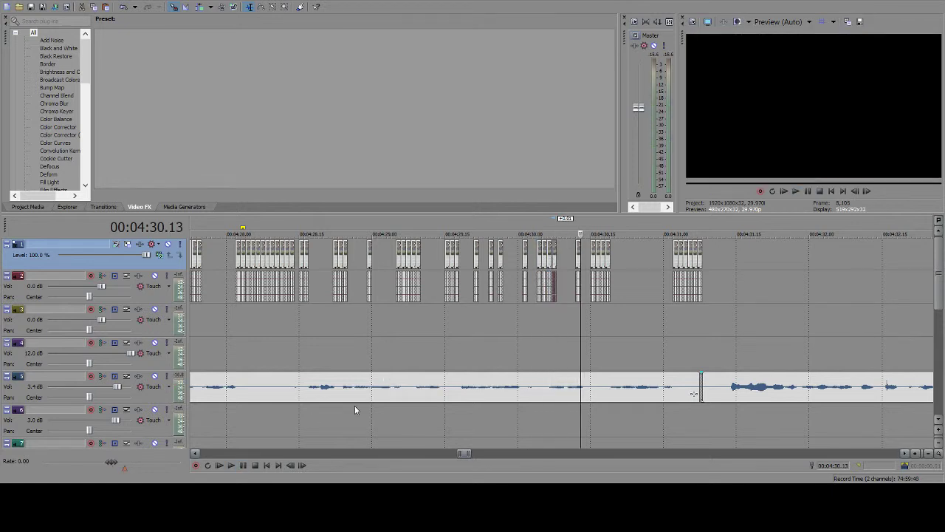
left_click(566, 278)
left_click(569, 274)
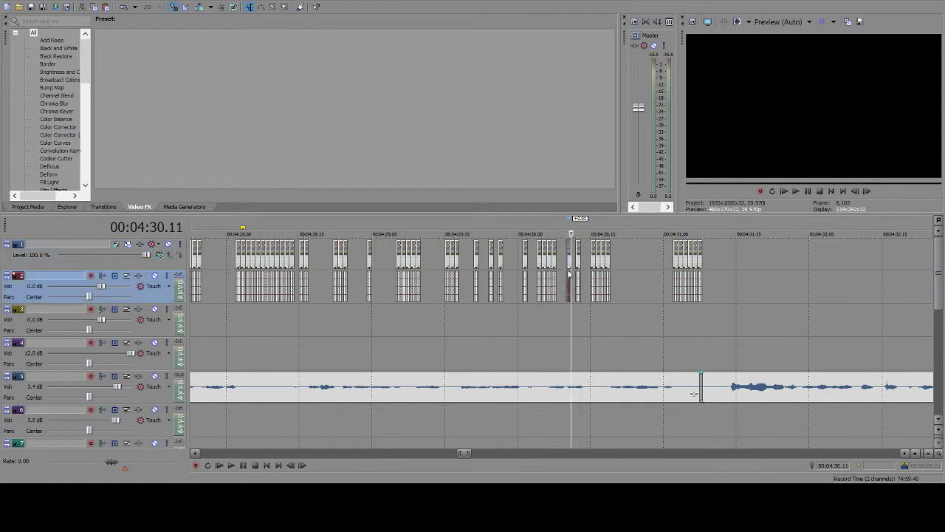
left_click(569, 264)
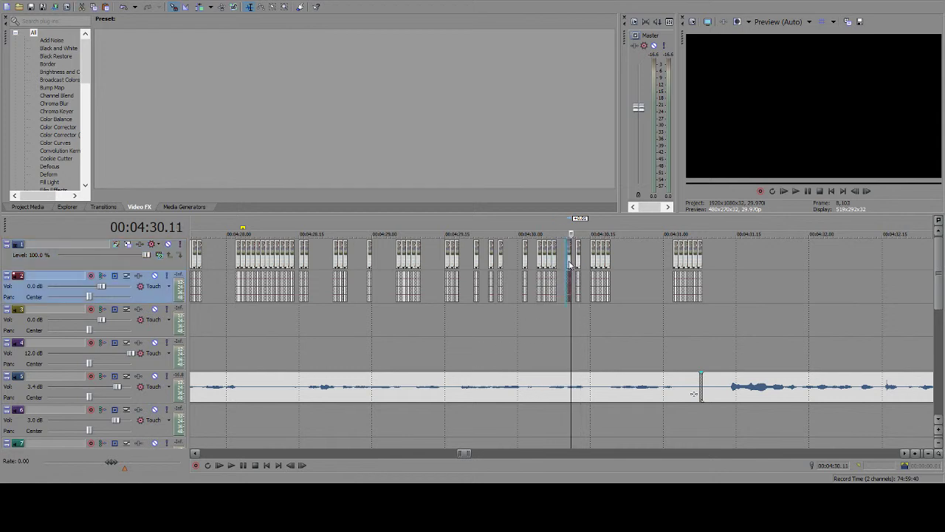
left_click(576, 262)
left_click(582, 261)
left_click(586, 260)
- Extend the run starting at 00:04:30.15 with two clip copies after it from 00:04:30.19
left_click(595, 263)
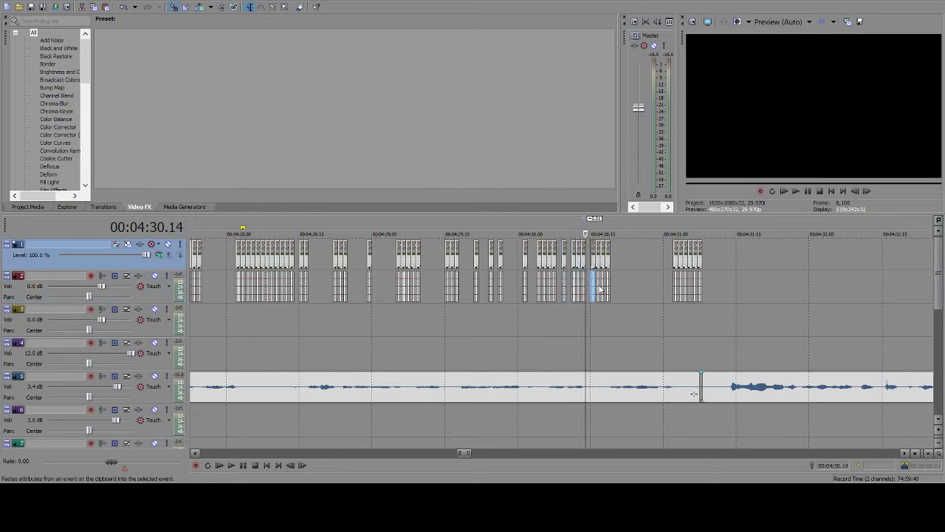
left_click(588, 262)
left_click(595, 261)
left_click(607, 262)
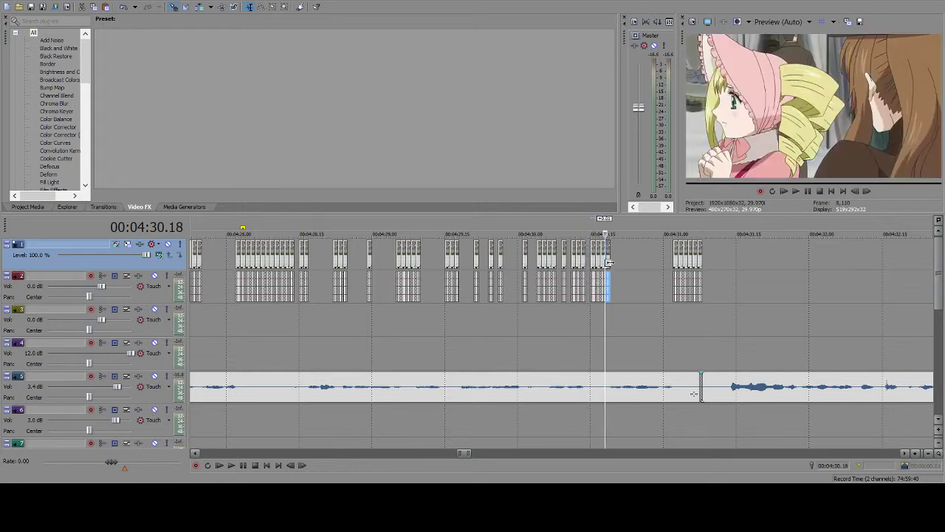
left_click(610, 262)
left_click(614, 262)
left_click(619, 263)
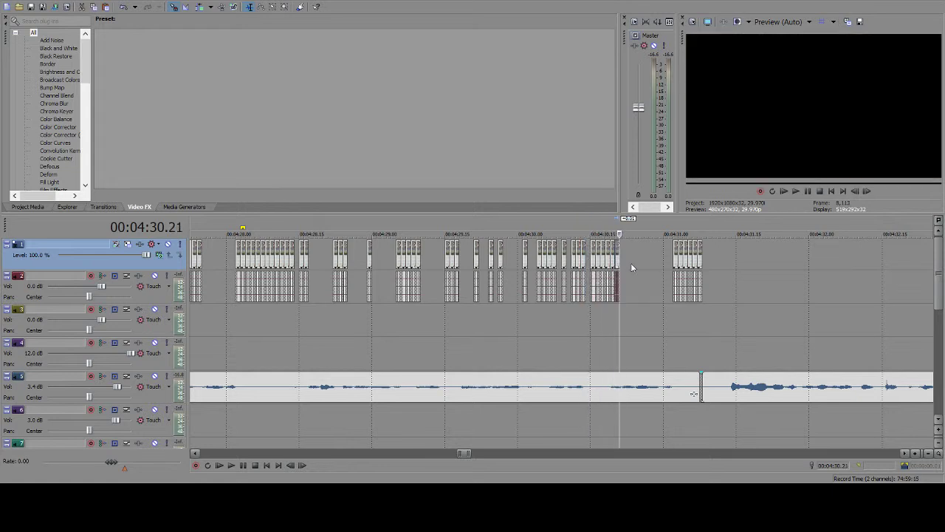
- Play the voice audio, paste one clip copy at 00:04:30.24, and extend the last run with three copies before it from 00:04:30.29
left_click(639, 265)
left_click(243, 466)
left_click(635, 260)
left_click(640, 265)
left_click(657, 272)
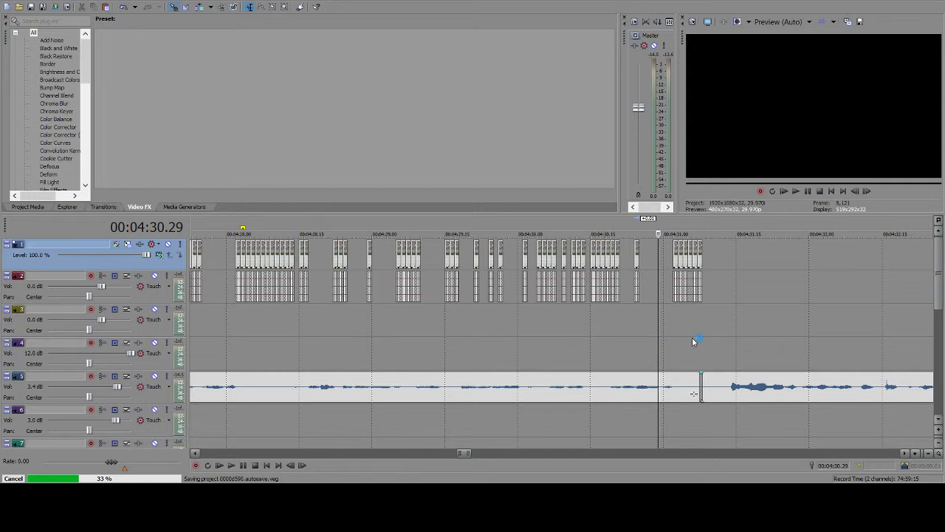
left_click(673, 300)
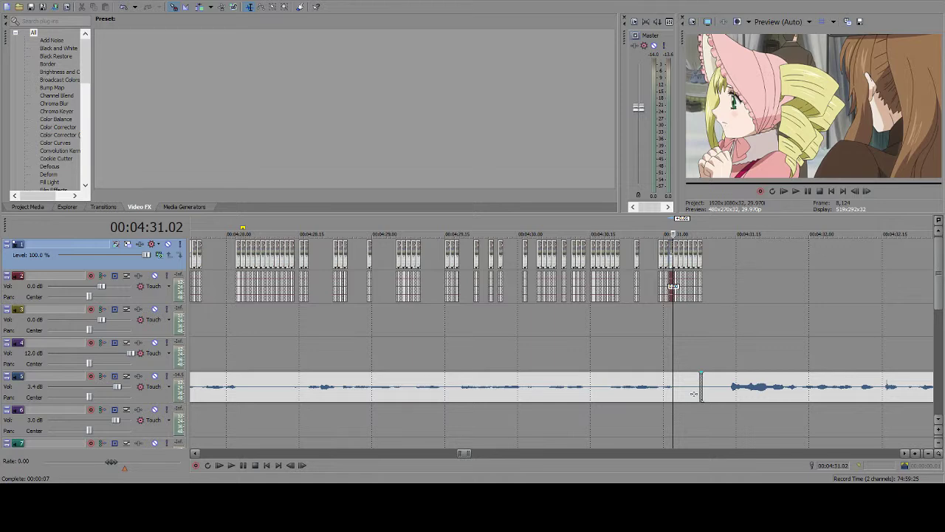
- Cut the short open-mouth clip at 00:10:28.17 near the end of the project
scroll(653, 259, "down", 10)
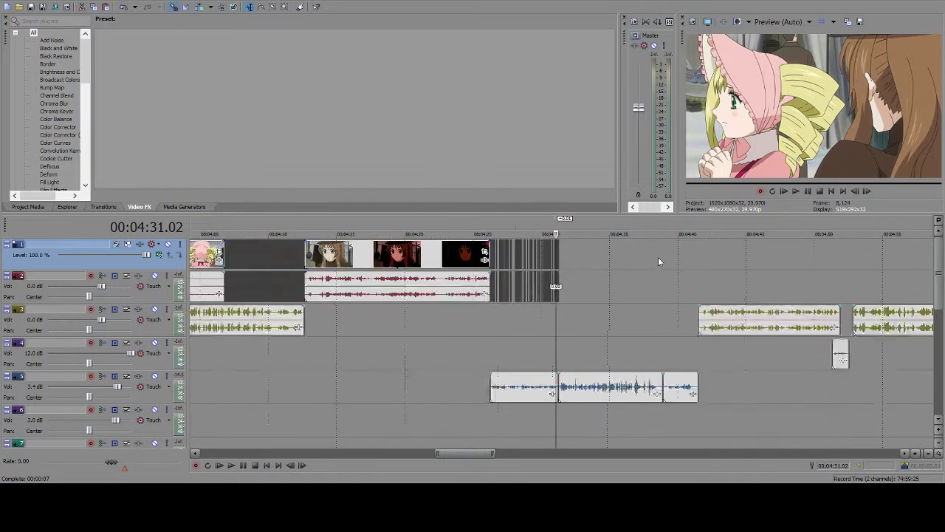
scroll(661, 254, "down", 8)
left_click(829, 259)
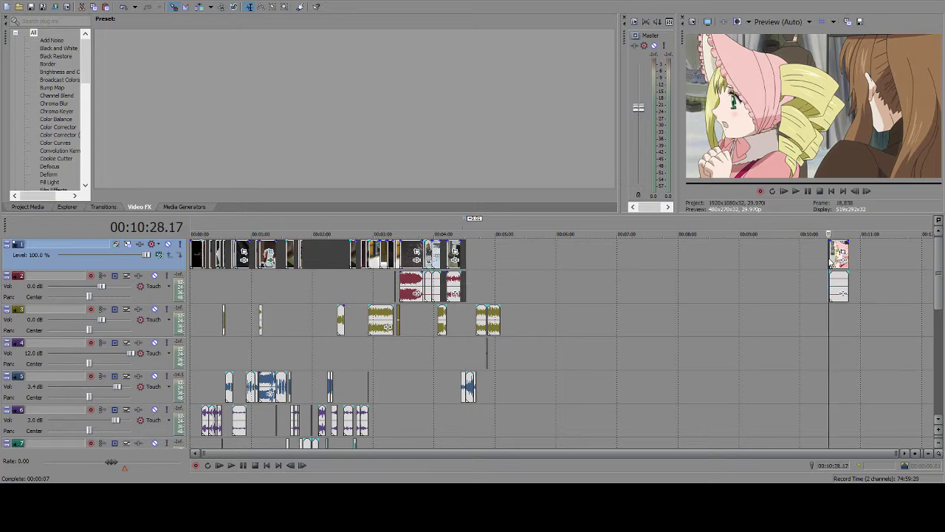
scroll(828, 258, "up", 15)
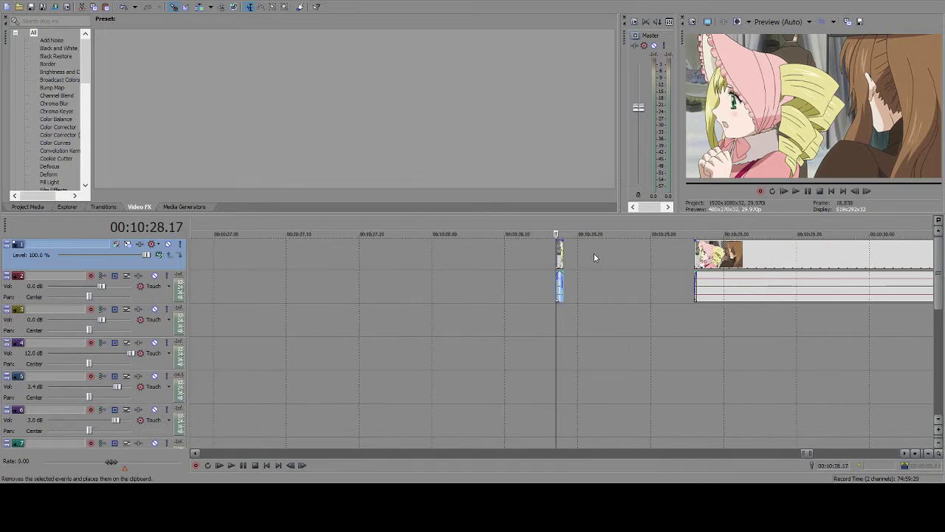
scroll(482, 252, "down", 10)
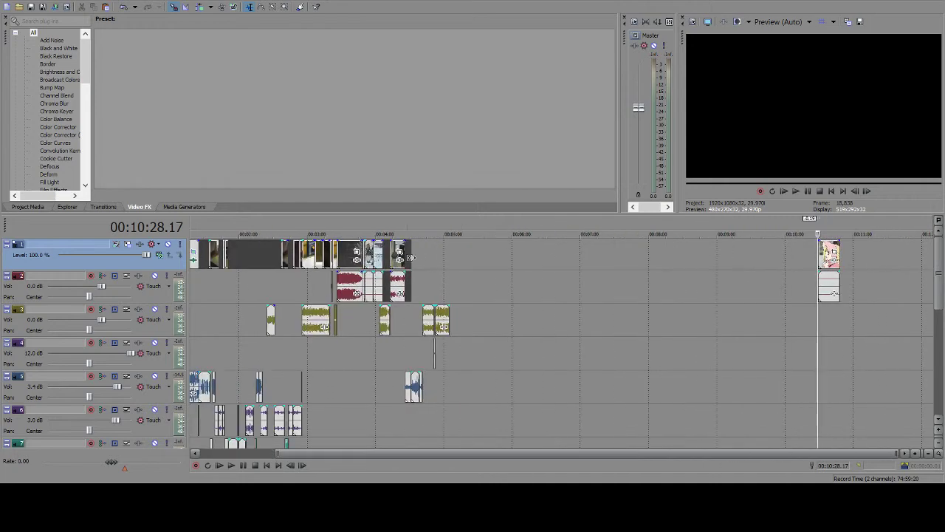
- Return to the mouth clips and fill the gaps from 00:04:26.15 up to 00:04:26.26 with copies of the open-mouth clip
left_click(411, 258)
scroll(436, 264, "up", 8)
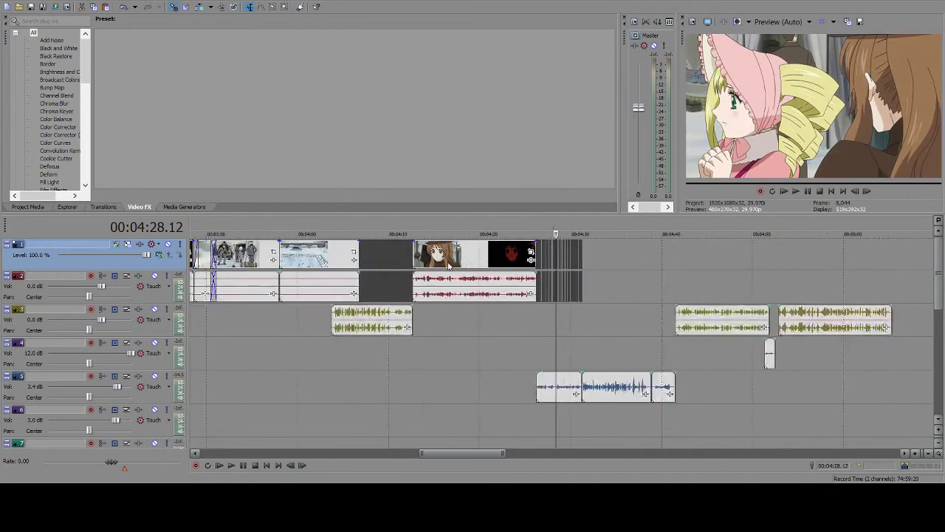
scroll(447, 264, "up", 6)
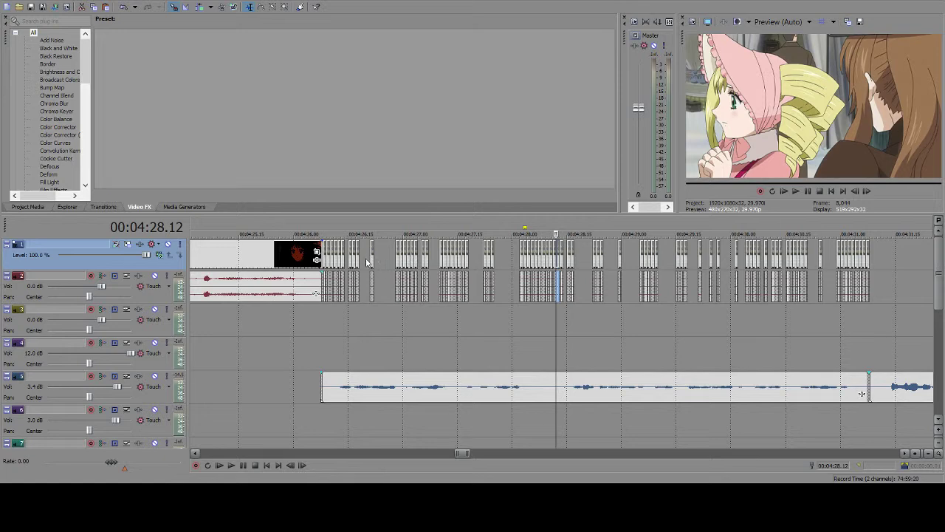
scroll(367, 263, "up", 2)
left_click(274, 257)
left_click_drag(274, 258, 328, 259)
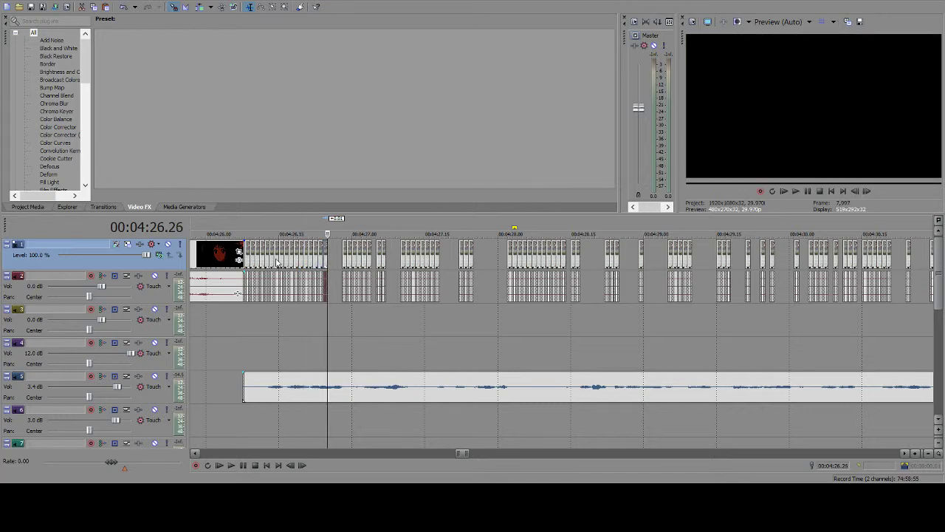
- Fill all remaining gaps between the clips from 00:04:26.26 to the end of the last run with open-mouth clip copies
key("KP_3")
key("KP_3")
key("KP_3")
key("KP_3")
key("KP_3")
key("KP_3")
key("KP_3")
key("KP_3")
key("KP_3")
key("KP_3")
key("KP_3")
key("KP_3")
key("KP_3")
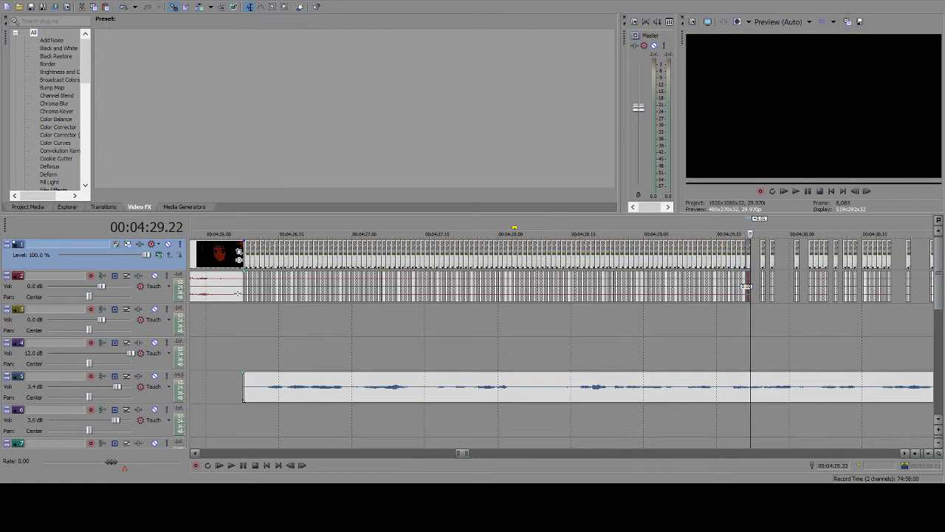
left_click(124, 10)
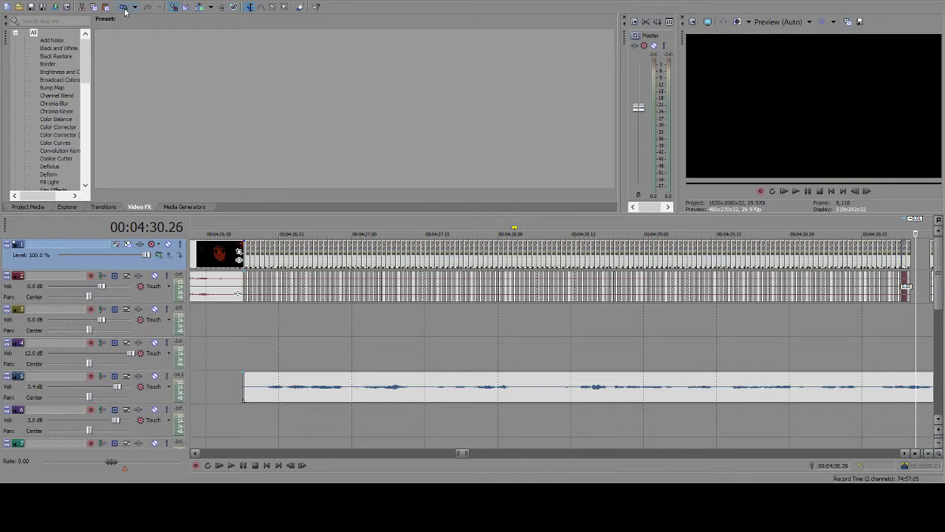
key("j")
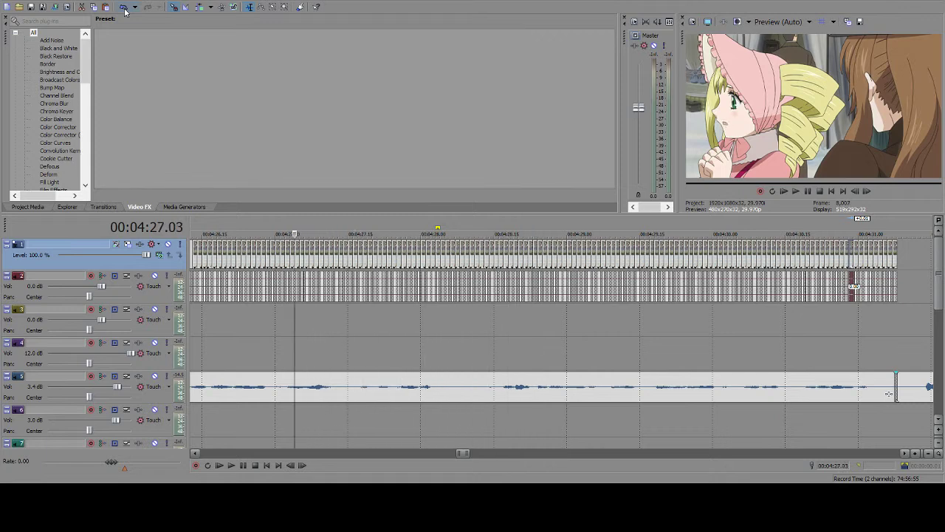
- Play the filled mouth clips against the voice audio through to the end of the run near 00:04:31.05
key("l")
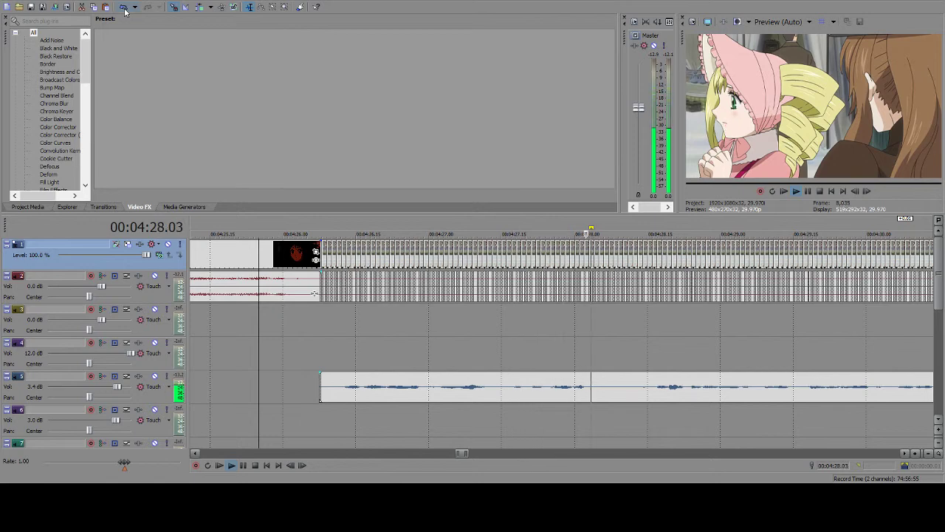
left_click(241, 468)
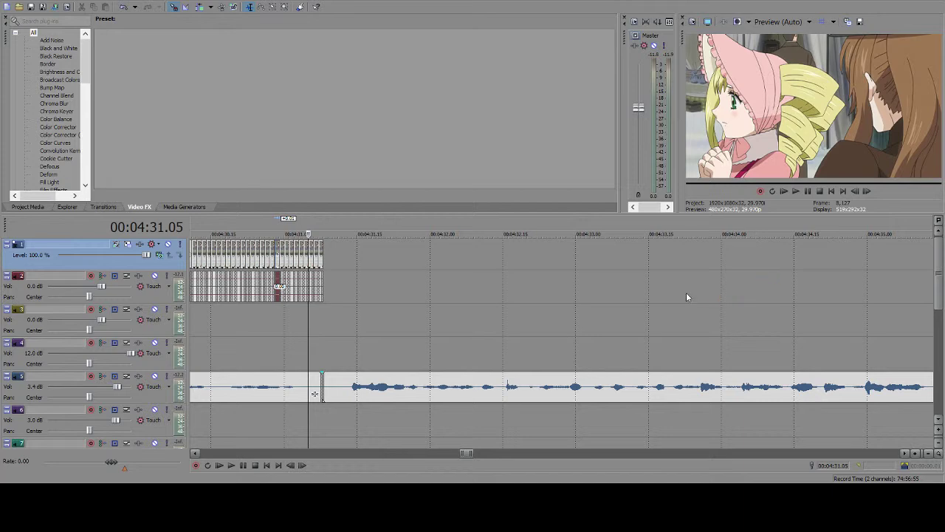
left_click(618, 285)
- Go to the source footage at 00:10:29.06 near the project's end and play it to look for the next shot
scroll(618, 281, "down", 5)
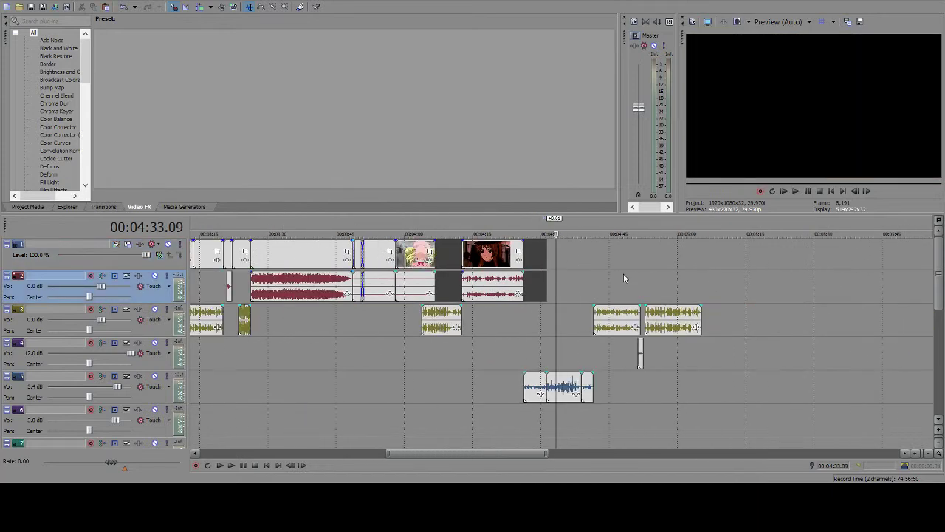
scroll(623, 277, "down", 5)
left_click(825, 261)
scroll(827, 260, "up", 5)
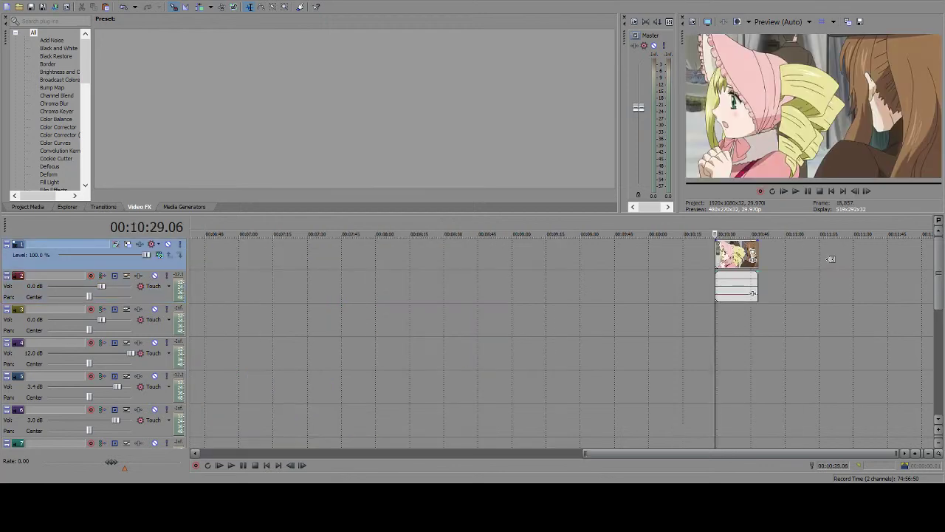
scroll(753, 310, "up", 10)
scroll(575, 274, "down", 3)
left_click(570, 257)
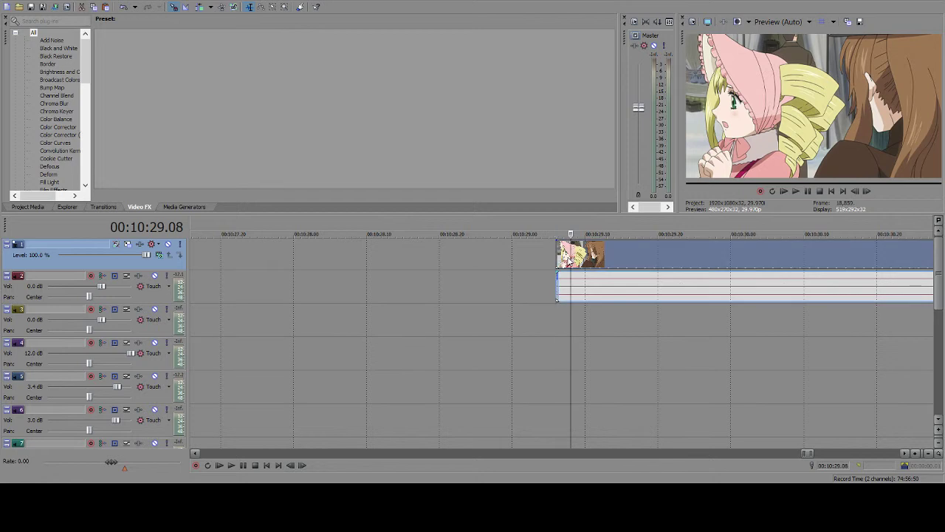
left_click(564, 257)
key("space")
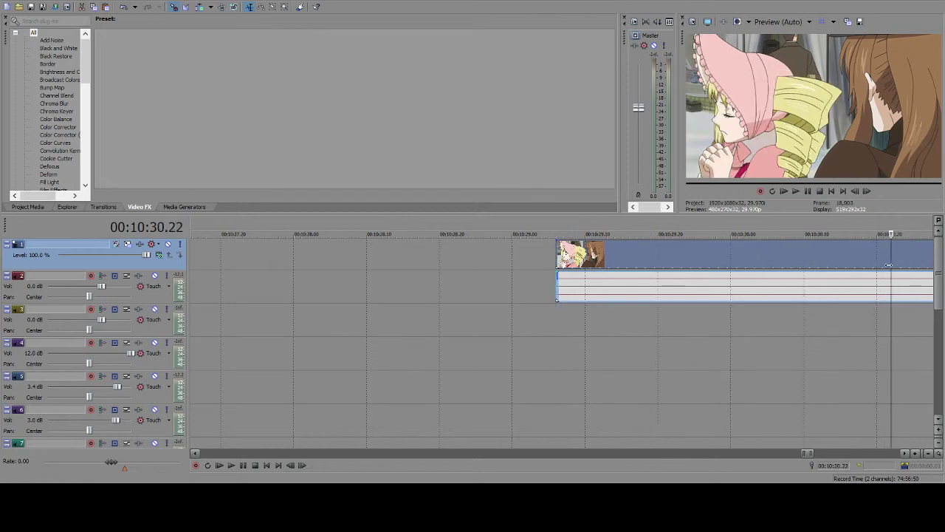
- Split the source clip at 00:10:30.13 and delete the part before the split
left_click_drag(941, 265, 671, 262)
key("s")
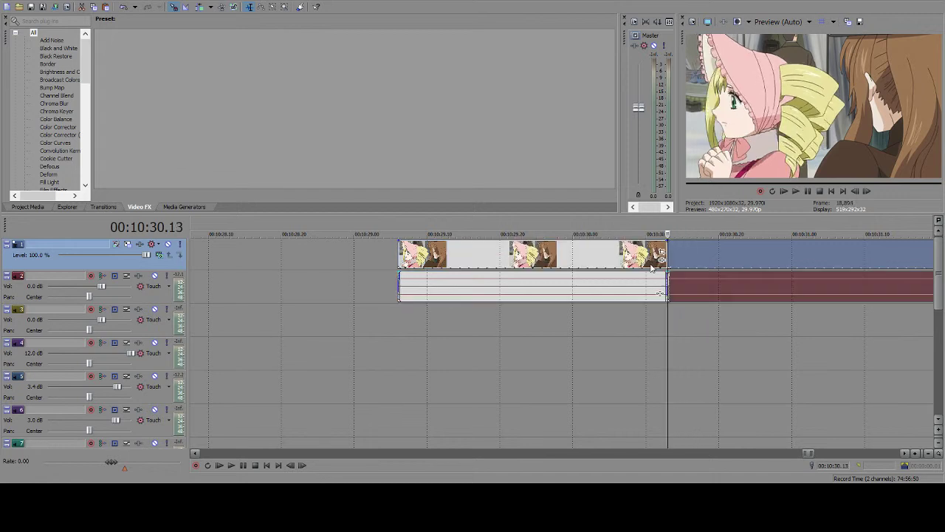
left_click(661, 258)
key("Delete")
- Split the remaining source clip at 00:10:31.28 and cut the section before the split
left_click(710, 259)
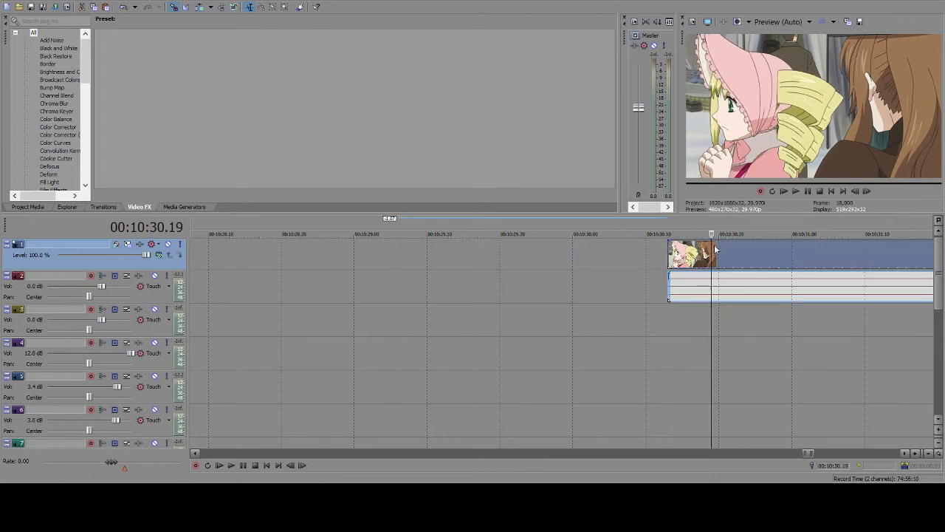
left_click_drag(711, 246, 814, 255)
double_click(827, 245)
left_click(826, 245)
key("s")
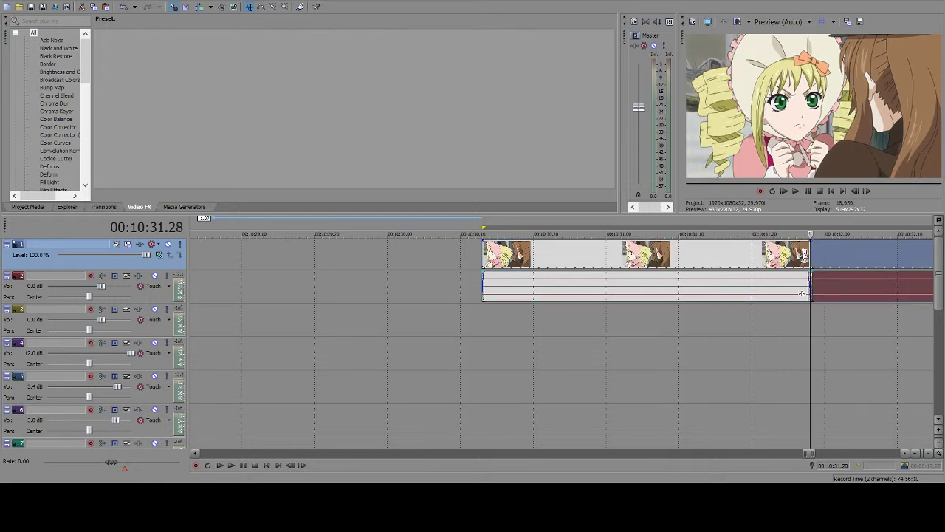
left_click(802, 293)
key("Delete")
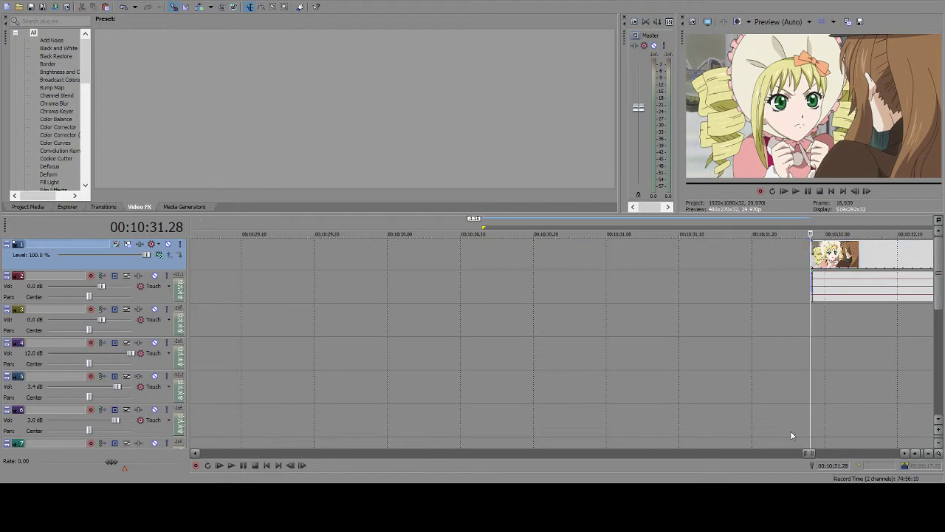
- Return to the end of the mouth clips and paste the cut section at 00:04:31.08
left_click_drag(810, 452, 377, 440)
scroll(423, 366, "down", 10)
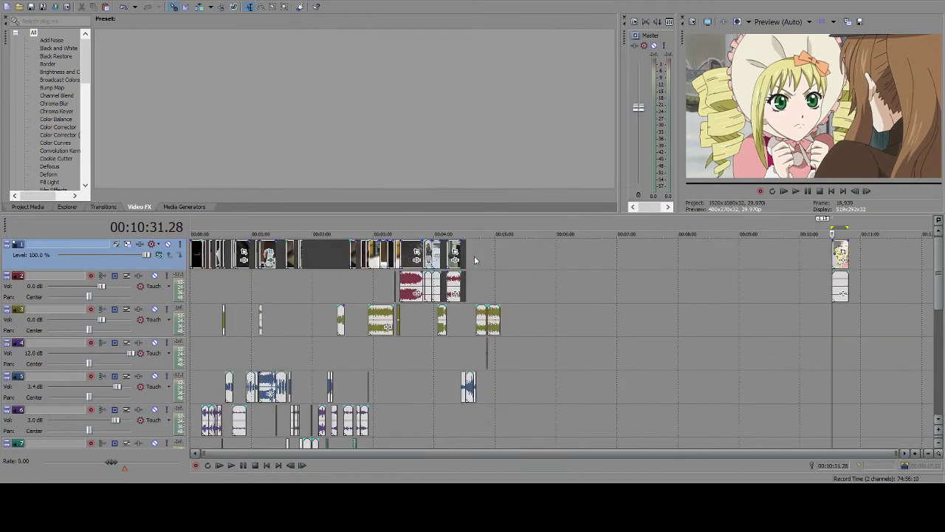
left_click(466, 251)
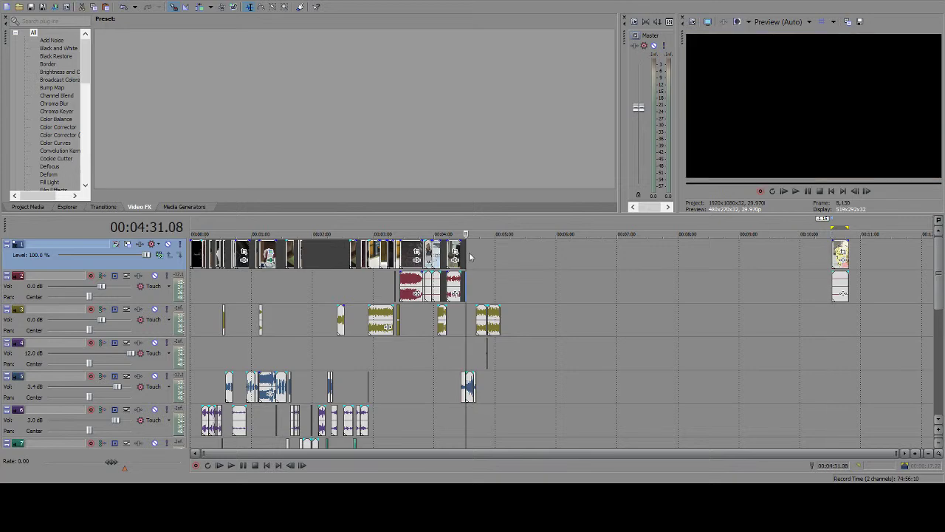
scroll(589, 252, "up", 8)
scroll(595, 252, "up", 2)
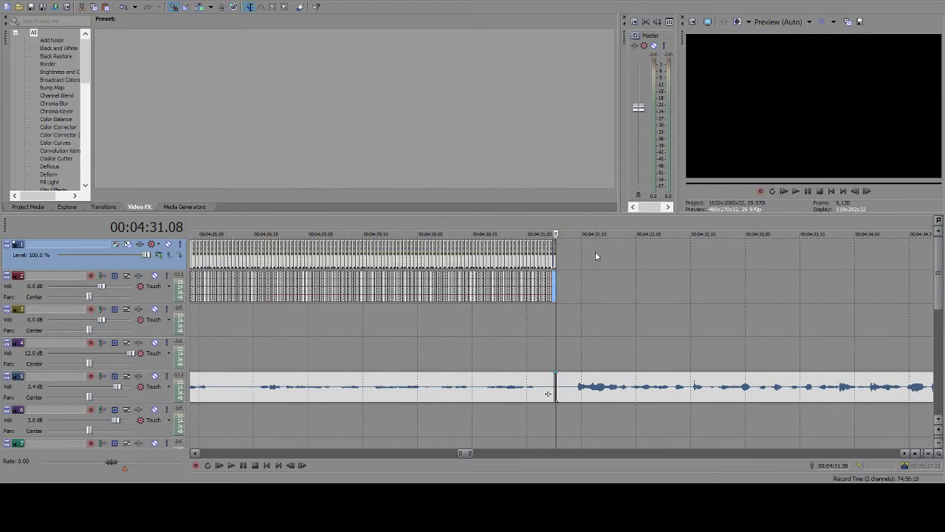
key("ctrl+v")
- Play the pasted clip from 00:04:31.12 and check how it fits with the voice audio
left_click(570, 259)
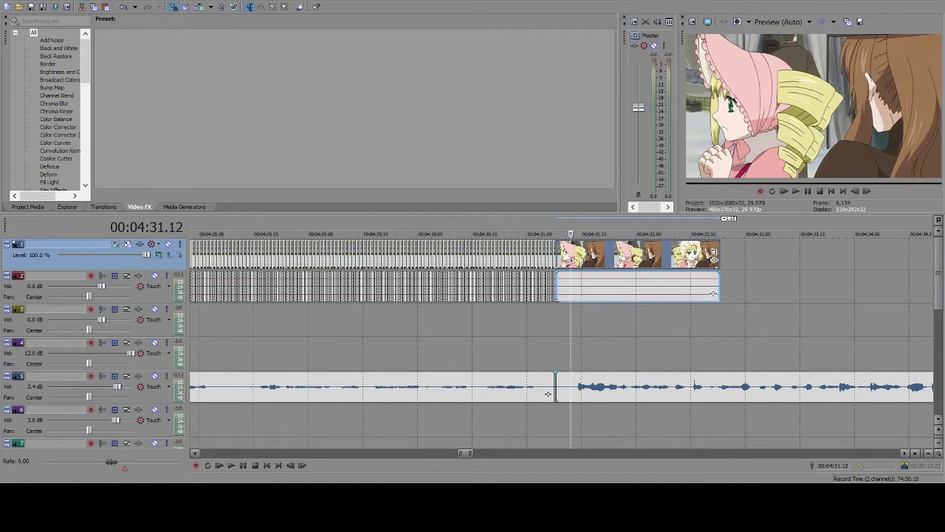
key("space")
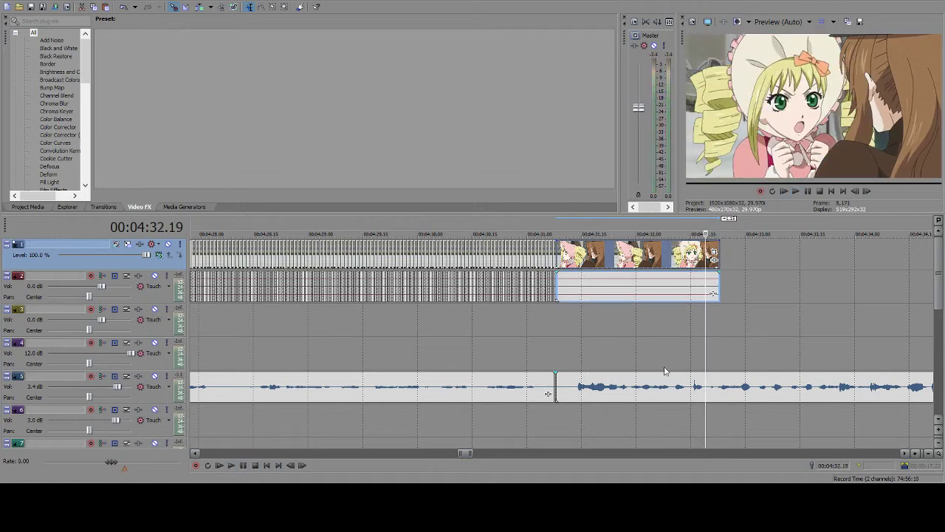
left_click(643, 331)
scroll(645, 332, "down", 2)
scroll(645, 327, "down", 4)
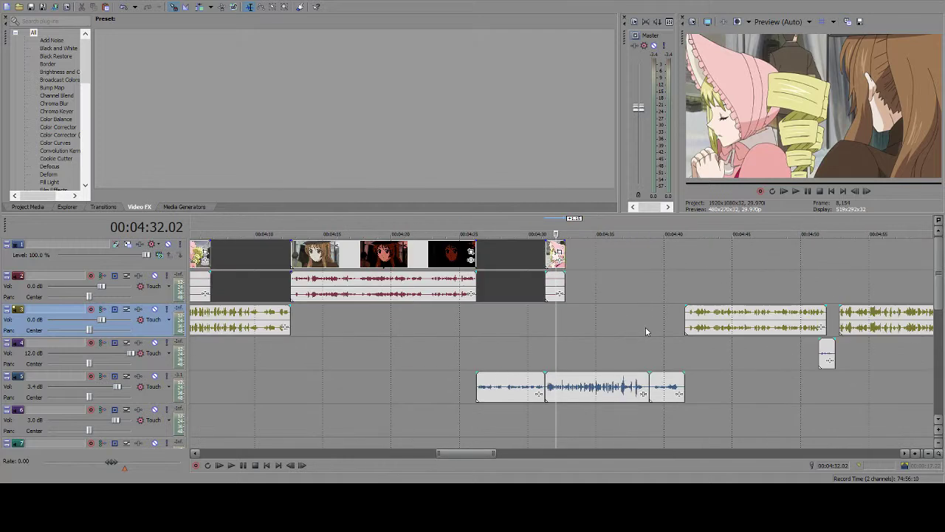
scroll(629, 379, "down", 1)
scroll(629, 379, "down", 2)
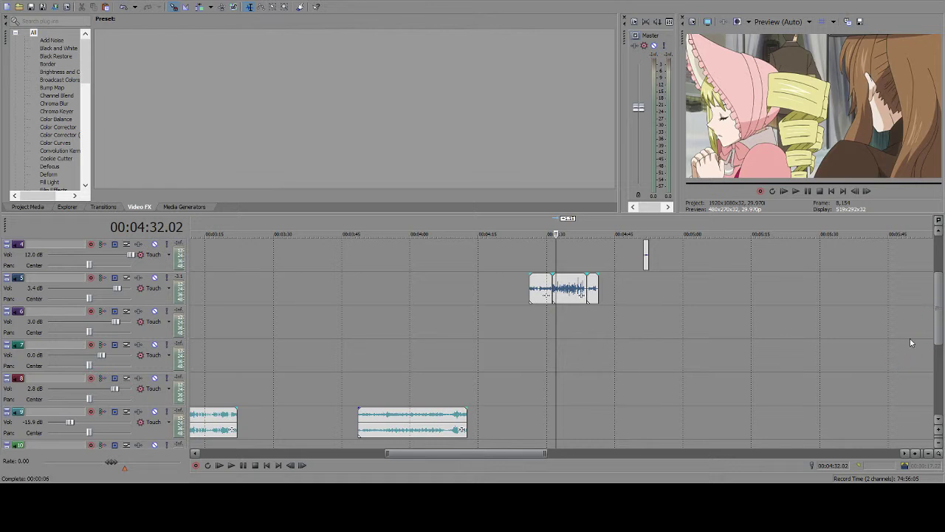
left_click_drag(940, 305, 940, 273)
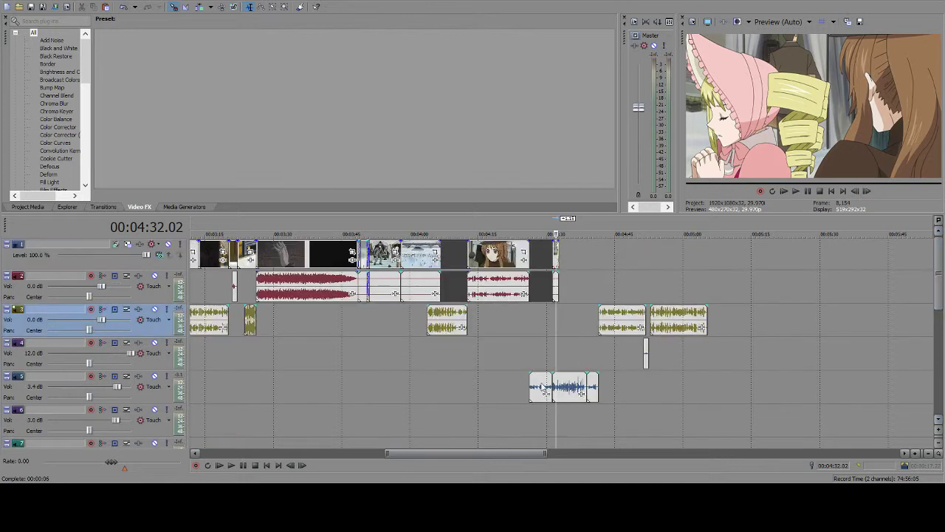
left_click(543, 386)
left_click(570, 386, "ctrl")
left_click(593, 386, "ctrl")
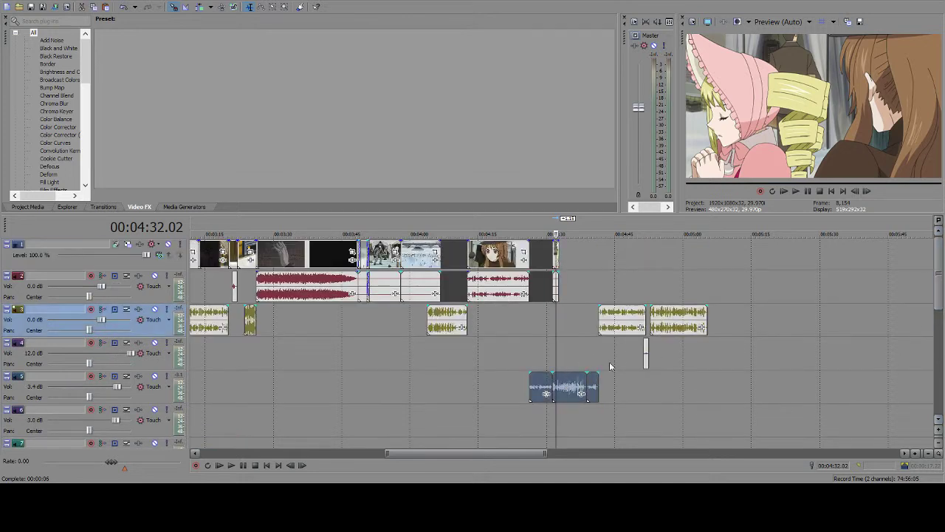
left_click(629, 316, "ctrl")
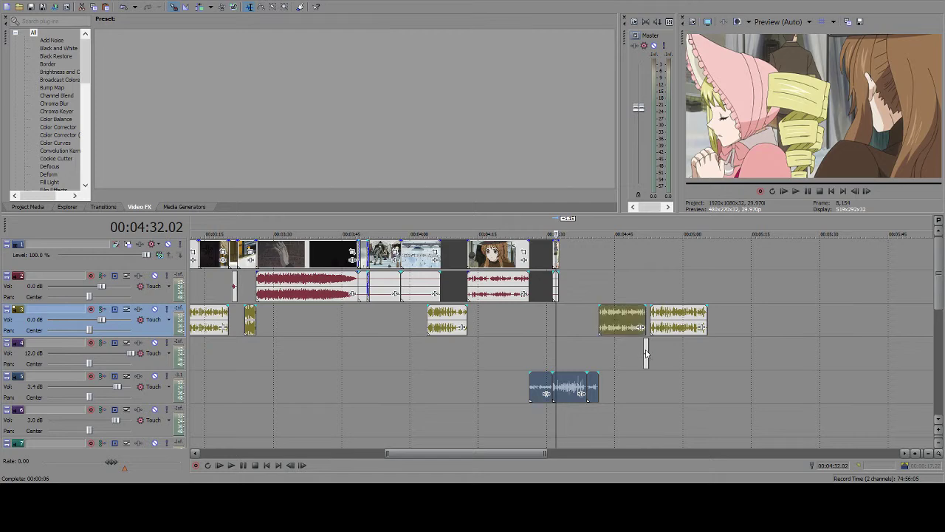
left_click(546, 384, "ctrl")
scroll(553, 381, "up", 2)
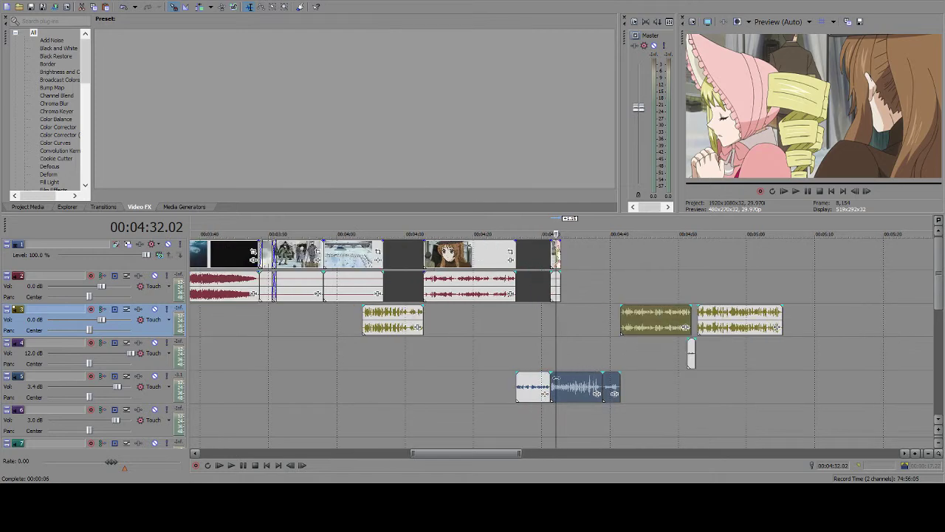
scroll(556, 379, "up", 3)
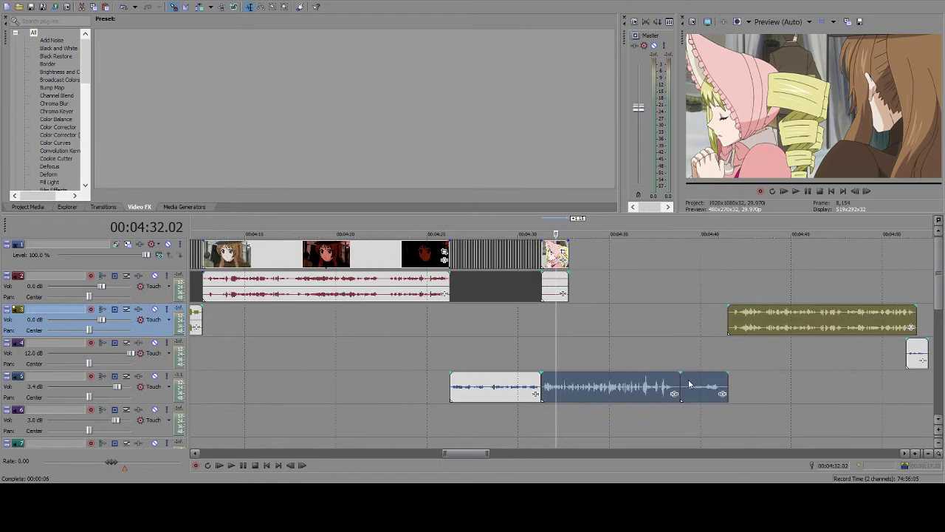
left_click(758, 329, "ctrl")
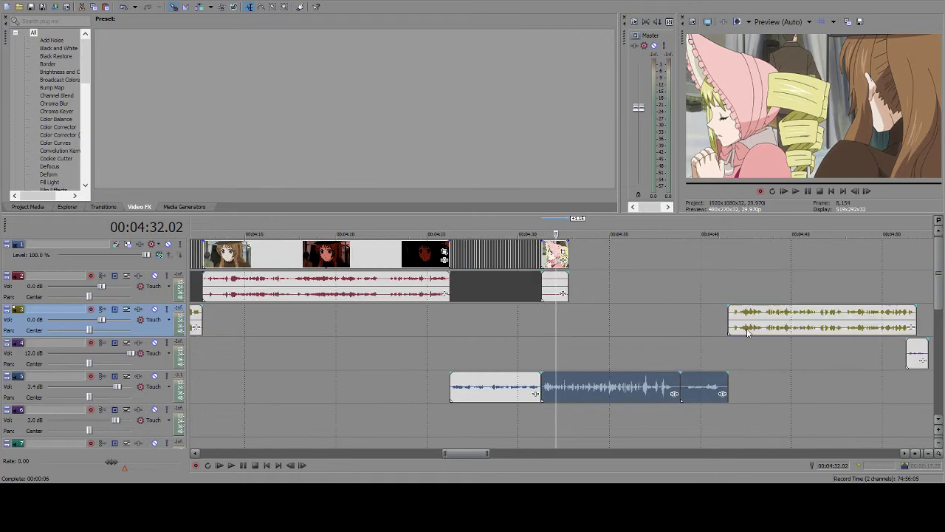
left_click(669, 346)
left_click(612, 386)
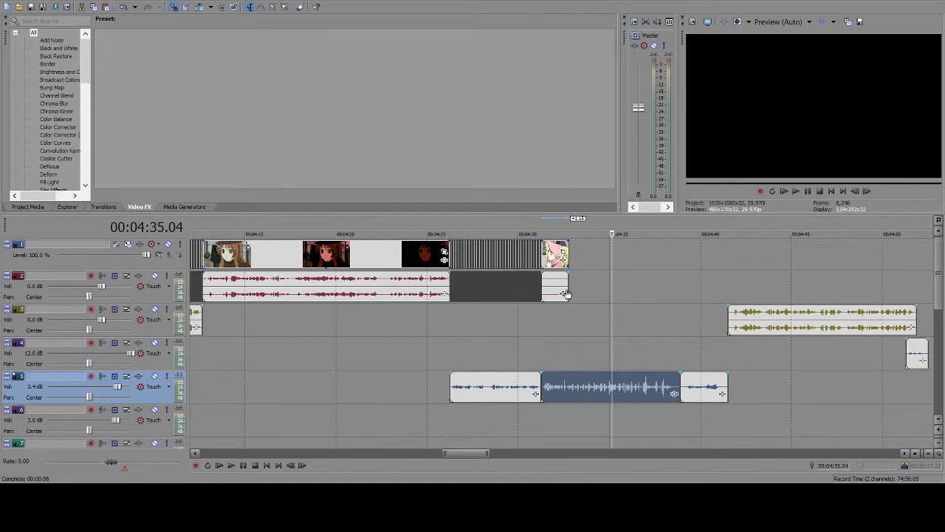
- Examine the pasted clip's frames between 00:04:32.04 and its end
left_click(558, 286)
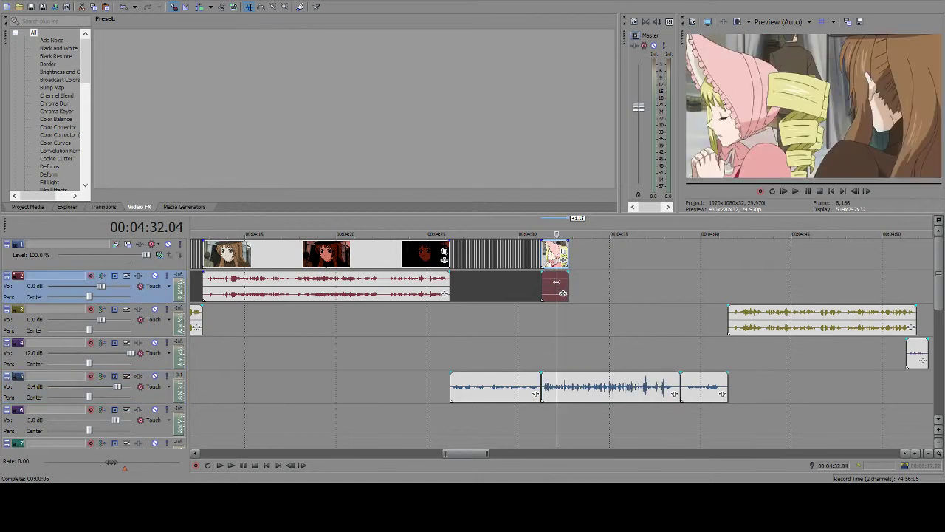
left_click(567, 285)
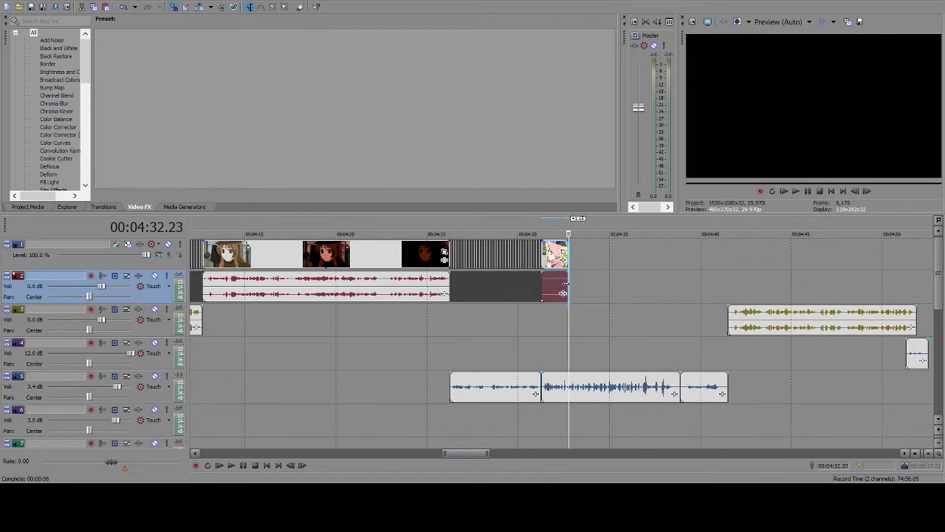
left_click(562, 284)
left_click(563, 284)
left_click(564, 286)
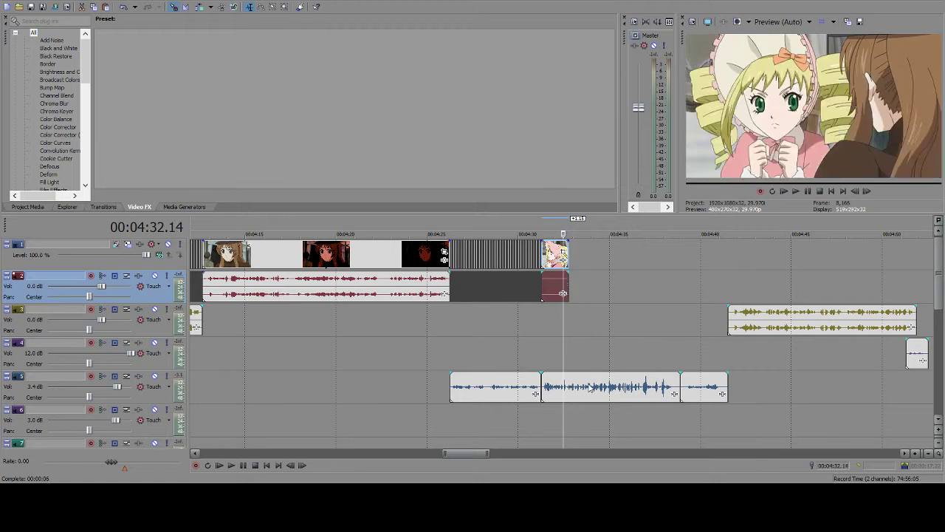
- Move the last two voice clips, together with the pasted video clip, 11 frames later on the timeline
left_click(631, 392)
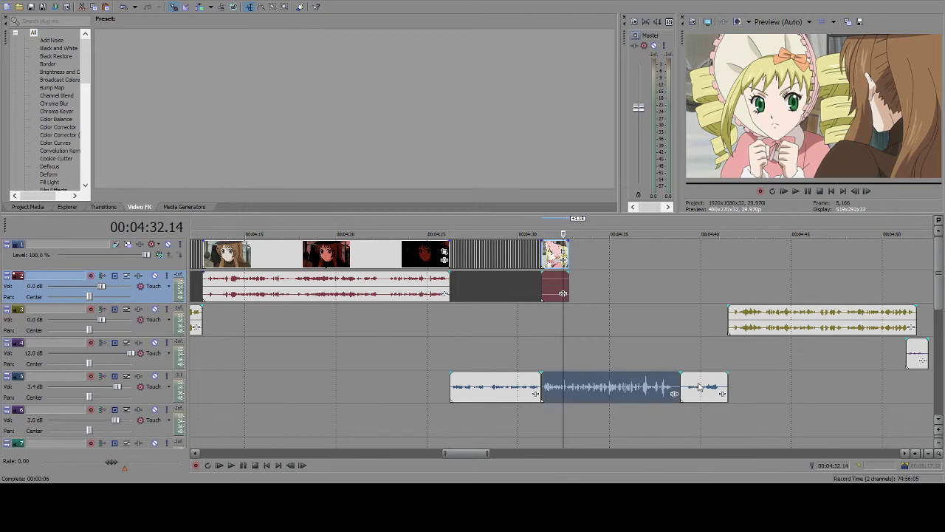
left_click(701, 388, "ctrl")
mouse_move(612, 386)
left_mouse_down()
mouse_move(635, 389)
mouse_move(617, 389)
left_mouse_up()
left_click(617, 387)
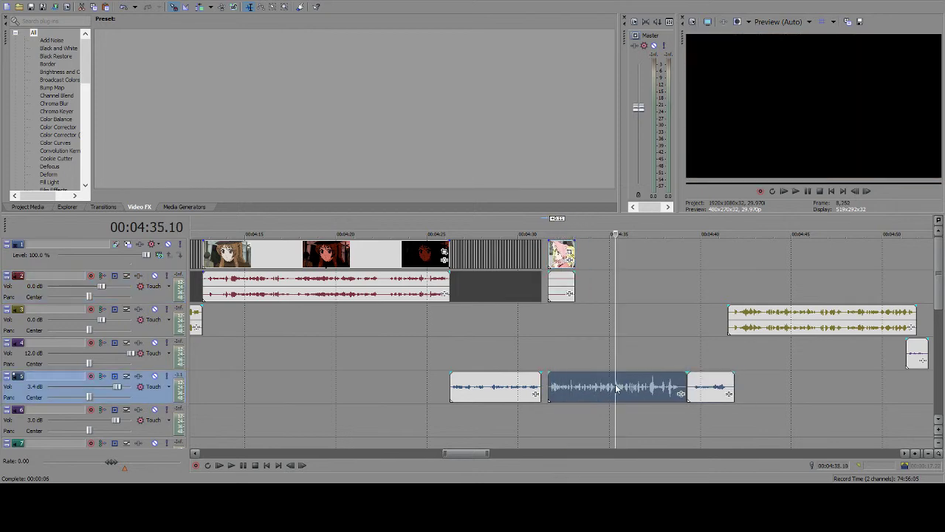
left_click_drag(585, 386, 587, 389)
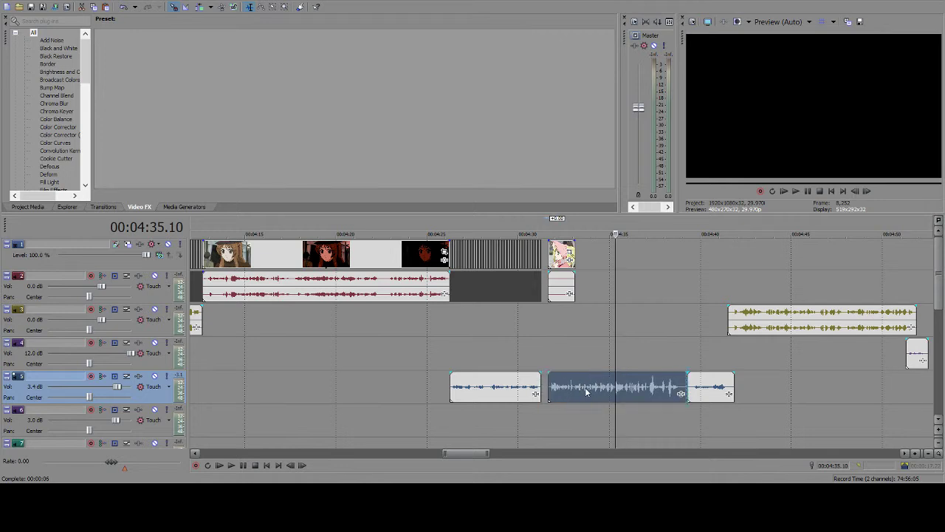
- Move the pasted video clip back 11 frames so it starts at 00:04:31.08 against the mouth clips
left_click_drag(560, 255, 544, 287)
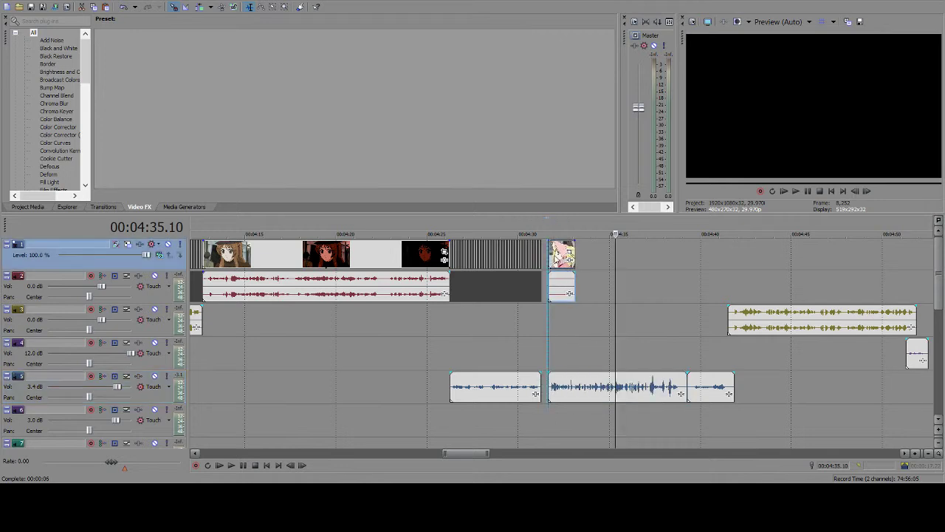
left_click(551, 256)
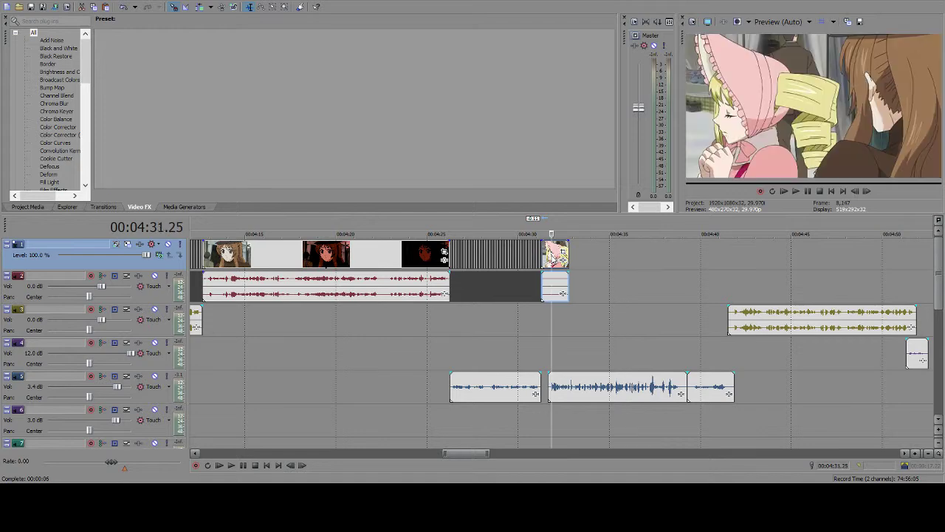
scroll(550, 258, "up", 4)
scroll(544, 262, "up", 3)
left_click(391, 255)
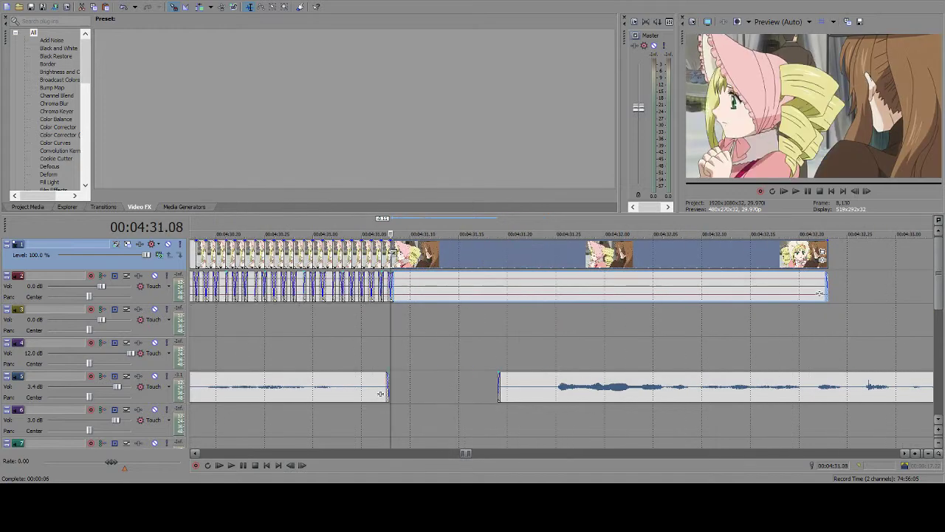
- Move the last two voice clips on track 5 24 frames later so they start at 00:04:32.13, before the pasted video clip ends
scroll(581, 268, "down", 2)
scroll(580, 267, "down", 5)
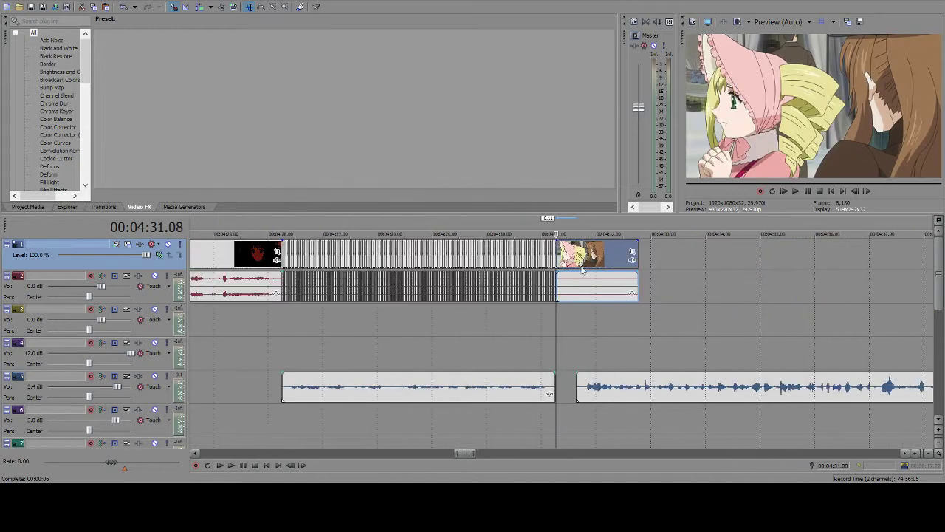
left_click(706, 392)
left_click(800, 390, "ctrl")
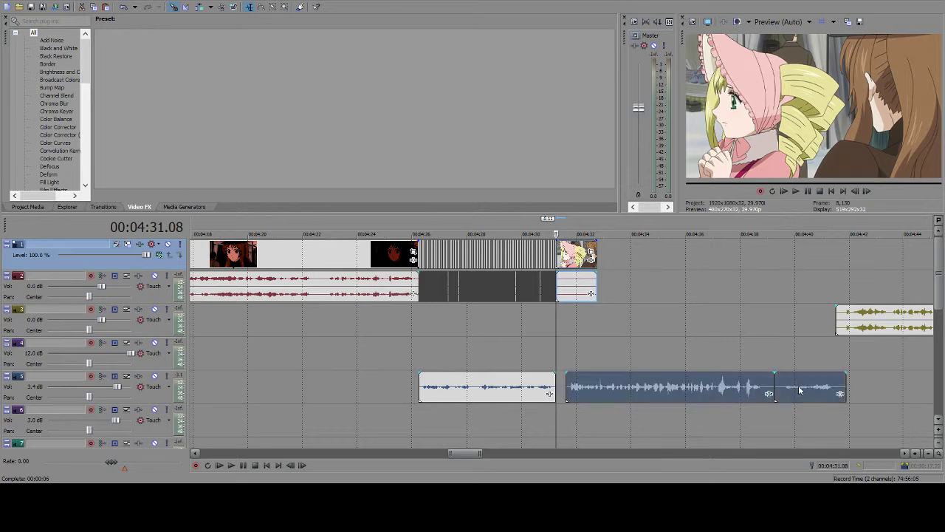
left_click(591, 321)
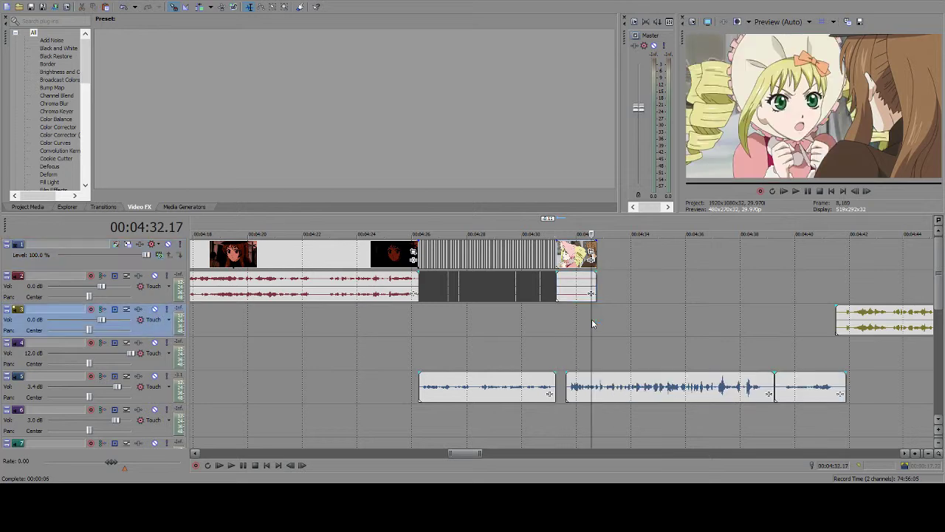
left_click(588, 321)
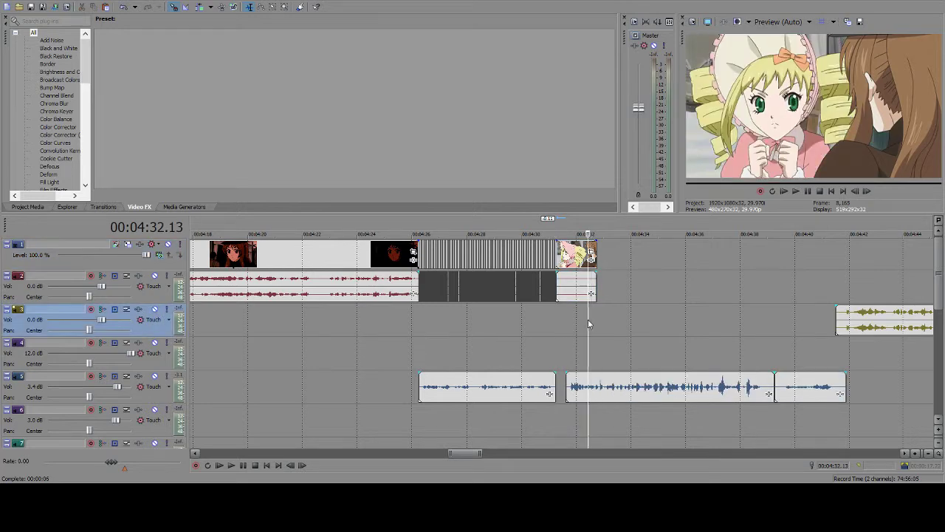
left_click(633, 396)
left_click(796, 385, "ctrl")
left_click_drag(660, 383, 682, 383)
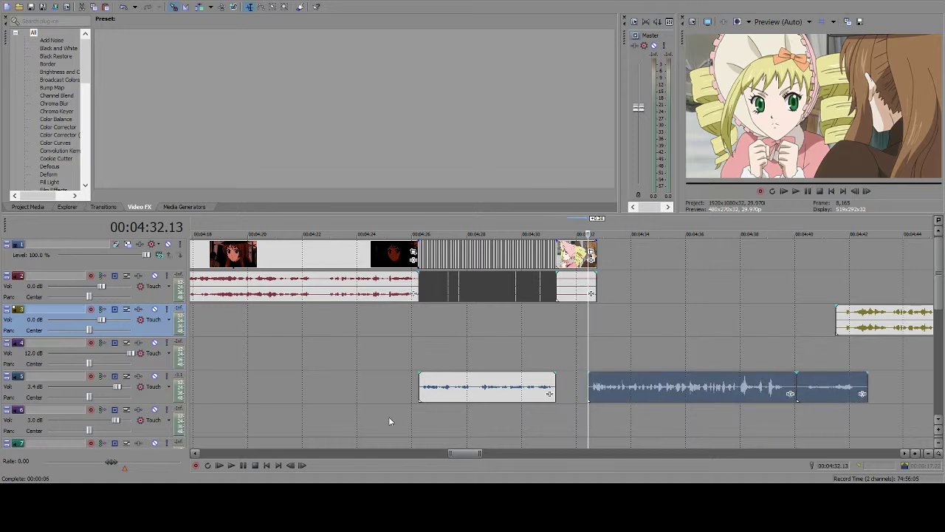
- Play the moved voice clips from 00:04:32.13 to check their timing, and review their spacing from the later dialogue clips
left_click(243, 466)
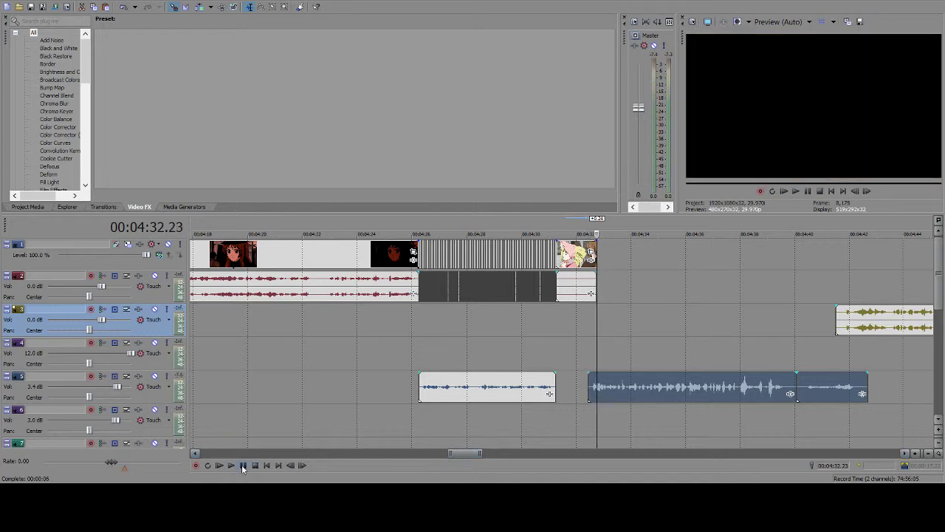
left_click(243, 466)
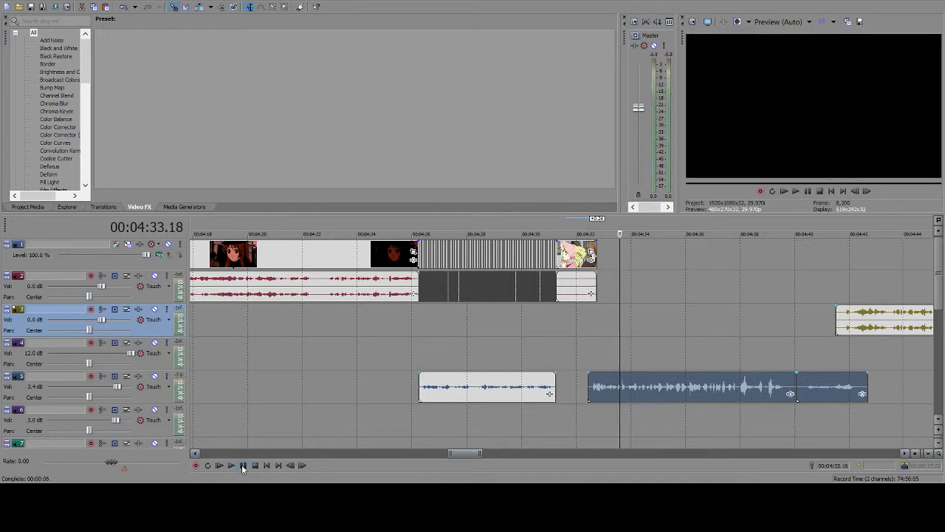
scroll(694, 362, "down", 6)
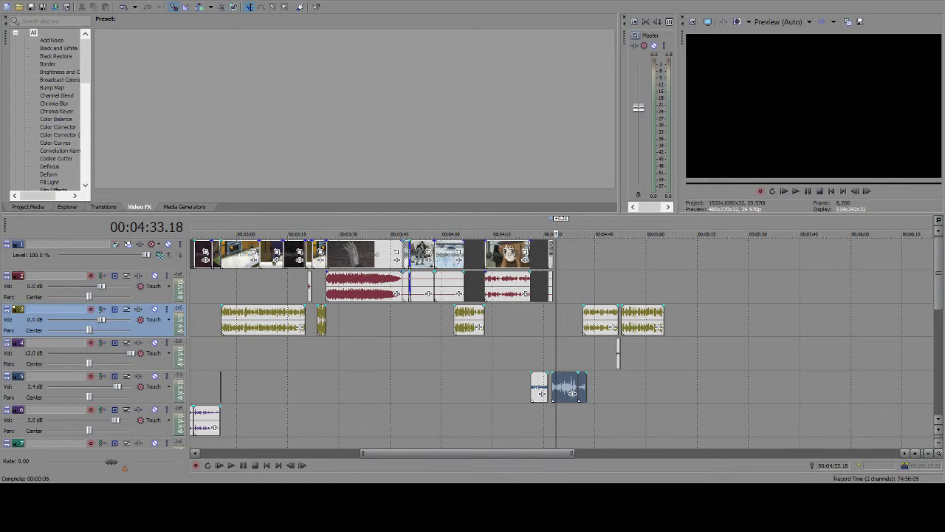
scroll(574, 353, "up", 6)
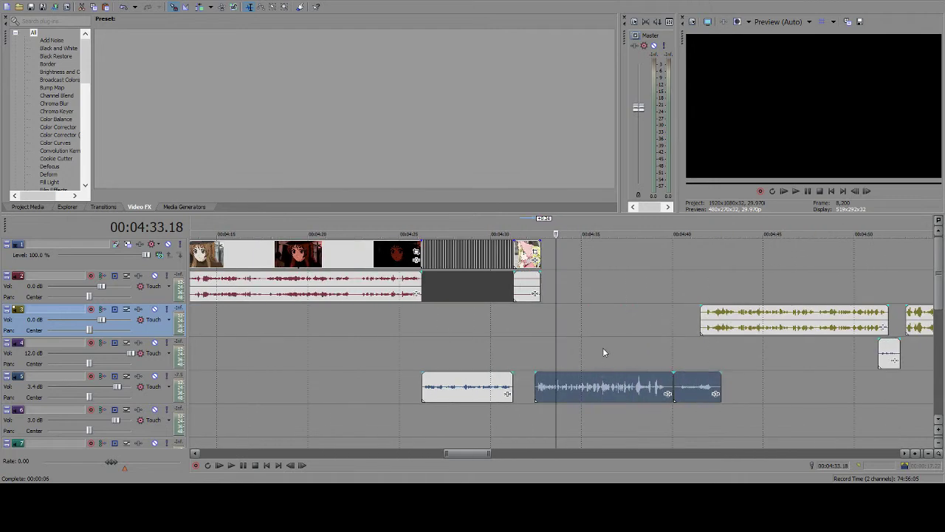
left_click(536, 352)
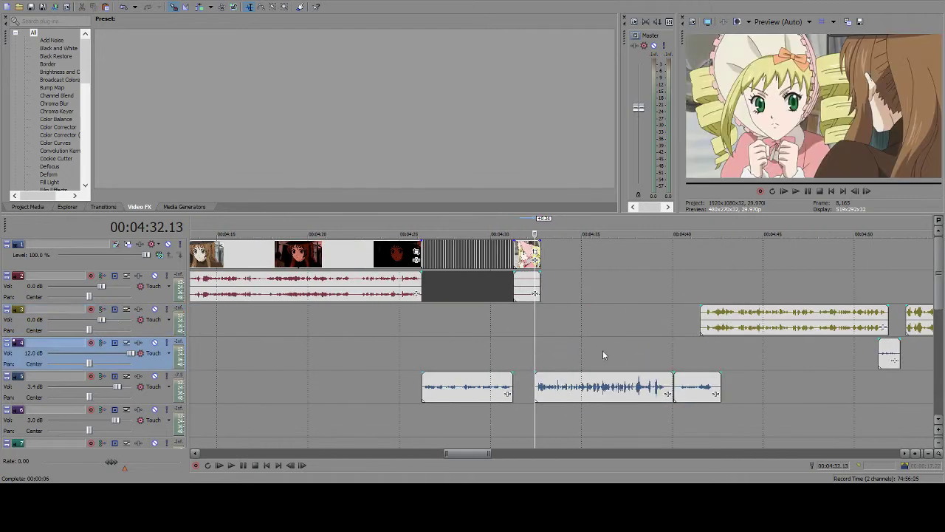
left_click(630, 346)
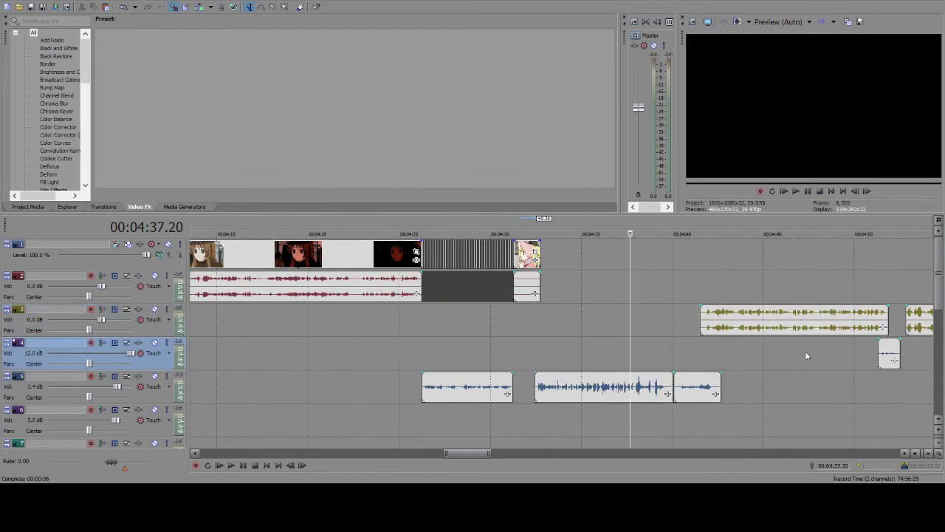
- Move the two later track 3 clips, the short track 4 clip and the track 13 sound effect 1 second 6 frames later together
scroll(805, 351, "down", 3)
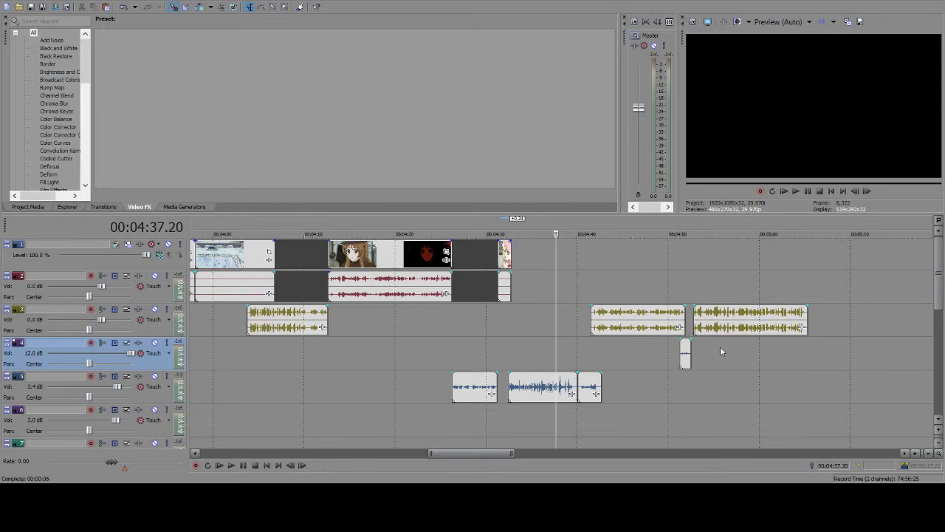
left_click(650, 328)
left_click(685, 355, "ctrl")
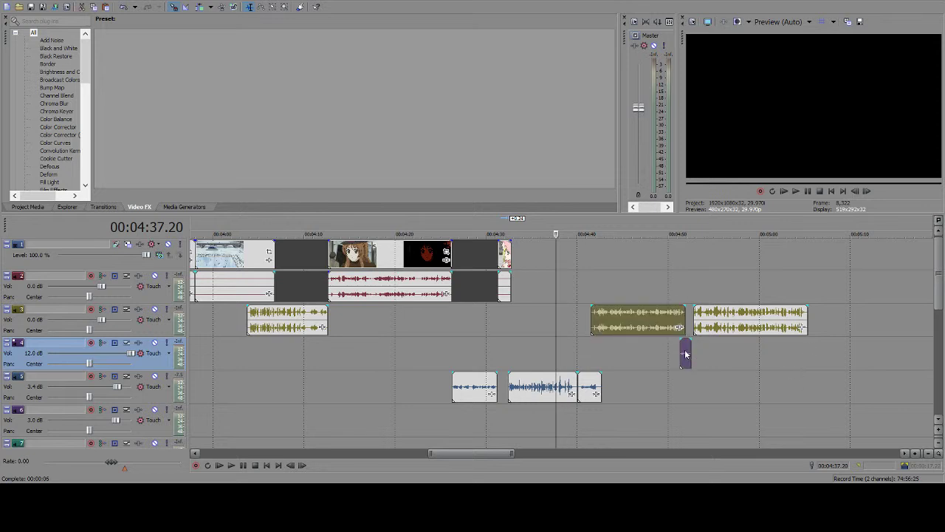
left_click(710, 323, "ctrl")
left_click_drag(940, 292, 942, 365)
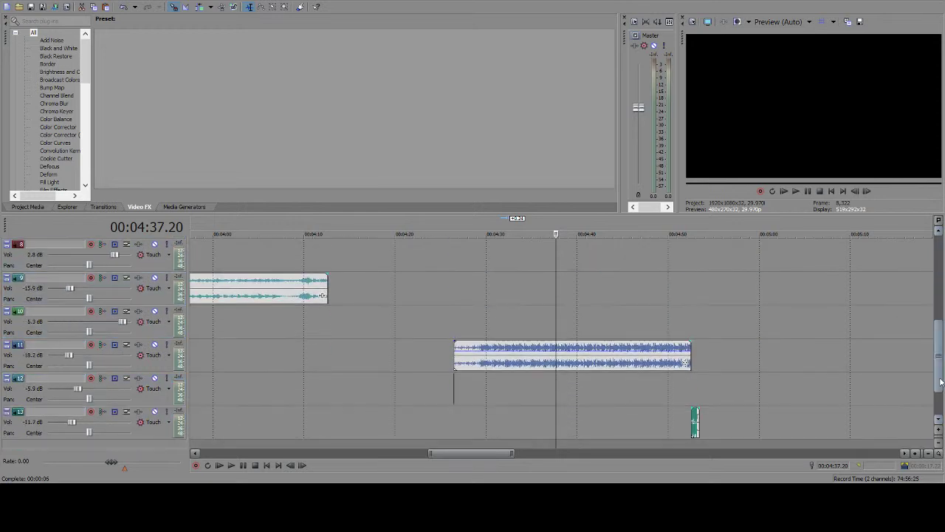
left_click(695, 420)
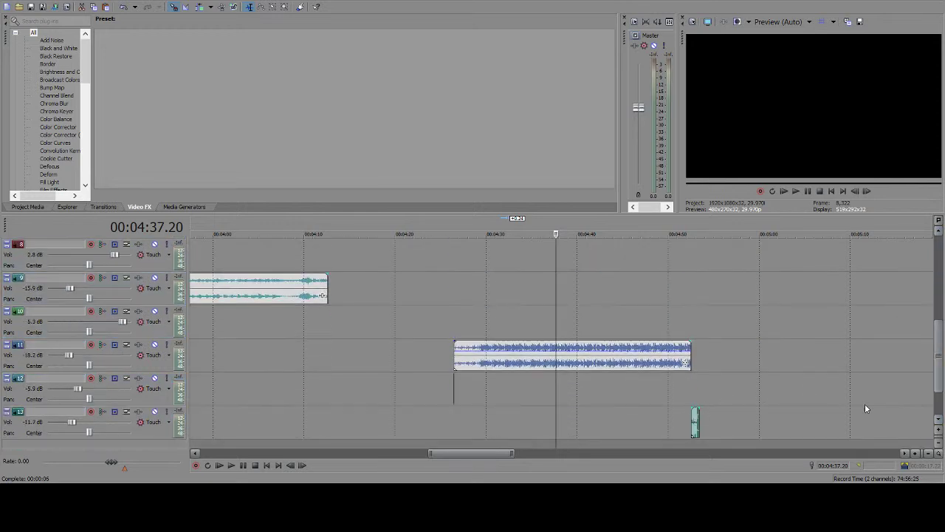
left_click_drag(939, 354, 940, 284)
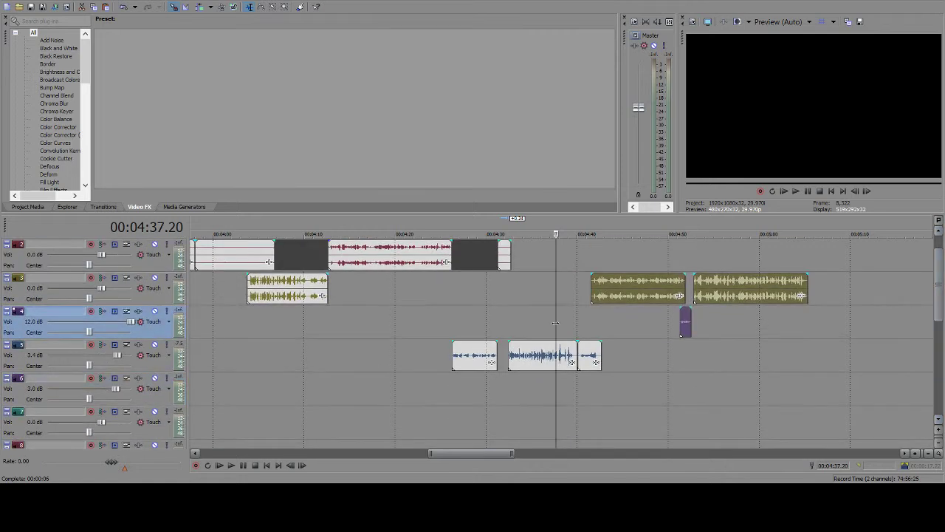
left_click_drag(617, 296, 629, 306)
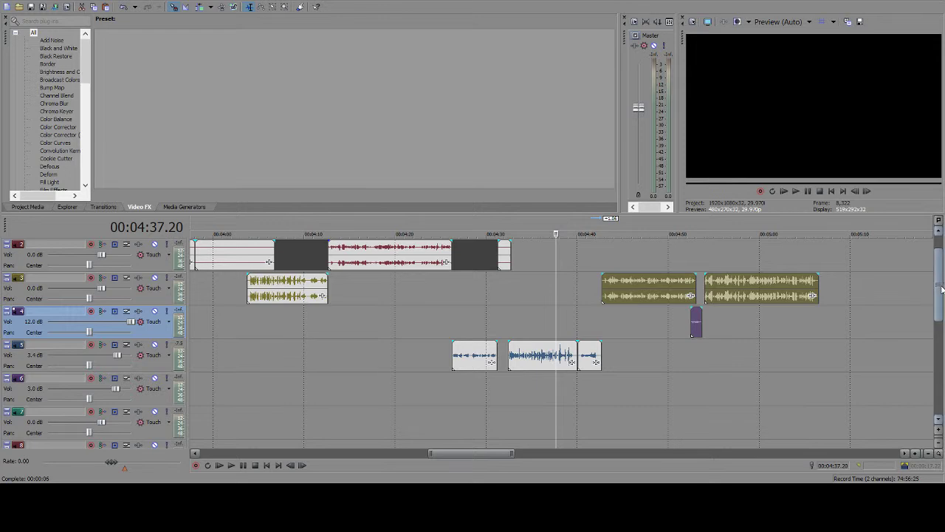
- Extend the end of the track 11 background audio by 1 second 6 frames and play the transition into the sound effect
left_click(696, 325)
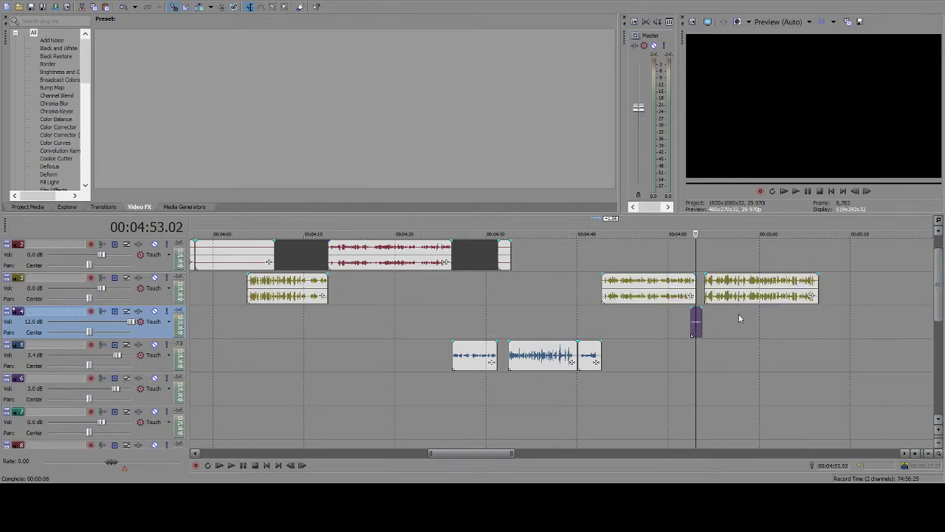
left_click(940, 313)
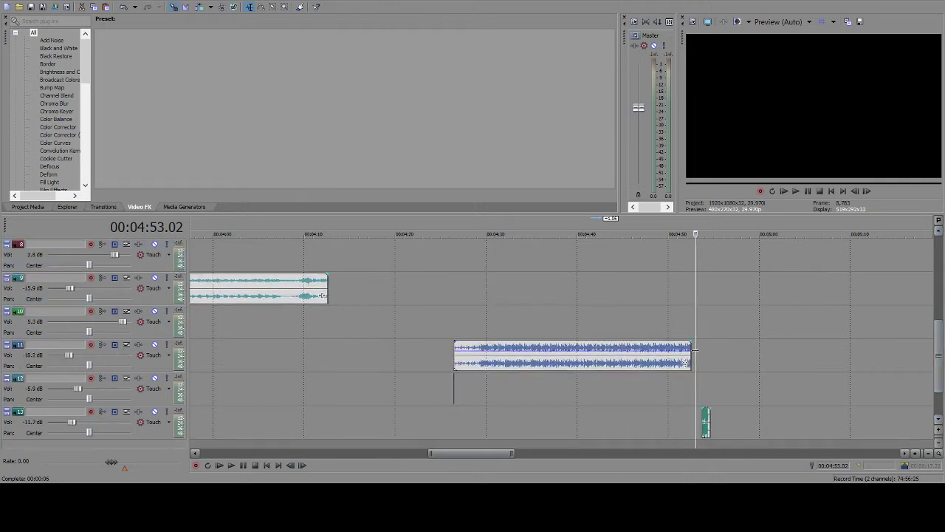
left_click_drag(692, 347, 703, 356)
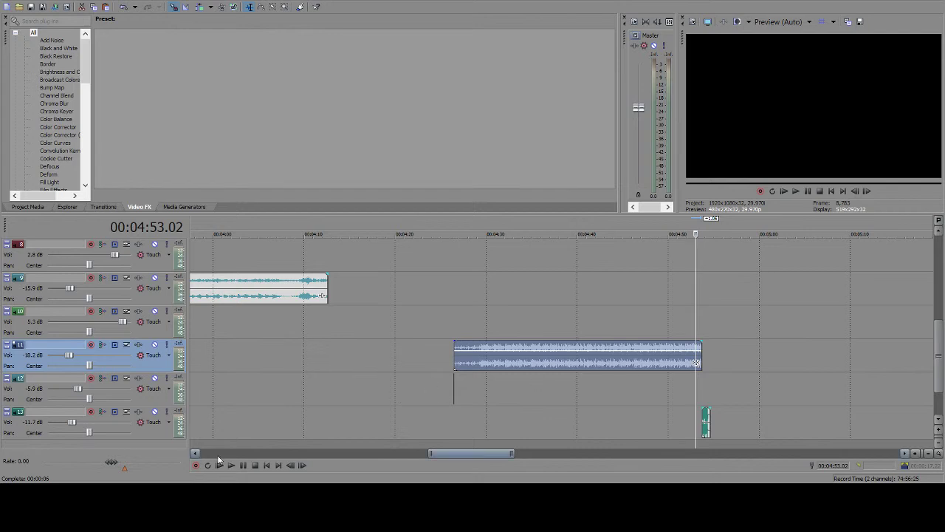
left_click(244, 463)
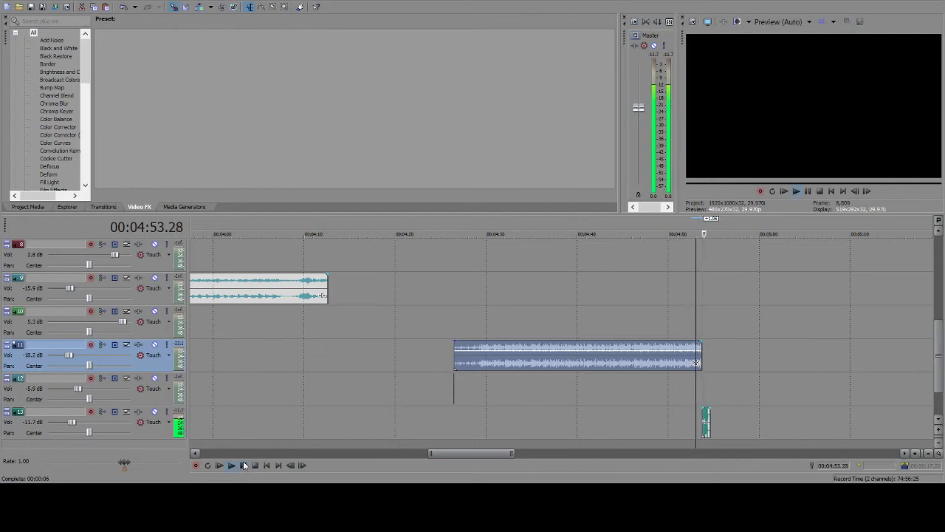
left_click(244, 465)
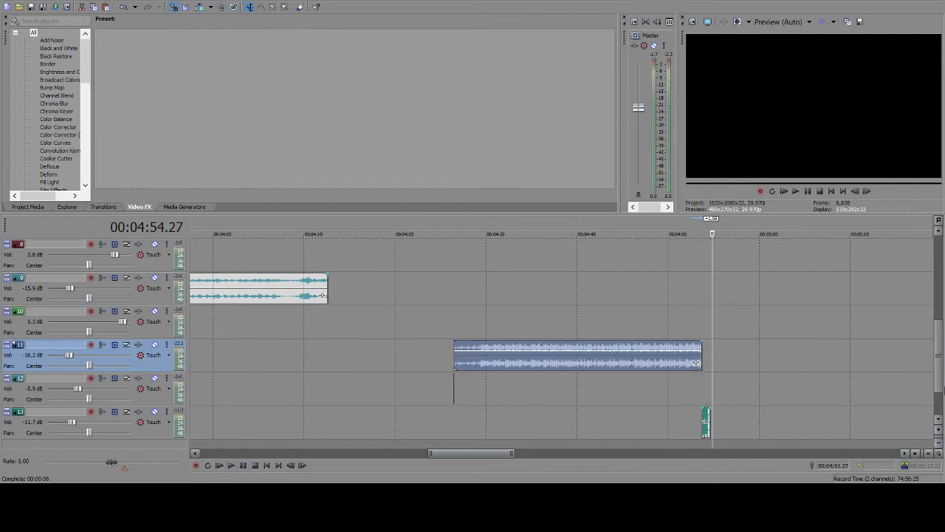
- Play the retimed dialogue from 00:04:32.13 through the start of the last track 3 clip
left_click_drag(939, 359, 938, 290)
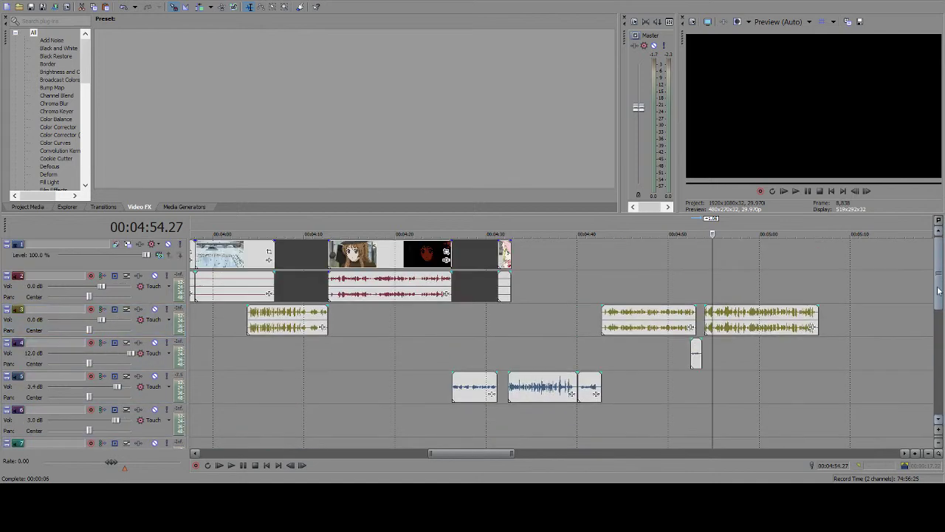
left_click(526, 331)
left_click(507, 341)
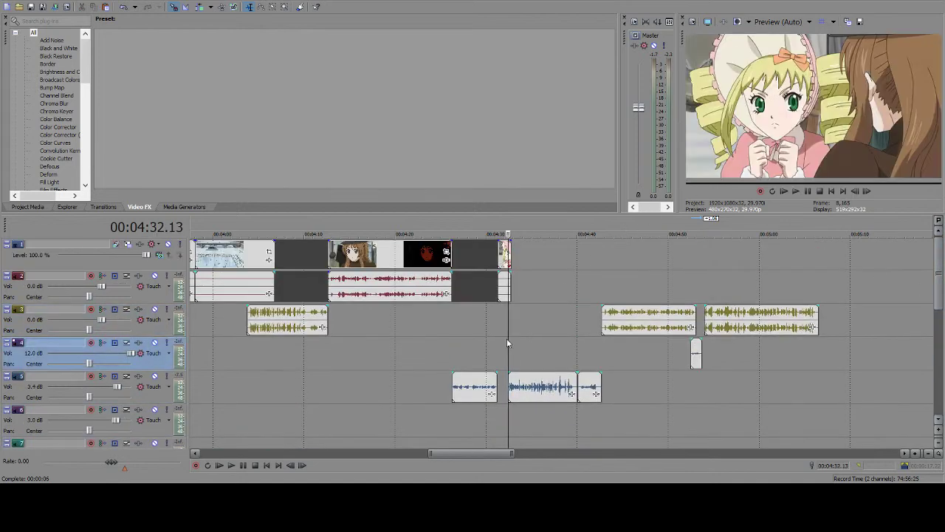
left_click(244, 465)
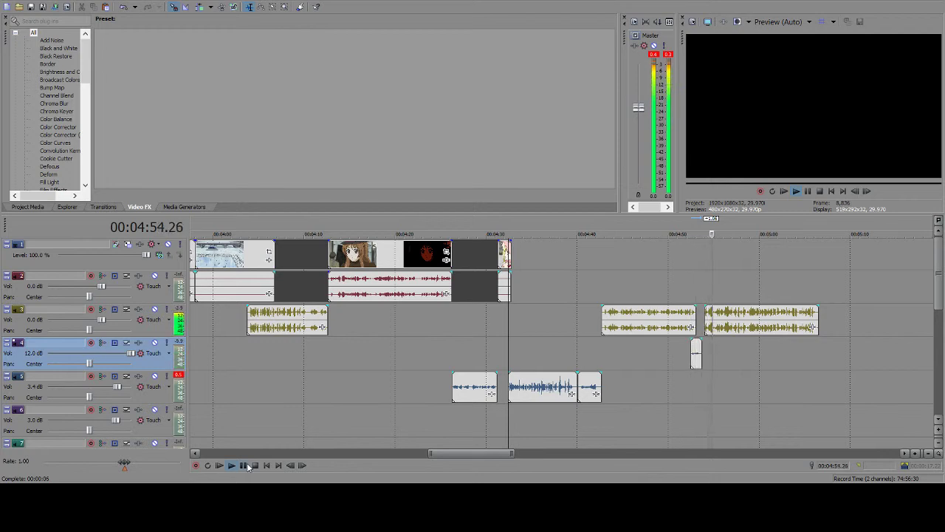
left_click(244, 465)
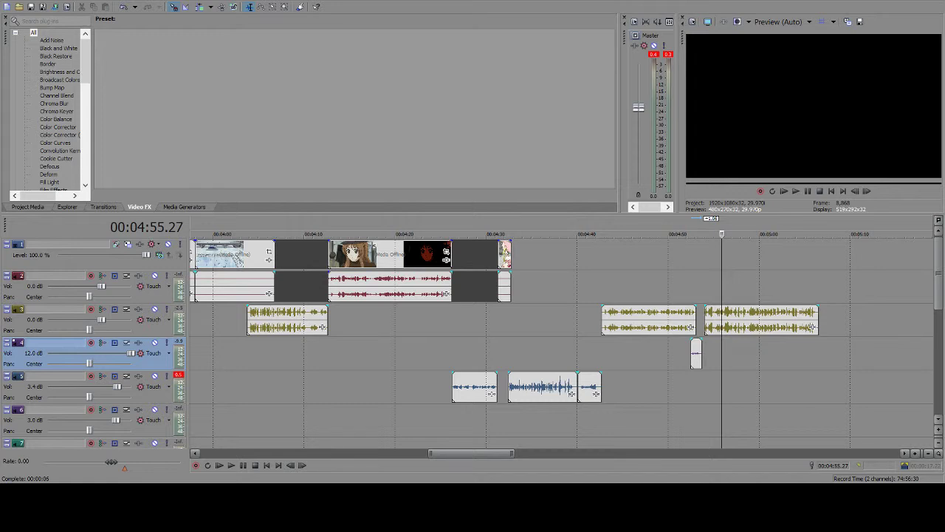
- Split the first frame off the source shot at 00:10:31.28 and move it 16 frames earlier to 00:10:31.12
left_click(612, 286)
left_click(624, 285)
left_click(675, 266)
scroll(687, 266, "down", 6)
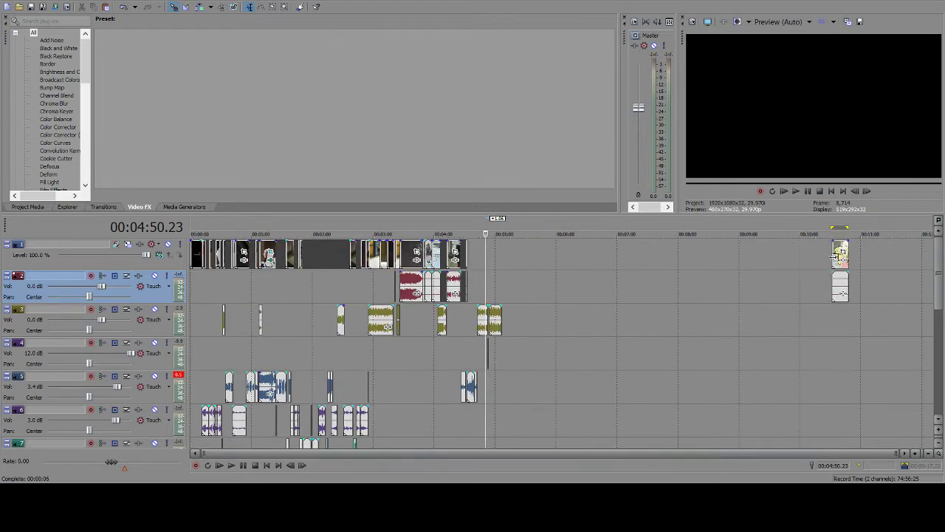
left_click(832, 268)
scroll(828, 265, "up", 5)
scroll(681, 293, "up", 8)
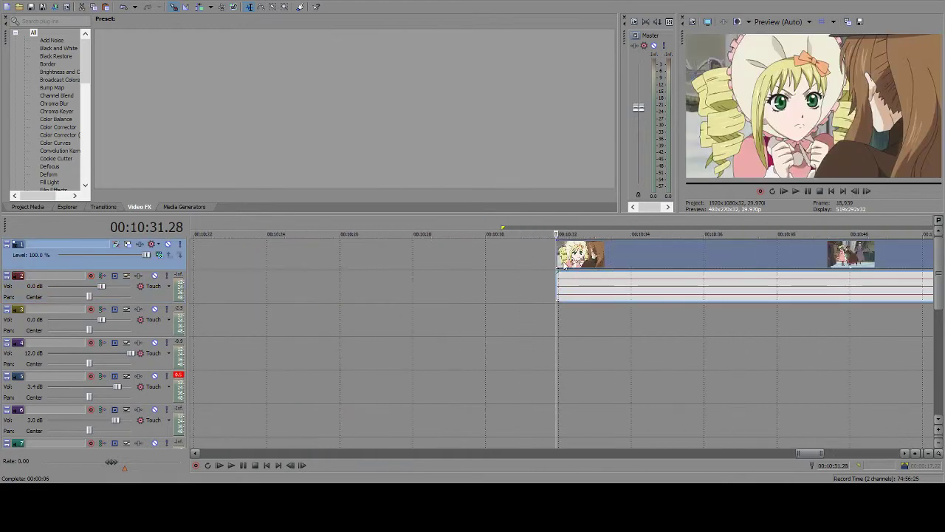
scroll(570, 264, "down", 1)
left_click(565, 264)
left_click(572, 264)
left_click(564, 256)
key("s")
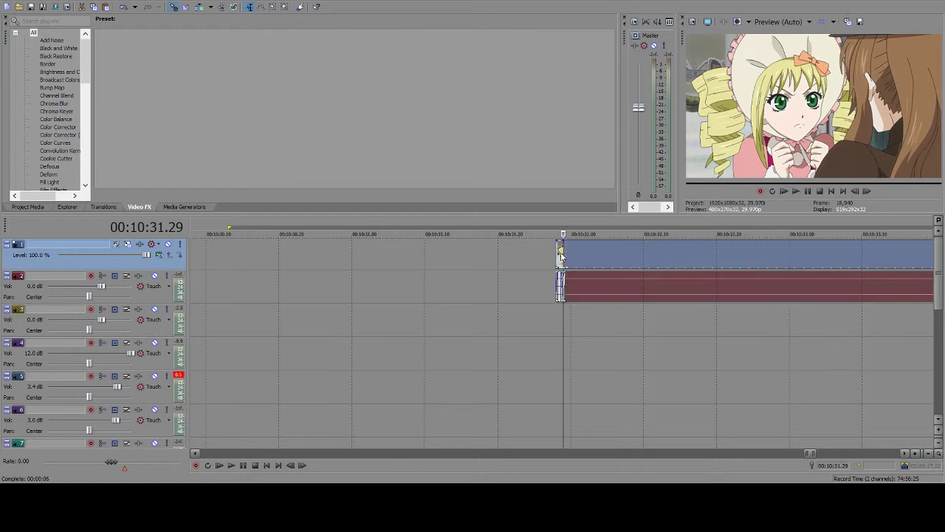
left_click_drag(559, 254, 442, 251)
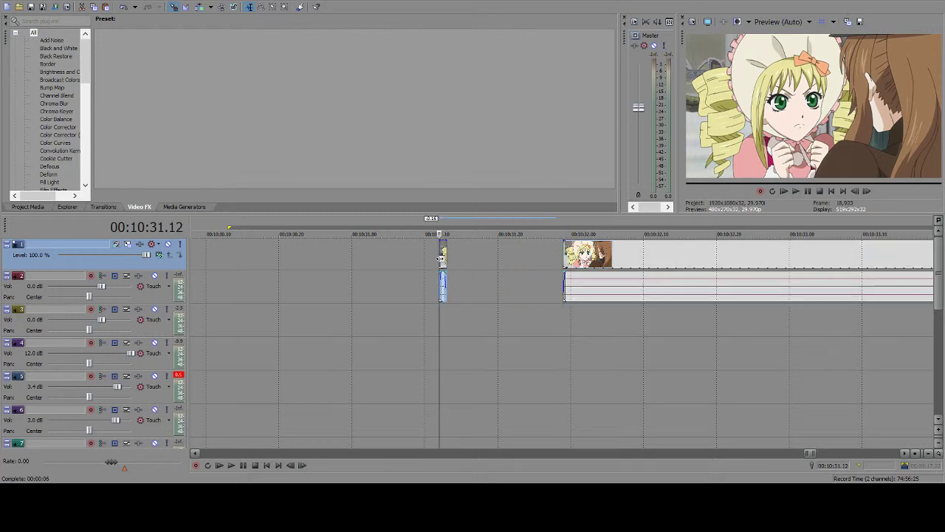
- Trim the start of the remaining source shot to the open-mouth frame at 00:10:32.01
left_click(565, 251)
left_click(577, 258)
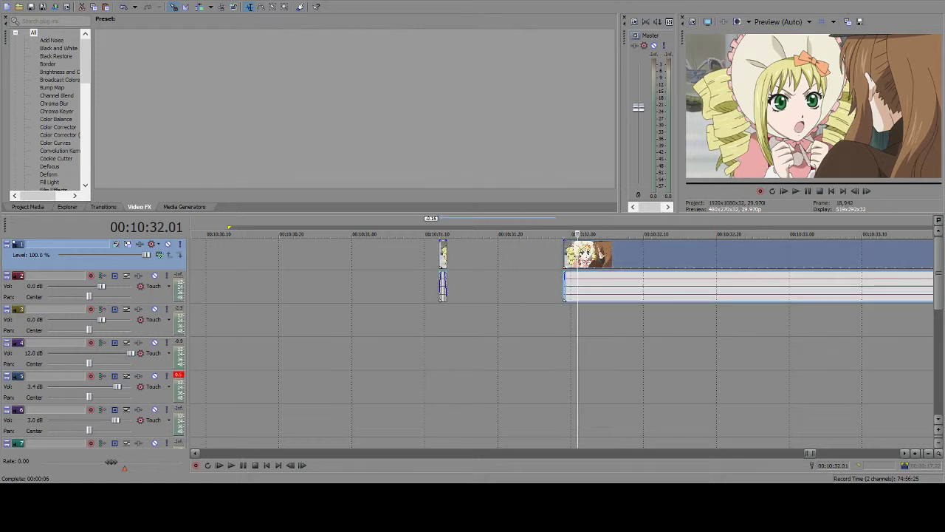
key("Left")
key("Right")
left_click_drag(573, 256, 587, 256)
key("Left")
key("Right")
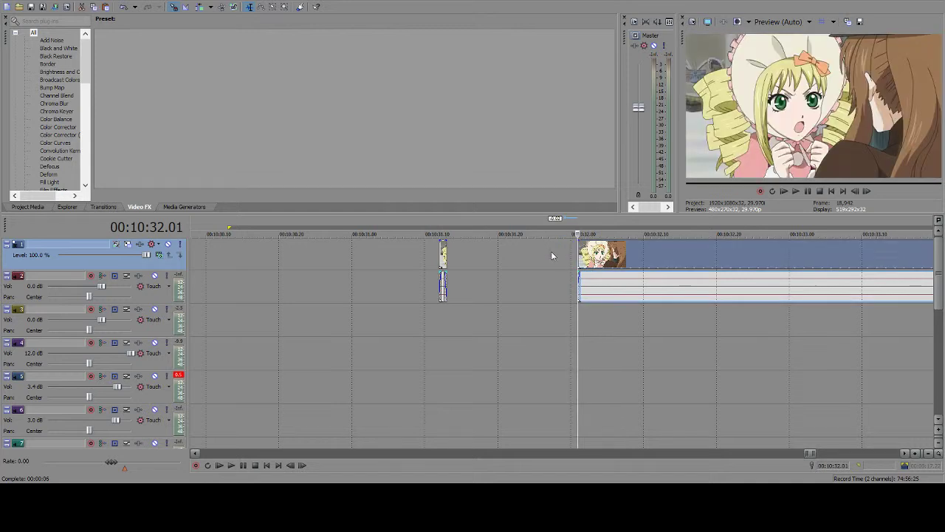
- Delete the separated single frame at 00:10:31.12
left_click(442, 256)
key("ctrl+shift+v")
key("Delete")
- Split one open-mouth frame off the start of the source shot and move it 12 frames earlier to 00:10:31.20
mouse_move(579, 256)
left_mouse_down()
mouse_move(564, 255)
mouse_move(692, 259)
mouse_move(576, 261)
left_mouse_up()
left_click(578, 255)
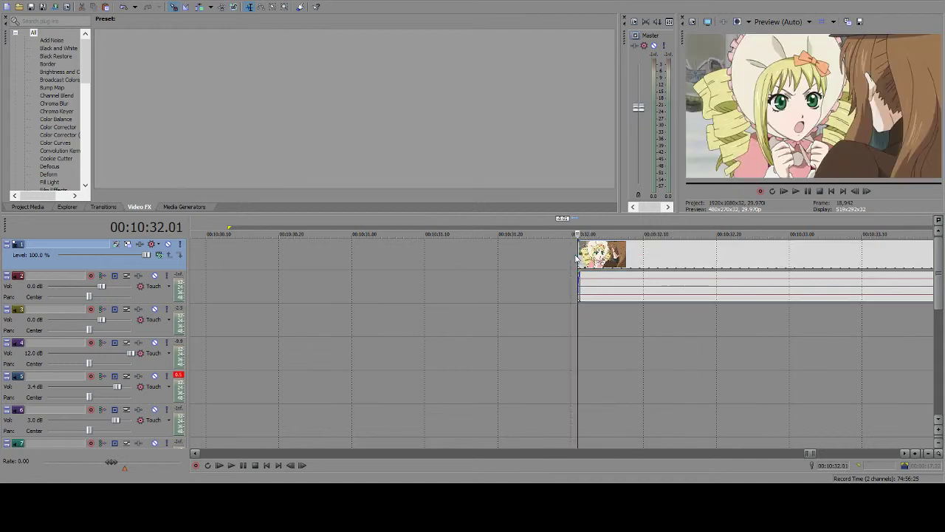
left_click(578, 254)
left_click_drag(578, 253, 499, 255)
left_click(592, 254)
left_click(591, 252)
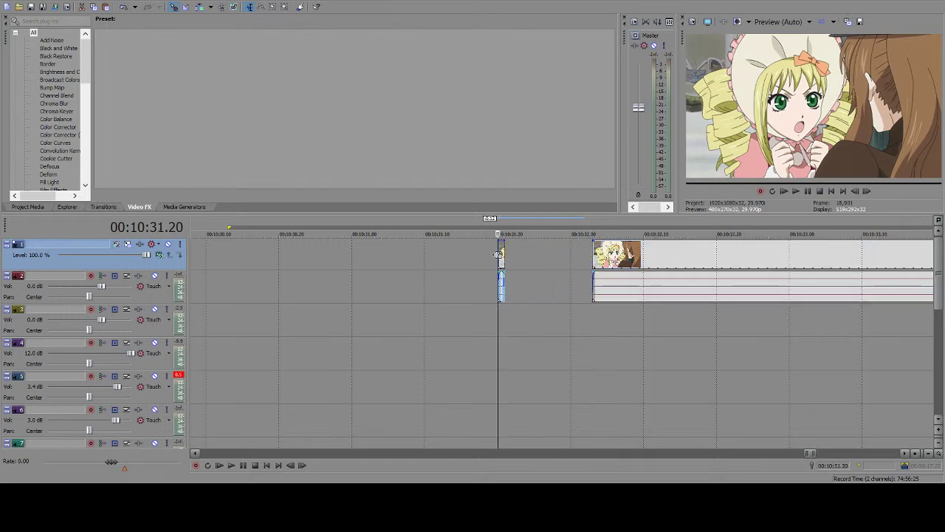
- Trim the start of the remaining source shot to the next mouth shape at 00:10:32.05
left_click(600, 254)
key("Right")
key("Right")
key("Right")
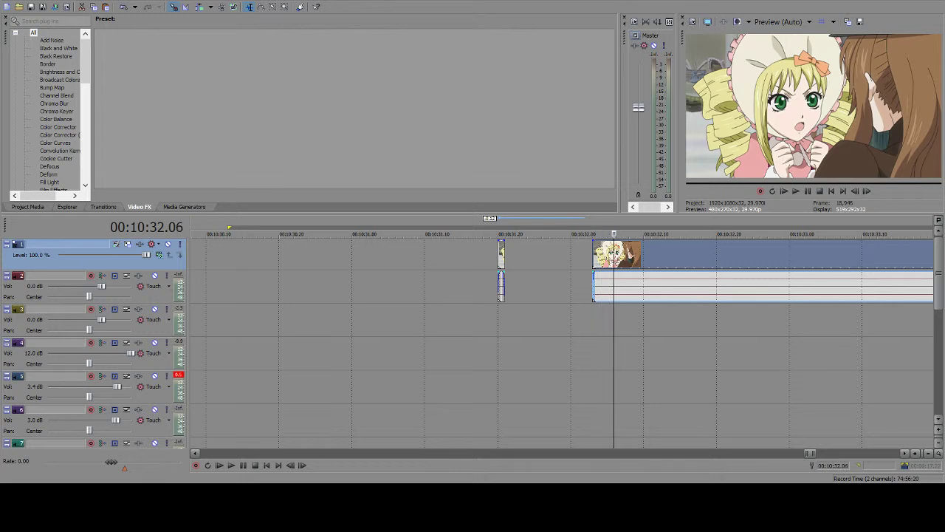
key("Left")
key("Left")
key("Right")
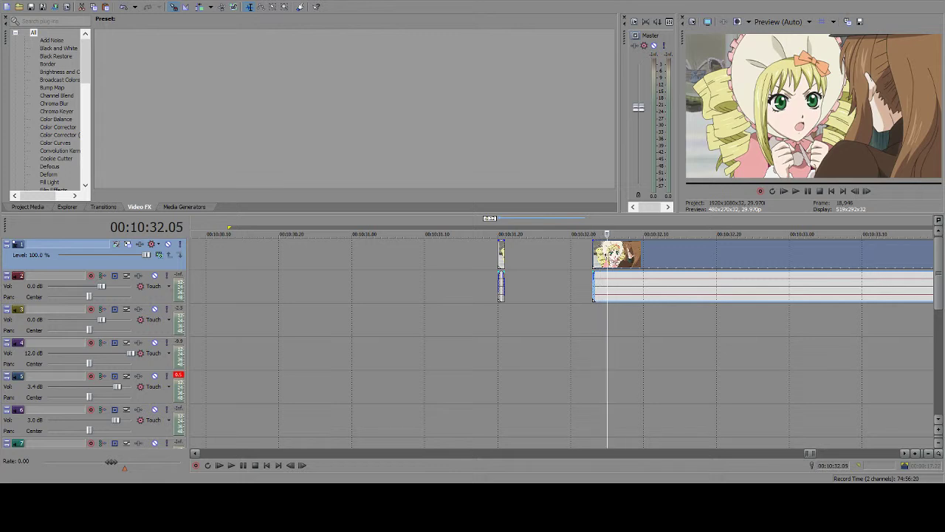
left_click_drag(592, 256, 606, 256)
- Split one frame off the start of the source shot and move it earlier to 00:10:31.14
left_click(623, 255)
key("Left")
key("s")
left_click_drag(611, 255, 457, 249)
left_click(534, 255)
left_click(455, 251)
- Find the next mouth shape in the source shot and trim the shot's start to 00:10:32.23
left_click(501, 254)
left_click(616, 255)
left_click(636, 254)
left_click_drag(635, 253, 734, 251)
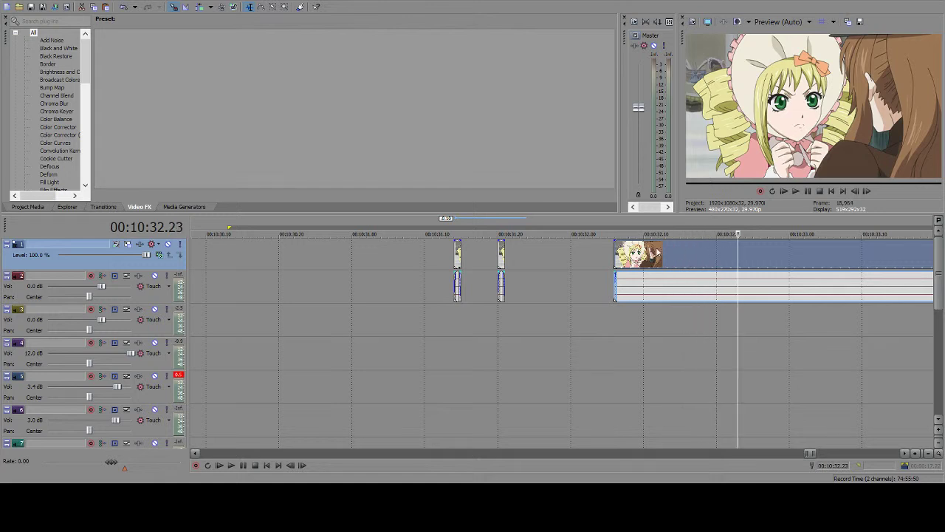
left_click_drag(618, 256, 743, 236)
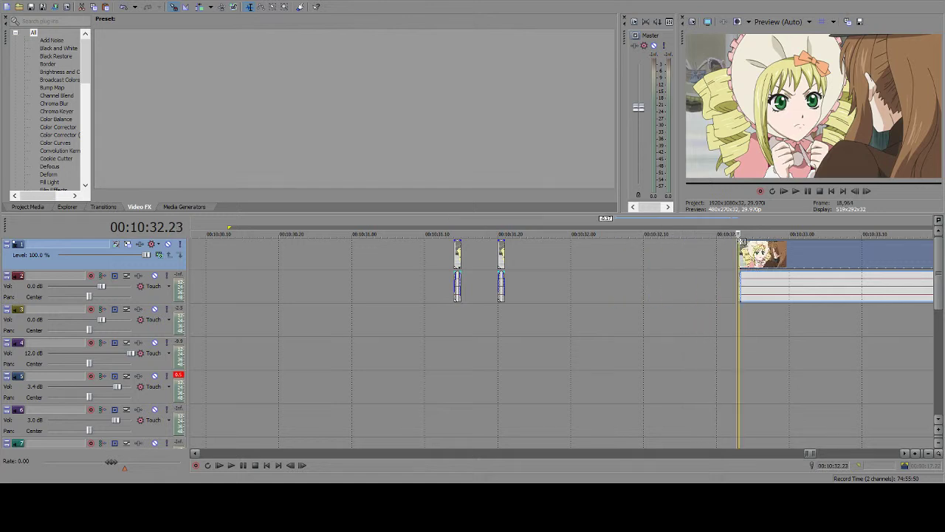
- Split one frame off the start of the source shot and move it earlier to 00:10:31.11
left_click(754, 256)
left_click(746, 255)
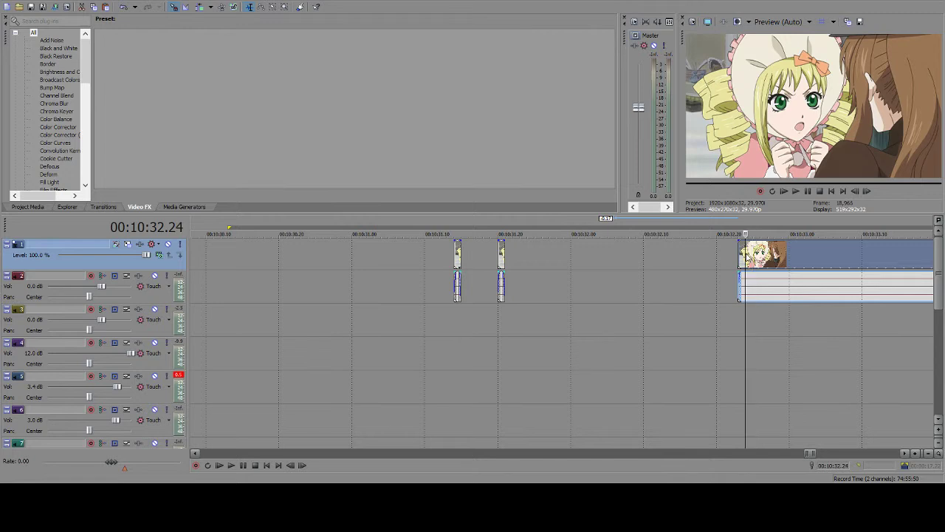
left_click_drag(738, 258, 435, 257)
left_click(723, 259)
left_click(731, 259)
key("s")
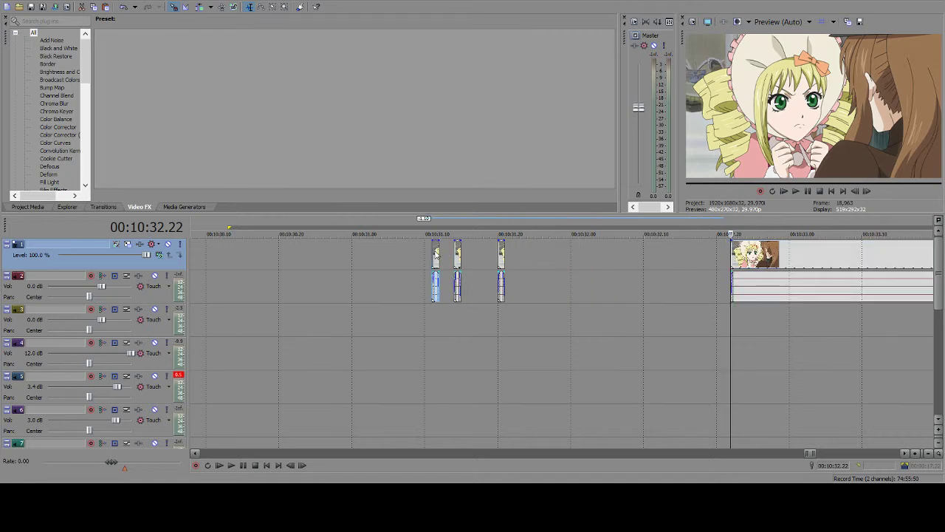
- Compare the three separated mouth frames and delete the one at 00:10:31.11
left_click(439, 259)
left_click(432, 258)
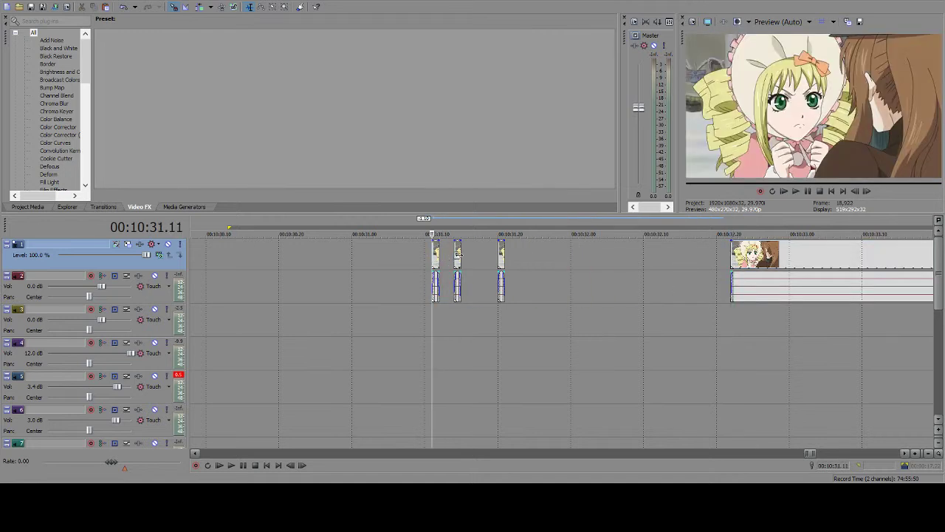
left_click(457, 255)
left_click(501, 255)
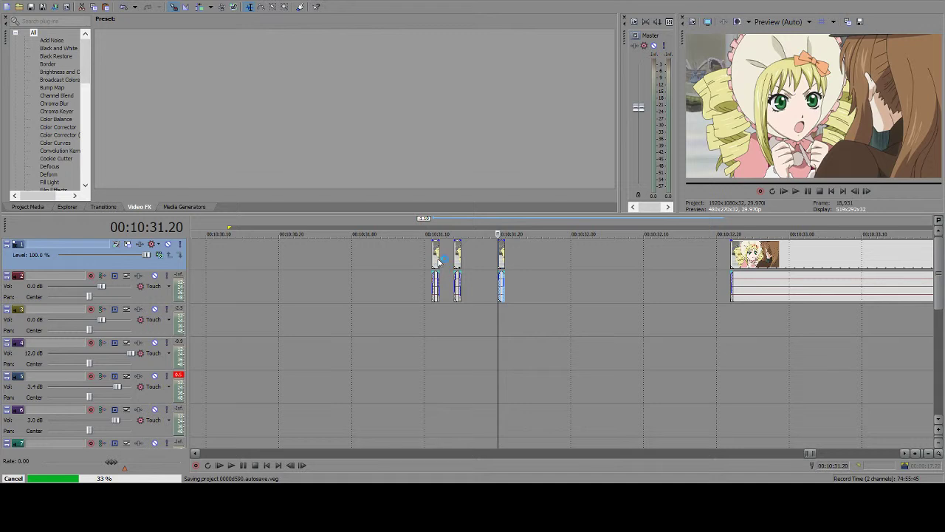
left_click(432, 260)
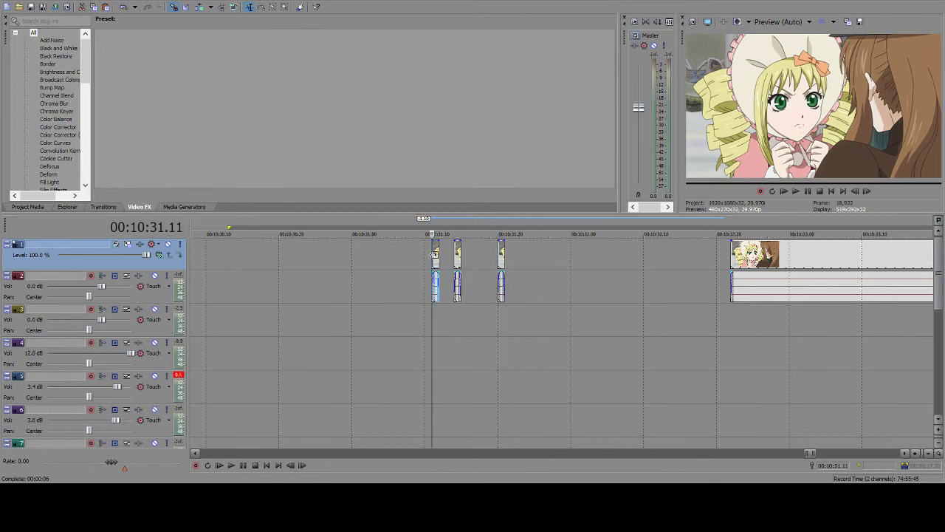
key("Delete")
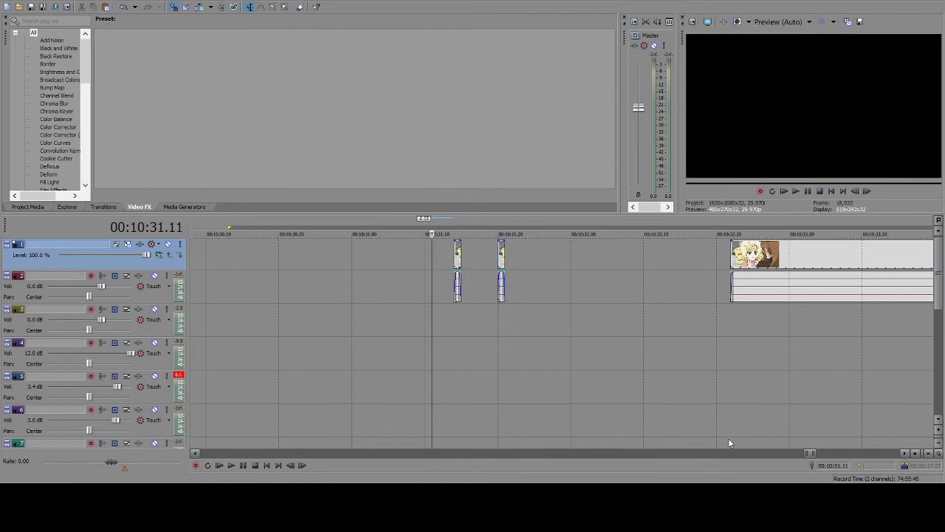
- Return to the end of the edited video near 00:04:32.23 and listen to the start of the following voice clip
left_click_drag(810, 454, 410, 427)
left_click(410, 427)
scroll(424, 417, "down", 2)
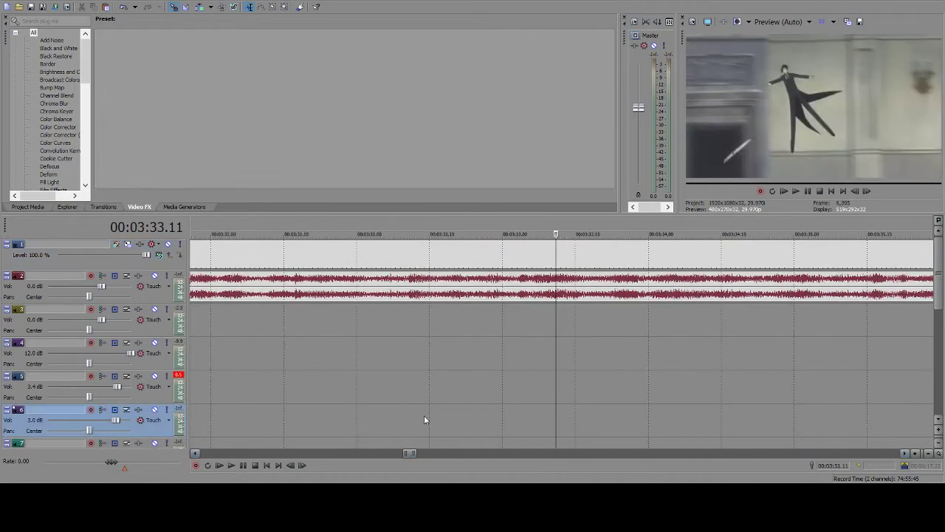
scroll(480, 384, "down", 4)
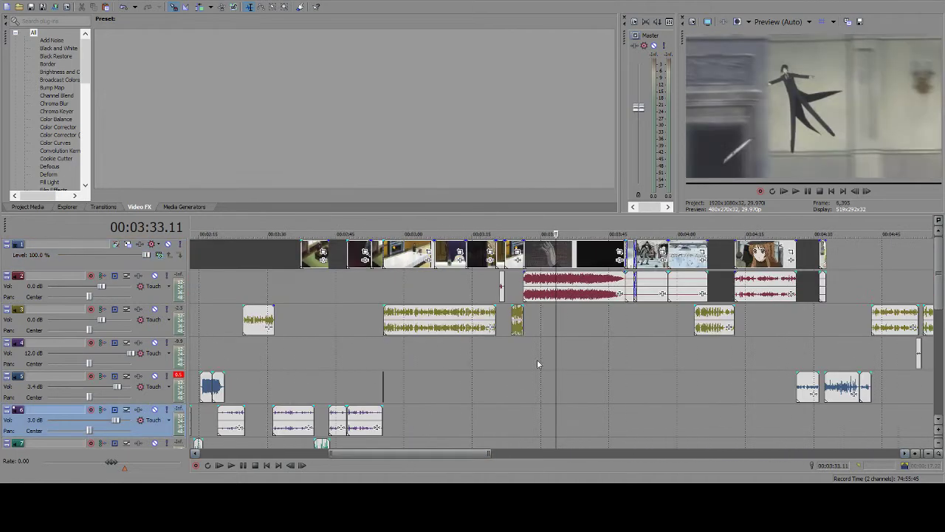
left_click(824, 251)
scroll(779, 306, "up", 6)
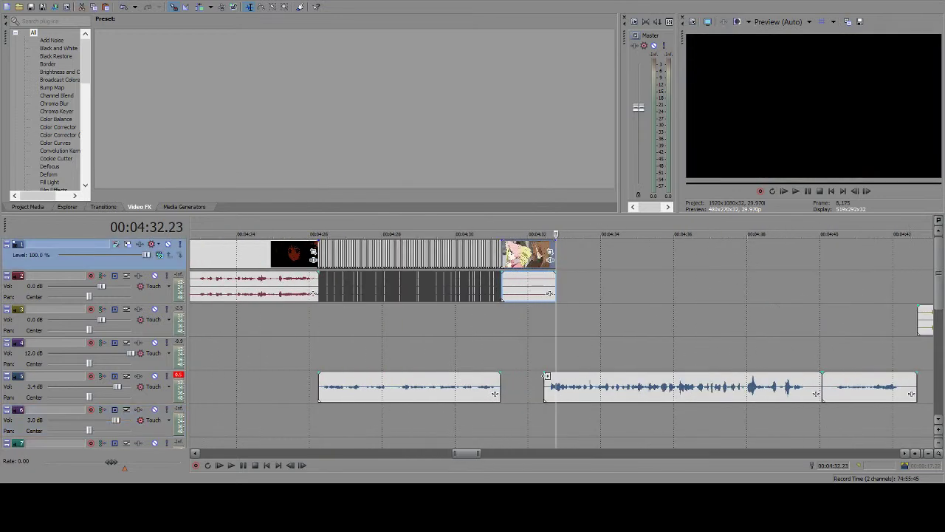
left_click(244, 466)
left_click(244, 465)
scroll(443, 415, "up", 2)
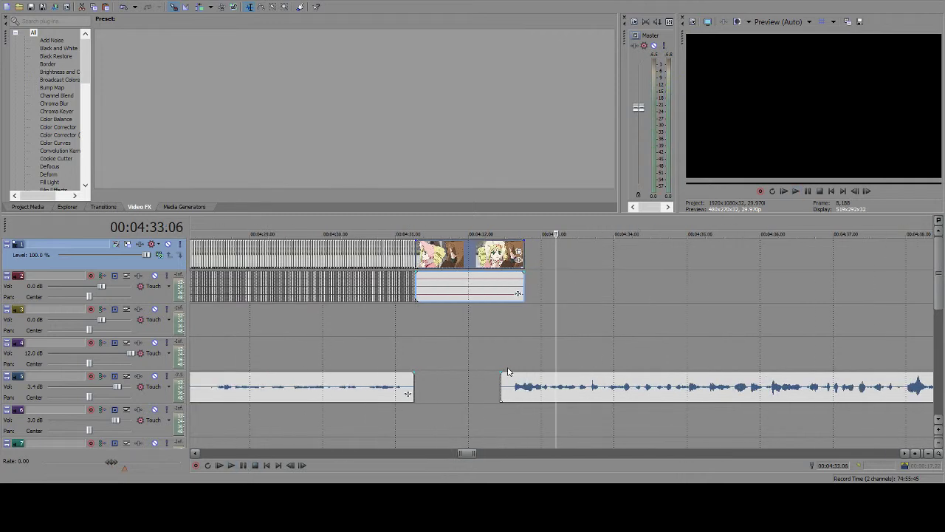
left_click(542, 260)
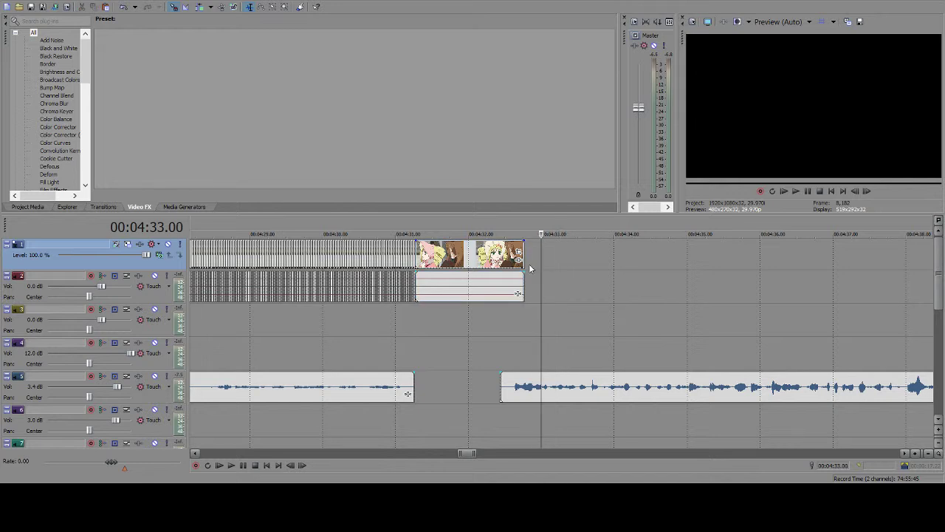
left_click(242, 466)
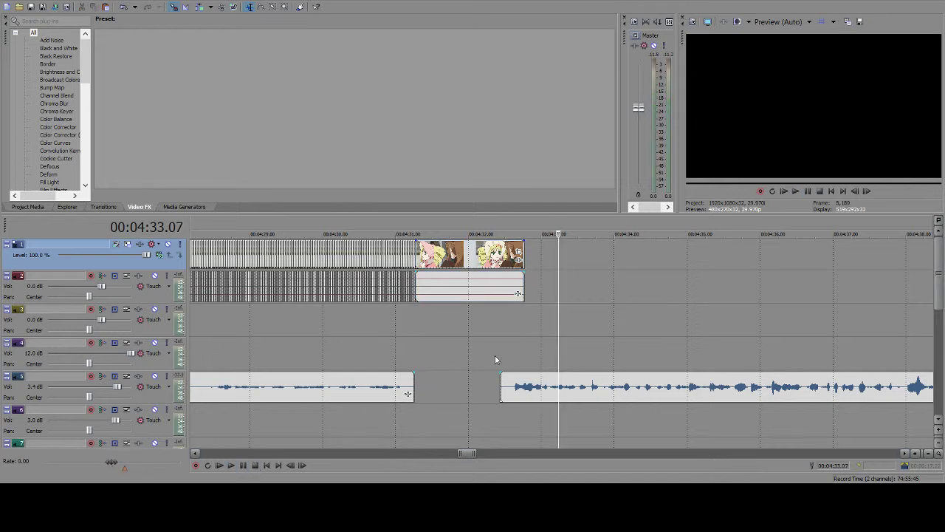
- Replay the voice clip from 00:04:33.03 and 00:04:33.05 to locate where the first mouth movement belongs
left_click(555, 261)
scroll(552, 260, "up", 4)
scroll(553, 260, "down", 2)
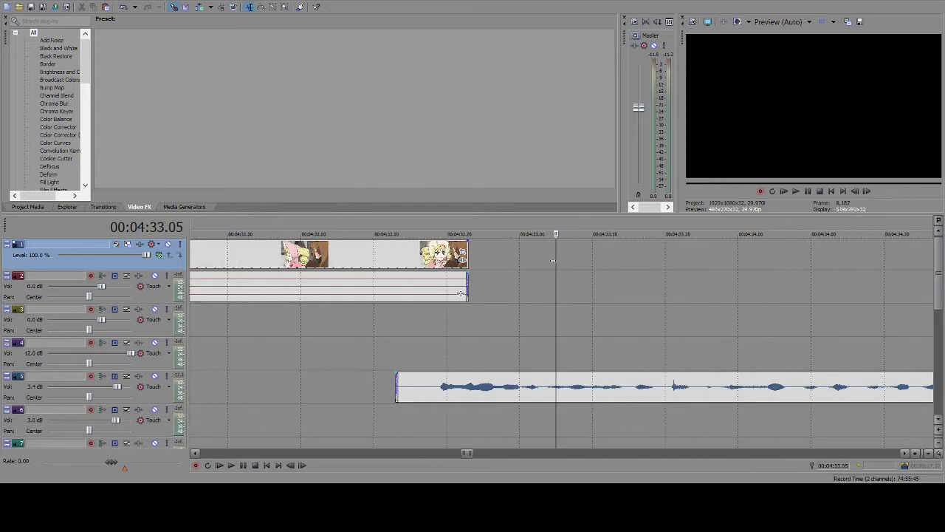
key("Right")
key("Left")
left_click(541, 264)
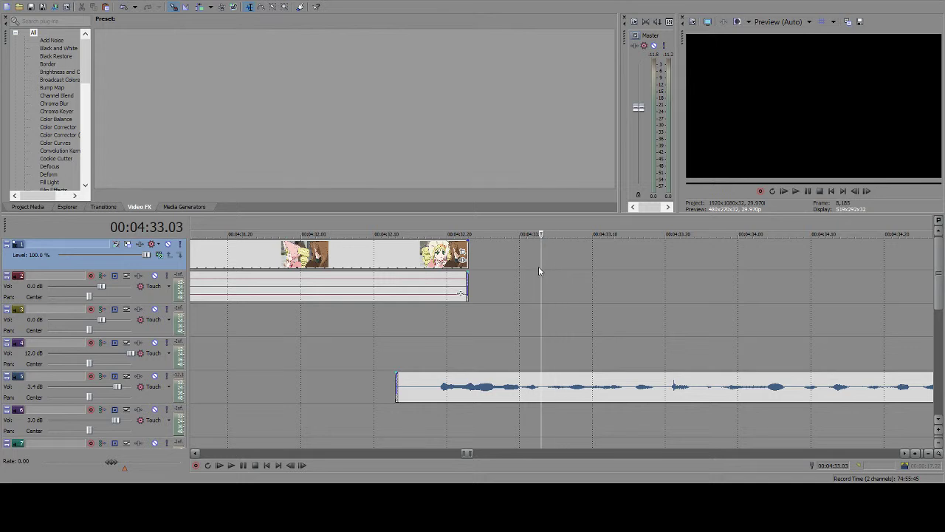
left_click(245, 467)
left_click(246, 467)
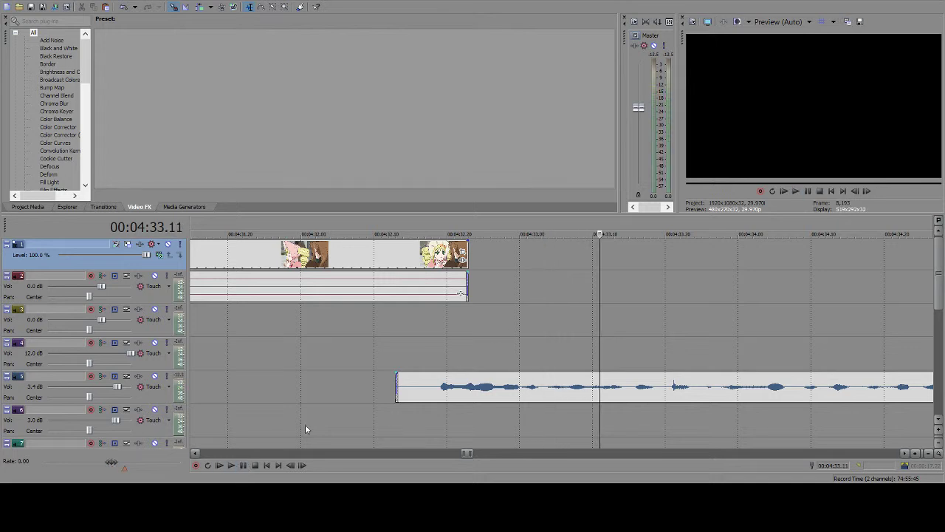
left_click(555, 259)
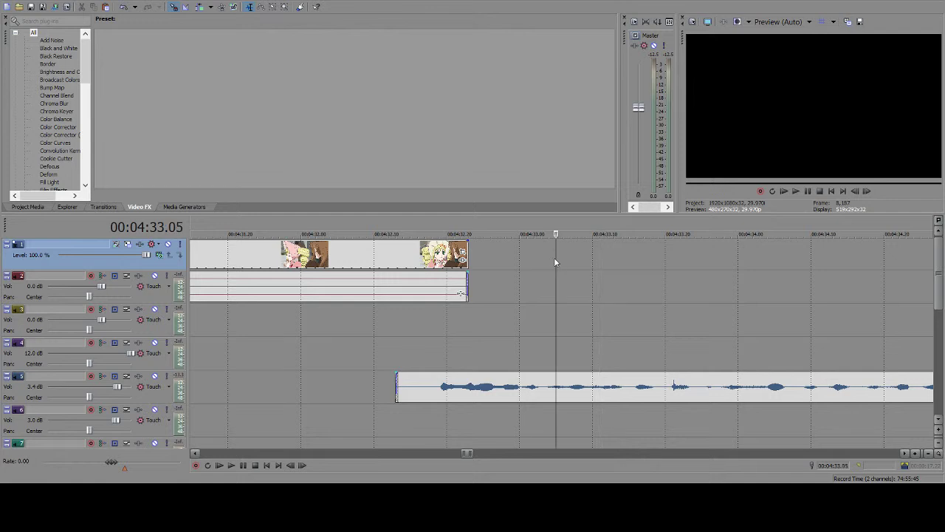
left_click(243, 465)
left_click(243, 466)
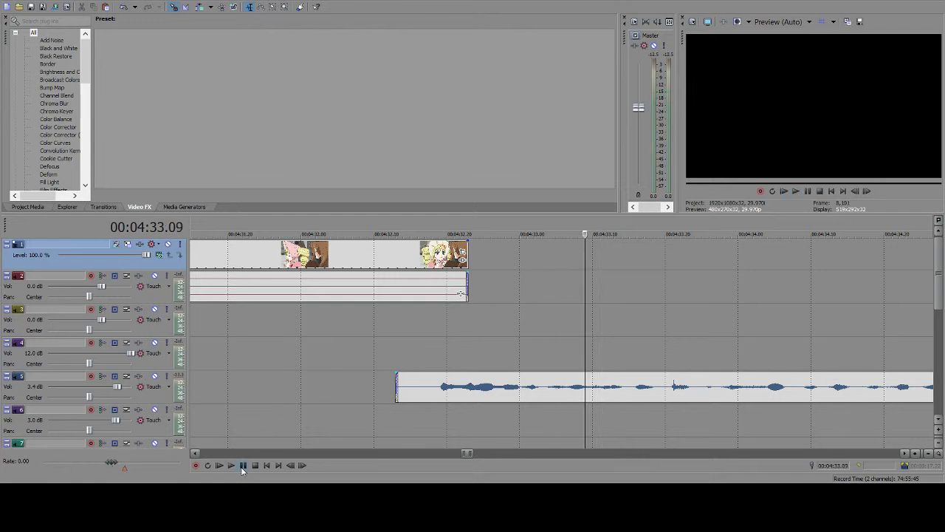
- Paste the copied mouth frame on the video track, shift it to 00:04:33.06 and play on from there
left_click(563, 258)
left_click_drag(570, 259, 562, 258)
left_click(243, 465)
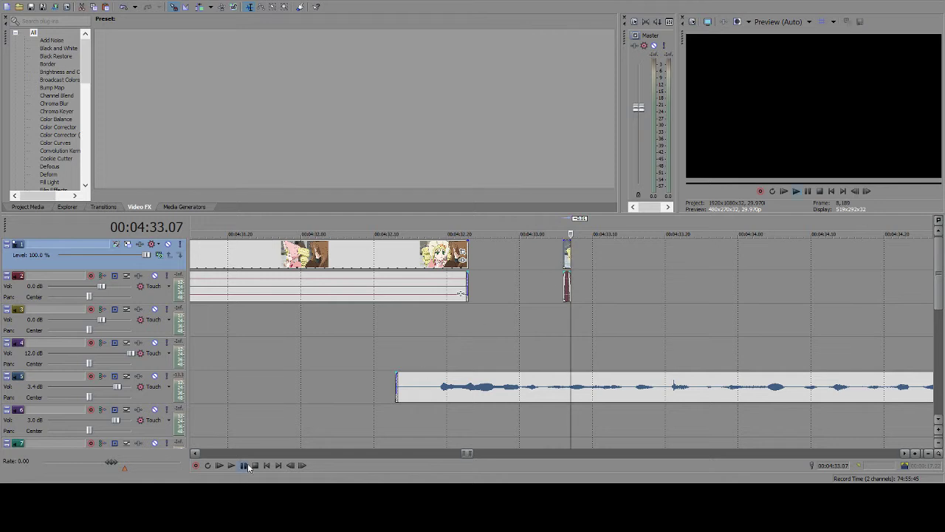
- Paste another mouth frame at 00:04:33.11, listen to the voice, and move the frame to 00:04:33.14
left_click(600, 266)
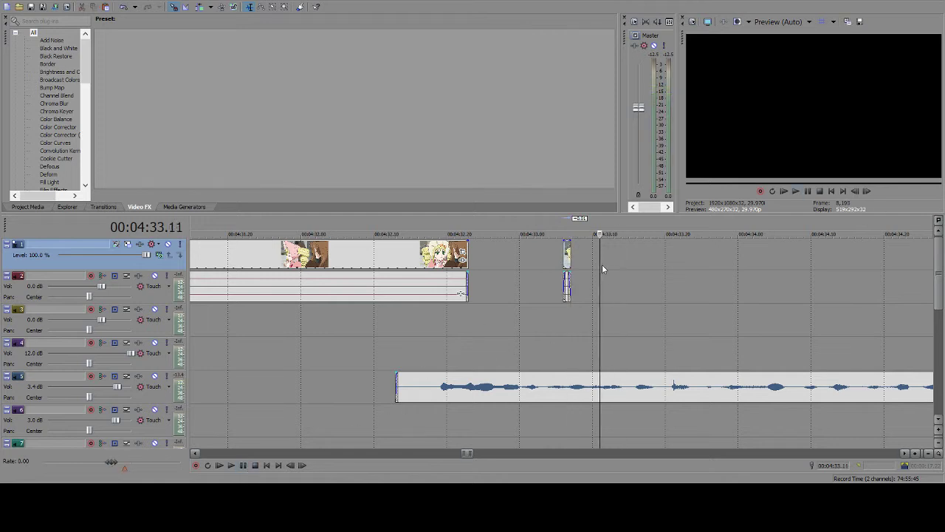
key("ctrl+v")
left_click(248, 468)
left_click(246, 466)
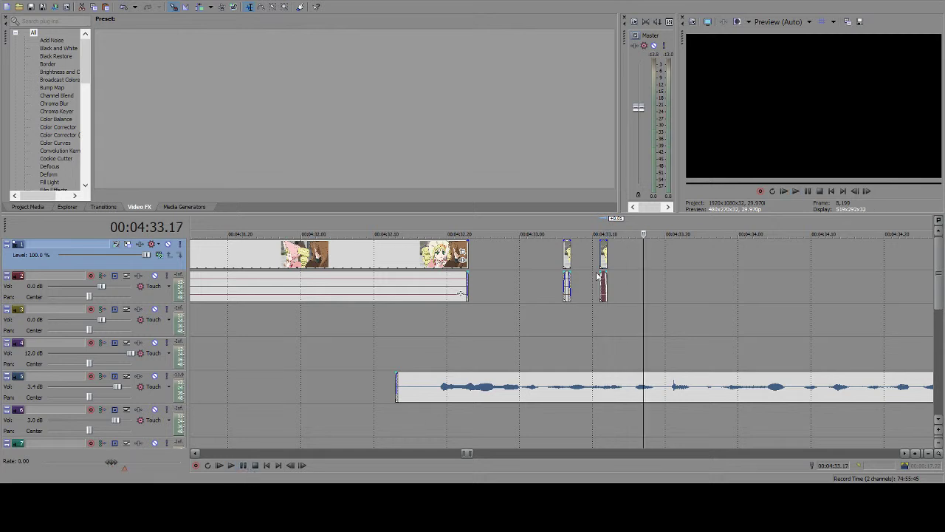
left_click_drag(602, 272, 622, 263)
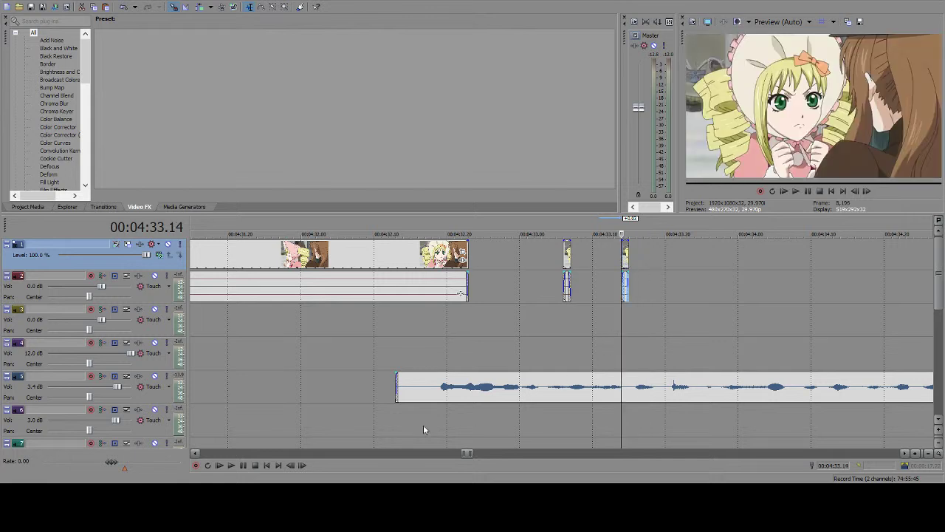
- Paste a further mouth frame at 00:04:33.15, directly after the previous one, and listen to the voice that follows
left_click(243, 465)
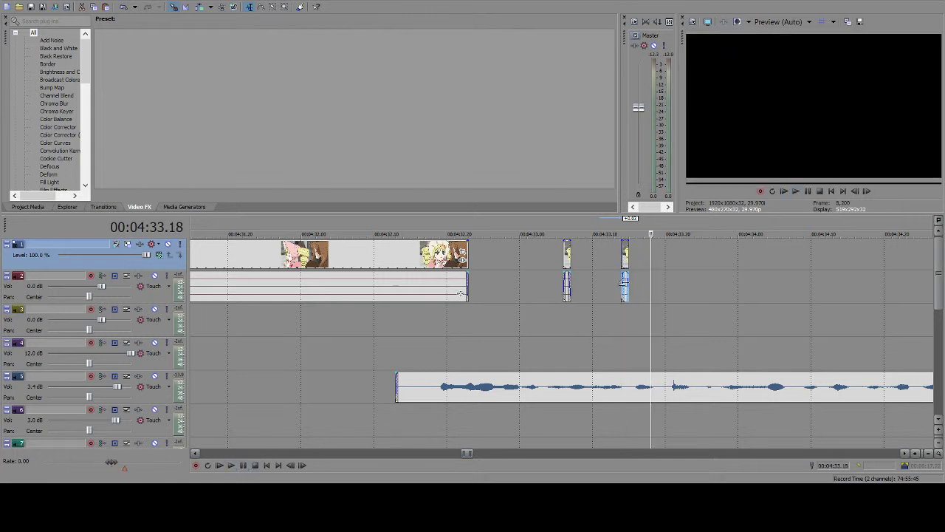
key("ctrl+v")
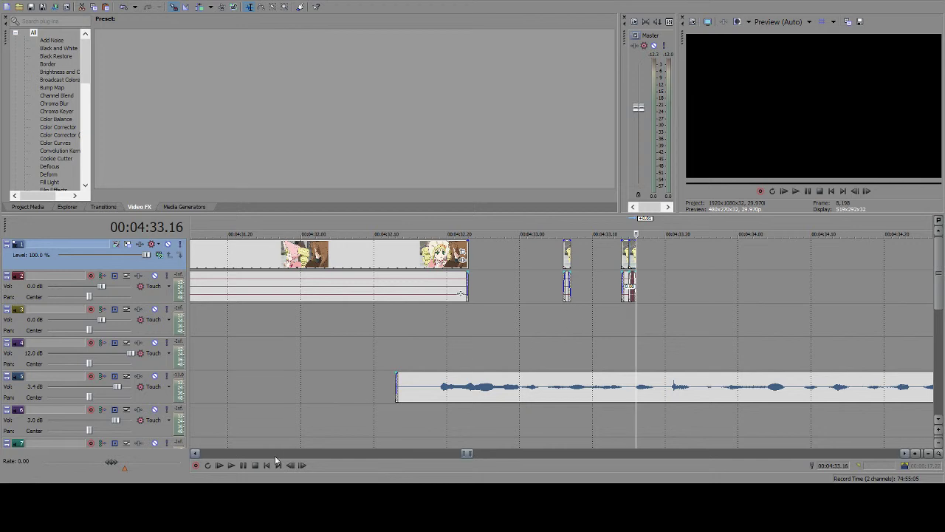
left_click(244, 464)
left_click(242, 465)
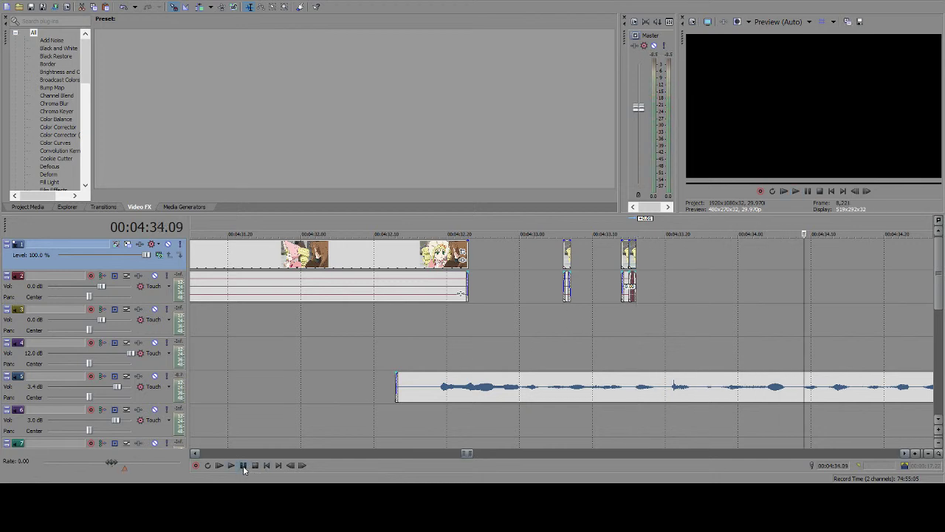
left_click(762, 298)
left_click(761, 264)
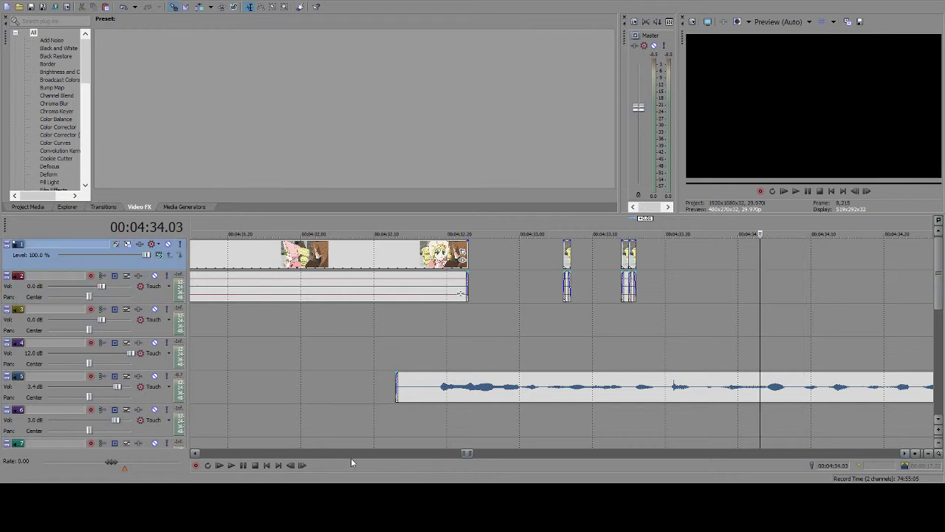
left_click(255, 466)
- Move the voice audio track up to directly below the video track and play the voice from 00:04:33.16
left_click_drag(166, 401, 172, 316)
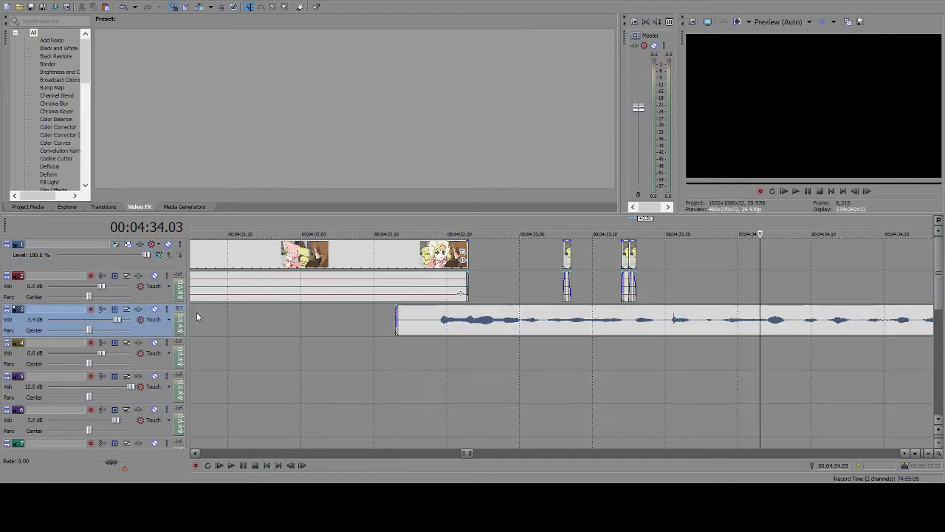
left_click(633, 257)
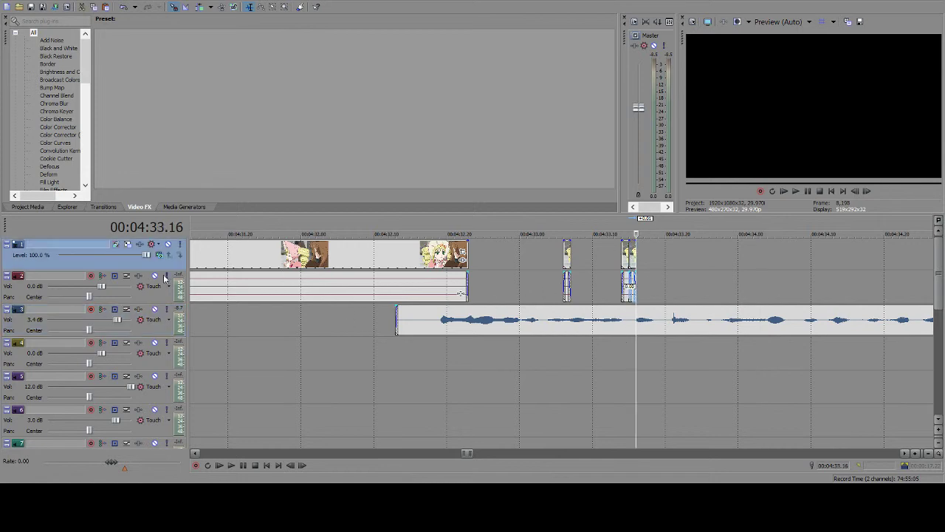
left_click(137, 331)
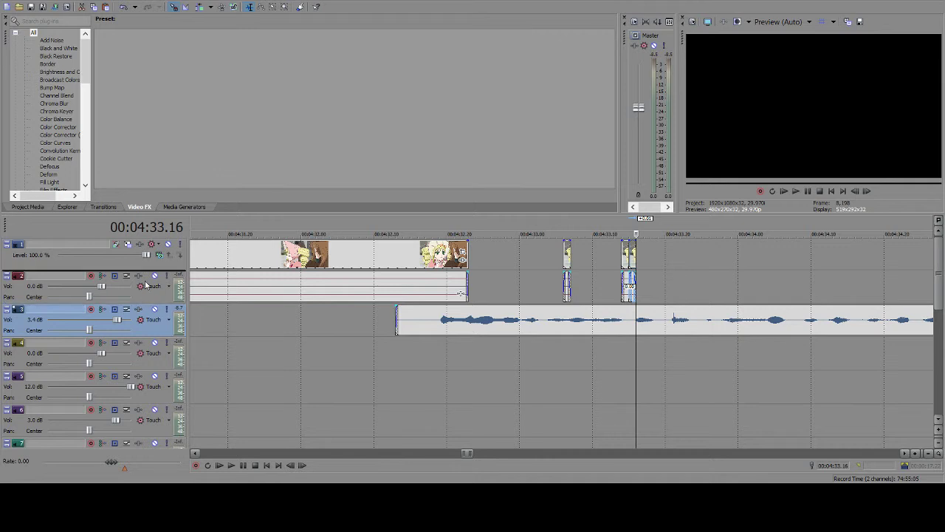
left_click_drag(146, 285, 145, 285)
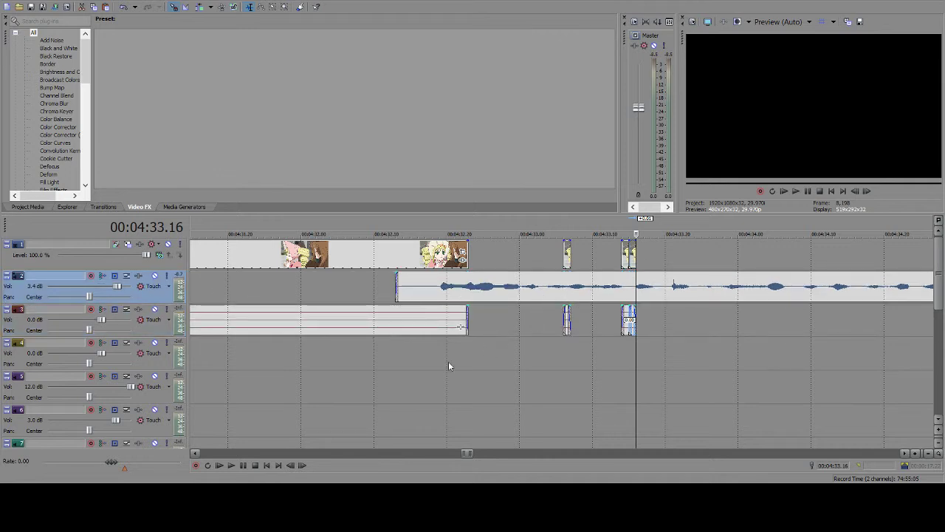
left_click(244, 465)
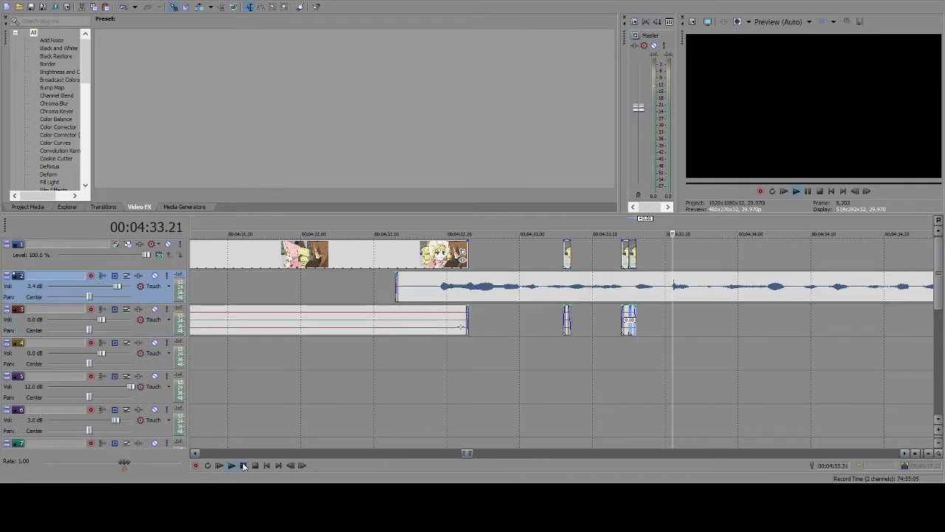
left_click(244, 465)
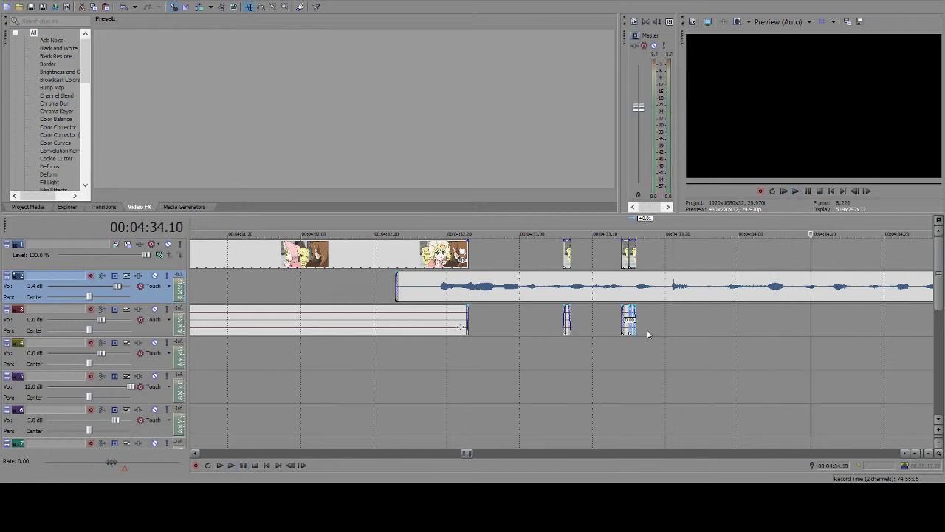
left_click(772, 253)
key("ctrl+v")
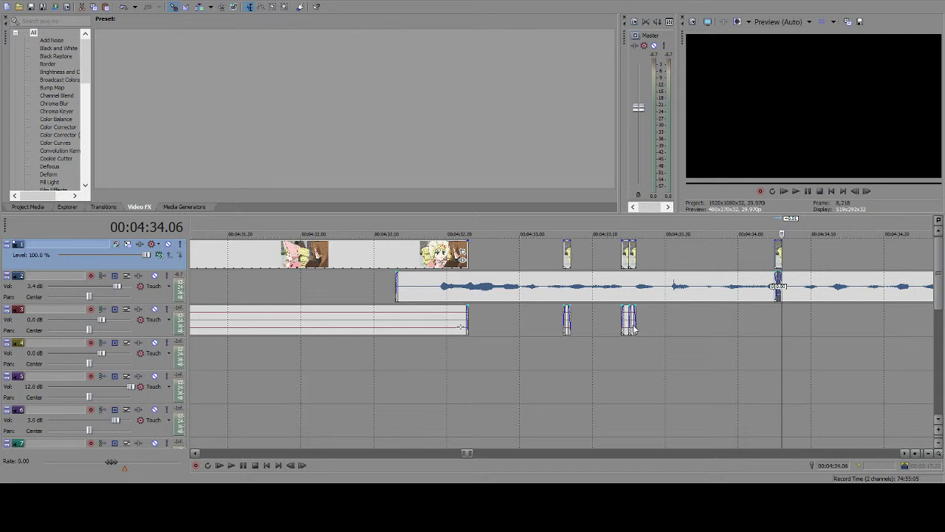
left_click(121, 8)
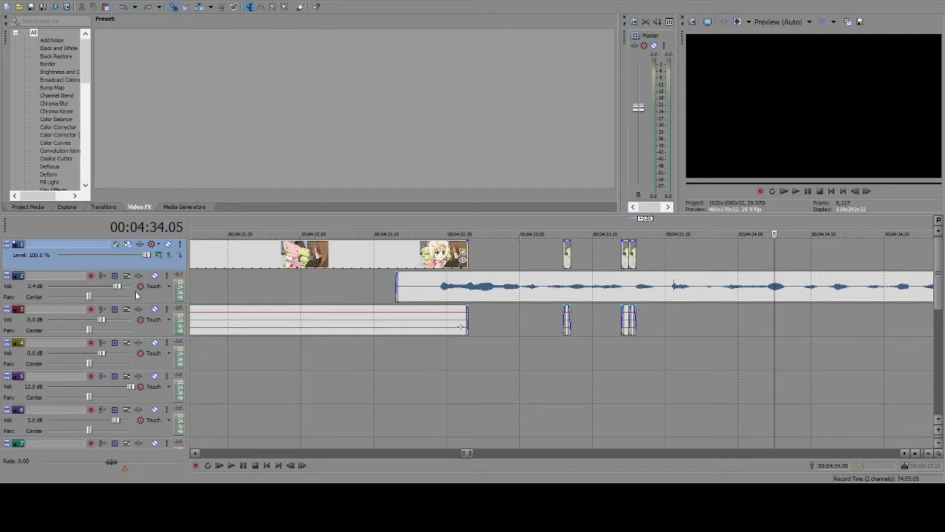
- Move the voice track back below the frames' audio track, paste a mouth frame on the video track and shift it to 00:04:34.04
left_click_drag(135, 291, 136, 323)
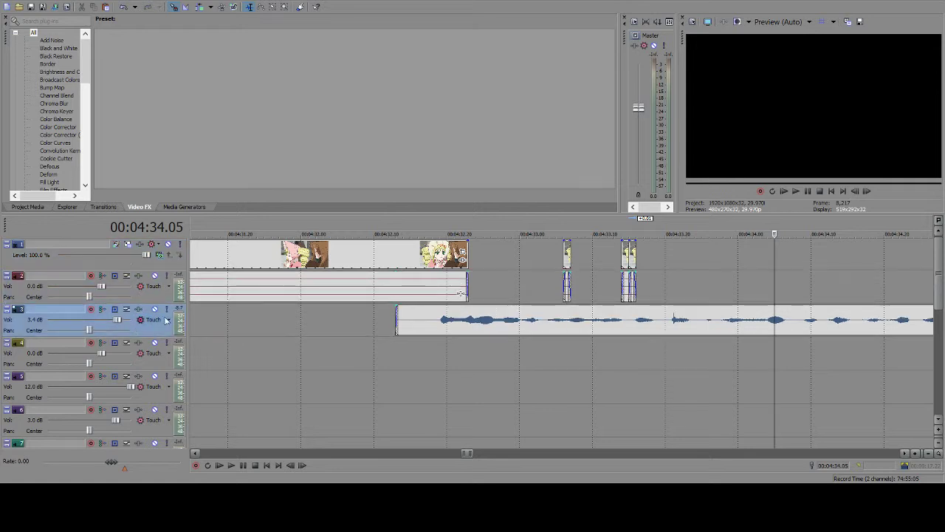
left_click(759, 257)
key("ctrl+v")
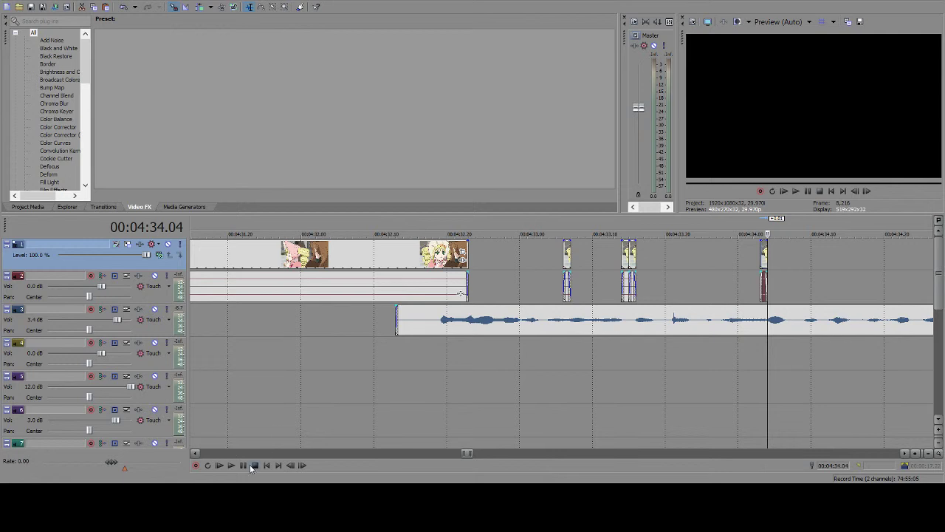
left_click(245, 465)
left_click_drag(766, 258, 771, 264)
left_click(774, 281)
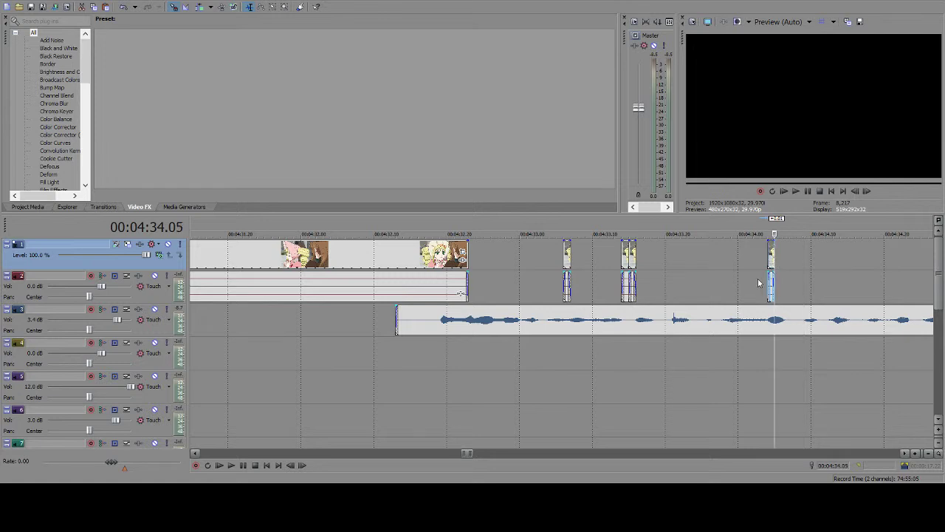
- Listen to the voice that follows, move the frame to 00:04:34.06 and paste two more mouth frames directly behind it
left_click(245, 465)
left_click(245, 465)
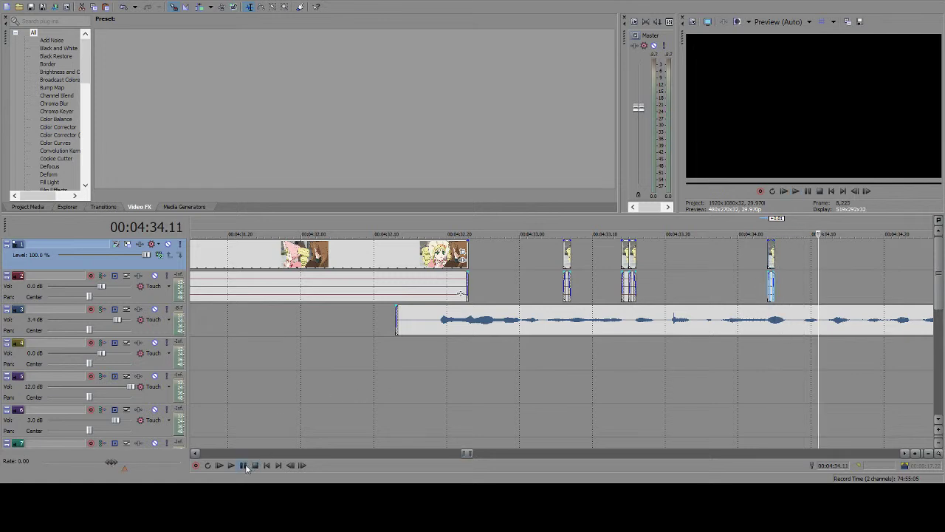
left_click(245, 465)
left_click(245, 465)
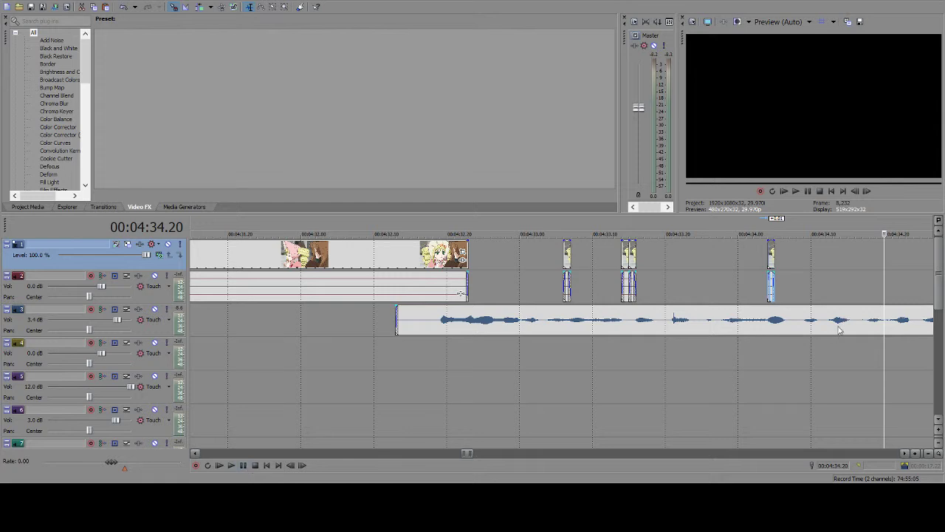
left_click_drag(772, 267, 787, 264)
left_click(787, 255)
key("ctrl+v")
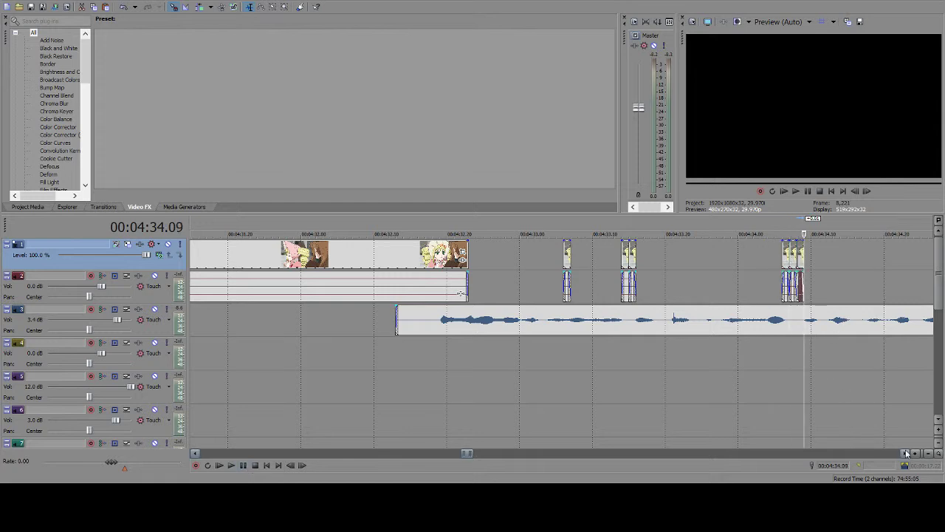
- Play the voice on from 00:04:34.09 and paste three consecutive mouth frames starting at 00:04:34.15
left_click(907, 454)
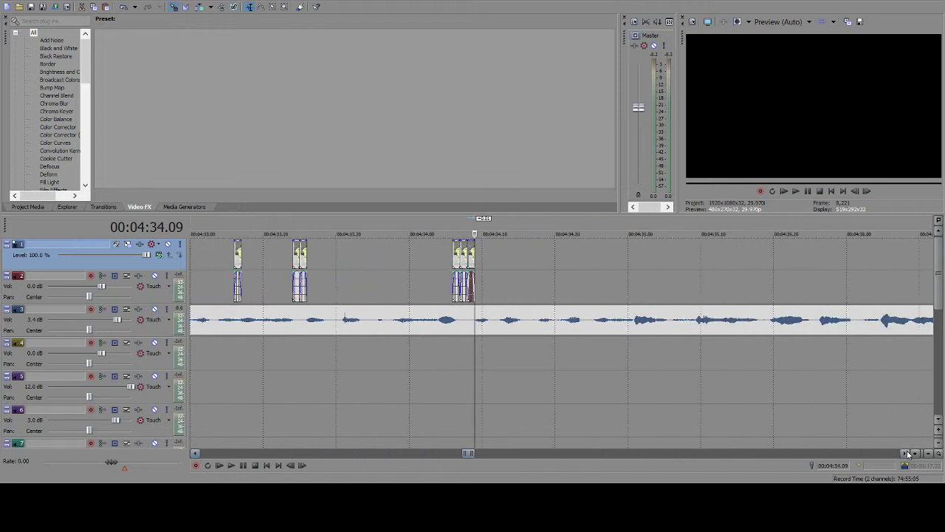
key("Return")
key("Return")
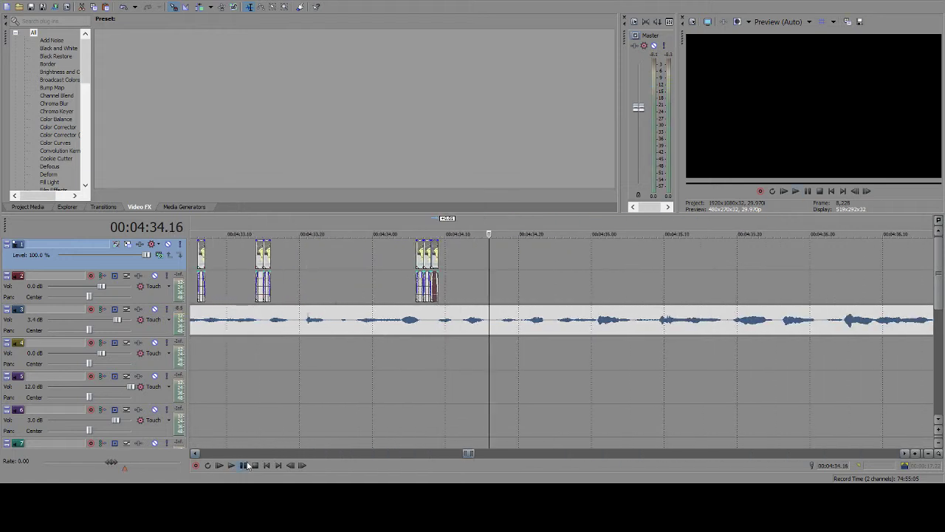
left_click(485, 259)
key("ctrl+v")
key("ctrl+v")
key("ctrl+v")
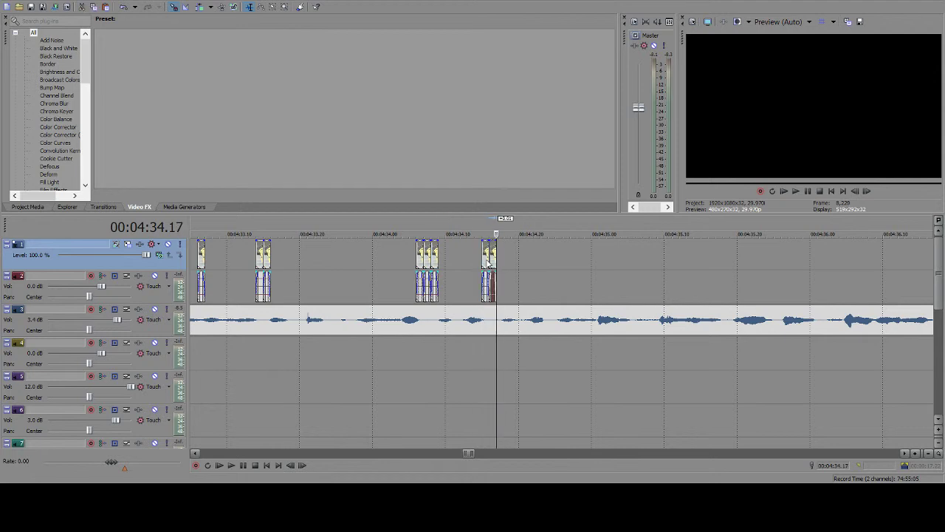
- Listen to the next syllables and paste a single mouth frame at 00:04:34.24
key("Return")
key("Return")
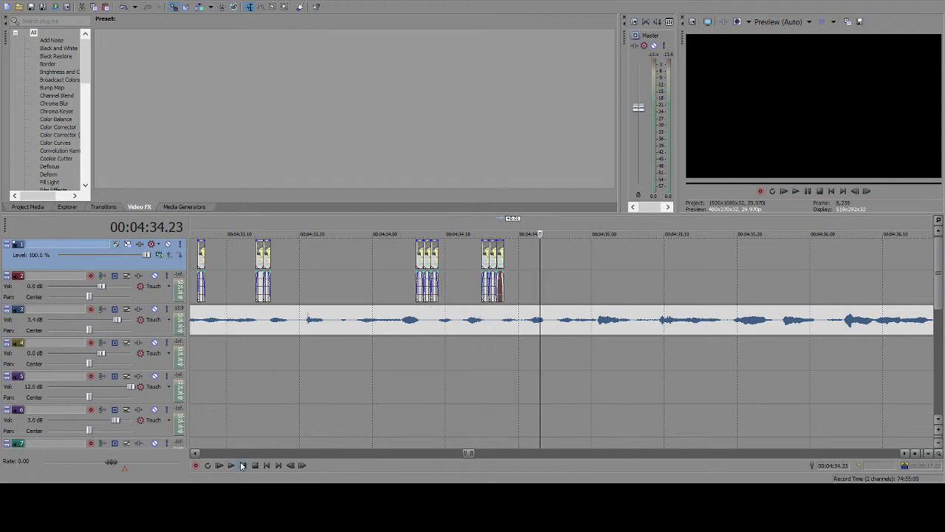
key("Return")
key("Return")
left_click(547, 257)
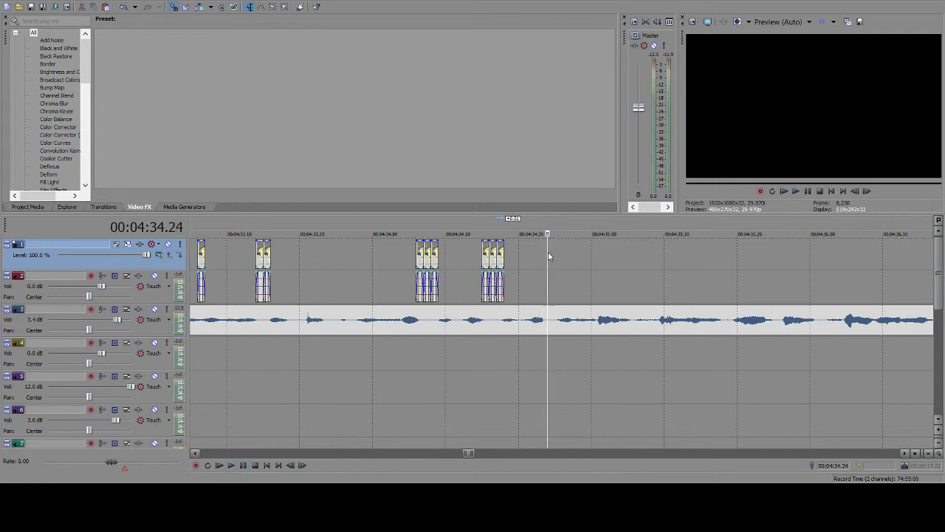
key("ctrl+v")
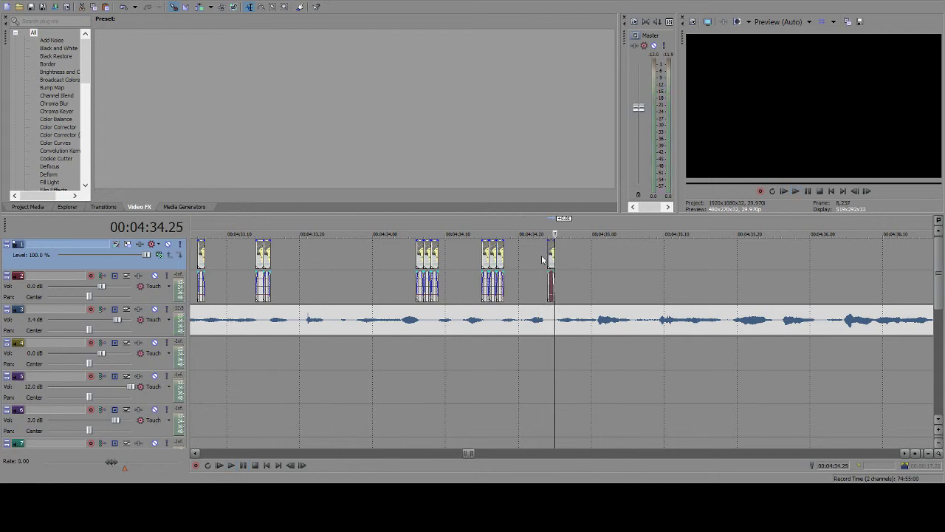
- Play on through the voice from 00:04:34.25, paste another mouth frame further along, and listen up to 00:04:36.23
left_click(246, 466)
left_click(246, 465)
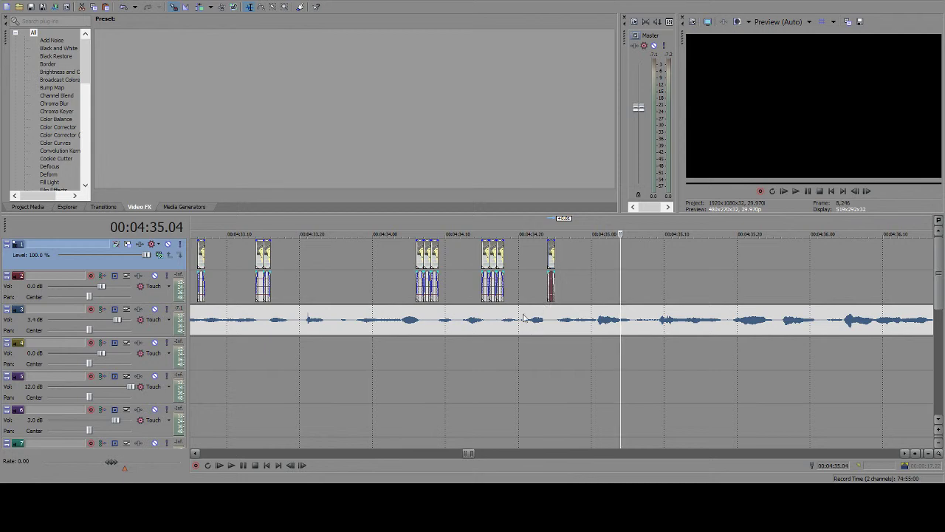
left_click(243, 466)
left_click(244, 466)
left_click(773, 253)
key("ctrl+v")
left_click(244, 466)
left_click(244, 466)
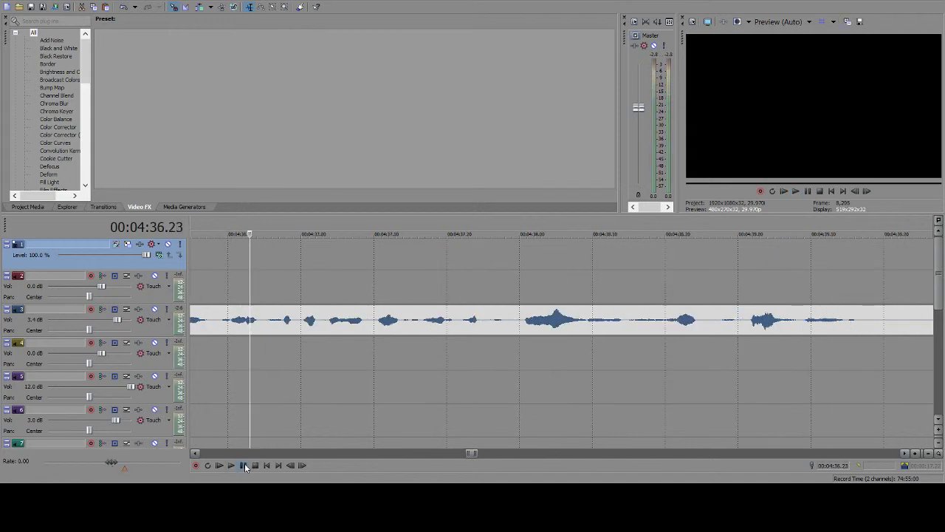
- Paste a mouth frame at 00:04:36.24 and listen to the voice that follows it
left_click(195, 452)
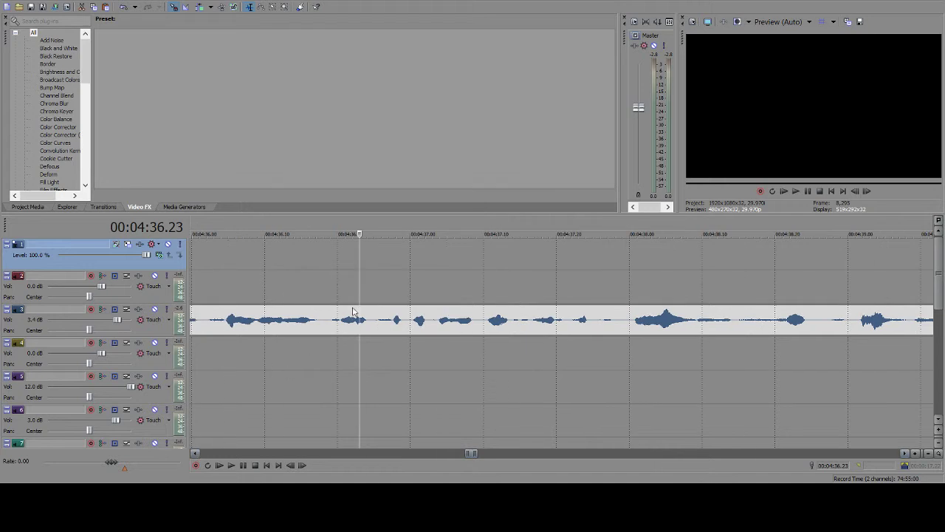
left_click(366, 261)
key("ctrl+v")
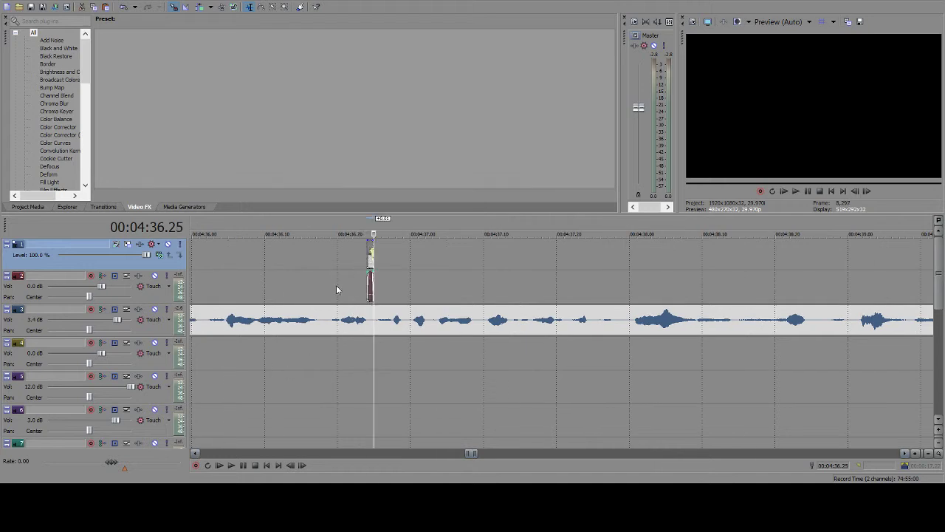
left_click(244, 465)
left_click(244, 465)
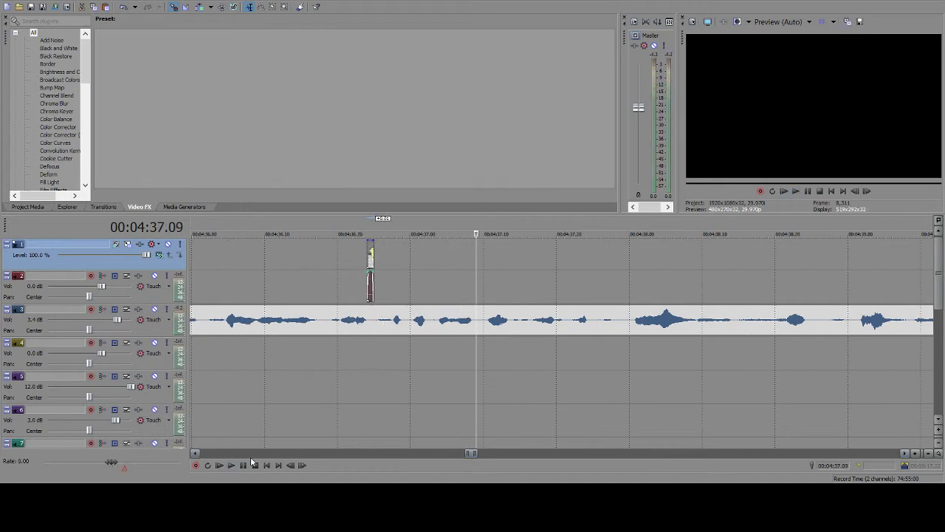
- Paste a mouth frame at 00:04:36.29 and play the voice on from 00:04:37.00
left_click(404, 263)
key("ctrl+v")
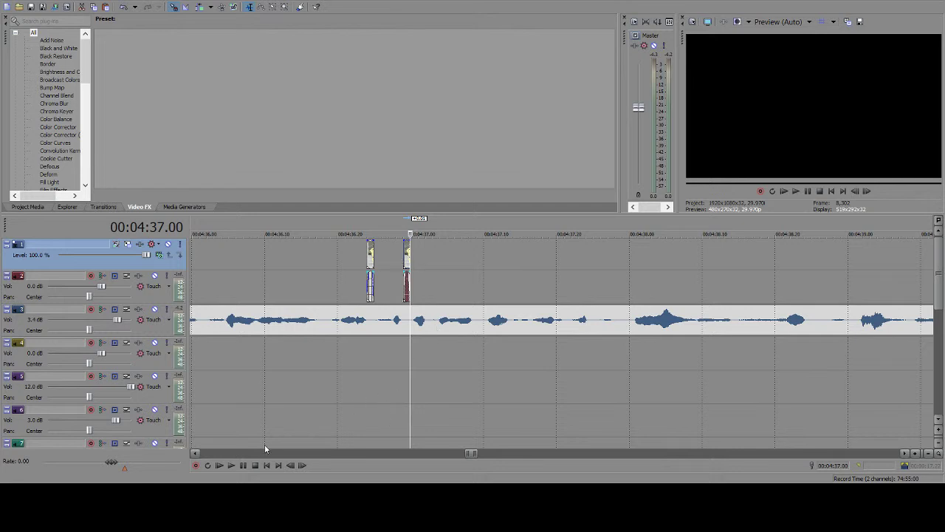
left_click(243, 466)
left_click(243, 466)
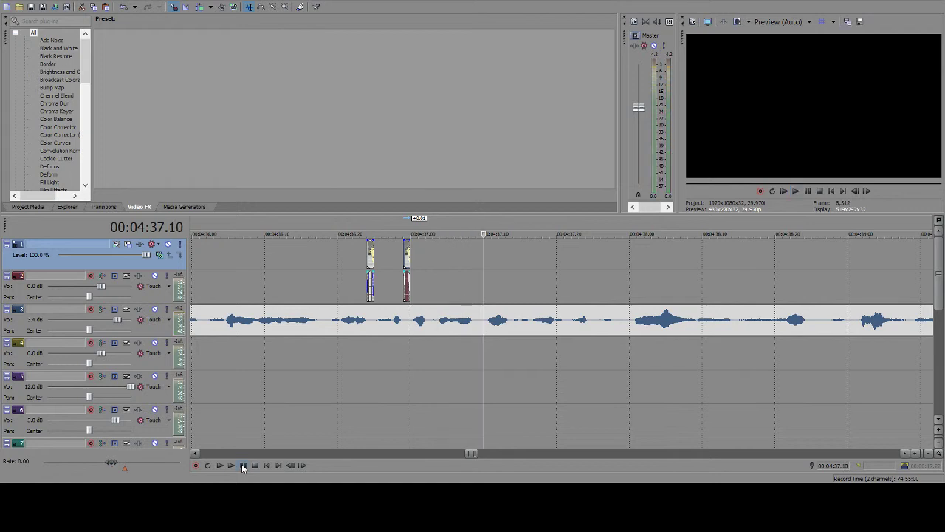
key("Return")
key("Return")
- Paste two consecutive mouth frames from 00:04:37.09 and listen to the voice up to 00:04:39.01
left_click(475, 254)
key("ctrl+v")
key("ctrl+v")
key("Return")
key("Return")
key("Return")
key("Return")
key("Return")
key("Return")
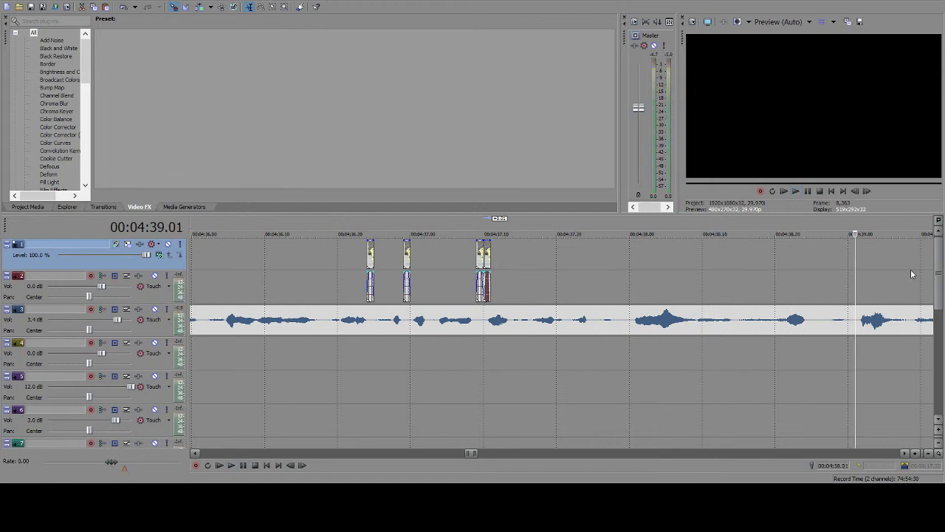
- Paste four adjoining mouth frames to cover the pause from 00:04:38.28 to 00:04:39.02
key("Left")
key("ctrl+v")
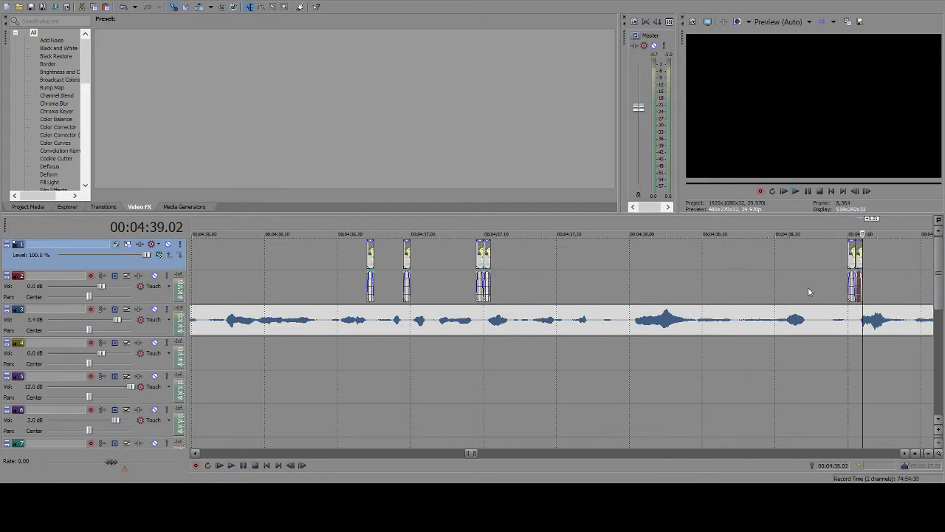
key("Left")
key("Left")
key("Left")
left_click(832, 272)
key("ctrl+v")
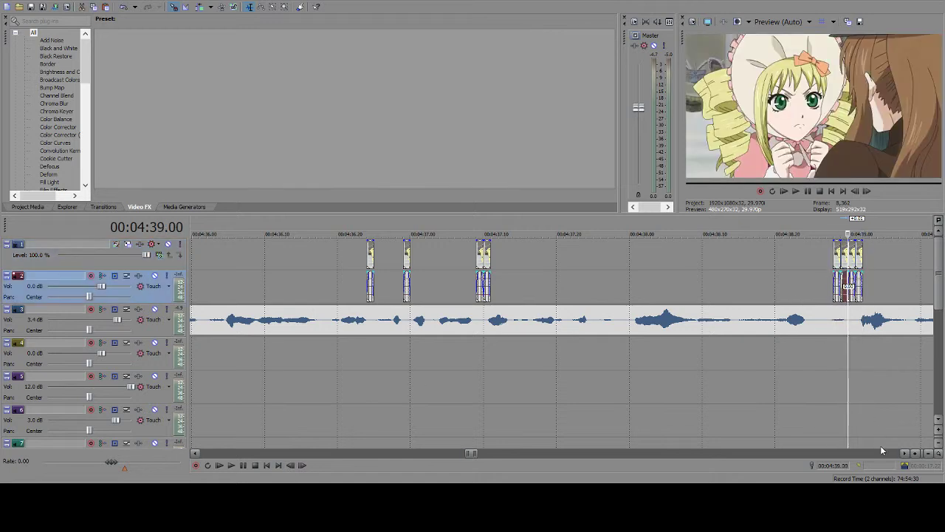
- Play on to 00:04:39.20 and fill the silence up to 00:04:40.02 with twelve consecutive mouth frames
left_click(905, 453)
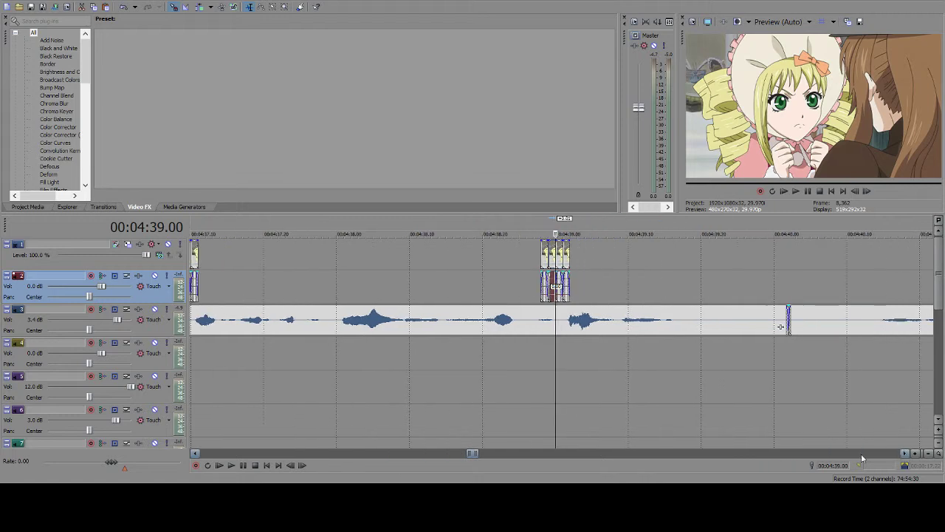
left_click(245, 466)
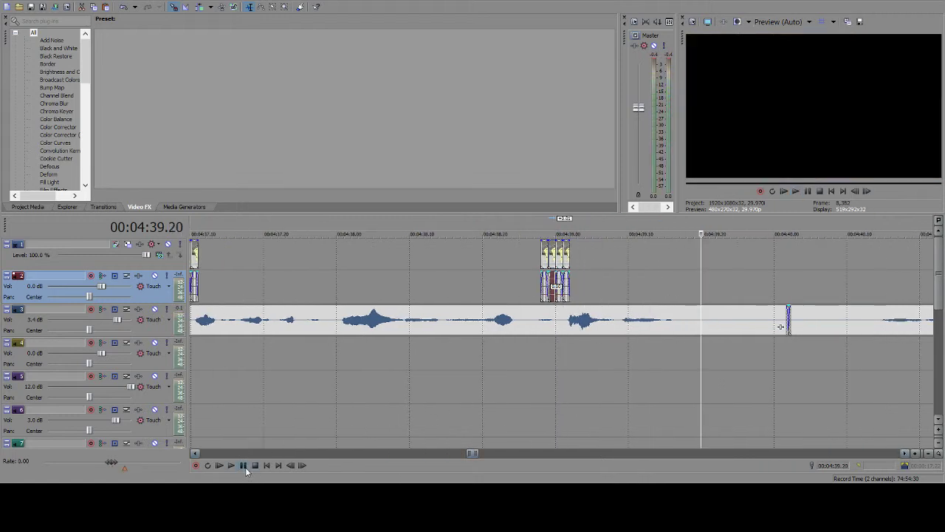
left_click(254, 465)
key("ctrl+v")
key("ctrl+v")
key("ctrl+v")
key("ctrl+v")
key("ctrl+v")
key("ctrl+v")
key("ctrl+v")
key("ctrl+v")
key("ctrl+v")
key("ctrl+v")
key("ctrl+v")
key("ctrl+v")
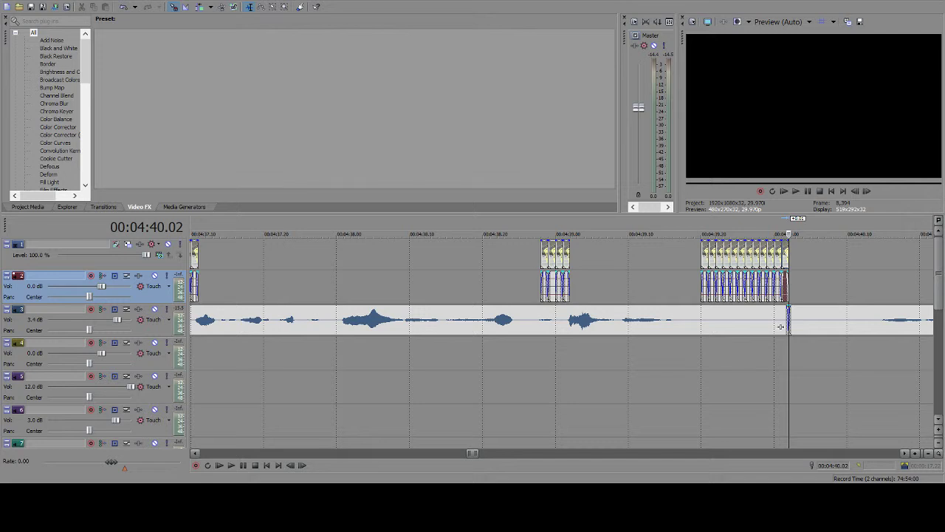
- Compare the extracted mouth frames at 00:10:31.14 and 00:10:31.20, and remove the one at 00:10:31.14 from the timeline
scroll(820, 254, "down", 3)
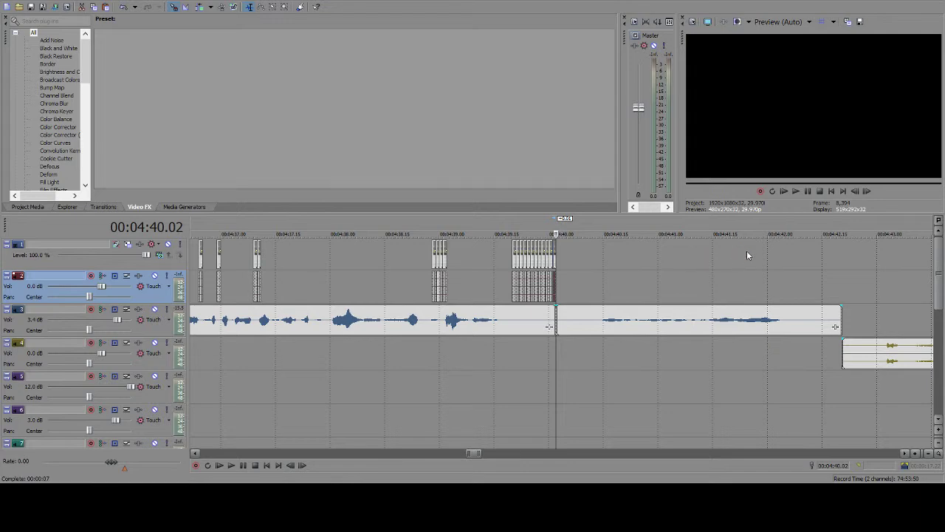
scroll(781, 245, "down", 5)
scroll(781, 246, "down", 5)
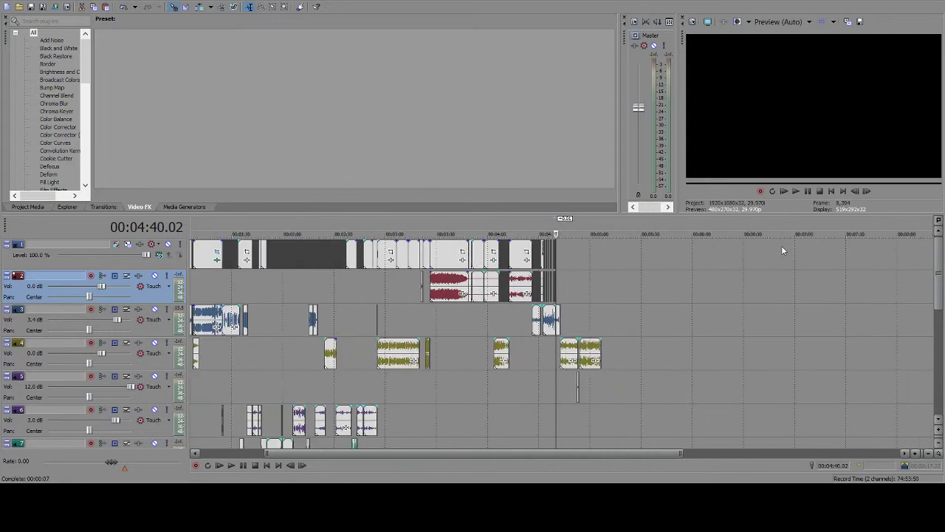
left_click(831, 251)
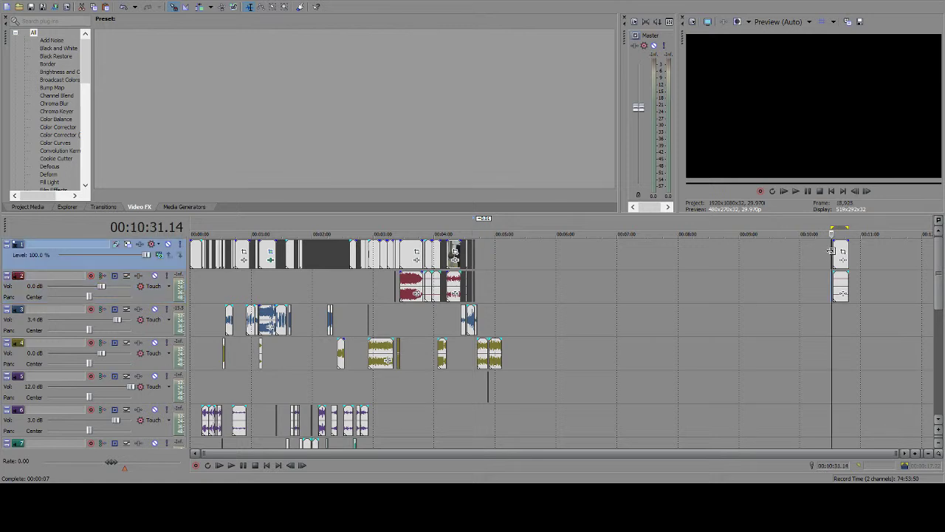
scroll(588, 271, "up", 10)
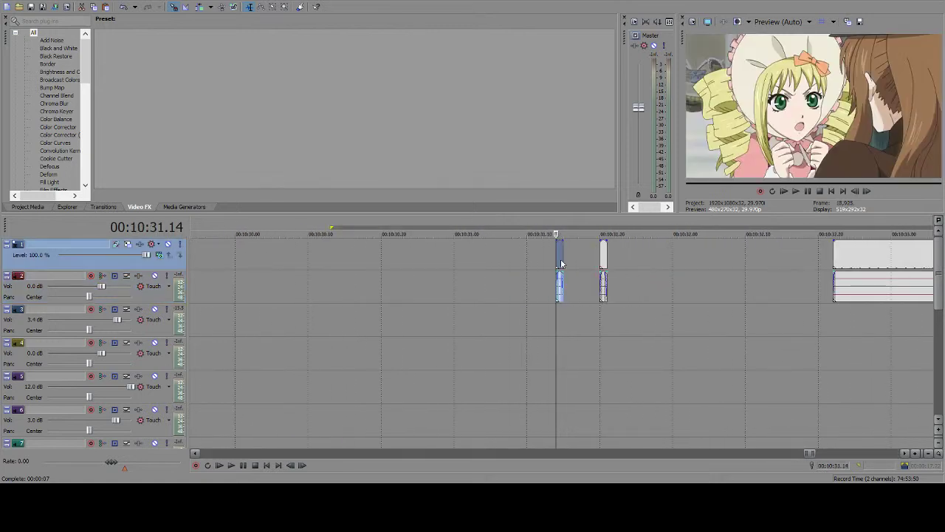
left_click(600, 256)
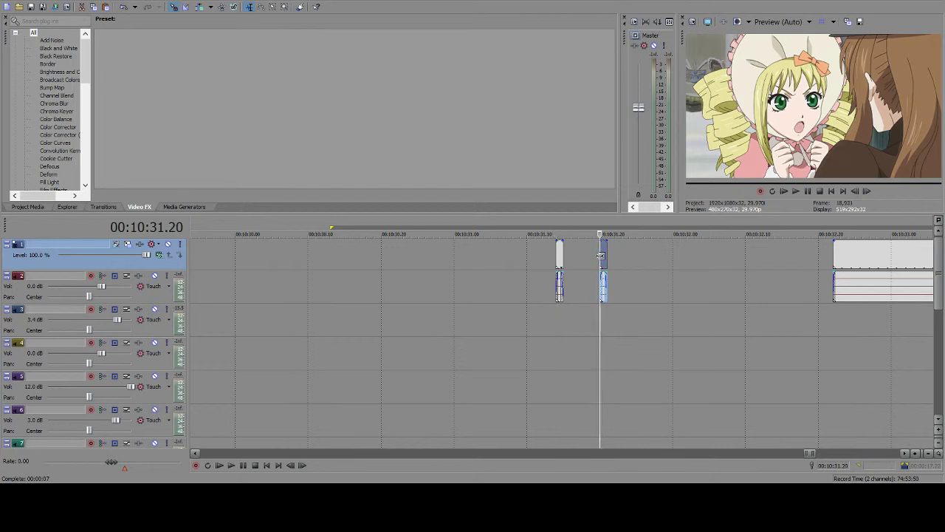
left_click(560, 255)
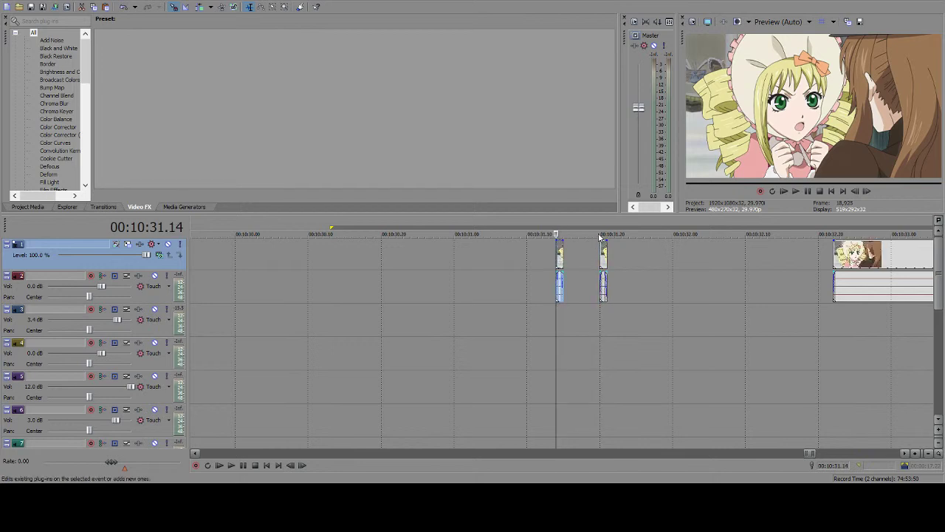
key("Delete")
- Return to the end of the close-up shot at 00:04:32.23 and paste a single open-mouth frame there
left_click_drag(813, 452, 450, 438)
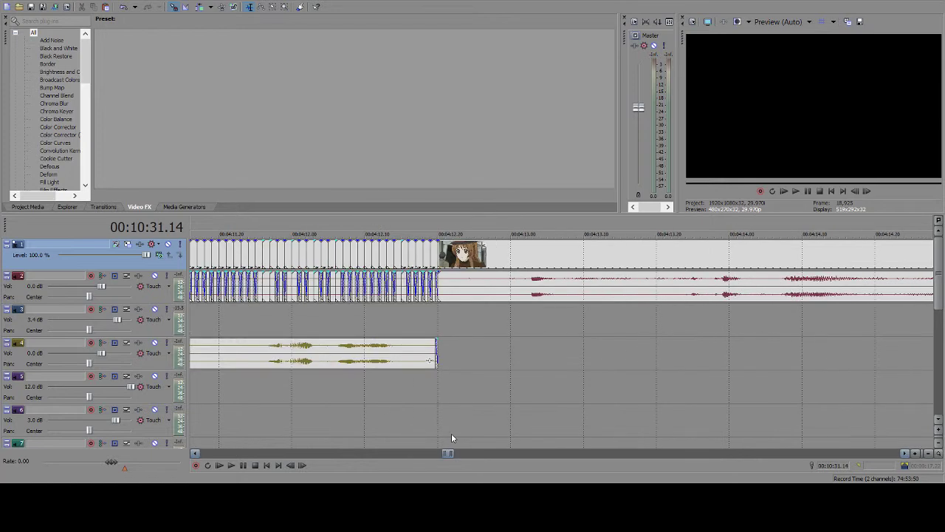
key("Down")
key("Down")
key("Down")
key("Down")
scroll(345, 289, "down", 3)
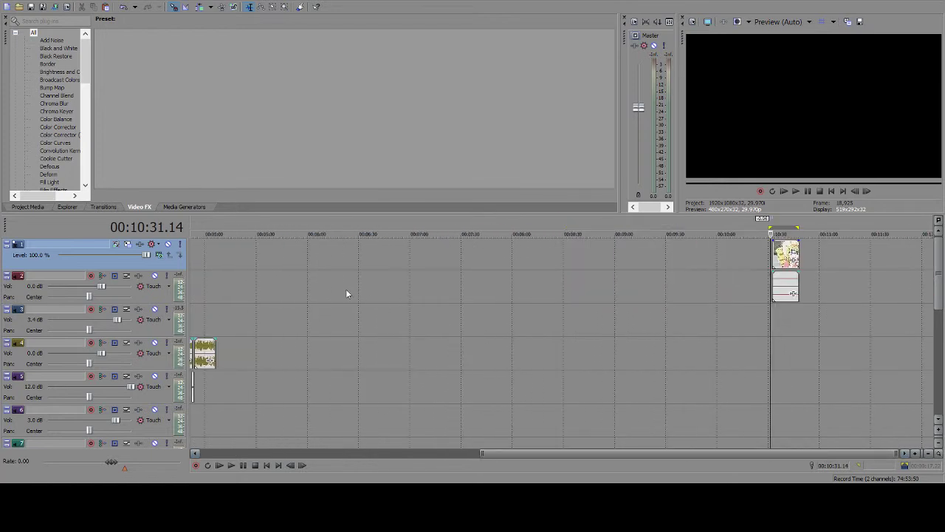
scroll(345, 288, "up", 2)
left_click(477, 263)
scroll(476, 264, "up", 1)
key("Up")
key("Up")
key("Up")
key("Up")
key("Up")
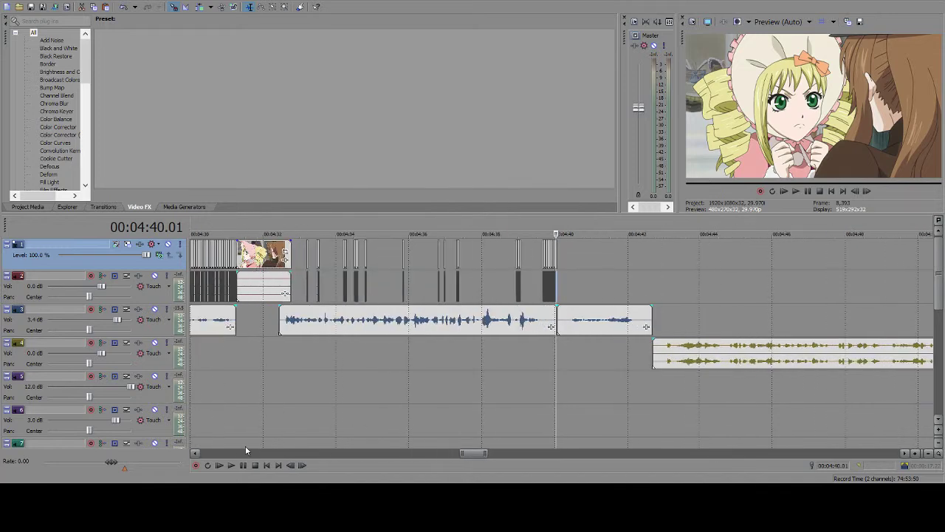
left_click(197, 452)
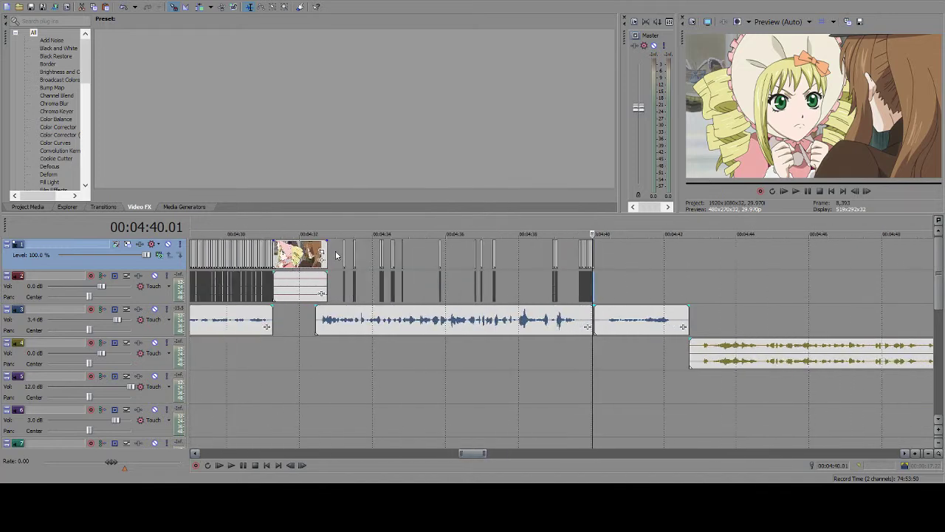
left_click(324, 254)
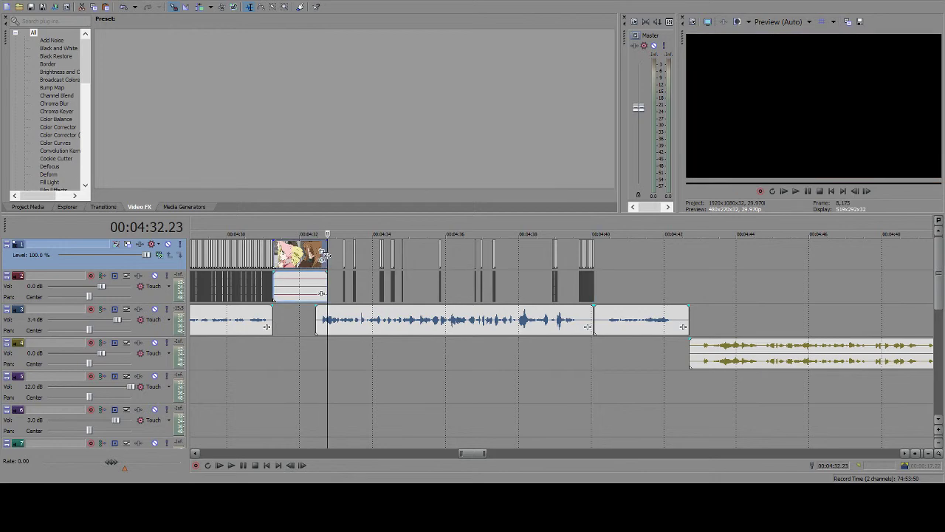
key("Up")
key("Up")
key("Up")
key("Up")
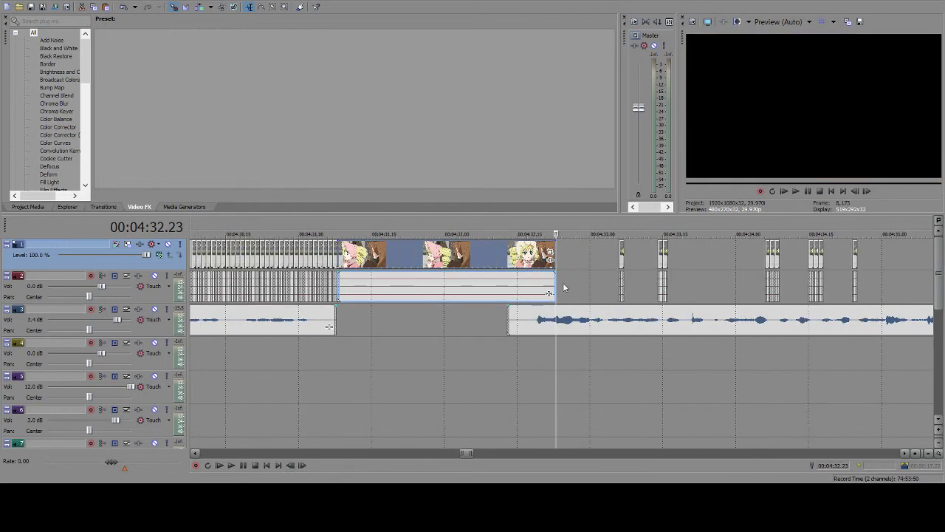
left_click(547, 393)
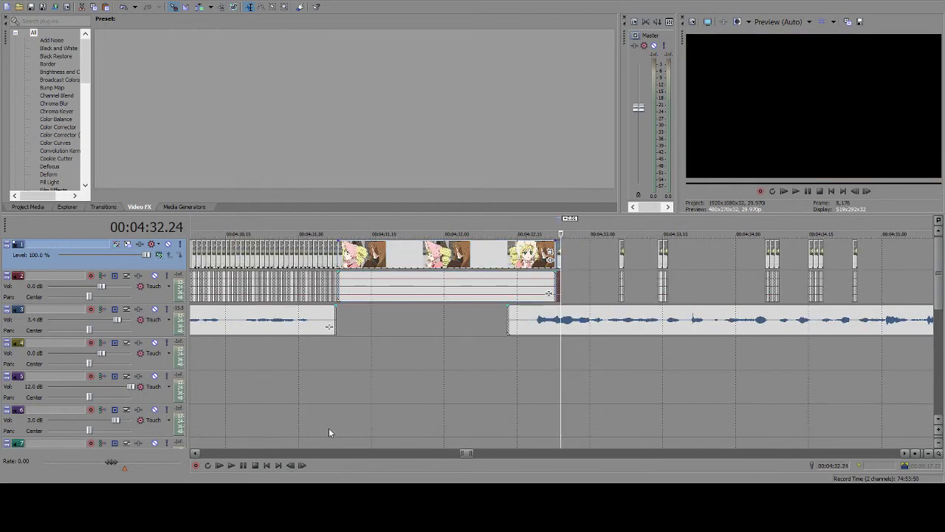
- Play the voice to 00:04:33.01, then paste two adjoining open-mouth frames from 00:04:32.26 and one more ending at 00:04:33.01
left_click(242, 466)
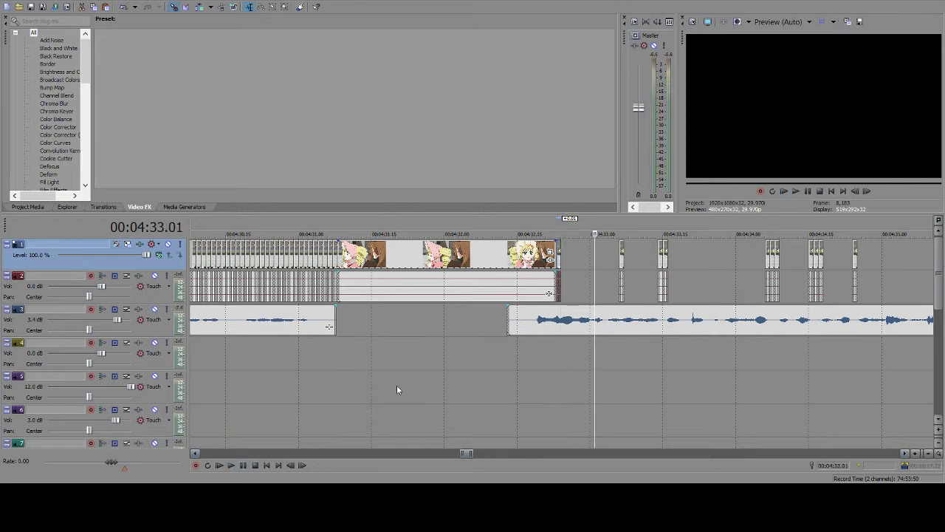
left_click(572, 254)
key("Right")
key("Right")
key("Right")
key("Right")
key("Right")
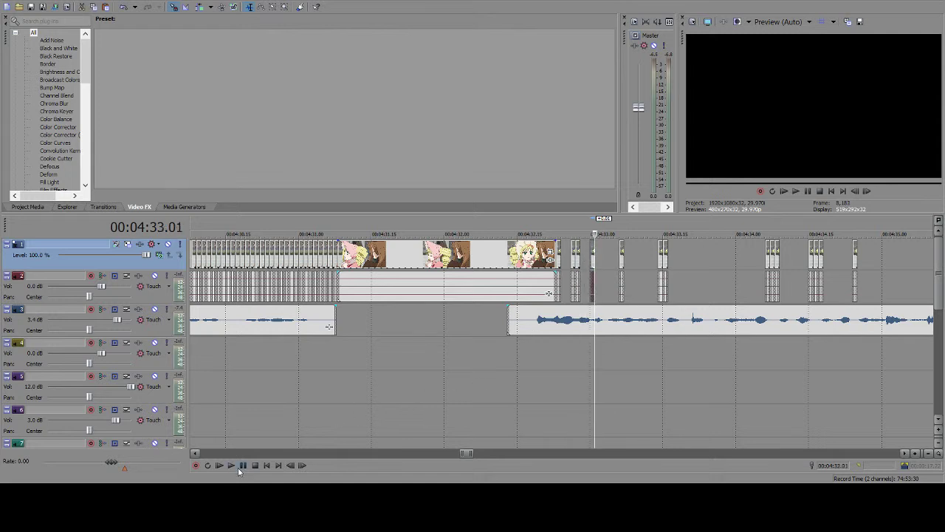
- Listen to the next syllables and paste single open-mouth frames at 00:04:33.03, 00:04:33.05 and 00:04:33.07
left_click(238, 468)
left_click(600, 259)
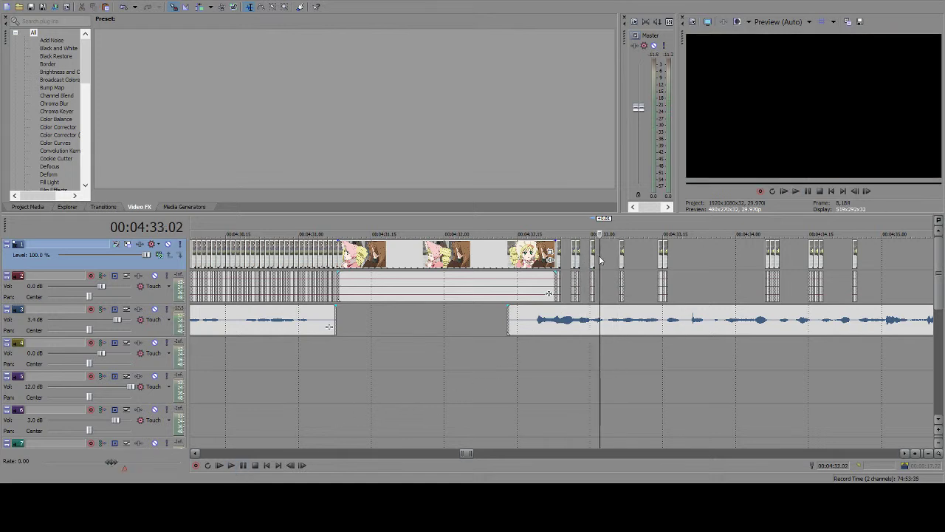
left_click(603, 264)
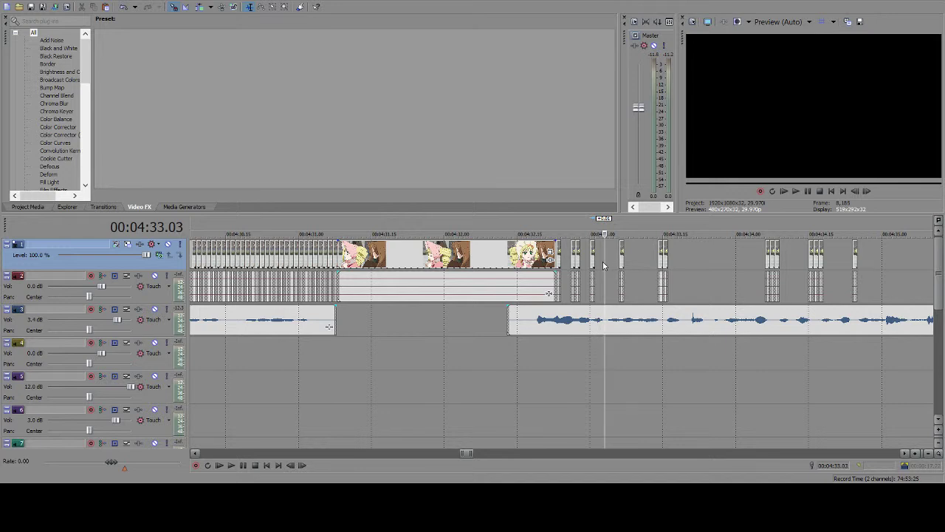
left_click(609, 263)
left_click(614, 262)
left_click(619, 260)
left_click(624, 259)
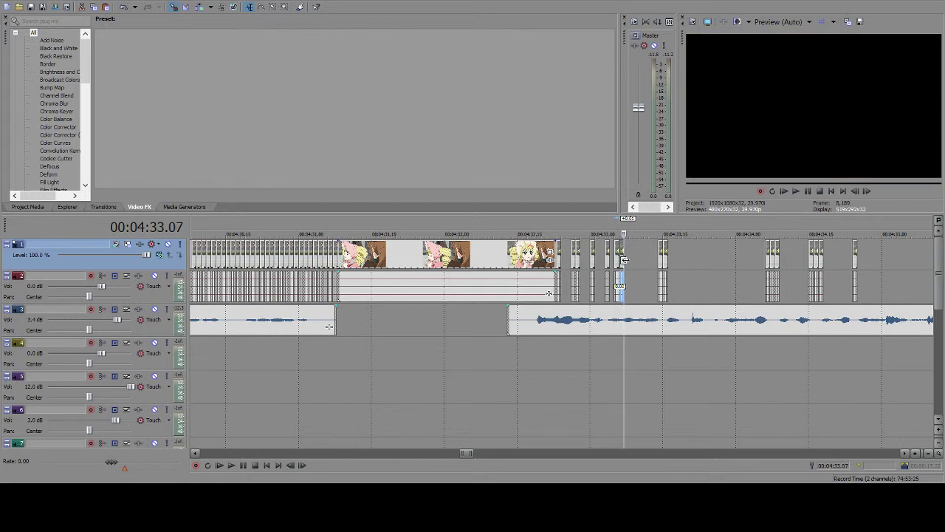
left_click(627, 261)
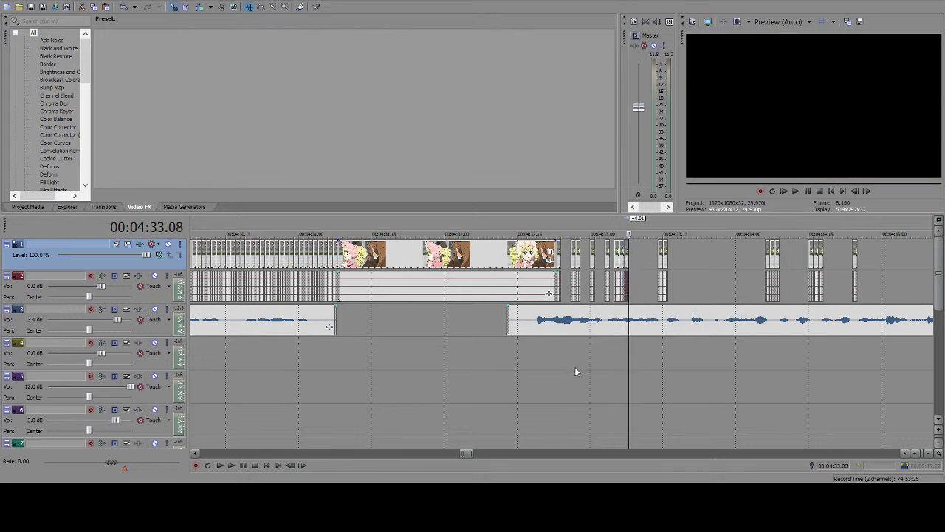
- Play on to 00:04:33.14 and paste single open-mouth frames at 00:04:33.09, 00:04:33.13 and 00:04:33.16
left_click(245, 464)
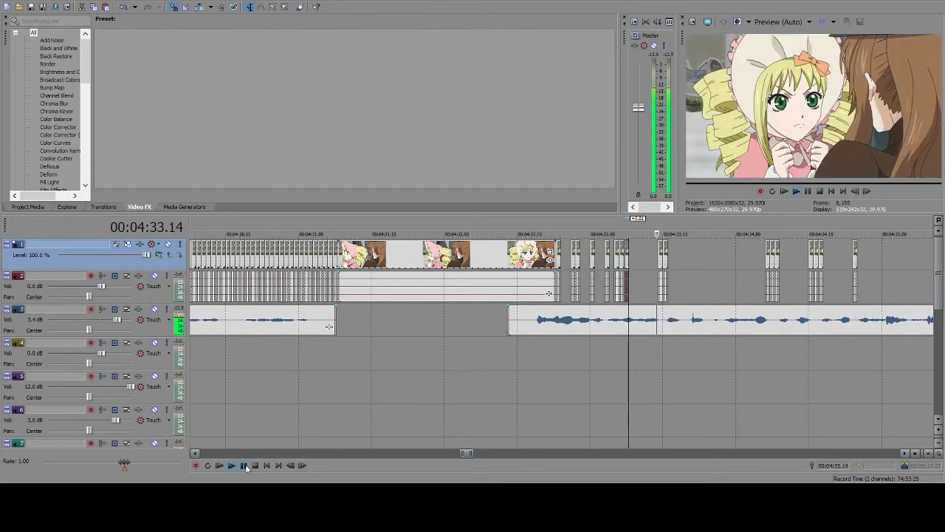
left_click(640, 259)
left_click(640, 260)
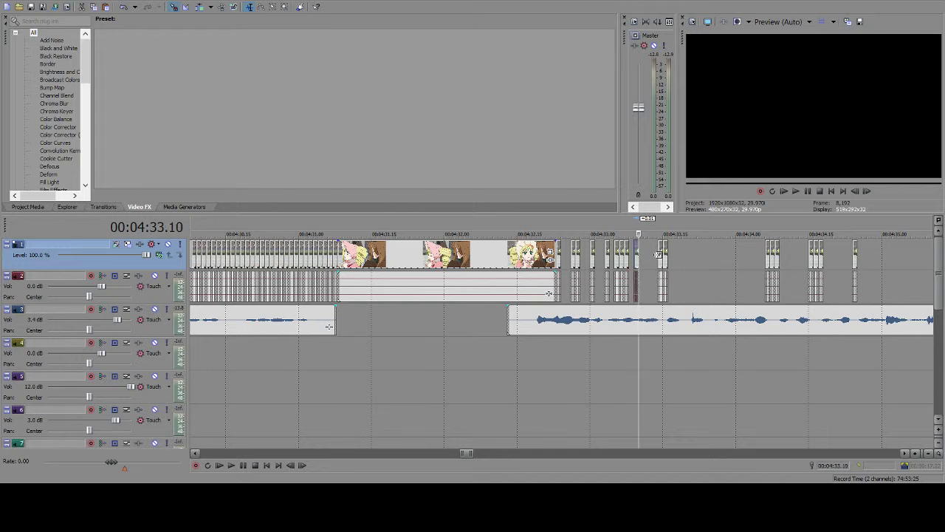
left_click(653, 258)
left_click(657, 259)
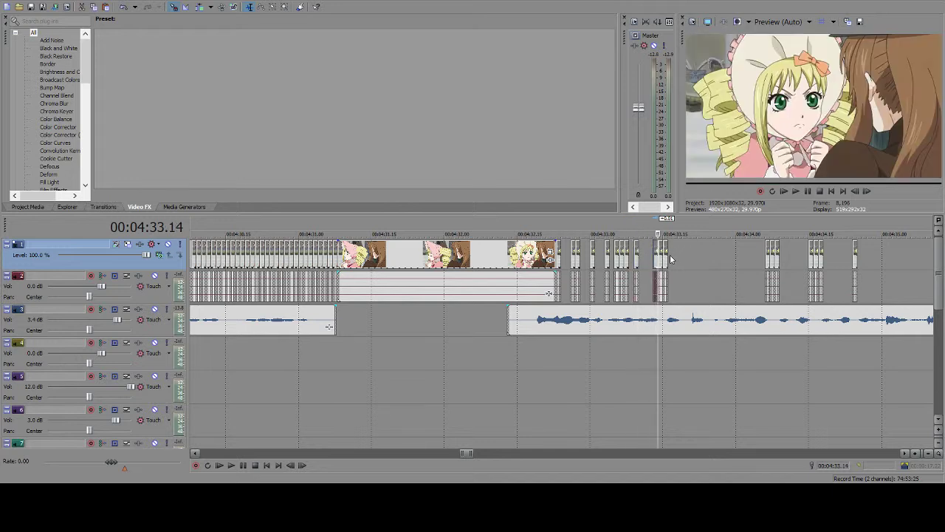
left_click(669, 259)
left_click(673, 255)
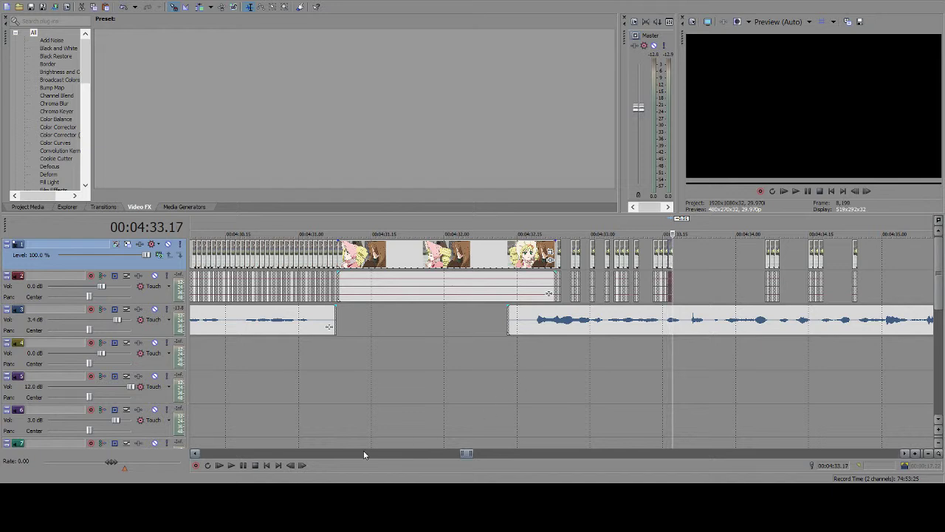
- Listen on from 00:04:33.17 and paste two adjoining open-mouth frames ending at 00:04:33.21
left_click(231, 465)
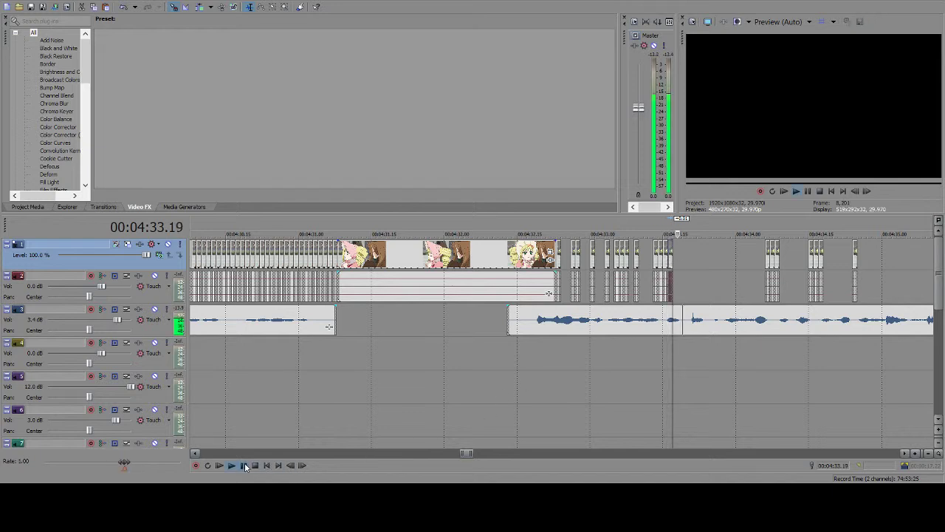
left_click(678, 256)
left_click(681, 257)
key("shift+Right")
key("shift+Right")
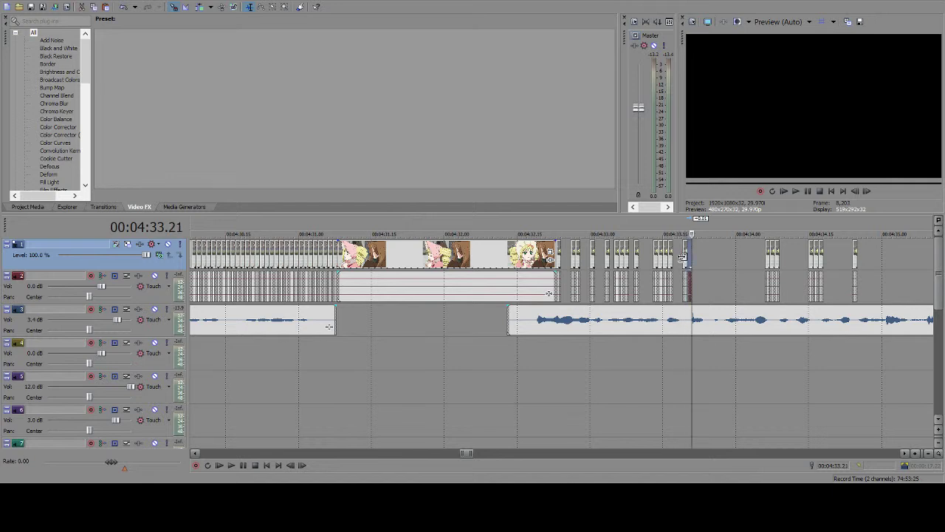
- Play the voice to 00:04:33.28 and paste three adjoining open-mouth frames from 00:04:33.24
left_click(231, 465)
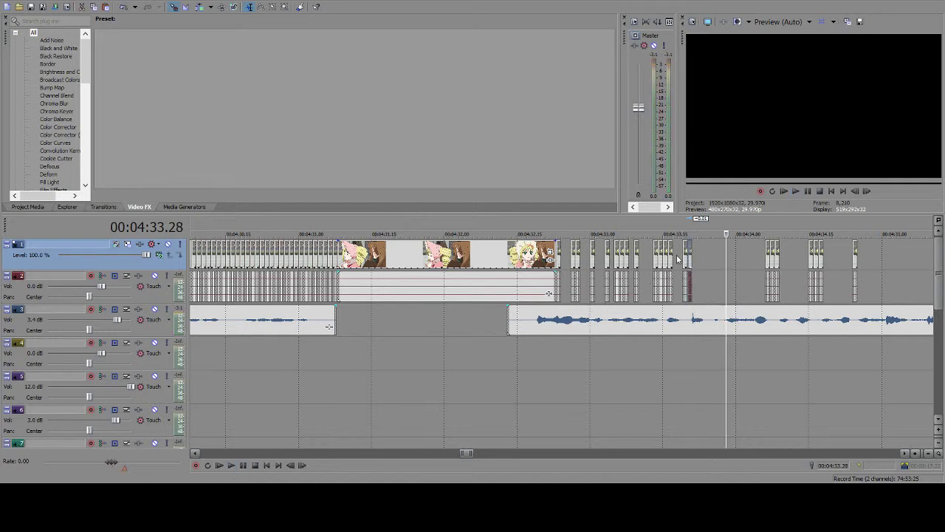
left_click(711, 259)
left_click(707, 262)
left_click(715, 260)
left_click(720, 260)
- Replay the voice from 00:04:33.28 to 00:04:34.06 and paste three adjoining open-mouth frames from 00:04:34.01
left_click(232, 465)
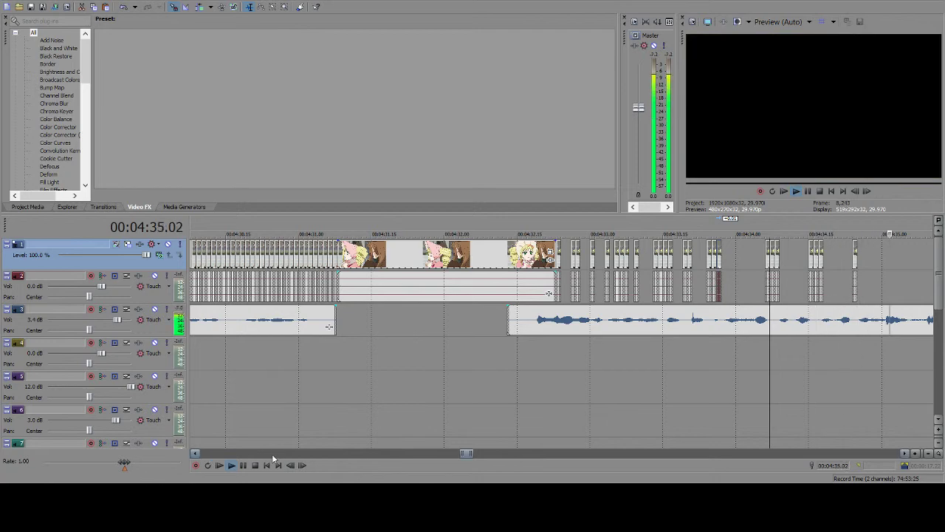
left_click(245, 465)
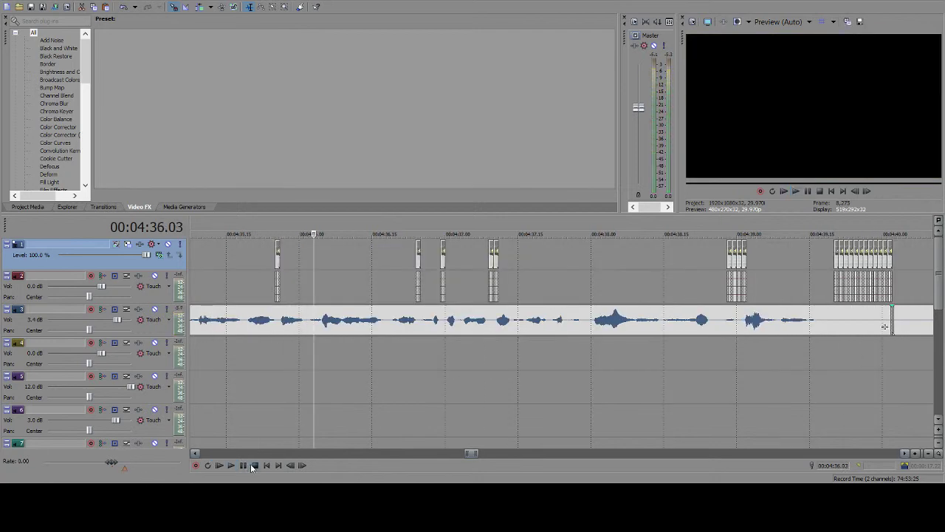
left_click(194, 453)
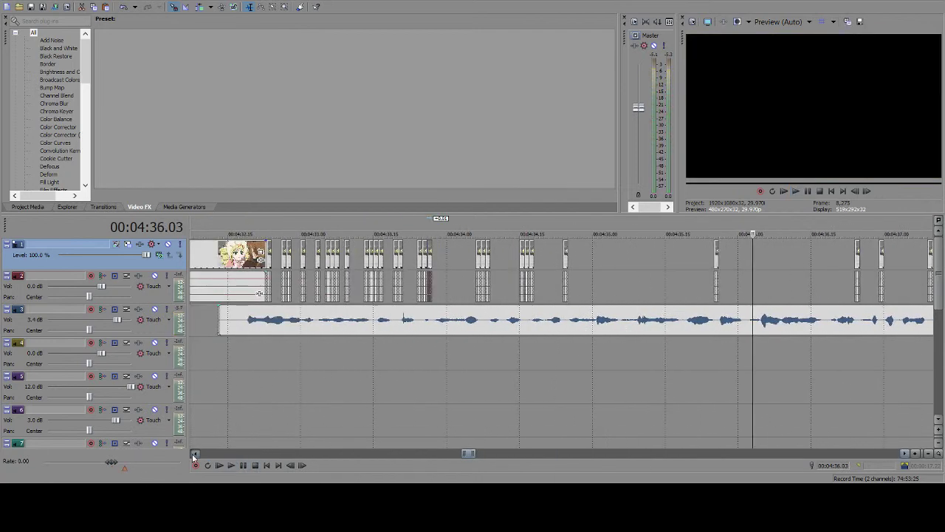
left_click(192, 453)
left_click(547, 322)
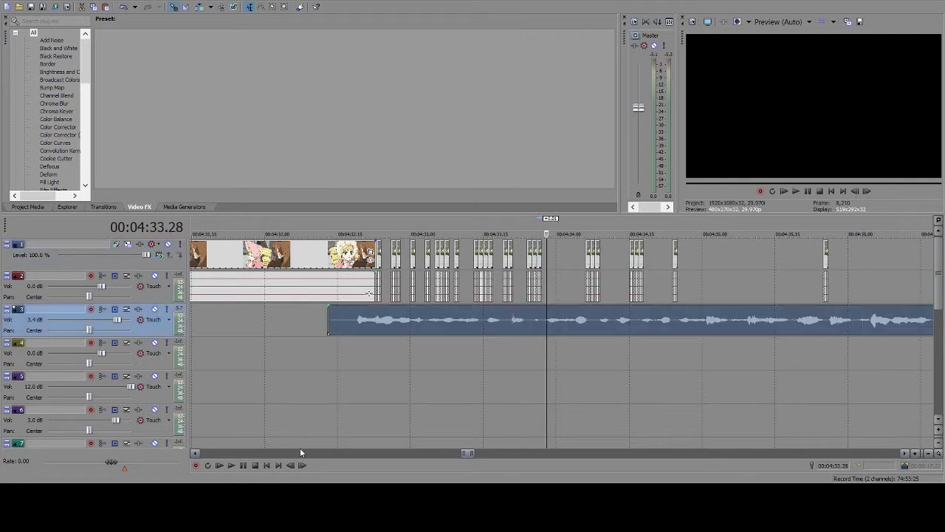
left_click(243, 467)
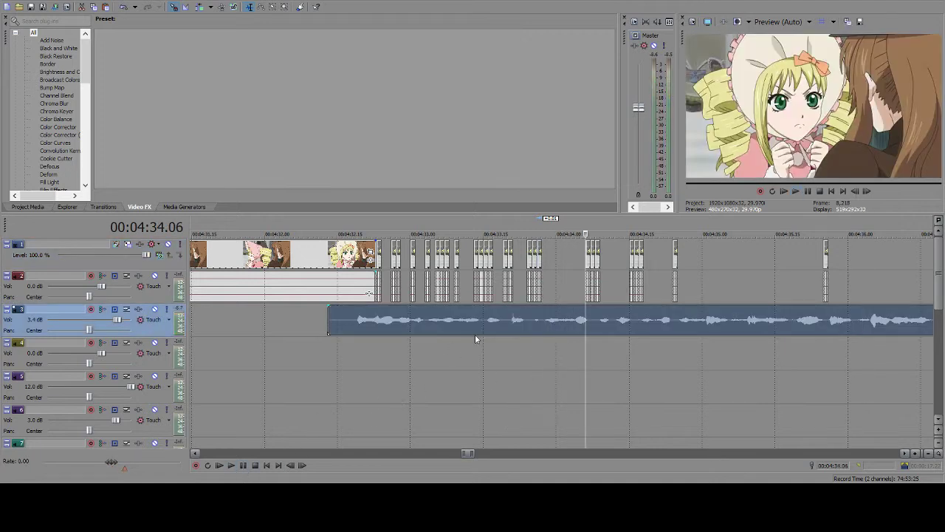
left_click(564, 267)
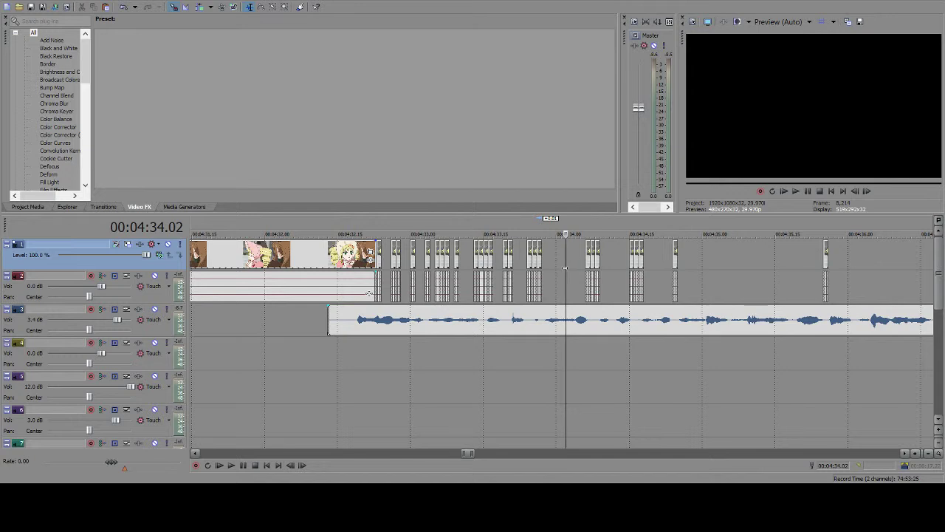
left_click(558, 269)
left_click(560, 272)
key("ctrl+v")
key("ctrl+v")
key("ctrl+v")
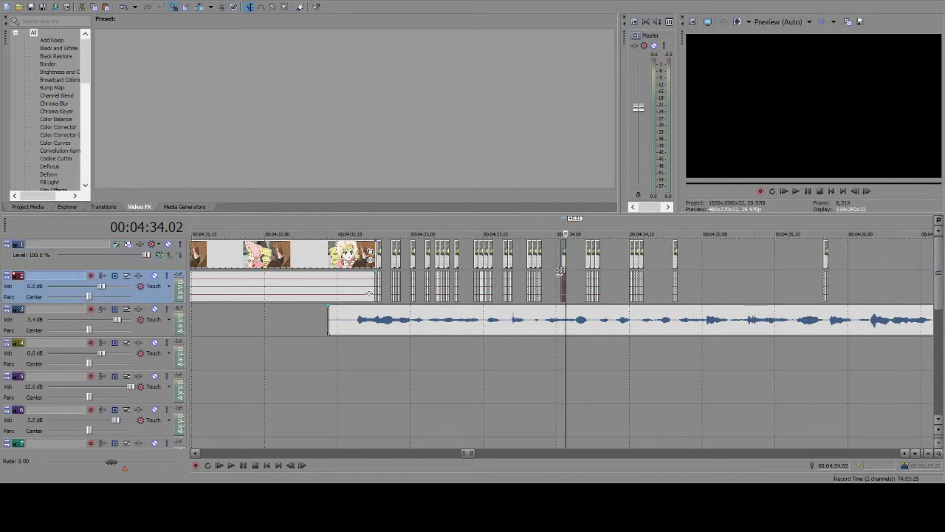
- Paste an open-mouth frame on each side of the existing three-frame group, at 00:04:34.05 and 00:04:34.09
left_click(586, 265)
left_click(582, 261)
left_click(585, 261)
left_click(573, 259)
left_click_drag(573, 259, 604, 258)
left_click(604, 257)
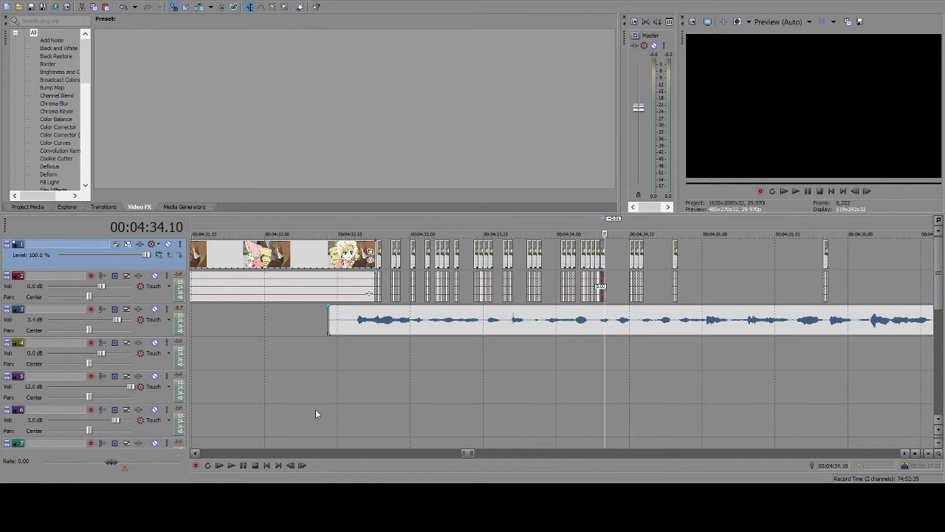
- Play on to 00:04:34.21 and paste single open-mouth frames at 00:04:34.11, 00:04:34.14 and 00:04:34.18
left_click(239, 467)
left_click(242, 465)
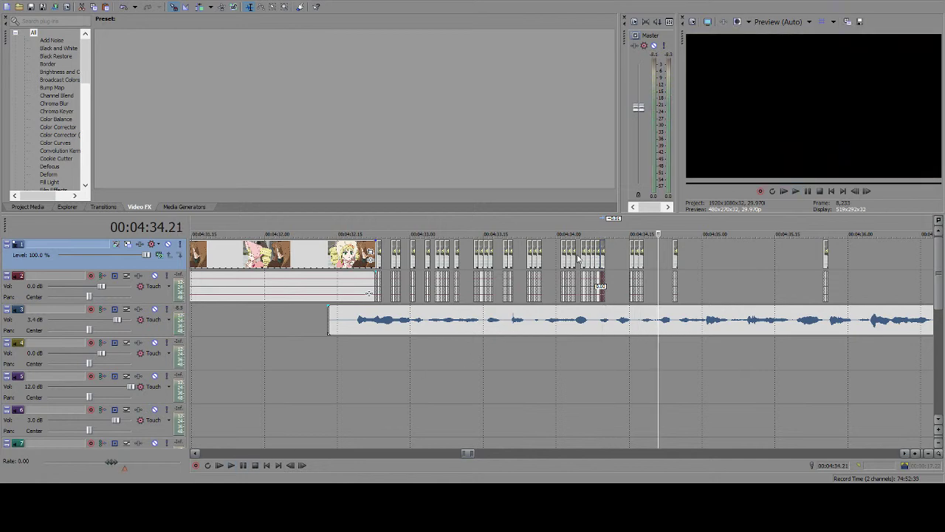
left_click(614, 254)
left_click_drag(604, 258, 646, 256)
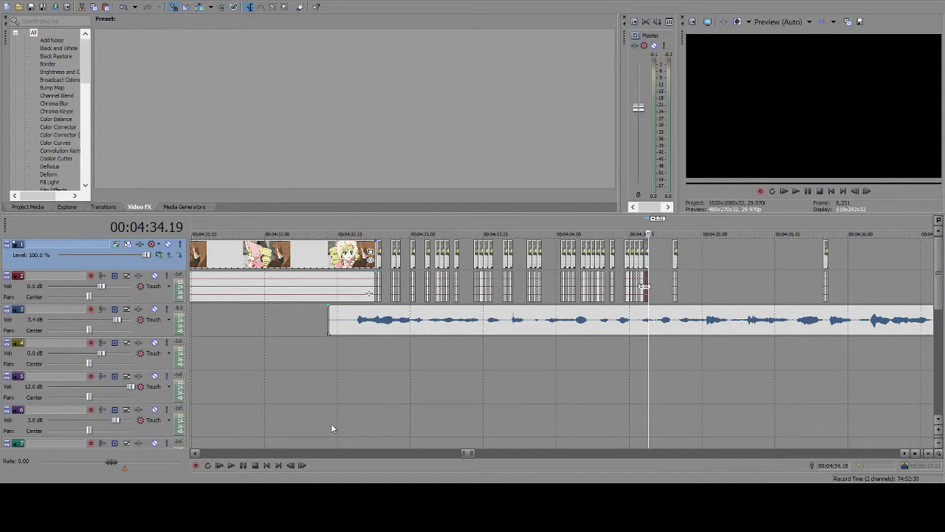
- Listen on from 00:04:34.19 and paste single open-mouth frames at 00:04:34.20, 00:04:34.23 and 00:04:34.25
left_click(238, 464)
left_click(239, 463)
left_click(661, 263)
left_click(655, 266)
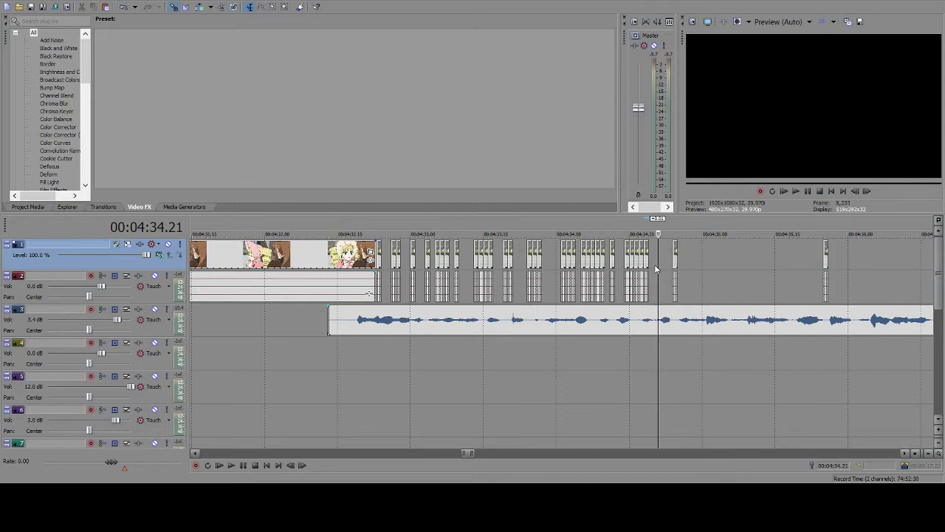
left_click(654, 264)
left_click(658, 265)
left_click(668, 264)
left_click(673, 263)
left_click(676, 263)
left_click(680, 263)
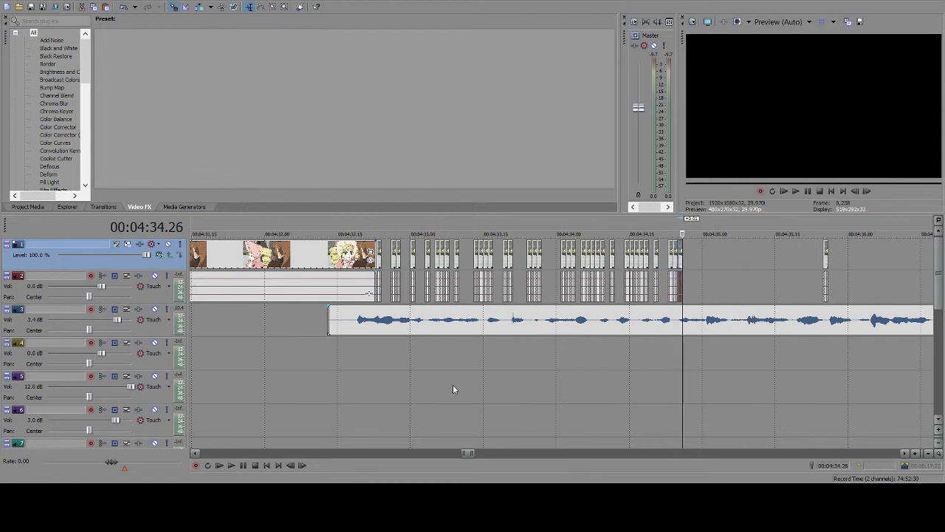
- Play the voice to 00:04:35.03 and paste two adjoining open-mouth frames ending at 00:04:35.00
left_click(244, 466)
left_click(247, 465)
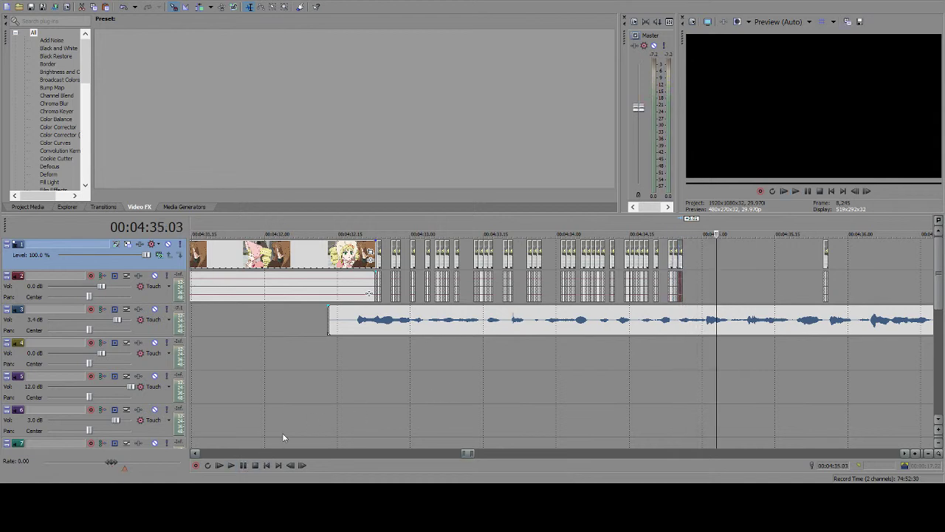
left_click(693, 261)
key("ctrl+v")
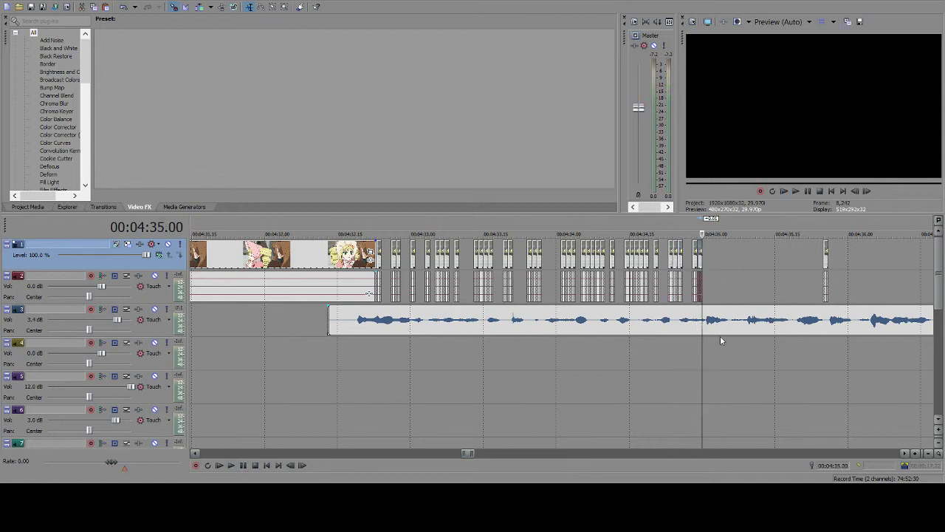
left_click(905, 453)
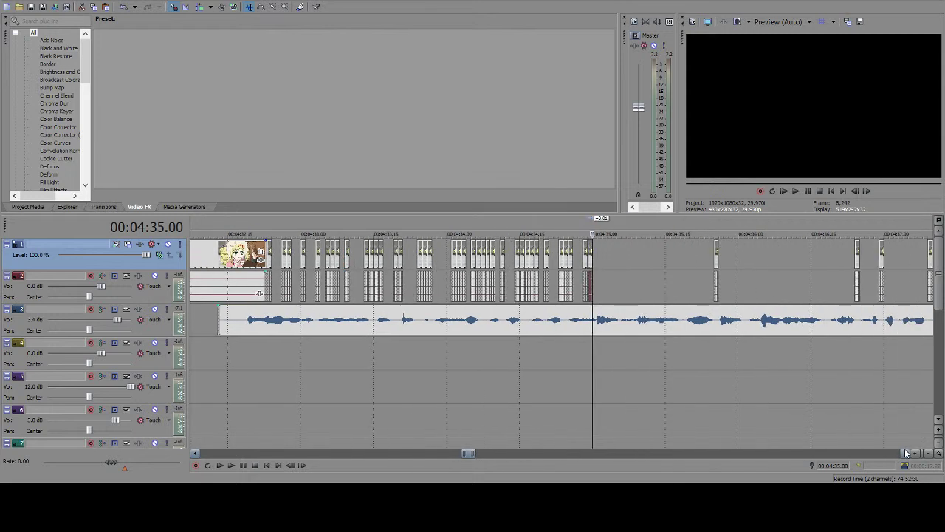
- Paste an open-mouth frame at 00:04:35.00 and a run of adjoining open-mouth frames ending at 00:04:35.10
key("ctrl+v")
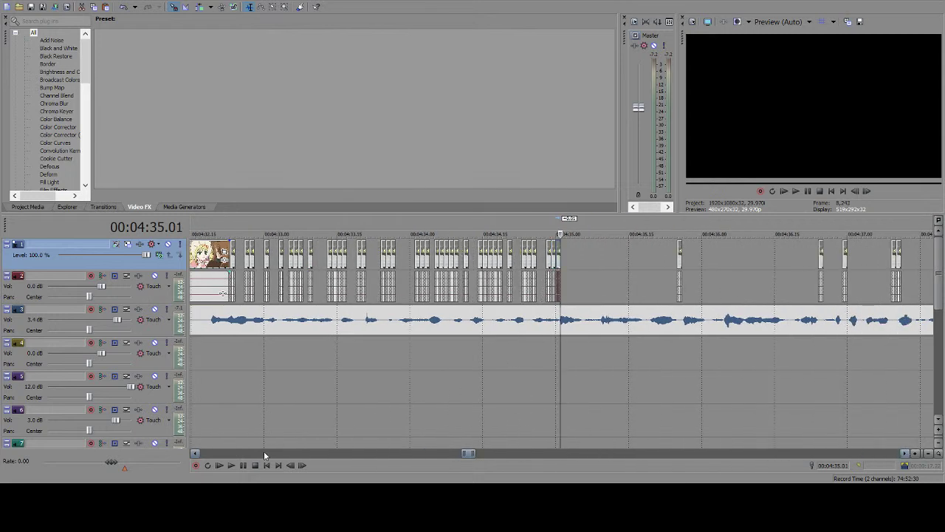
left_click(594, 260)
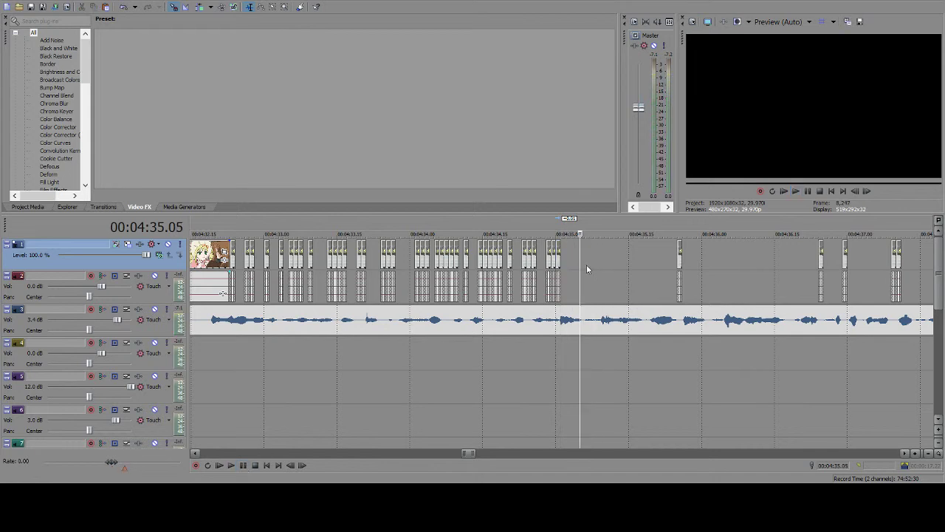
key("ctrl+v")
key("ctrl+v")
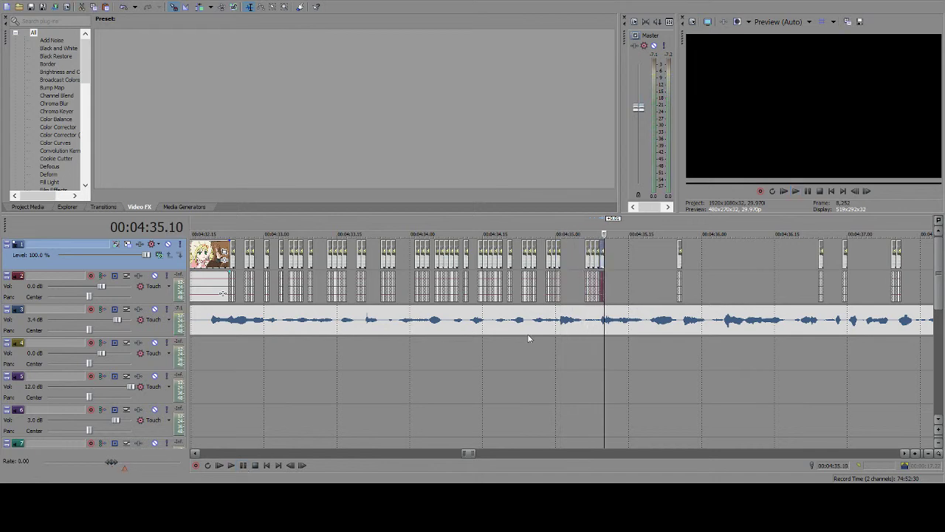
key("ctrl+c")
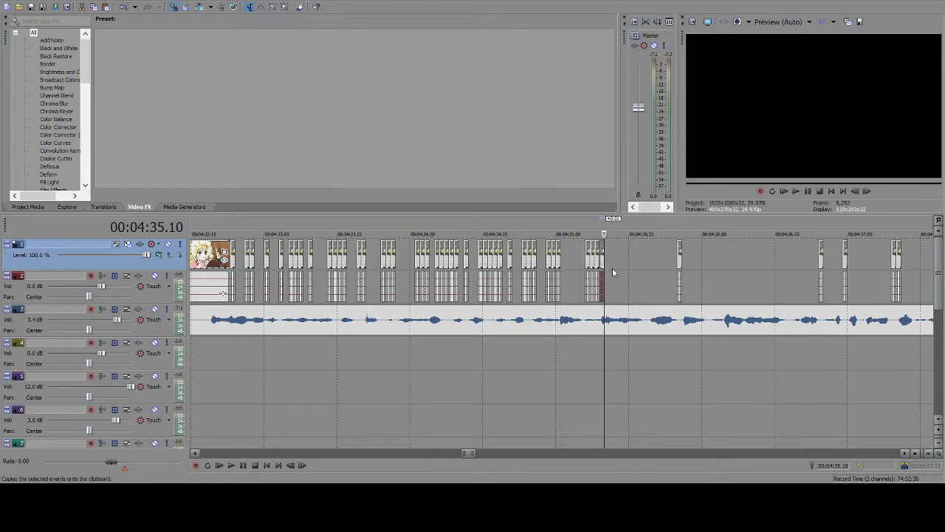
- Listen on and paste an open-mouth frame ending at 00:04:35.19, plus one on each side of the existing frame near 00:04:35.25
left_click(468, 333)
left_click(243, 465)
left_click(243, 466)
key("ctrl+v")
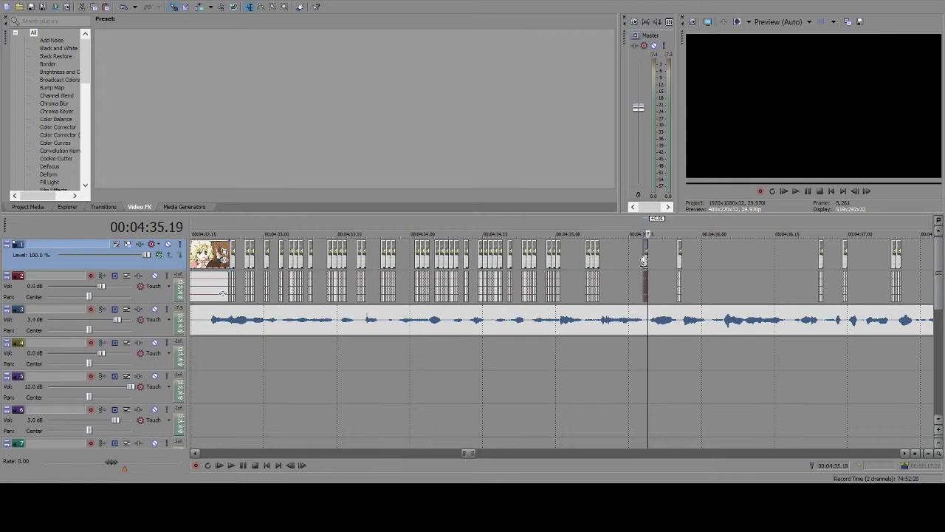
left_click(243, 465)
left_click(244, 465)
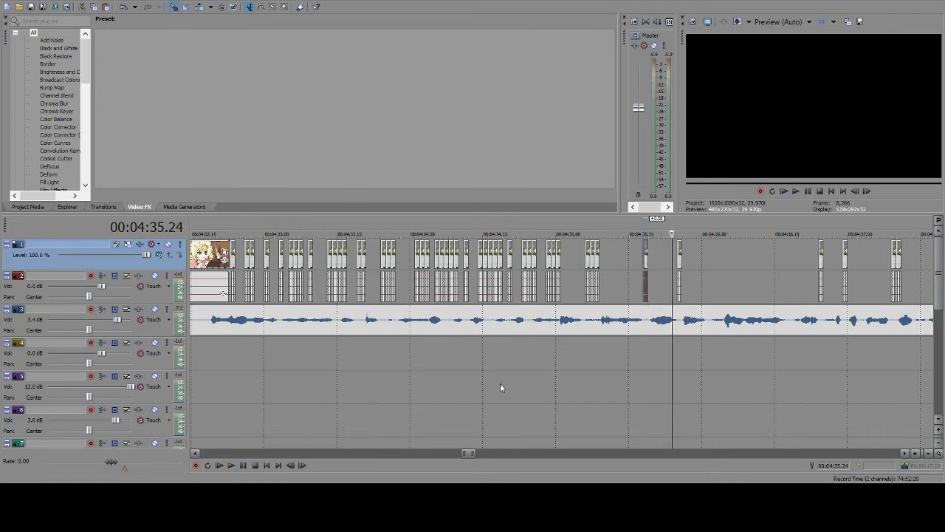
left_click(677, 257)
left_click_drag(681, 256, 687, 256)
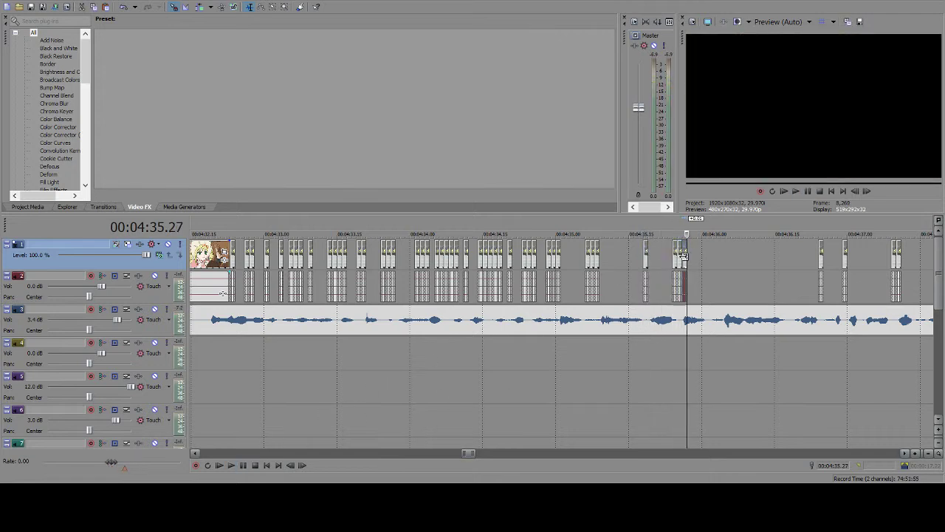
- Play the voice to 00:04:36.05 and paste two adjoining open-mouth frames ending at 00:04:36.04
left_click(243, 466)
left_click(242, 465)
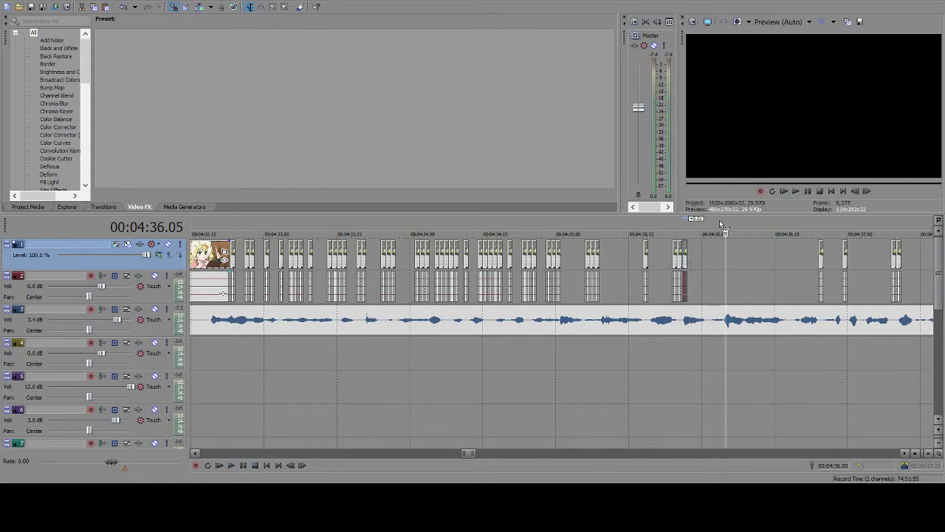
left_click(703, 257)
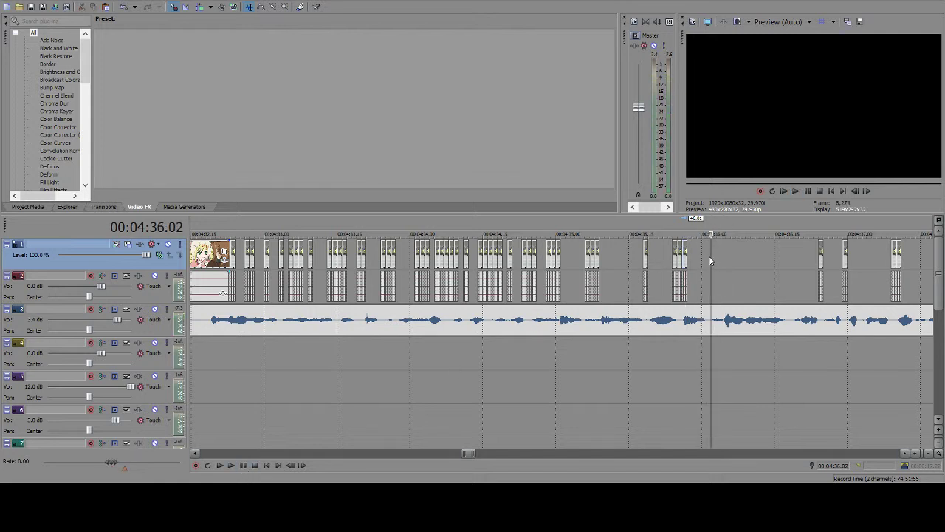
key("ctrl+v")
left_click(905, 453)
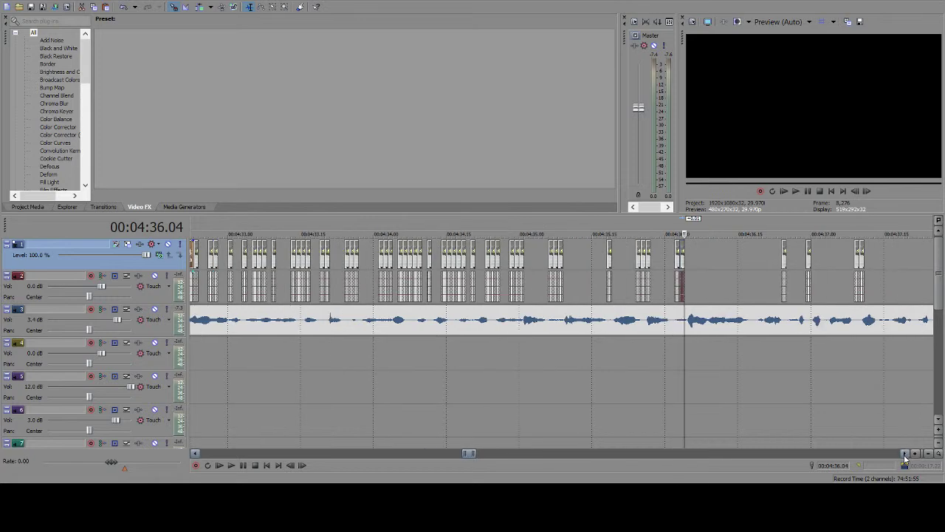
left_click(906, 454)
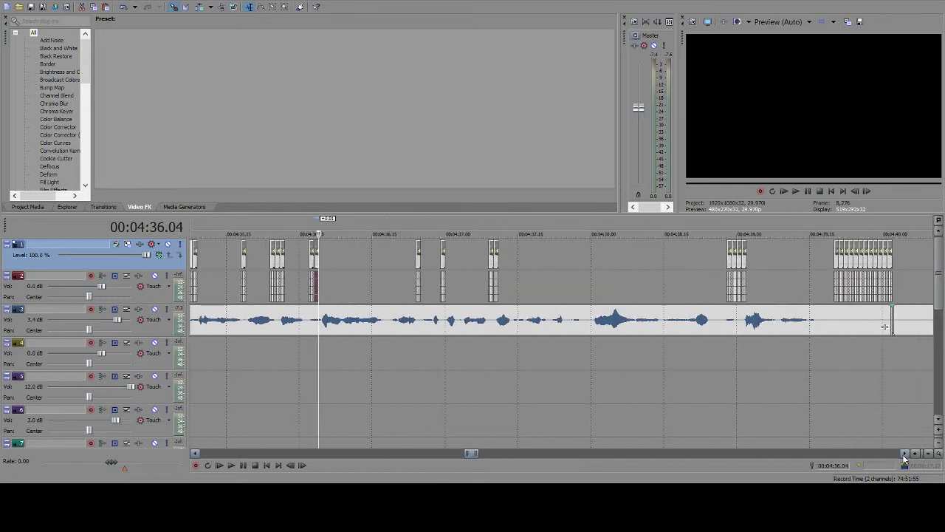
- Play on to 00:04:36.15 and place single open-mouth frames at 00:04:36.08 and 00:04:36.12
left_click(243, 465)
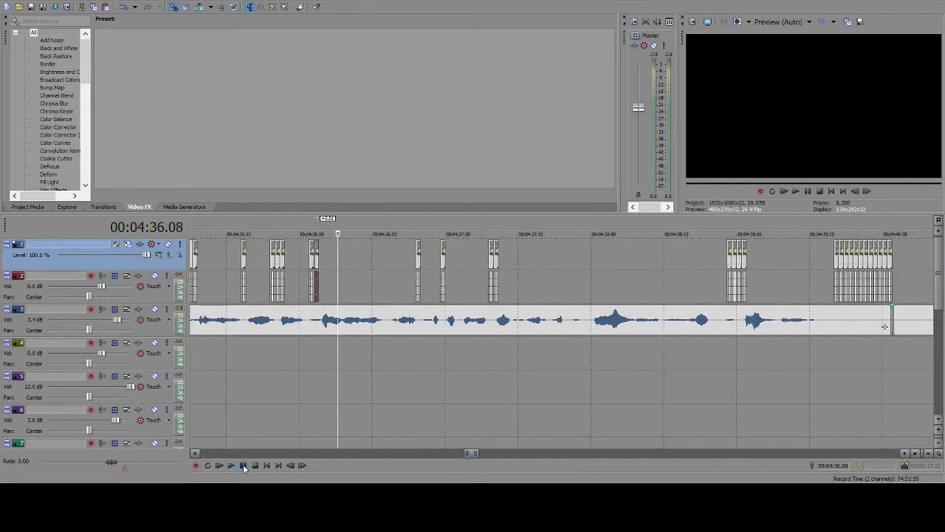
left_click_drag(317, 268, 336, 260)
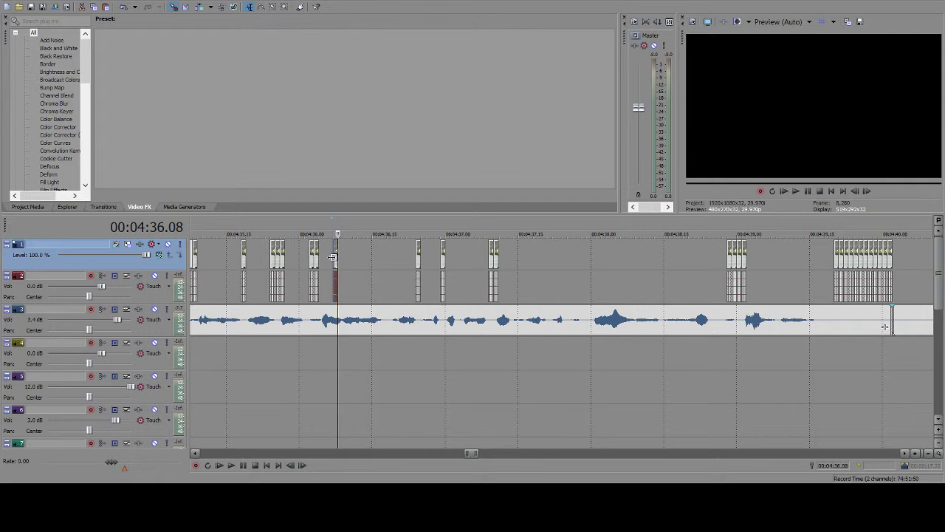
key("l")
key("k")
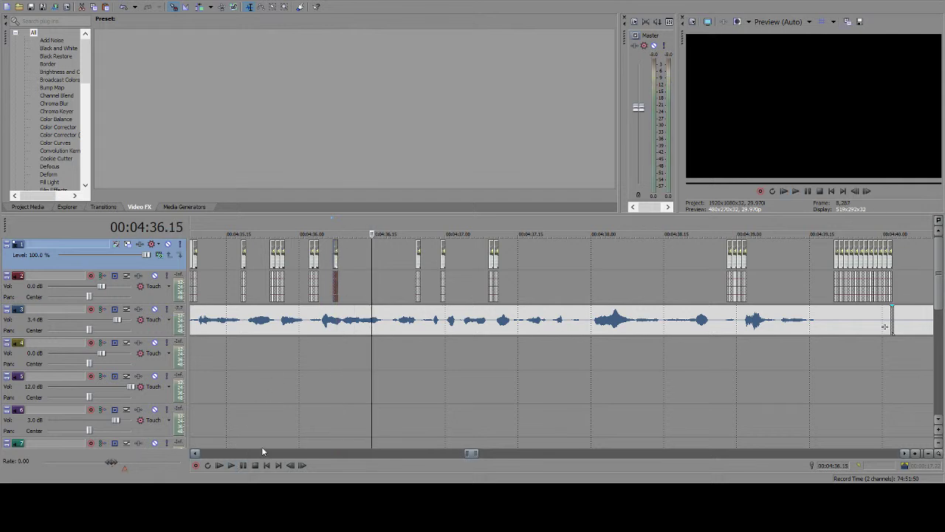
left_click(354, 256)
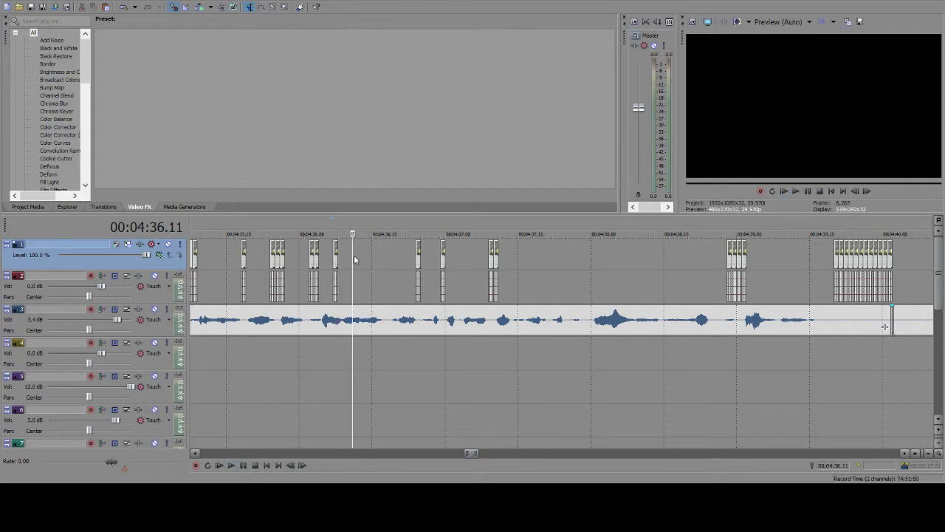
left_click(337, 257)
left_click_drag(338, 258, 342, 258)
key("ctrl+v")
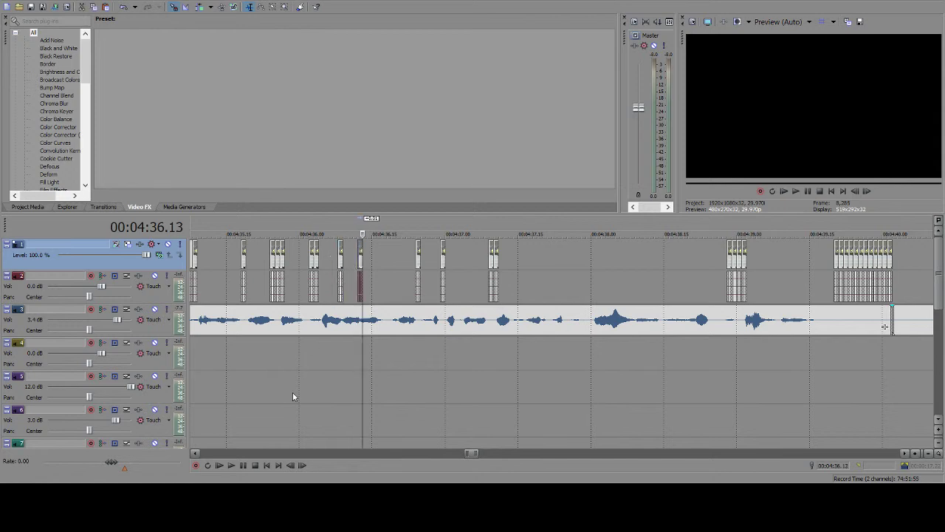
- Listen on to 00:04:36.19 and paste three adjoining open-mouth frames ending at 00:04:36.20
left_click(231, 464)
left_click(243, 464)
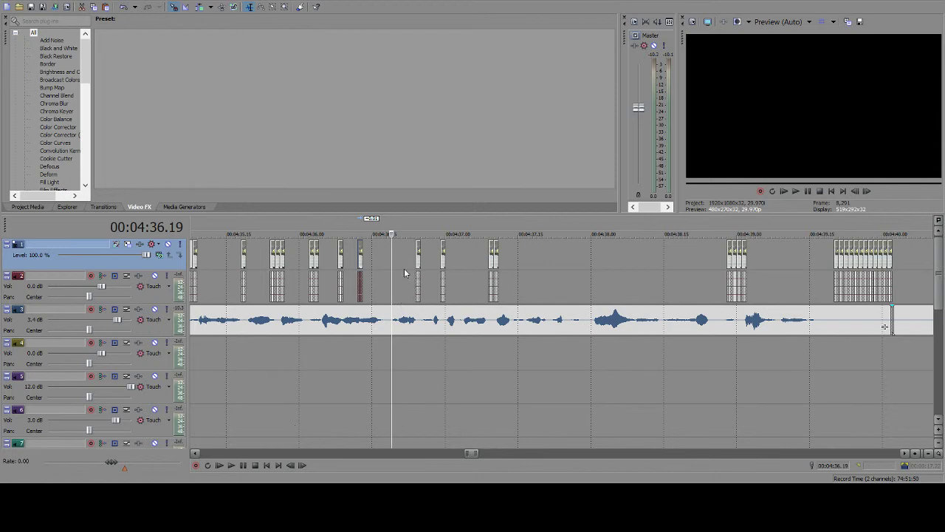
left_click(384, 267)
key("ctrl+v")
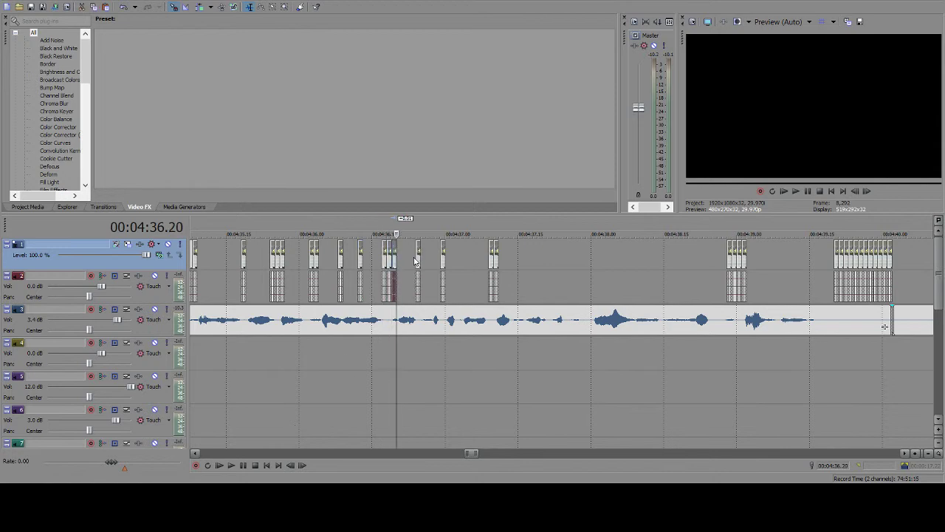
- Paste one open-mouth frame before the existing frame at 00:04:36.24 and two after it, ending at 00:04:36.27
left_click(412, 261)
key("ctrl+v")
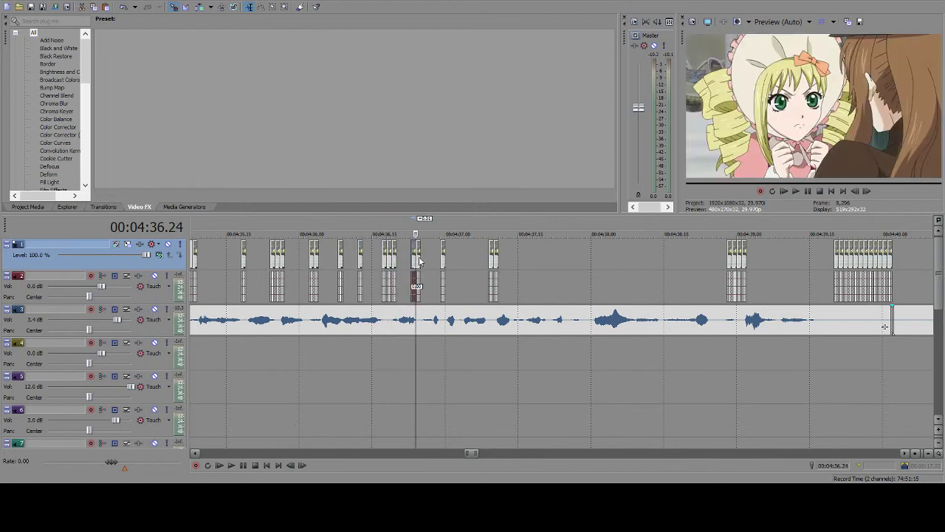
left_click(424, 261)
key("ctrl+v")
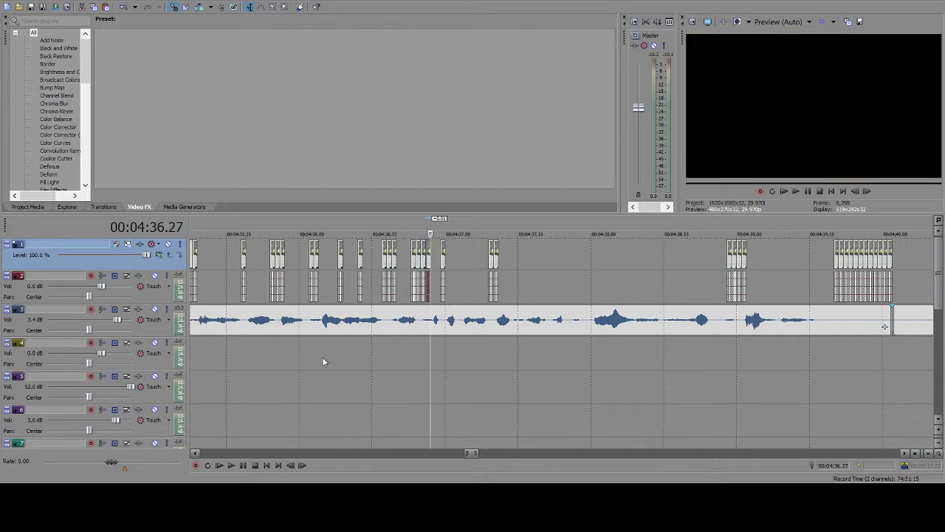
- Play the voice to 00:04:37.03 and paste an open-mouth frame on each side of the existing frame at 00:04:36.29
left_click(459, 254)
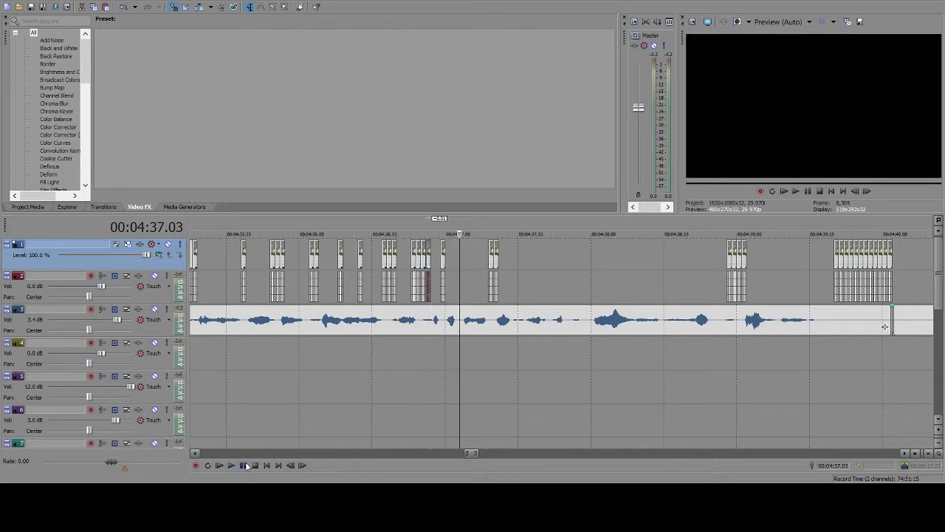
left_click(439, 256)
key("ctrl+v")
left_click(439, 256)
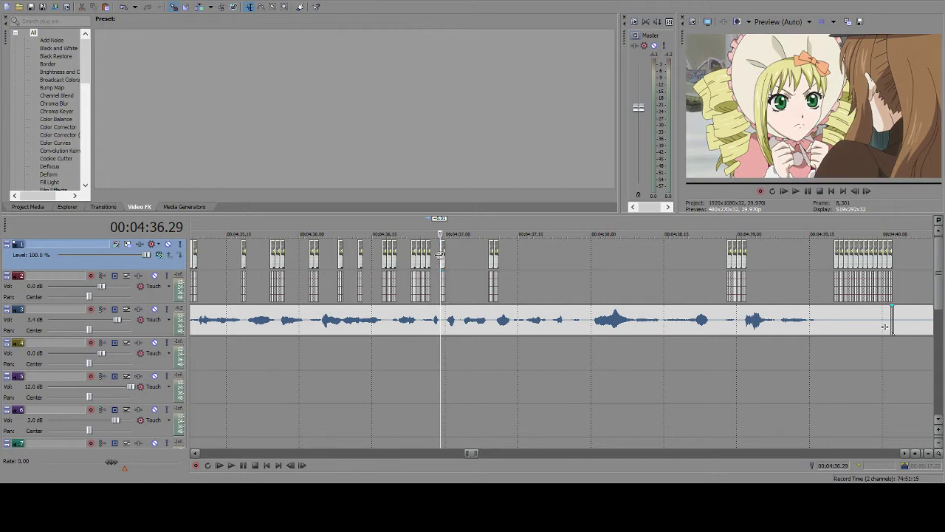
left_click(435, 258)
left_click(440, 256)
left_click(445, 256)
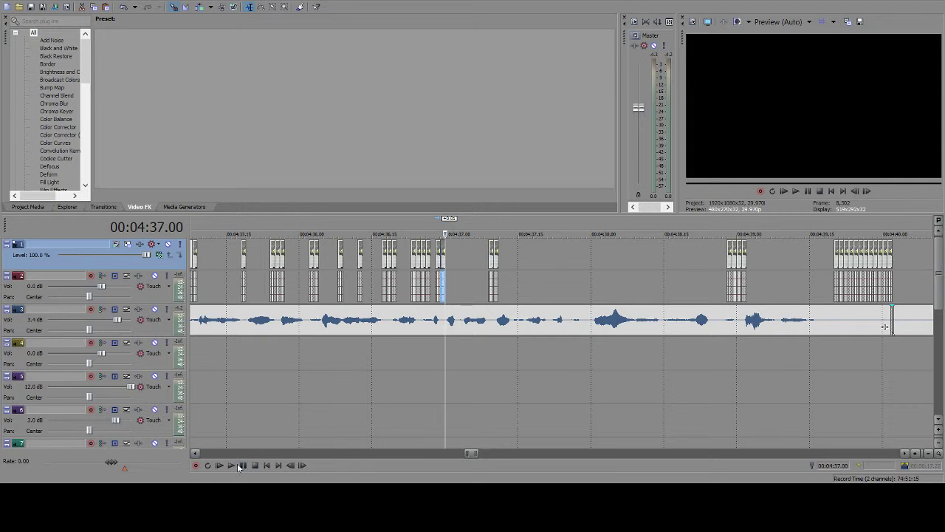
key("Right")
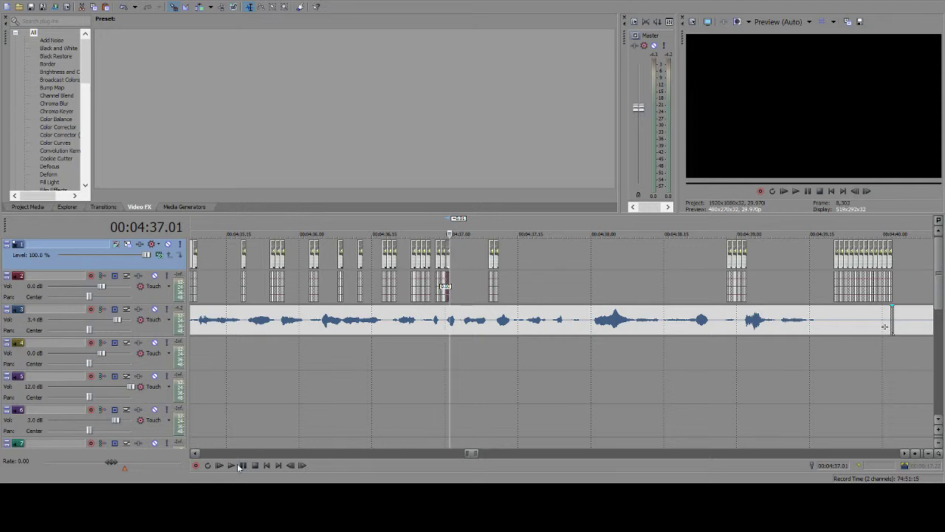
- Replay the voice from 00:04:37.01 and paste two adjoining open-mouth frames ending at 00:04:37.04
left_click(238, 464)
left_click(238, 464)
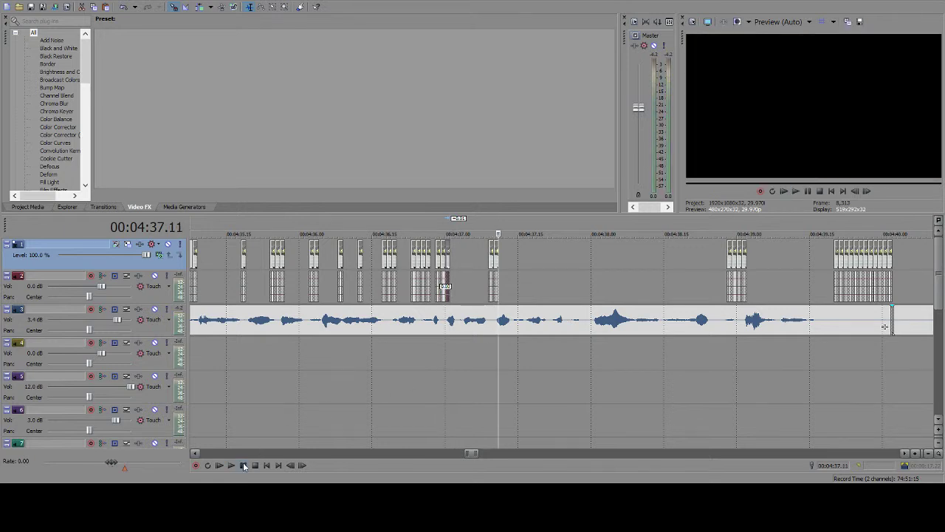
left_click(449, 263)
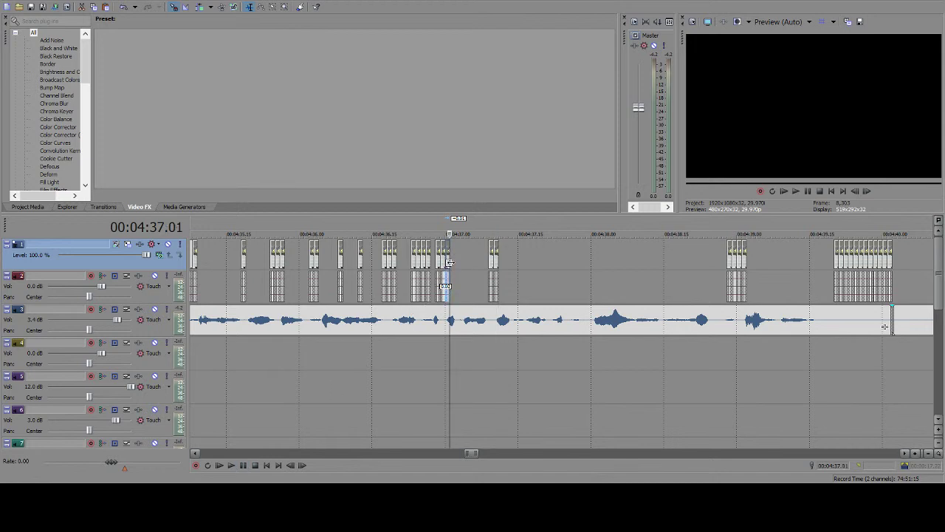
left_click(244, 465)
left_click(244, 465)
left_click(454, 262)
left_click(458, 262)
left_click(464, 262)
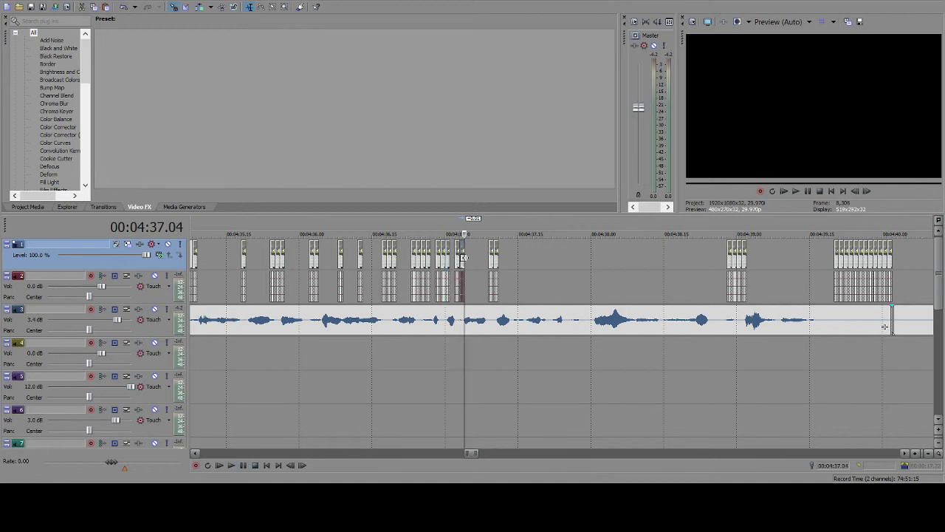
- Listen on and paste an open-mouth frame at 00:04:37.06, plus one on each side of the existing two-frame group ending at 00:04:37.11
left_click(243, 465)
left_click(243, 465)
key("ctrl+v")
left_click(484, 259)
key("ctrl+v")
key("ctrl+v")
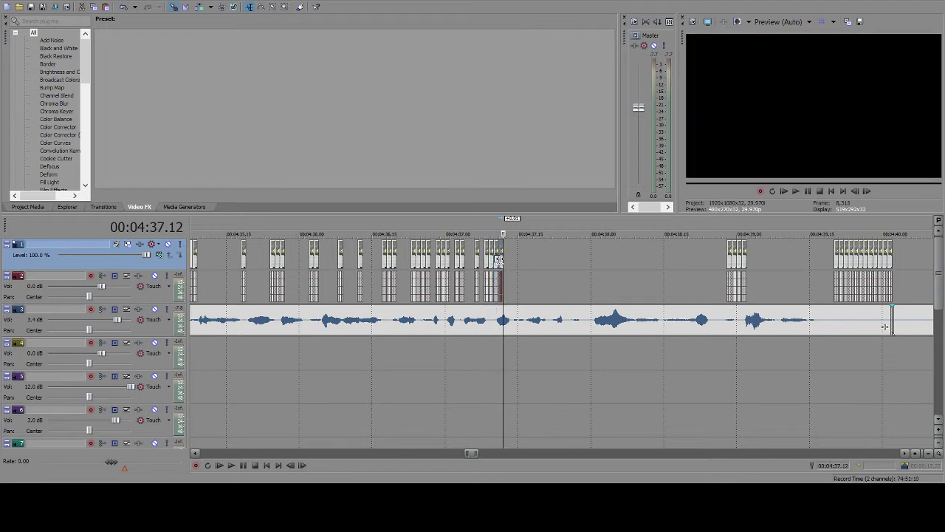
- Play on to 00:04:37.16 and paste two adjoining open-mouth frames ending there
left_click(244, 466)
left_click(244, 470)
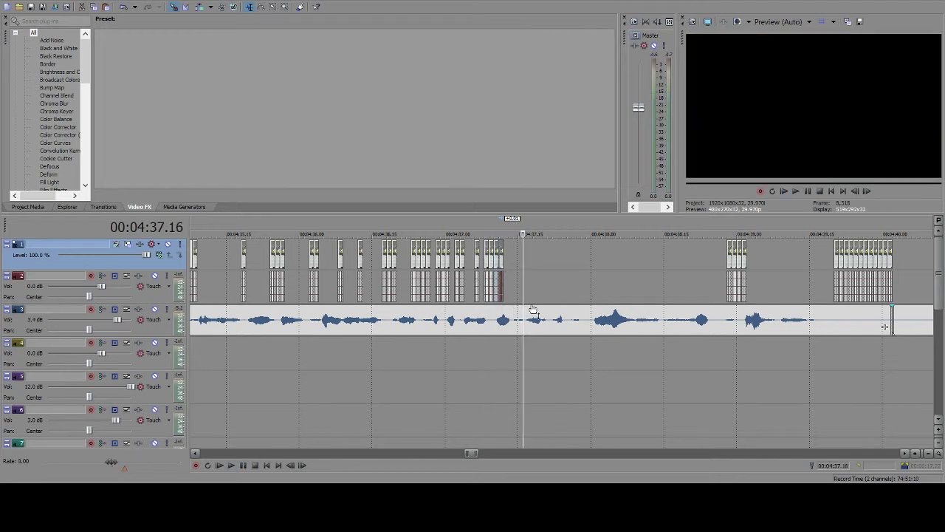
left_click(512, 253)
key("ctrl+v")
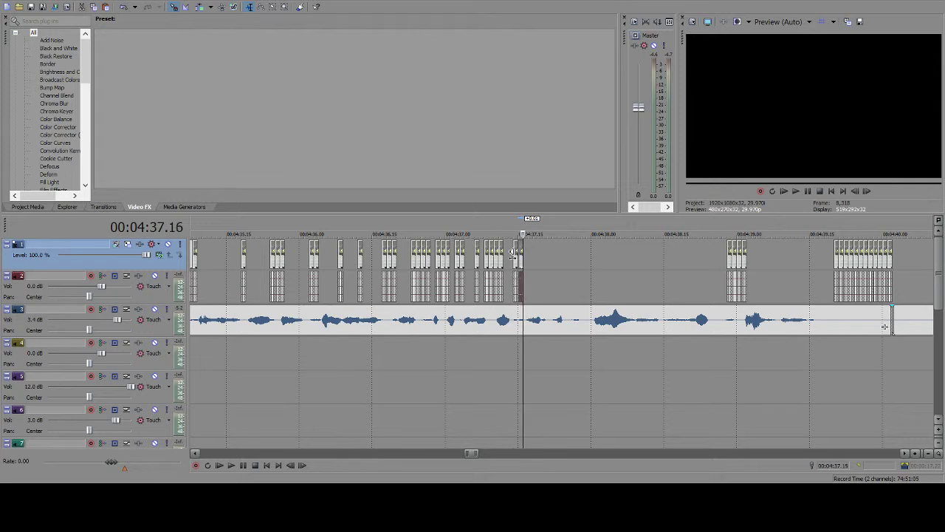
- Listen on to 00:04:37.20, delete the open-mouth frame at 00:04:37.15 and paste it one frame later at 00:04:37.16
left_click(242, 467)
left_click(242, 467)
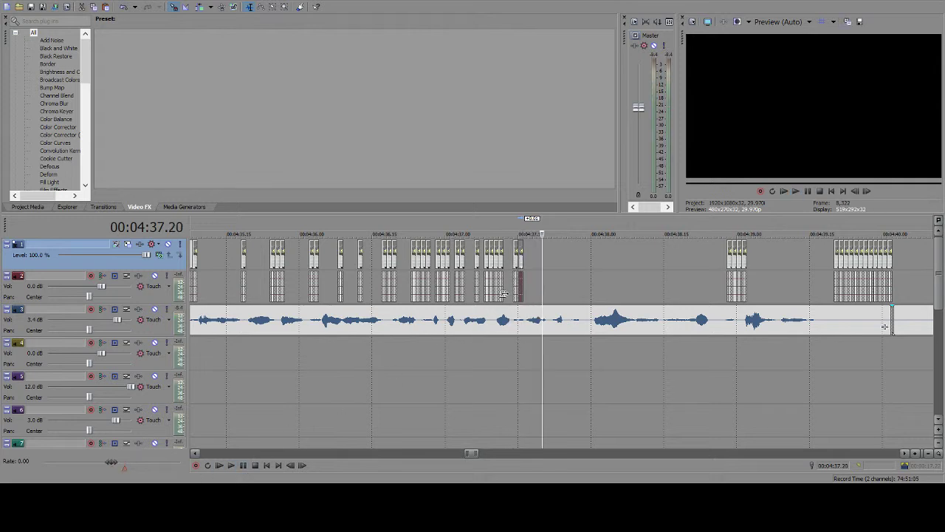
left_click(534, 256)
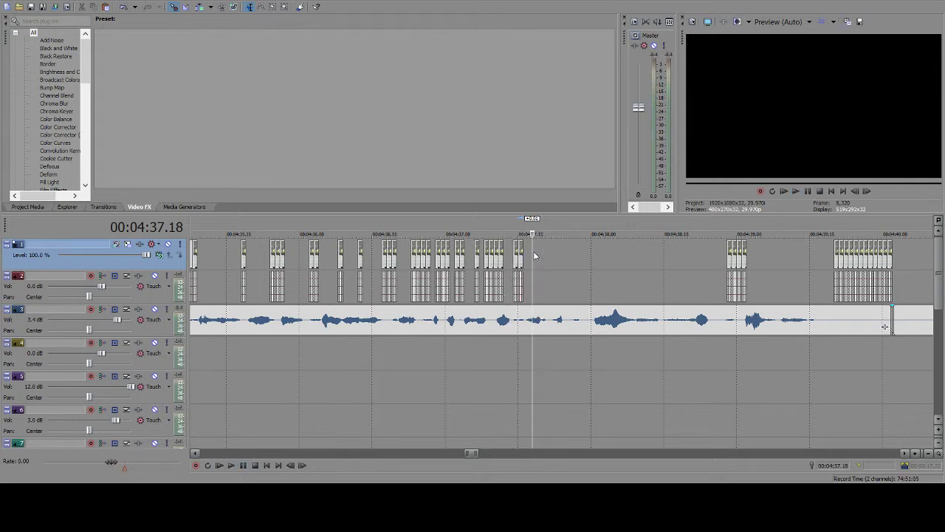
left_click(520, 257)
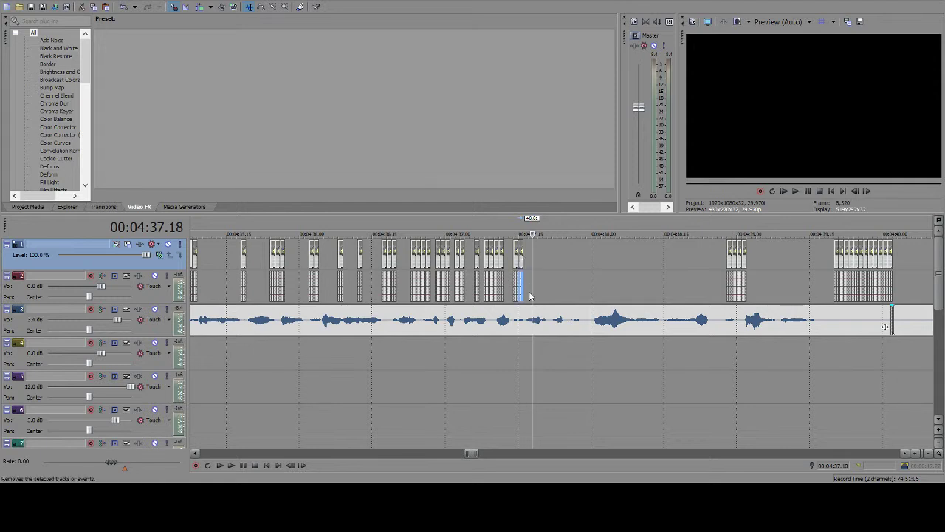
key("Delete")
left_click(524, 283)
key("ctrl+v")
- Play the voice to 00:04:37.22 and paste two adjoining open-mouth frames ending there
left_click(246, 466)
left_click(245, 468)
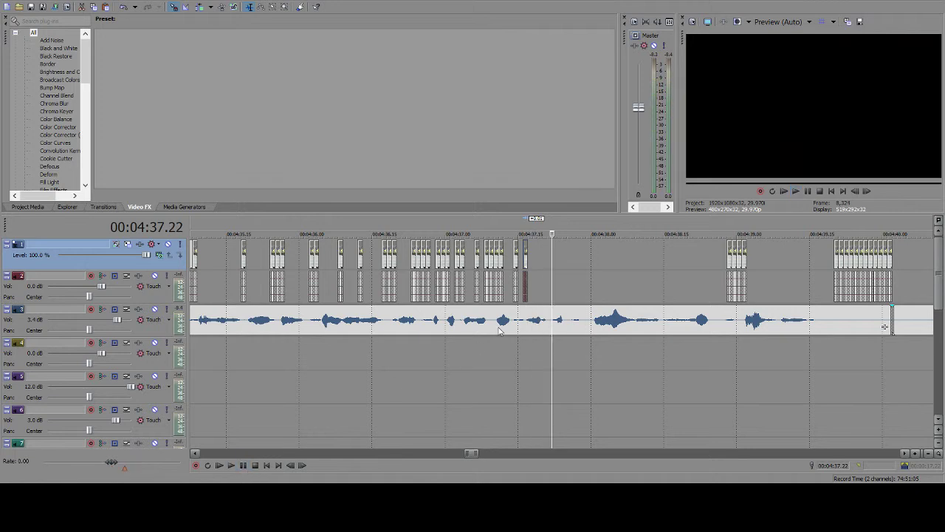
left_click(544, 263)
left_click(545, 261)
key("ctrl+v")
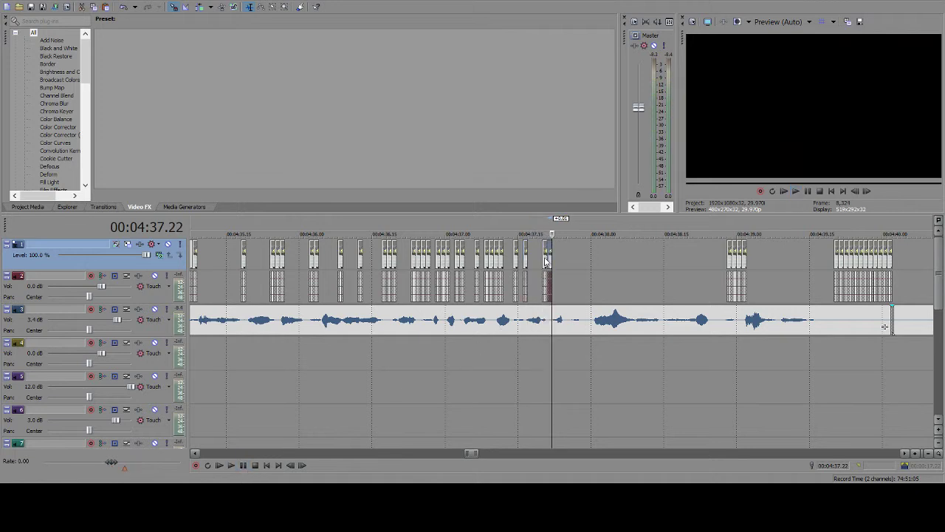
- Listen on to 00:04:38.01 and paste five adjoining open-mouth frames ending at 00:04:38.00
left_click(240, 465)
left_click(240, 466)
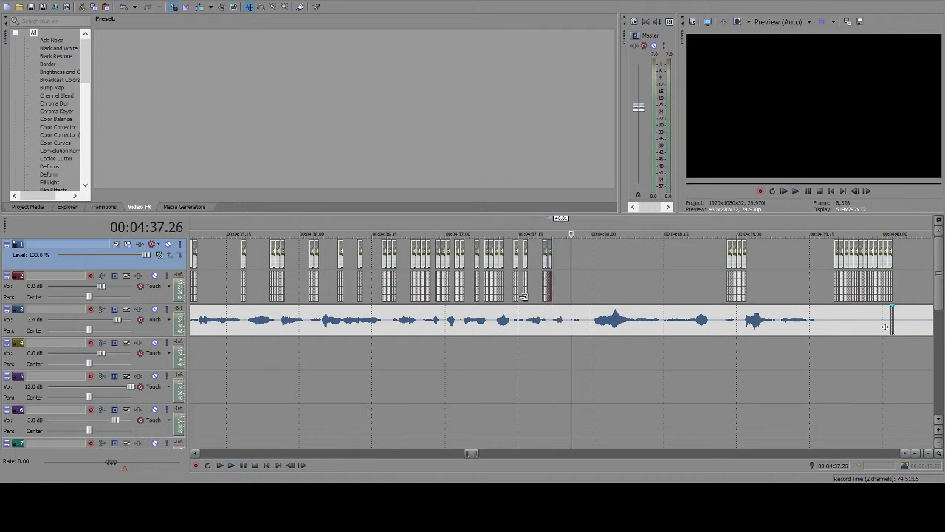
left_click(248, 467)
left_click(249, 467)
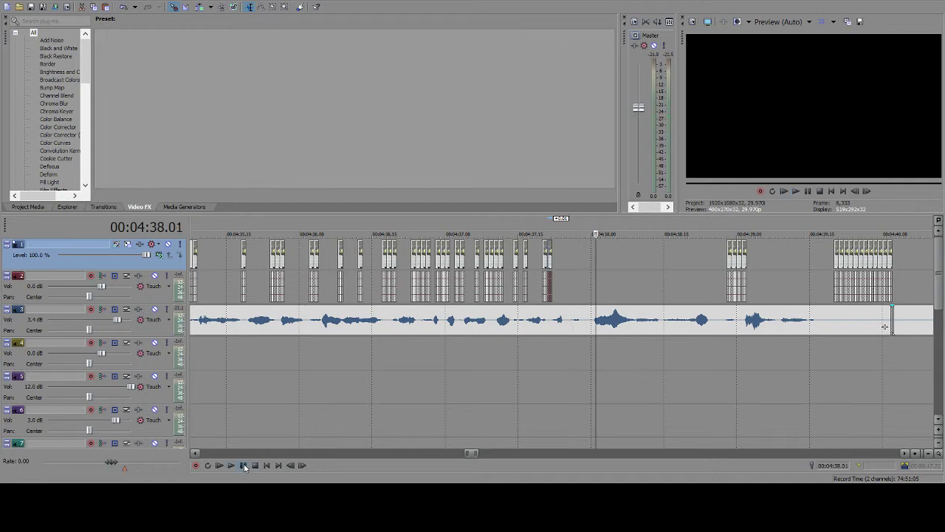
left_click(567, 268)
key("ctrl+v")
key("ctrl+v")
key("ctrl+v")
key("ctrl+v")
key("ctrl+v")
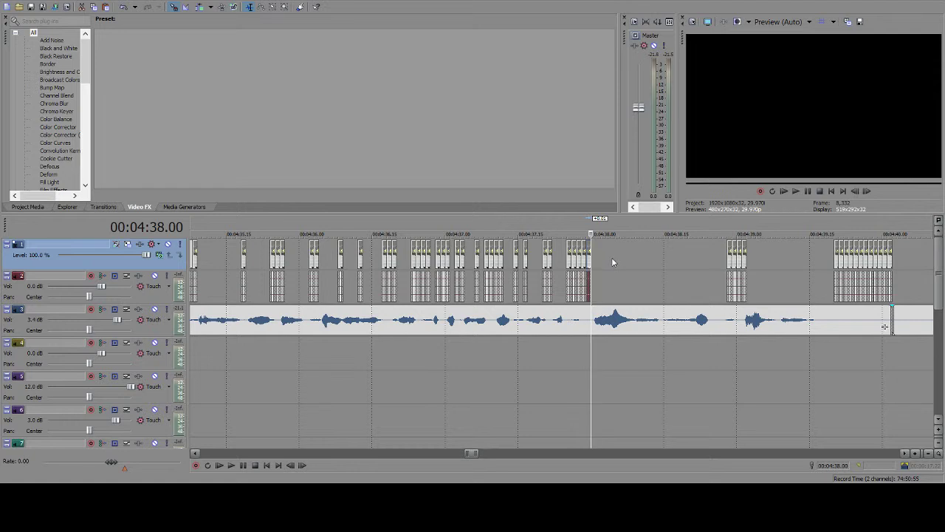
- Play the voice to 00:04:38.10 and paste a single open-mouth frame ending there
left_click(238, 464)
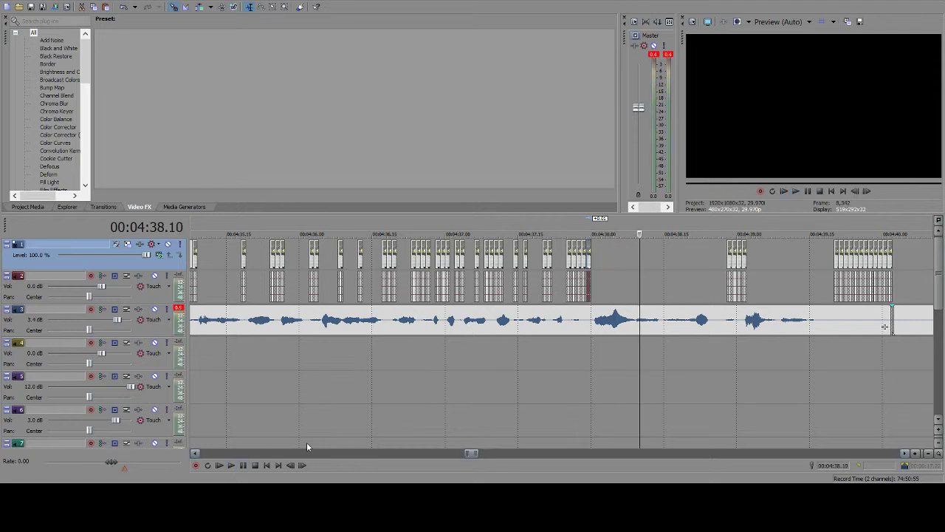
key("Left")
key("ctrl+v")
- Listen on to 00:04:38.18 and paste adjoining open-mouth frames from 00:04:38.14 up to 00:04:38.21
left_click(242, 463)
left_click(242, 463)
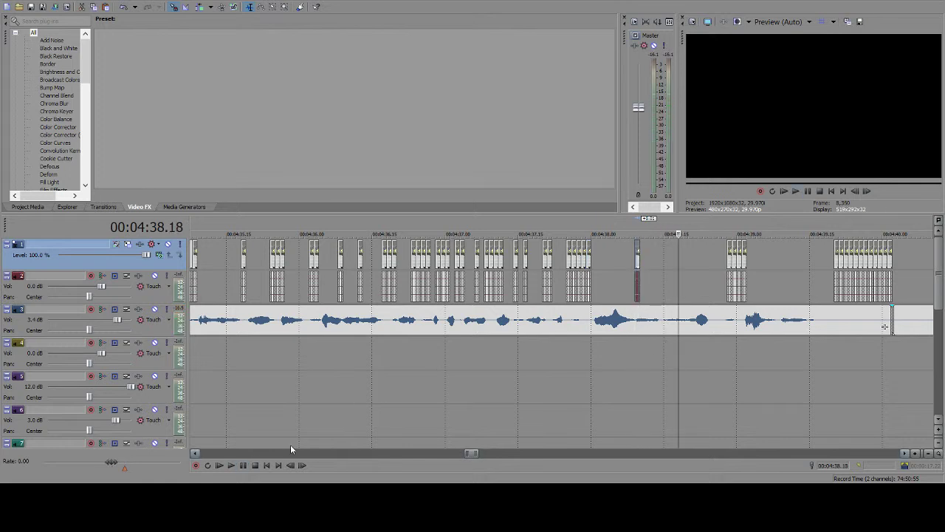
left_click(640, 258)
left_click(653, 264)
left_click(662, 269)
key("ctrl+v")
key("ctrl+v")
key("ctrl+v")
key("ctrl+v")
key("ctrl+v")
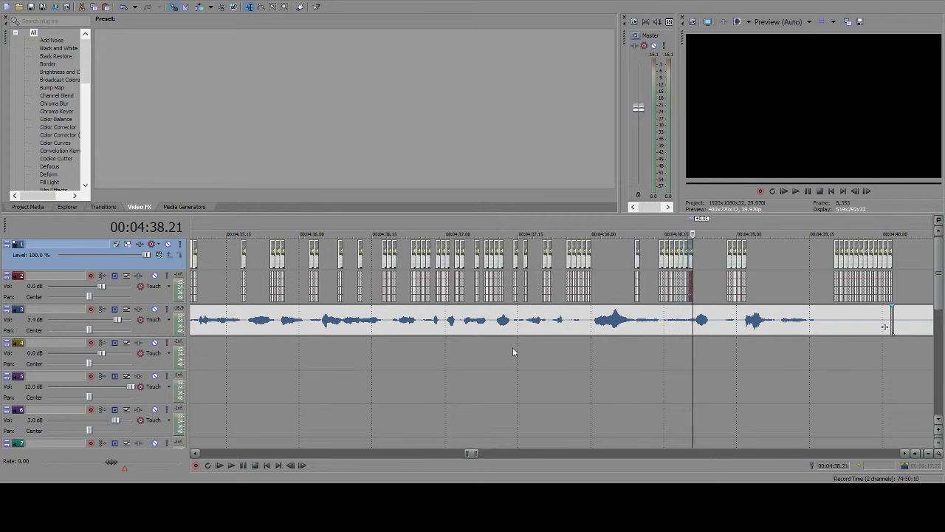
- Play on to 00:04:38.26 and paste three open-mouth frames directly before the existing frame group that starts at 00:04:38.28
left_click(243, 465)
left_click(242, 465)
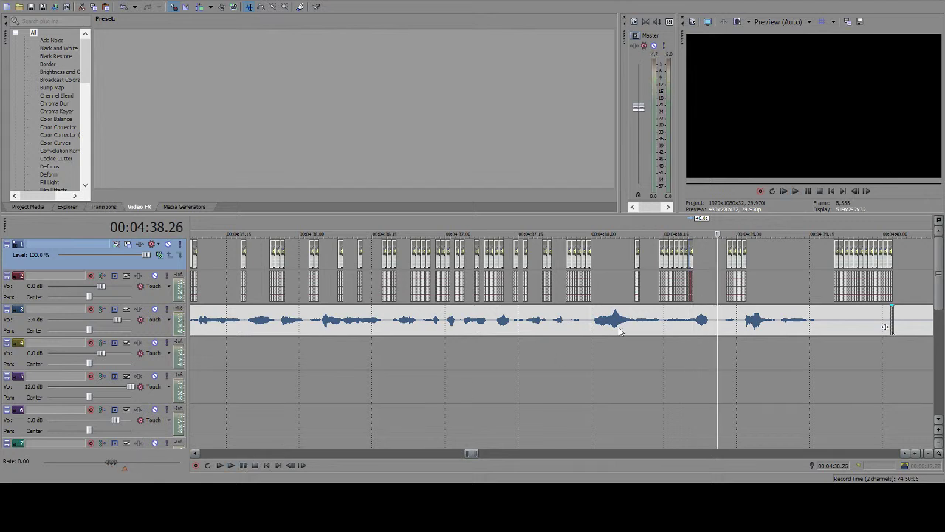
left_click(710, 262)
key("ctrl+v")
key("ctrl+v")
key("ctrl+v")
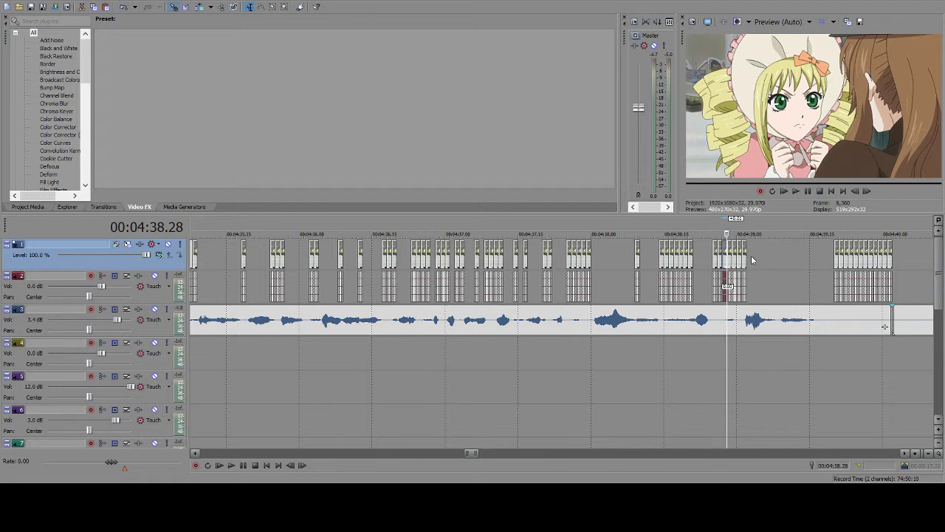
- Paste one open-mouth frame directly after that group, ending at 00:04:39.03, and a single one at 00:04:39.08
left_click(745, 255)
left_click(746, 258)
left_click(753, 260)
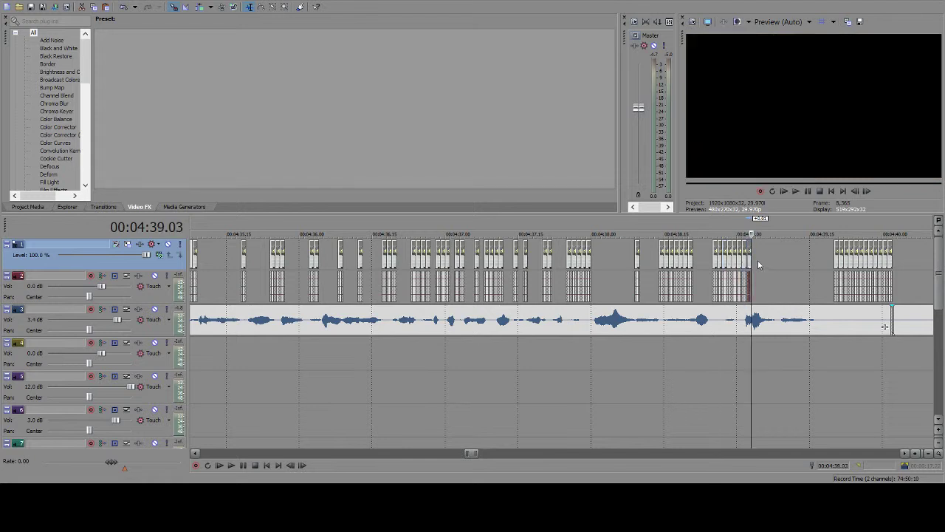
left_click(774, 262)
key("ctrl+v")
- Fill 00:04:39.15 to 00:04:39.20 with open-mouth frames, up to the start of the last frame group
left_click(810, 255)
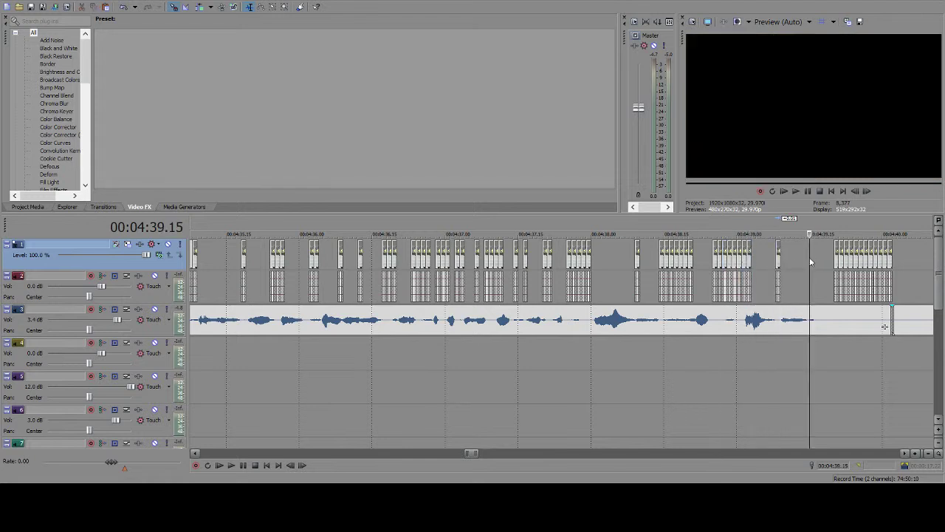
key("ctrl+v")
key("ctrl+v")
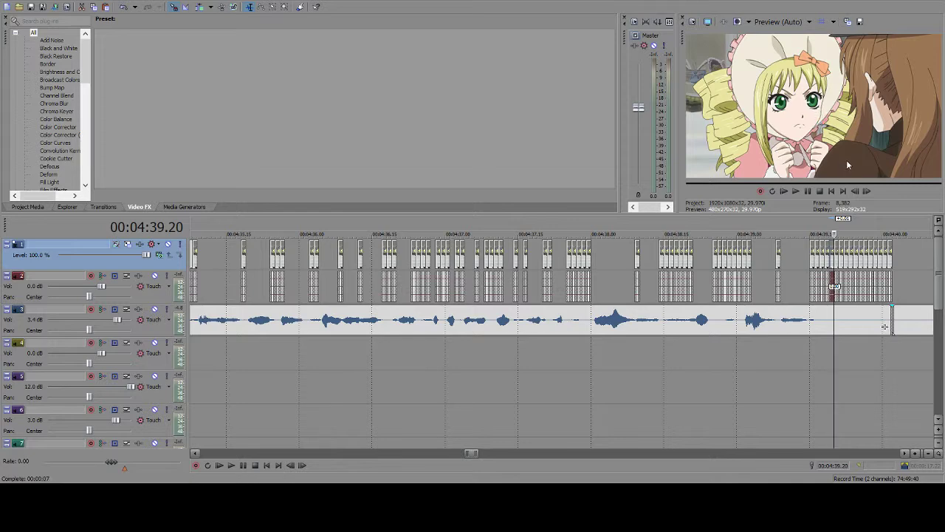
- Go to the spare footage near the project's end and cut the separate open-mouth frame at 00:10:31.20
scroll(825, 267, "down", 10)
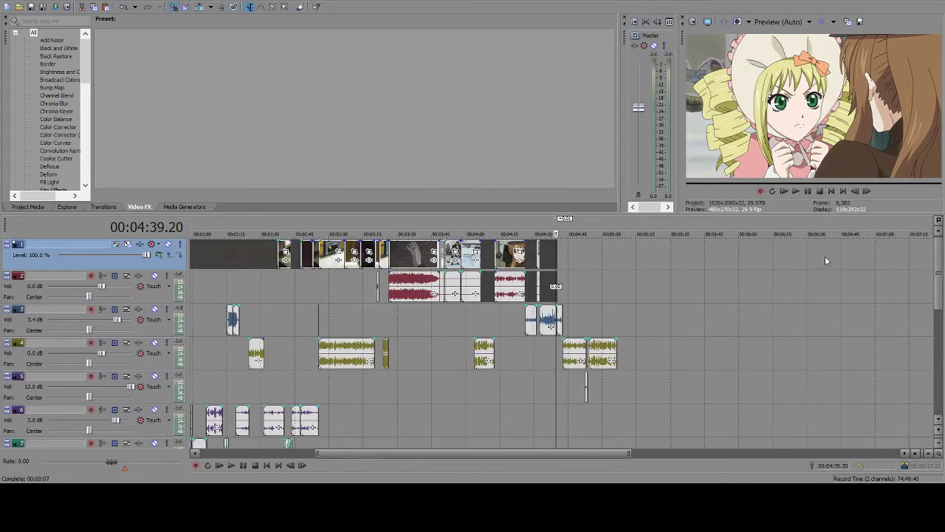
left_click(832, 255)
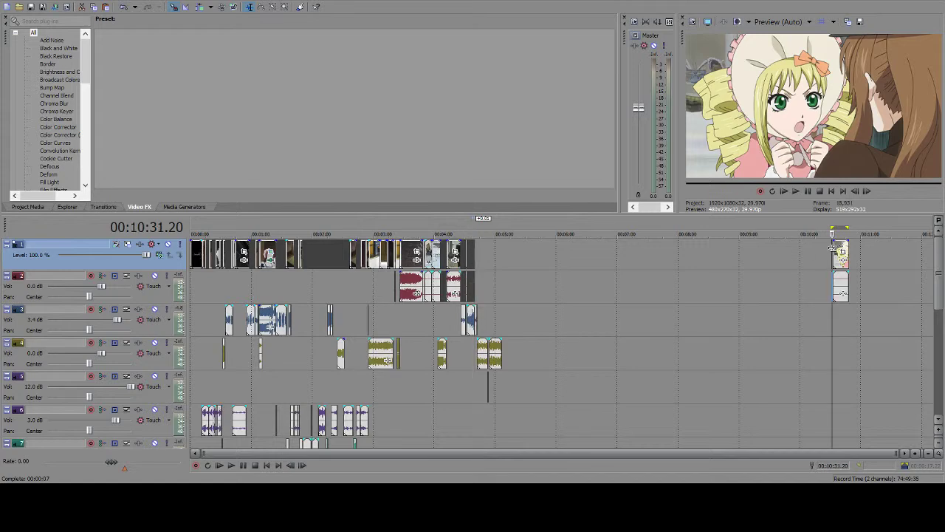
scroll(832, 254, "up", 8)
scroll(669, 255, "up", 10)
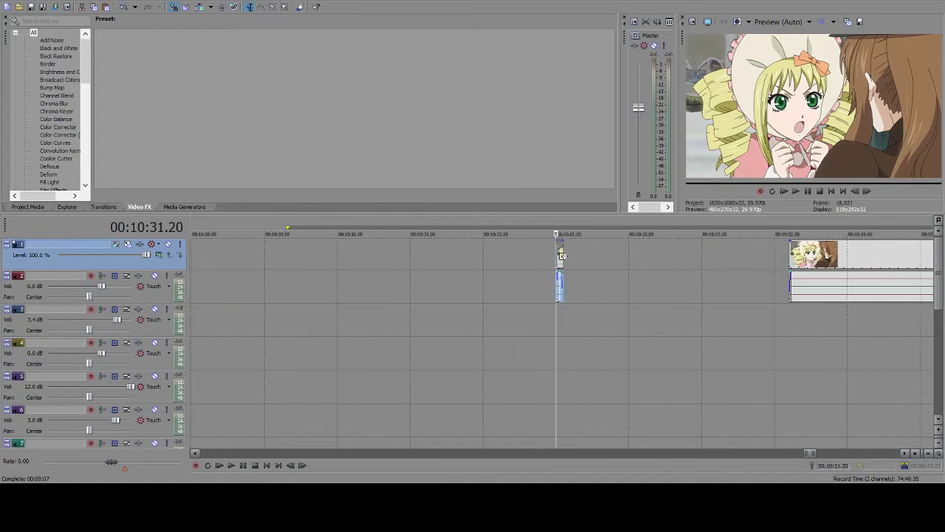
key("Delete")
- Return to the end of the intact video clip near 00:04:32.24 and paste the cut mouth frame into the gap up to 00:04:32.26
scroll(443, 259, "down", 12)
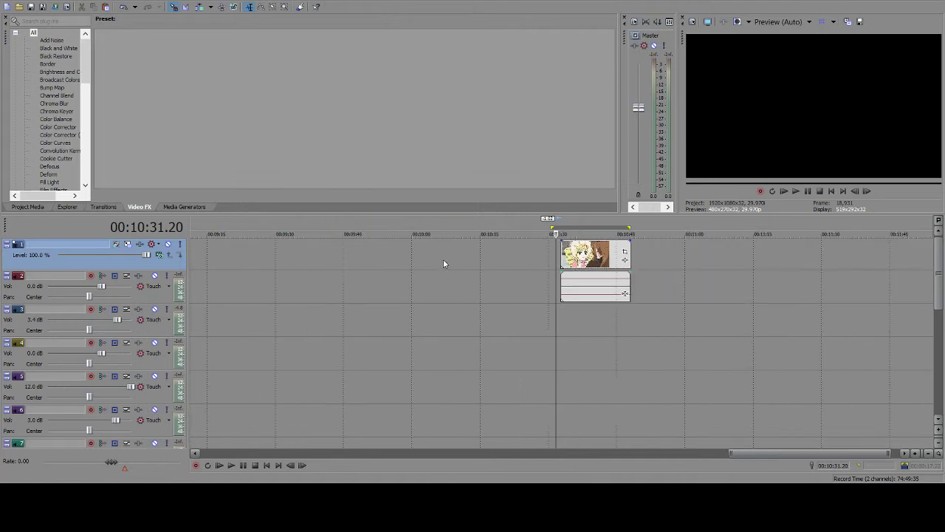
left_click(414, 254)
scroll(413, 254, "up", 6)
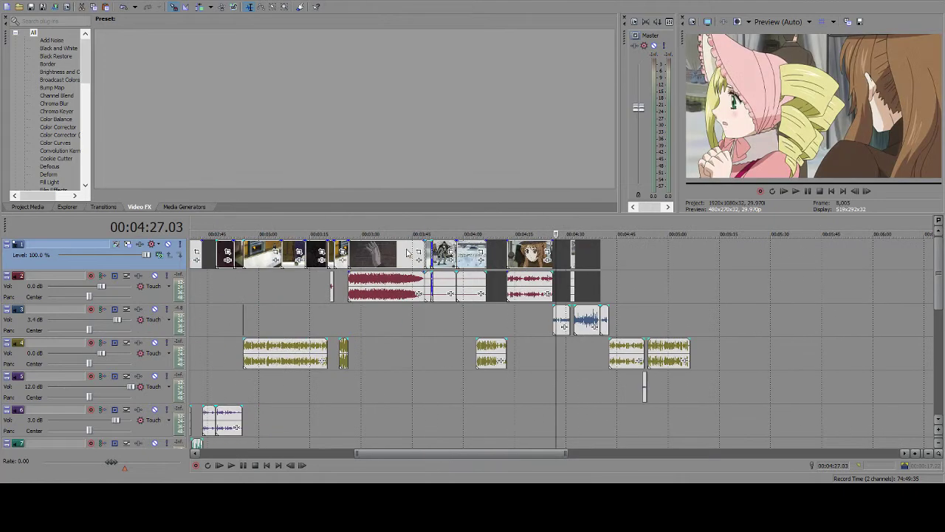
scroll(587, 253, "up", 5)
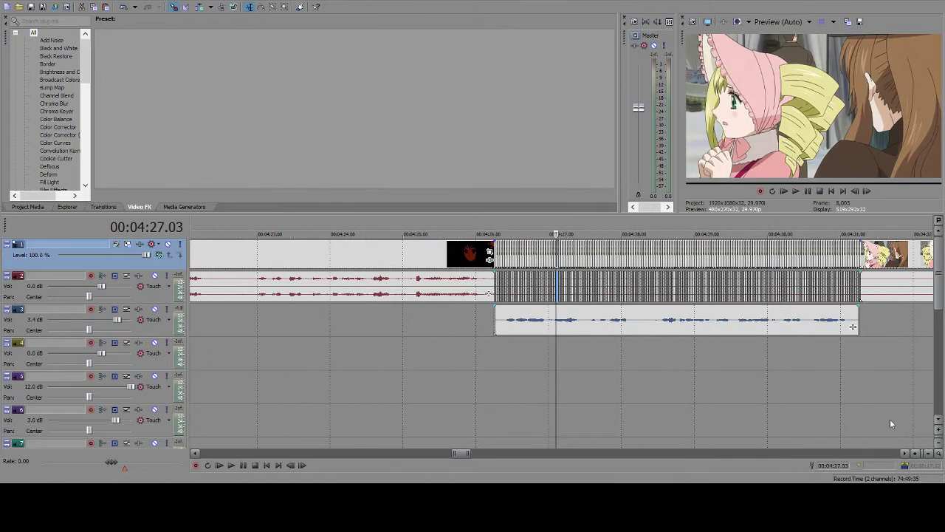
scroll(911, 453, "right", 5)
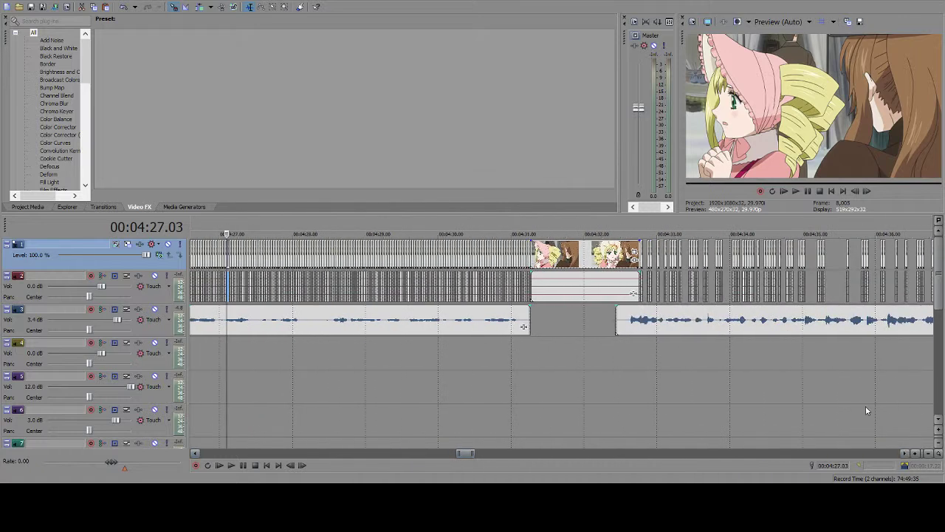
left_click(642, 256)
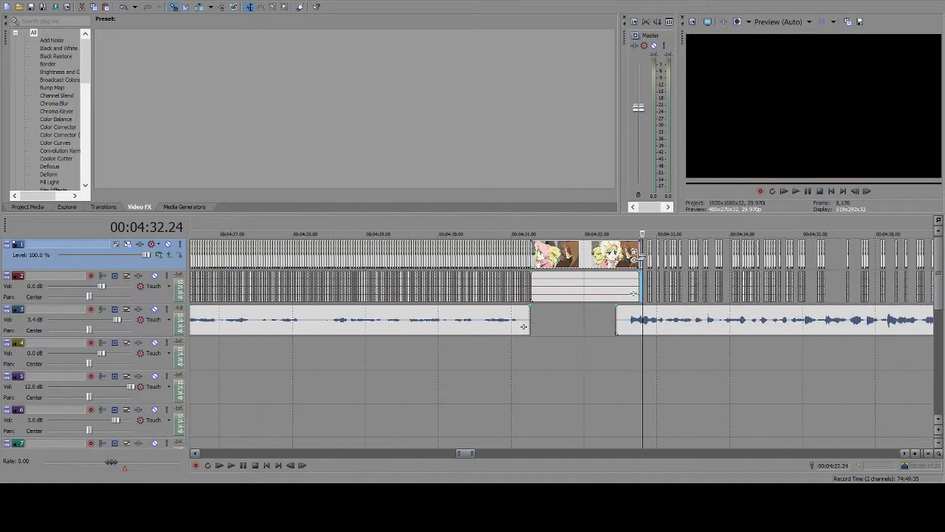
scroll(641, 256, "up", 2)
key("Right")
key("Right")
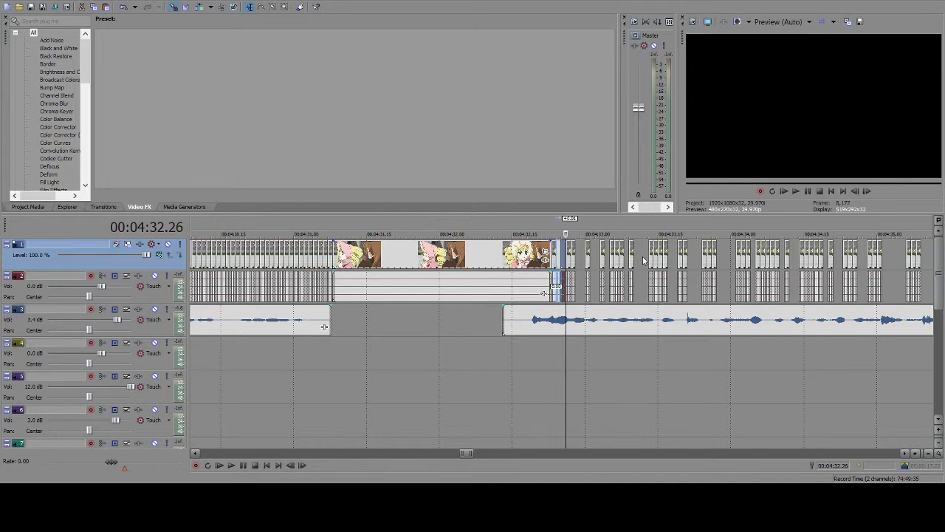
- Paste the same mouth frame into the empty gaps between the existing frames from 00:04:32.26 to 00:04:33.05
key("Right")
key("Right")
key("Right")
key("Right")
key("Right")
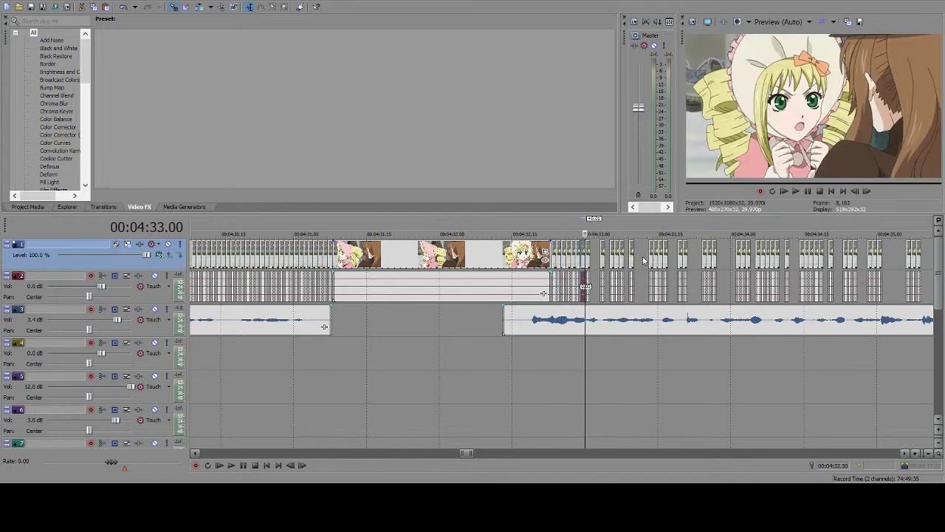
key("Right")
key("Right")
key("Right")
key("Right")
key("Right")
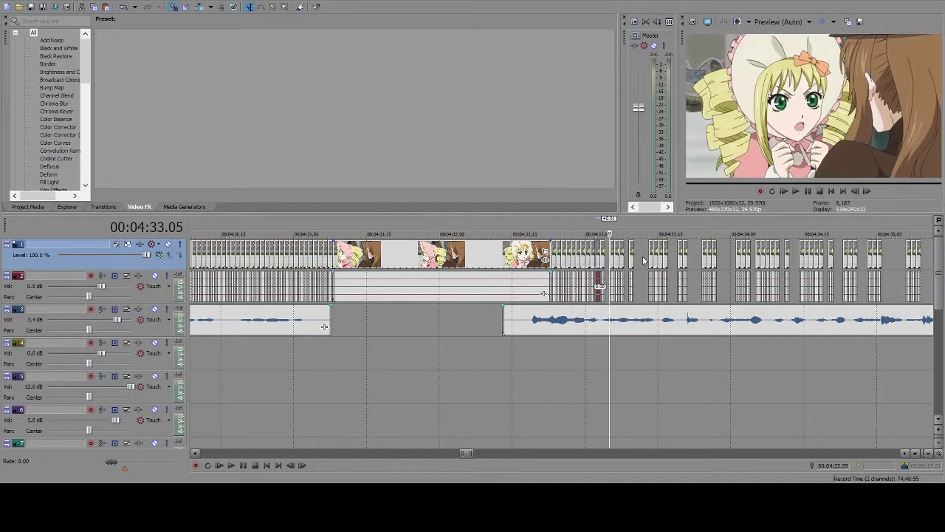
- Fill the remaining gaps between 00:04:33.05 and 00:04:33.18 with the copied mouth frame
key("Right")
key("Right")
key("Right")
key("Right")
key("Right")
key("Right")
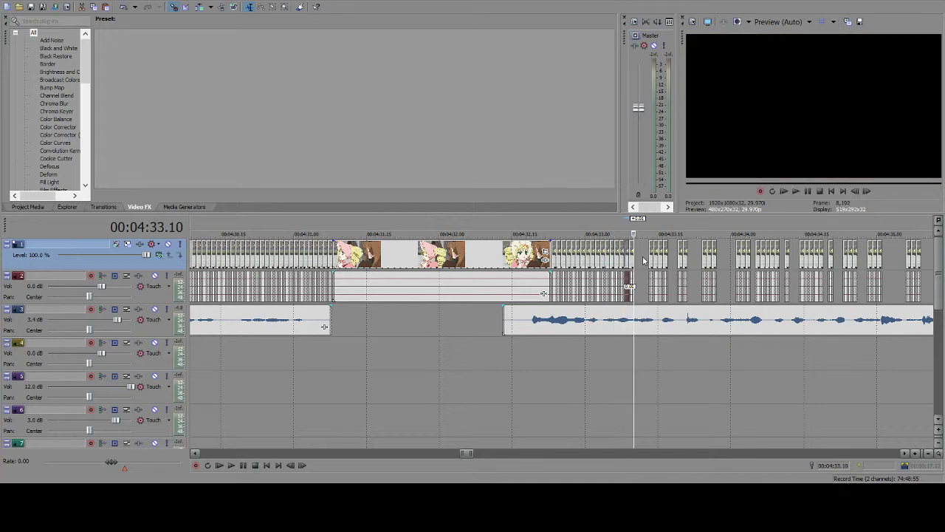
key("Right")
key("Right")
key("Right")
key("Right")
key("Right")
key("Right")
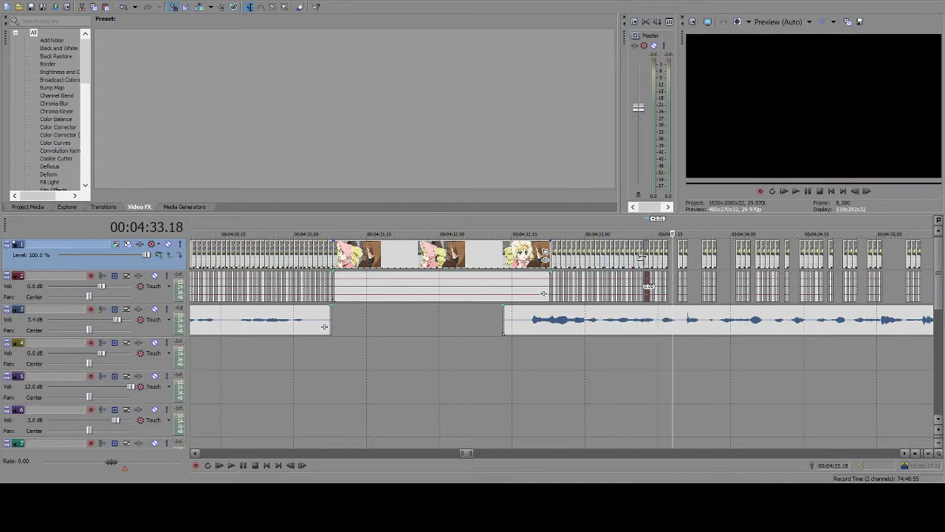
- Fill the gaps around the existing frame groups between 00:04:33.18 and 00:04:34.01 with the copied mouth frame
key("Right")
key("Right")
key("Right")
key("Right")
key("Right")
key("Right")
key("Right")
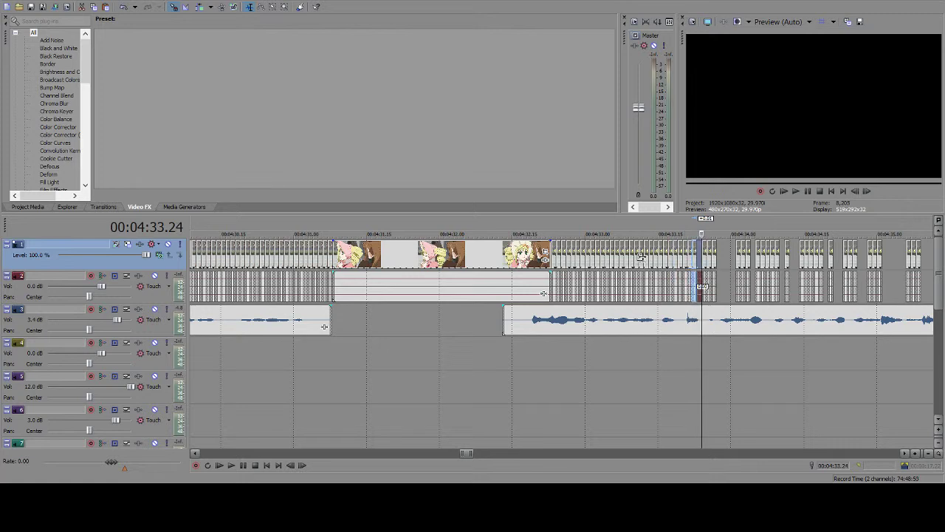
key("Right")
key("Right")
key("Right")
key("Right")
key("Right")
key("Right")
key("Right")
key("Right")
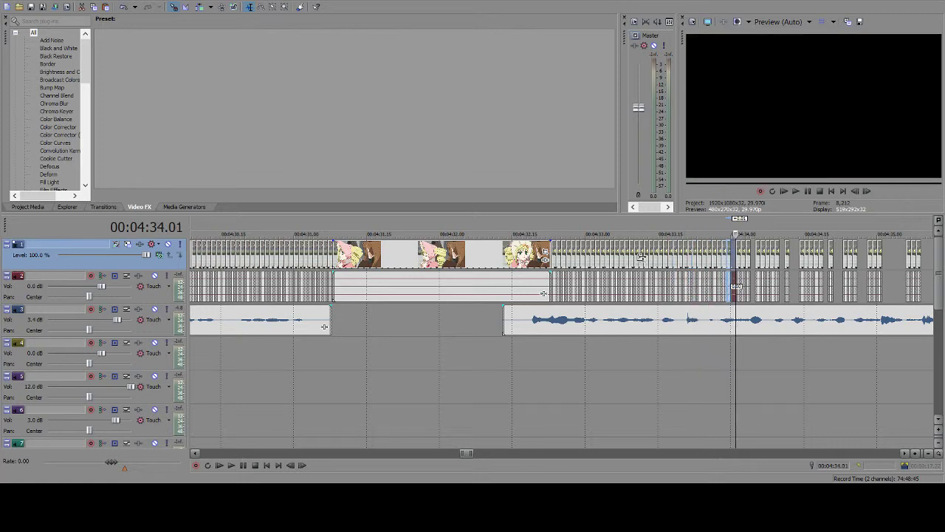
- Paste the mouth frame into every empty gap from 00:04:34.01 to 00:04:34.14
key("Right")
key("Right")
key("Right")
key("Right")
key("Right")
key("Right")
key("Right")
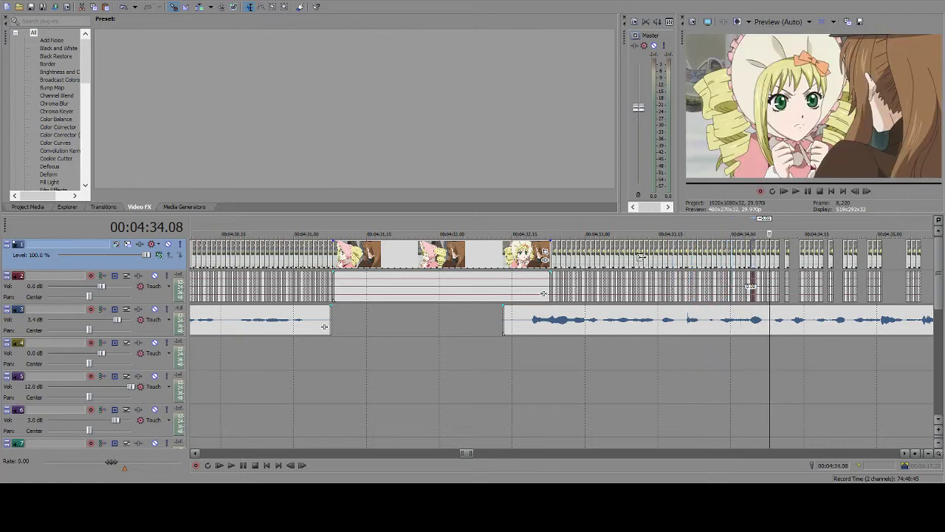
key("Right")
key("Right")
key("Right")
key("Right")
key("Right")
key("Right")
key("Right")
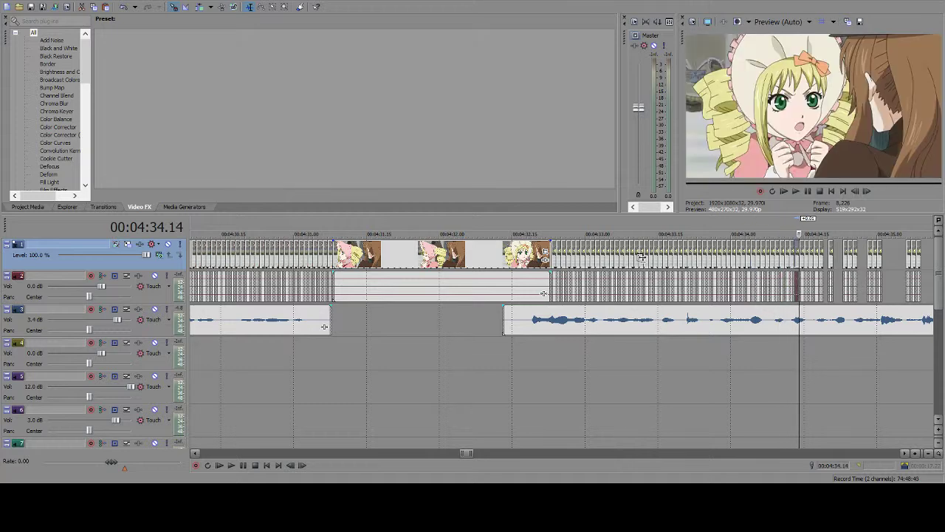
- Close the gaps between the frame groups from 00:04:34.14 to 00:04:34.26 with the copied mouth frame
key("Right")
key("Right")
key("Right")
key("Right")
key("Right")
key("Right")
key("Right")
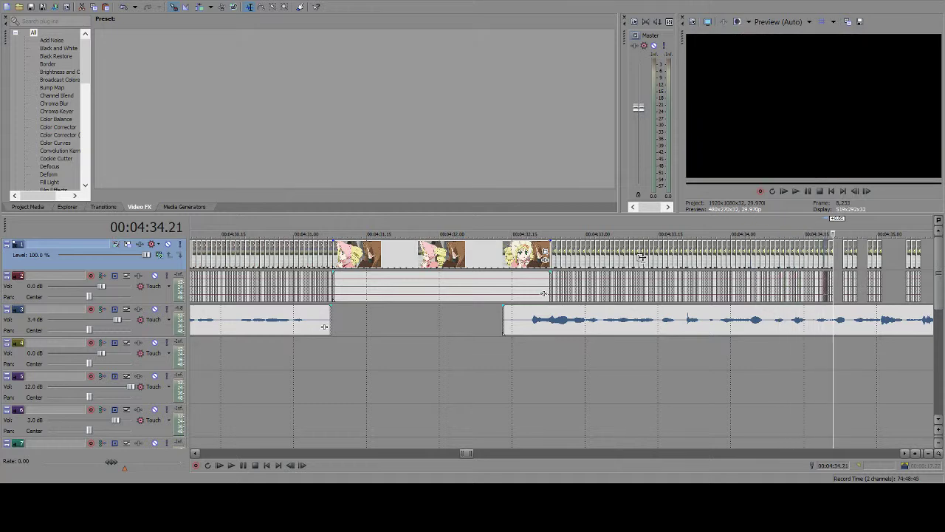
key("Right")
key("Right")
key("Right")
key("Left")
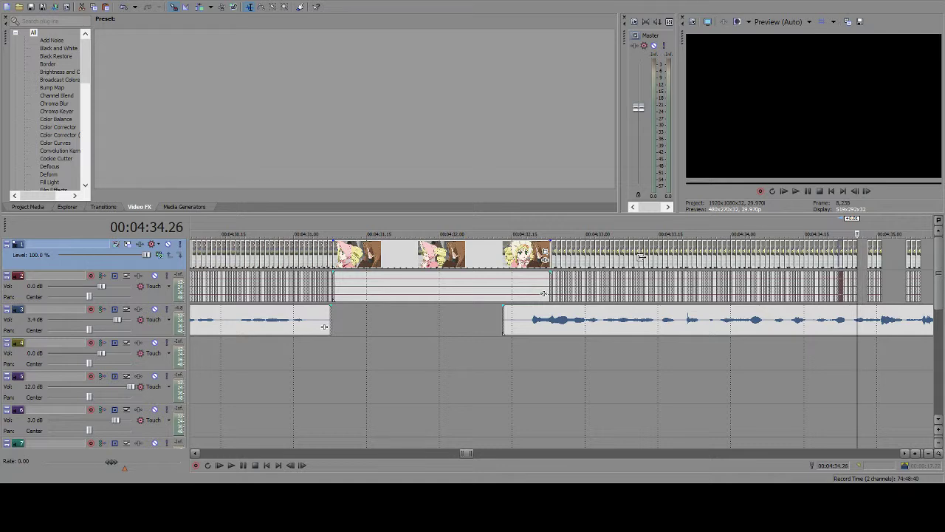
- Fill the gaps from 00:04:34.26 to 00:04:35.09 with the copied mouth frame
key("Right")
key("Right")
key("Right")
key("Right")
key("Right")
key("Right")
key("Right")
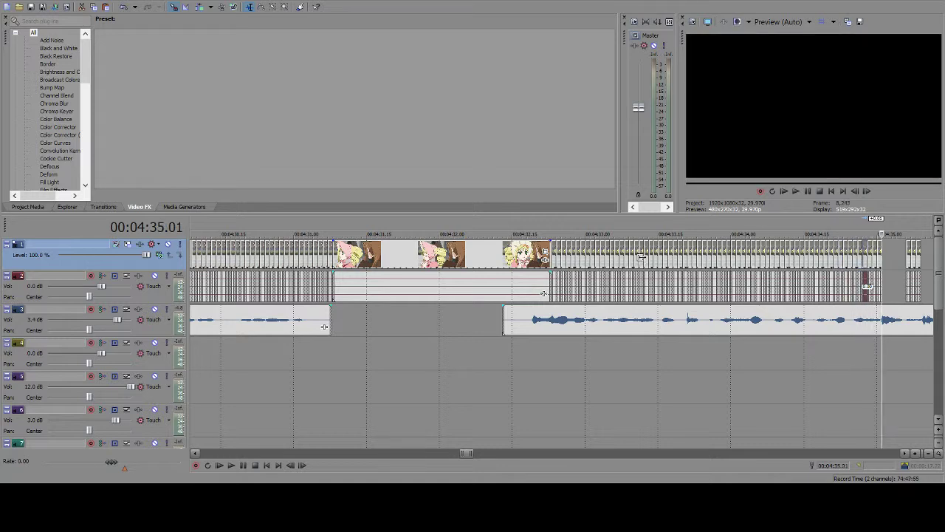
key("Right")
key("Right")
key("Right")
key("Right")
key("Right")
key("Right")
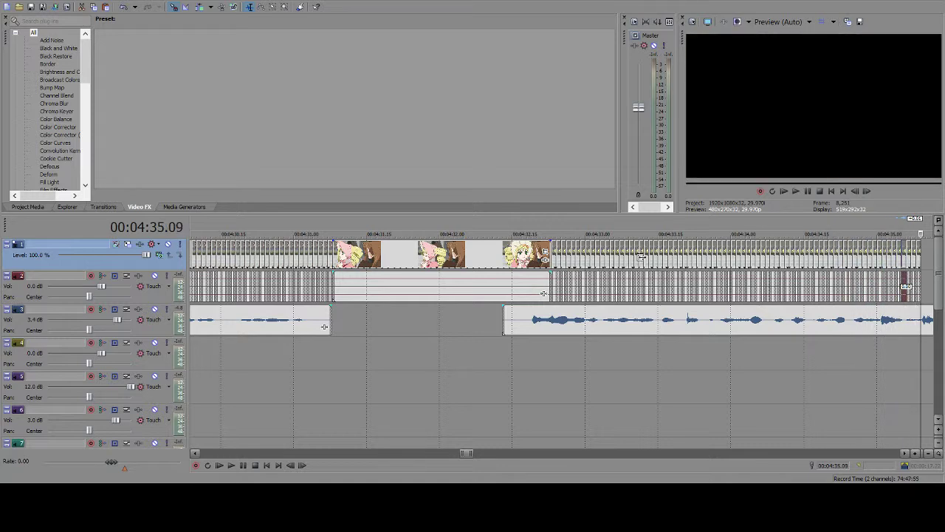
- Paste adjoining copies of the mouth frame into the gap between 00:04:35.09 and 00:04:35.16
key("Right")
key("Right")
key("Right")
key("Right")
key("Right")
key("Right")
key("Right")
key("Right")
key("Right")
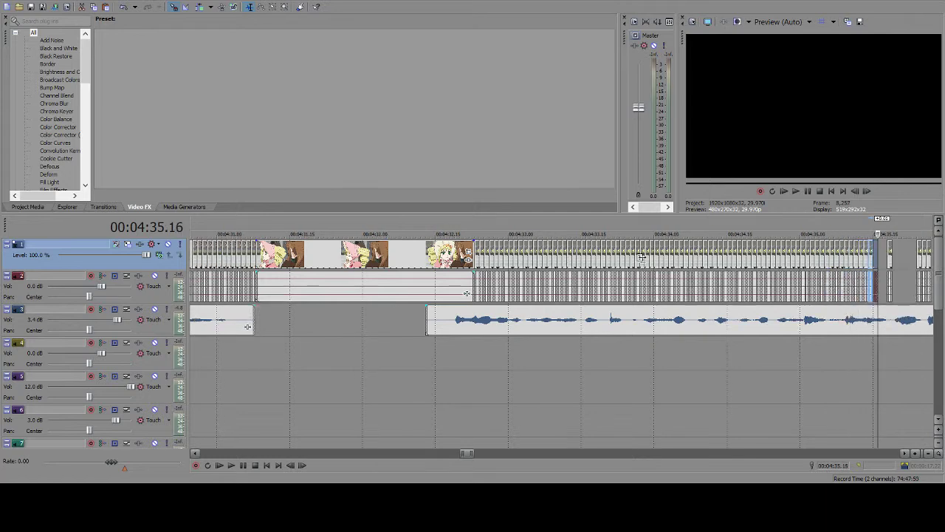
- Fill the gaps around the single frames between 00:04:35.16 and 00:04:35.27 with the copied mouth frame
key("Right")
key("Right")
key("Right")
key("Right")
key("Right")
key("Right")
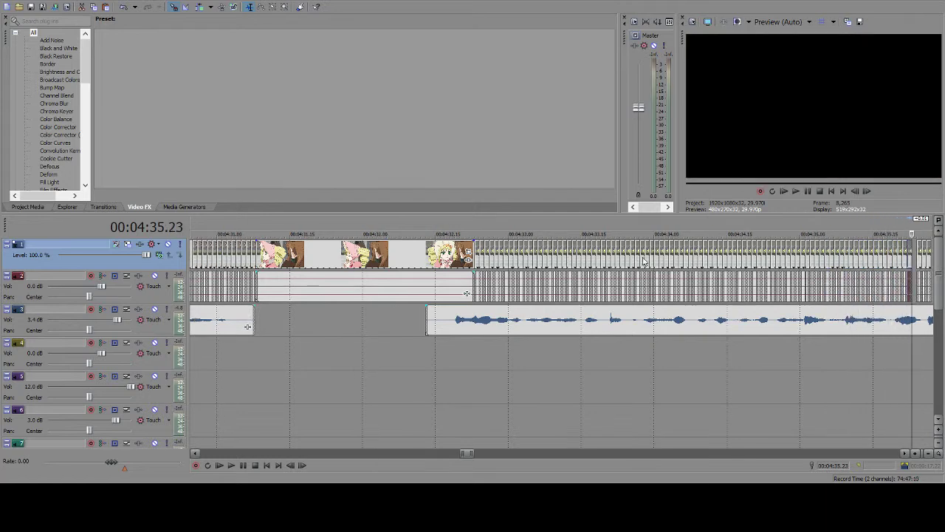
key("Right")
key("Right")
key("Right")
key("Right")
key("Right")
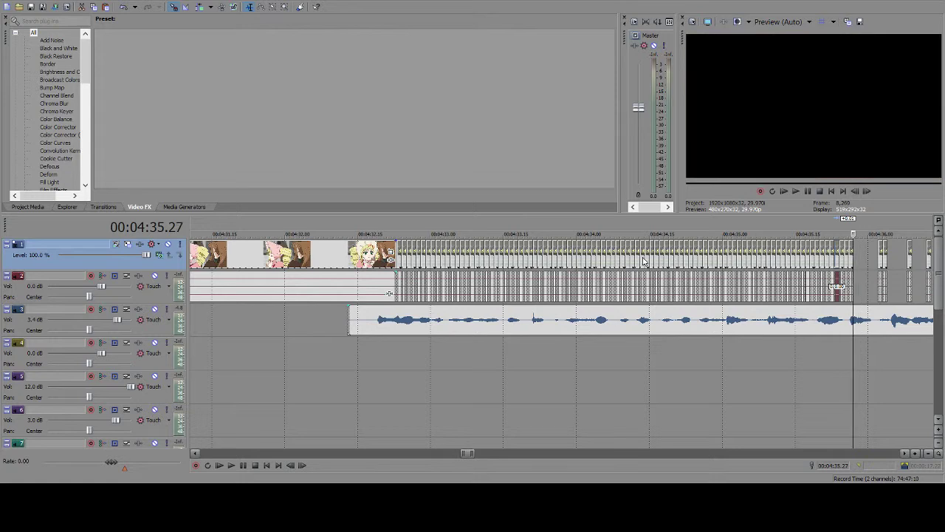
- Fill the gaps between the mouth frames from 00:04:35.27 to 00:04:36.05 with the copied frame
key("Right")
key("Right")
key("Right")
key("Right")
key("Right")
key("Right")
key("Right")
key("Right")
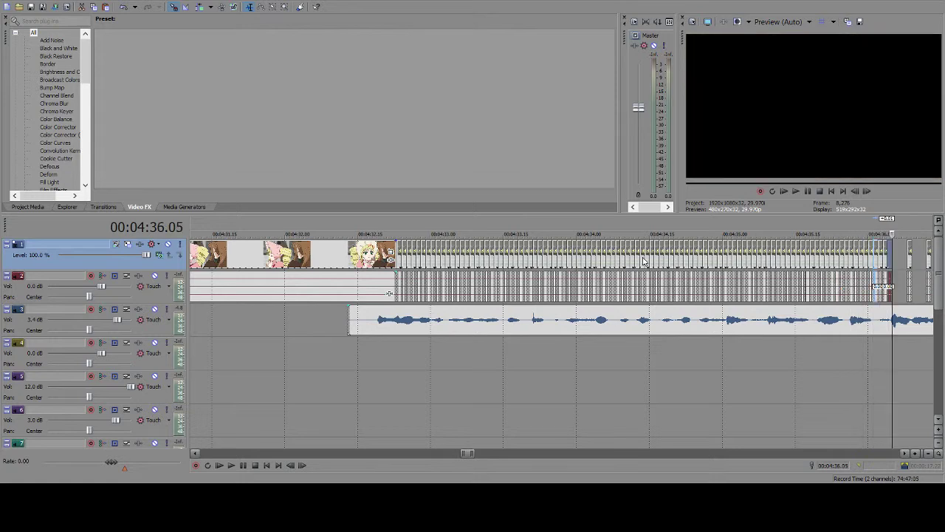
- Paste the copied mouth frame into the gaps from 00:04:36.05 to 00:04:36.11
key("Right")
key("Right")
key("Right")
key("Right")
key("Right")
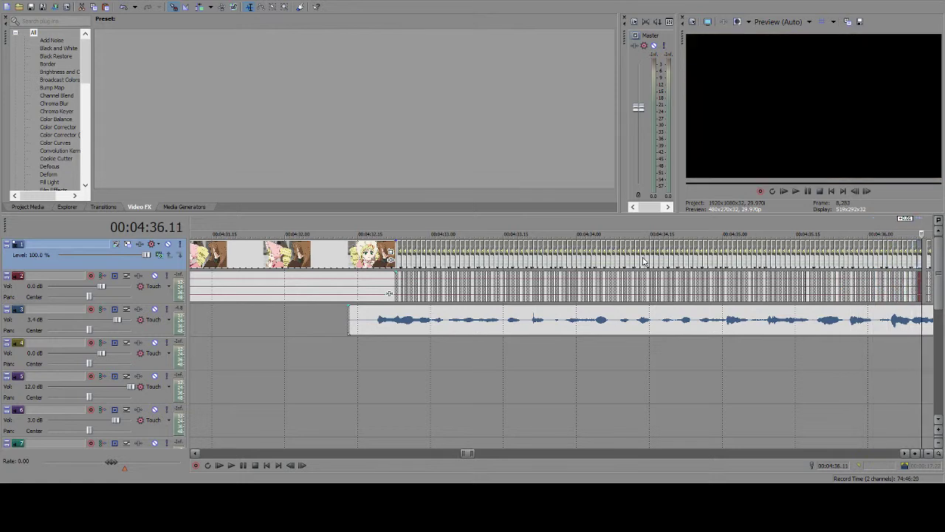
- Close the gap after 00:04:36.11 with the copied mouth frame, continuing up to 00:04:36.16
key("Right")
key("Right")
key("Right")
key("Right")
key("Right")
key("Right")
key("Right")
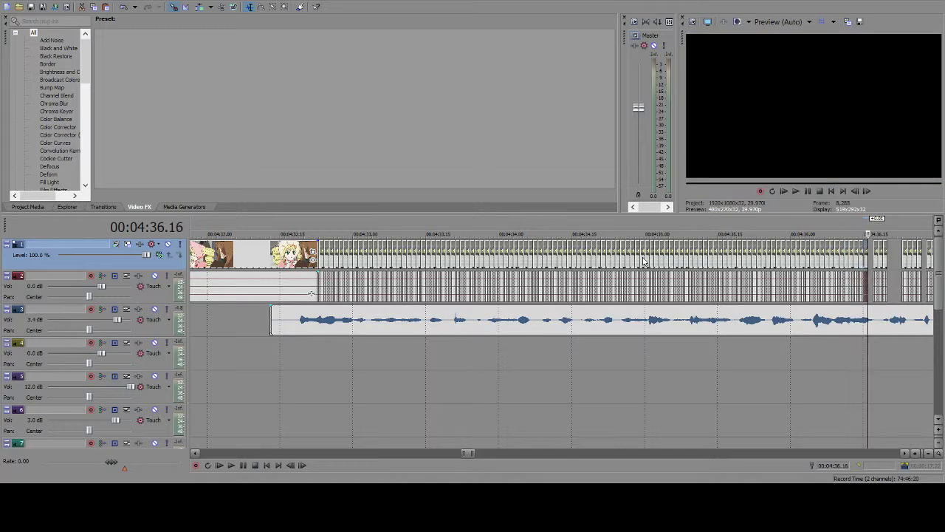
- Fill the gap between the frame groups from 00:04:36.16 to 00:04:36.24 with the copied mouth frame
key("Right")
key("Right")
key("Right")
key("Right")
key("Right")
key("Right")
key("Right")
key("Right")
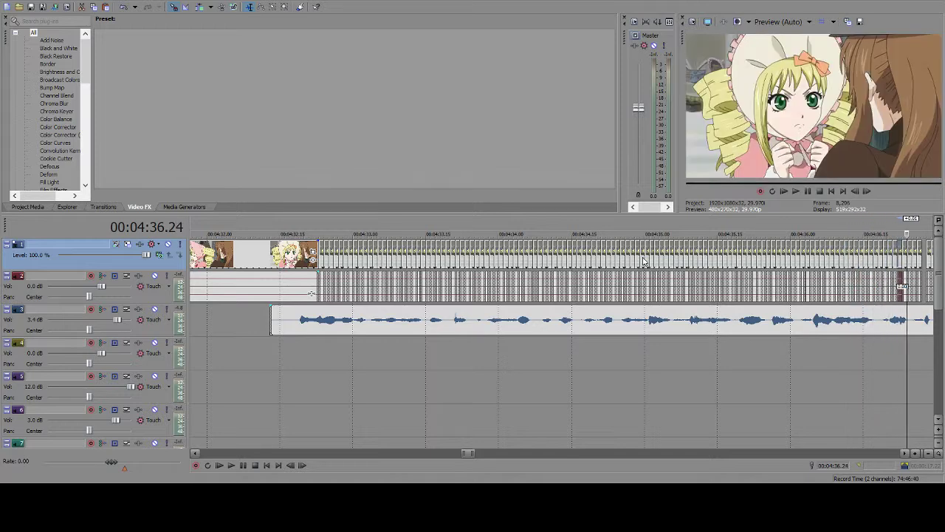
- Paste the copied mouth frame into the gaps between 00:04:36.24 and 00:04:37.07
key("Right")
key("Right")
key("Right")
key("Right")
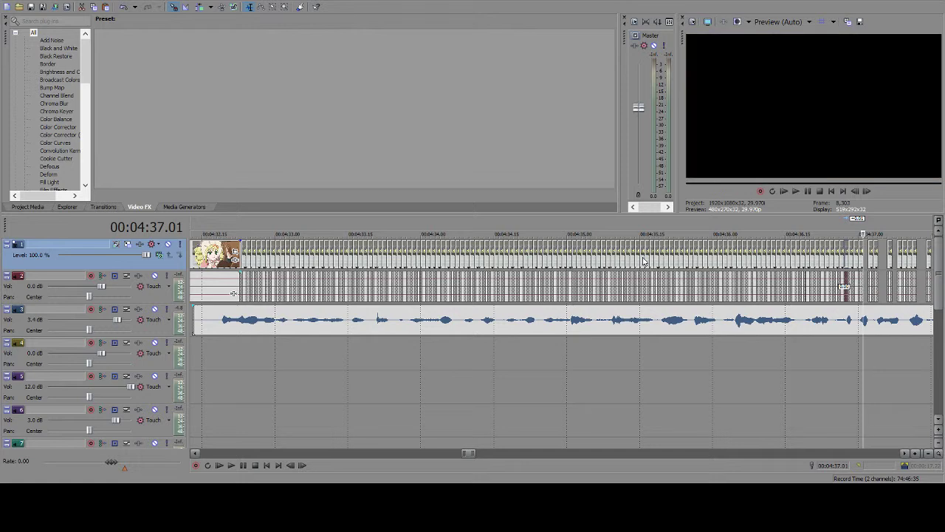
key("Right")
key("Right")
key("Right")
key("Right")
key("Right")
key("Right")
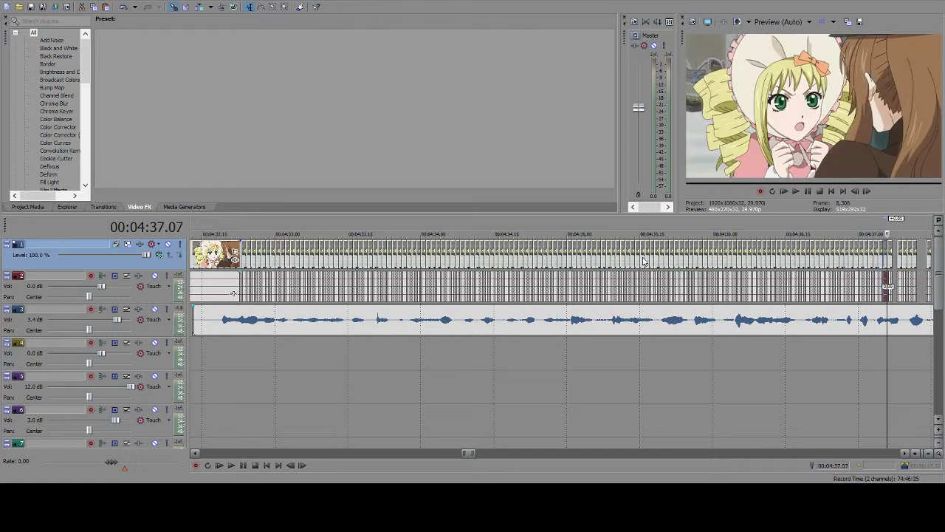
- Close the short gap between 00:04:37.07 and 00:04:37.12 with the copied mouth frame
key("Right")
key("Right")
key("Right")
key("Right")
key("Right")
key("Right")
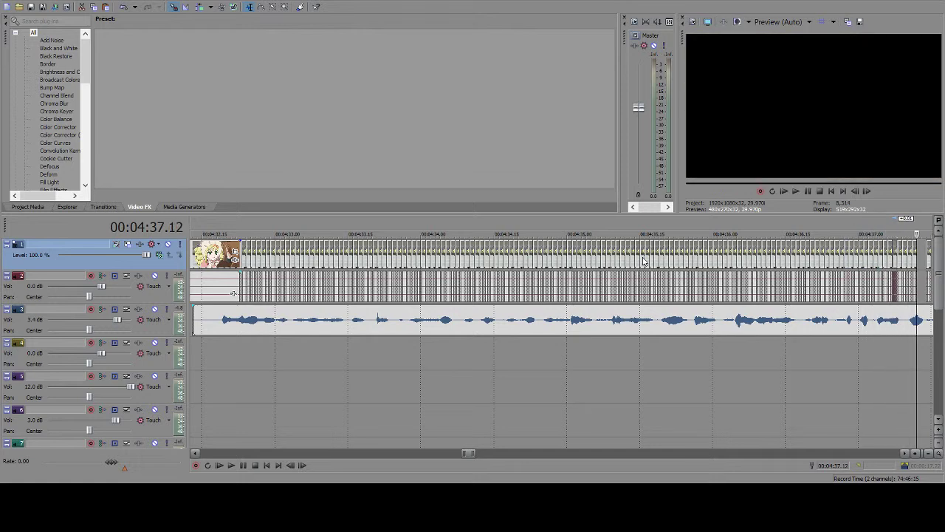
- Fill the gap following 00:04:37.12 with the copied mouth frame, up to 00:04:37.16
key("Right")
key("Right")
key("Right")
key("Right")
key("Right")
key("Right")
key("Right")
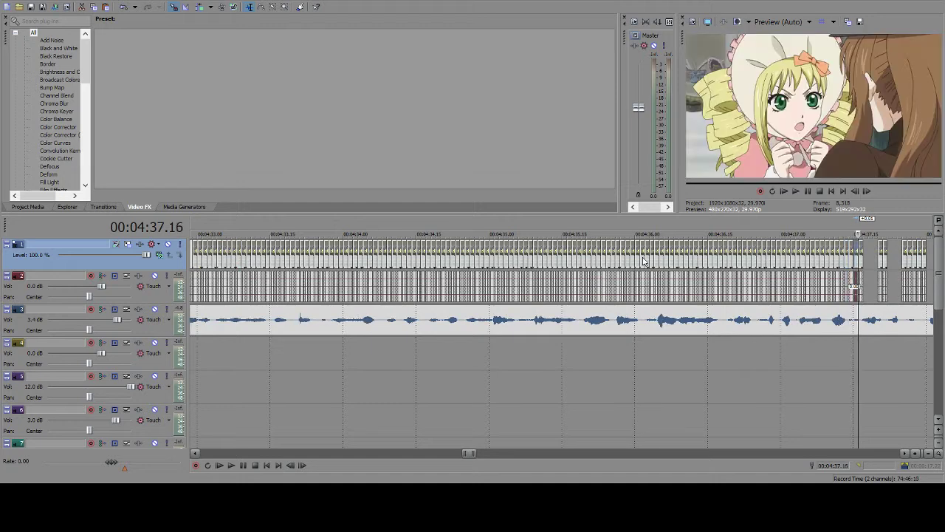
- Paste adjoining copies of the mouth frame into the gap between 00:04:37.16 and 00:04:37.23
key("Right")
key("Right")
key("Right")
key("Right")
key("Right")
key("Right")
key("Right")
key("Right")
key("Right")
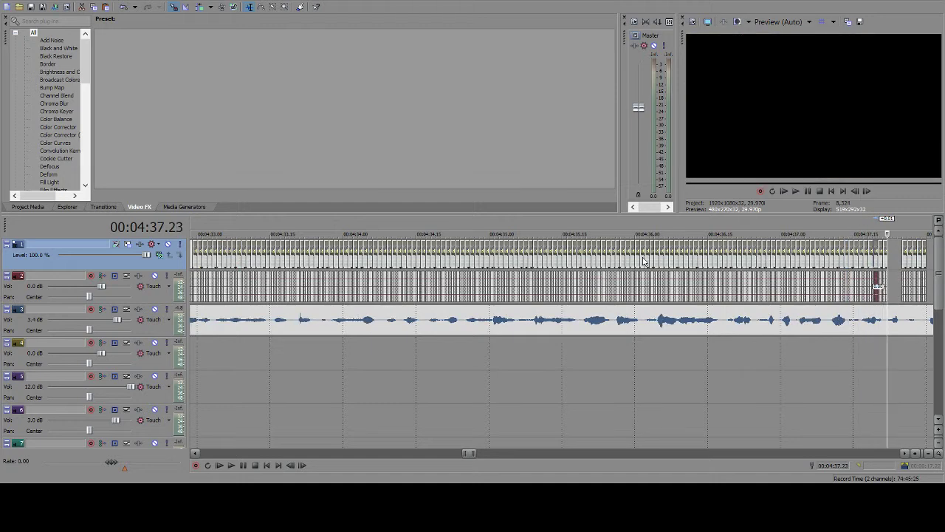
- Fill the gaps between the frame groups from 00:04:37.23 to 00:04:38.10 with the copied mouth frame
key("Right")
key("Right")
key("Right")
key("Right")
key("Right")
key("Right")
key("Right")
key("Right")
key("Right")
key("Right")
key("Right")
key("Right")
key("Right")
key("Right")
key("Right")
key("Right")
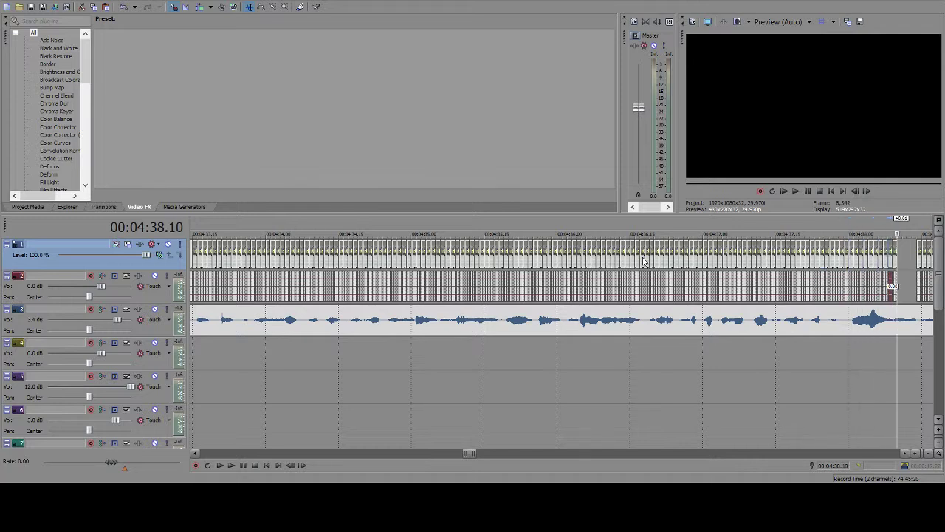
- Close the gap after 00:04:38.10 with copies of the mouth frame and continue to 00:04:38.19
key("Right")
key("Right")
key("Right")
key("Right")
key("Right")
key("Right")
key("Right")
key("Right")
key("Right")
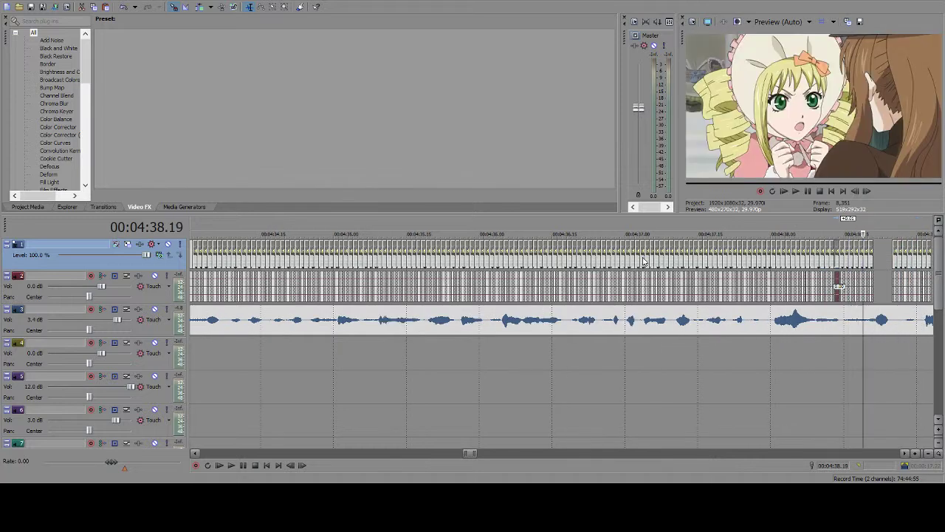
- Paste adjoining copies of the mouth frame into the gap between 00:04:38.19 and 00:04:38.26
key("Right")
key("Right")
key("Right")
key("Right")
key("Right")
key("Right")
key("Right")
key("Right")
key("Right")
key("Right")
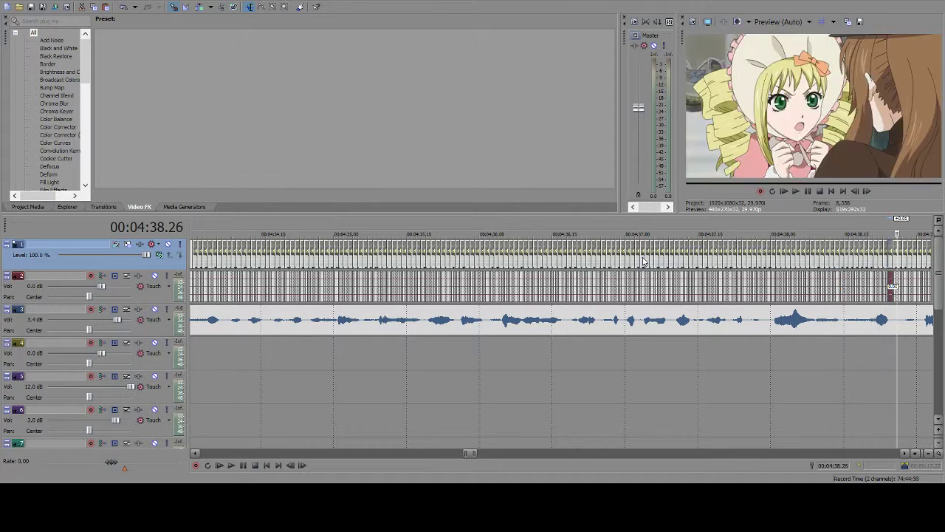
- Fill the remaining gaps from 00:04:38.26 through the one after 00:04:39.12 with the copied mouth frame
key("Right")
key("Right")
key("Right")
key("Right")
key("Right")
key("Right")
key("Right")
key("Right")
key("Right")
key("Right")
key("Right")
key("Right")
key("Right")
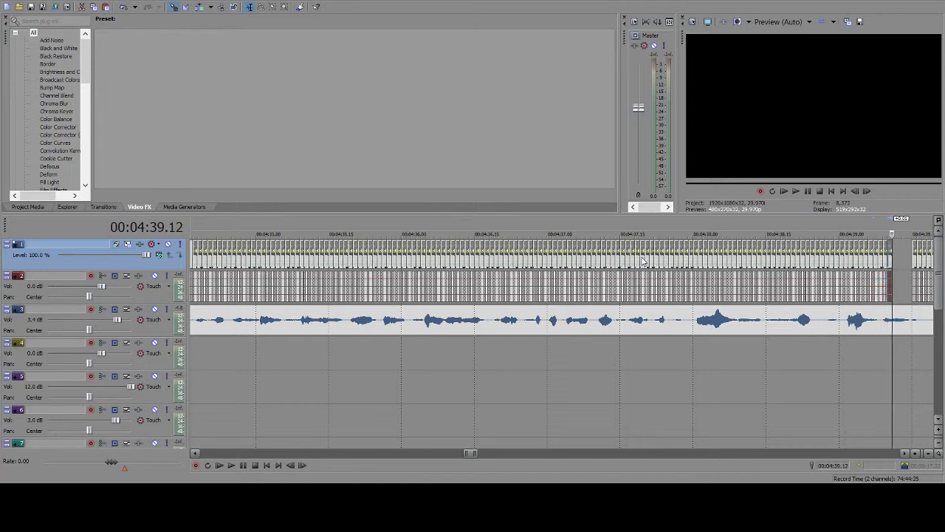
key("Right")
key("Right")
- Move the playhead back to 00:04:31.13, ahead of the voice clip, and play the lip-synced section through to 00:04:39.28
key("Left")
key("Left")
key("Left")
key("Left")
key("Left")
key("Left")
key("Left")
key("Left")
key("Left")
key("Left")
key("Left")
key("Left")
key("Left")
key("Left")
key("Left")
key("Left")
key("Left")
key("Left")
key("Left")
key("Left")
key("Left")
key("Left")
key("Left")
key("Left")
key("Left")
key("Left")
key("Left")
key("Left")
key("Left")
key("Left")
key("Left")
key("Left")
key("Left")
key("Left")
key("Left")
key("Left")
key("Left")
key("Left")
key("Left")
key("Left")
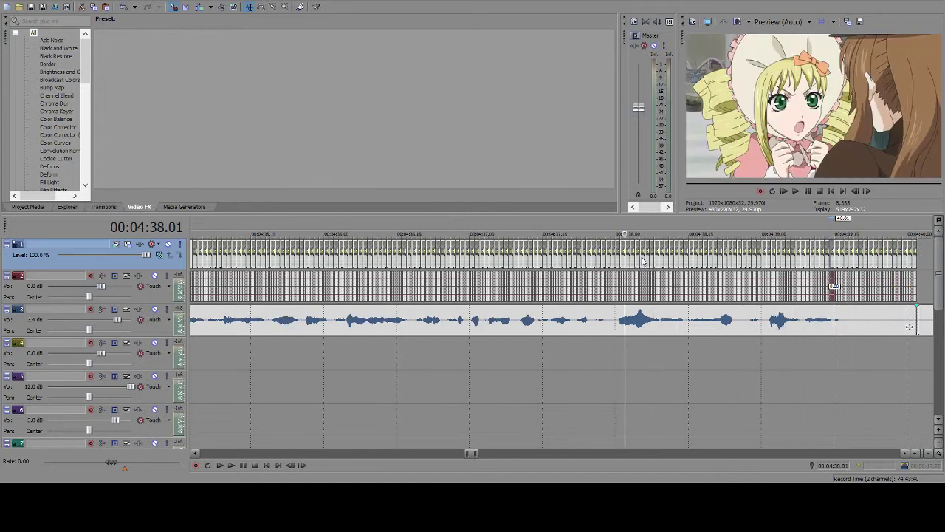
key("Left")
key("Left")
key("Left")
key("Left")
key("Left")
key("Left")
key("Left")
key("Left")
key("Left")
key("Left")
key("Left")
key("Left")
key("Left")
key("Left")
key("Left")
key("Left")
key("Left")
key("Left")
key("Left")
key("Left")
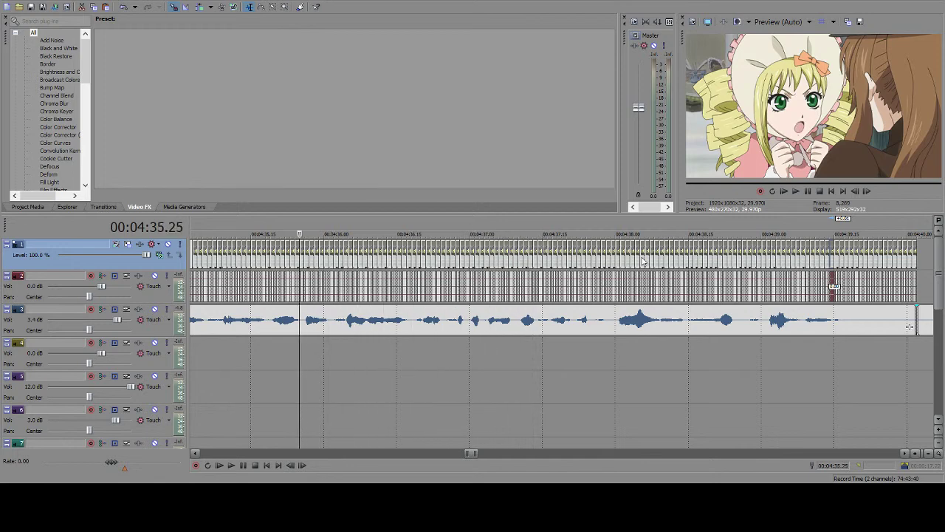
key("Left")
key("Left")
key("Left")
key("Left")
key("Left")
key("Left")
key("Left")
key("Left")
key("Left")
key("Left")
key("Left")
key("Left")
key("Left")
key("Left")
key("Left")
key("Left")
key("Left")
key("Left")
key("Left")
key("Left")
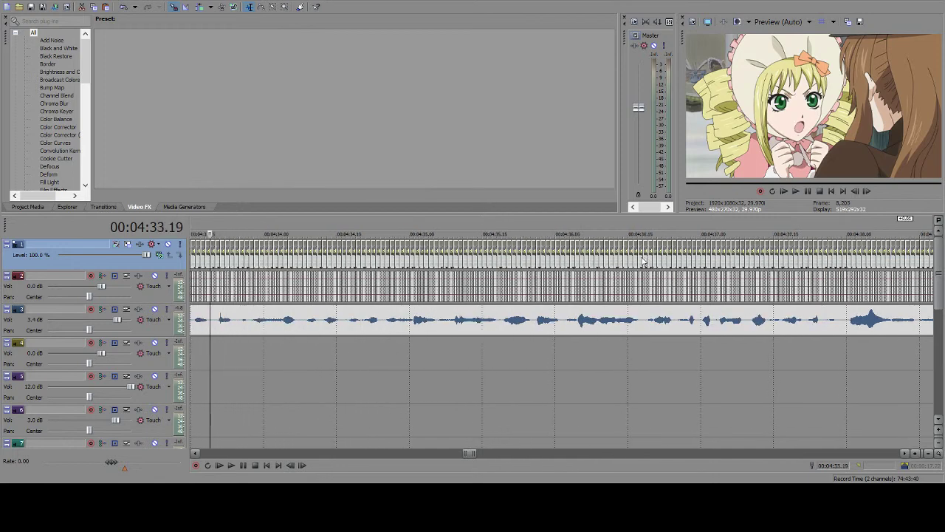
key("Left")
key("Left")
key("Left")
key("Left")
key("Left")
key("Left")
key("Left")
key("Left")
key("Left")
key("Left")
key("Left")
key("Left")
key("Left")
key("Left")
key("Left")
key("Left")
key("Left")
key("Left")
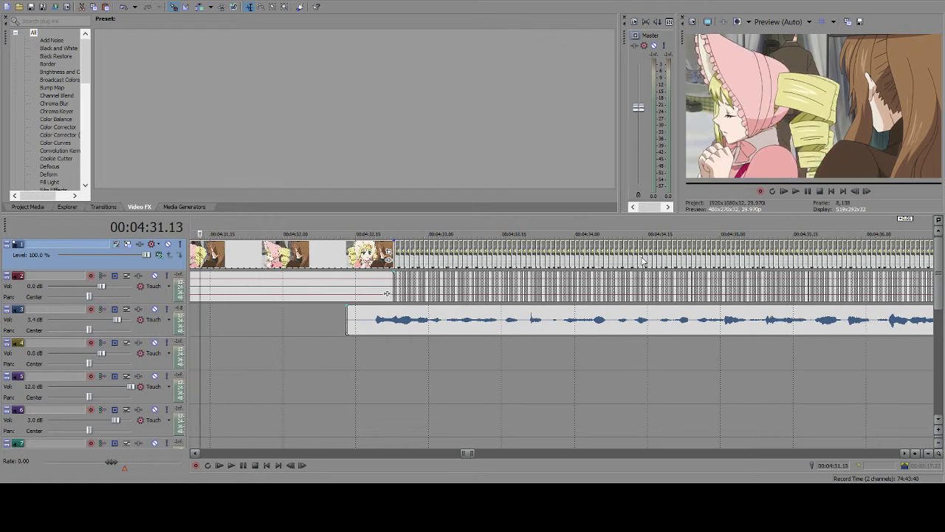
key("space")
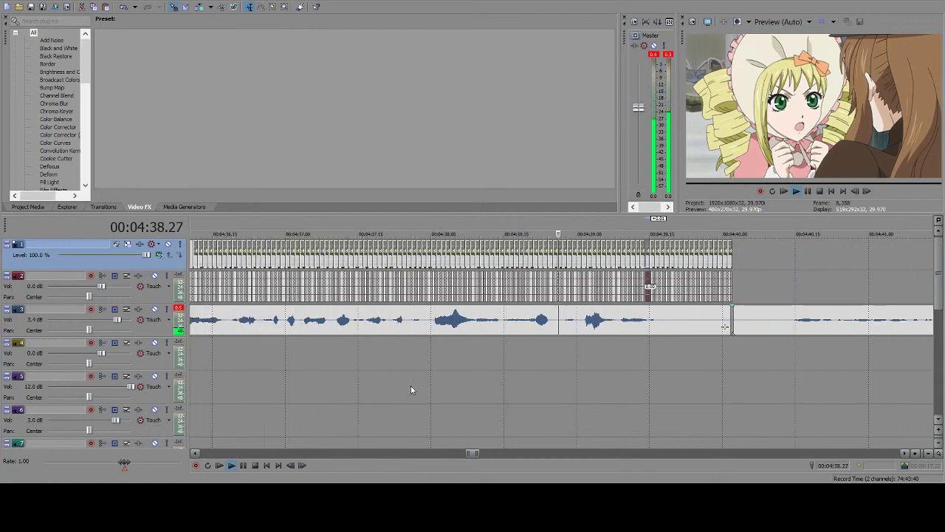
key("Return")
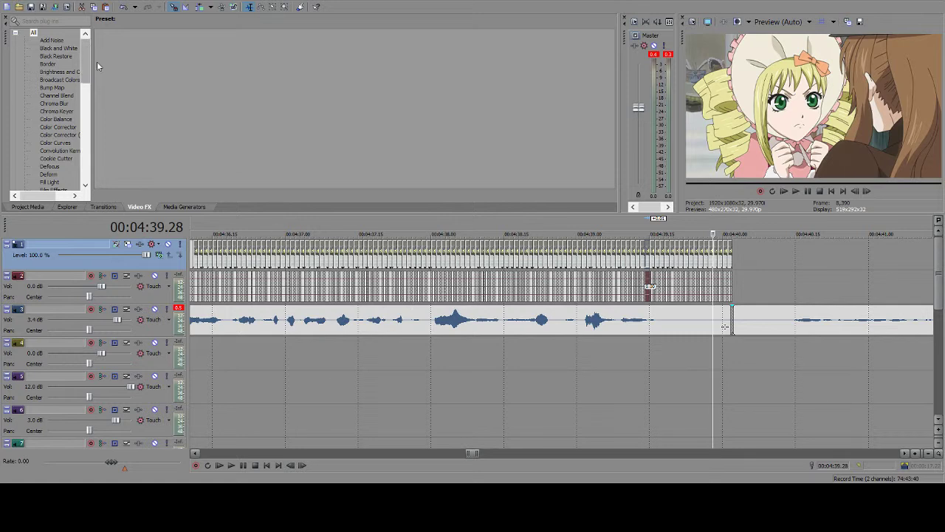
- Save the project with the completed mouth-frame sequence
left_click(31, 7)
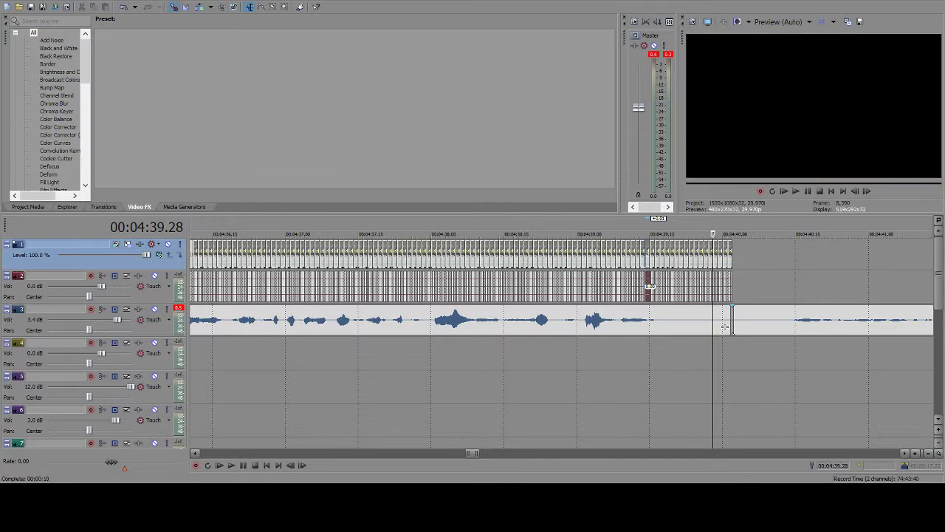
- Save a snapshot of the smiling brown-haired girl at 00:10:34.19 in the source clip as Image212.jpg
left_click(736, 252)
left_click(730, 253)
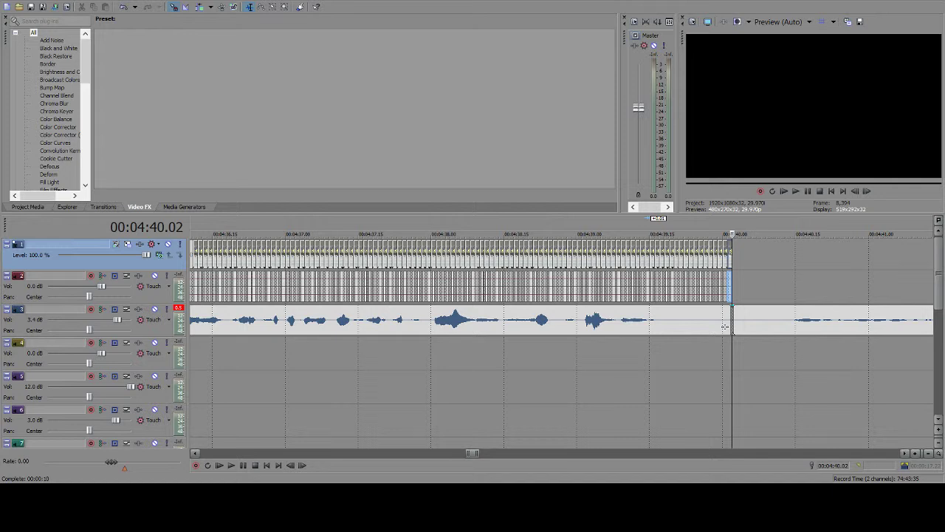
scroll(786, 269, "down", 8)
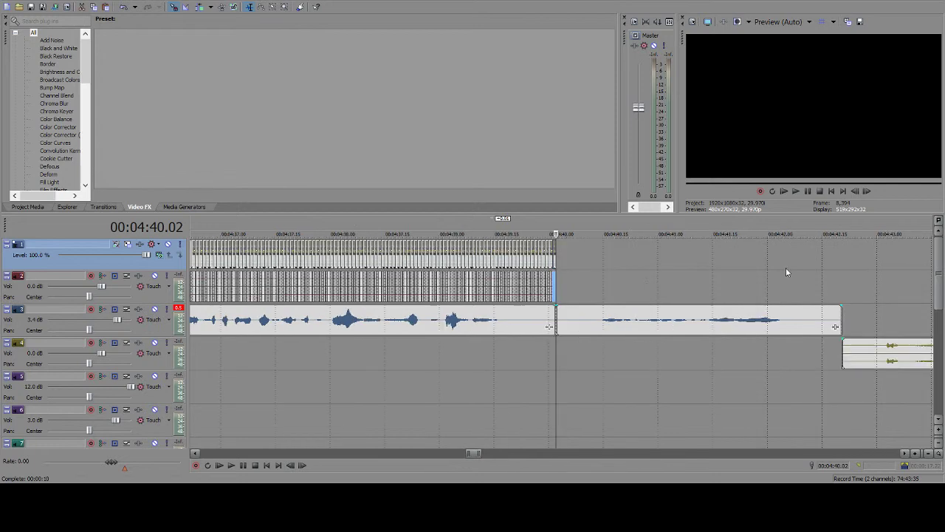
scroll(788, 266, "down", 8)
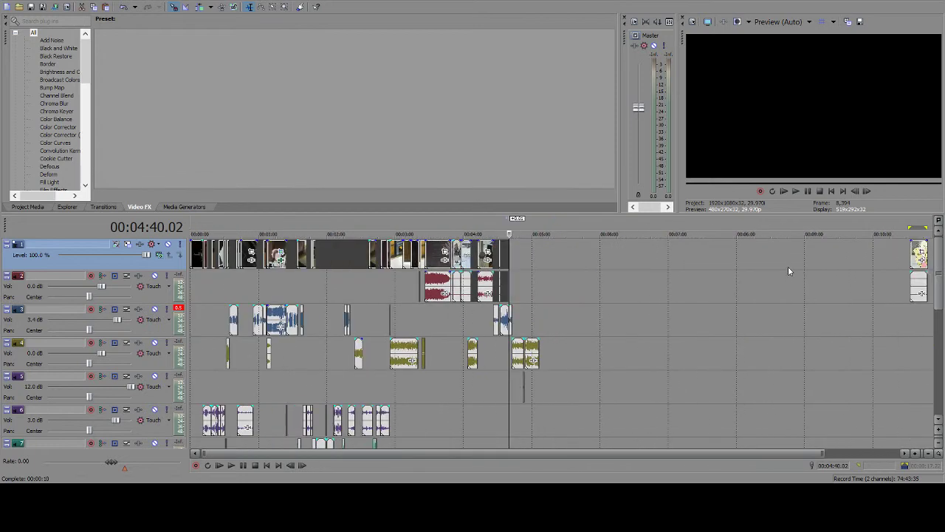
scroll(879, 259, "down", 3)
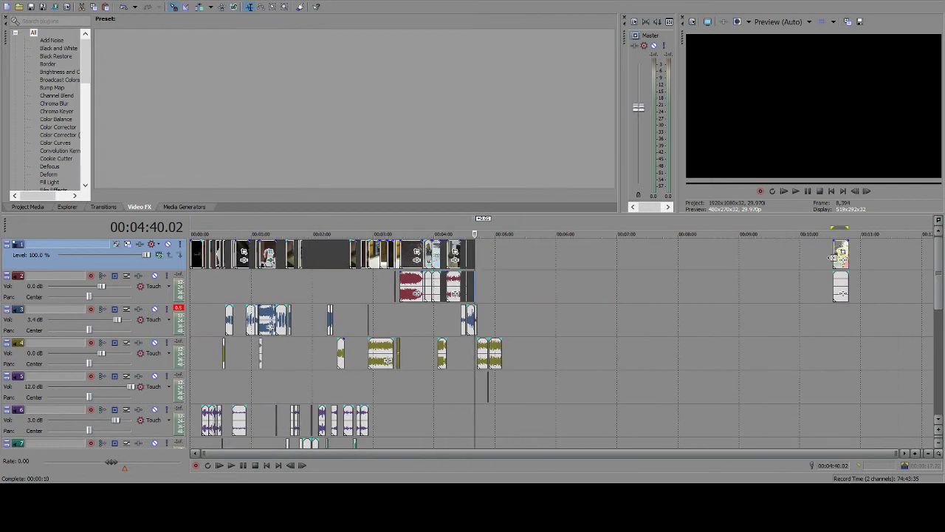
left_click(835, 260)
scroll(837, 264, "up", 5)
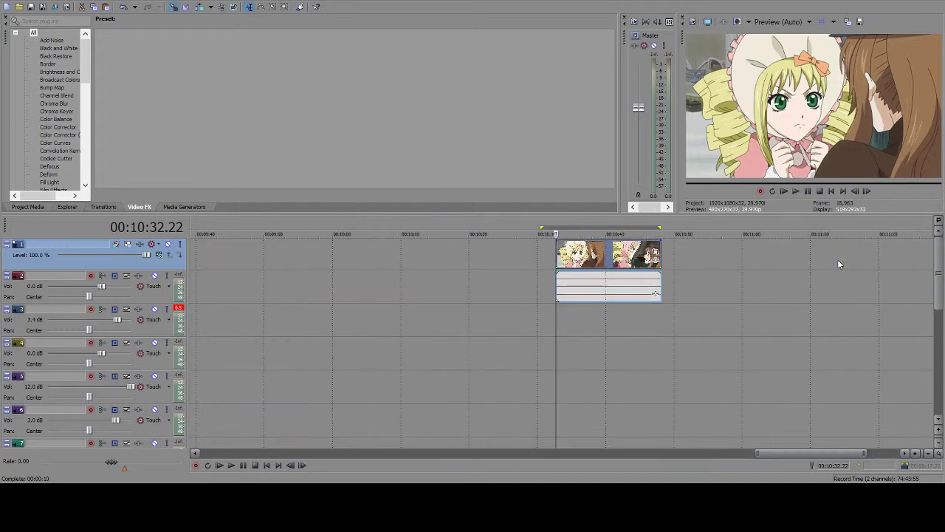
scroll(579, 266, "up", 2)
left_click(583, 258)
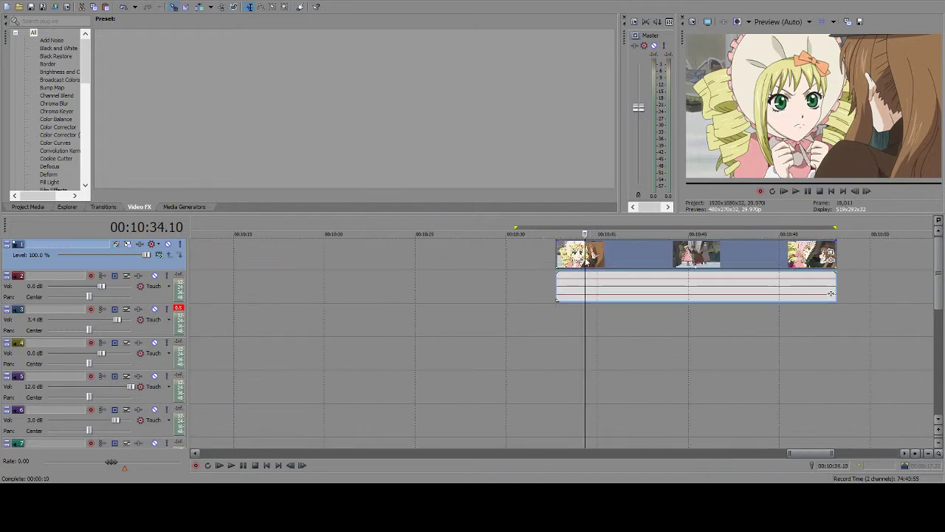
mouse_move(586, 255)
left_mouse_down()
mouse_move(561, 254)
mouse_move(590, 255)
left_mouse_up()
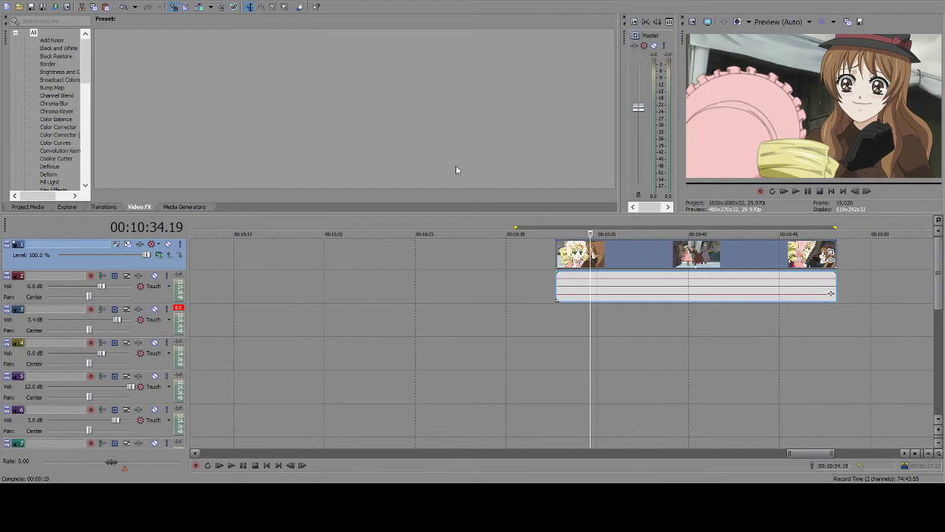
left_click(33, 207)
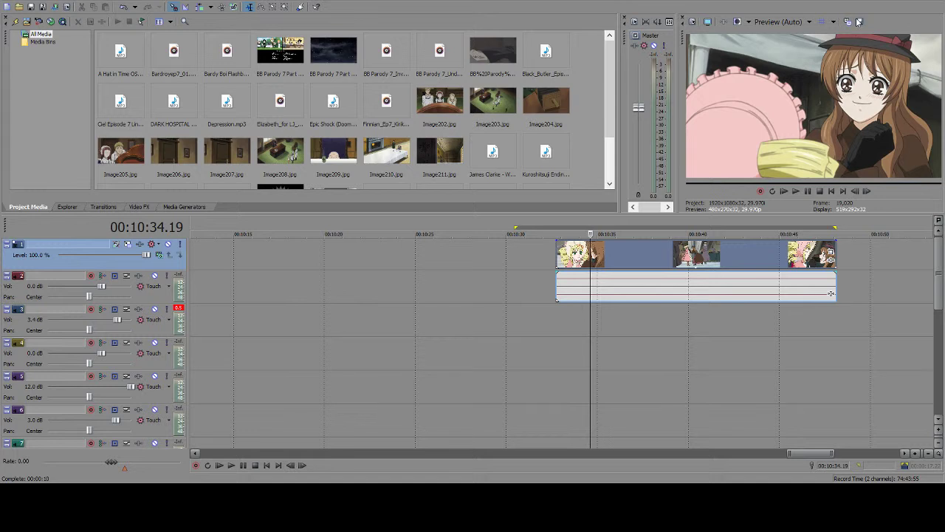
left_click(859, 23)
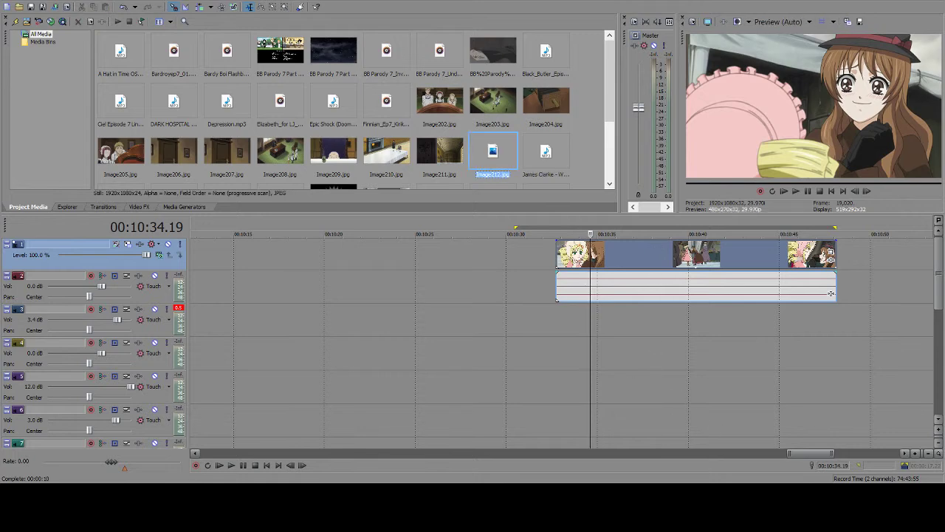
- Place the Image212.jpg still on the video track at 00:04:40.02, directly after the last edited event
left_click_drag(807, 458, 471, 388)
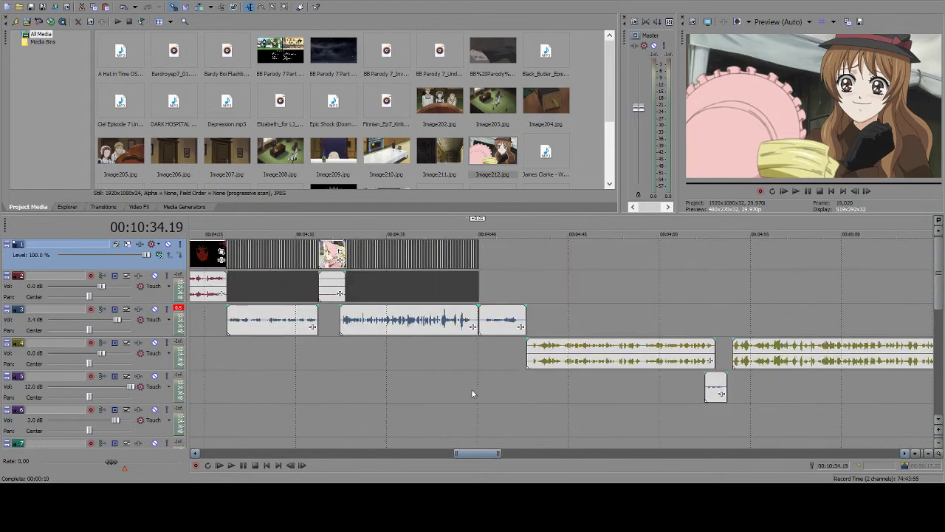
left_click(480, 317)
scroll(480, 317, "up", 10)
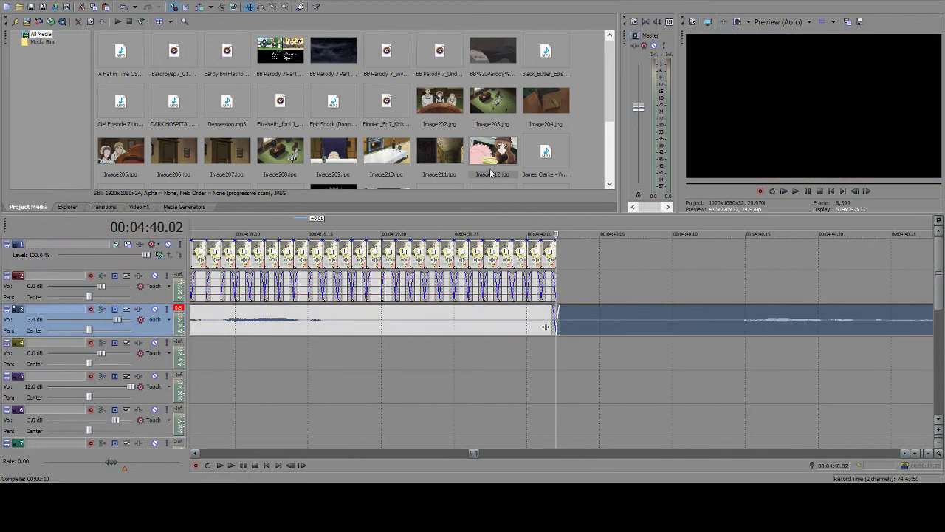
scroll(494, 150, "down", 3)
scroll(609, 271, "down", 5)
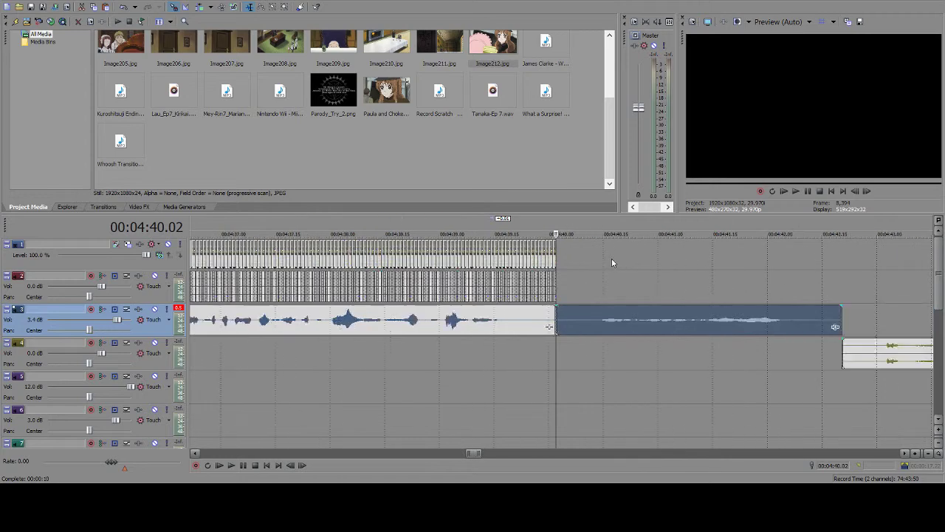
left_click_drag(509, 56, 567, 252)
left_click(583, 255)
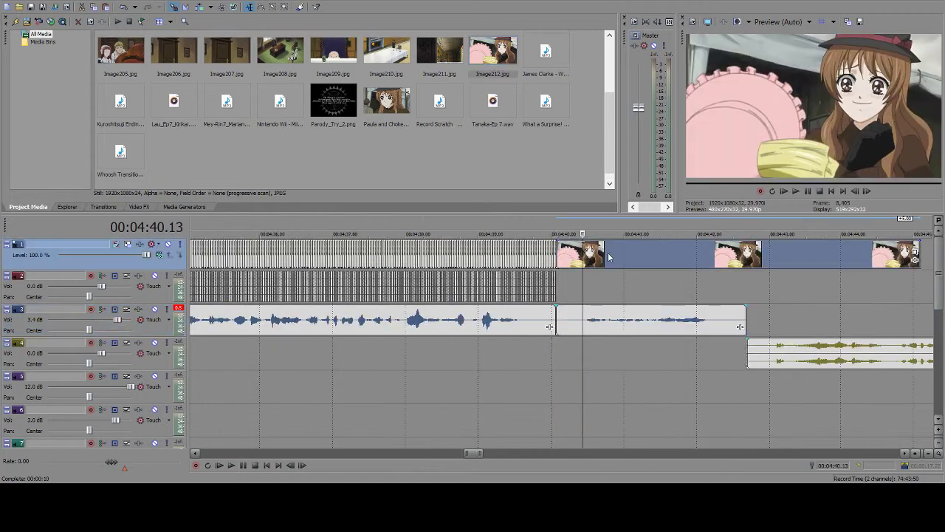
- Split the still at 00:04:42.20 where the voice line ends, delete the remainder and save the project
left_click(624, 255)
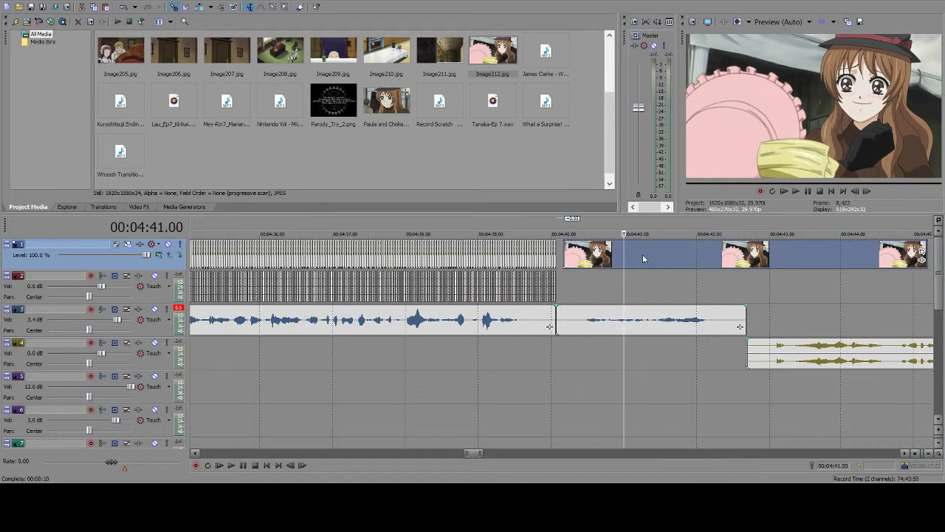
left_click(711, 258)
left_click(755, 262)
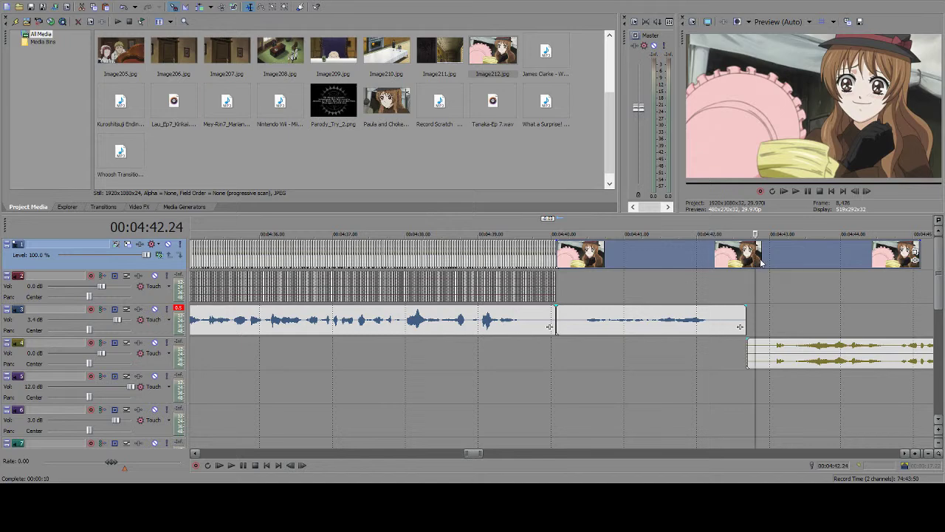
left_click(745, 259)
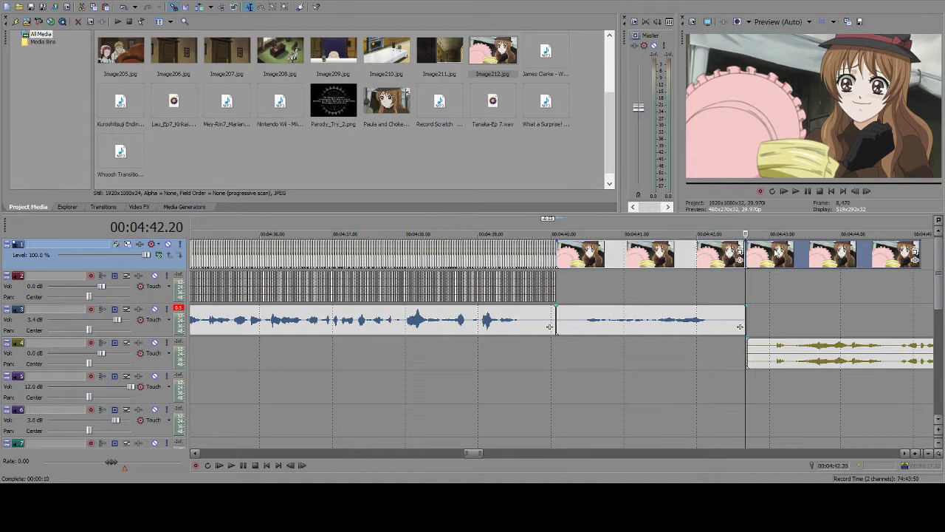
key("Delete")
scroll(785, 288, "down", 3)
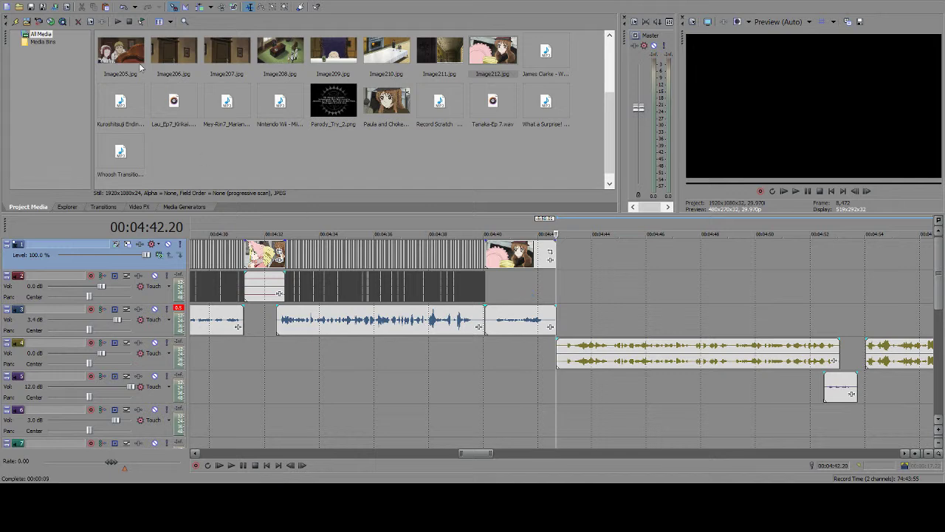
left_click(30, 8)
- Trim the start of the source clip to 00:10:34.16, where the shot of the smiling brown-haired girl begins
scroll(561, 289, "down", 3)
scroll(581, 289, "down", 5)
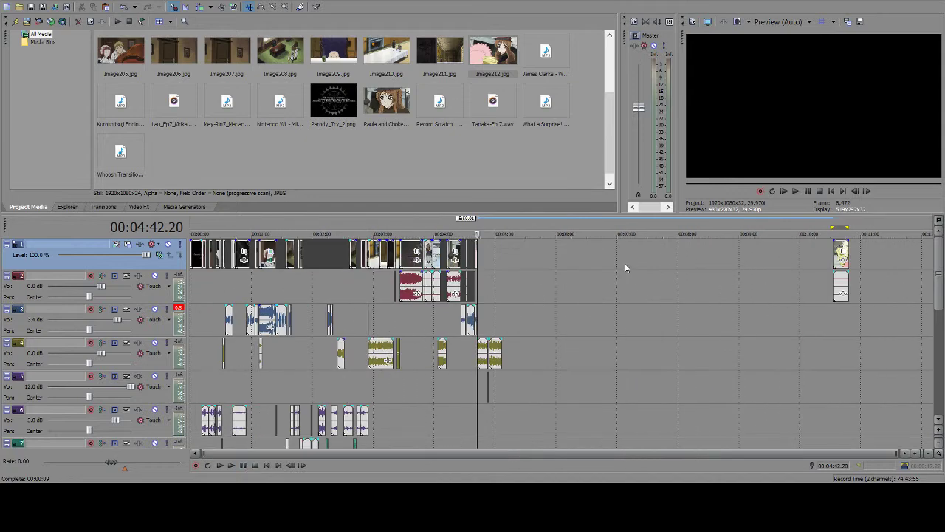
left_click(837, 255)
scroll(794, 264, "up", 8)
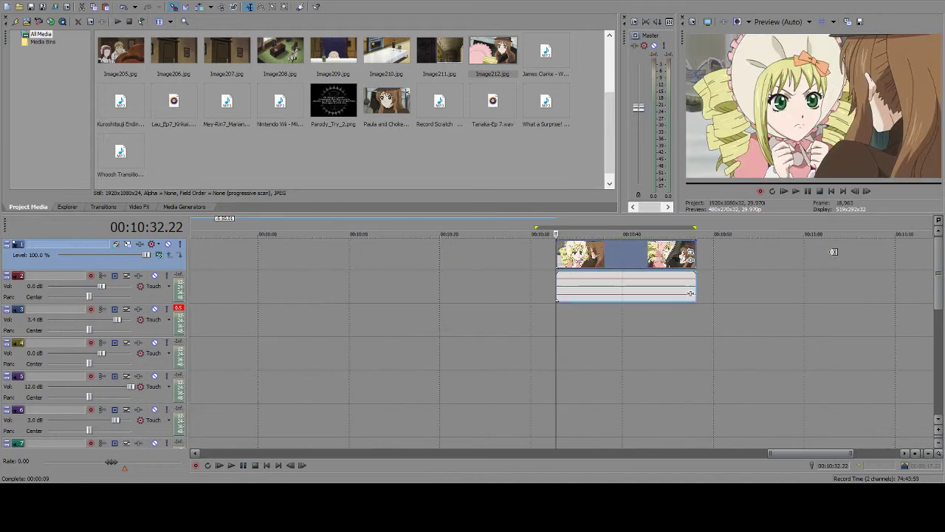
scroll(657, 258, "up", 3)
left_click(649, 260)
left_click_drag(648, 260, 818, 260)
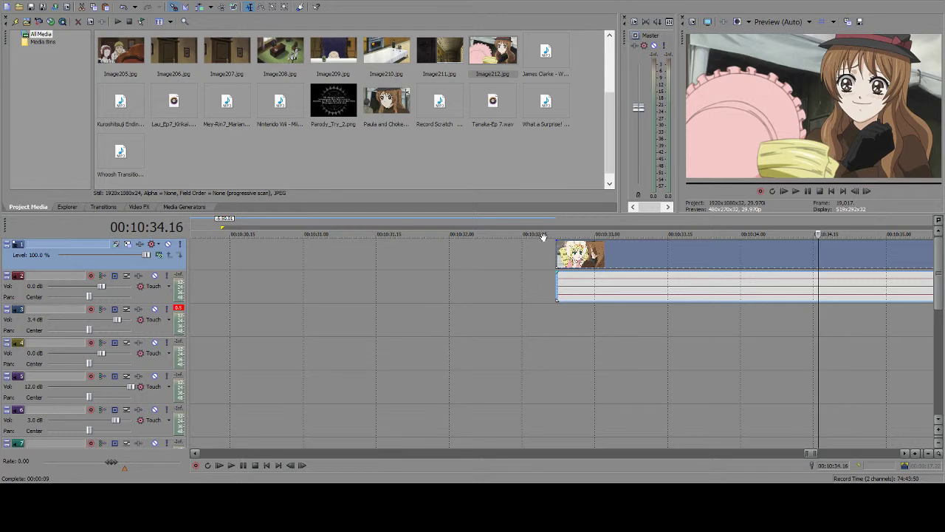
left_click_drag(556, 250, 818, 266)
left_click(848, 260)
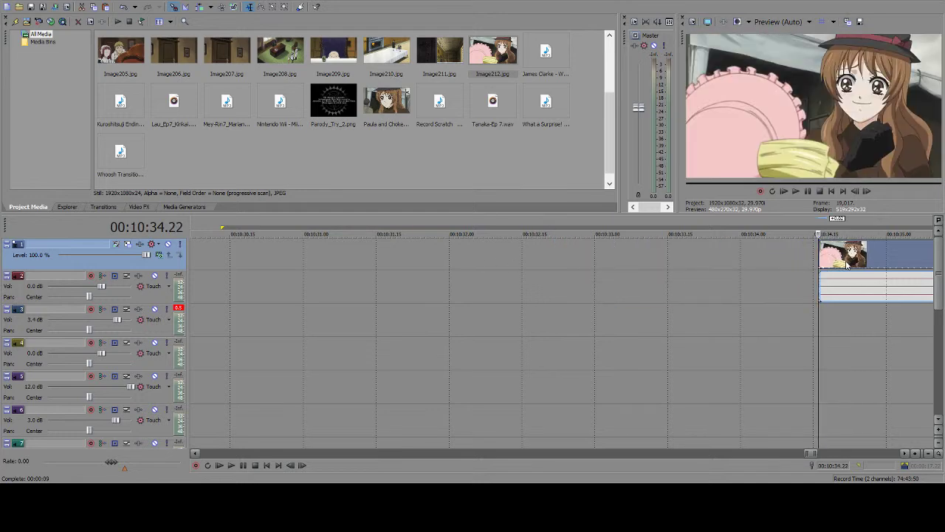
- Split the source clip at 00:10:38.16 and cut the portion before the split
key("space")
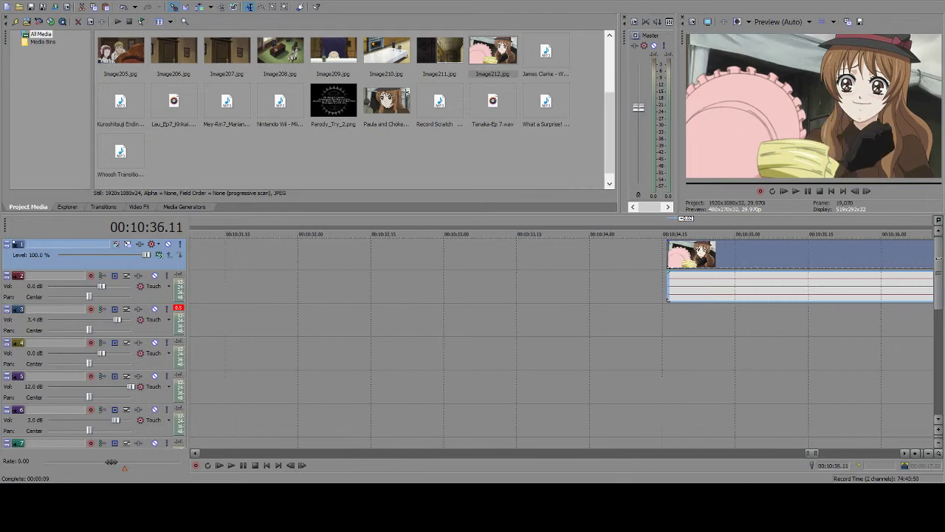
left_click_drag(822, 251, 790, 255)
key("s")
left_click(759, 262)
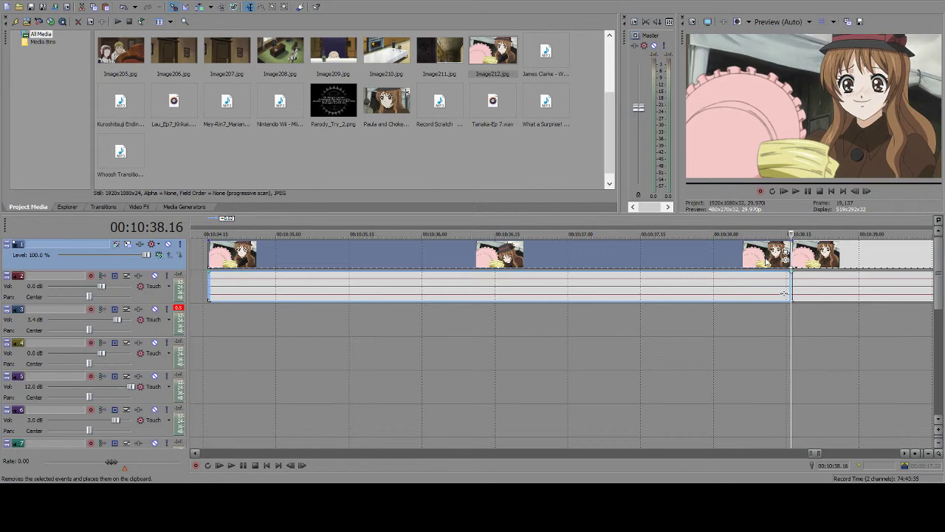
key("Delete")
- Paste the cut clip after the still at 00:04:42.20 and shift it to start at 00:04:42.29
left_click_drag(815, 450, 480, 433)
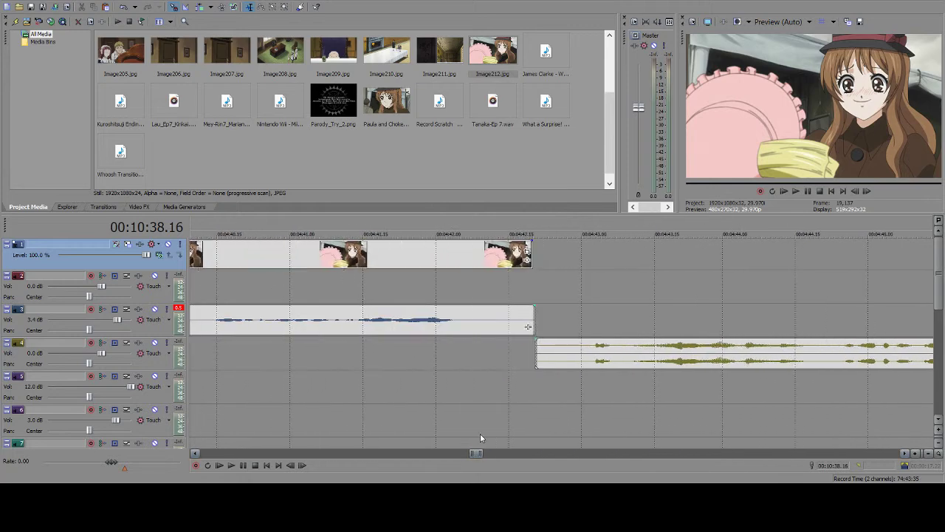
left_click(530, 255)
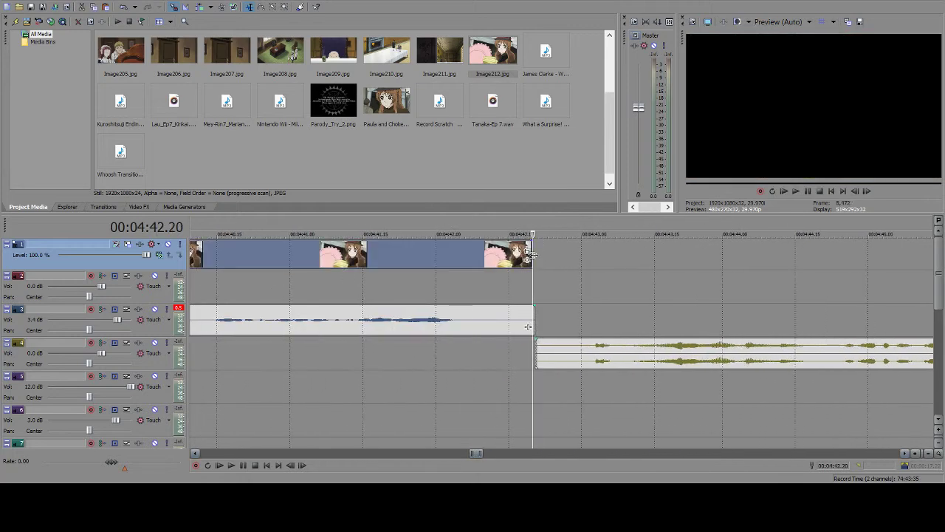
key("ctrl+v")
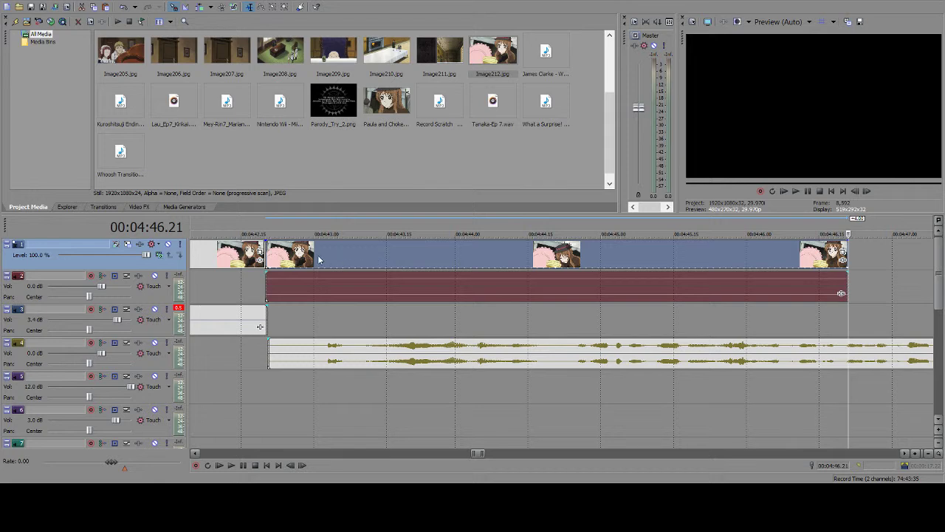
left_click_drag(373, 258, 363, 257)
left_click(314, 253)
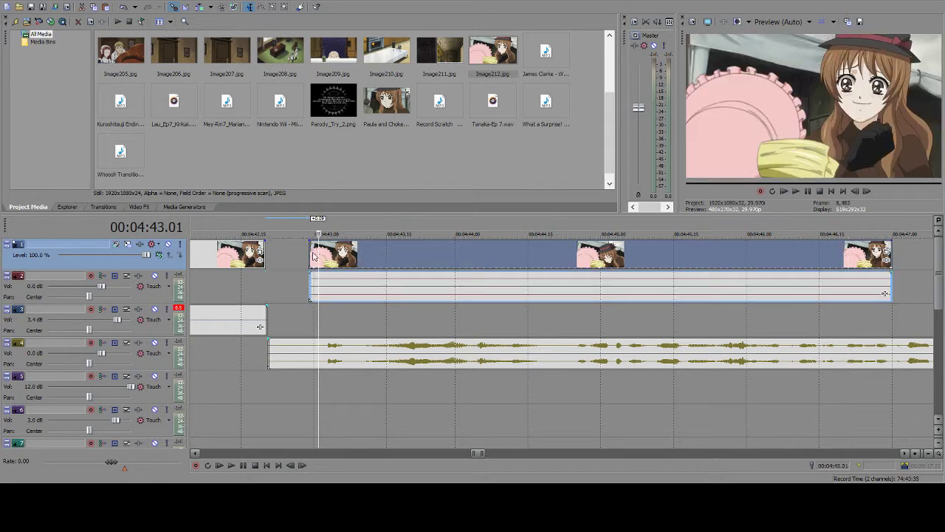
key("Left")
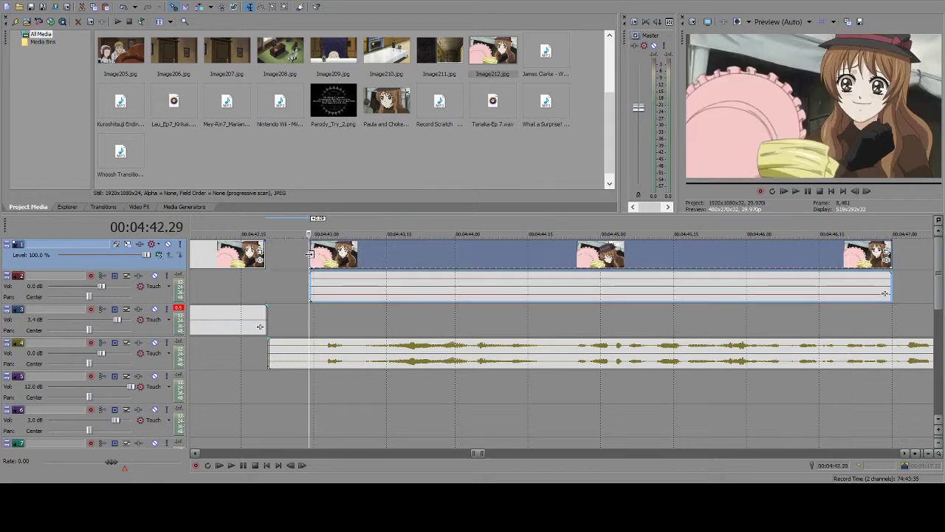
- Play back the pasted clip and extend the preceding still to meet its start, closing the gap
left_click(244, 466)
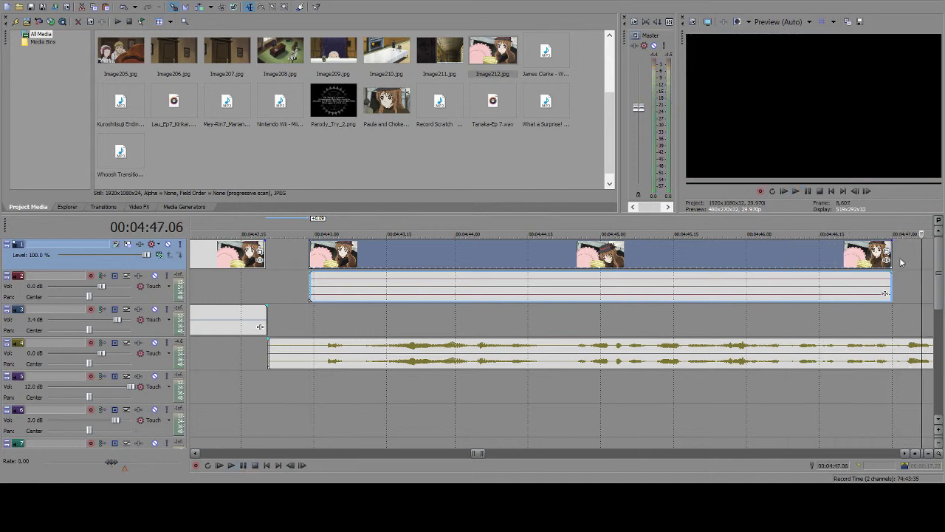
left_click(901, 262)
left_click(263, 251)
left_click_drag(263, 251, 302, 251)
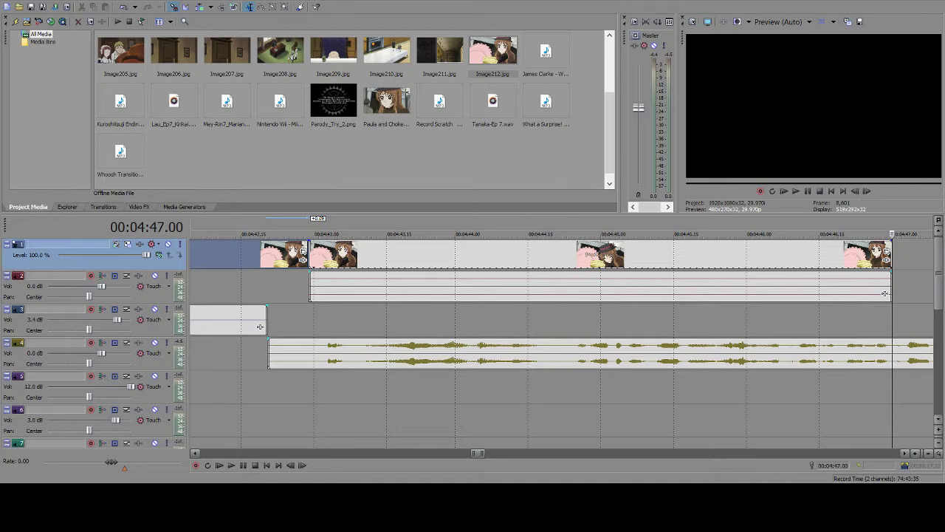
- Play the voice line from 00:04:47.00, where the video ends, to check the dialogue that follows
scroll(778, 268, "down", 10)
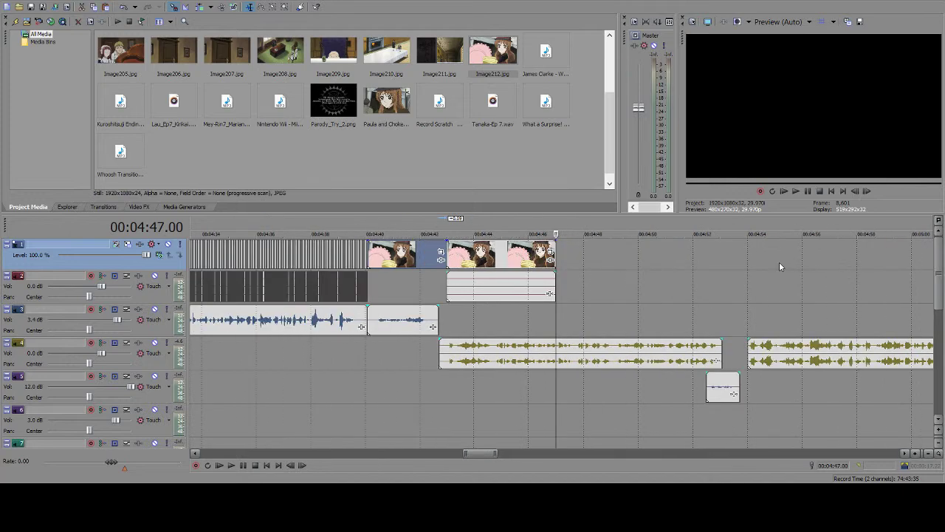
scroll(779, 265, "up", 7)
left_click(235, 468)
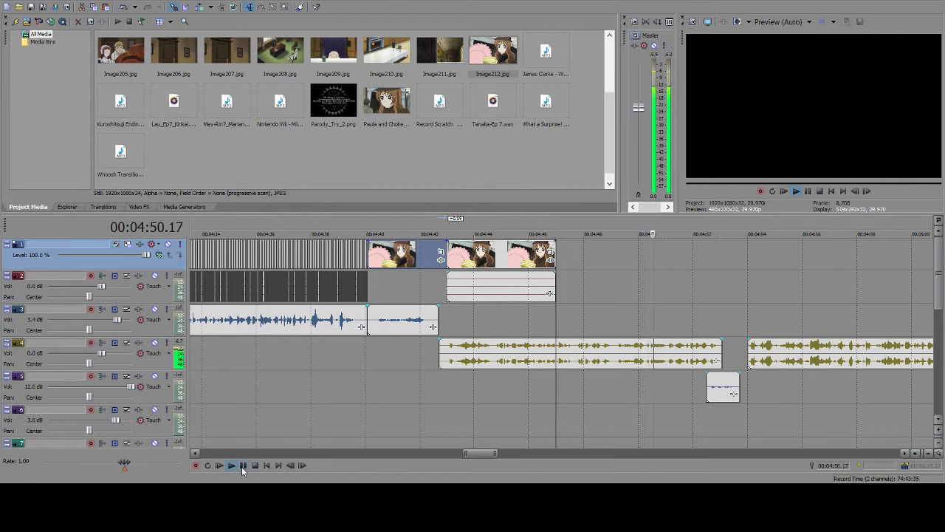
left_click(244, 466)
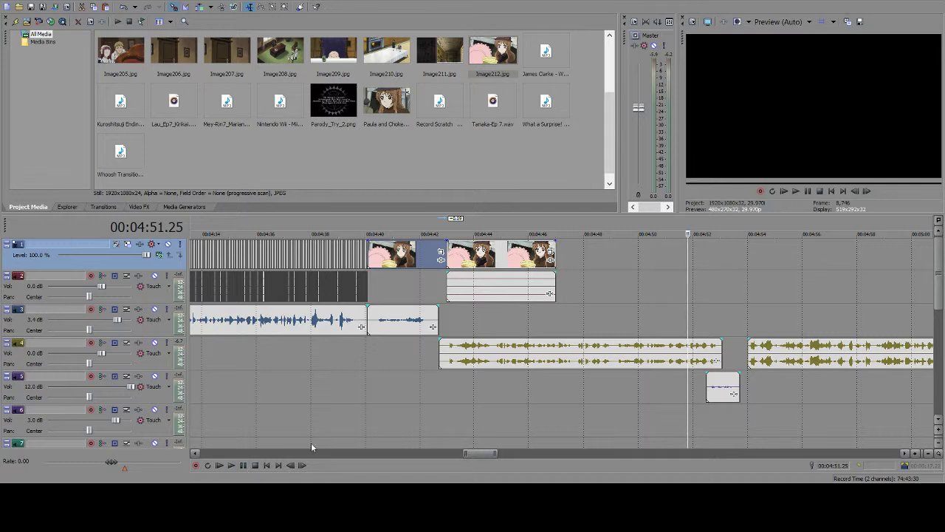
left_click(556, 327)
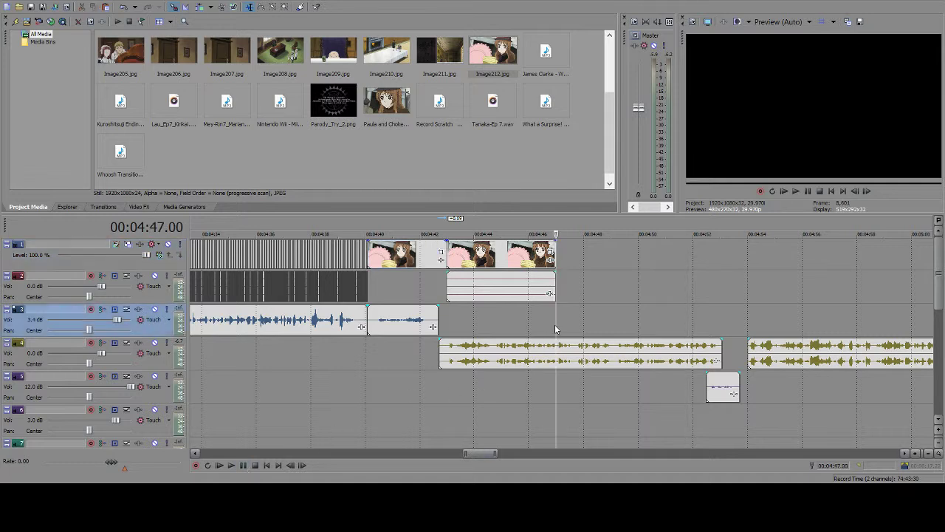
left_click(242, 466)
left_click(242, 465)
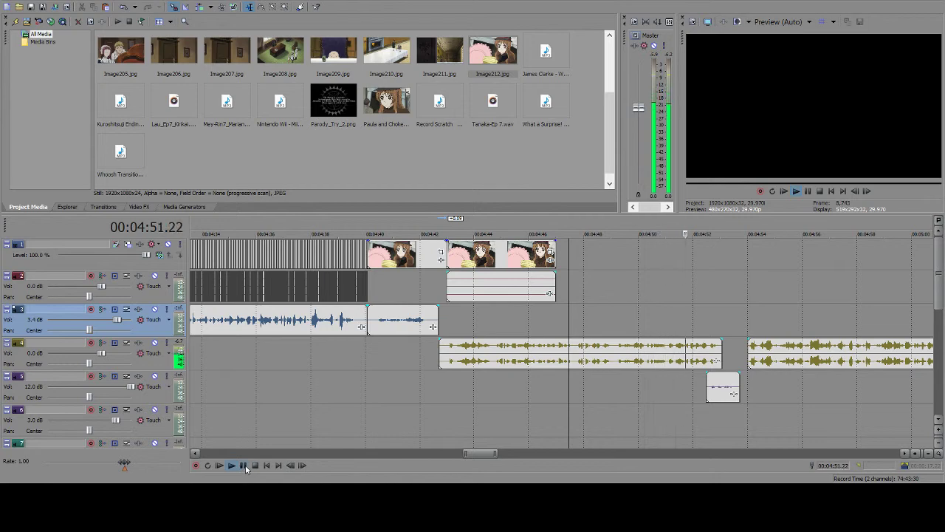
- Split the first frame off the source clip at 00:10:38.17 and move this closed-mouth piece to 00:10:37.29
left_click(243, 465)
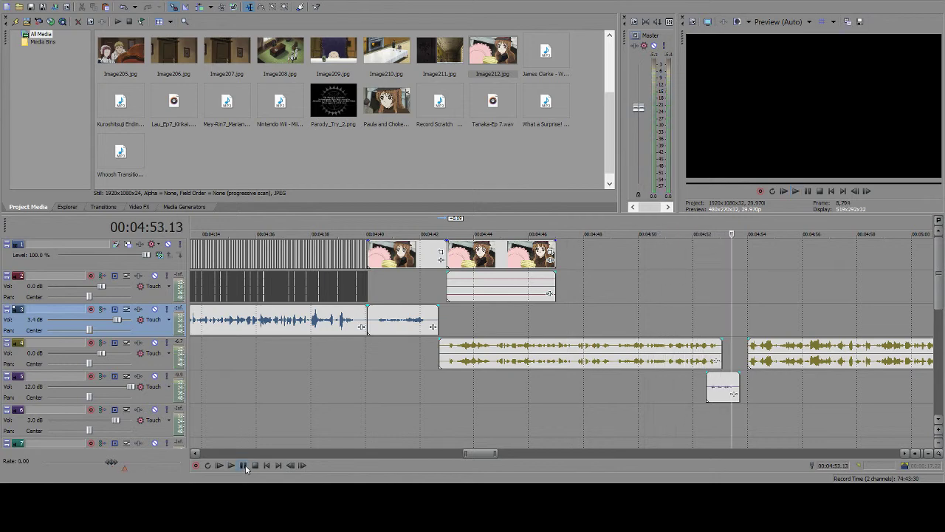
scroll(650, 312, "down", 15)
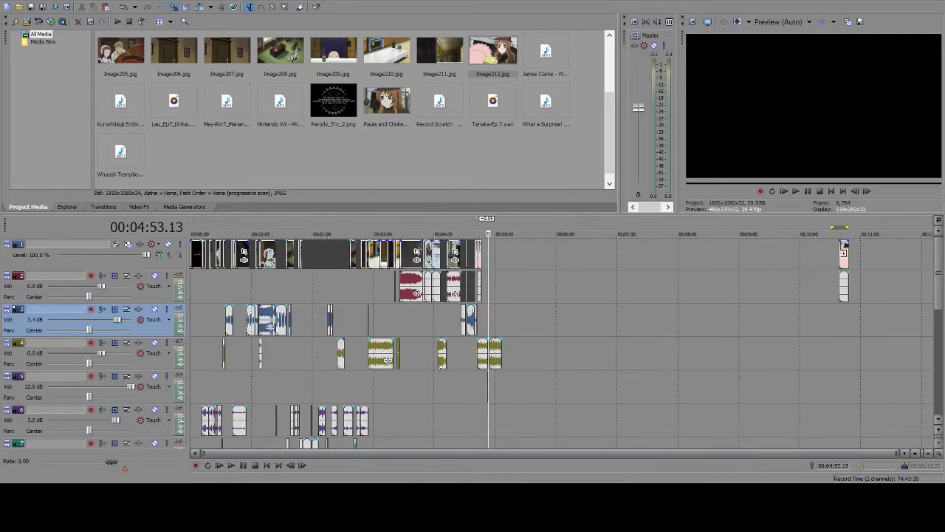
left_click(839, 256)
scroll(834, 253, "up", 15)
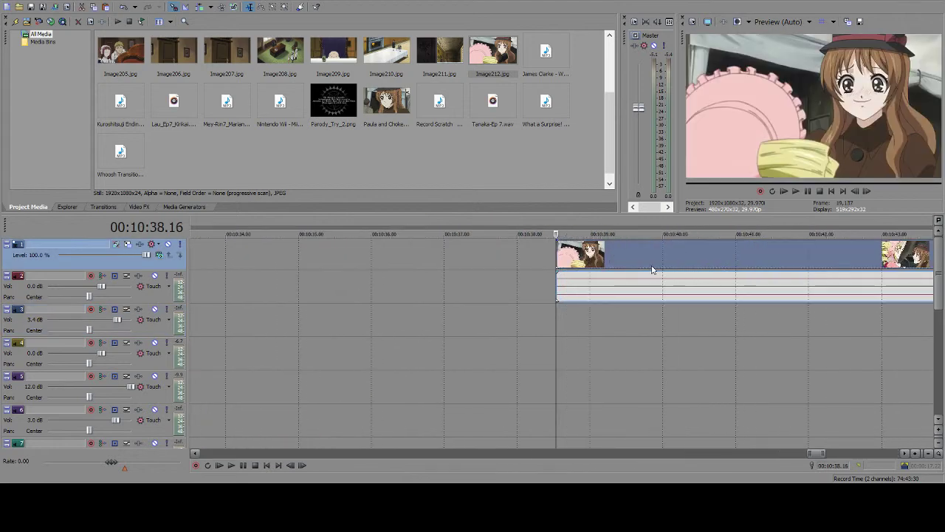
left_click(565, 257)
scroll(565, 257, "up", 2)
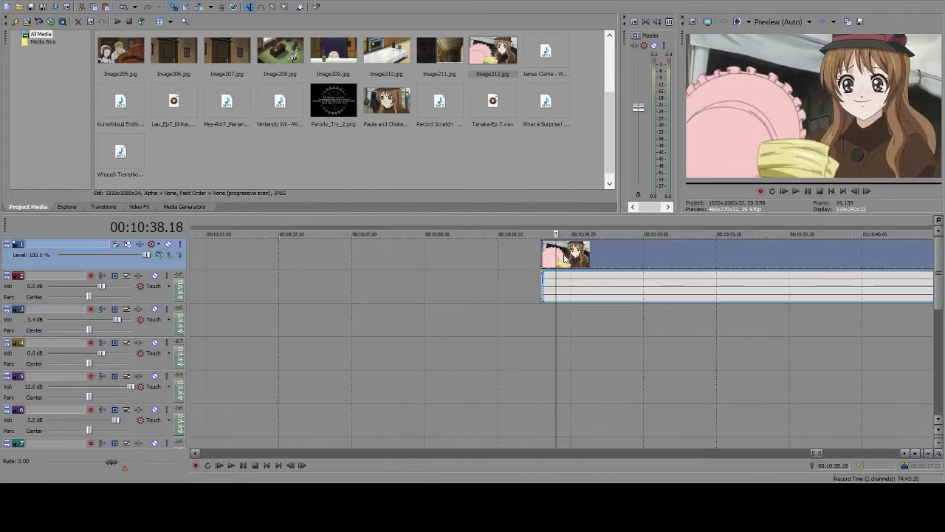
left_click(541, 258)
left_click(548, 256)
key("s")
left_click_drag(547, 256, 422, 253)
- Find the wide-open-mouth frame in the source clip and trim the clip's start to 00:10:38.21
left_click(557, 256)
left_click(571, 255)
left_click(560, 253)
left_click(570, 253)
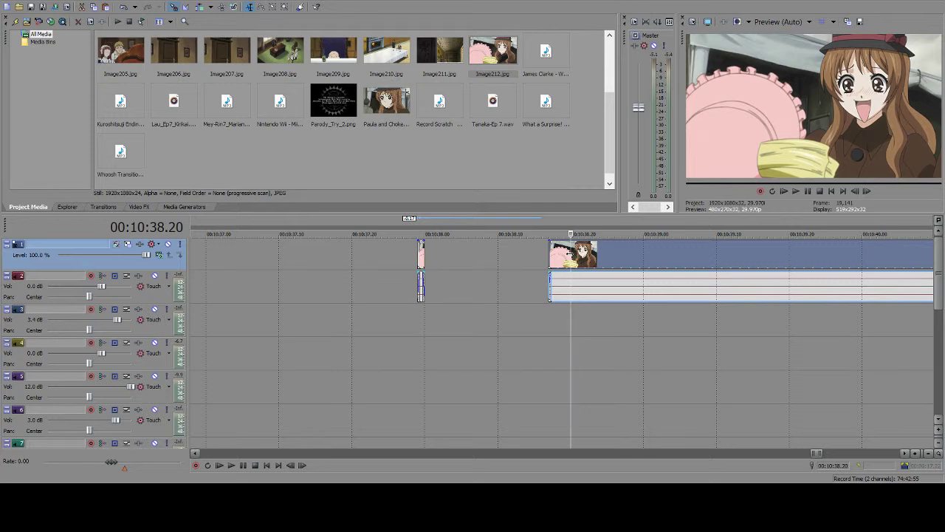
left_click(553, 255)
left_click(570, 255)
left_click(577, 255)
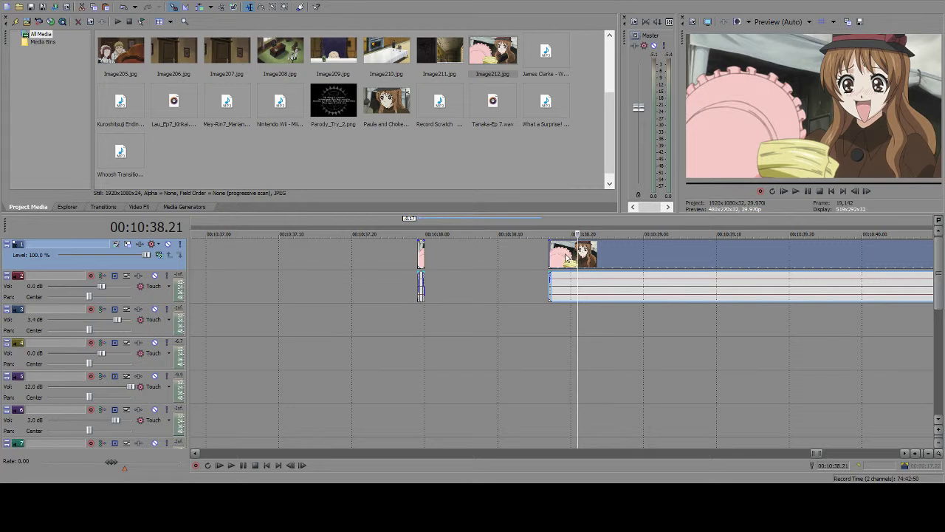
left_click_drag(550, 255, 575, 252)
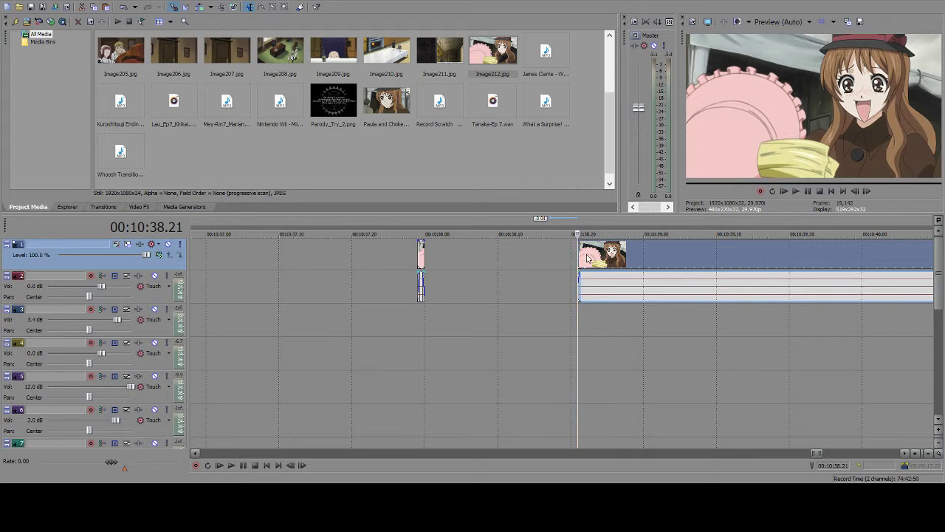
- Split the source clip at 00:10:38.22 and move the one-frame open-mouth piece to 00:10:38.05
key("Right")
key("s")
left_click_drag(582, 254, 464, 245)
left_click(463, 245)
- Find the half-open-mouth frame, trim the source clip's start to 00:10:38.28 and split it at 00:10:39.00
left_click(418, 246)
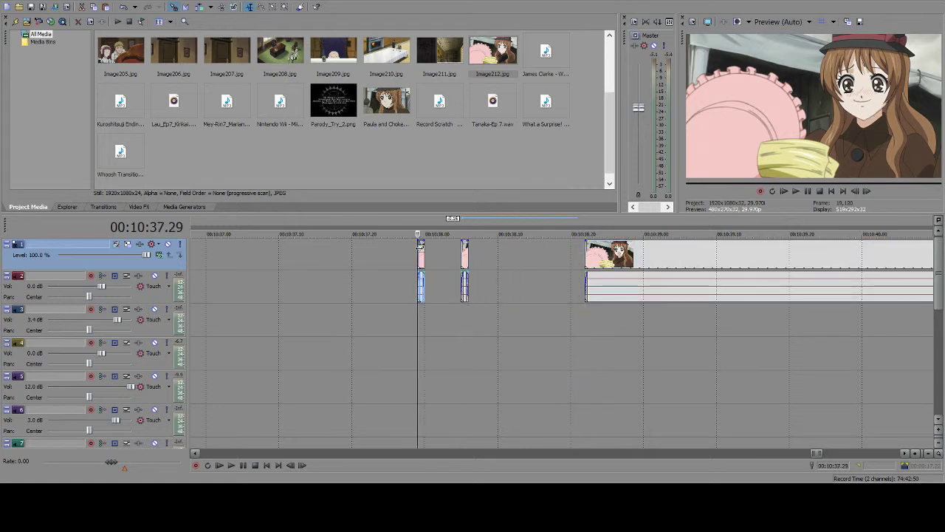
left_click(584, 253)
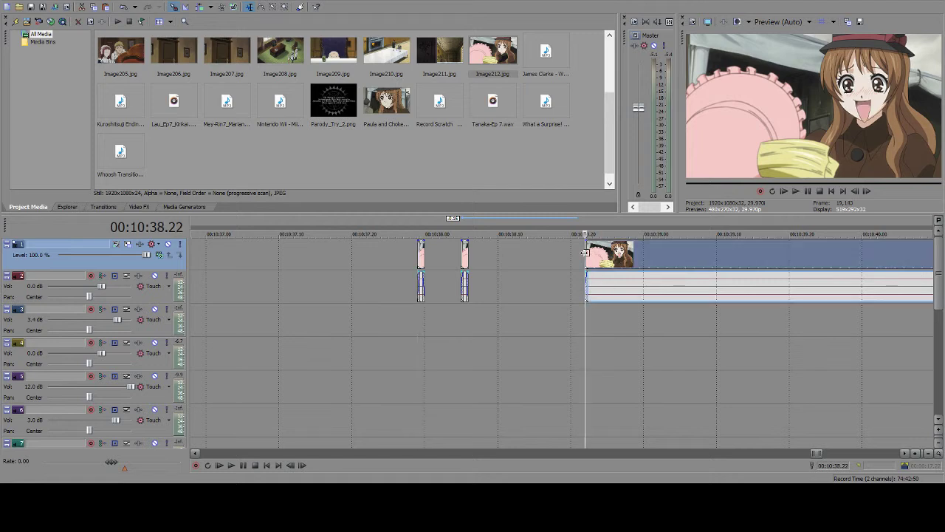
left_click(599, 254)
left_click(586, 254)
left_click(607, 254)
left_click(629, 254)
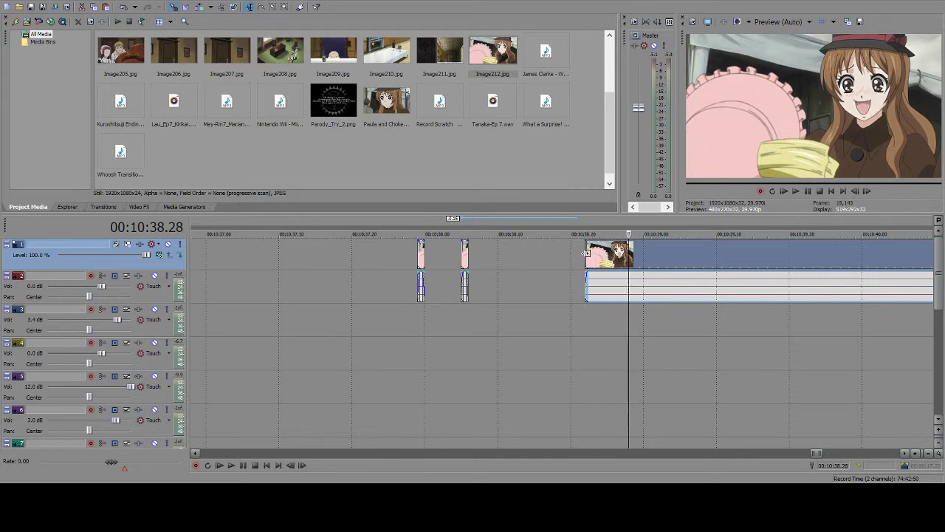
left_click_drag(586, 255, 628, 254)
left_click(635, 255)
left_click(642, 257)
key("s")
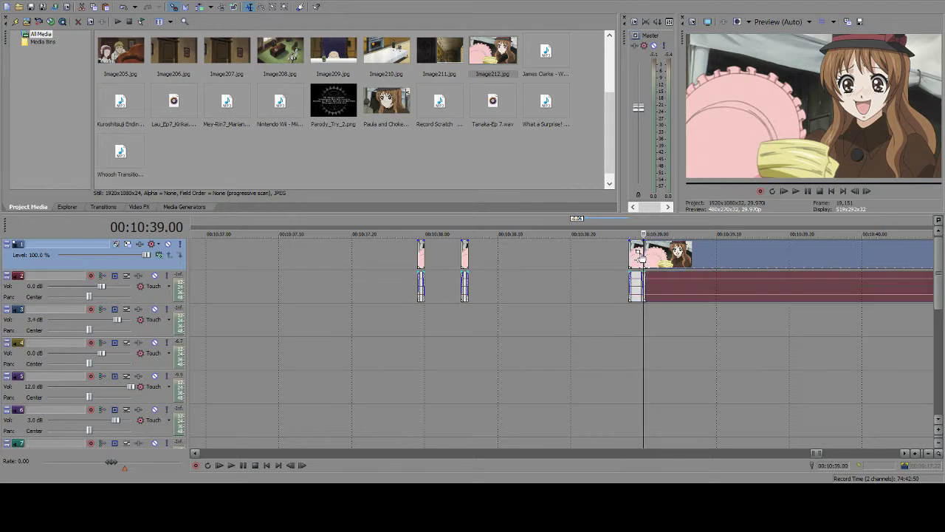
- Place the half-open-mouth piece as a single frame at 00:10:38.01, between the closed-mouth and open-mouth frames
left_click_drag(636, 254, 460, 251)
left_click(607, 251)
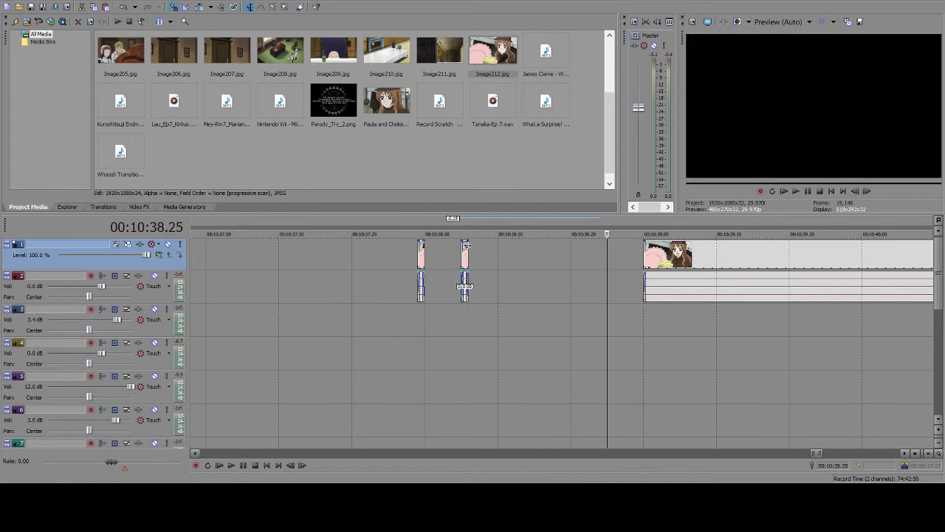
left_click(468, 251)
left_click_drag(463, 287, 604, 287)
left_click_drag(601, 253, 436, 247)
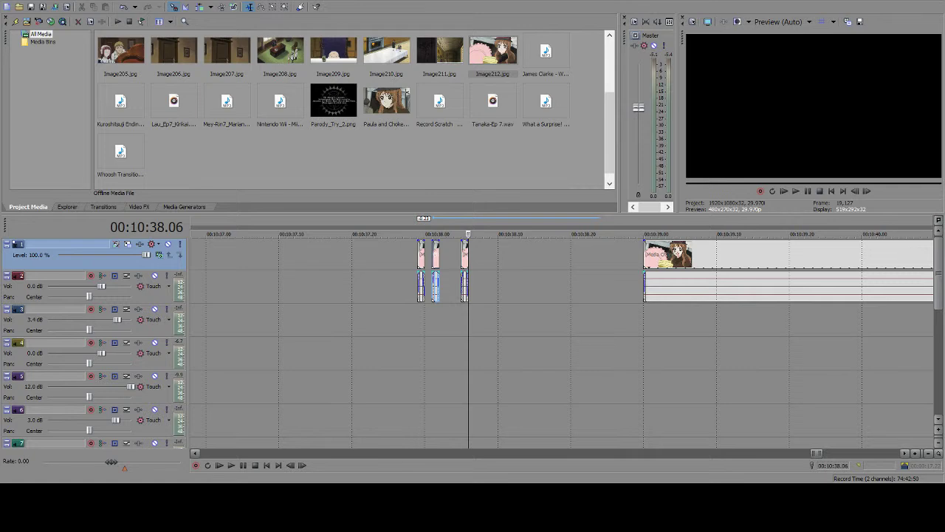
- Cut the closed-mouth frame from 00:10:37.29 and paste it at the end of the video at 00:04:47.00
left_click(419, 248)
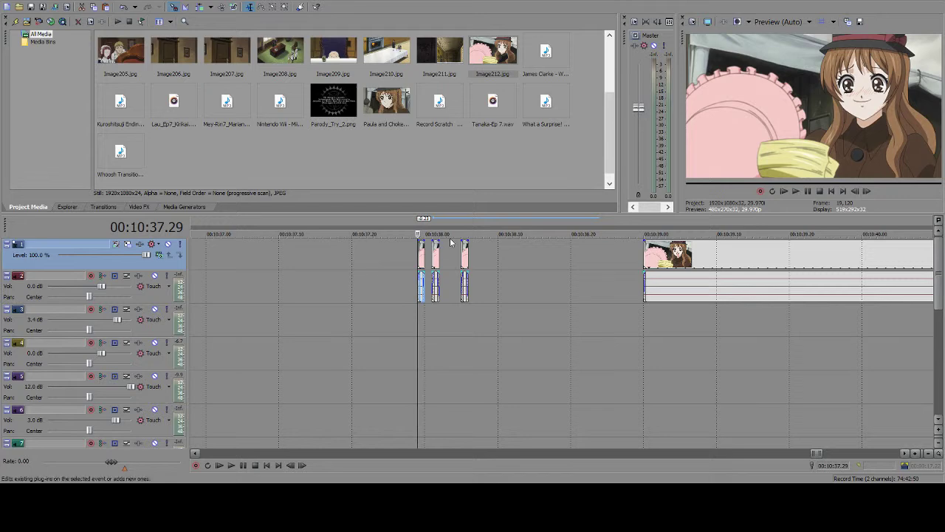
key("Delete")
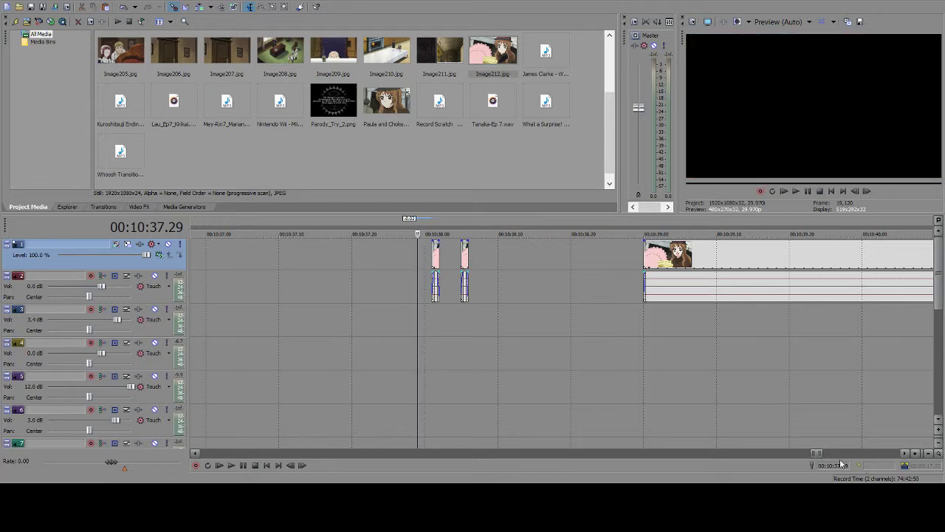
left_click_drag(820, 454, 472, 426)
left_click(304, 246)
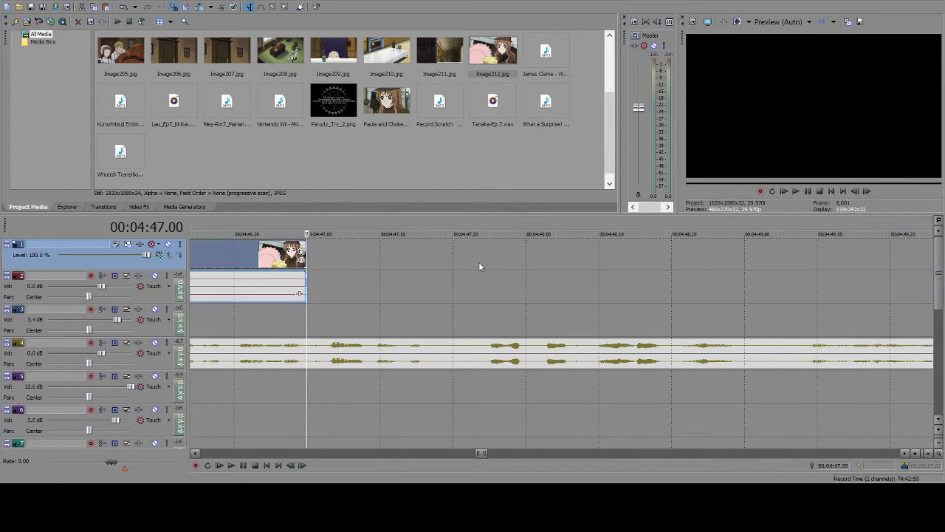
key("KP_3")
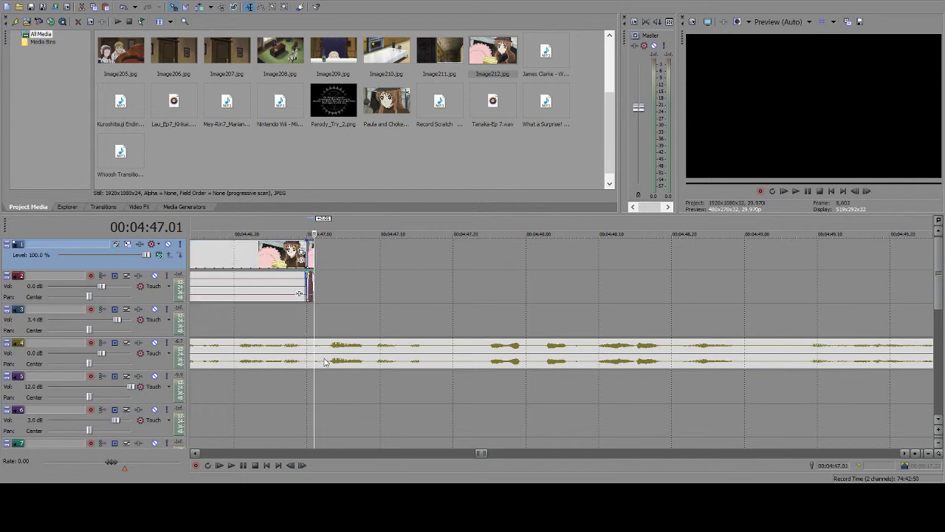
- Play the voice line from 00:04:47.01 to check the mouth timing after the pasted frame
left_click(232, 464)
left_click(243, 464)
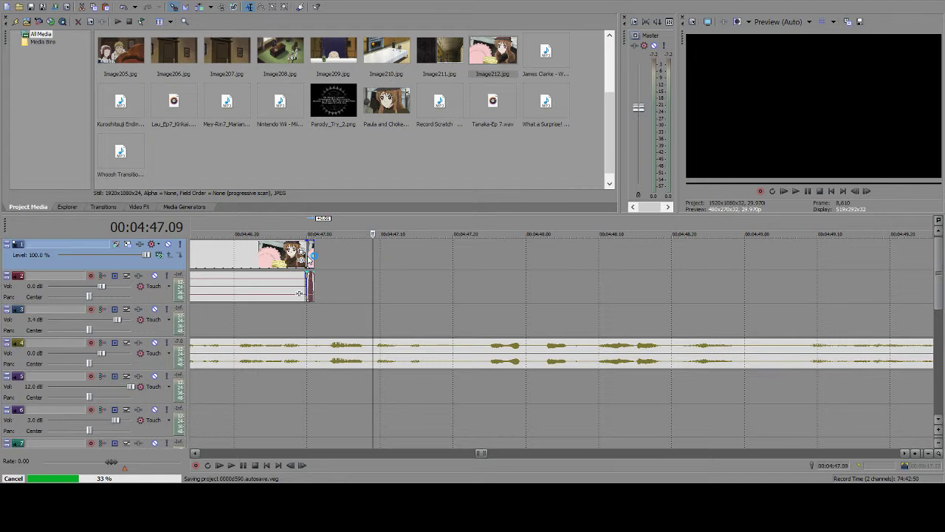
left_click(299, 293)
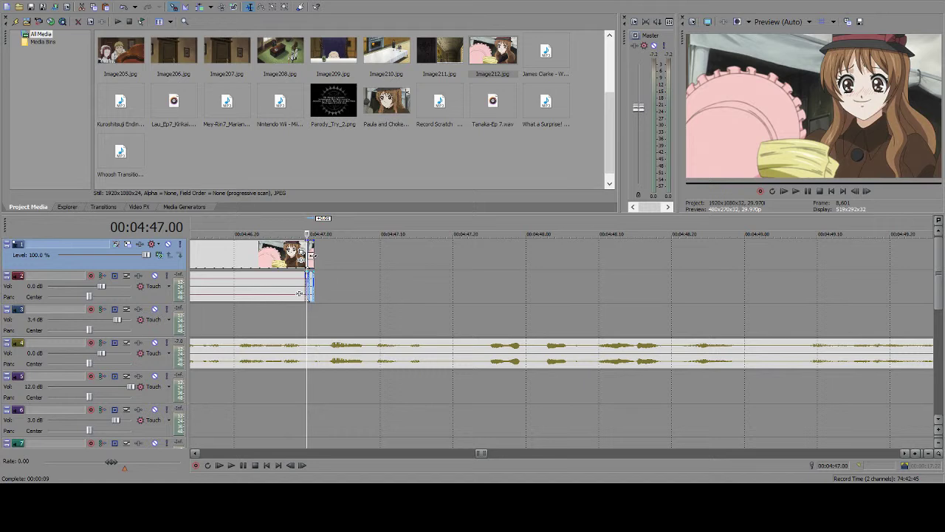
left_click(243, 466)
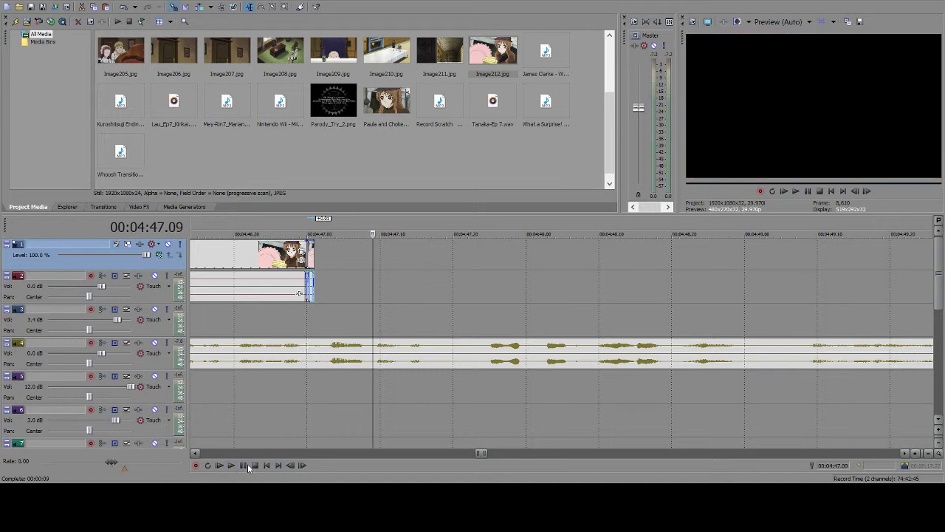
- Move the closed-mouth frame from 00:04:47.00 to 00:04:47.08 to match the voice line
left_click(329, 263)
left_click(322, 263)
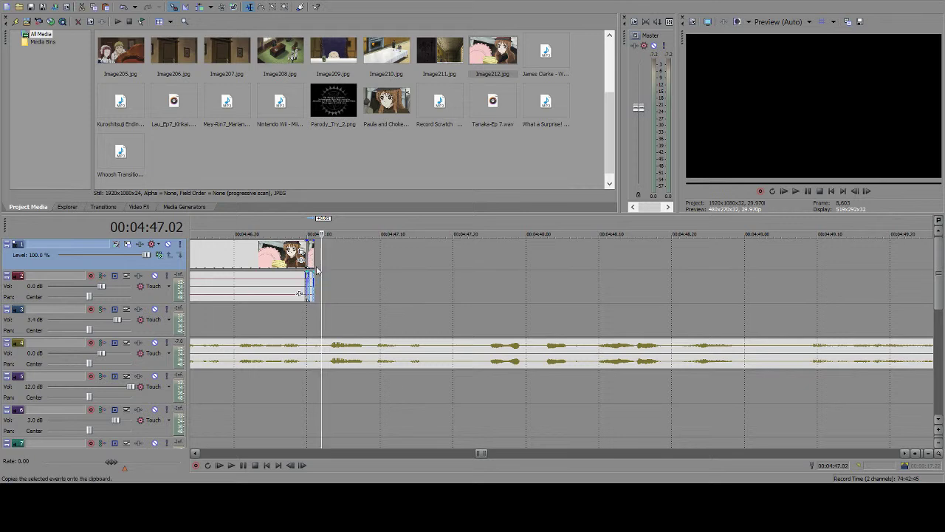
double_click(320, 257)
left_click(235, 462)
left_click(241, 464)
left_click(362, 256)
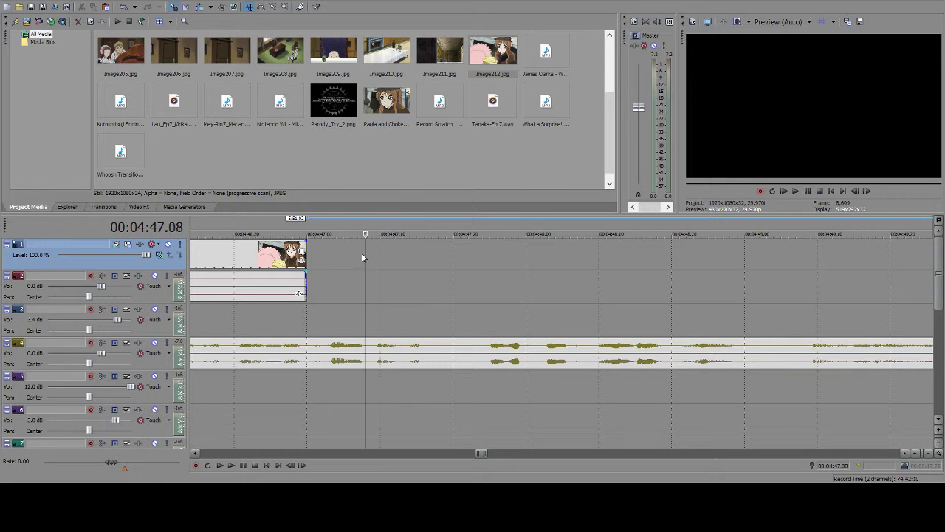
key("ctrl+v")
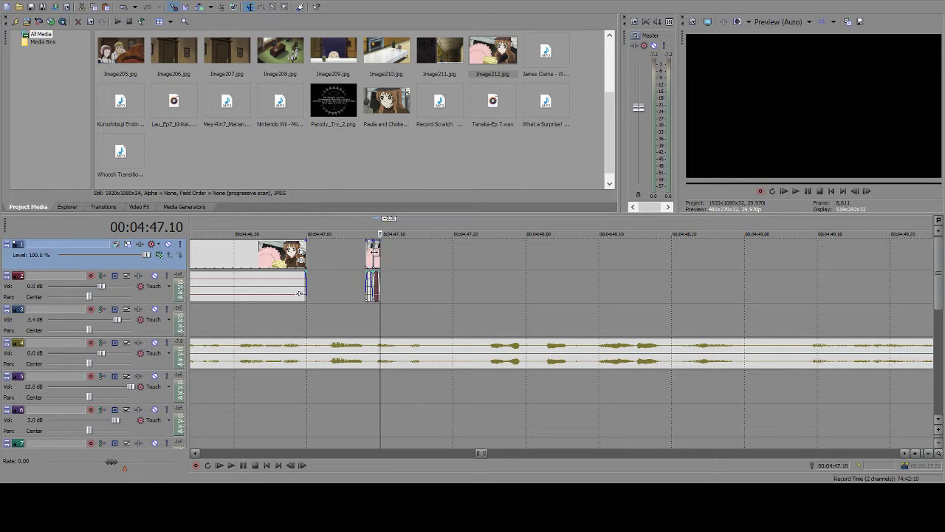
- Play on to the pause in the voice line and paste eight closed-mouth frames in a row from 00:04:47.17
left_click(244, 466)
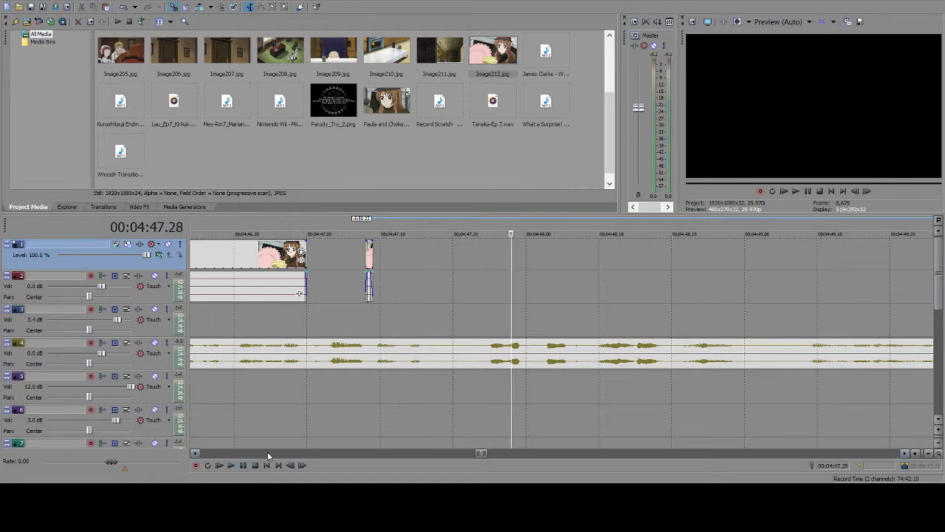
left_click(431, 257)
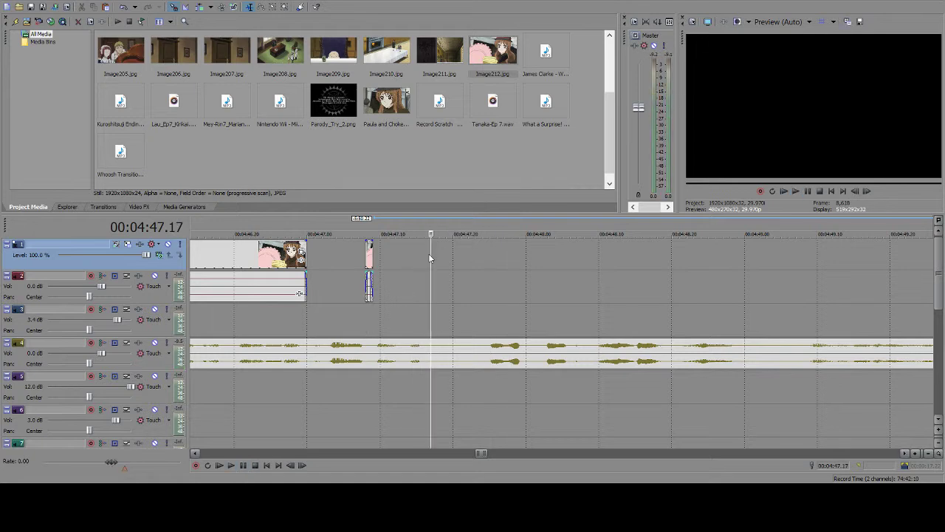
key("ctrl+v")
key("ctrl+v")
key("ctrl+v")
key("ctrl+v")
key("ctrl+v")
key("ctrl+v")
key("ctrl+v")
key("ctrl+v")
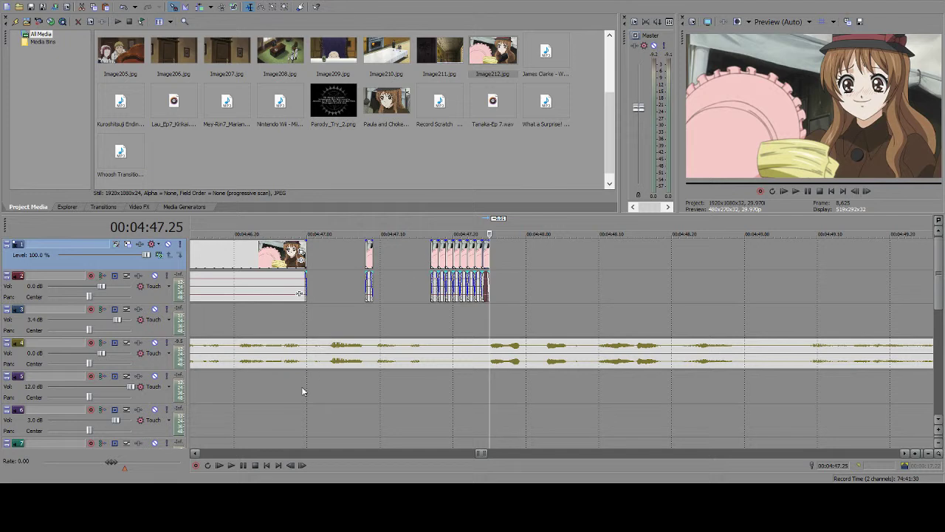
- Play the following words and paste three closed-mouth frames from 00:04:48.19
left_click(242, 467)
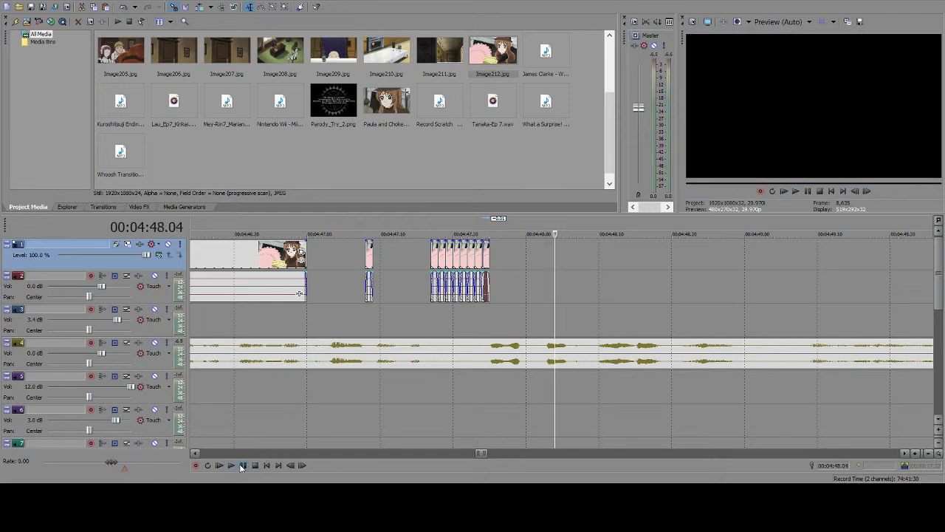
left_click(242, 466)
left_click(662, 263)
left_click(666, 263)
key("ctrl+v")
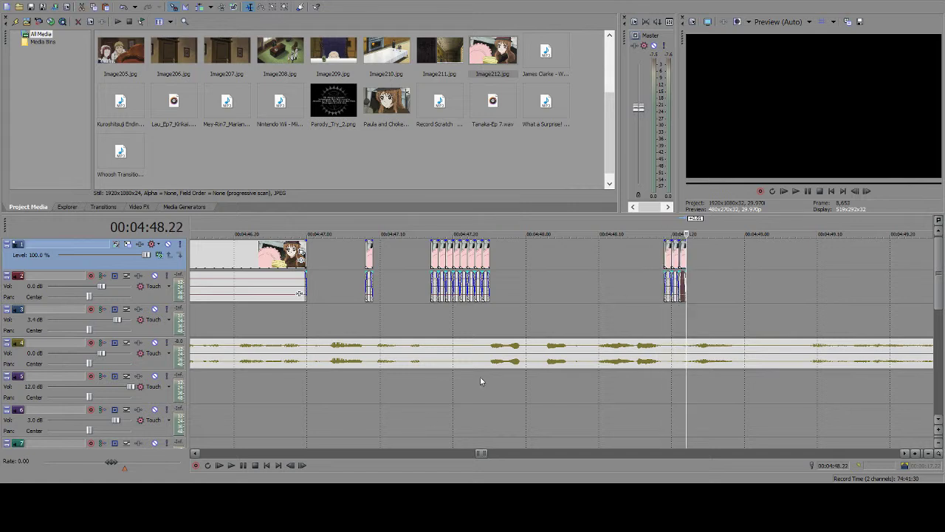
- Play on to the silent gap in the voice line and fill it with ten closed-mouth frames from 00:04:48.29
left_click(244, 465)
left_click(245, 466)
left_click(741, 263)
key("ctrl+v")
key("ctrl+v")
key("ctrl+v")
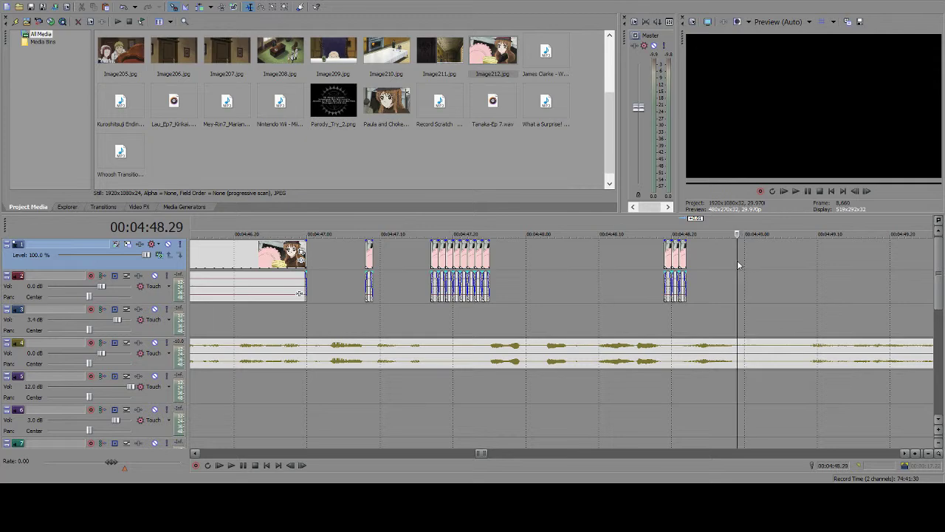
key("ctrl+v")
key("ctrl+v")
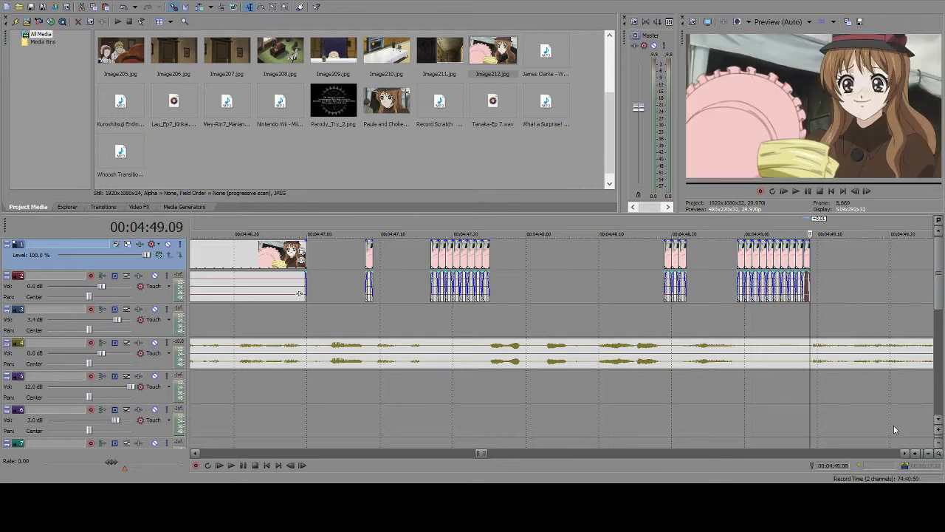
- Play the voice line after 00:04:49.09 and paste three closed-mouth frames from 00:04:49.12
left_click(905, 454)
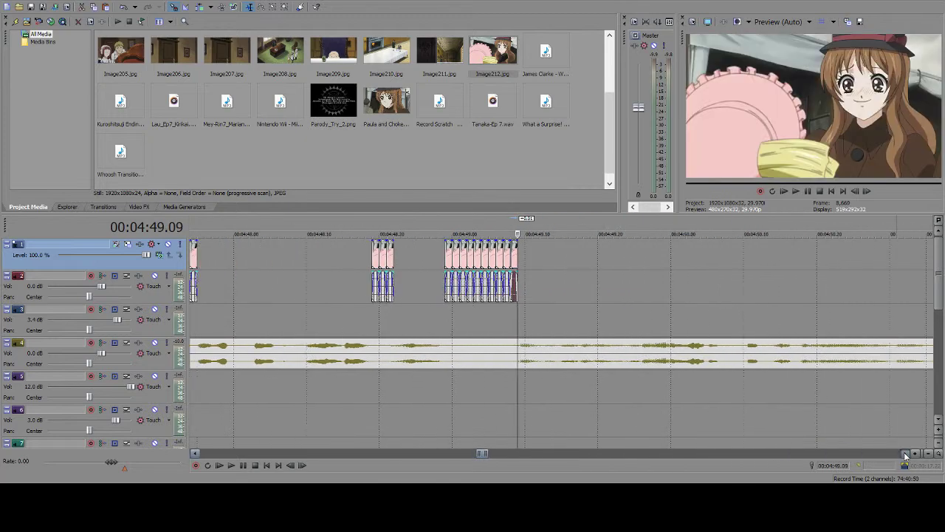
left_click(196, 452)
left_click(231, 465)
left_click(244, 465)
left_click(323, 254)
key("ctrl+v")
key("ctrl+v")
key("ctrl+v")
- Play on through the next words and paste three closed-mouth frames from 00:04:50.07
left_click(244, 466)
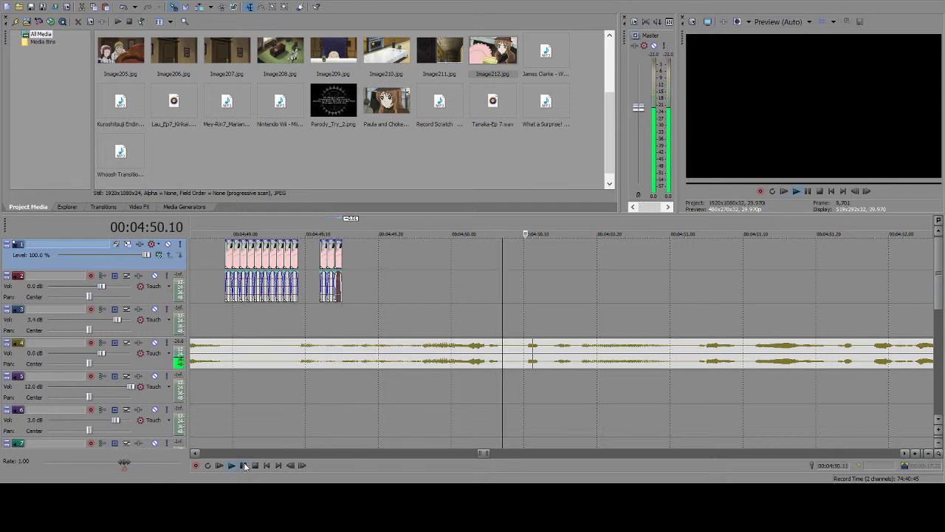
left_click(500, 260)
key("ctrl+v")
key("ctrl+v")
key("ctrl+v")
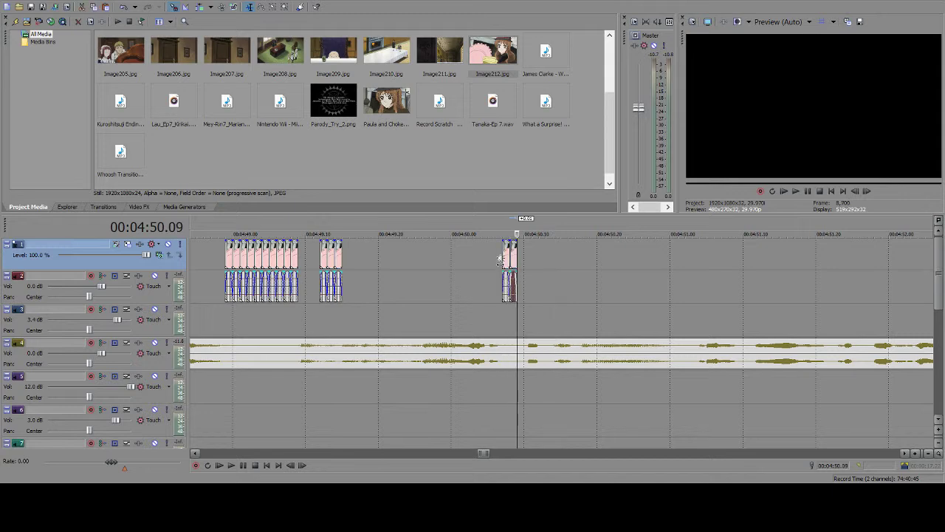
- Play on from 00:04:50.10 and paste a closed-mouth frame at 00:04:50.17
left_click(246, 465)
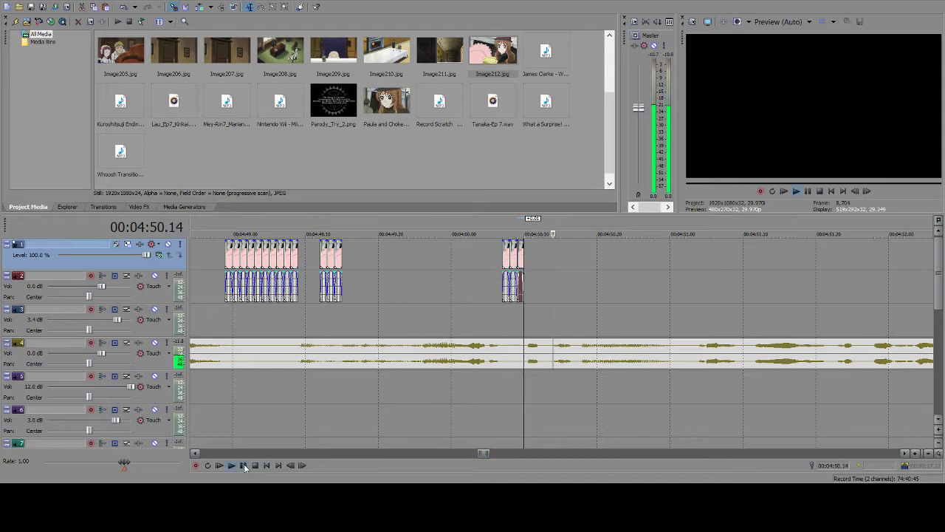
left_click(573, 255)
key("ctrl+v")
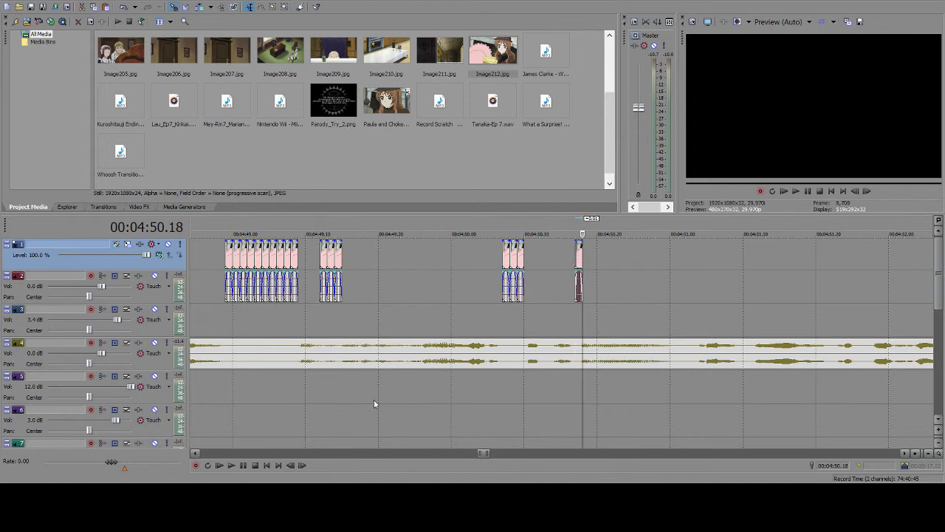
- Play on from 00:04:50.18 and paste three closed-mouth frames from about 00:04:51.26
left_click(248, 465)
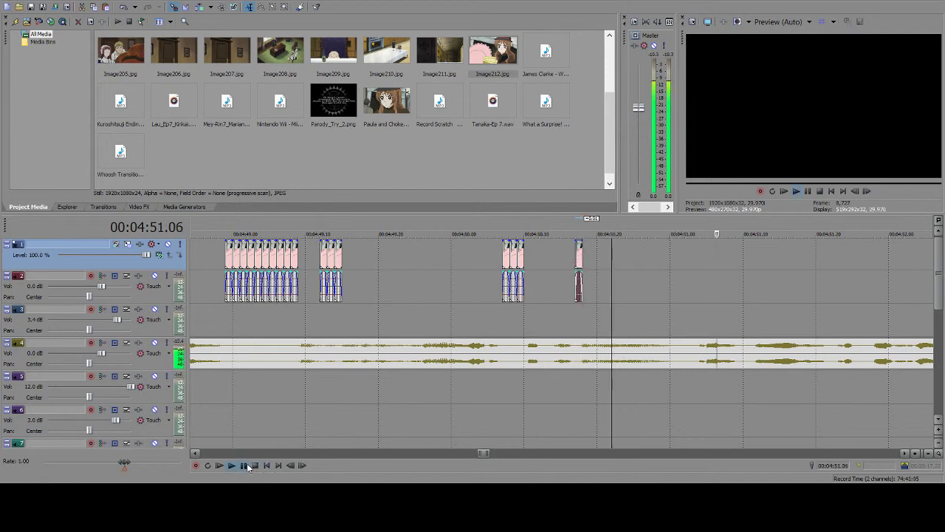
left_click(249, 465)
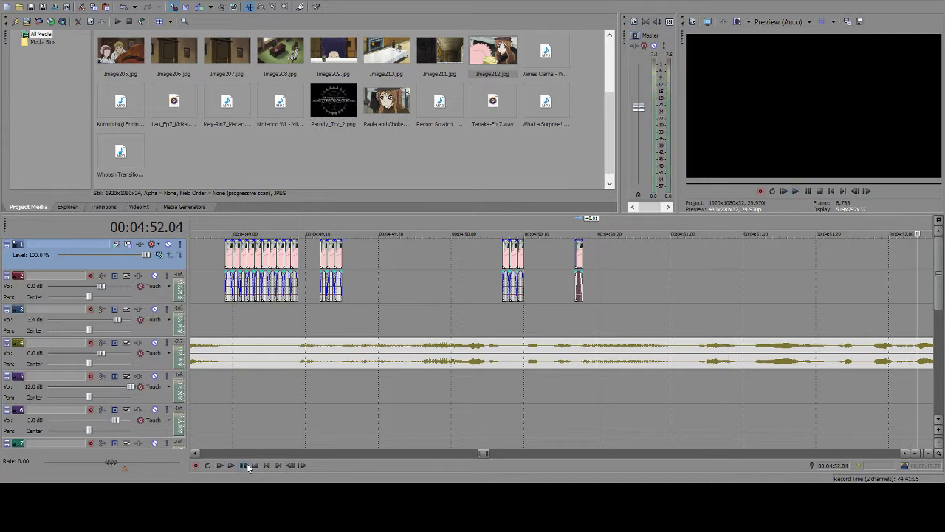
left_click(859, 265)
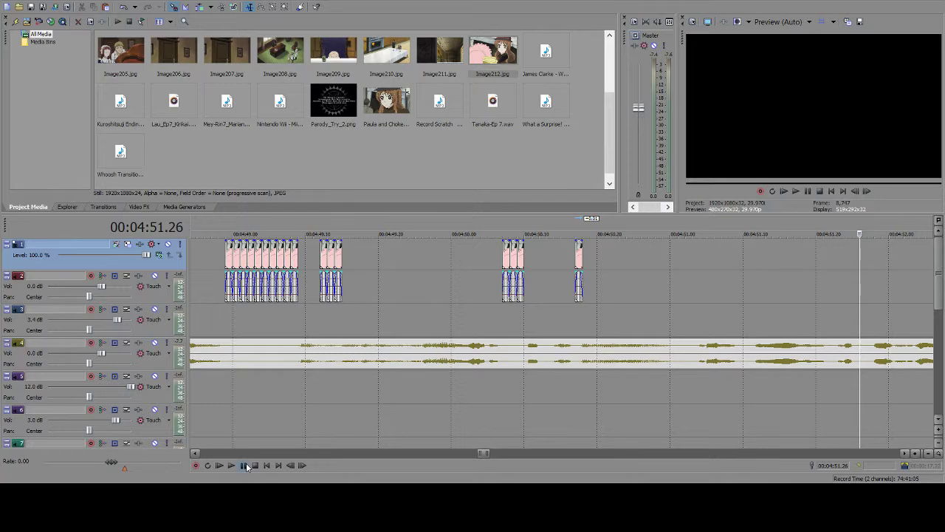
key("ctrl+v")
key("ctrl+v")
key("ctrl+v")
- Replay the voice line after 00:04:51.28 to check where the next words fall
left_click(905, 452)
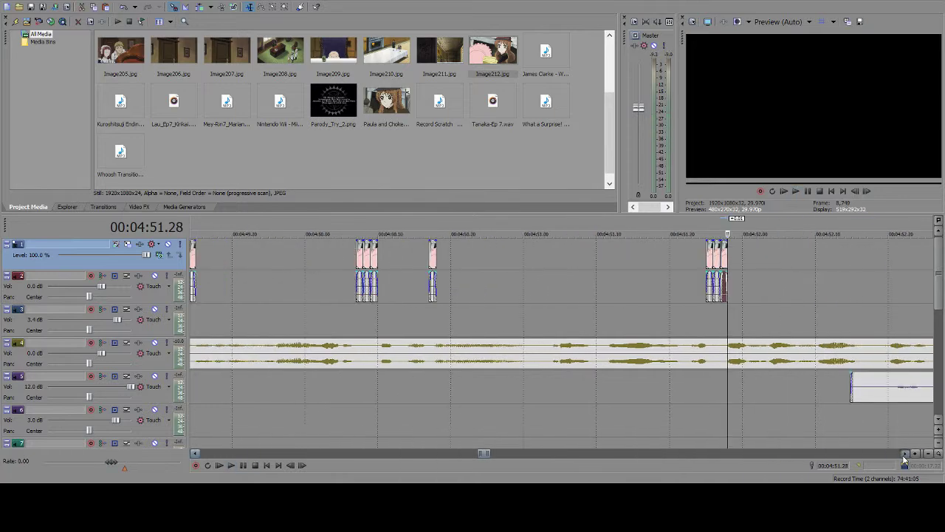
left_click(904, 453)
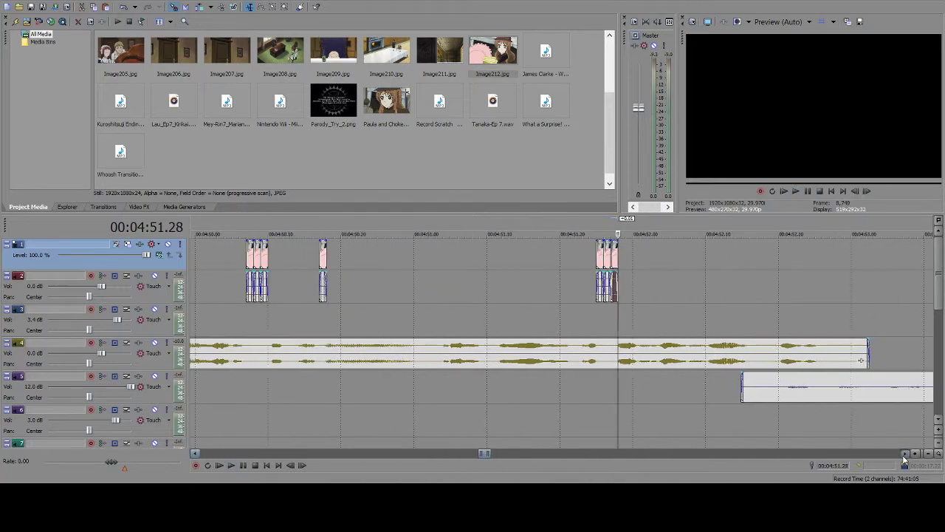
left_click(232, 465)
left_click(242, 465)
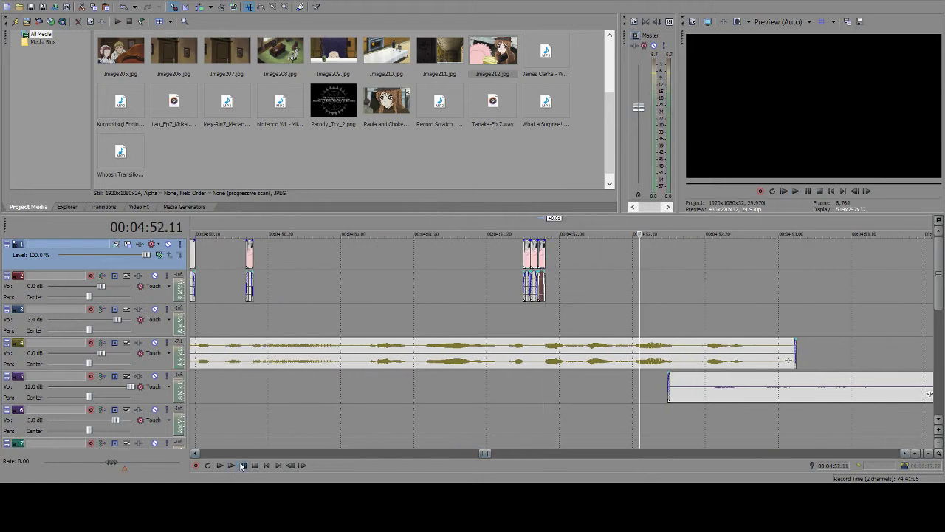
left_click(661, 313)
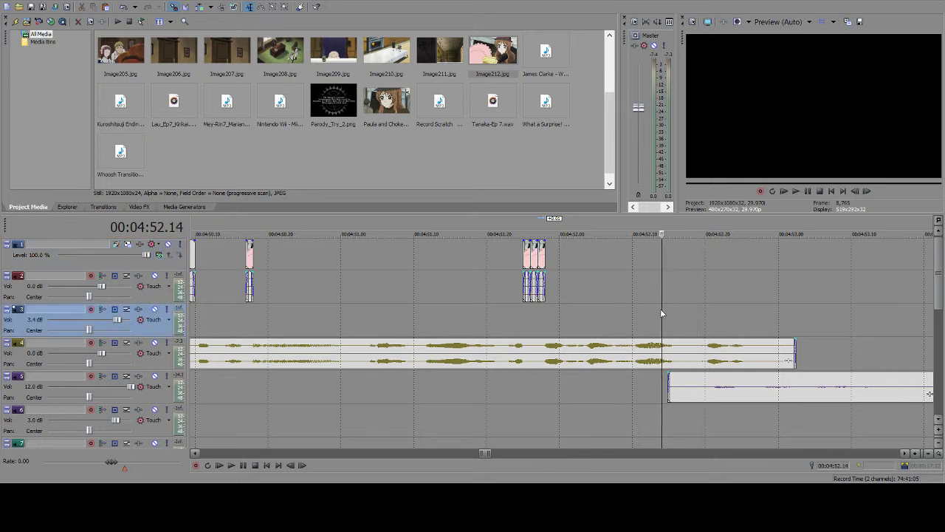
left_click(544, 258)
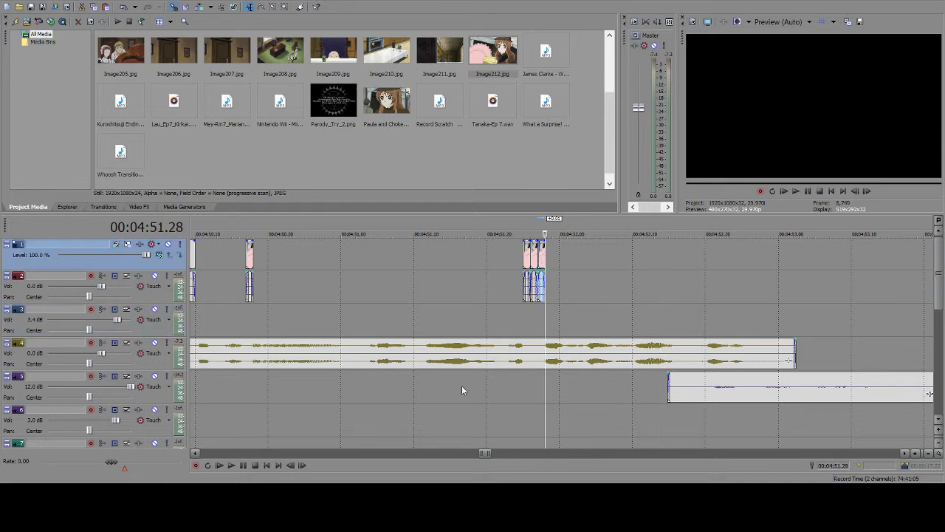
left_click(231, 466)
left_click(242, 465)
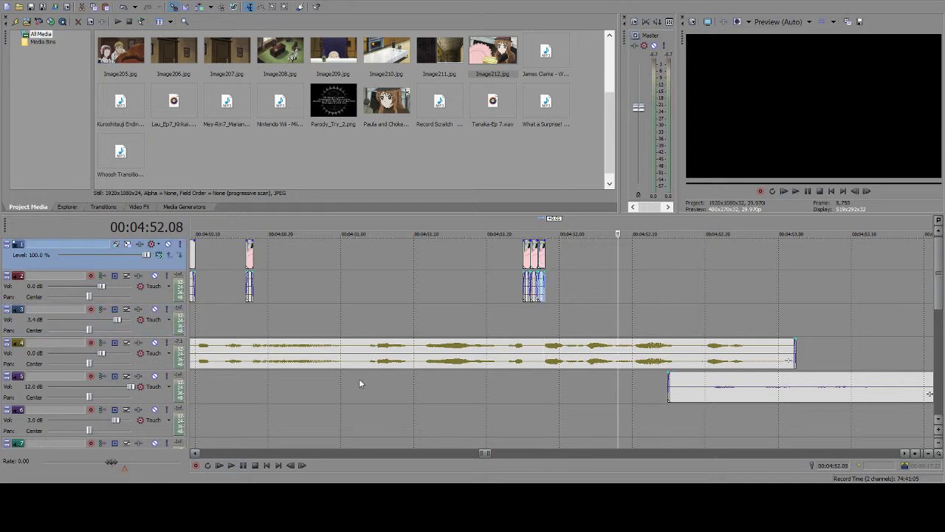
- Remove the three closed-mouth frames around 00:04:51.26 and replay that part of the voice line
left_click_drag(551, 302, 438, 299)
key("space")
left_click(243, 466)
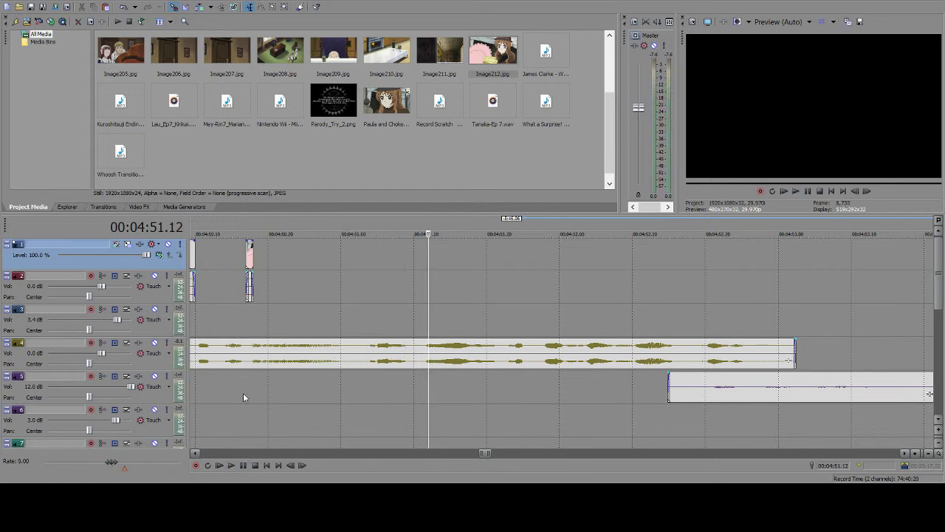
- Replay the voice line after the closed-mouth frame at 00:04:50.17 and split its audio at 00:04:51.02
left_click(243, 347)
left_click(232, 466)
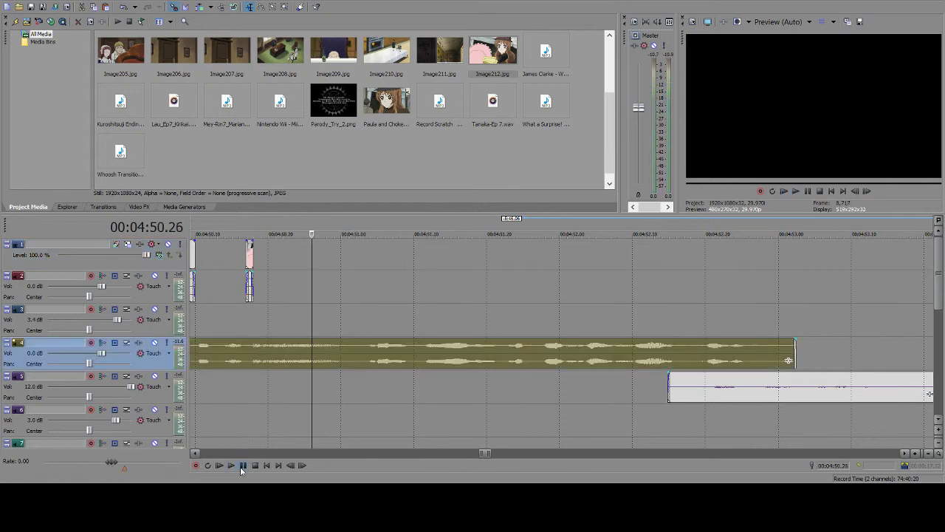
left_click(241, 466)
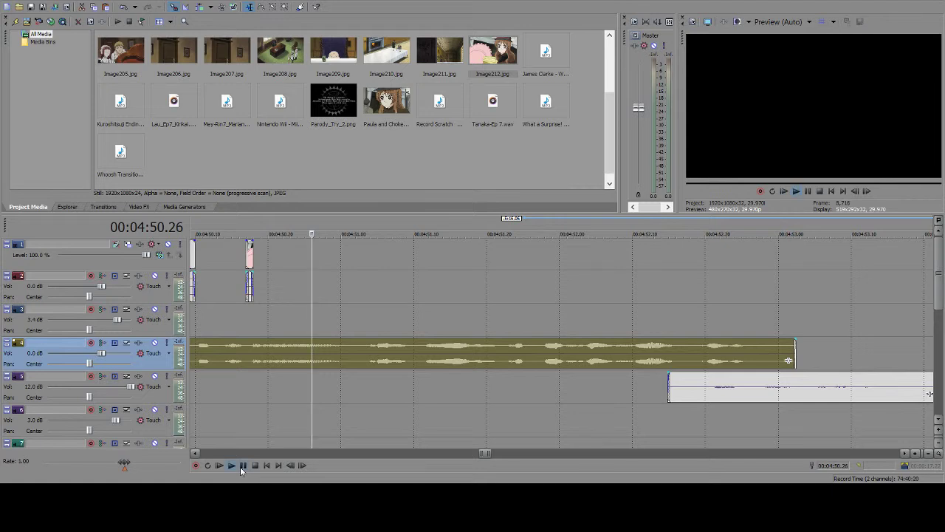
left_click(347, 257)
left_click(355, 358)
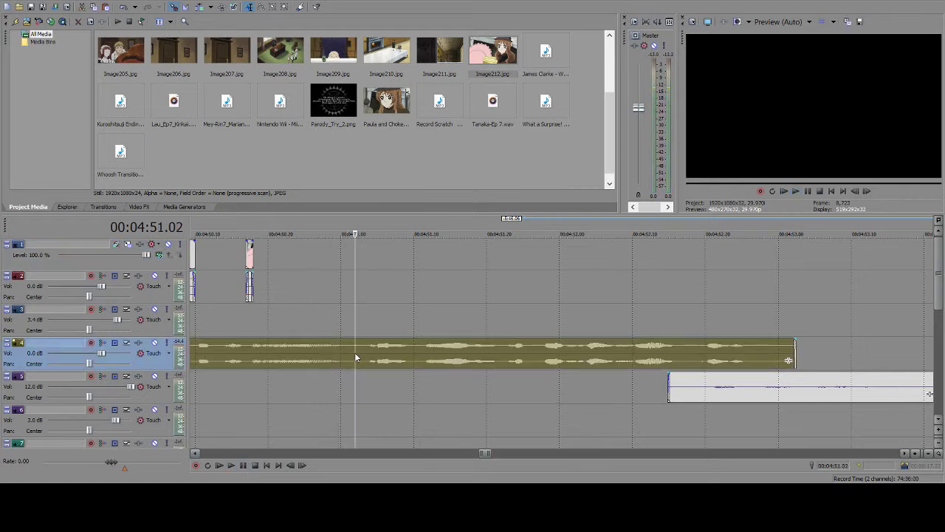
key("ctrl+v")
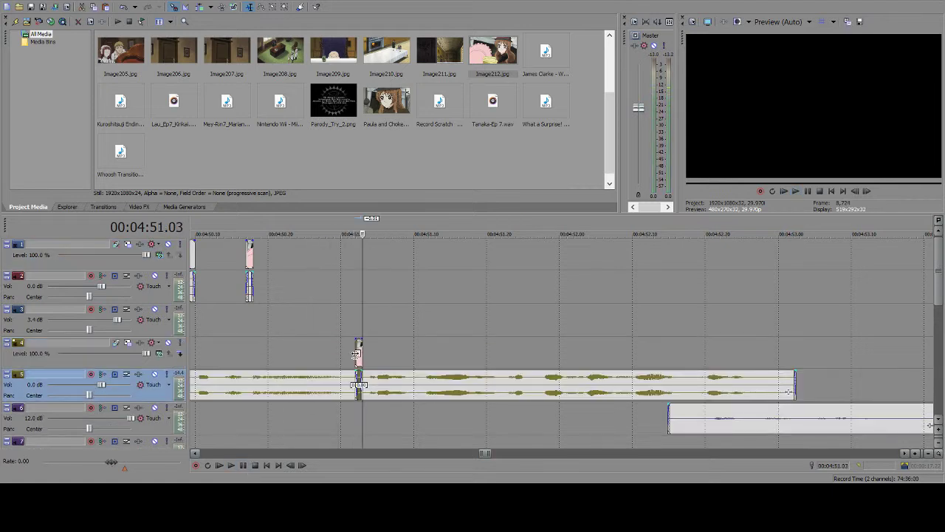
left_click(123, 7)
key("s")
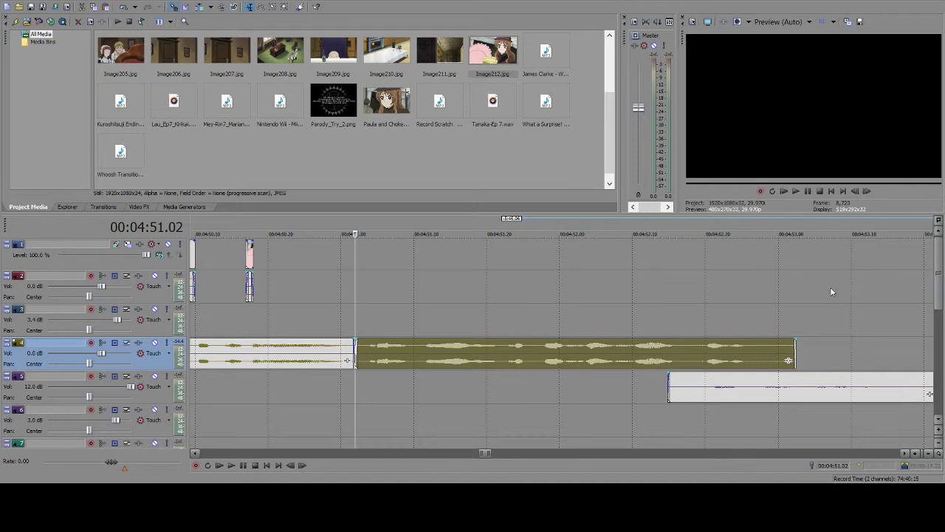
- Cut the single open-mouth frame stored at 00:10:38.01 to the clipboard
scroll(835, 274, "down", 15)
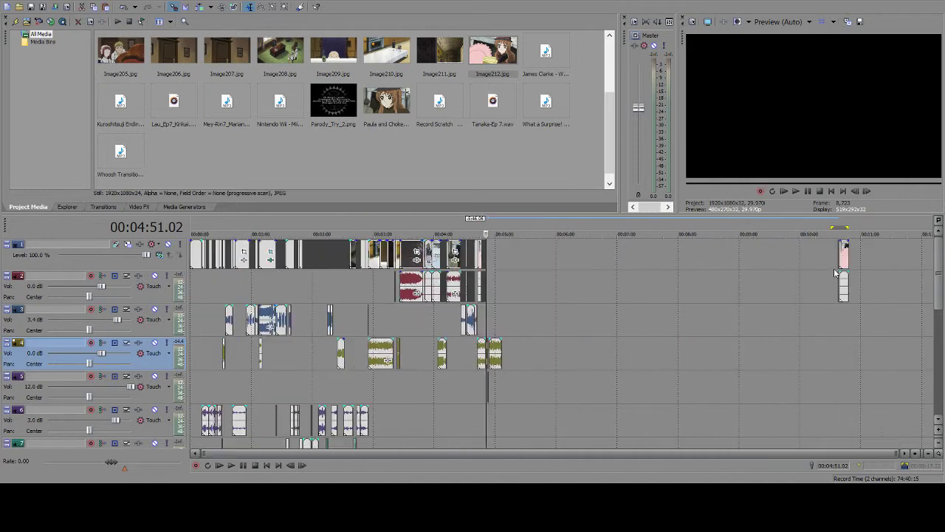
left_click(833, 263)
scroll(780, 266, "up", 10)
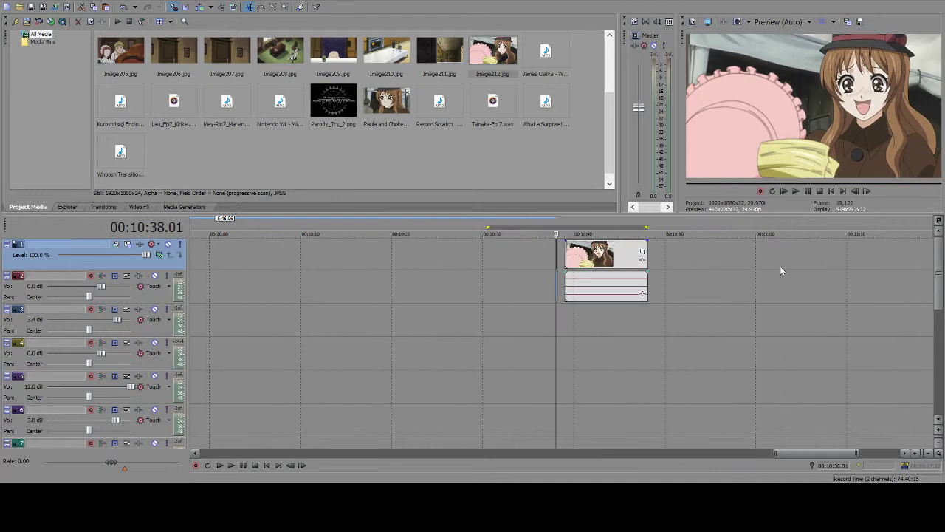
scroll(780, 265, "up", 5)
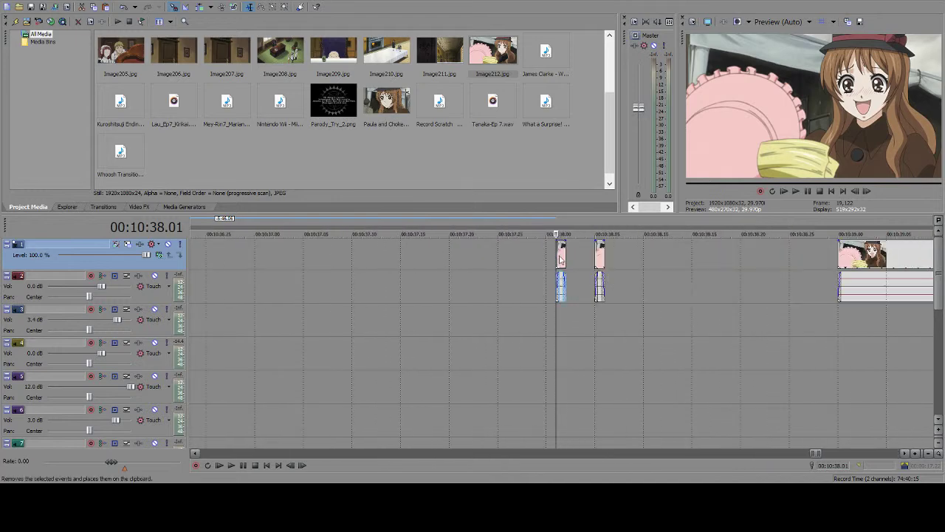
scroll(445, 288, "down", 6)
scroll(445, 288, "down", 5)
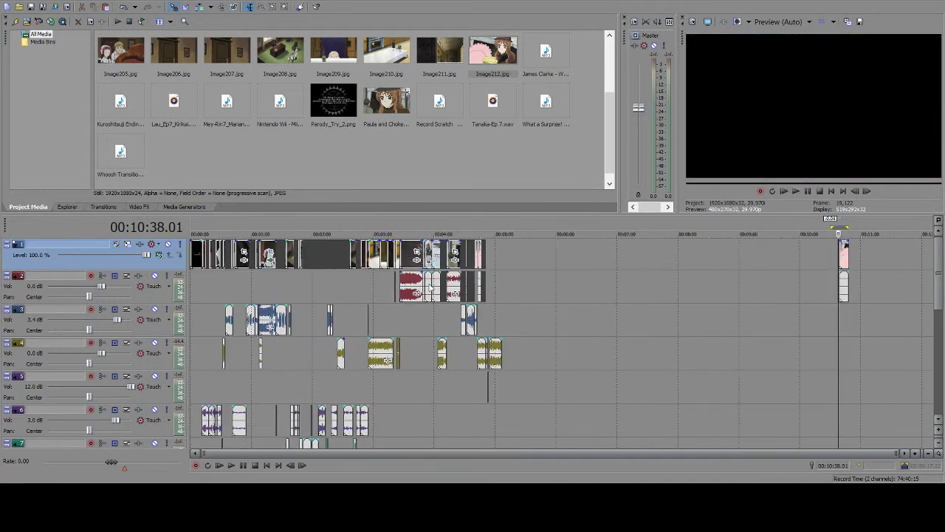
- Paste an open-mouth frame at 00:04:47.00, directly after the source clip, and play on to paste another at about 00:04:47.02
left_click(484, 255)
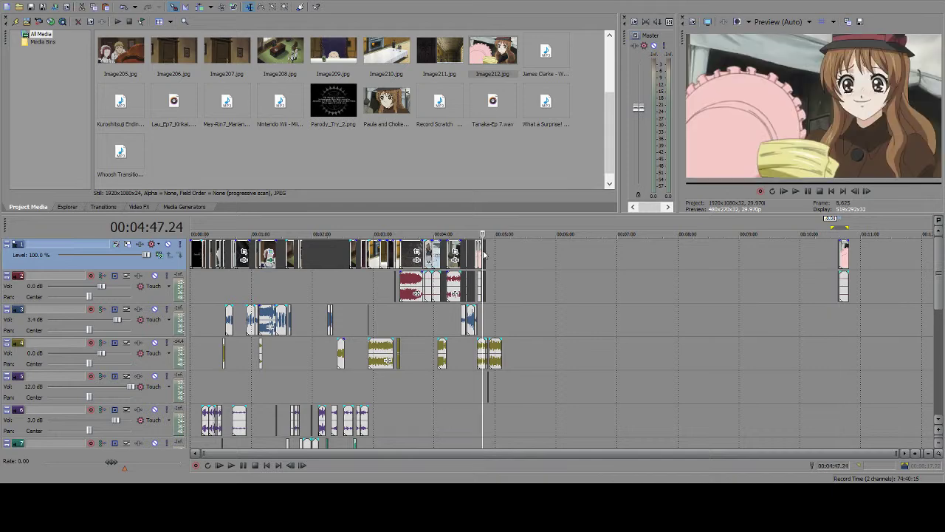
scroll(482, 253, "up", 8)
scroll(481, 252, "up", 2)
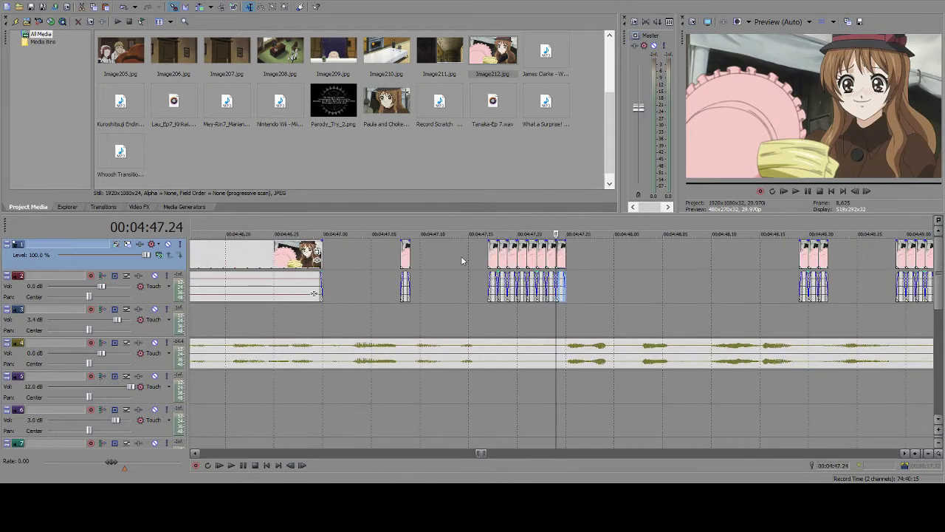
left_click(319, 255)
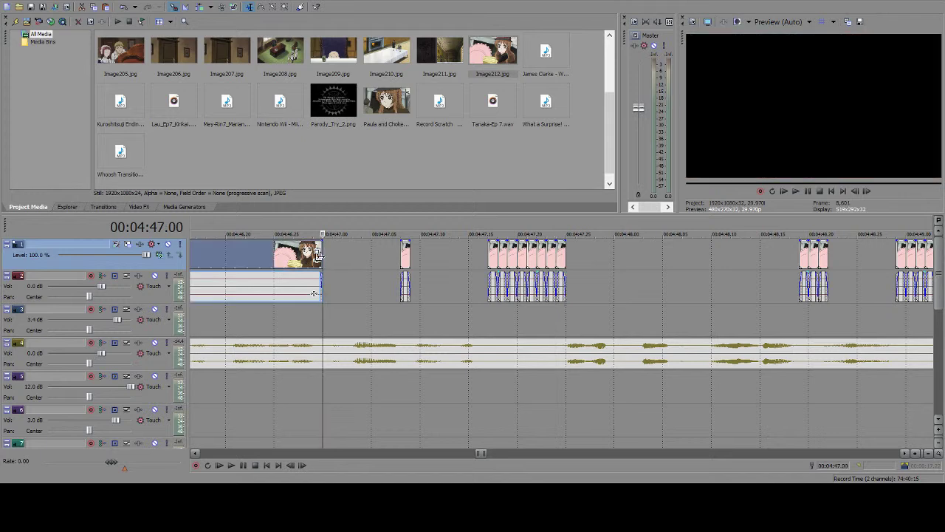
left_click_drag(318, 255, 329, 256)
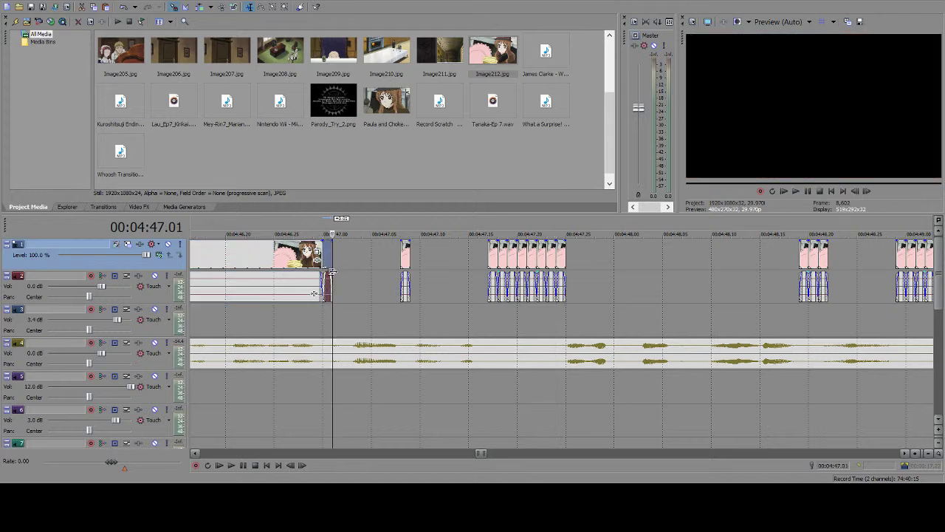
left_click(243, 459)
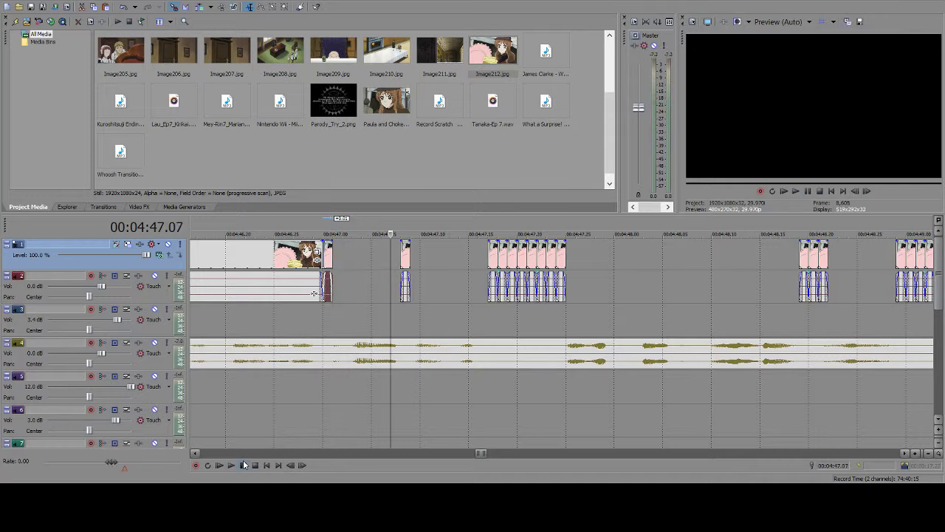
key("space")
key("ctrl+v")
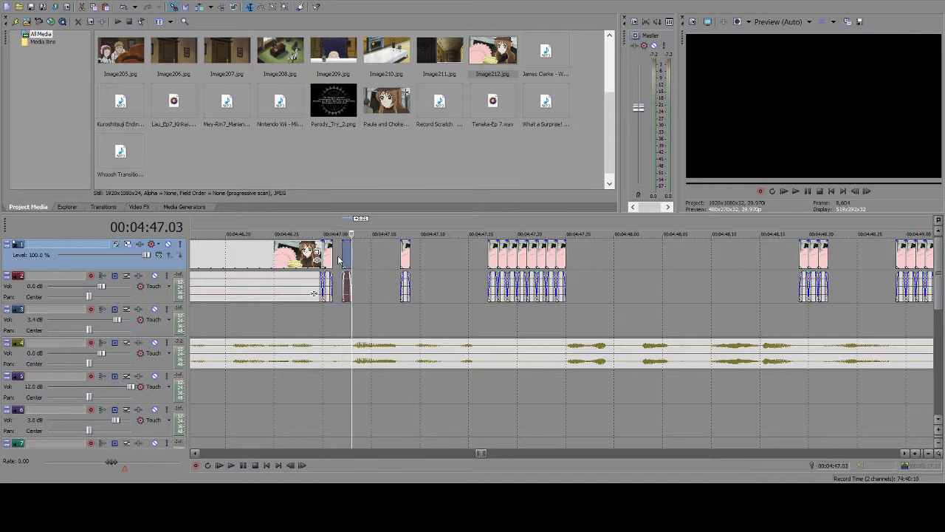
- Play on and paste open-mouth frames on both sides of the single closed-mouth frame near 00:04:47.08
left_click(240, 464)
left_click(240, 464)
left_click(388, 251)
key("ctrl+v")
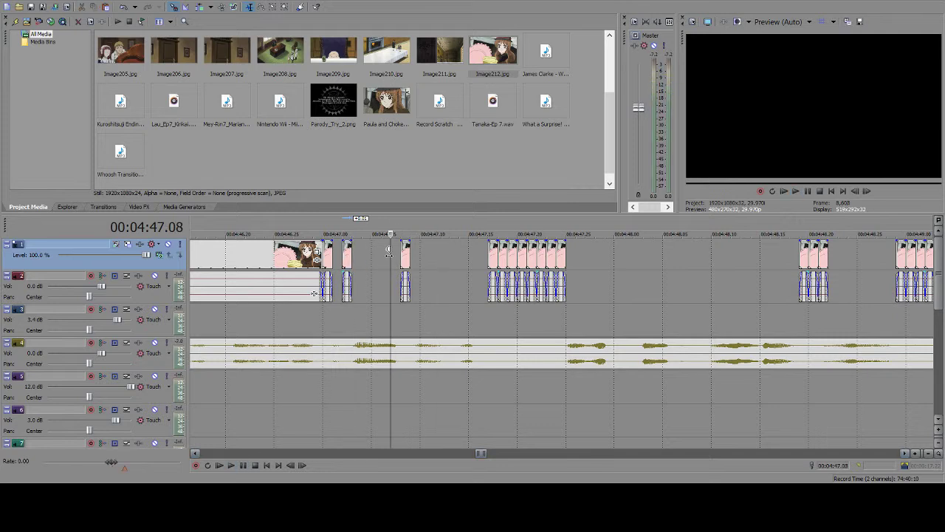
key("ctrl+v")
key("ctrl+v")
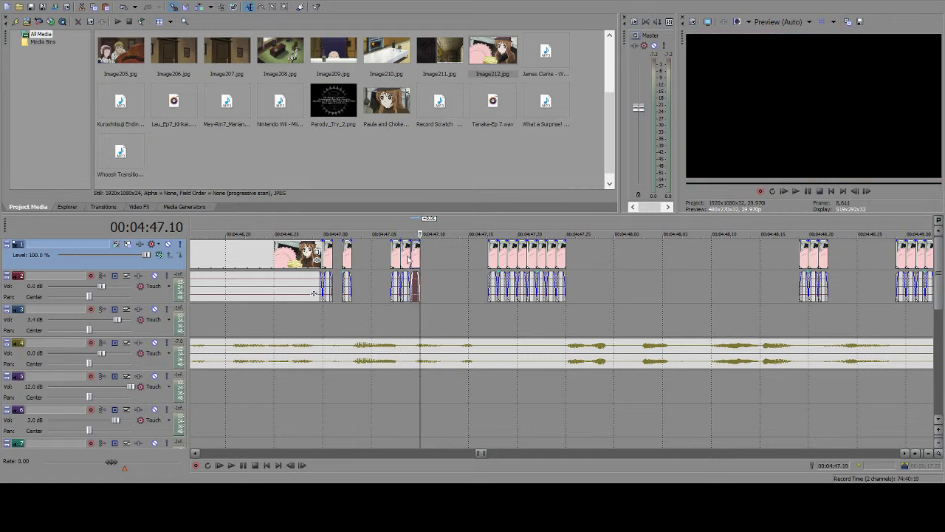
- Play on, paste two open-mouth frames from about 00:04:47.12 and one directly before the run of closed-mouth frames at 00:04:47.17
left_click(246, 465)
left_click(246, 465)
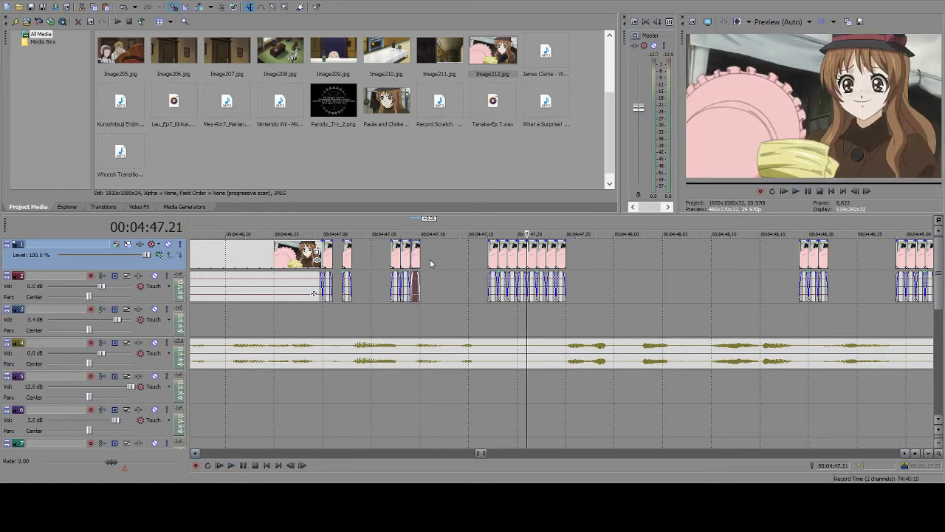
left_click(441, 261)
key("ctrl+v")
key("ctrl+v")
left_click(473, 257)
left_click(476, 257)
key("ctrl+v")
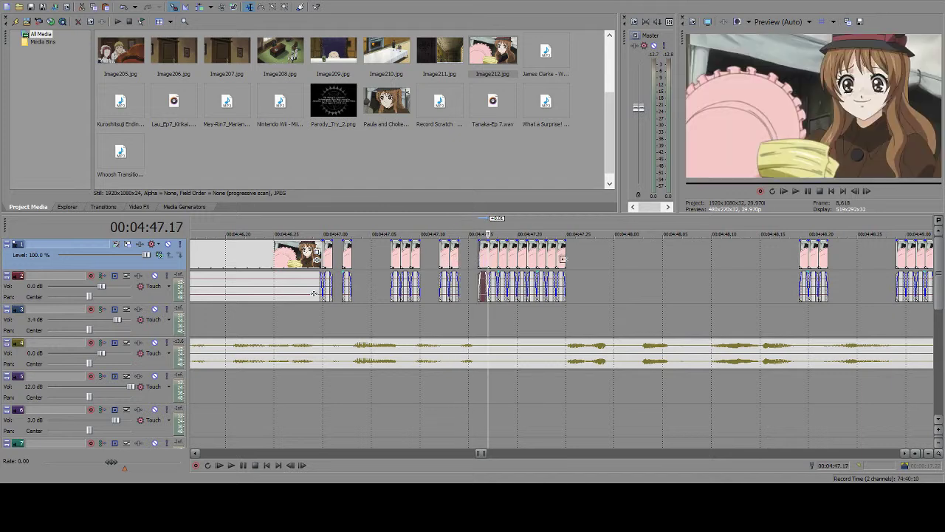
- Paste an open-mouth frame directly after the closed-mouth run at 00:04:47.25 and play on to paste another at about 00:04:47.27
left_click(569, 261)
key("ctrl+v")
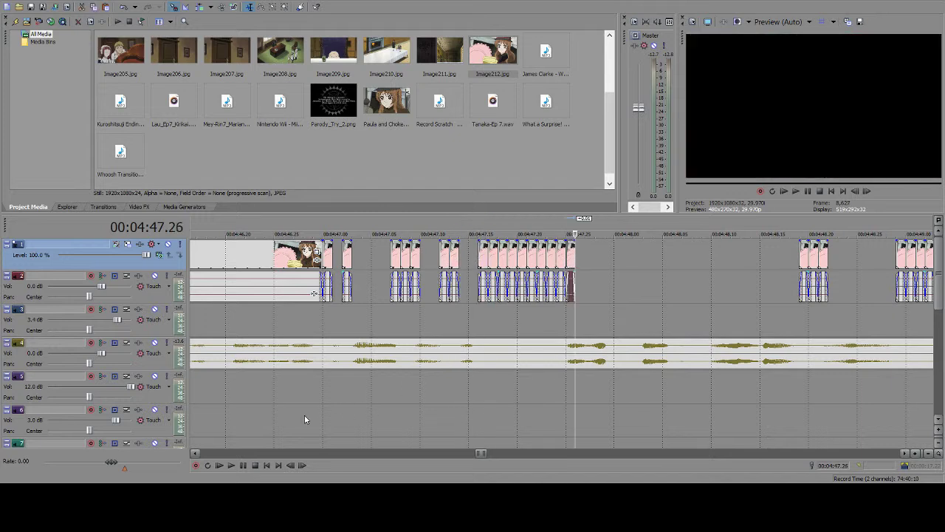
left_click(243, 467)
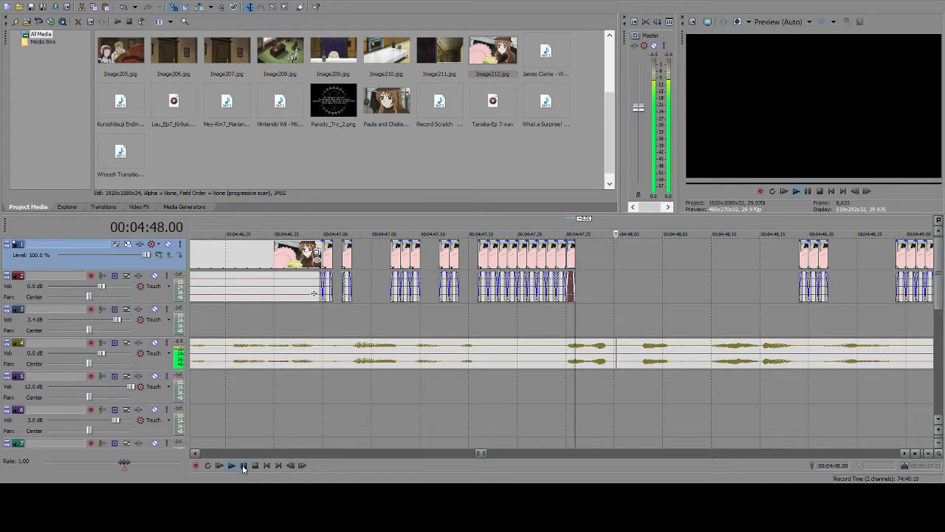
left_click(583, 257)
key("ctrl+v")
- Paste three open-mouth frames in a row from 00:04:48.00
left_click(604, 261)
left_click(610, 266)
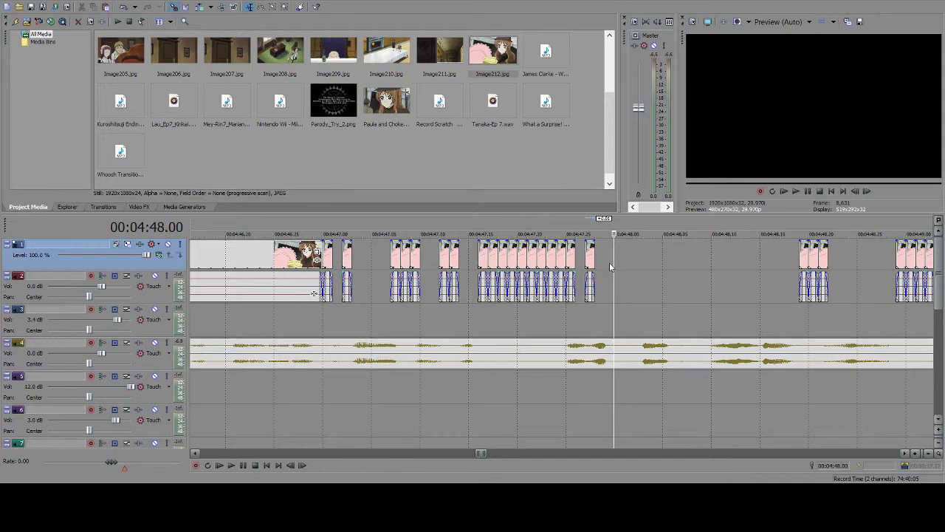
key("ctrl+v")
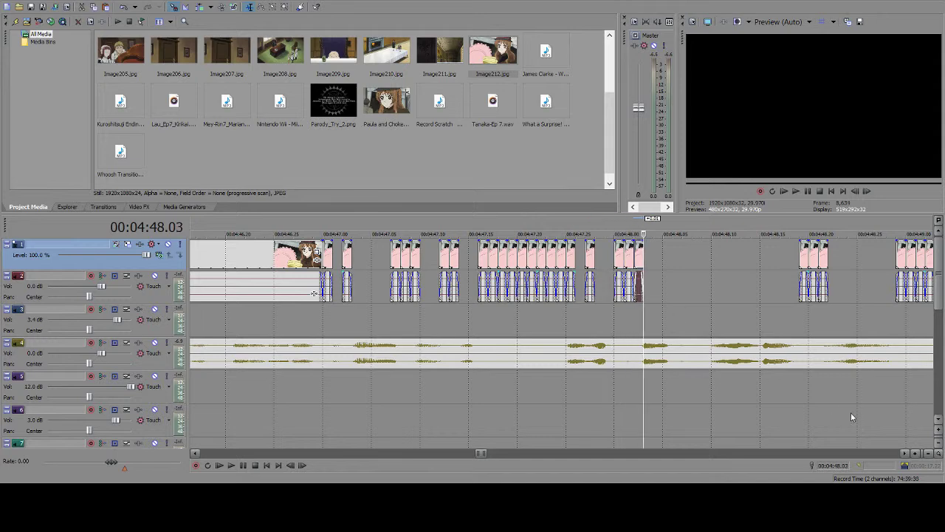
- Play on from 00:04:48.03 and paste four open-mouth frames in a row from about 00:04:48.06
left_click(905, 453)
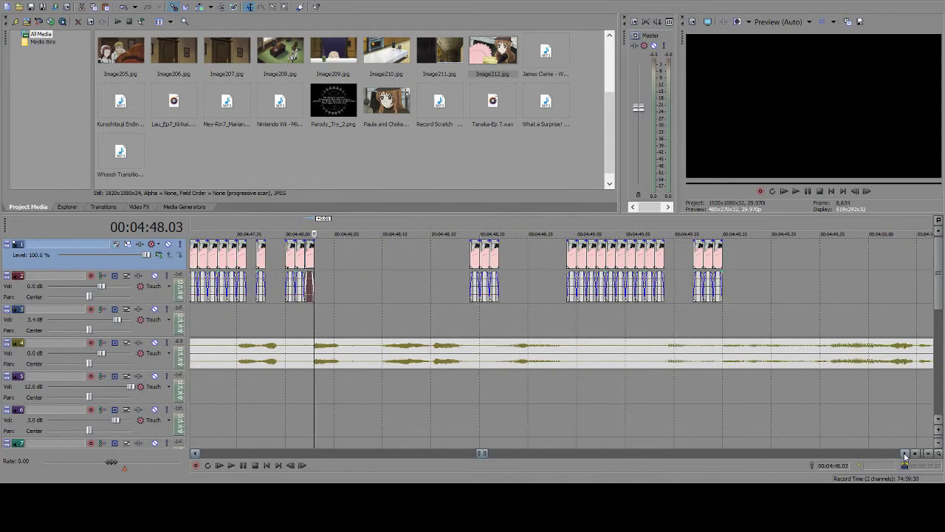
left_click(244, 465)
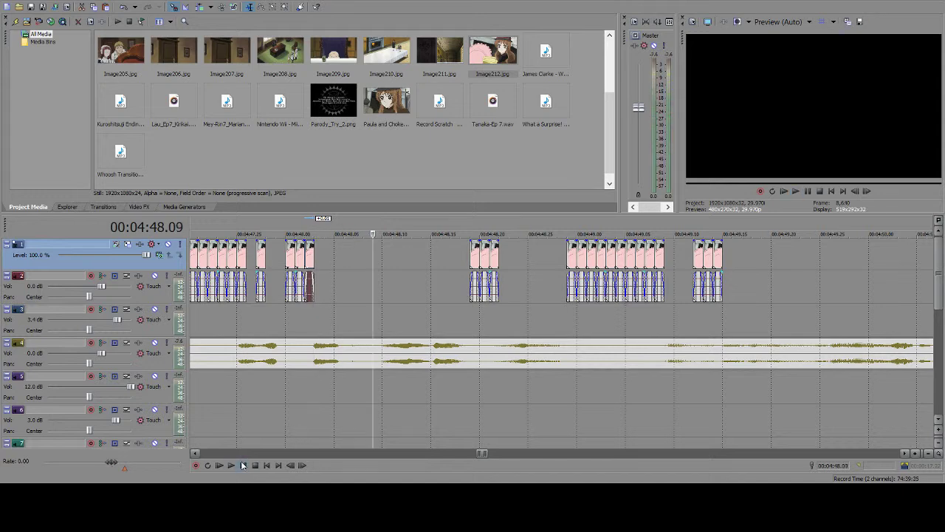
left_click(342, 254)
key("ctrl+v")
key("ctrl+v")
key("ctrl+v")
key("ctrl+v")
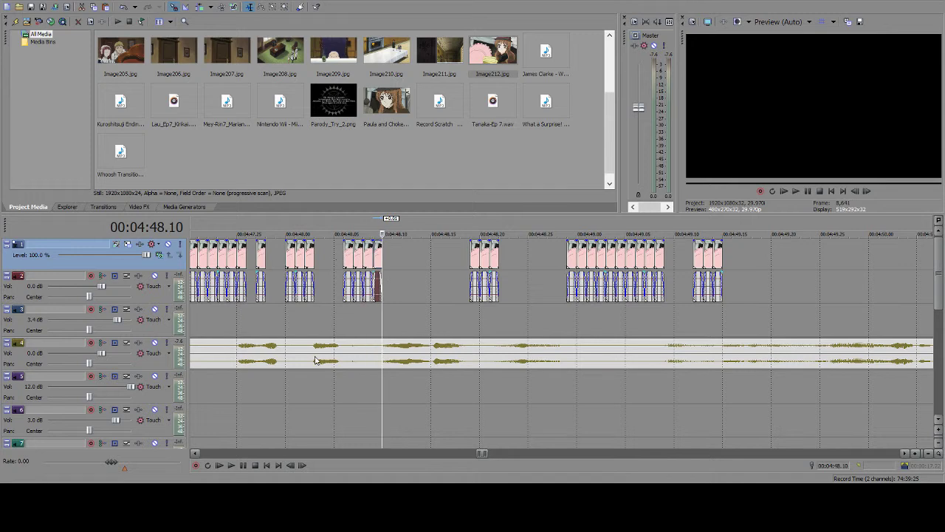
- Play the next part of the line and paste two open-mouth frames from 00:04:48.14
left_click(245, 466)
left_click(246, 465)
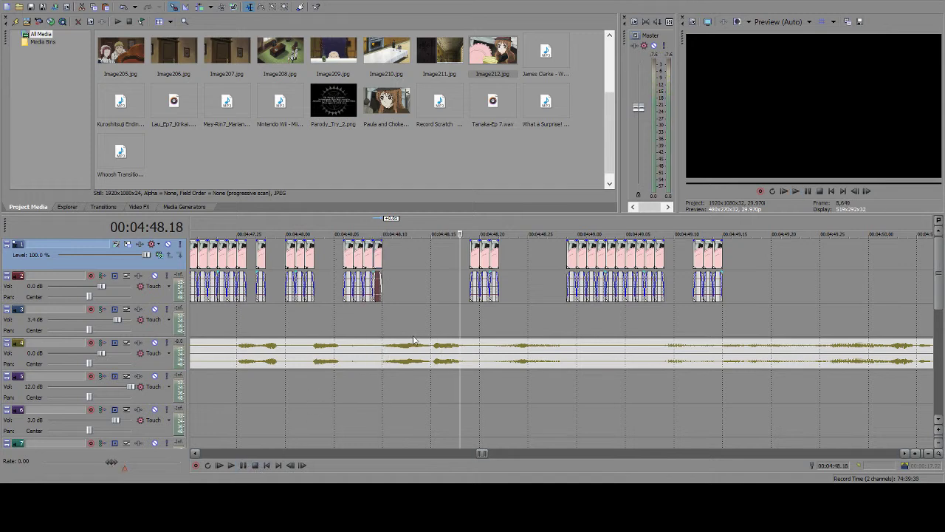
left_click(431, 258)
left_click(423, 260)
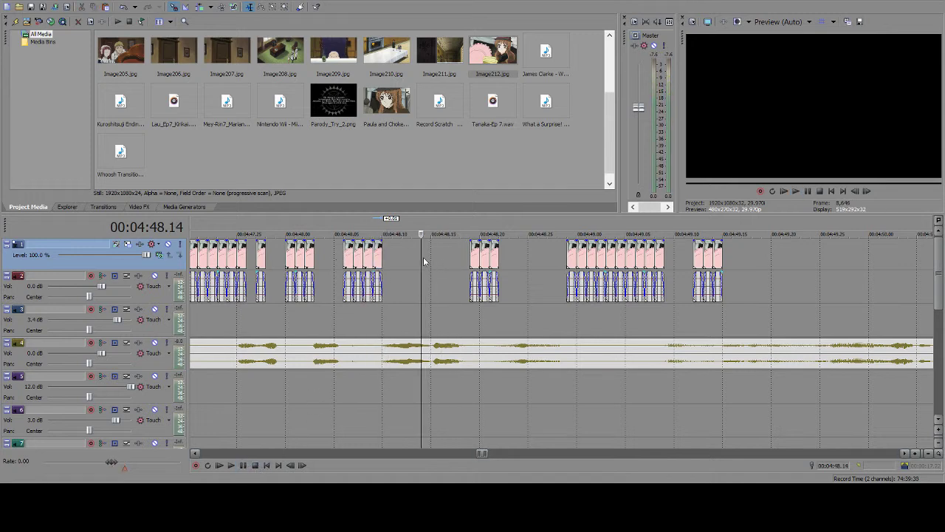
key("ctrl+v")
key("ctrl+v")
- Paste open-mouth frames around the closed-mouth run near 00:04:48.19, filling the track from about 00:04:48.18 to 00:04:48.24
left_click(460, 249)
key("ctrl+v")
key("ctrl+v")
key("ctrl+v")
key("ctrl+v")
key("ctrl+v")
key("ctrl+v")
key("ctrl+v")
- Play on and paste open-mouth frames from about 00:04:48.26 up to the closed-mouth run at 00:04:48.29
left_click(243, 467)
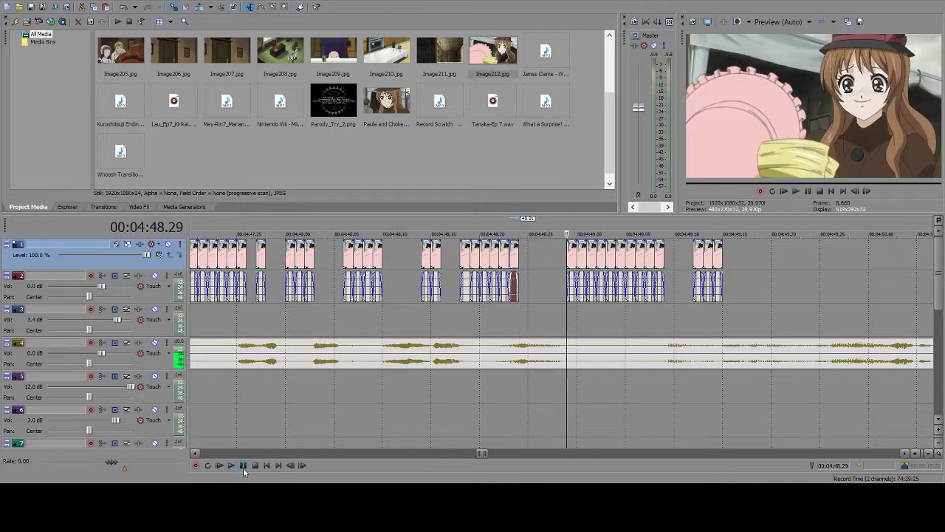
left_click(537, 266)
key("ctrl+v")
key("ctrl+v")
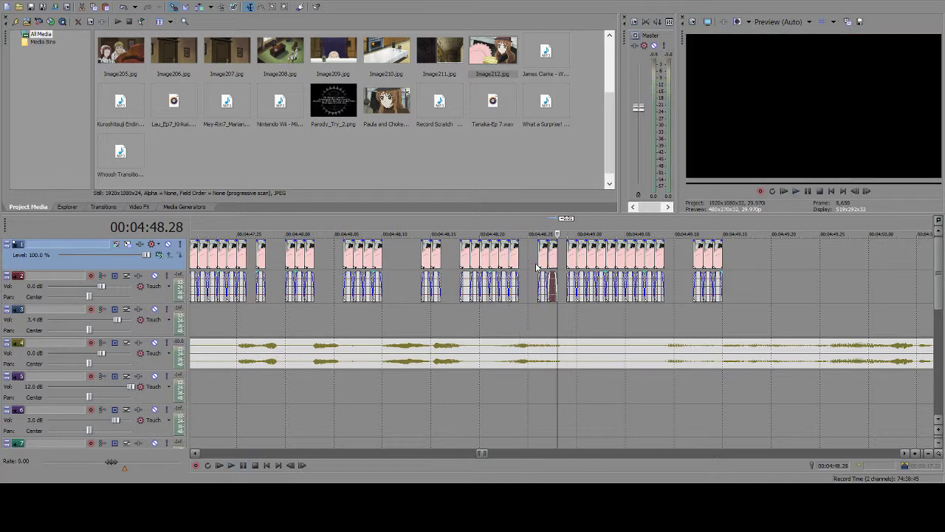
key("ctrl+v")
- Play on from 00:04:49.09, then paste an open-mouth frame directly after the closed-mouth run and another at 00:04:49.11
left_click(662, 265)
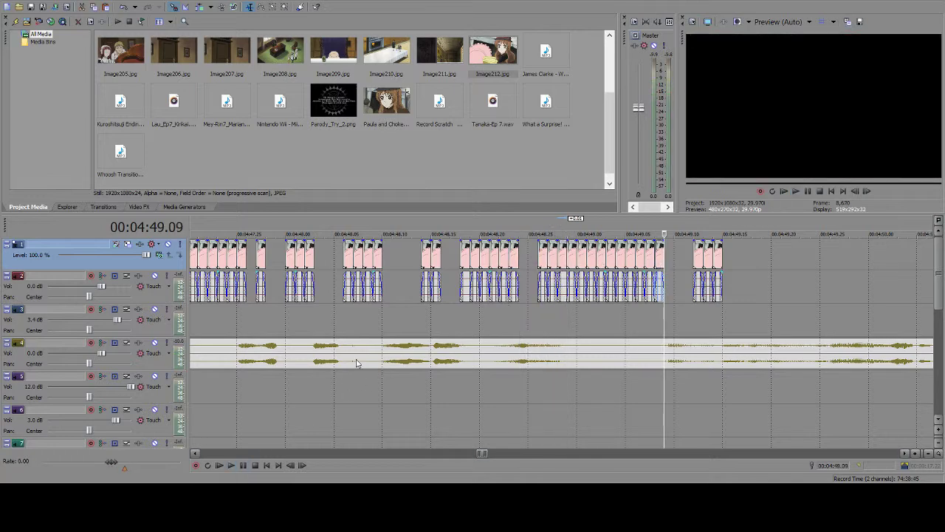
left_click(244, 464)
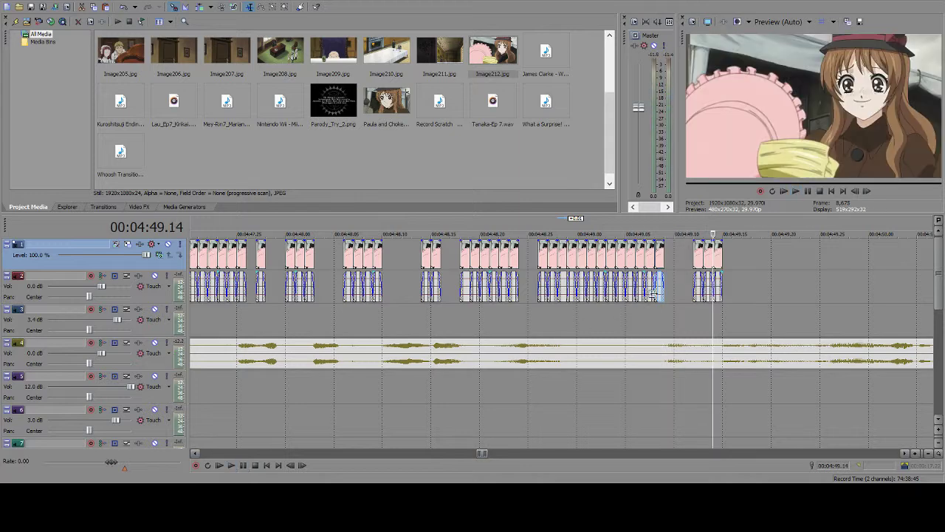
left_click(664, 261)
key("ctrl+v")
key("ctrl+v")
key("ctrl+v")
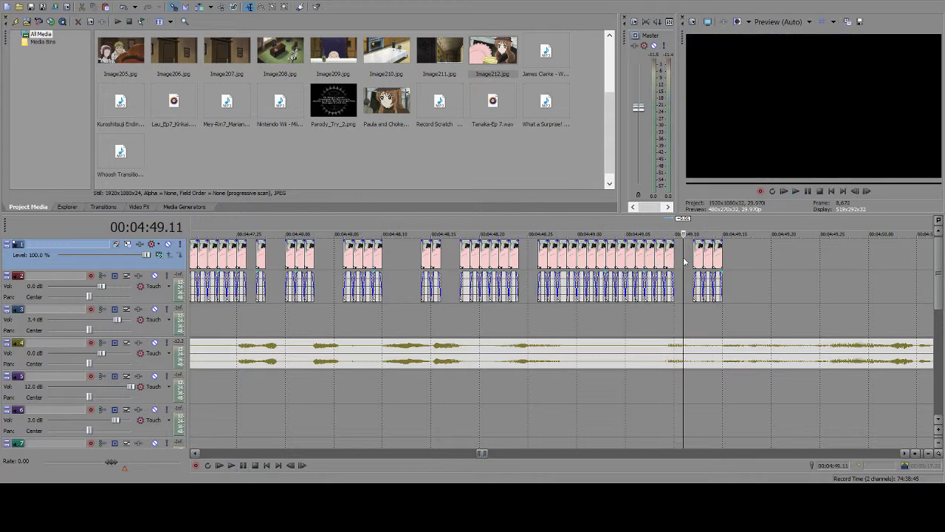
- Play on from 00:04:49.15 and paste one open-mouth frame at about 00:04:49.17
left_click(727, 264)
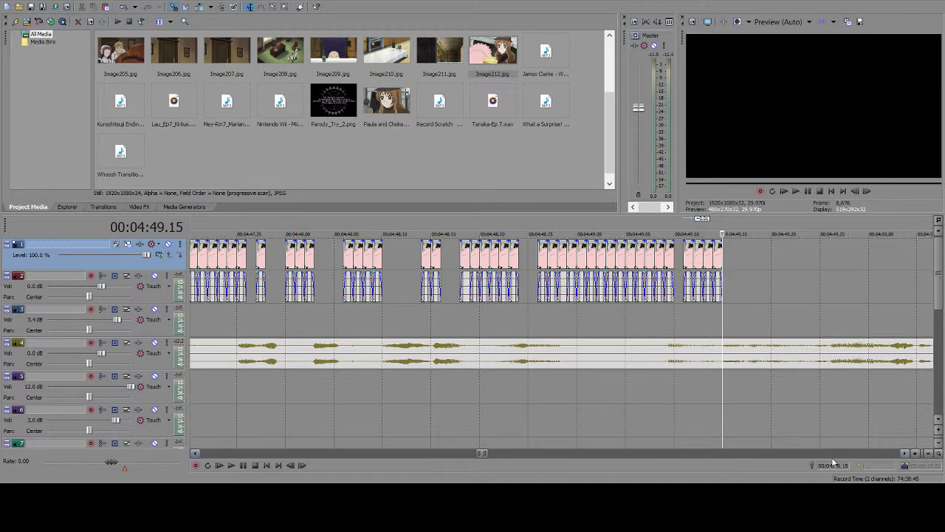
left_click(906, 454)
left_click_drag(906, 457, 906, 456)
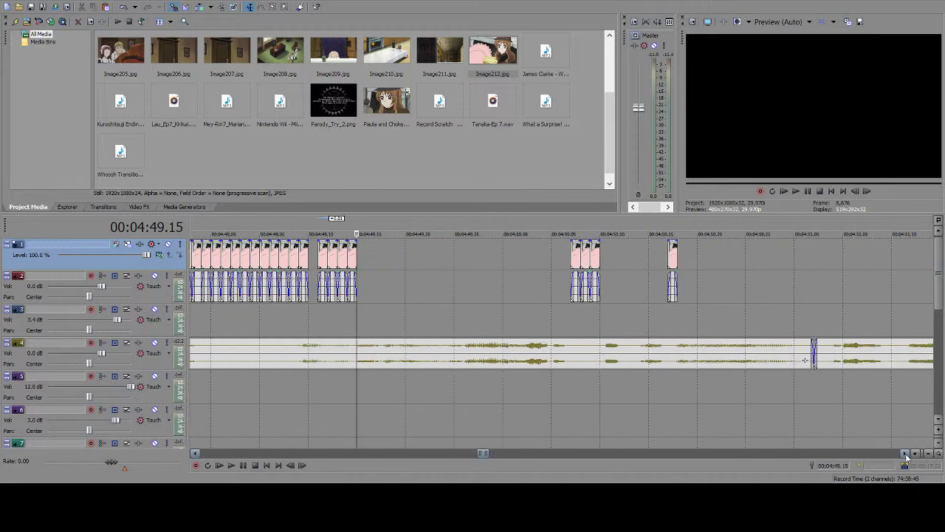
left_click(240, 465)
left_click(240, 464)
left_click(396, 255)
left_click(386, 253)
key("Left")
key("ctrl+v")
- Replay the line and move the newly pasted open-mouth frame to 00:04:49.19
left_click(244, 465)
left_click(244, 466)
left_click_drag(376, 258, 396, 258)
left_click(395, 259)
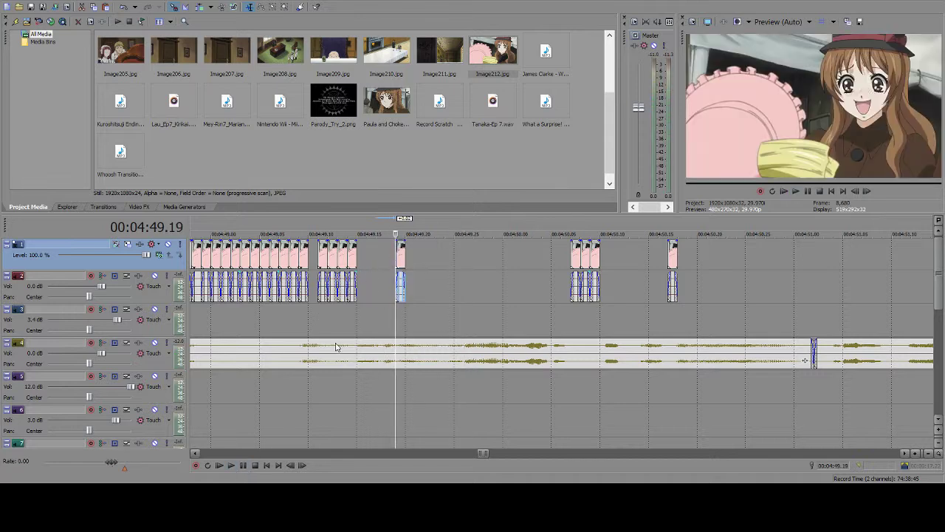
- Play on and paste two open-mouth frames from about 00:04:49.24
left_click(244, 465)
left_click(244, 465)
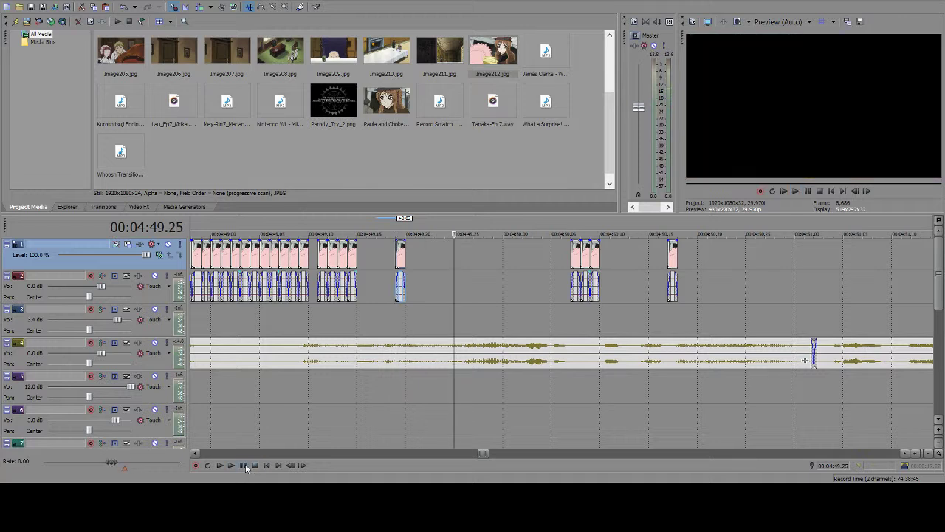
left_click(448, 260)
key("ctrl+v")
key("ctrl+v")
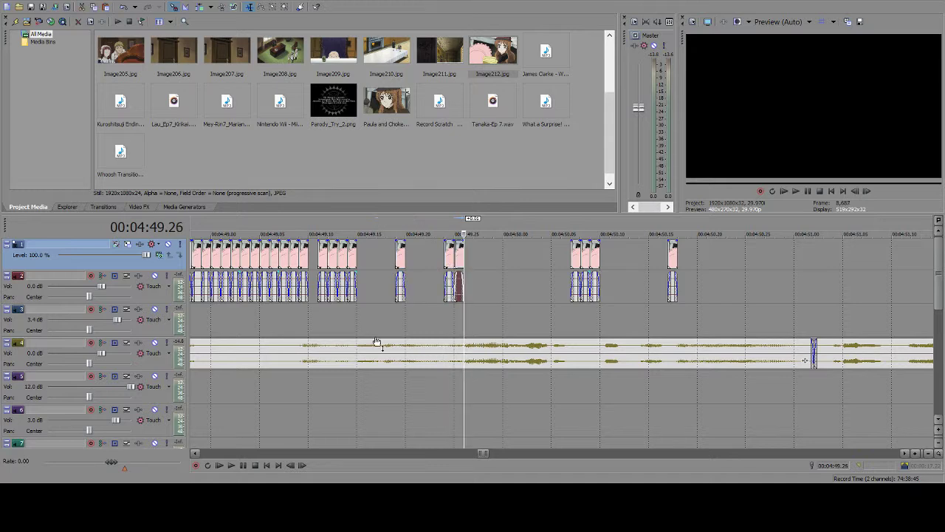
- Play on past 00:04:50.00 and paste two open-mouth frames from about 00:04:50.01
left_click(246, 464)
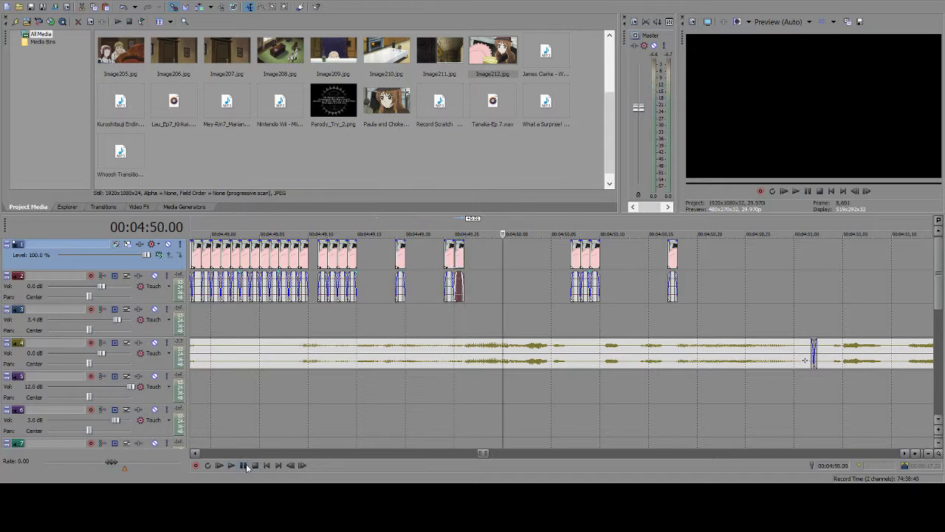
left_click(246, 464)
left_click(514, 260)
key("ctrl+v")
key("ctrl+v")
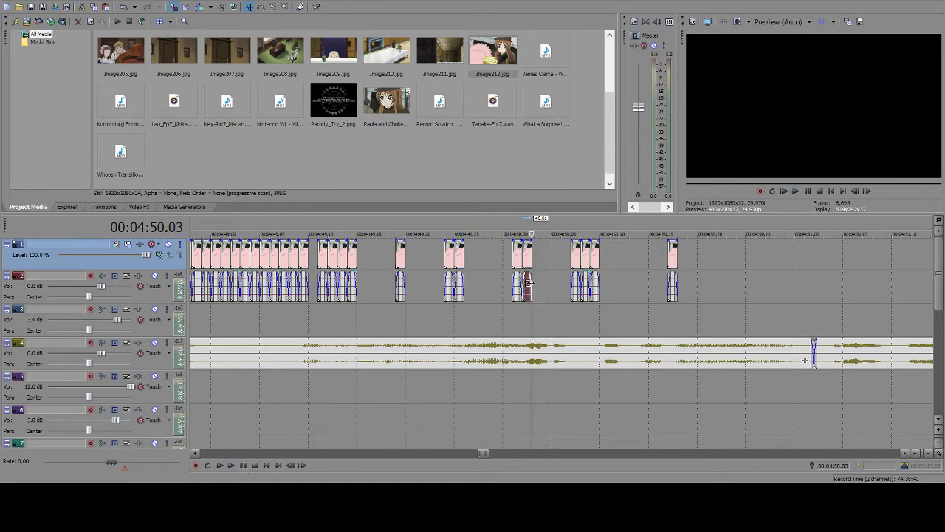
- Paste open-mouth frames at about 00:04:50.04, on both sides of the closed-mouth run at 00:04:50.07, and two from about 00:04:50.12
left_click(548, 262)
left_click_drag(567, 263, 606, 259)
left_click(251, 464)
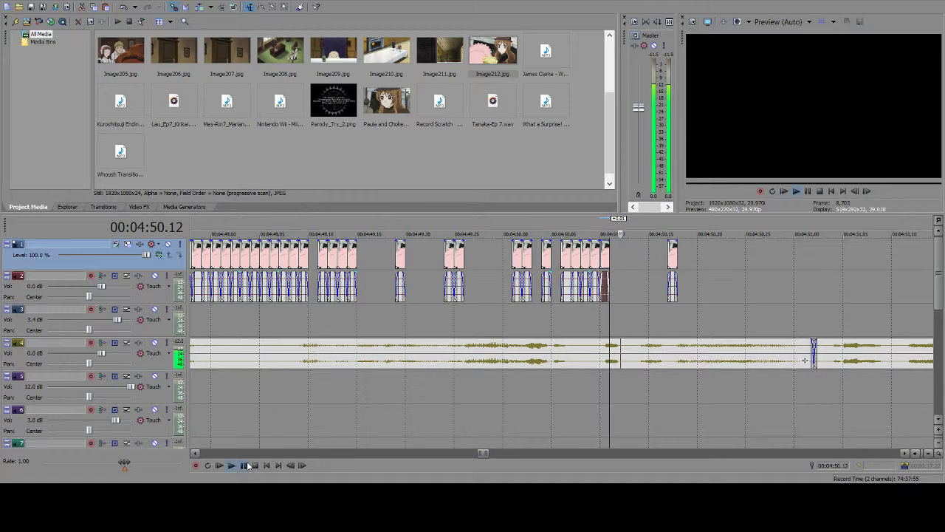
left_click(619, 258)
key("ctrl+v")
key("ctrl+v")
- Paste an open-mouth frame on each side of the single closed-mouth frame at about 00:04:50.17
left_click(659, 257)
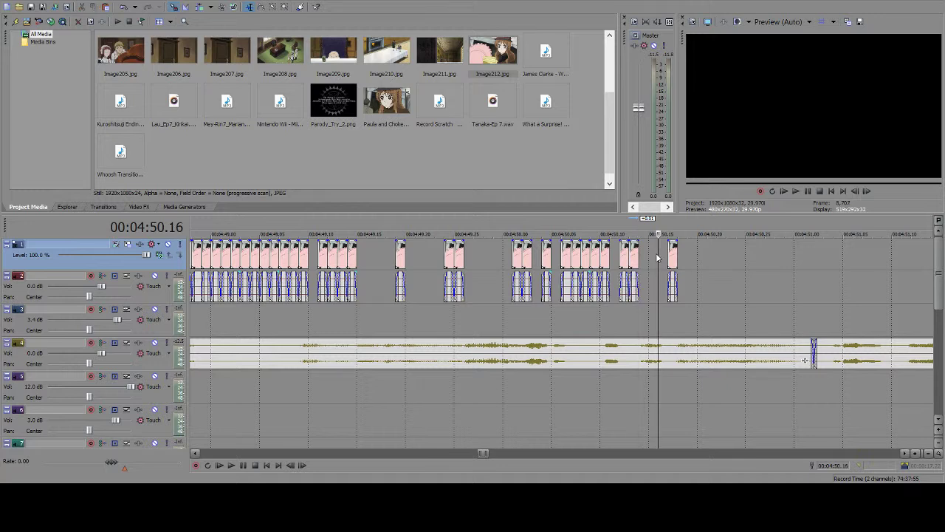
key("ctrl+v")
key("ctrl+v")
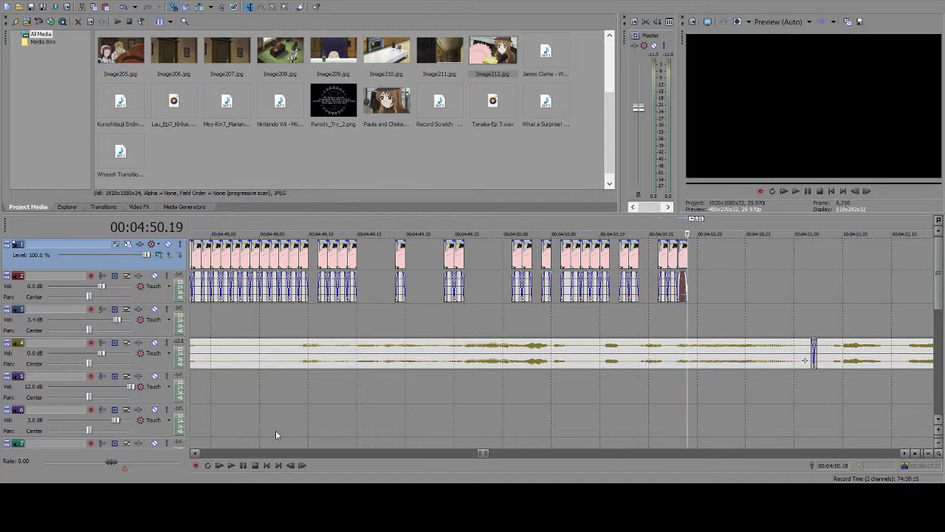
- Play on and paste two open-mouth frames from about 00:04:50.24
left_click(244, 466)
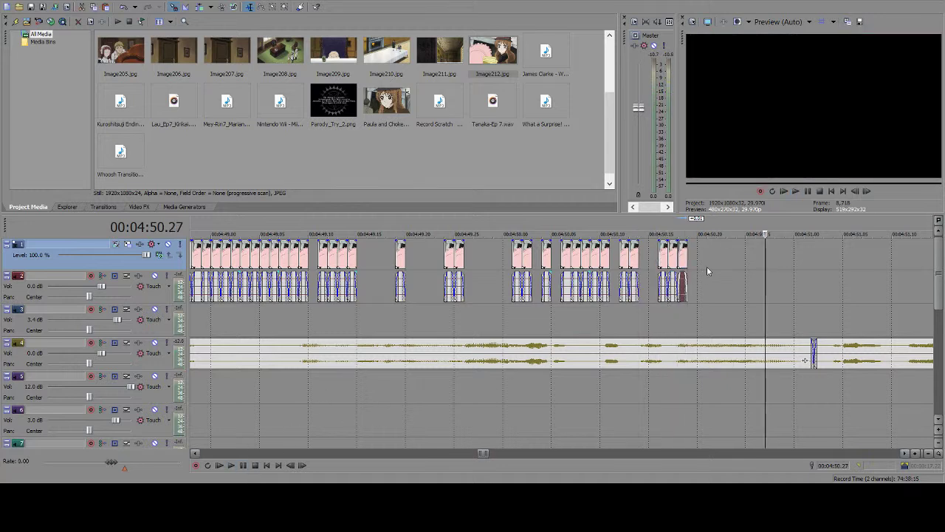
left_click(735, 271)
key("ctrl+v")
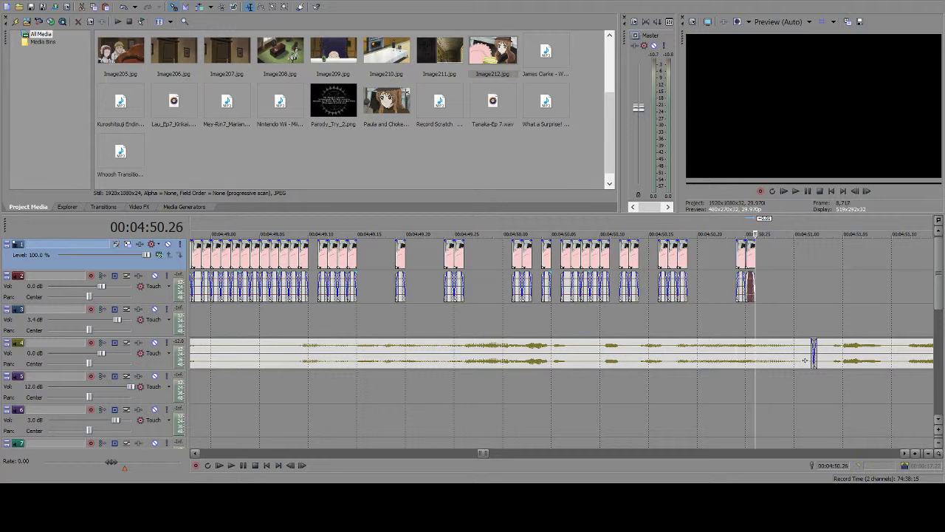
- Play the end of the line and paste single open-mouth frames at about 00:04:50.27, 00:04:50.29 and 00:04:51.01
left_click(246, 466)
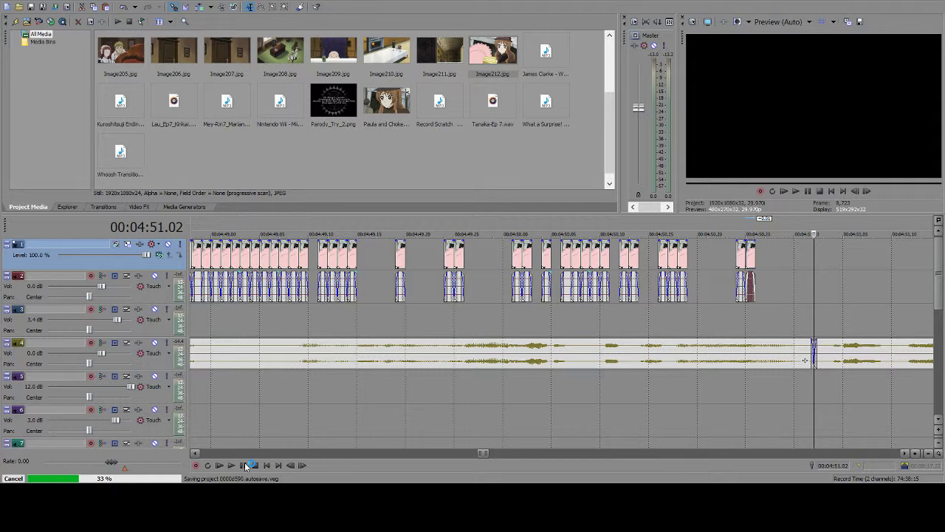
left_click(246, 466)
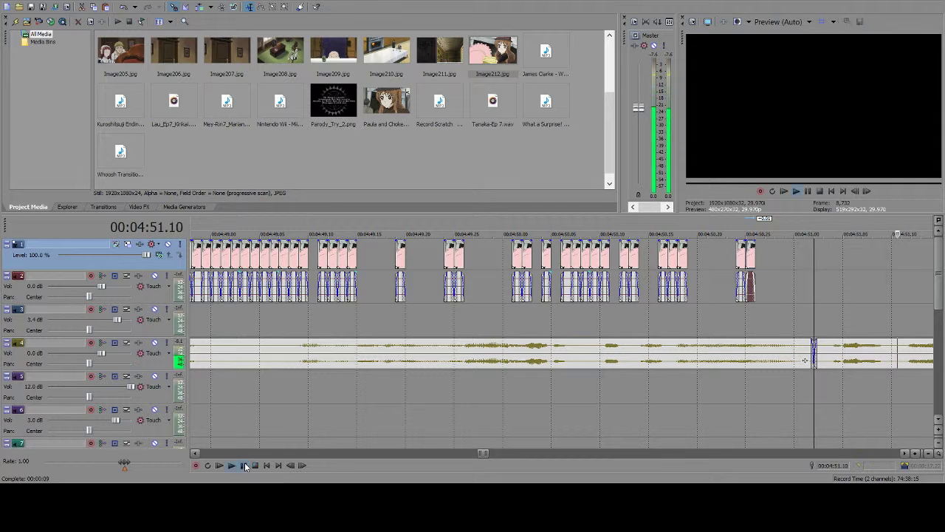
left_click(754, 287)
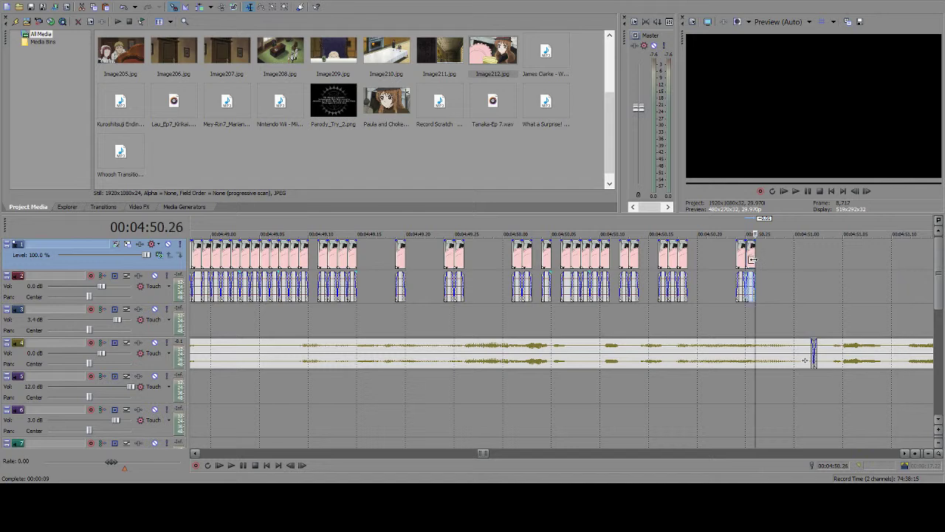
left_click(801, 307)
left_click(765, 265)
key("ctrl+v")
left_click(794, 266)
left_click(785, 266)
key("ctrl+v")
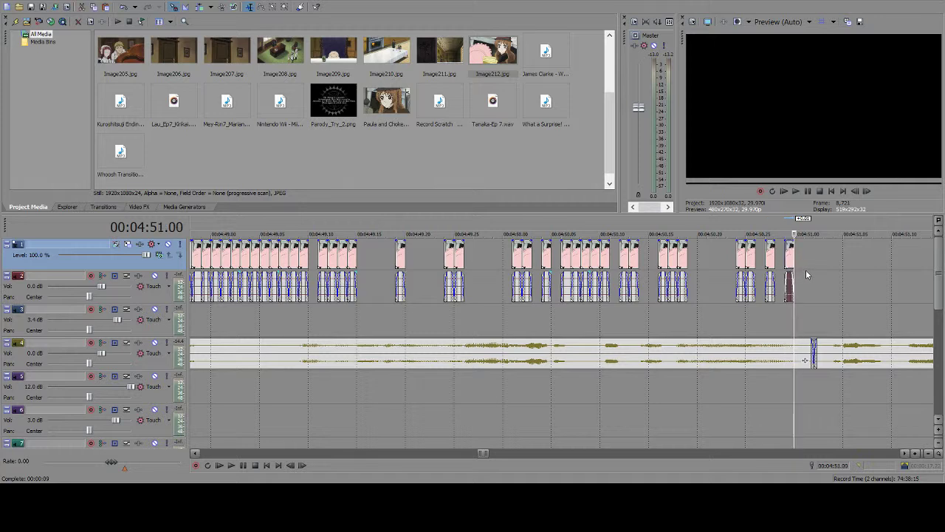
left_click(805, 273)
key("ctrl+v")
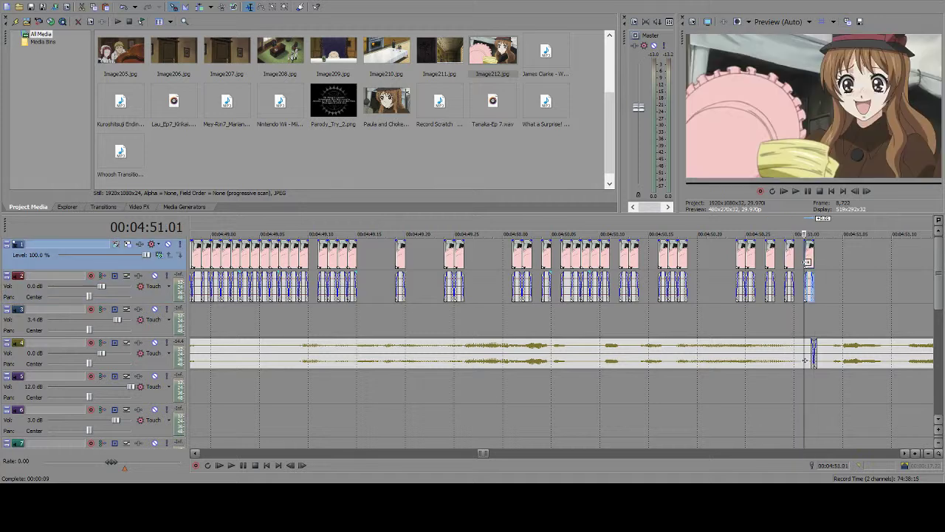
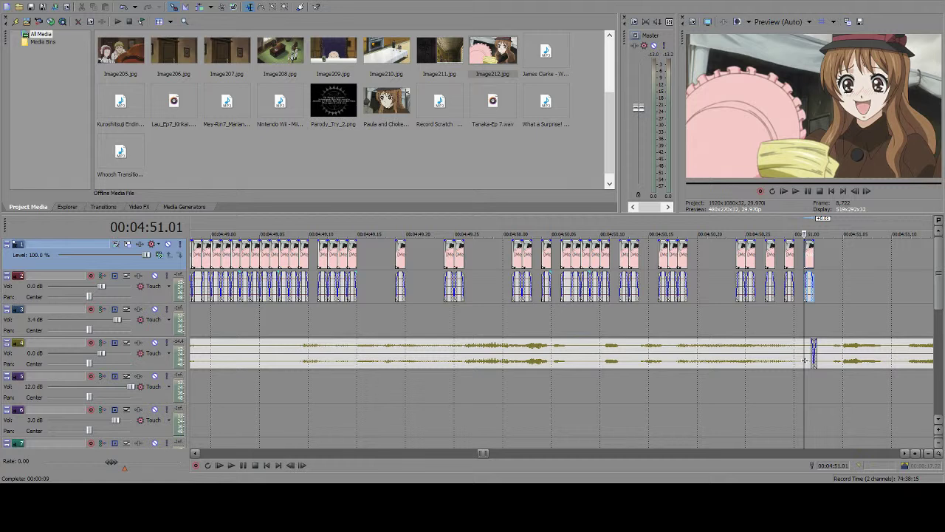
- Copy the single wide-open-mouth frame kept near the far end of the timeline at 00:10:38.05
left_click(841, 259)
scroll(842, 260, "down", 6)
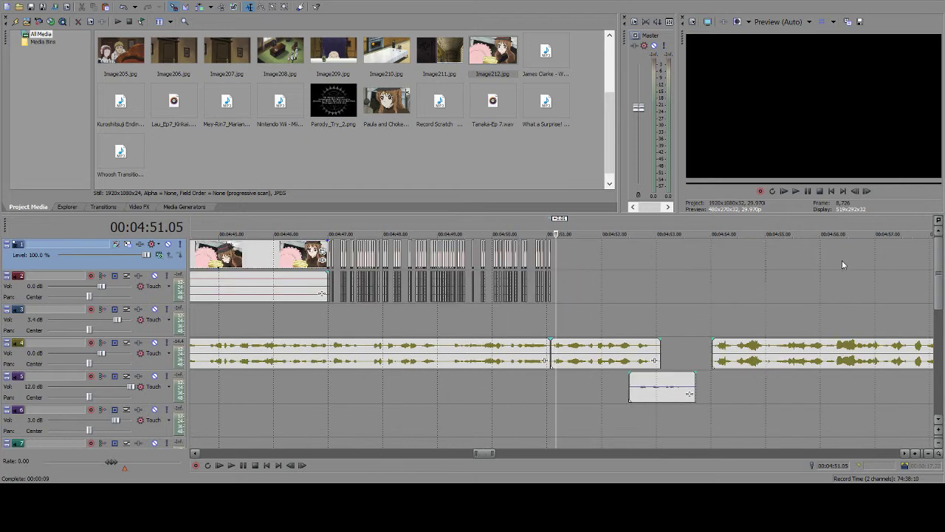
scroll(842, 260, "down", 8)
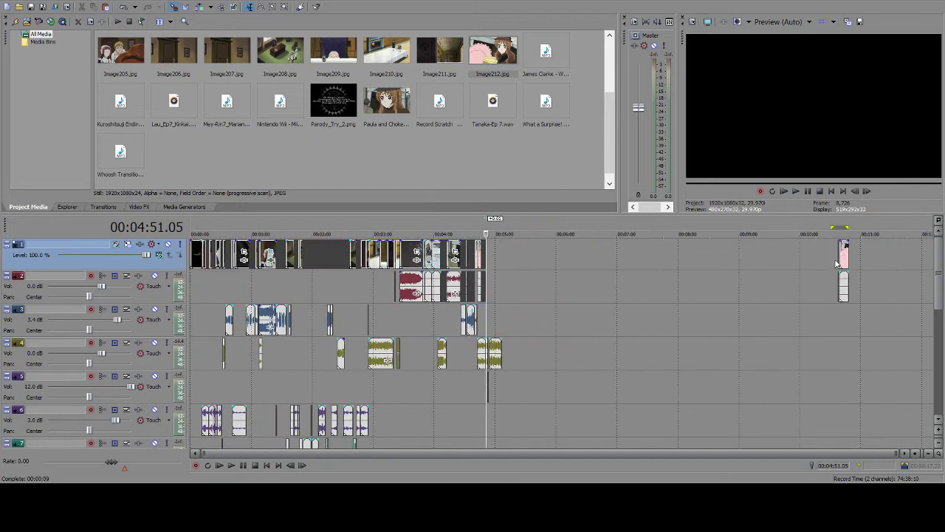
left_click(839, 251)
scroll(830, 265, "up", 10)
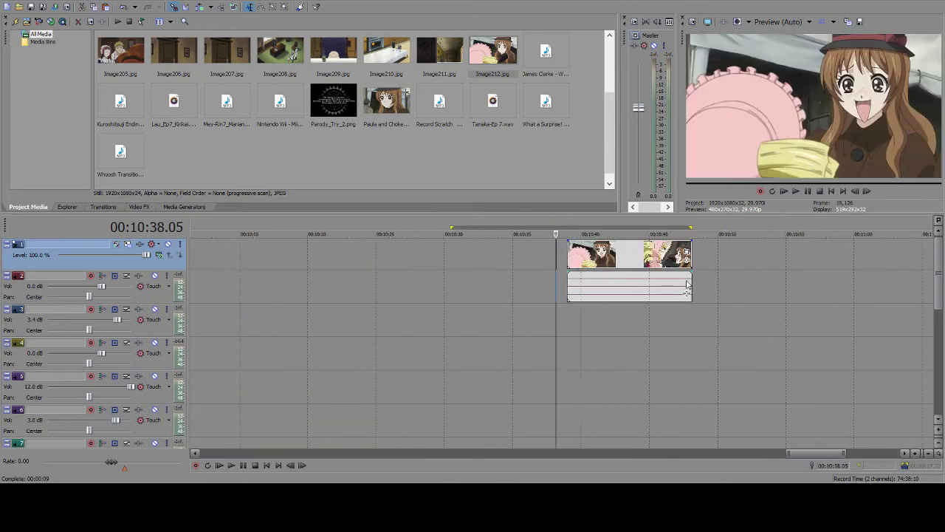
scroll(606, 268, "up", 4)
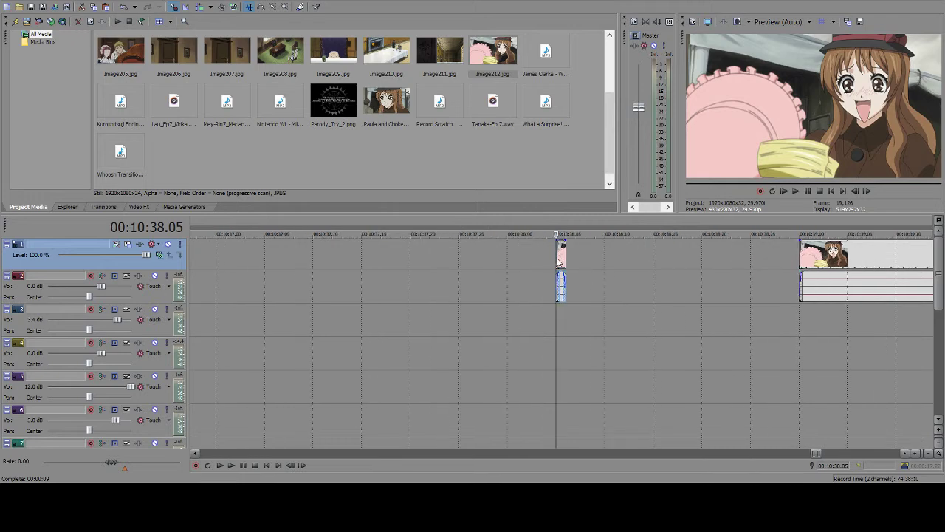
scroll(566, 254, "down", 10)
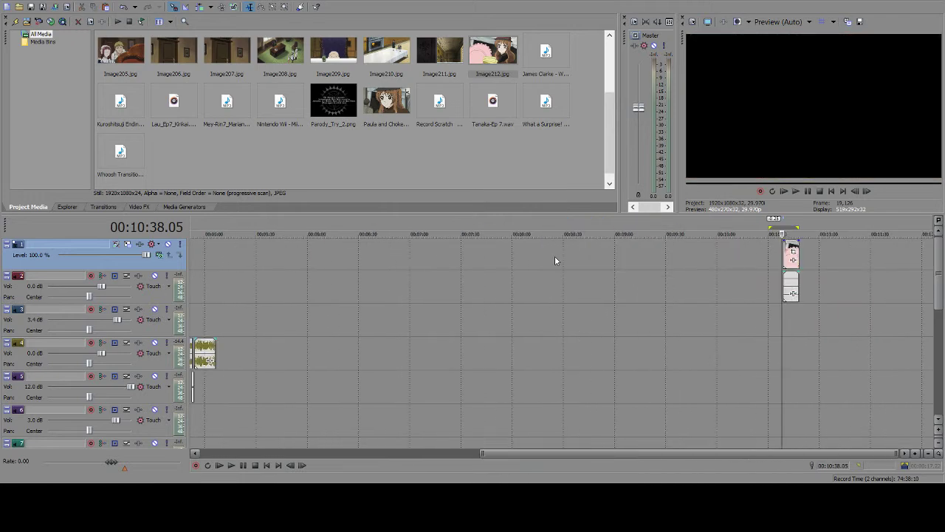
- Return to the start of the voice line and fill the gaps from 00:04:47.01 to 00:04:48.00 with wide-open-mouth frames
left_click(485, 253)
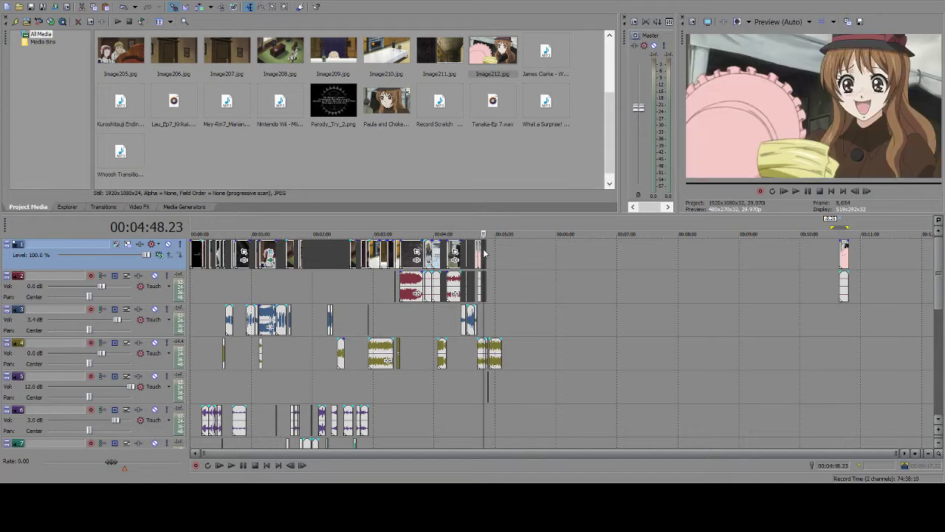
scroll(484, 253, "up", 3)
scroll(484, 253, "up", 8)
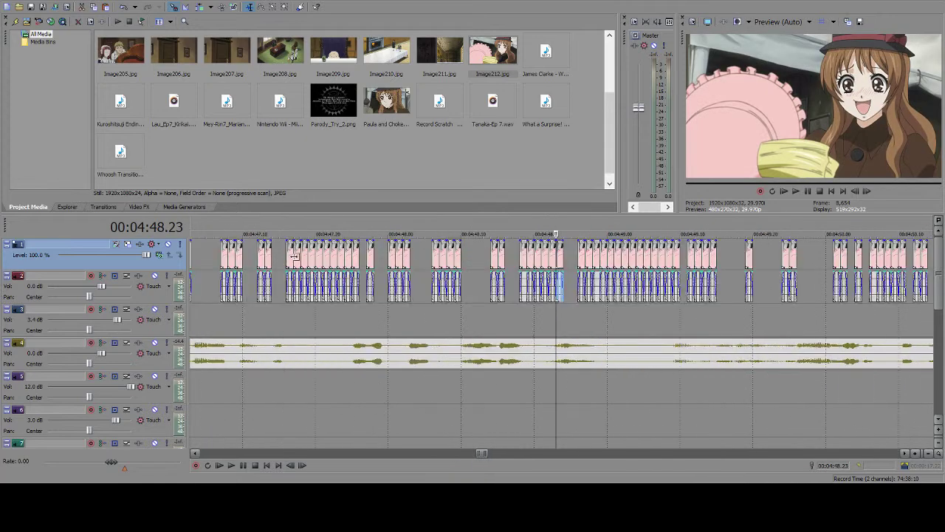
left_click(195, 453)
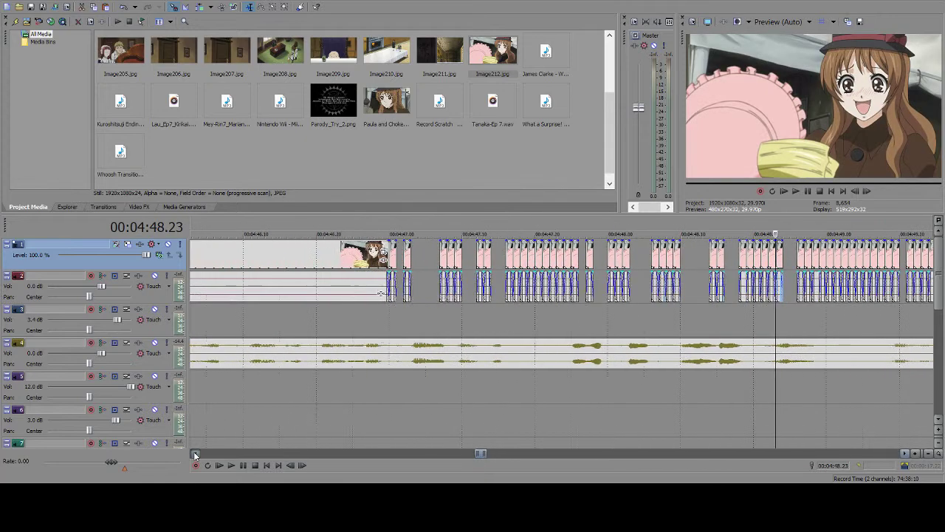
left_click(432, 259)
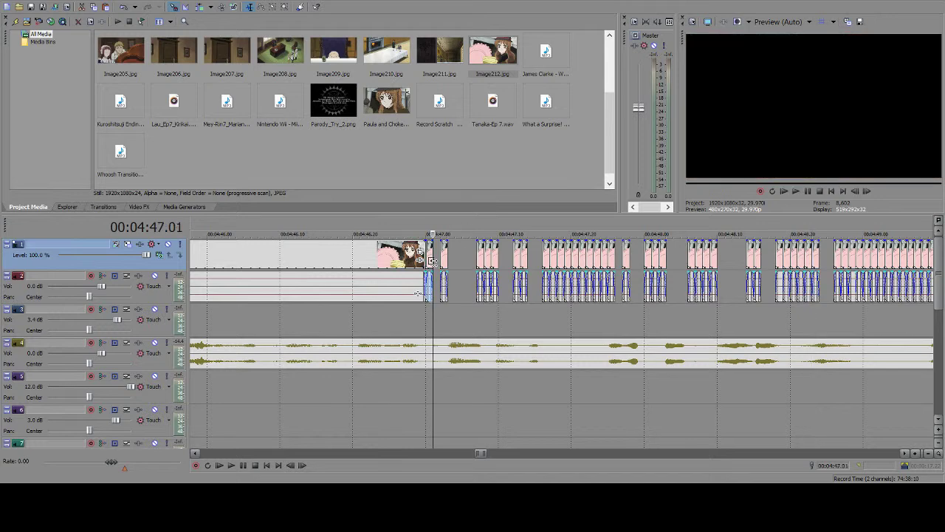
key("space")
key("space")
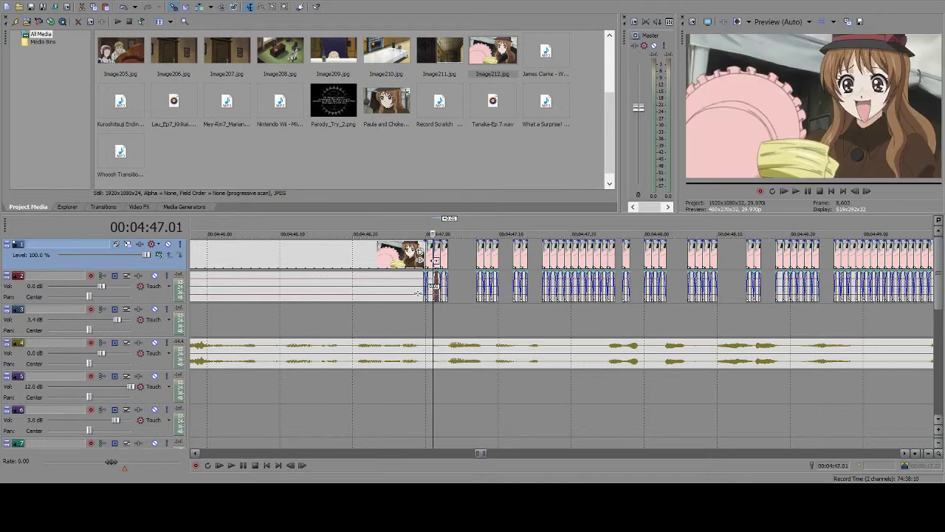
key("space")
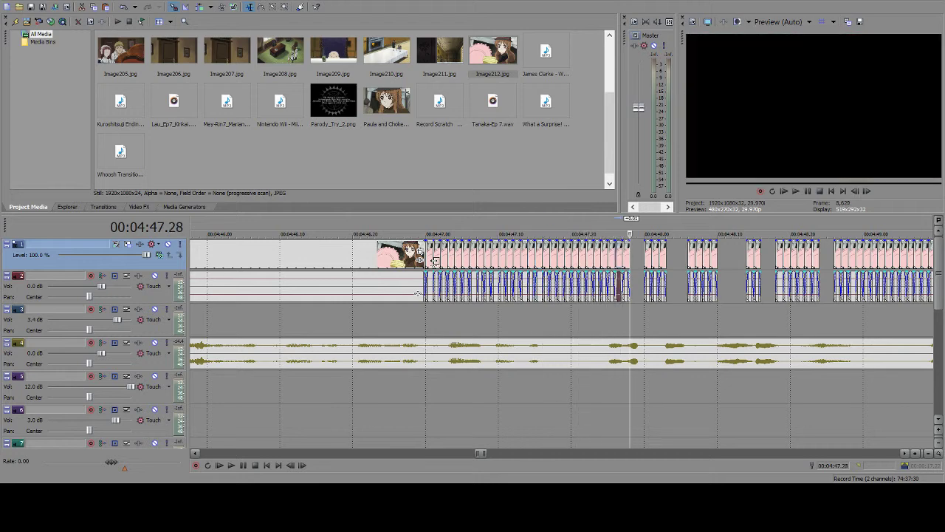
key("alt+Left")
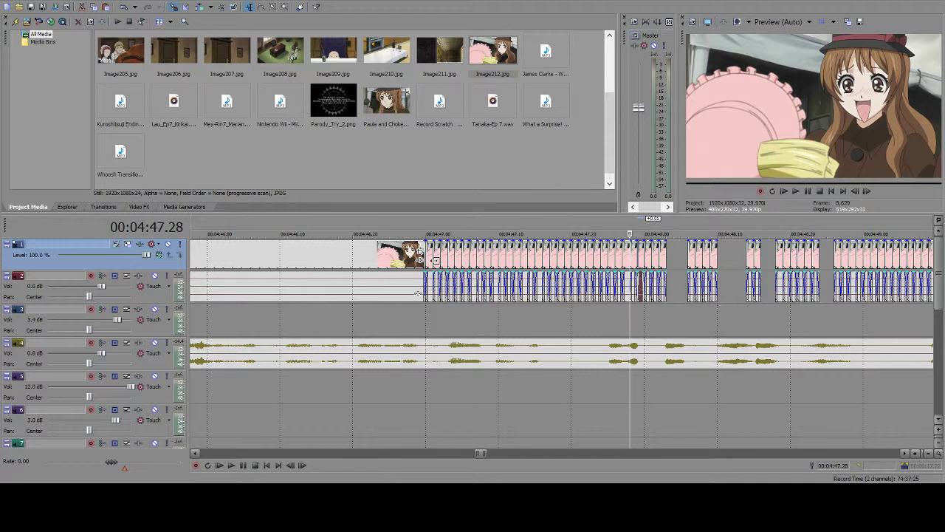
- Paste three wide-open-mouth frames into the gap at about 00:04:48.03
key("alt+Right")
key("alt+Right")
key("alt+Right")
key("alt+Right")
key("alt+Right")
key("alt+Right")
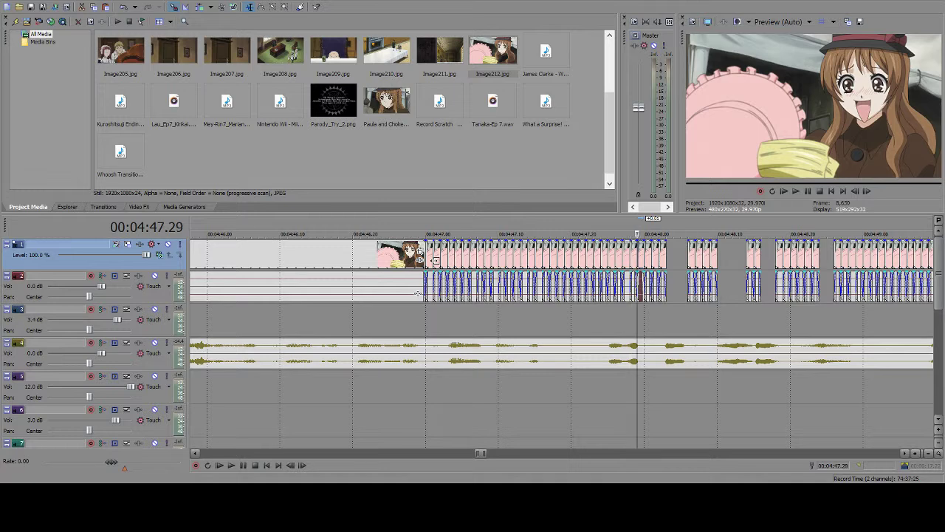
key("alt+Left")
key("ctrl+v")
key("alt+Right")
key("alt+Right")
key("alt+Right")
key("alt+Right")
key("ctrl+v")
key("ctrl+v")
- Fill the gaps at about 00:04:48.10, 00:04:48.16 and 00:04:48.24 with wide-open-mouth frames
key("alt+Right")
key("alt+Right")
key("alt+Right")
key("alt+Right")
key("alt+Right")
key("ctrl+v")
key("alt+Right")
key("alt+Right")
key("alt+Right")
key("alt+Right")
key("alt+Right")
key("alt+Right")
key("alt+Right")
key("alt+Right")
key("ctrl+v")
- Paste a wide-open-mouth frame into the single-frame gap at 00:04:49.10
key("alt+Right")
key("alt+Right")
key("alt+Right")
key("alt+Right")
key("alt+Right")
key("alt+Right")
key("alt+Right")
key("alt+Right")
key("alt+Right")
key("alt+Right")
key("alt+Right")
key("alt+Right")
key("alt+Right")
key("alt+Right")
key("alt+Right")
key("alt+Right")
key("alt+Right")
key("alt+Right")
key("alt+Right")
key("alt+Right")
key("alt+Right")
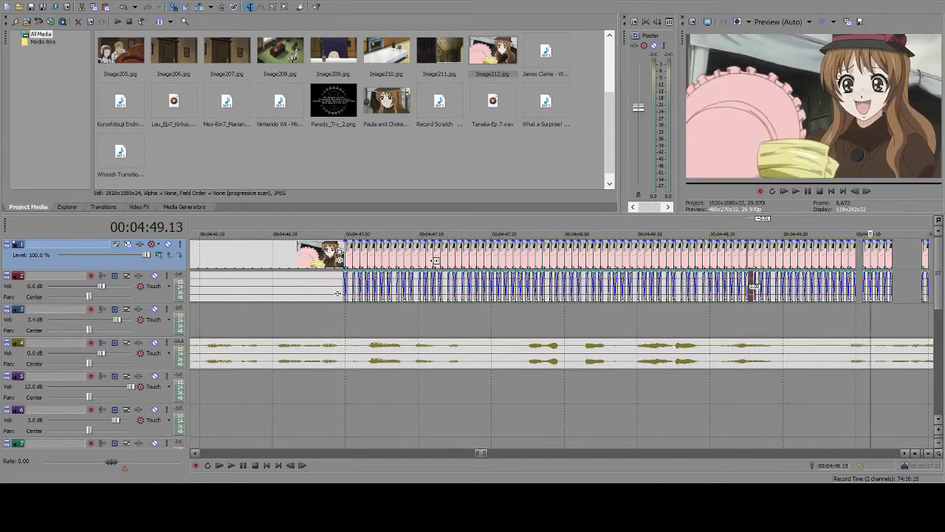
key("alt+Left")
key("alt+Left")
key("alt+Left")
key("alt+Left")
key("alt+Left")
key("alt+Left")
key("alt+Left")
key("alt+Left")
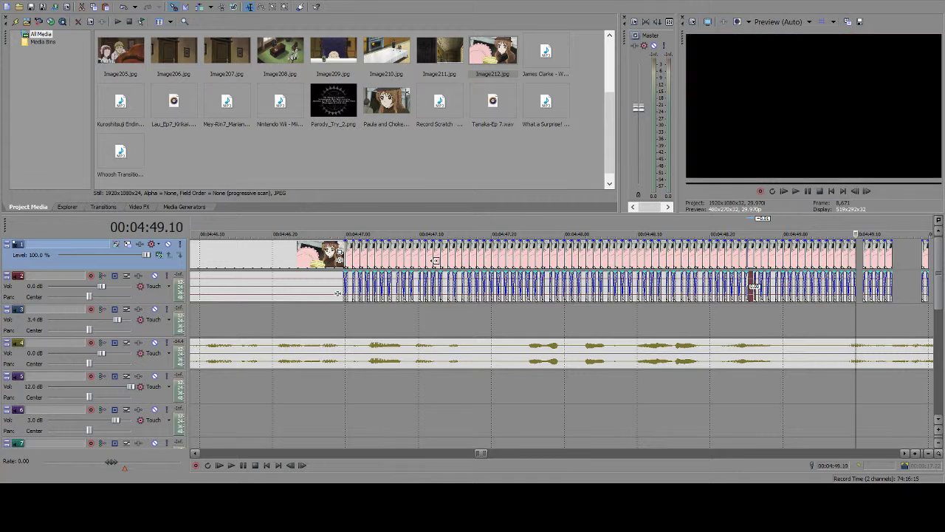
key("ctrl+v")
- Fill the gap from about 00:04:49.15 to 00:04:49.19 with wide-open-mouth frames
key("alt+Right")
key("alt+Right")
key("alt+Right")
key("alt+Right")
key("alt+Right")
key("ctrl+v")
key("alt+Right")
key("alt+Right")
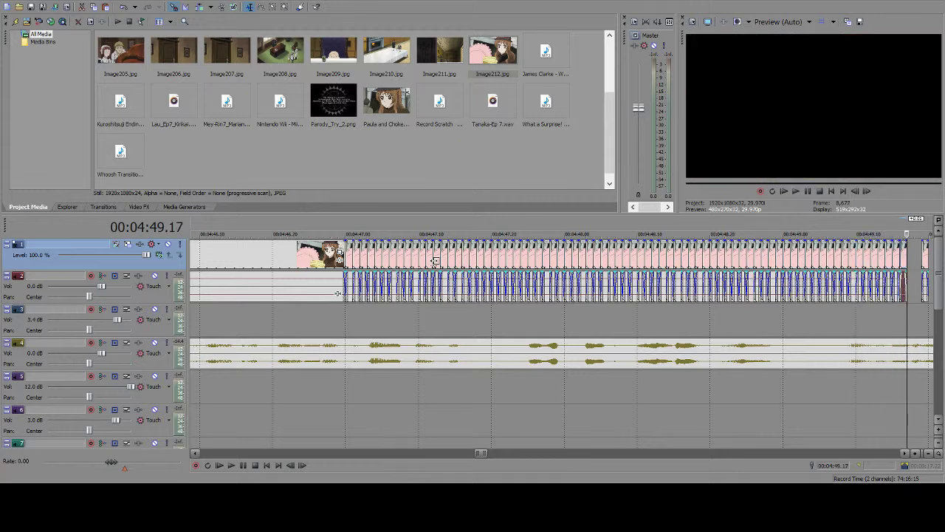
key("ctrl+v")
key("alt+Right")
key("alt+Right")
key("alt+Right")
key("ctrl+v")
key("alt+Right")
key("alt+Right")
- Fill the gap from about 00:04:49.20 to 00:04:49.24 with wide-open-mouth frames
key("ctrl+v")
key("alt+Right")
key("alt+Right")
key("alt+Right")
key("alt+Right")
key("ctrl+v")
key("alt+Right")
key("alt+Right")
key("alt+Right")
key("alt+Right")
- Fill the gaps between about 00:04:49.26 and 00:04:50.06 with wide-open-mouth frames
key("ctrl+v")
key("alt+Right")
key("alt+Right")
key("ctrl+v")
key("alt+Right")
key("ctrl+v")
key("alt+Right")
key("ctrl+v")
- Paste wide-open-mouth frames into the gaps at 00:04:50.11 and about 00:04:50.14
key("alt+Right")
key("alt+Right")
key("alt+Left")
key("alt+Right")
key("alt+Right")
key("alt+Right")
key("alt+Right")
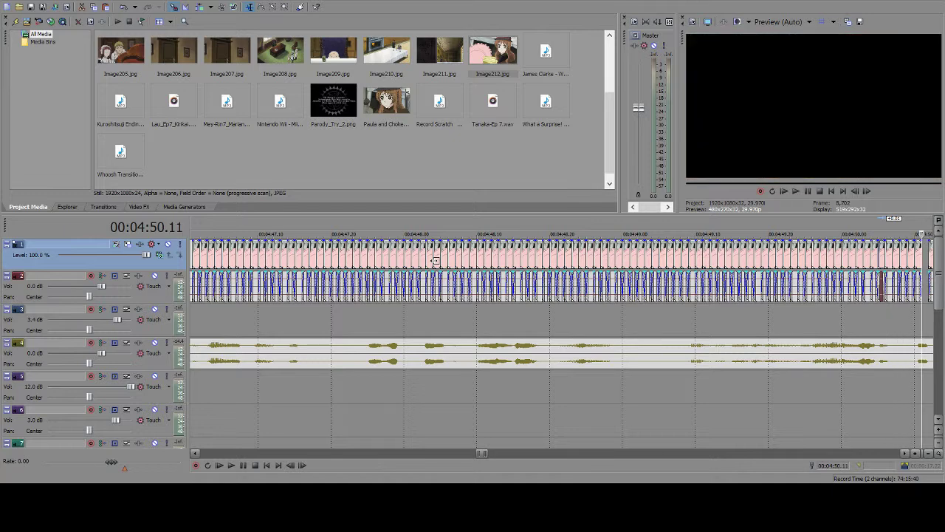
key("ctrl+v")
key("alt+Right")
key("ctrl+v")
key("alt+Right")
key("alt+Right")
key("ctrl+v")
key("alt+Right")
key("ctrl+v")
- Fill the gap from about 00:04:50.19 to 00:04:50.24 with wide-open-mouth frames
key("alt+Right")
key("alt+Right")
key("alt+Right")
key("alt+Right")
key("ctrl+v")
key("alt+Right")
key("alt+Right")
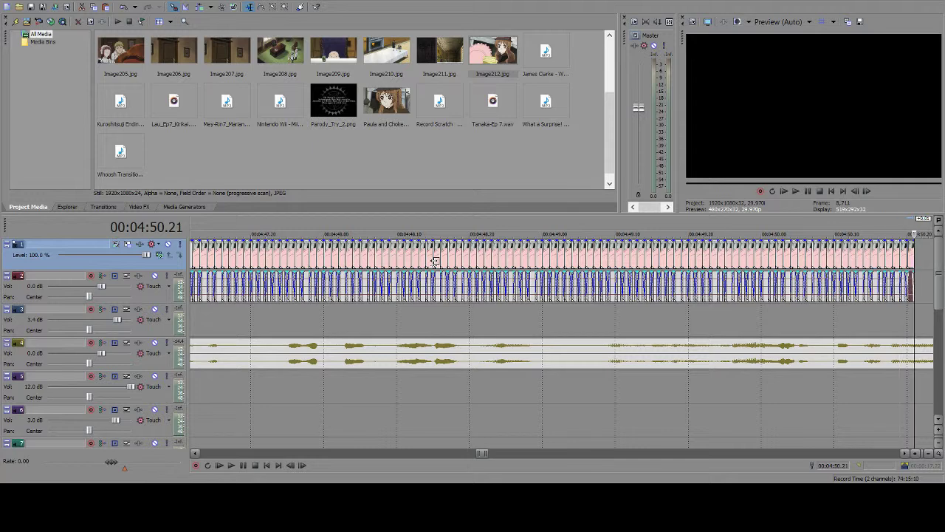
key("ctrl+v")
key("alt+Right")
key("alt+Right")
key("alt+Right")
key("ctrl+v")
- Undo the last change and paste a wide-open-mouth frame into the single-frame gap at about 00:04:50.26
key("alt+Right")
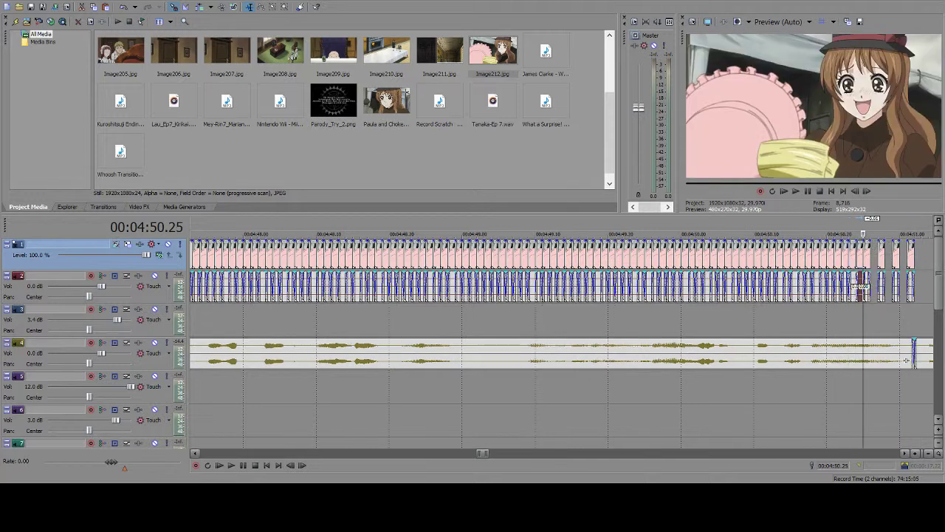
left_click(119, 11)
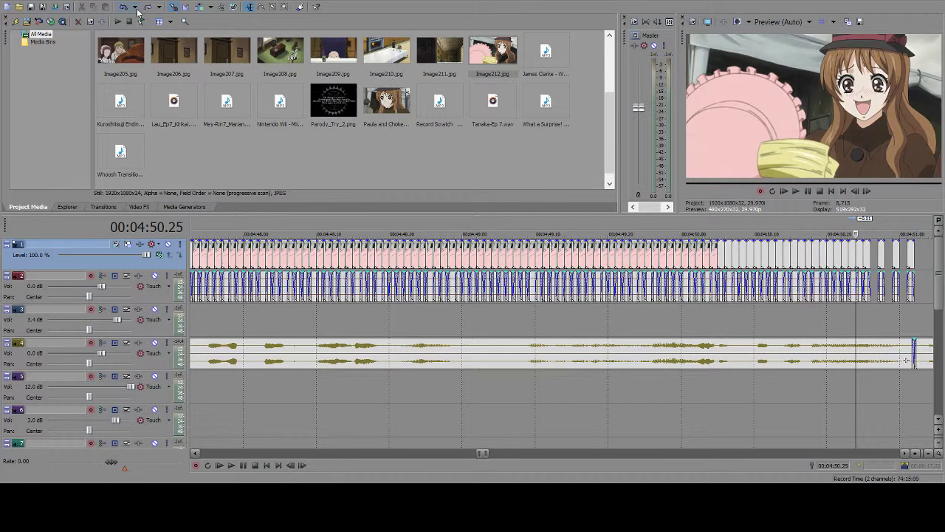
key("ctrl+v")
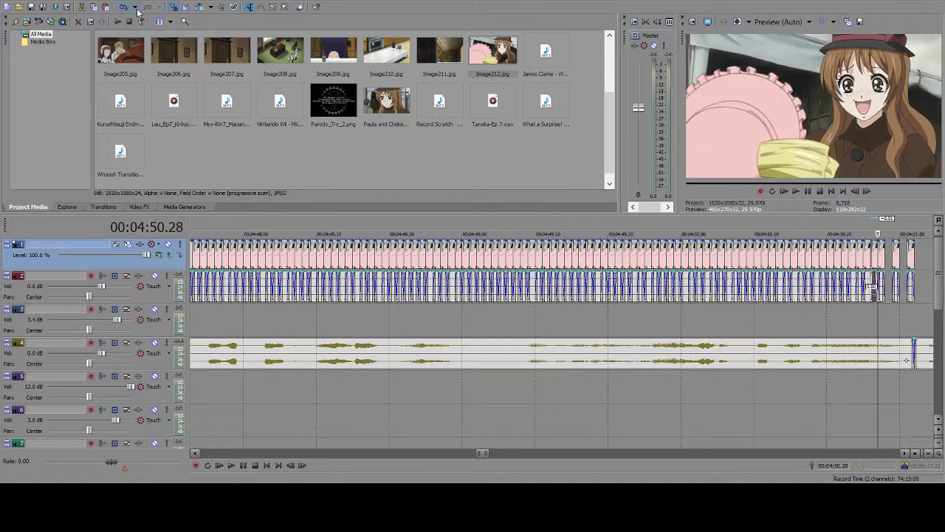
- Fill the remaining gaps from about 00:04:50.28 to 00:04:51.02 with wide-open-mouth frames
key("ctrl+v")
key("ctrl+v")
key("ctrl+v")
- Play back the lip-synced section from before 00:04:46.14 through the end of the pasted frames and into the following audio
key("Right")
key("Left")
key("Left")
key("Left")
key("Left")
key("Left")
key("Left")
key("Left")
key("Left")
key("Left")
key("Left")
key("Left")
key("Left")
key("Left")
key("Left")
key("Left")
key("Left")
key("Left")
key("Left")
key("Left")
key("Left")
key("Left")
key("Left")
key("Left")
key("Left")
key("Left")
key("Left")
key("Left")
key("Left")
key("Left")
key("Left")
key("Left")
key("Left")
key("Left")
key("Left")
key("Left")
key("Left")
key("Left")
key("Left")
key("Left")
key("Left")
key("Left")
key("Left")
key("Left")
key("Left")
key("Left")
key("Left")
key("Left")
key("Left")
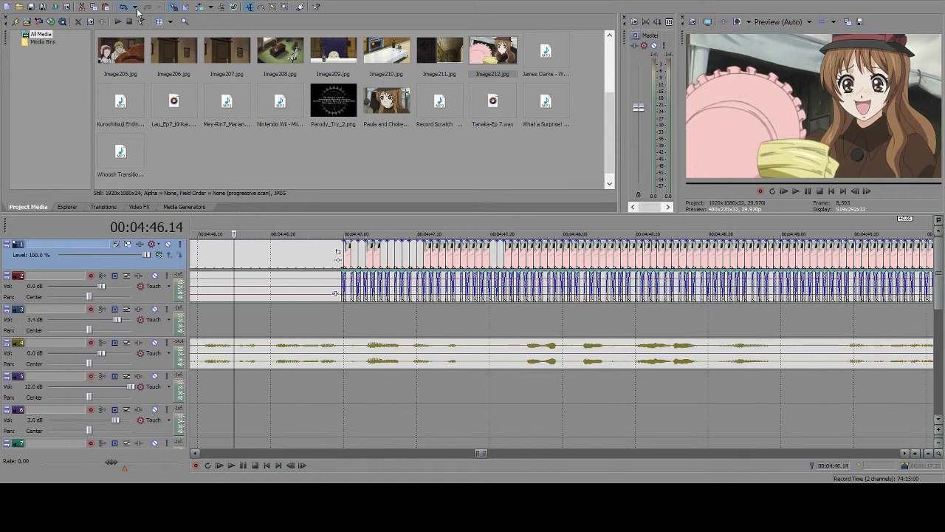
key("Left")
key("Left")
key("Left")
key("Left")
key("Left")
key("Left")
key("Left")
key("Left")
key("Left")
key("Left")
key("space")
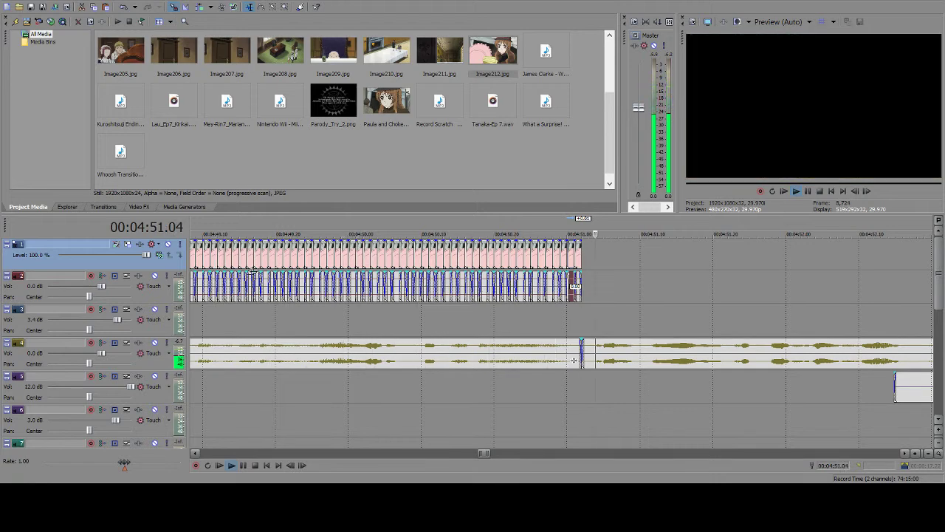
left_click(244, 466)
scroll(277, 401, "down", 3)
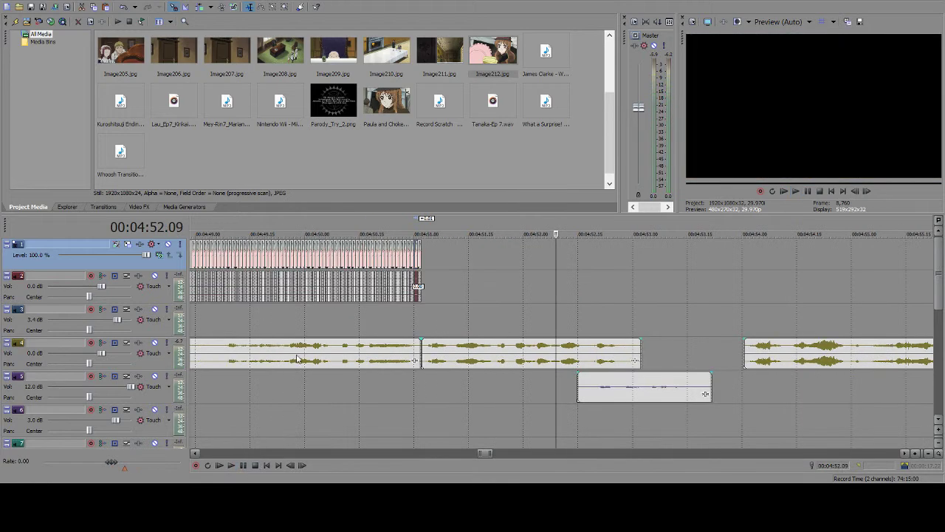
- Undo the move of the held shot's audio clip onto track 3 and replay the section from 00:04:46.00
scroll(298, 360, "down", 3)
left_click(327, 302)
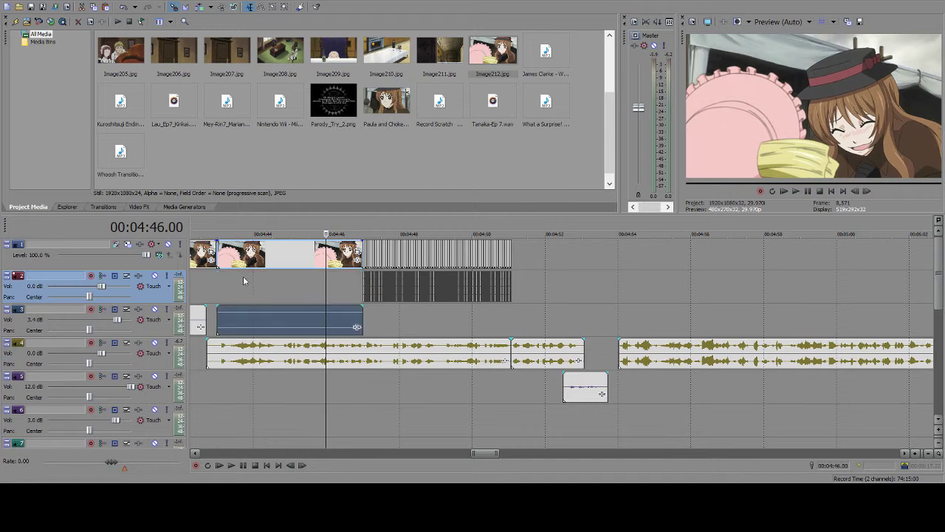
left_click(123, 7)
left_click(245, 468)
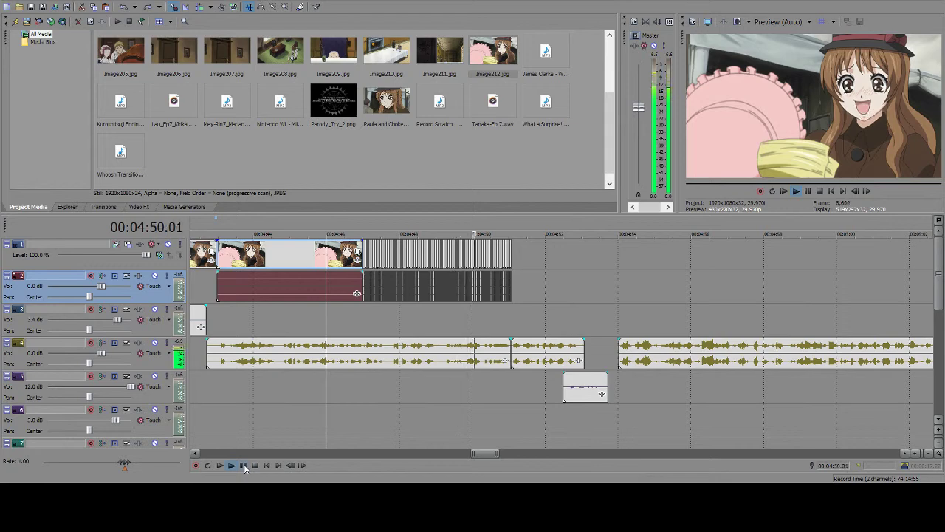
left_click(244, 468)
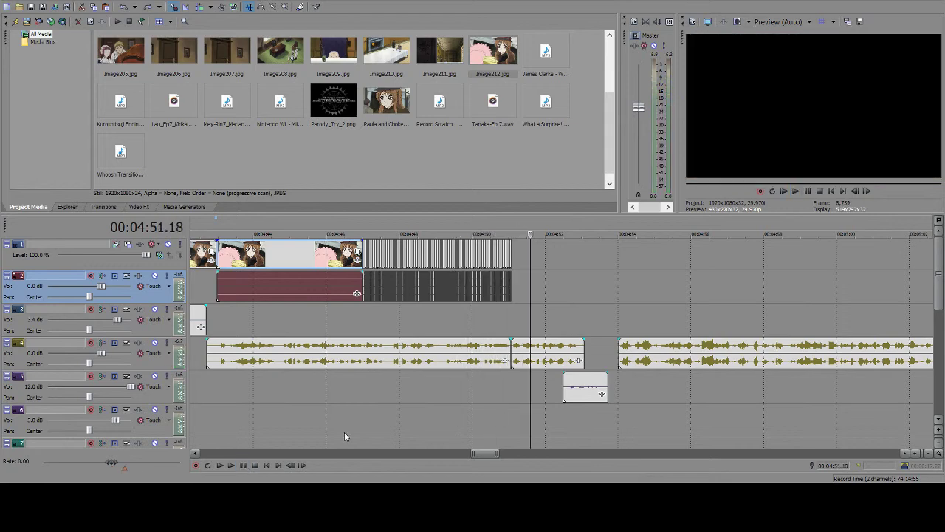
- Replay the lip-synced frames from just before 00:04:47.00 to check them against the voice line
scroll(383, 370, "up", 4)
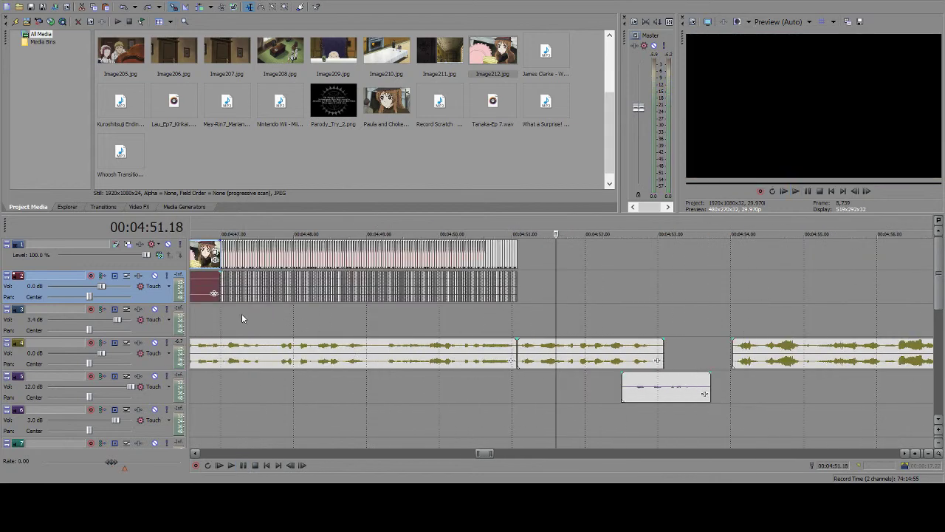
left_click(213, 316)
left_click(243, 462)
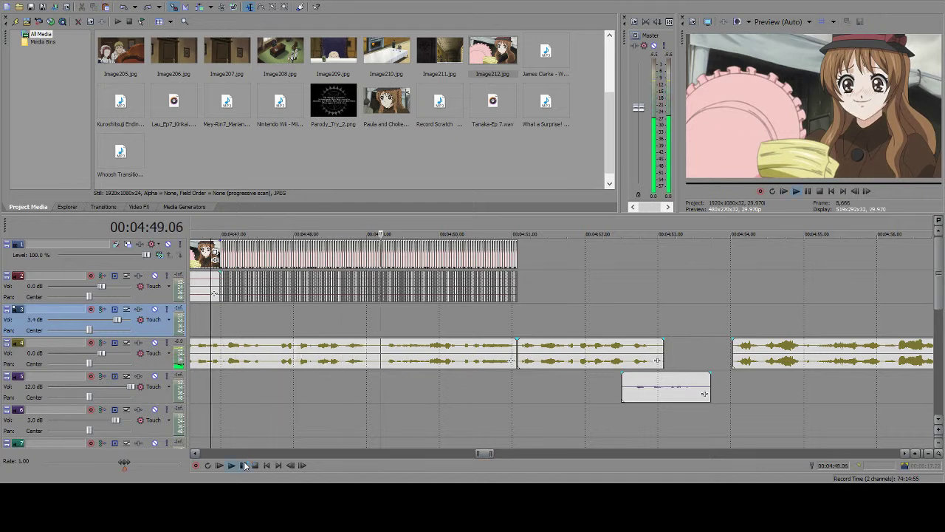
left_click(243, 465)
- Check the last mouth frames by replaying the ending from 00:04:50.21 and again from 00:04:50.13
scroll(390, 306, "up", 5)
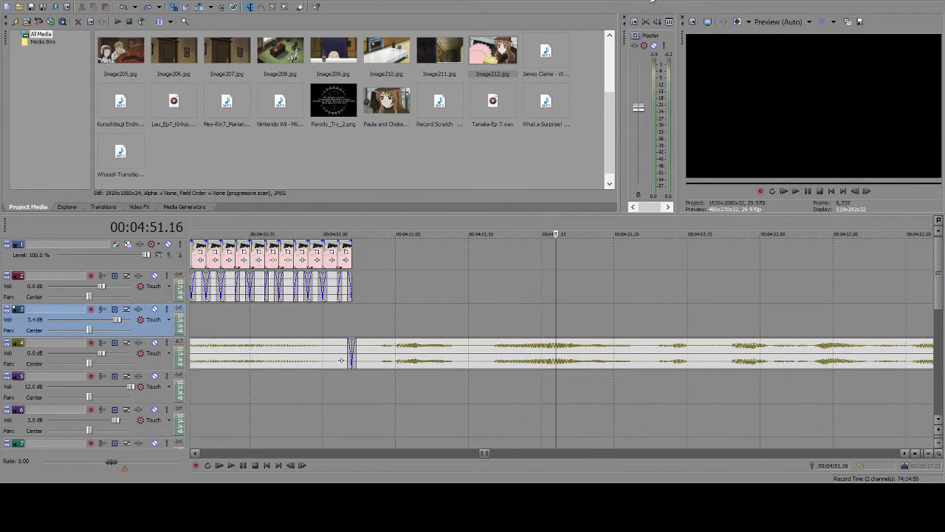
left_click(338, 259)
scroll(345, 294, "down", 2)
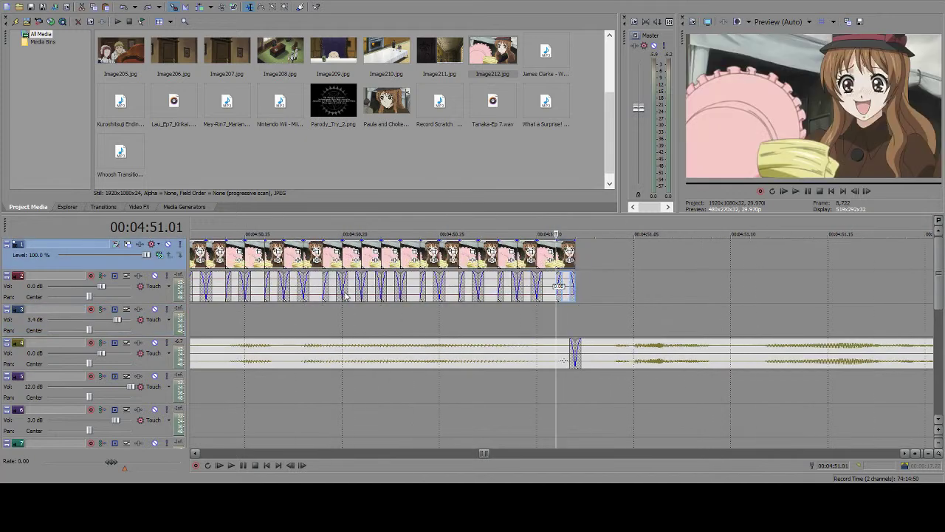
left_click(461, 327)
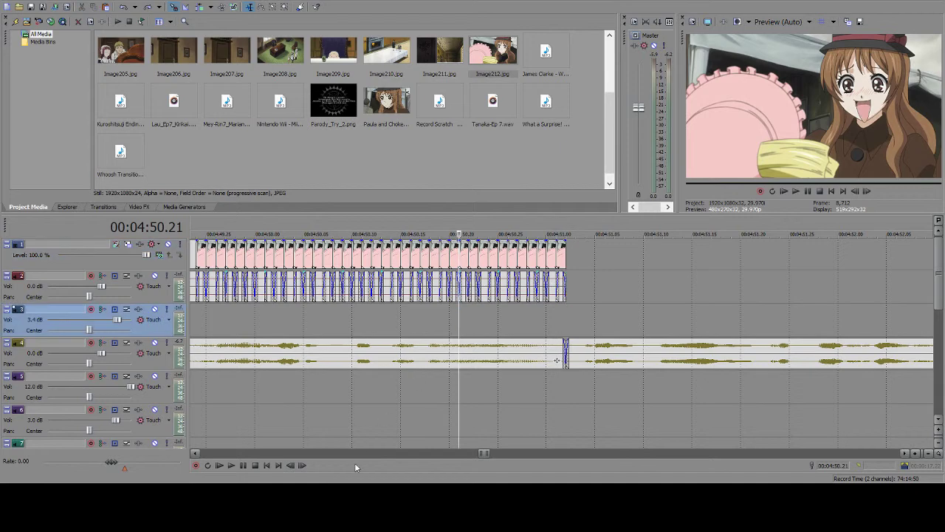
left_click(246, 468)
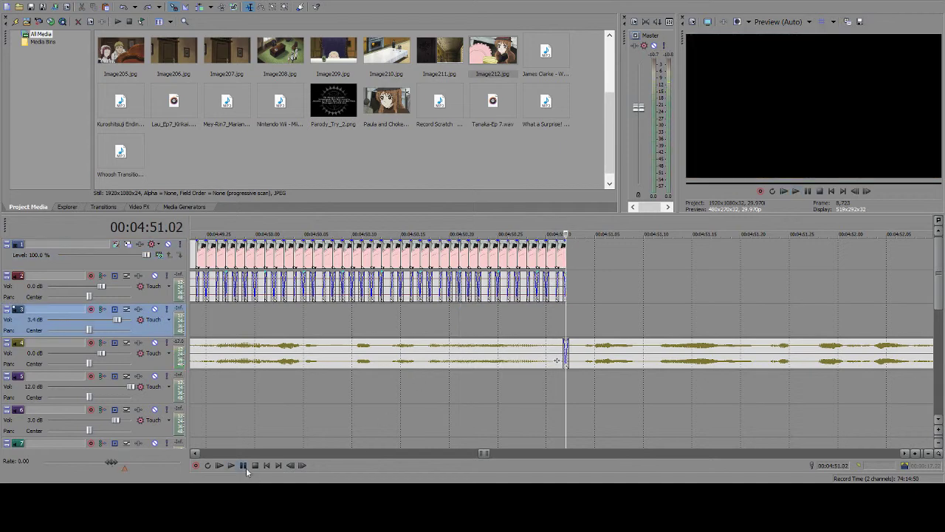
left_click(547, 256)
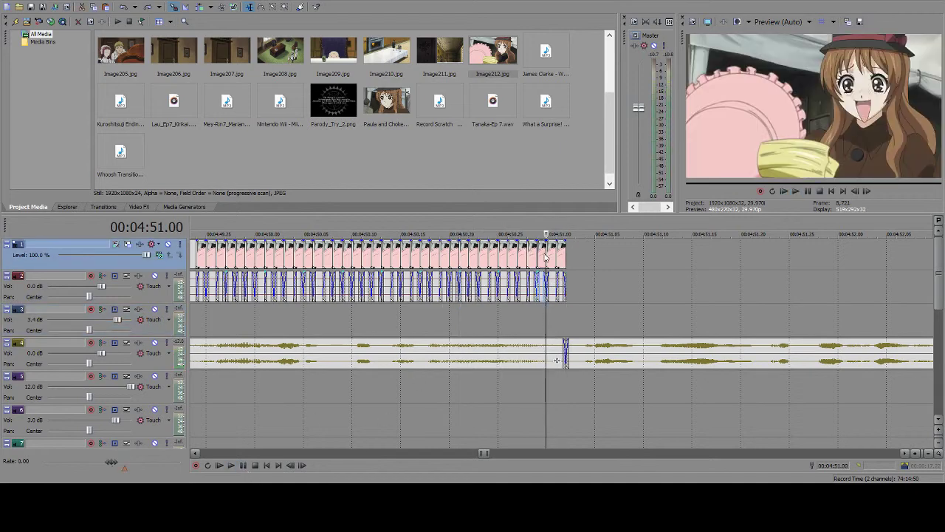
left_click(378, 319)
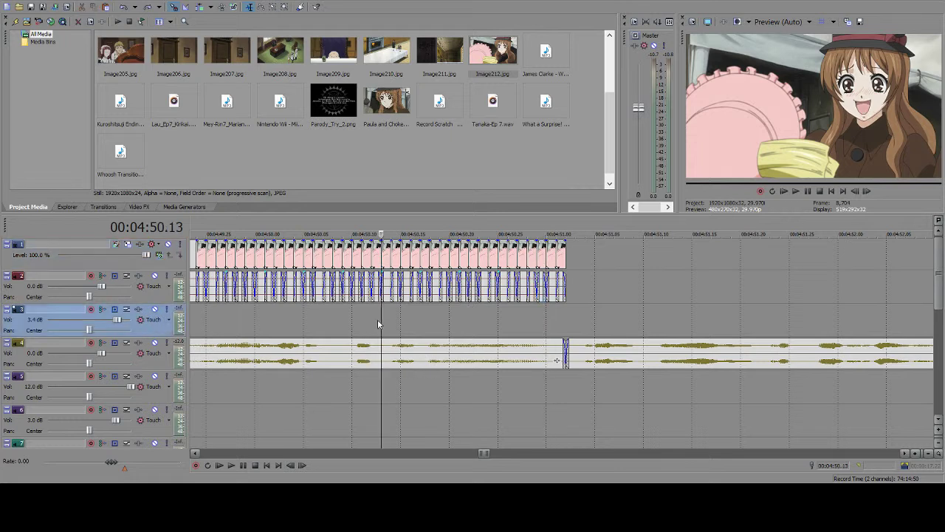
left_click(247, 467)
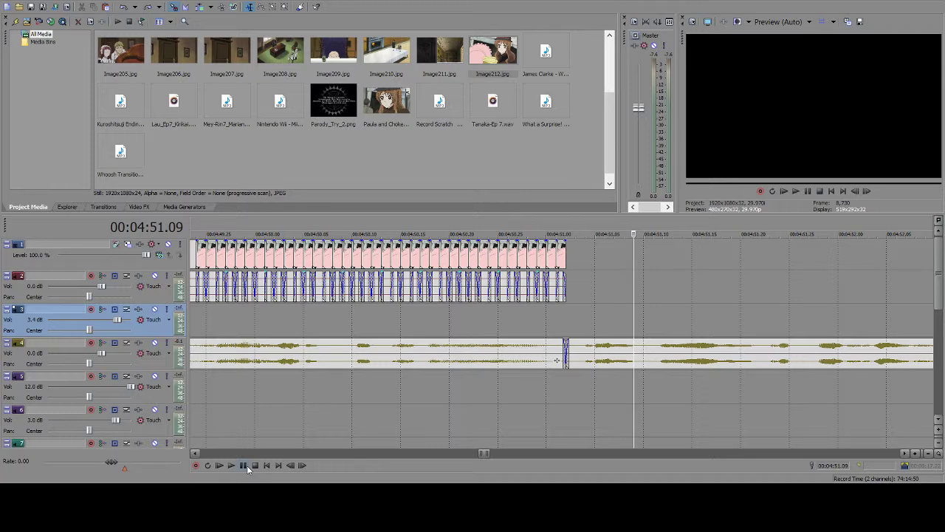
scroll(313, 416, "down", 3)
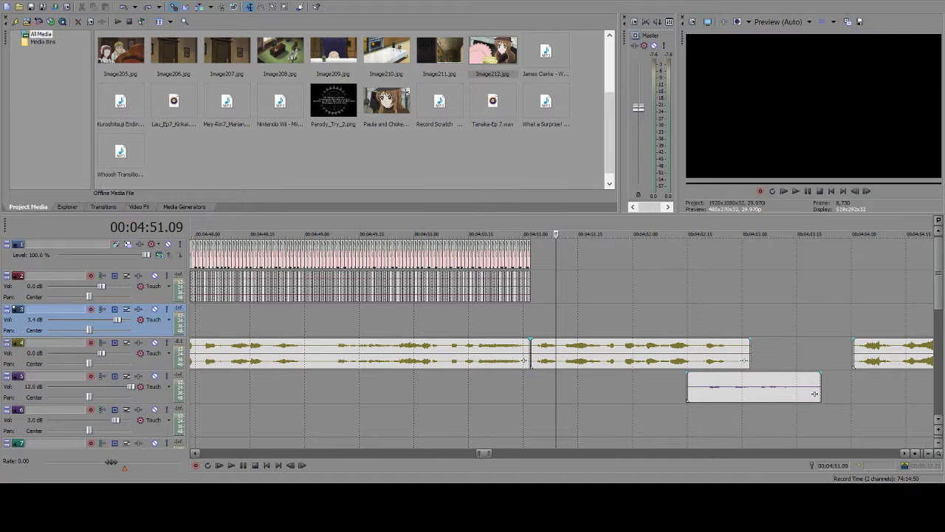
- Listen to the start of the next voice line from the end of the mouth frames at 00:04:51.02
left_click(528, 248)
scroll(552, 274, "up", 2)
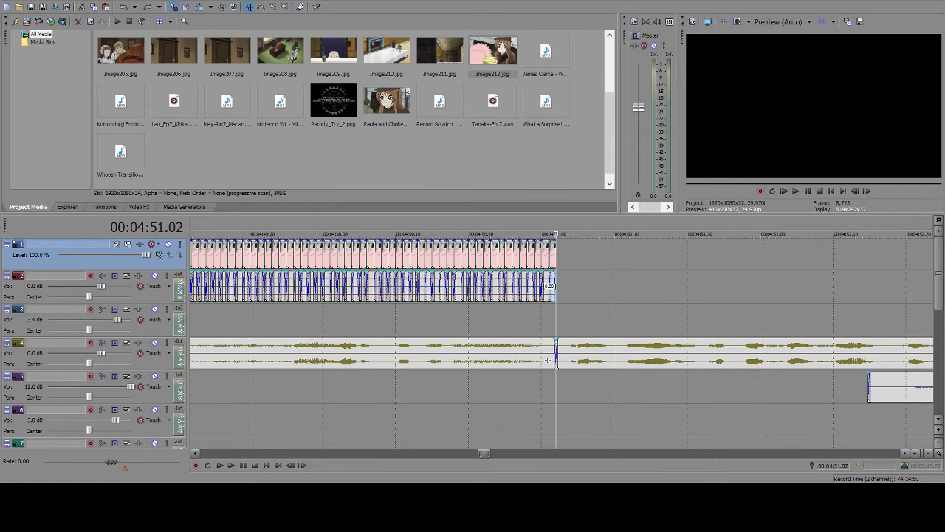
left_click(243, 466)
left_click(244, 465)
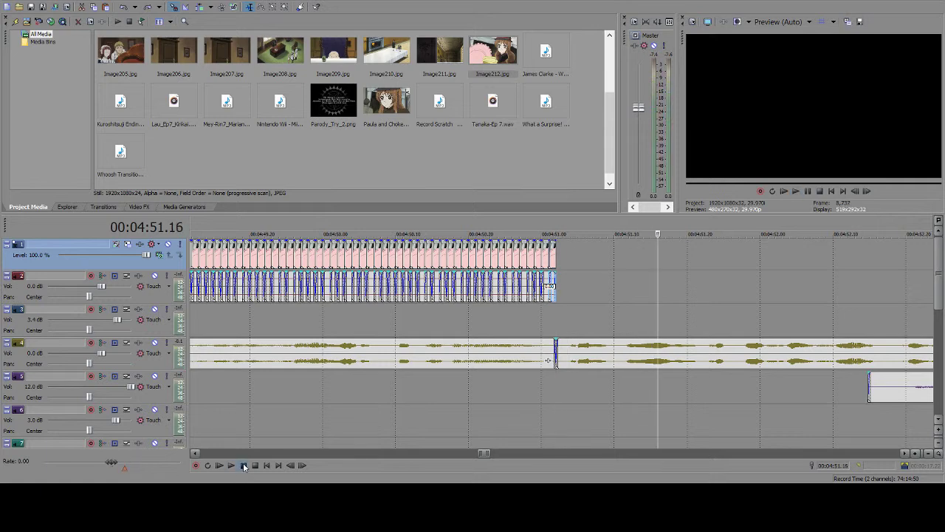
scroll(747, 257, "down", 2)
scroll(746, 257, "down", 3)
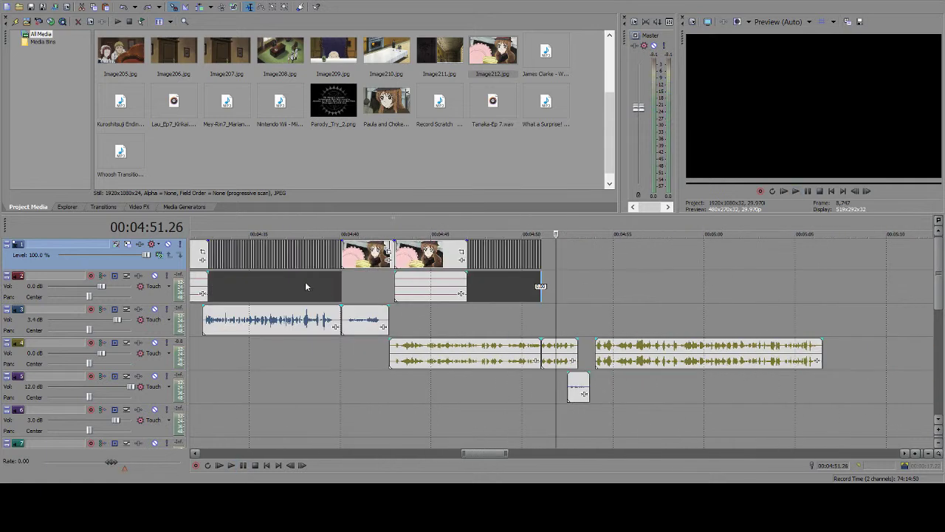
- Review the earlier shots of the two girls between about 00:04:10 and 00:04:37 for the next shot's framing
left_click(283, 280)
scroll(283, 280, "down", 3)
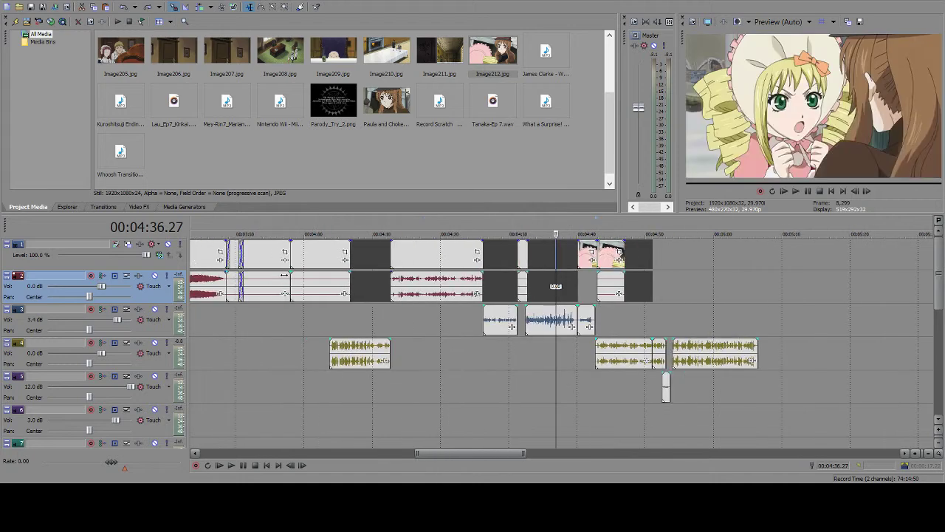
left_click(377, 268)
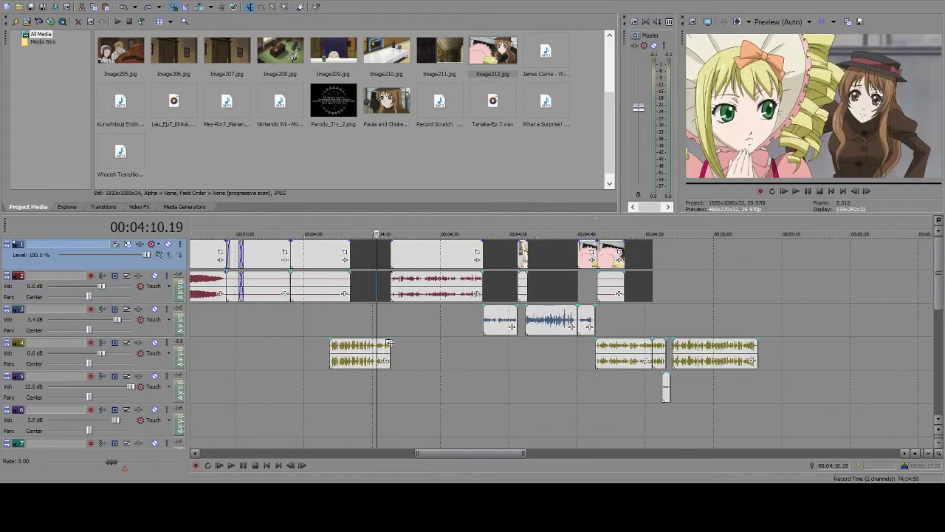
key("space")
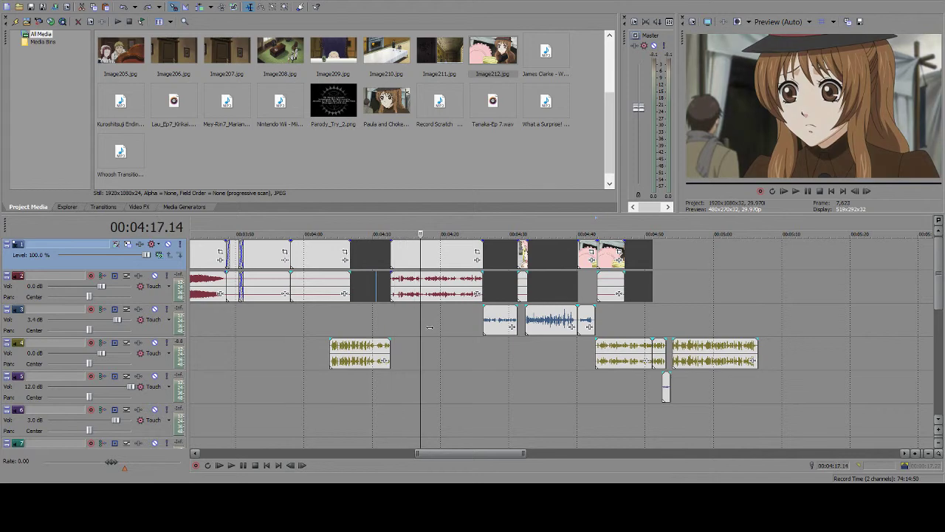
key("space")
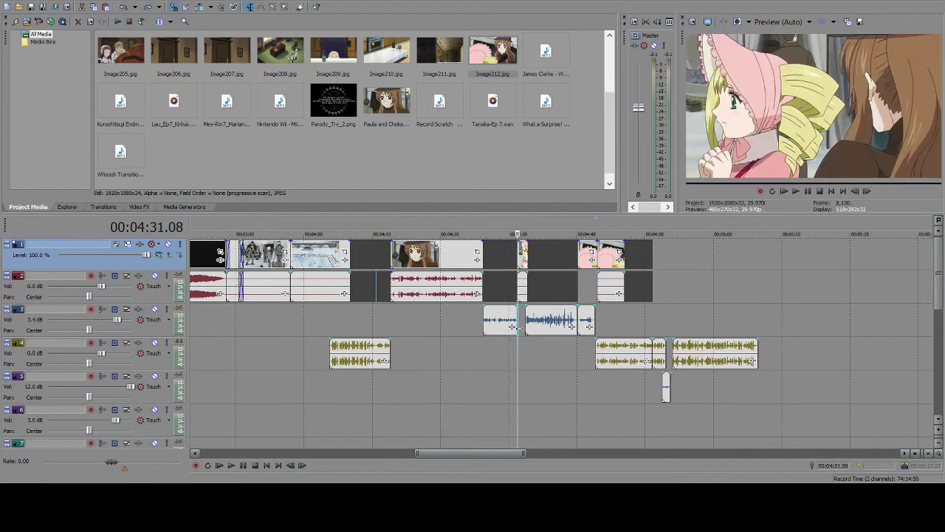
- Extend the source clip at the end of the timeline back to 00:10:23.22 and save that frame as Image213.jpg
scroll(889, 287, "down", 6)
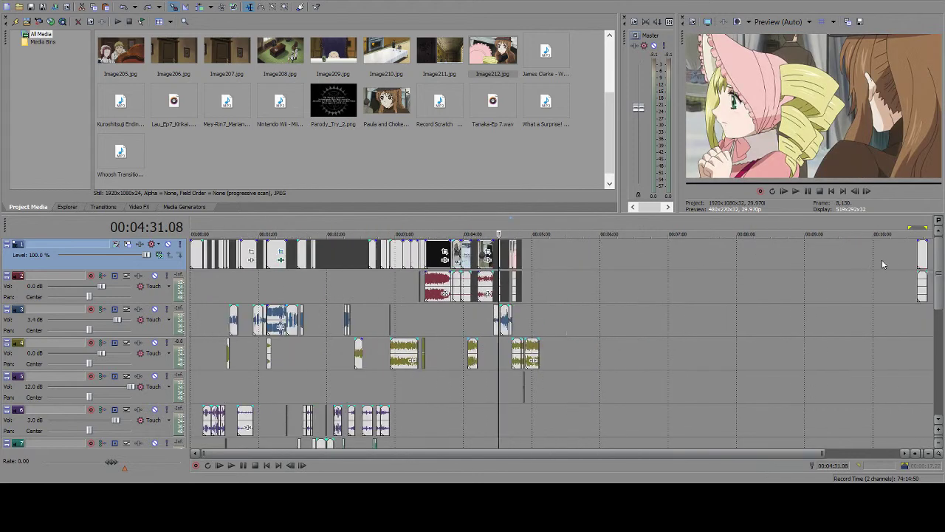
left_click(917, 249)
scroll(886, 270, "up", 6)
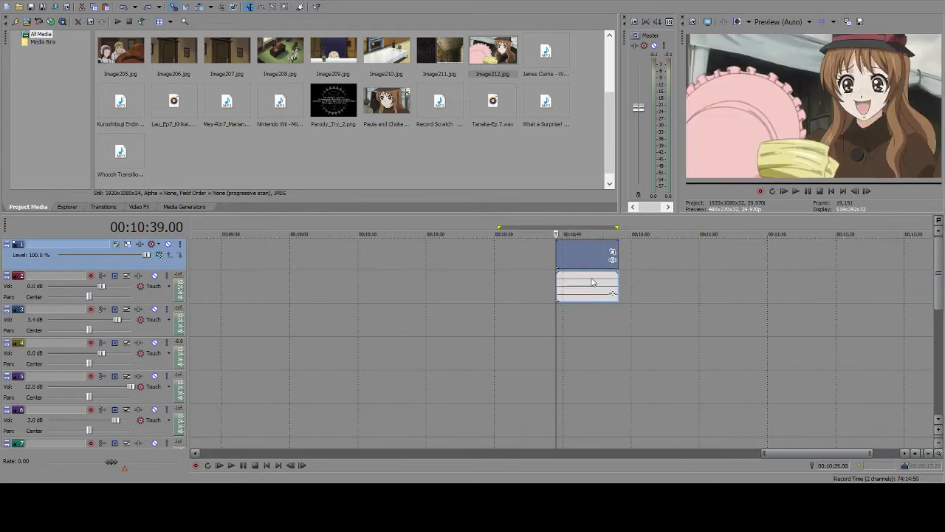
left_click_drag(556, 255, 450, 259)
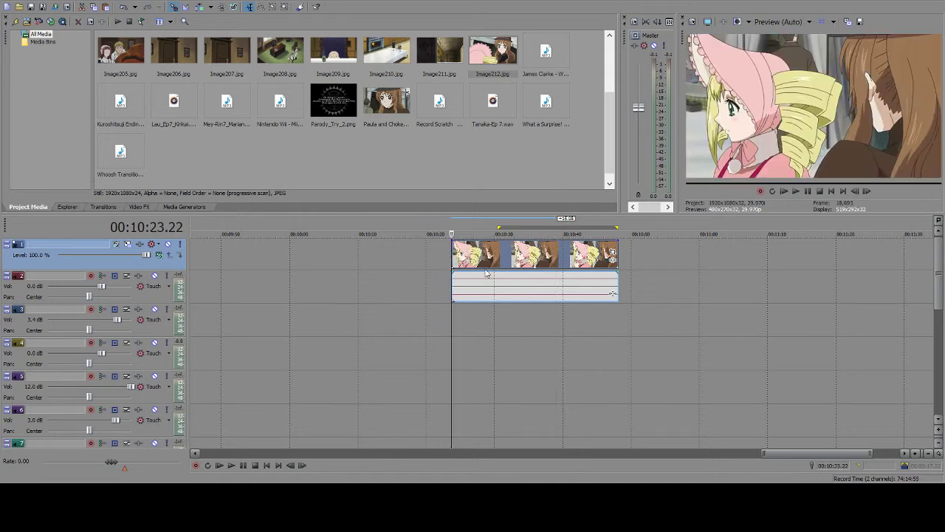
scroll(517, 271, "up", 3)
scroll(565, 276, "up", 2)
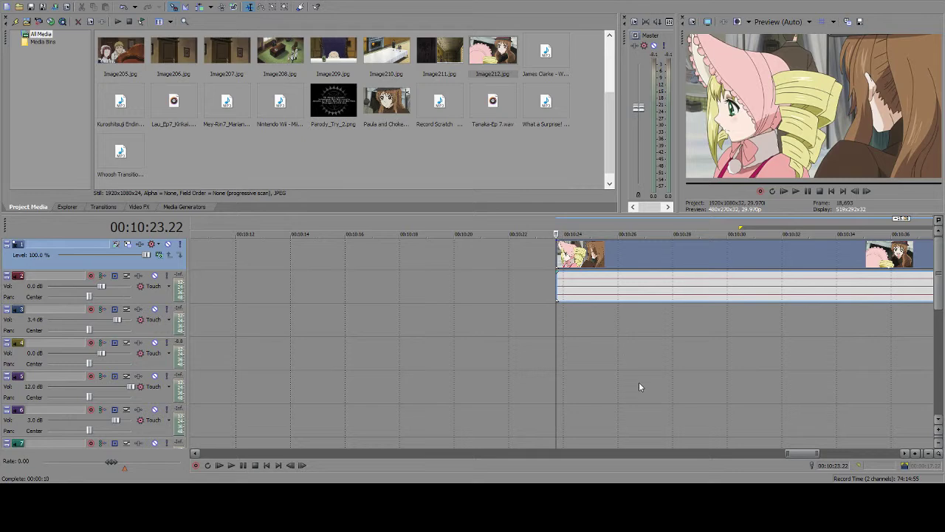
- Place Image213.jpg on the video track at 00:04:51.02, directly after the last mouth frame
left_click_drag(788, 452, 482, 432)
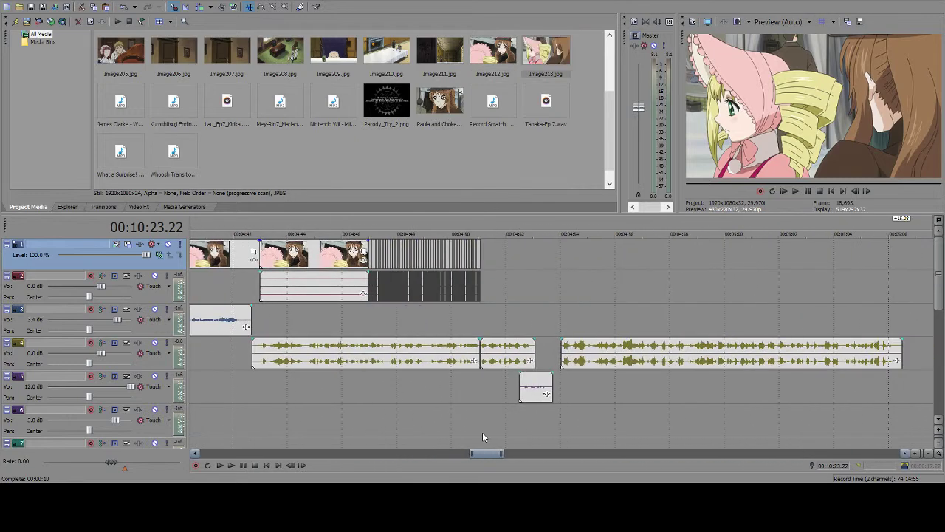
left_click(483, 353)
scroll(521, 314, "up", 6)
left_click_drag(548, 51, 563, 259)
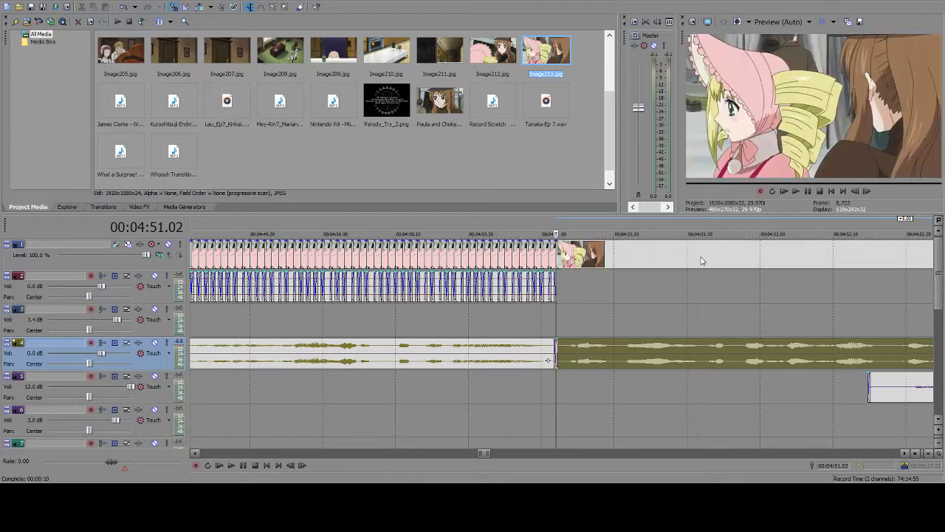
- Split the Image213.jpg still at 00:04:52.15, where the track 5 audio starts, and delete the part after the split
scroll(725, 253, "down", 4)
left_click(715, 269)
left_click(672, 285)
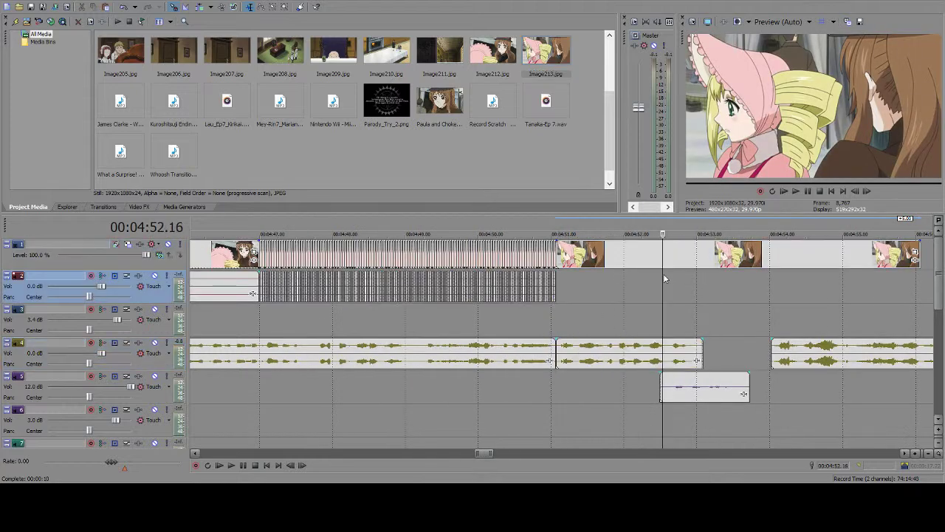
left_click(661, 393)
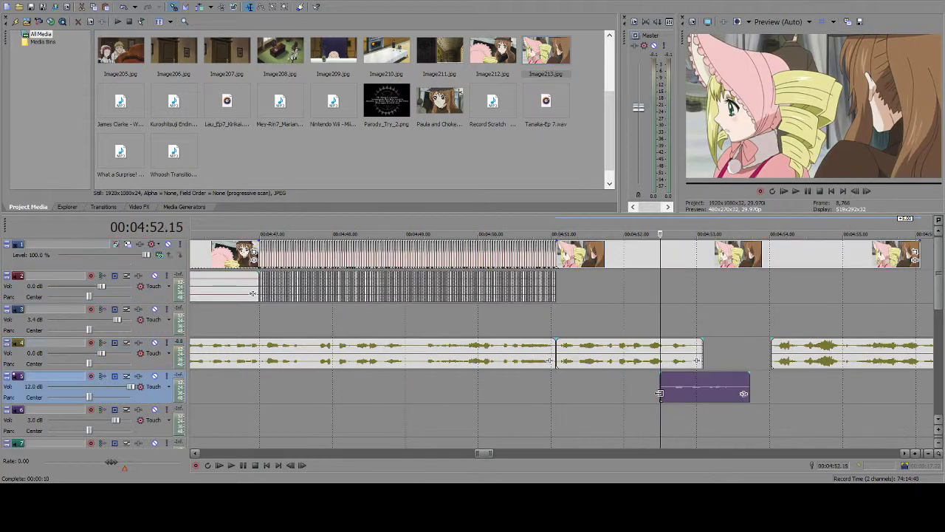
left_click(659, 258)
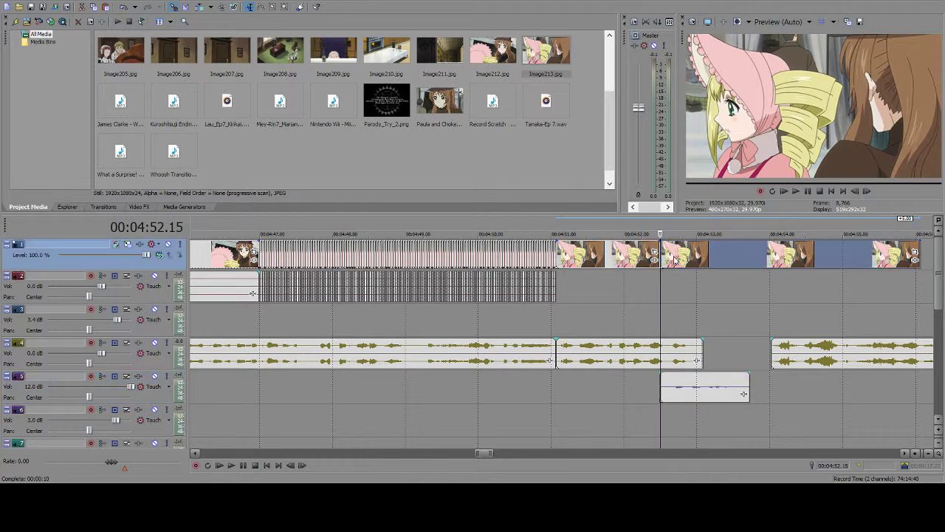
key("Delete")
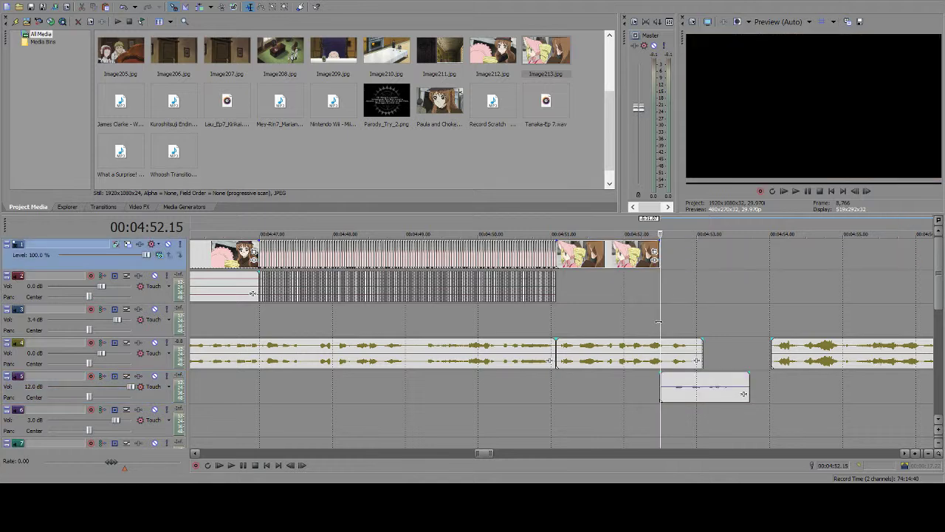
- Delete the Image213.jpg still that follows the last mouth frame at 00:04:51.02
left_click(627, 257)
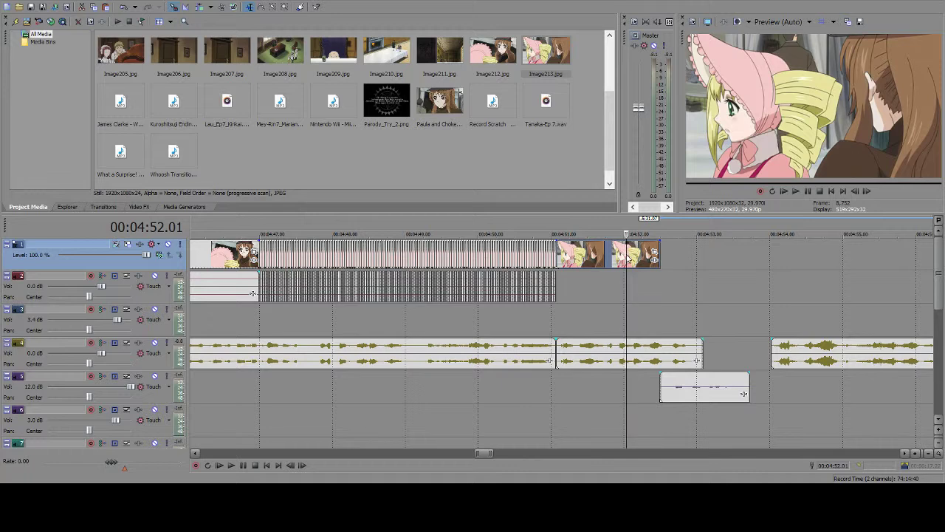
scroll(652, 288, "down", 15)
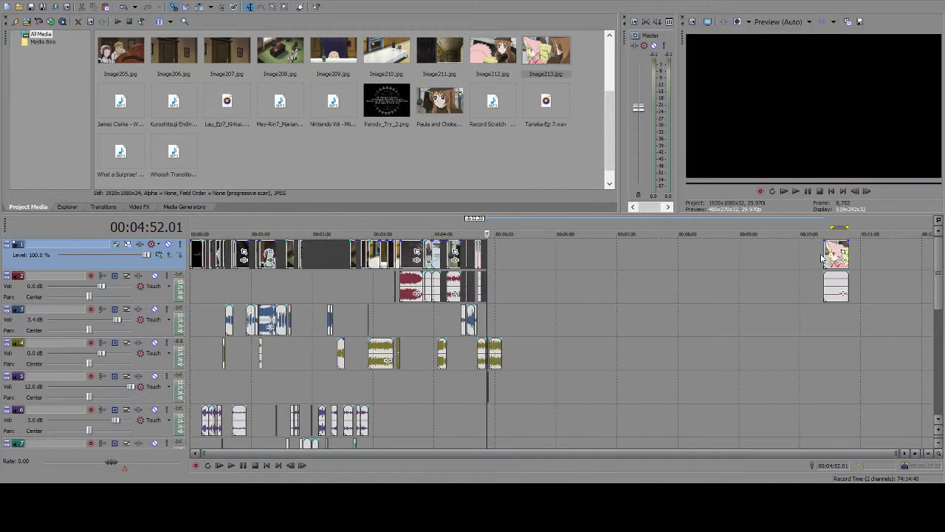
- Extend the start of the source clip at the end of the timeline back to 00:10:23.20 and save that frame as Image214.jpg
left_click(827, 257)
scroll(800, 266, "up", 10)
scroll(591, 281, "up", 6)
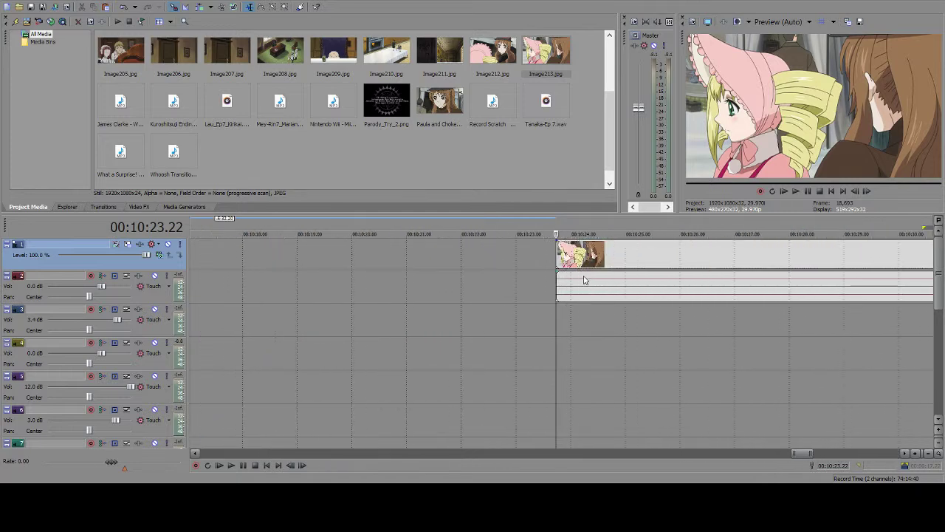
left_click_drag(559, 258, 546, 258)
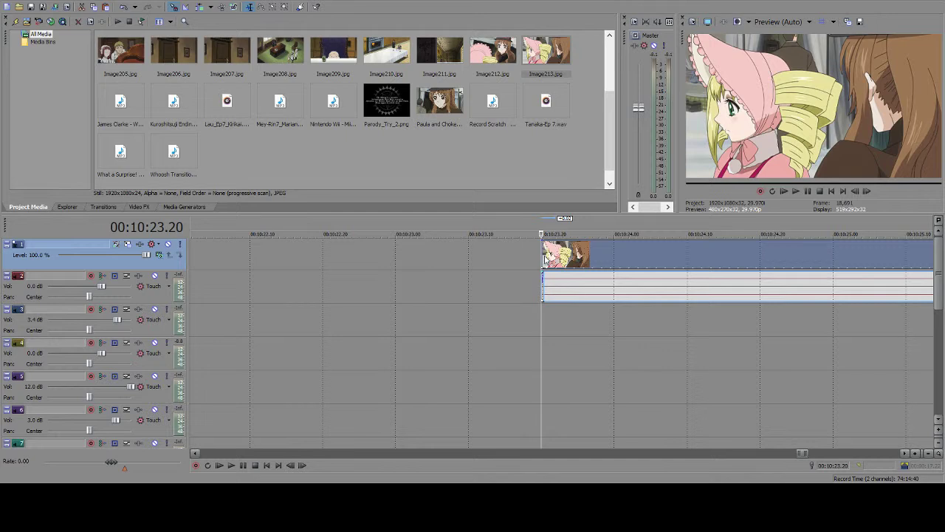
left_click(860, 22)
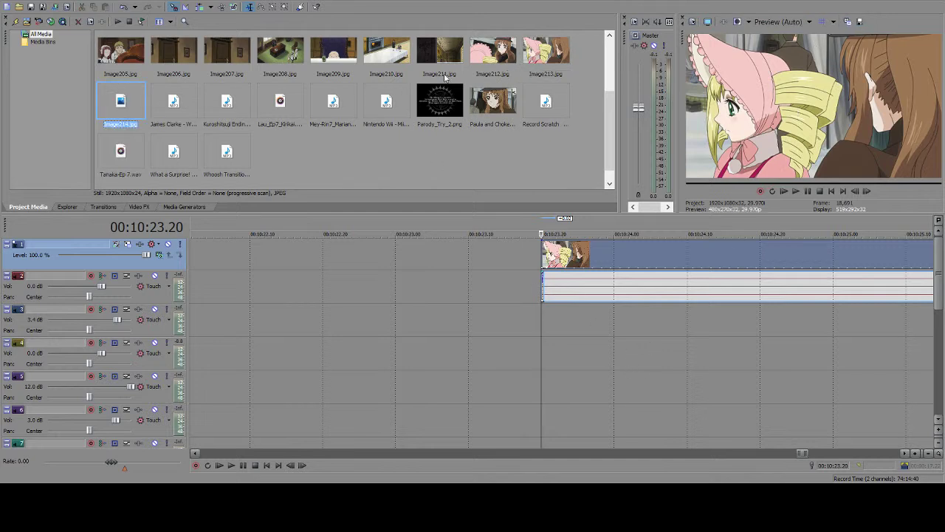
left_click_drag(114, 111, 225, 257)
left_click(226, 257)
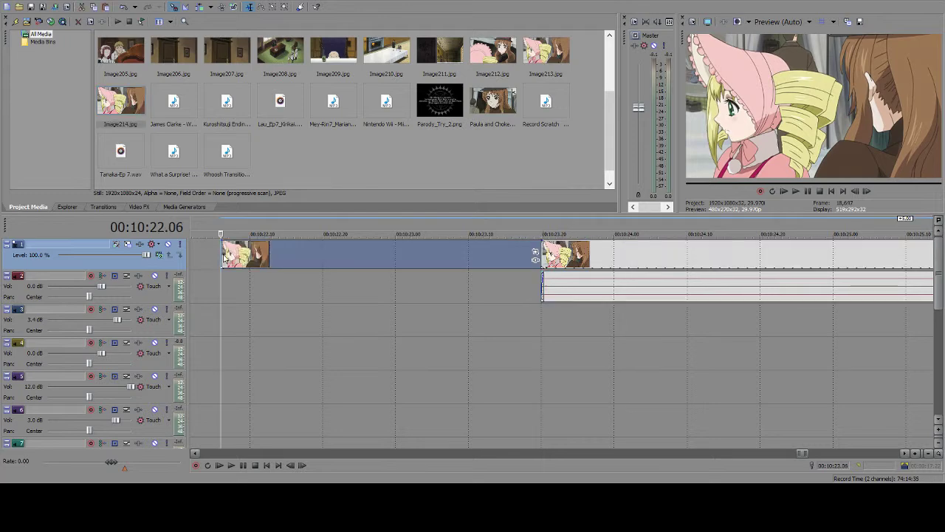
key("Delete")
- Place Image214.jpg on the video track at 00:04:51.02, directly after the last mouth frame
scroll(322, 292, "down", 15)
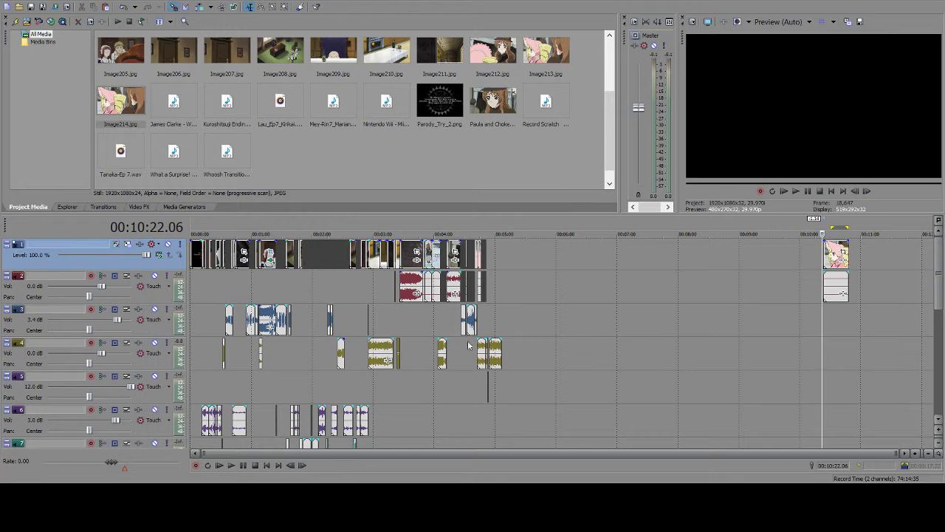
left_click(495, 333)
scroll(498, 327, "up", 5)
scroll(498, 327, "up", 4)
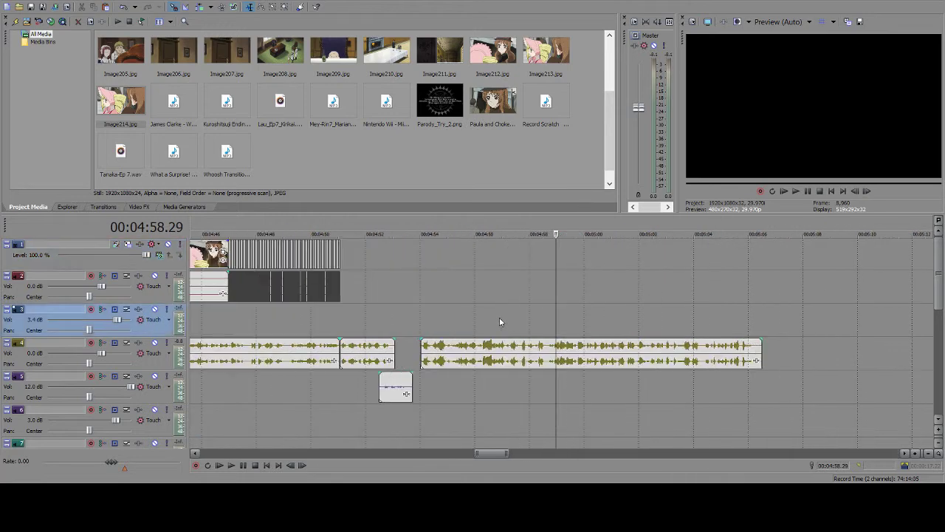
left_click(341, 349)
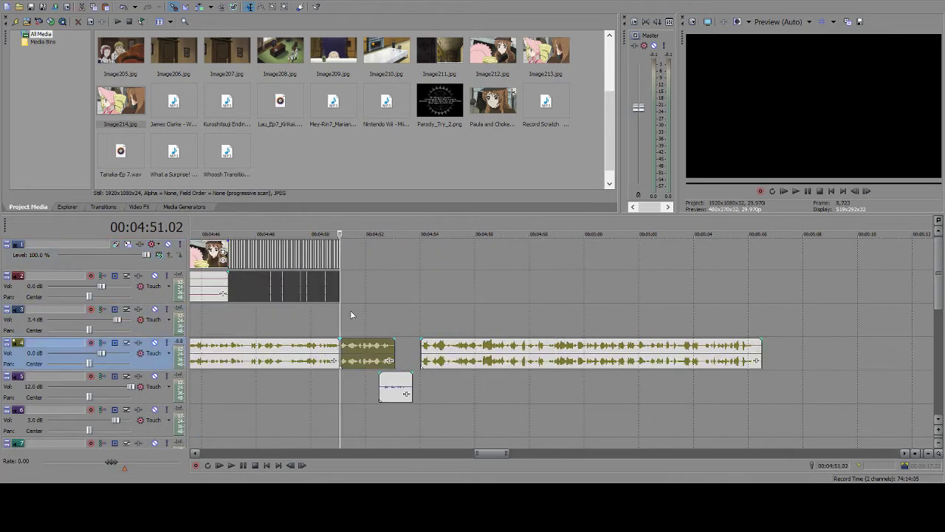
left_click(363, 260)
scroll(363, 262, "up", 2)
scroll(364, 263, "up", 2)
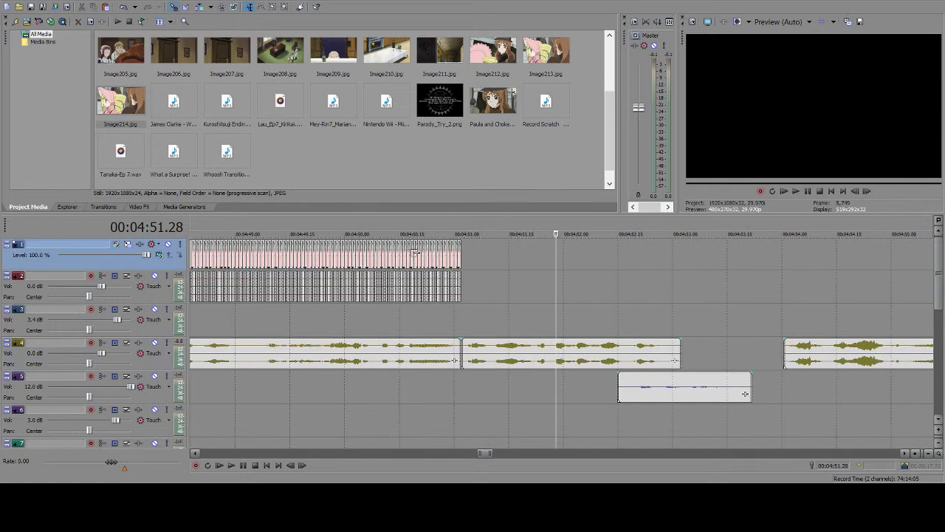
left_click(461, 285)
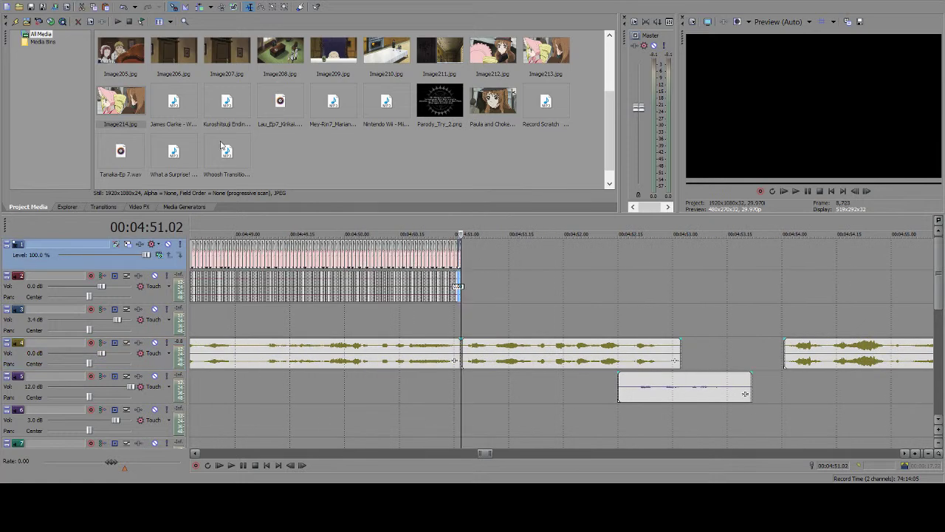
left_click_drag(130, 106, 466, 254)
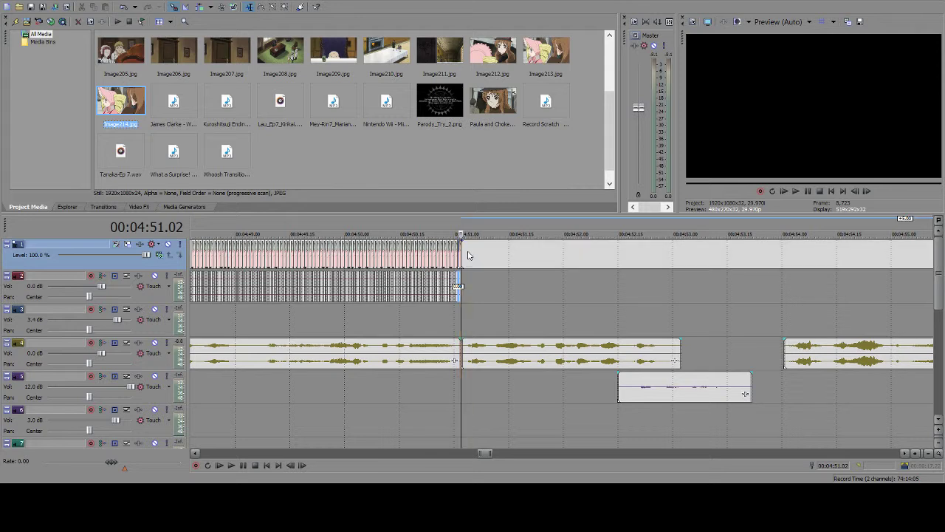
- Split the Image214.jpg still at 00:04:52.15, where the track 5 audio starts, and delete the part after the split
left_click(634, 260)
left_click(626, 262)
left_click(622, 263)
left_click(612, 261)
left_click(615, 262)
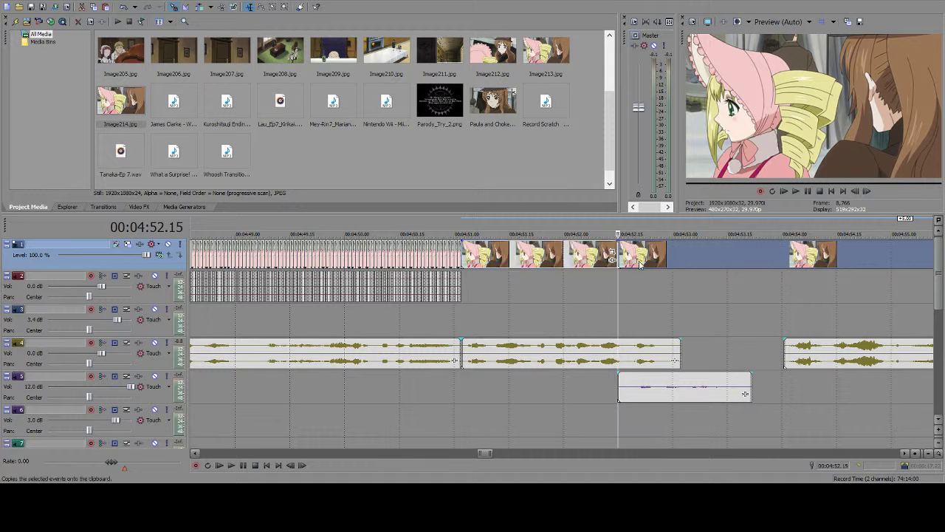
key("Delete")
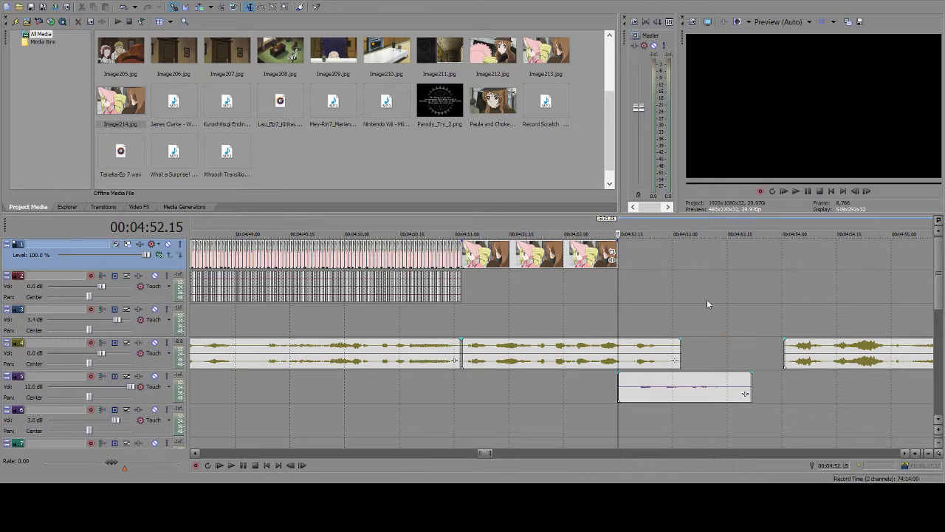
- Step through the opening frames of the source clip from 00:10:23.20 to examine the blonde girl's mouth positions
scroll(643, 260, "down", 2)
scroll(643, 266, "down", 10)
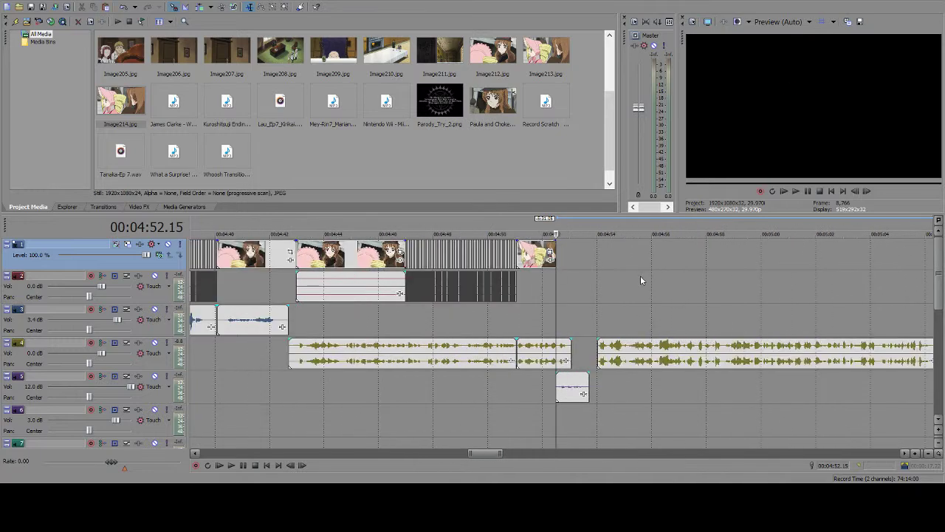
scroll(748, 282, "down", 6)
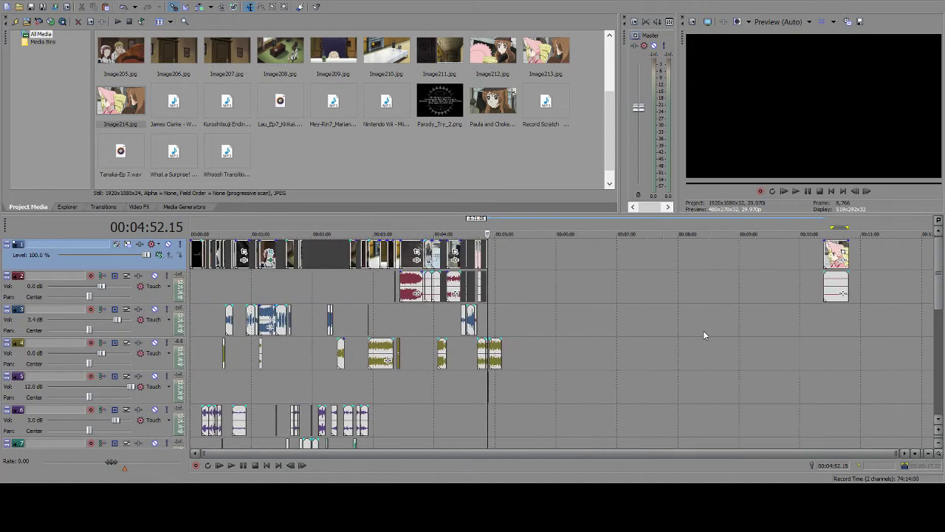
scroll(713, 280, "up", 12)
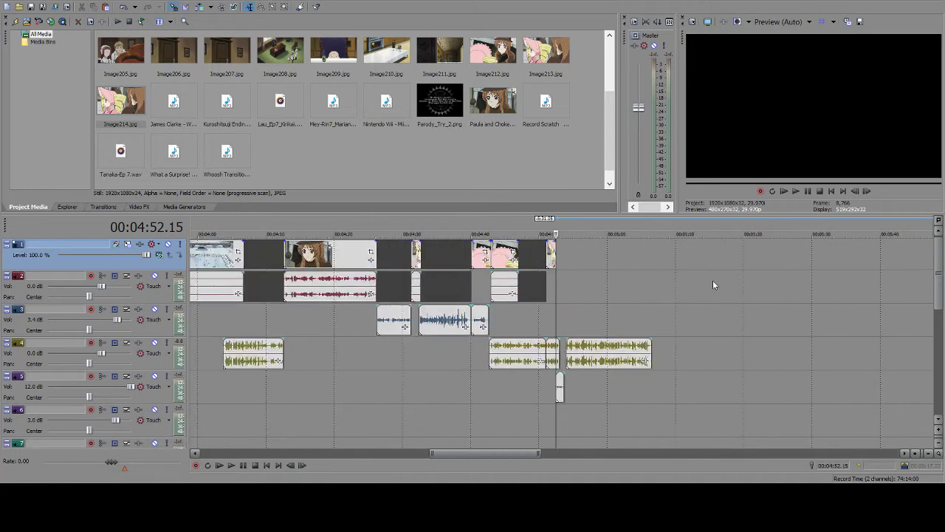
scroll(702, 286, "down", 10)
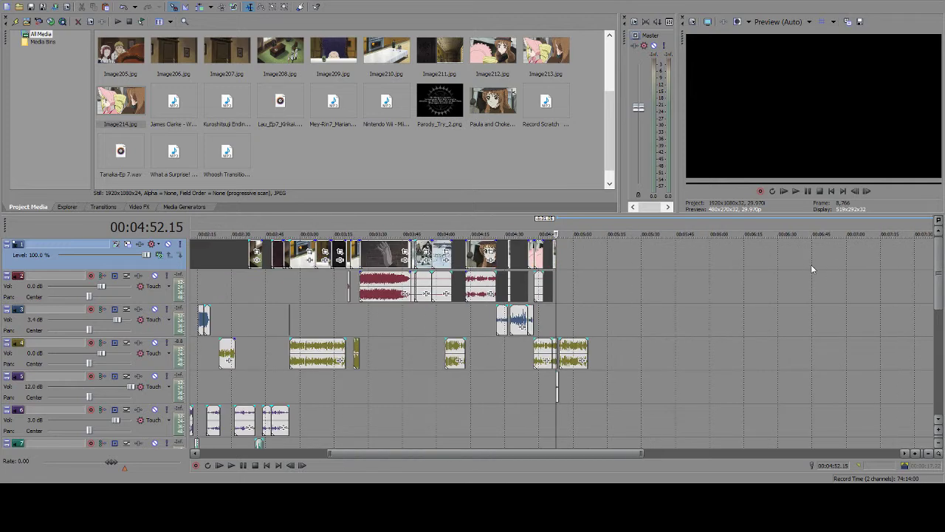
left_click(901, 254)
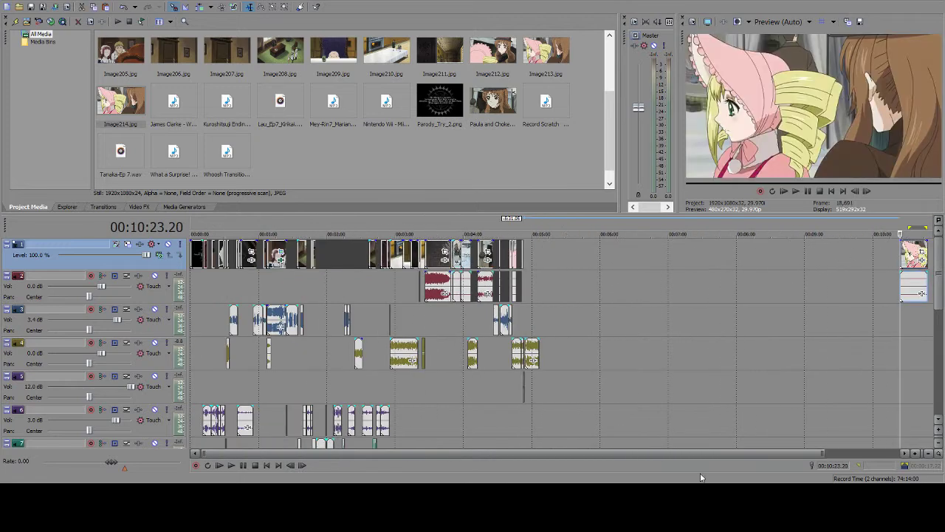
scroll(839, 332, "up", 3)
scroll(714, 318, "up", 4)
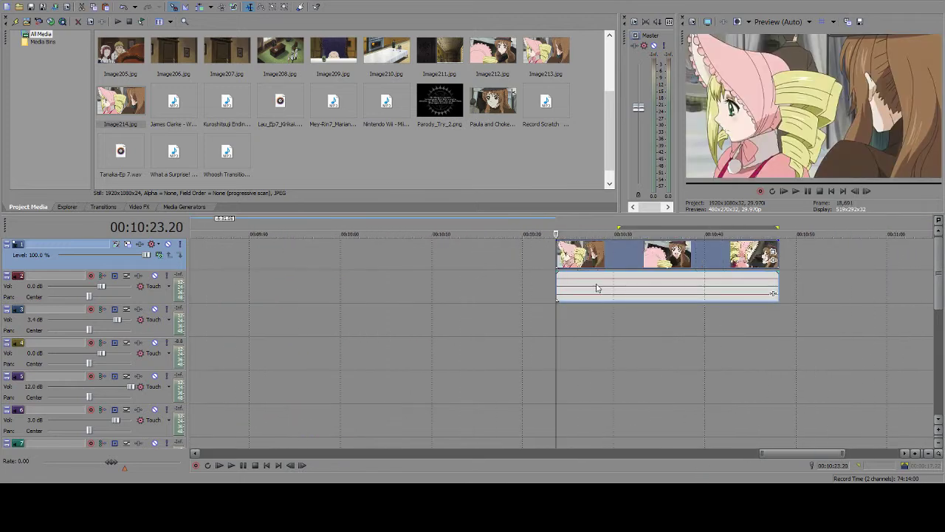
scroll(773, 293, "up", 5)
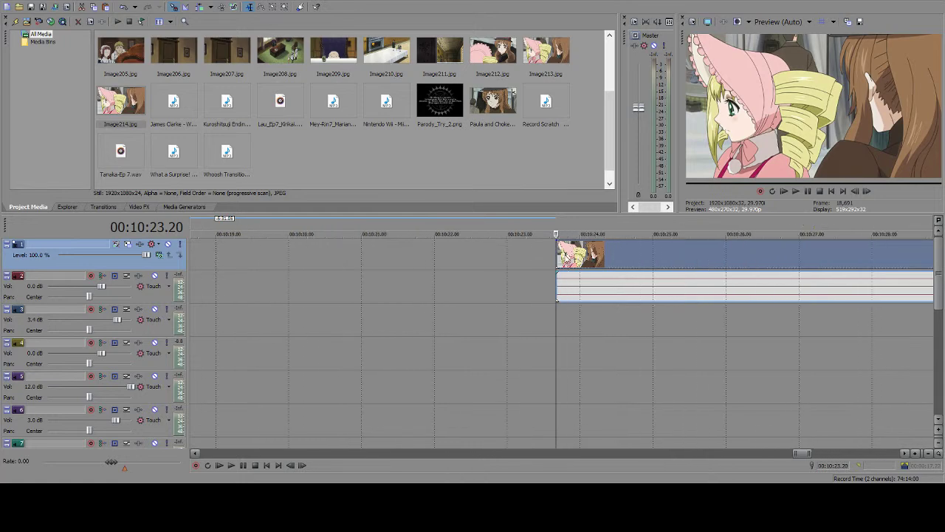
key("Right")
key("Right")
key("Right")
key("Right")
key("Right")
key("Left")
key("Left")
key("Left")
key("Left")
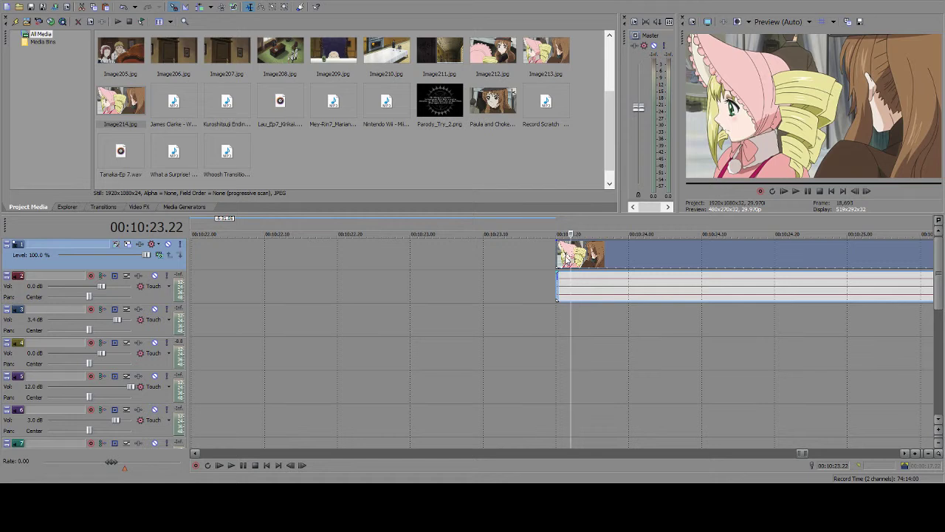
- Split off the source clip's first frame at 00:10:23.20 and move it to about 00:10:22.28 as a loose mouth frame
left_click(561, 261)
left_click_drag(561, 260, 426, 253)
left_click(570, 257)
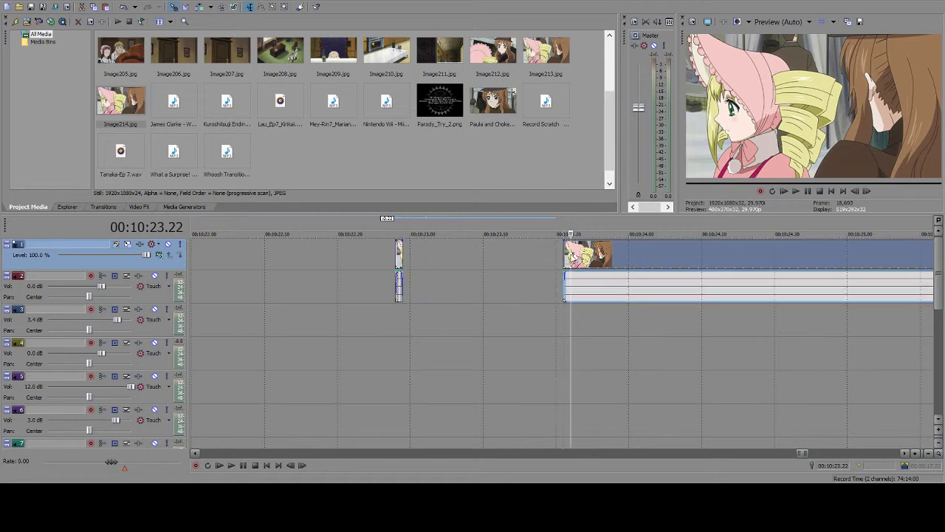
- Trim the source clip's start to 00:10:23.24, split off that single frame and move it to about 00:10:23.07
left_click(577, 257)
left_click(599, 257)
left_click(570, 257)
left_click(578, 257)
left_click(585, 257)
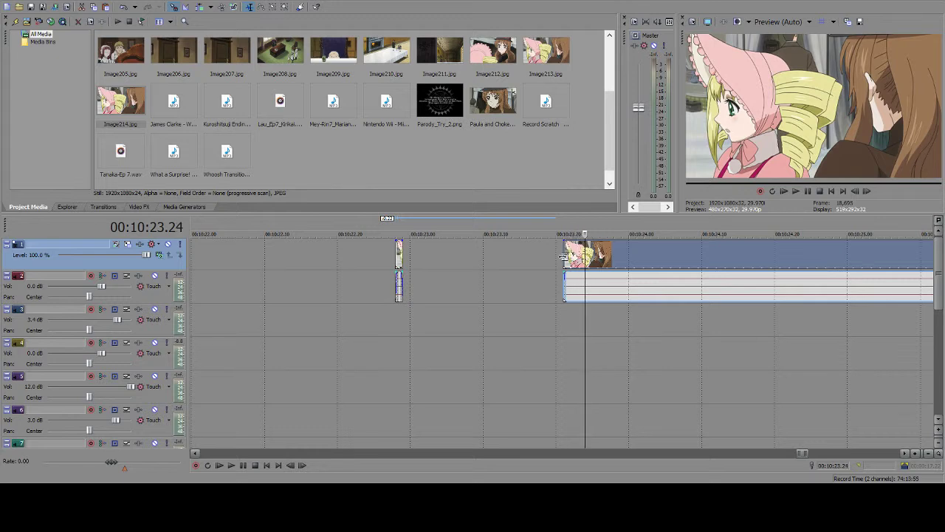
left_click_drag(564, 298, 586, 299)
left_click(599, 260)
left_click(591, 260)
left_click_drag(590, 259, 467, 257)
left_click(600, 256)
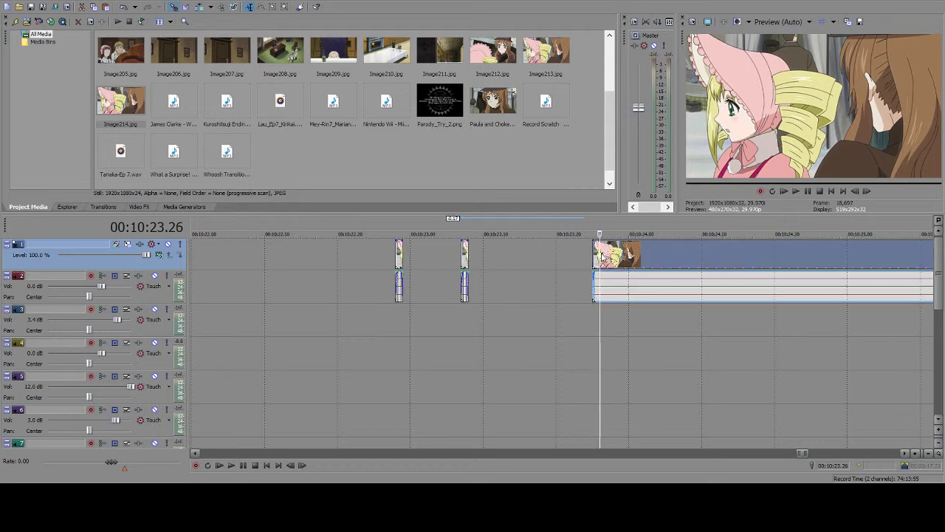
- Trim the source clip's start to 00:10:24.07, split off that single frame and move it to about 00:10:23.15
left_click(593, 255)
left_click(600, 255)
left_click(614, 254)
key("space")
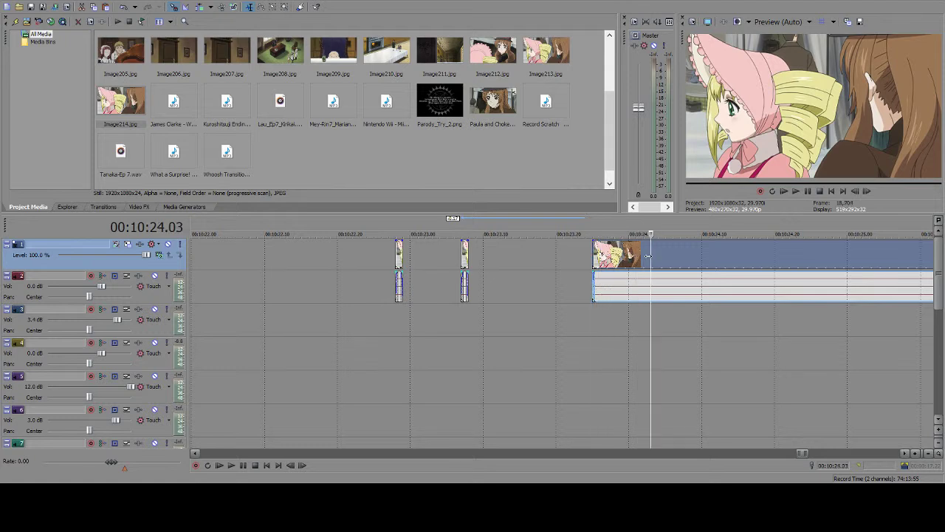
left_click_drag(601, 257, 690, 257)
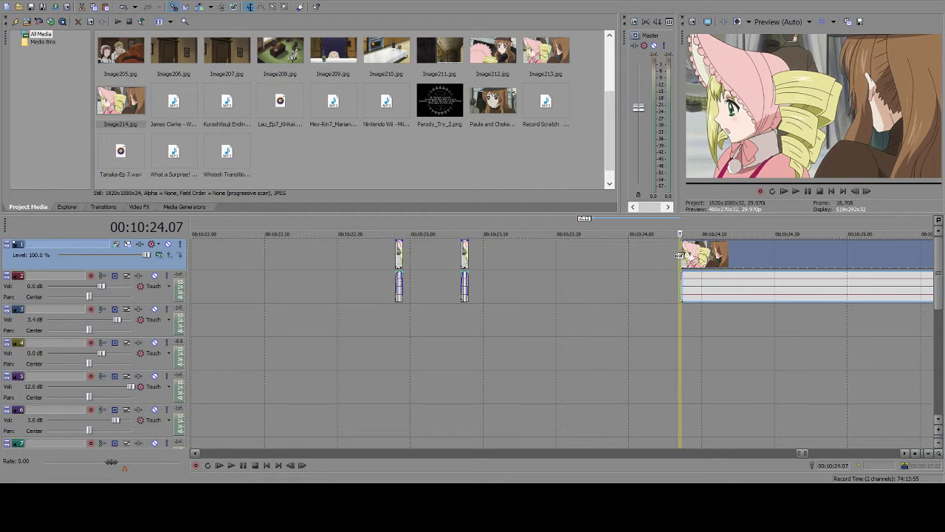
left_click(695, 257)
left_click(686, 254)
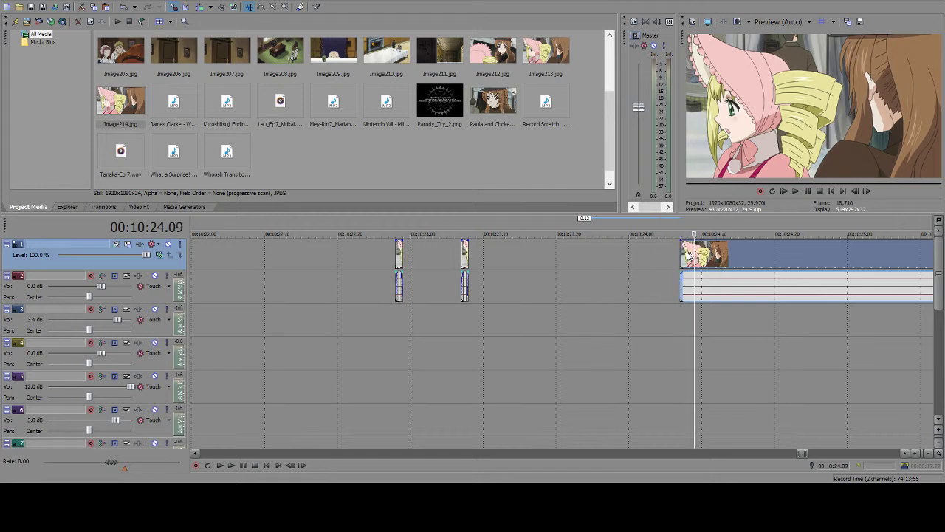
key("s")
left_click_drag(684, 256, 524, 257)
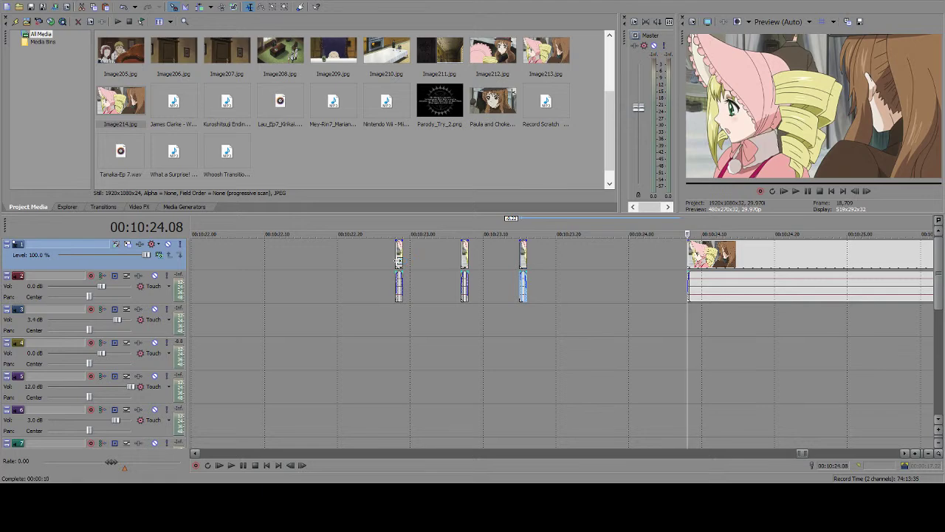
- Copy the loose mouth frames and paste them one after another on the video track from 00:04:52.15 to 00:04:52.21
key("ctrl+z")
left_click_drag(804, 453, 488, 428)
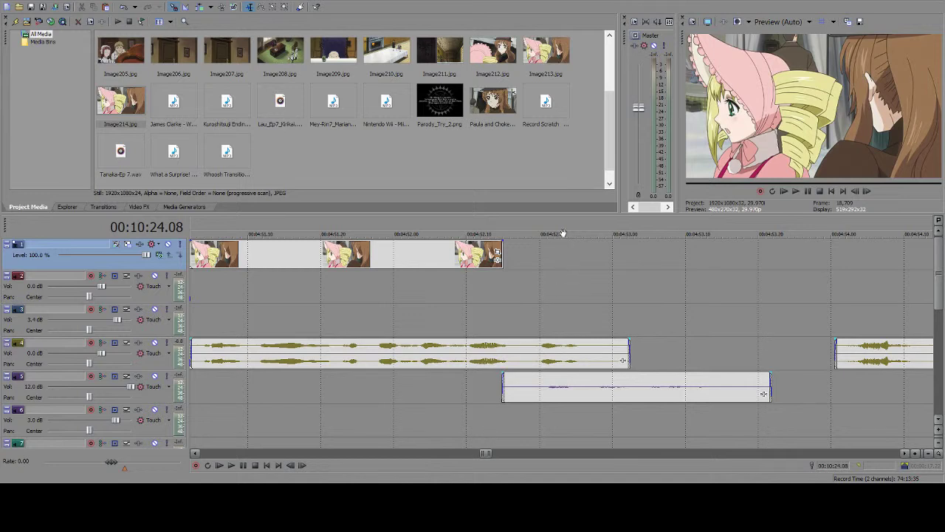
left_click(501, 255)
key("ctrl+v")
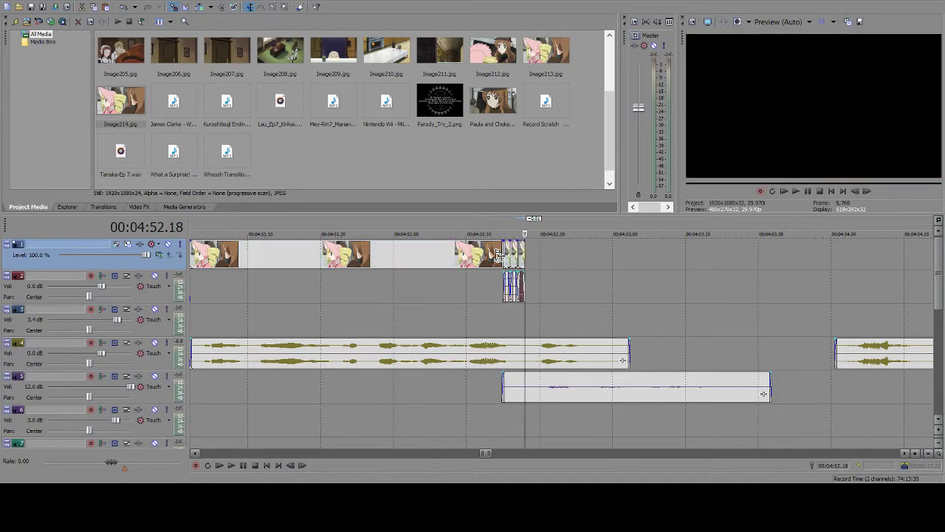
key("ctrl+v")
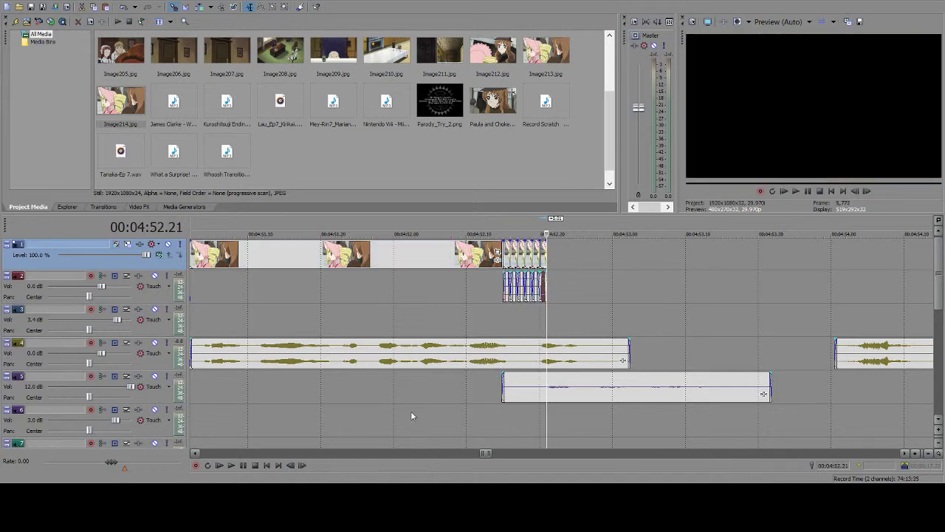
- Play the track 5 voice line and paste mouth frames from about 00:04:52.25 to 00:04:52.28
left_click(241, 467)
left_click(241, 467)
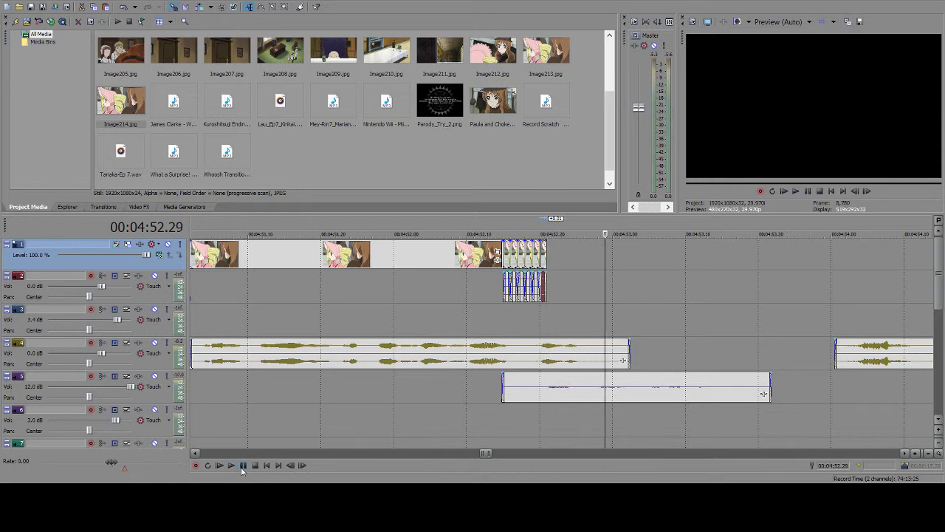
left_click(562, 257)
left_click(569, 263)
left_click(573, 262)
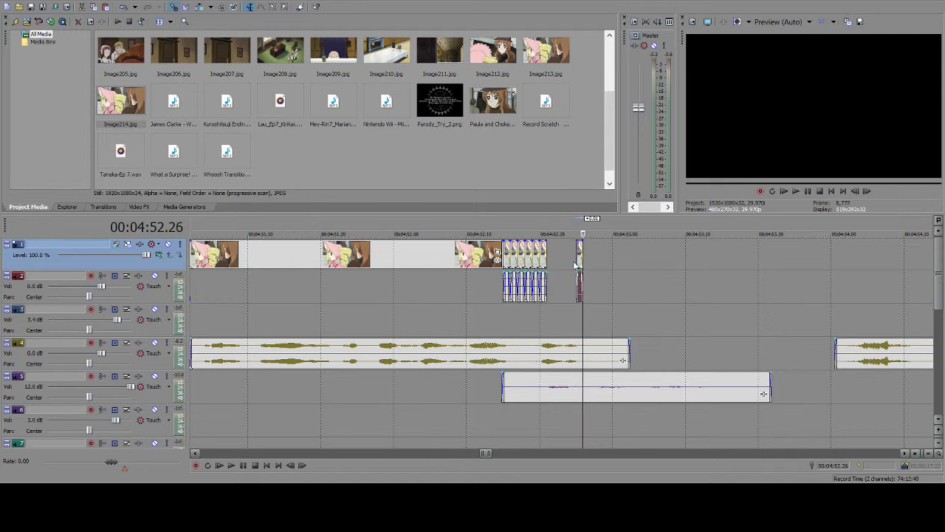
key("ctrl+v")
- Play the rest of the track 5 voice line and paste a single mouth frame at about 00:04:53.17
left_click(625, 257)
left_click(244, 466)
key("ctrl+v")
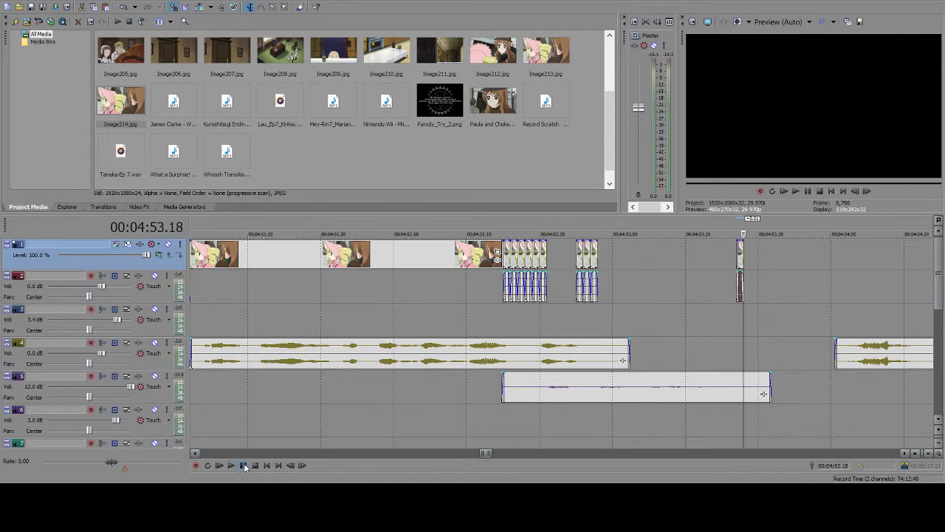
- Paste mouth frames one after another on the video track from 00:04:53.18 to 00:04:54.01
key("ctrl+v")
key("ctrl+v")
key("ctrl+v")
key("ctrl+v")
key("ctrl+v")
key("ctrl+v")
key("ctrl+v")
key("ctrl+v")
key("ctrl+v")
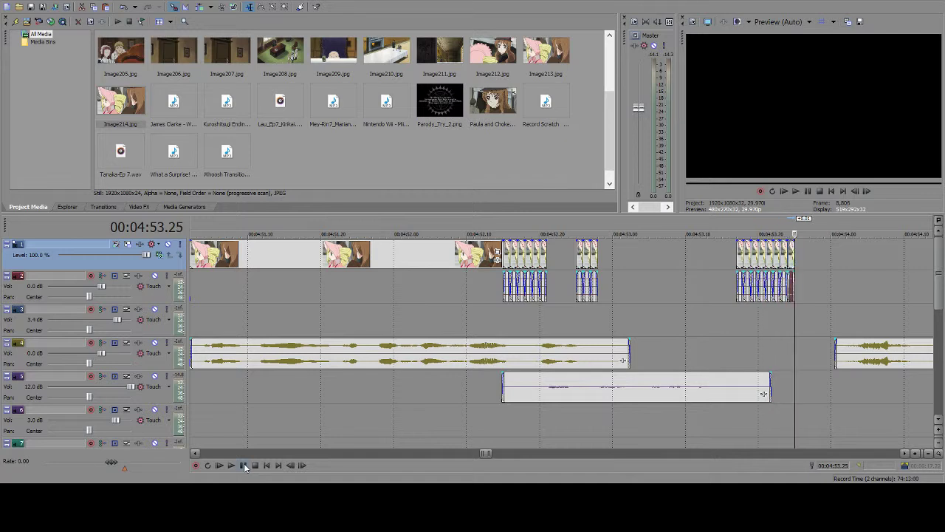
key("ctrl+v")
key("ctrl+v")
- Play the start of the next voice line on track 4 and select its clip at 00:04:54.01
left_click(245, 466)
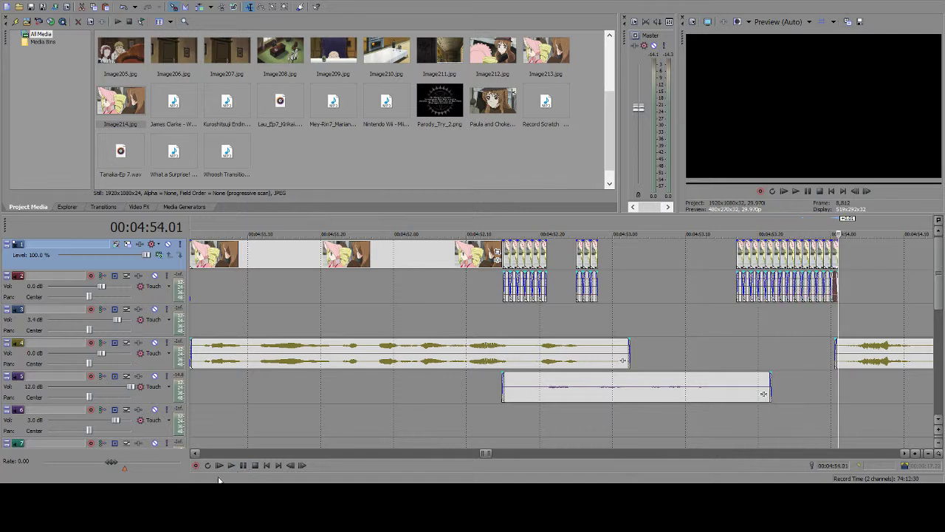
left_click(243, 465)
scroll(295, 376, "down", 3)
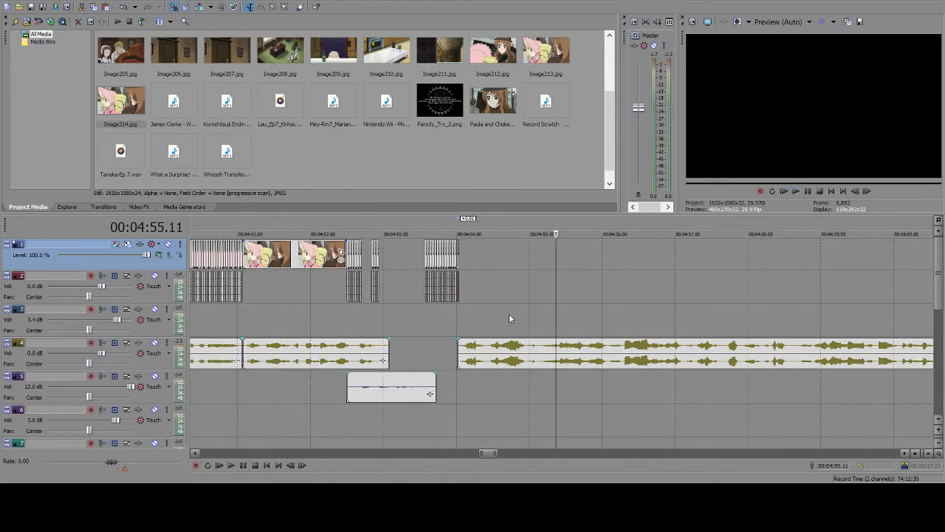
scroll(509, 314, "down", 2)
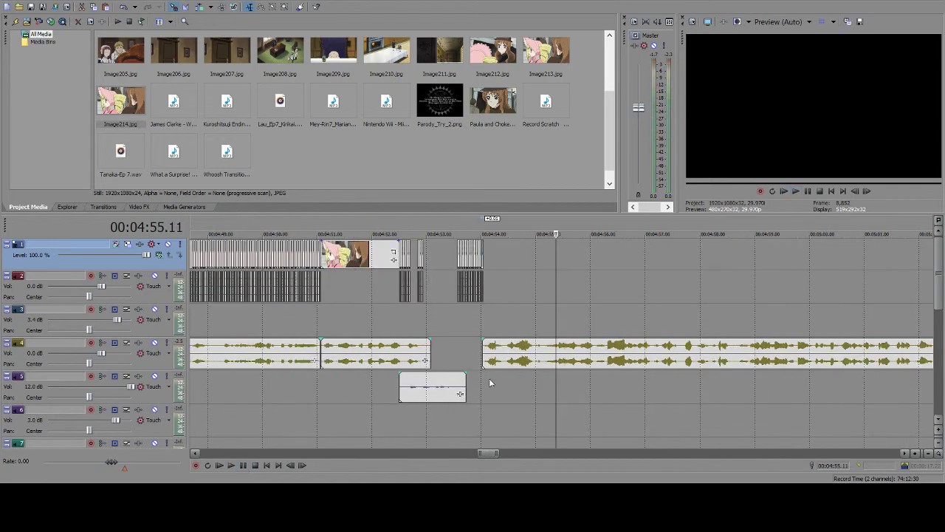
left_click(487, 360)
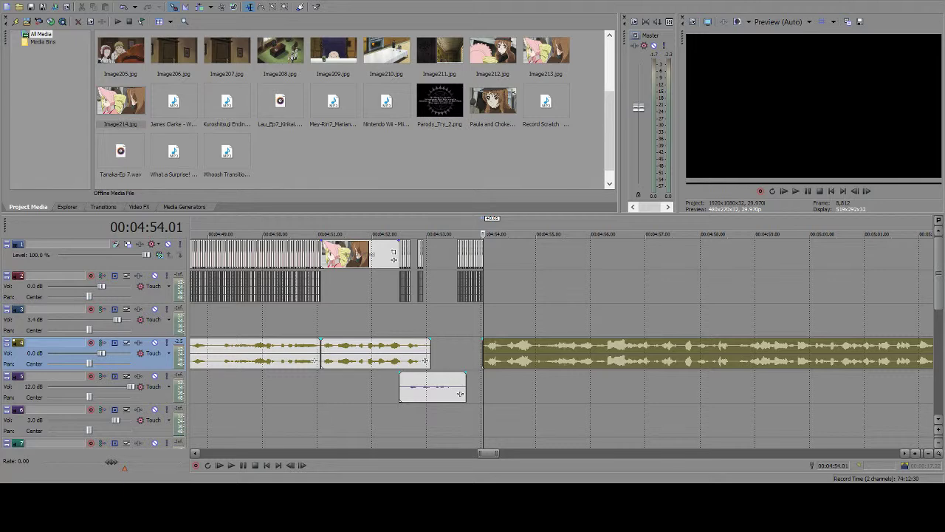
- Delete the loose mouth frame at 00:10:23.07 ahead of the source clip
scroll(506, 302, "down", 5)
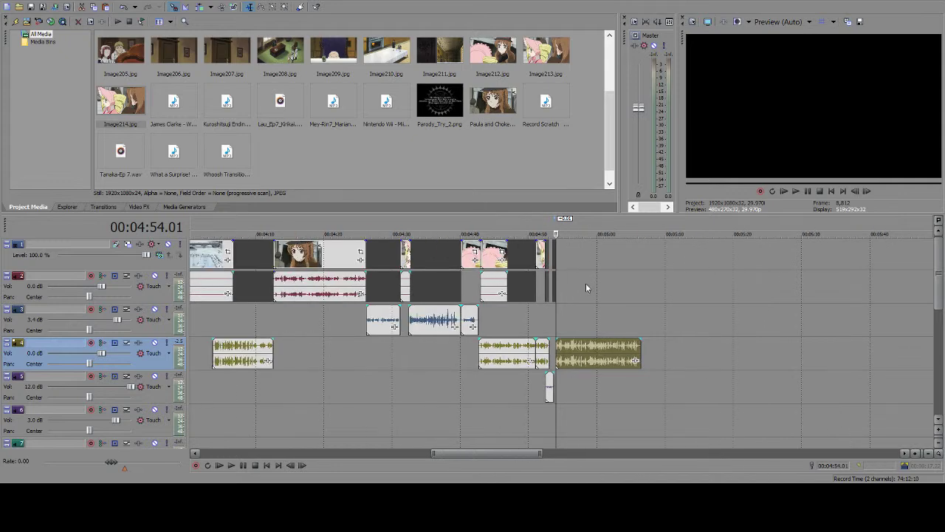
scroll(588, 282, "down", 5)
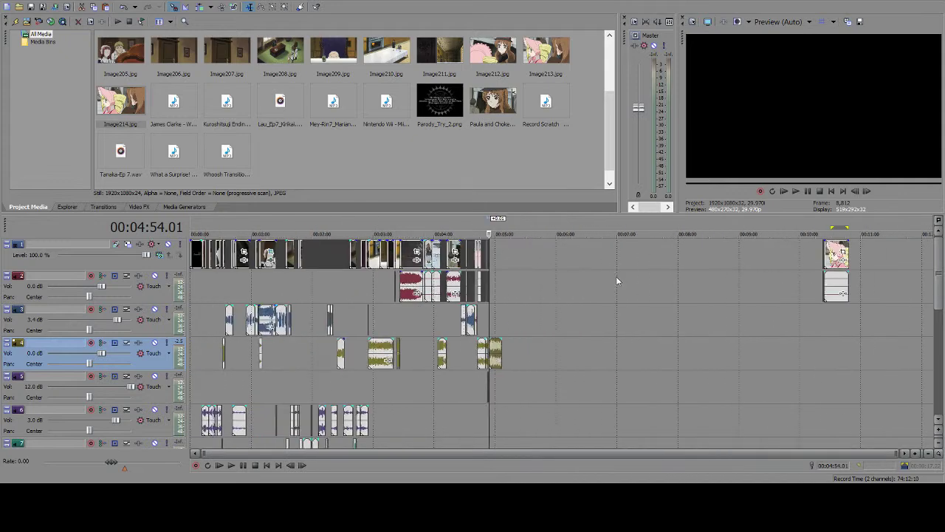
left_click(822, 259)
scroll(898, 262, "up", 1)
scroll(879, 261, "up", 5)
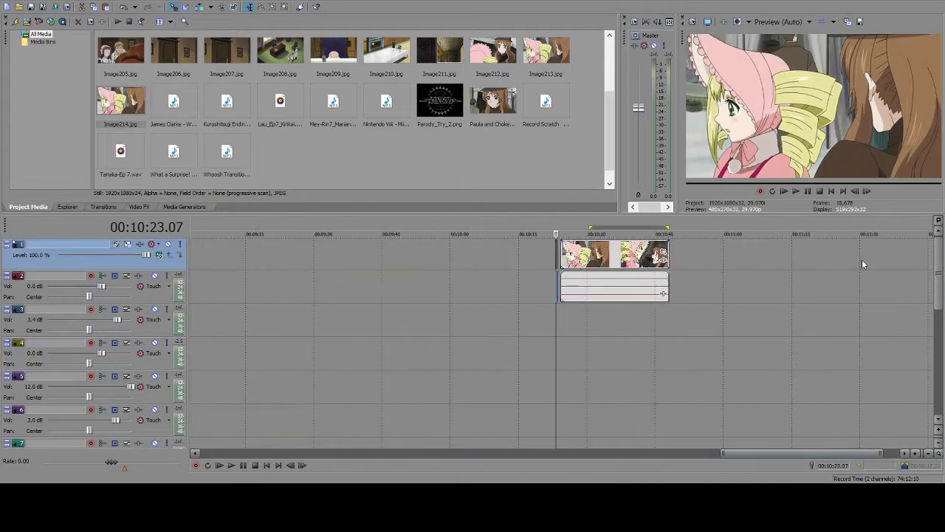
scroll(635, 293, "up", 2)
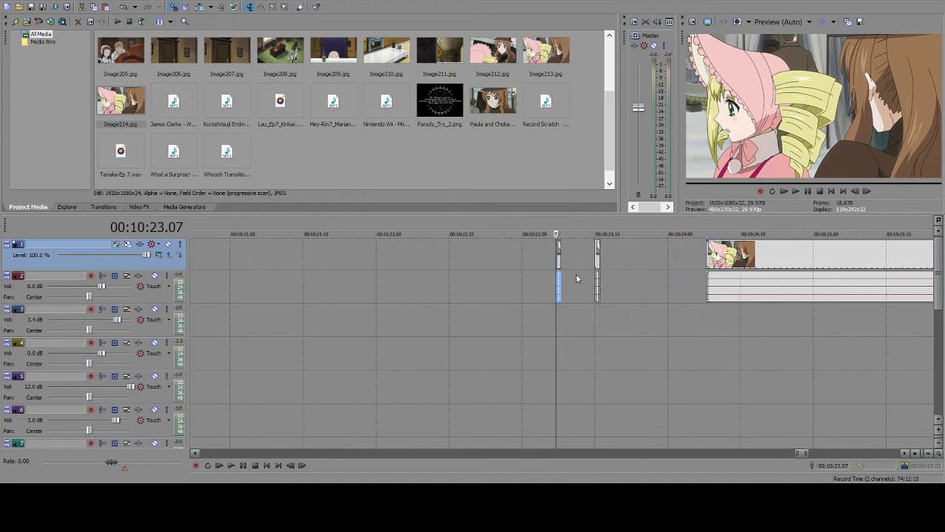
key("Delete")
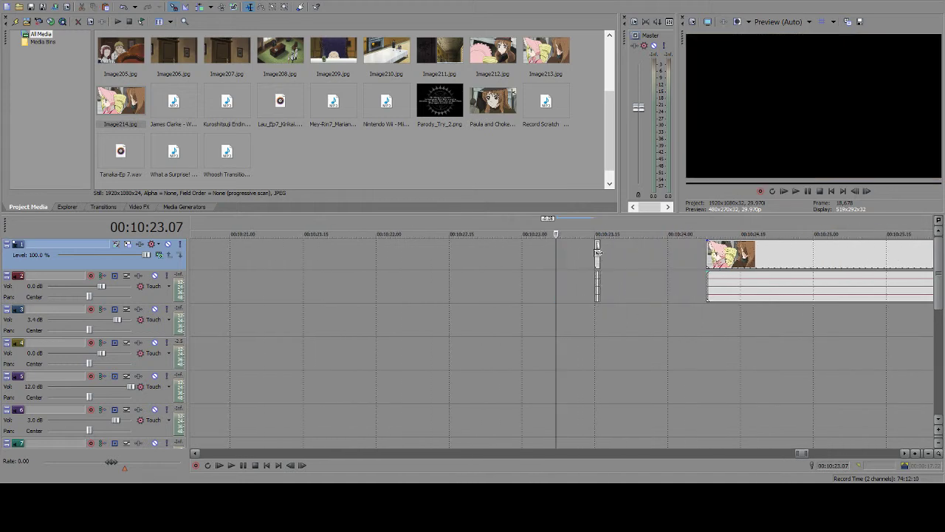
- Add a mouth frame on each side of the gap after 00:04:52.21 and paste more from about 00:04:53.02 to 00:04:53.05
left_click_drag(805, 454, 489, 447)
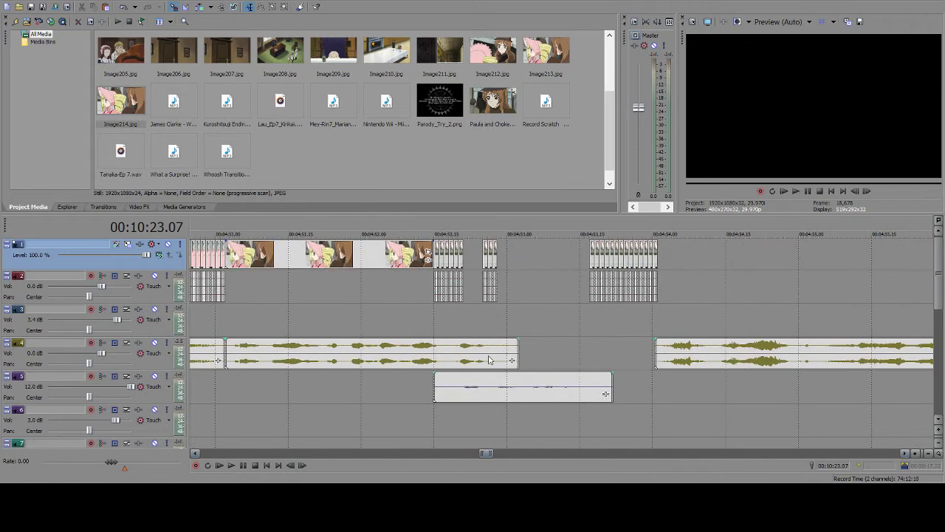
left_click(461, 253)
left_click_drag(461, 253, 507, 259)
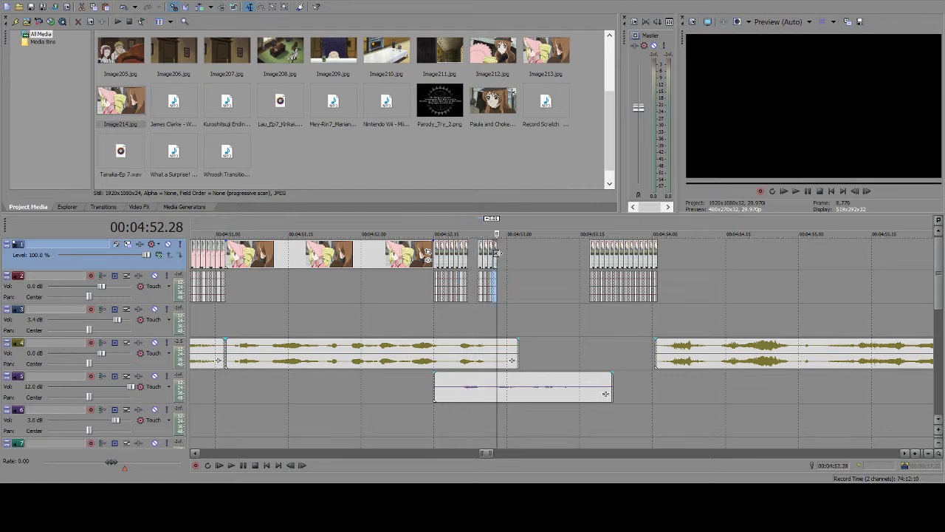
left_click(248, 470)
left_click(248, 470)
left_click(513, 266)
left_click(515, 268)
key("ctrl+v")
key("ctrl+v")
key("ctrl+v")
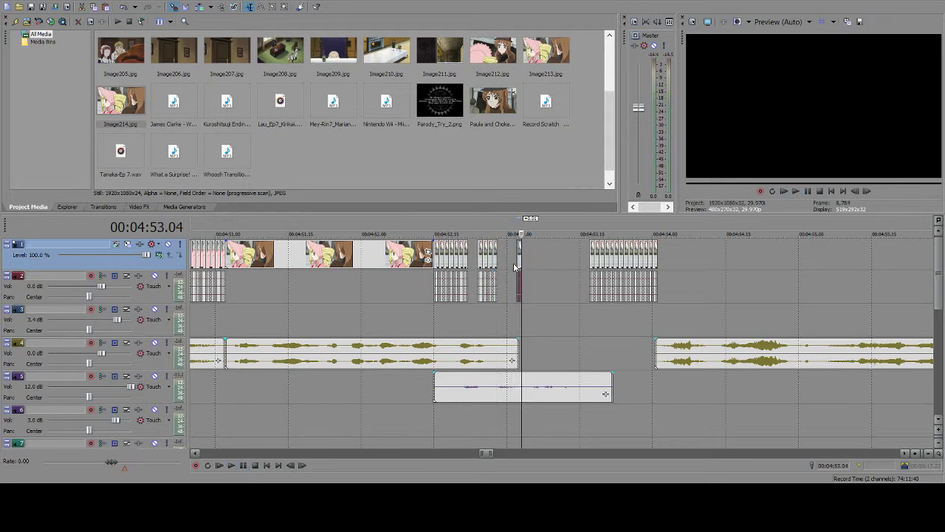
- Play on and paste mouth frames at about 00:04:53.10 and from about 00:04:53.13 to 00:04:53.17
left_click(240, 464)
left_click(240, 465)
left_click(553, 256)
key("ctrl+v")
key("ctrl+v")
key("ctrl+z")
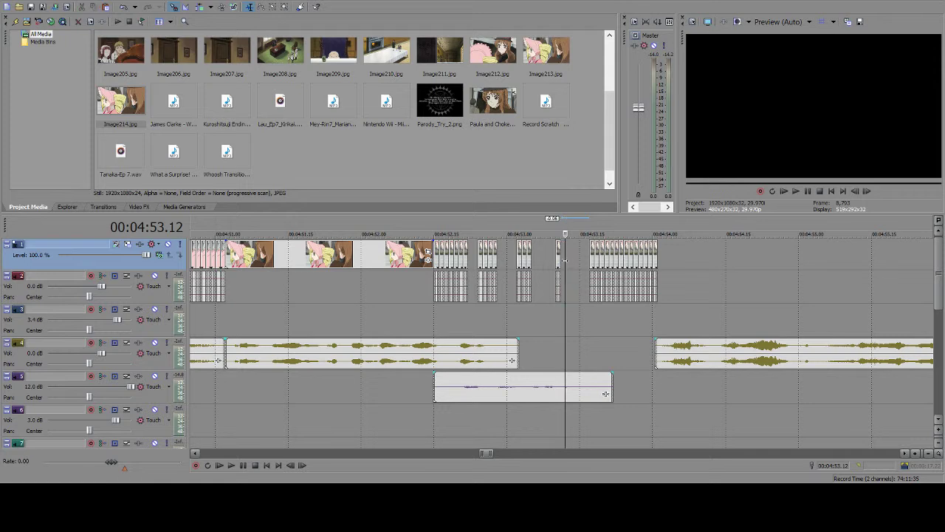
left_click(569, 261)
key("ctrl+v")
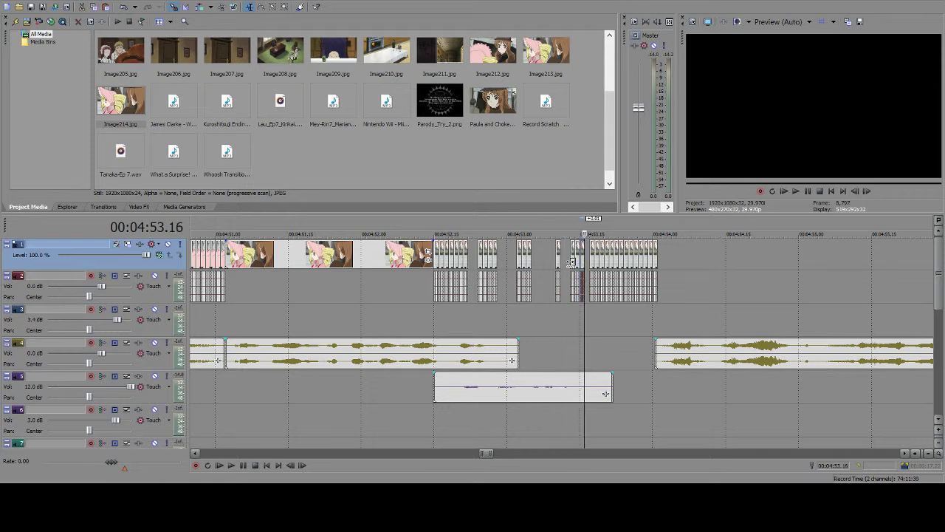
key("ctrl+v")
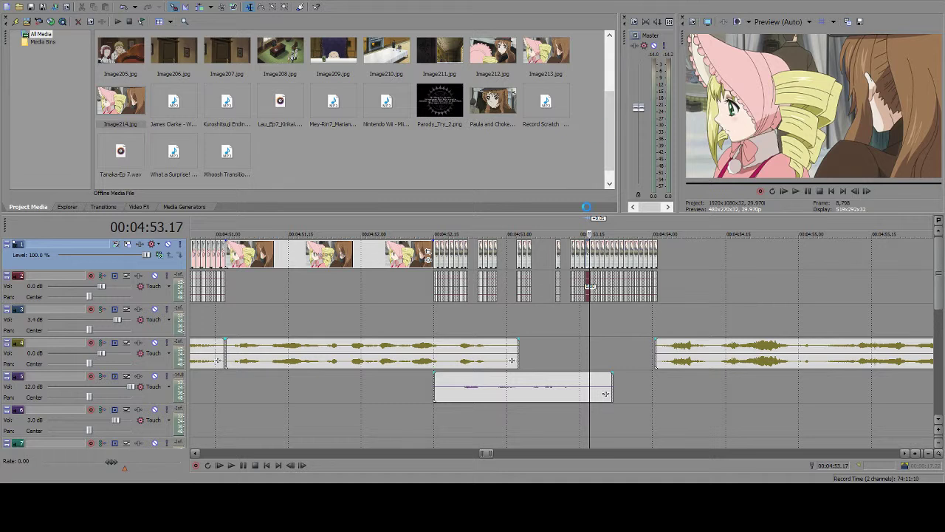
- Delete the remaining loose mouth frame at 00:10:23.15 ahead of the source clip
scroll(549, 242, "down", 10)
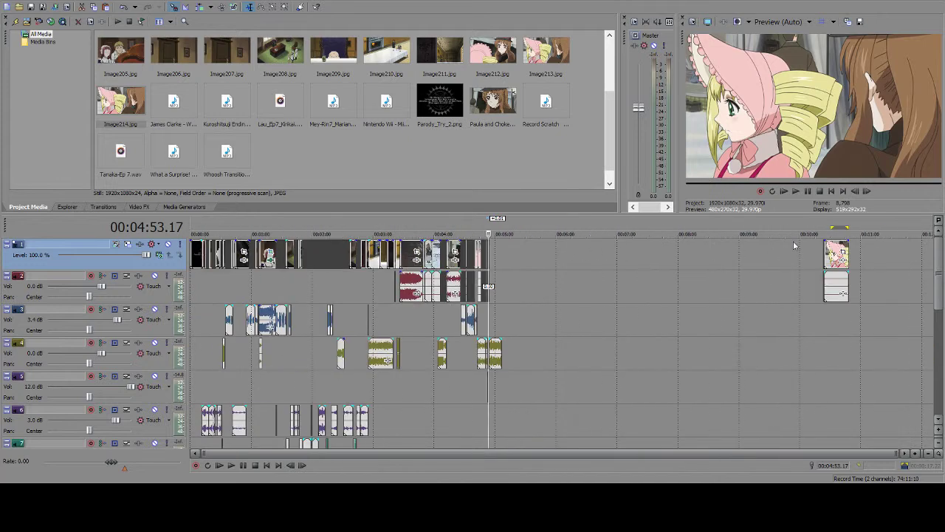
left_click(824, 247)
scroll(823, 252, "up", 10)
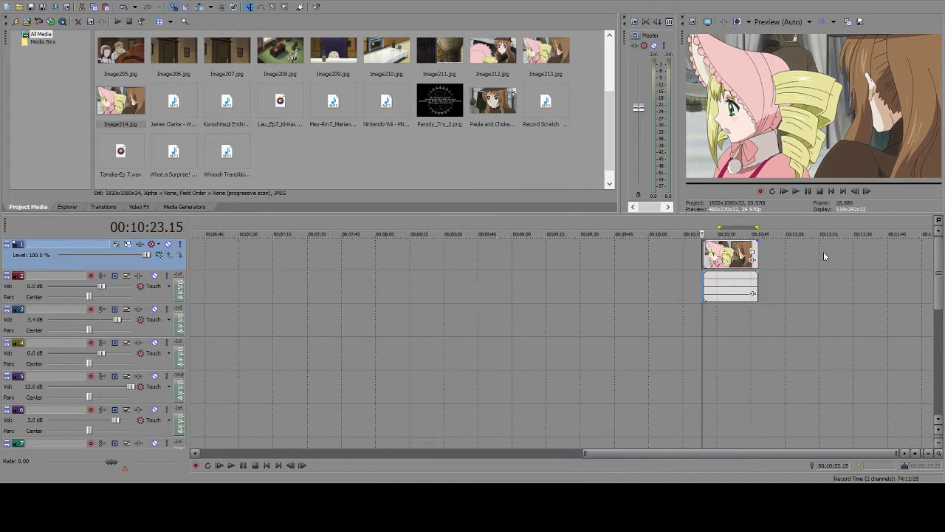
left_click(565, 259)
key("Delete")
scroll(550, 257, "down", 10)
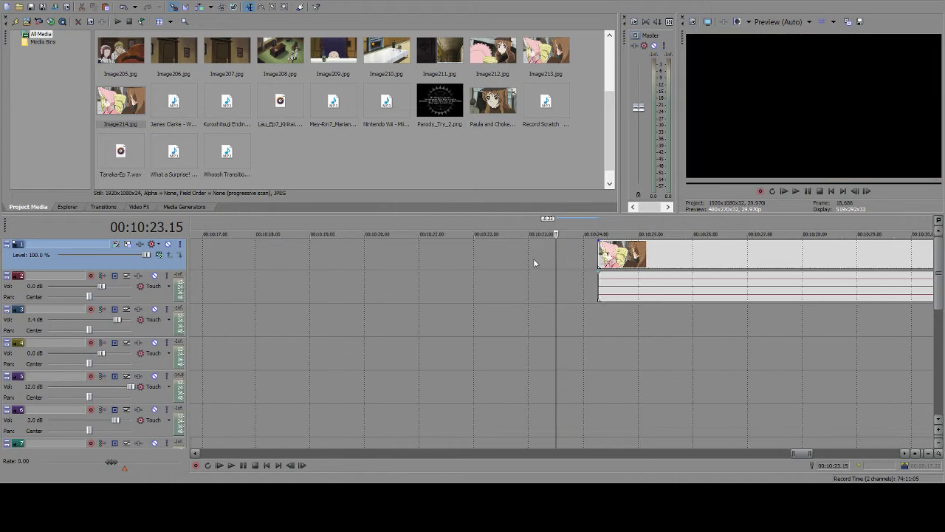
- Fill the remaining gaps between the mouth frames from about 00:04:52.22 to 00:04:53.13 with single frames
left_click(195, 272)
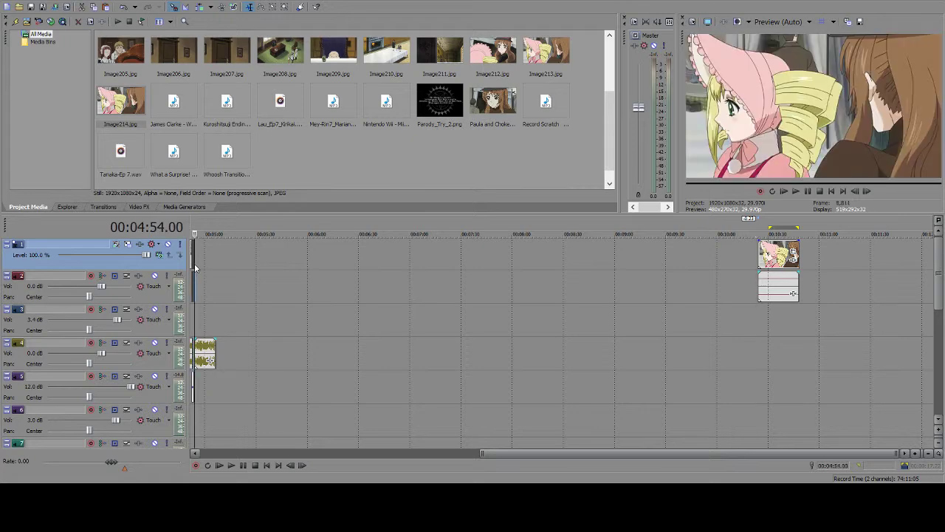
scroll(271, 257, "up", 8)
scroll(354, 256, "up", 3)
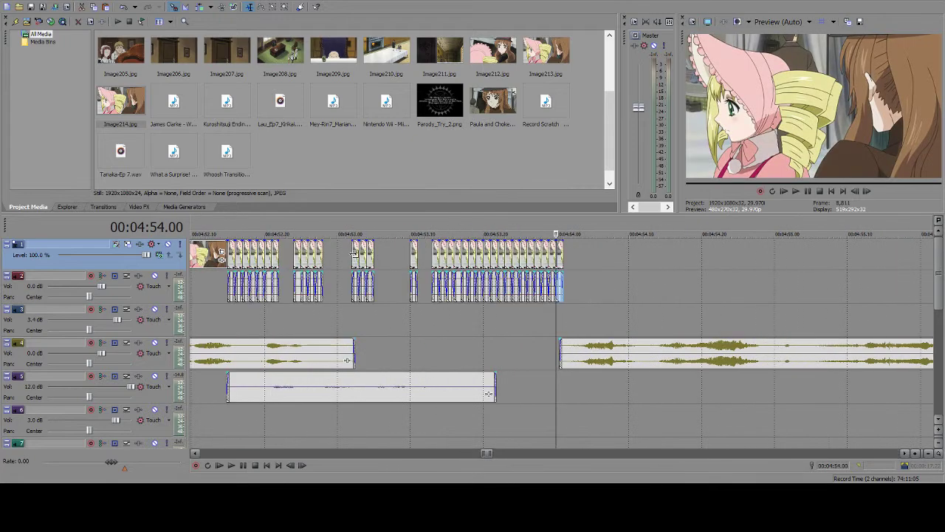
left_click_drag(275, 251, 290, 251)
key("Left")
key("Right")
key("Right")
key("Right")
key("Right")
key("Right")
key("Left")
key("Right")
key("Right")
key("Right")
key("Right")
key("Right")
key("Right")
key("Right")
key("Right")
key("Right")
key("Right")
key("Right")
key("Right")
key("Right")
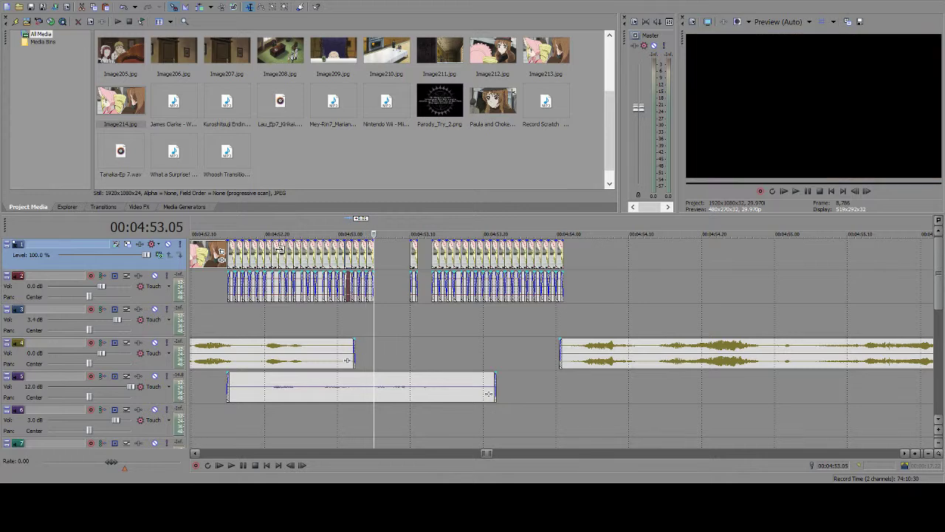
key("Right")
key("Right")
key("Right")
key("Right")
key("Right")
key("Right")
key("Right")
key("Right")
key("Right")
key("Right")
key("Right")
key("Right")
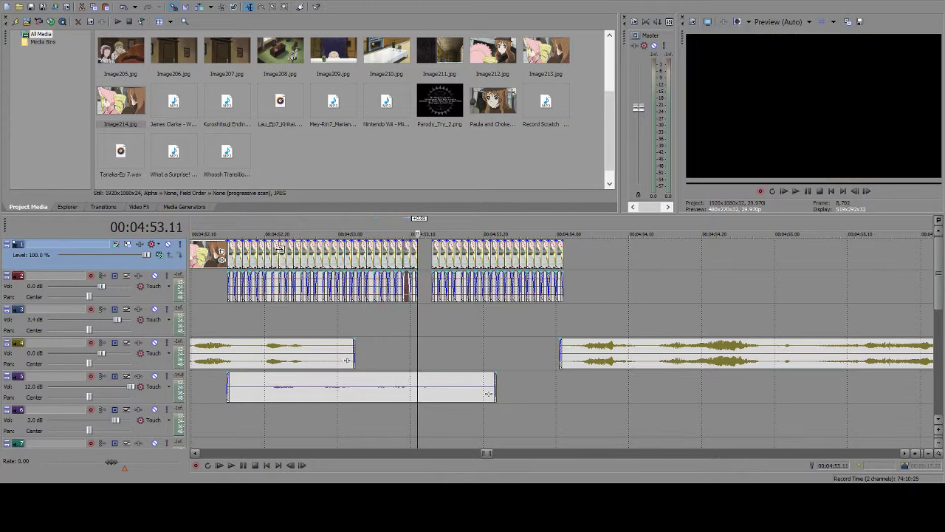
key("Right")
key("Right")
key("Right")
key("Right")
- Play back the mouth-frame sequence from about 00:04:52 into the next track 4 voice line
key("Left")
key("Left")
key("Left")
key("Left")
key("Left")
key("Left")
key("Left")
key("Left")
key("Left")
key("Left")
key("Left")
key("Left")
key("Left")
key("Left")
key("Left")
key("Left")
key("Left")
key("Left")
key("Left")
key("Left")
key("Left")
key("Left")
key("Left")
key("Left")
key("Left")
key("Left")
key("Left")
key("Left")
key("Left")
key("Left")
key("Left")
key("Left")
key("Left")
key("Left")
key("Left")
key("space")
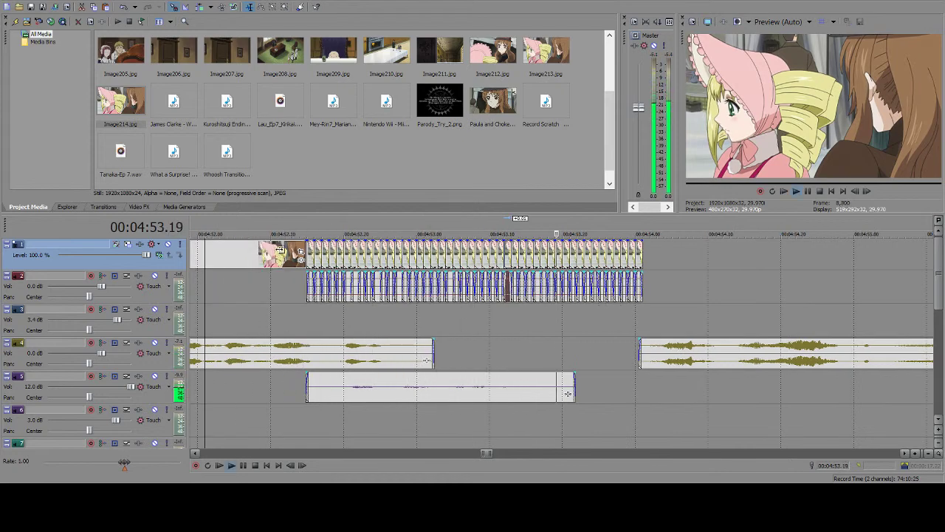
left_click(245, 465)
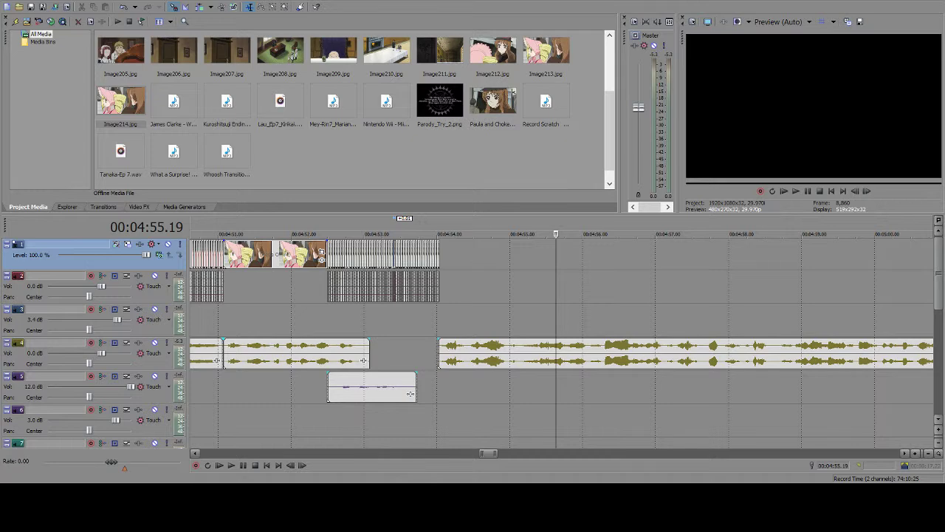
- Look through the source clip from 00:10:24.17 to 00:10:38.24 for the next shot
left_click_drag(487, 452, 788, 435)
left_click(411, 268)
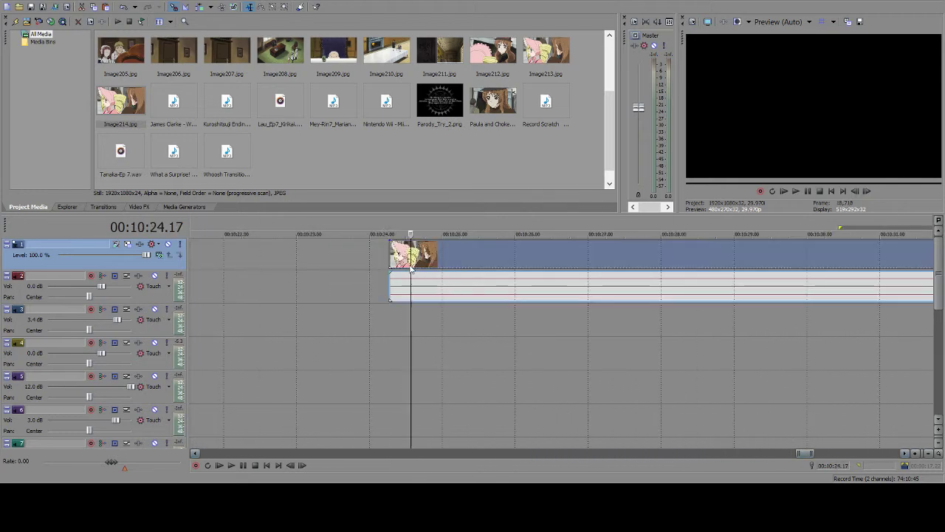
left_click_drag(411, 253, 735, 252)
scroll(443, 271, "down", 10)
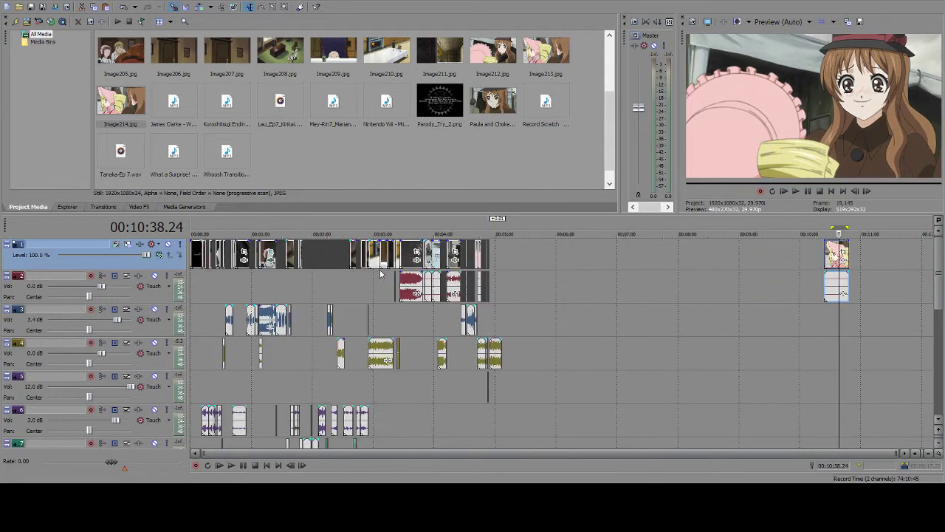
- Play the track 4 voice line from 00:04:54.00, split it at 00:04:58.09 and play on past the cut
left_click(491, 257)
scroll(629, 253, "up", 10)
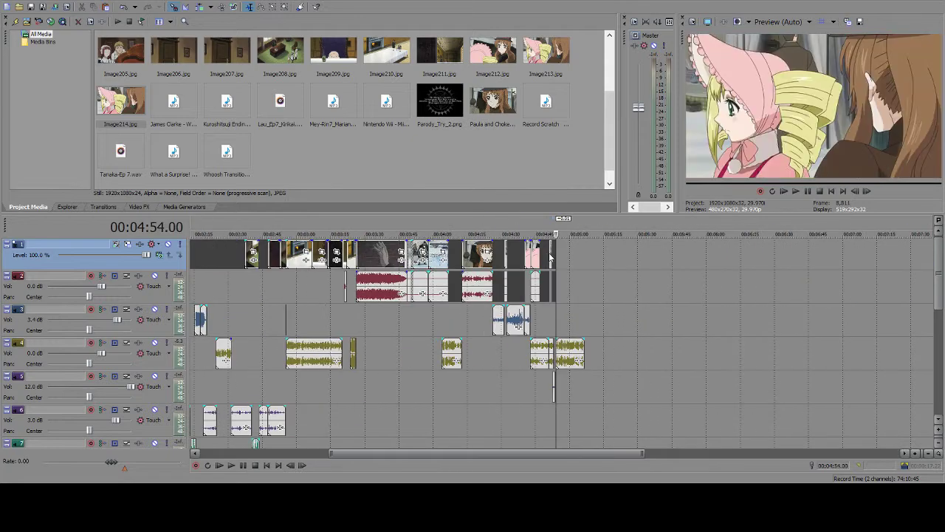
scroll(630, 254, "up", 3)
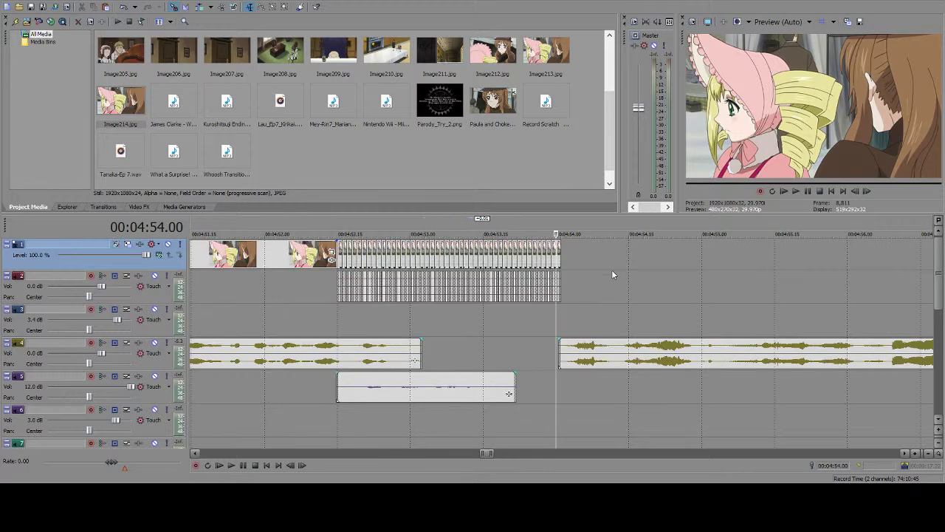
left_click(242, 466)
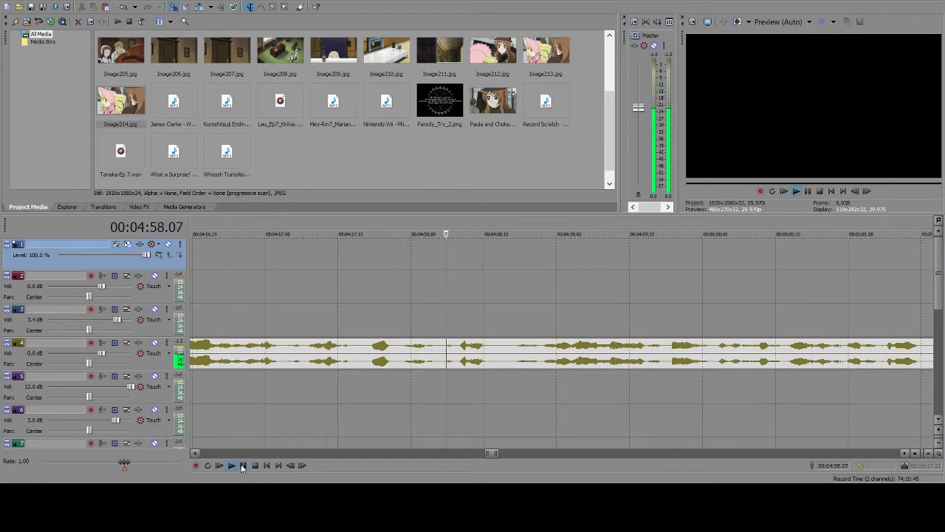
left_click(242, 466)
left_click(454, 260)
key("s")
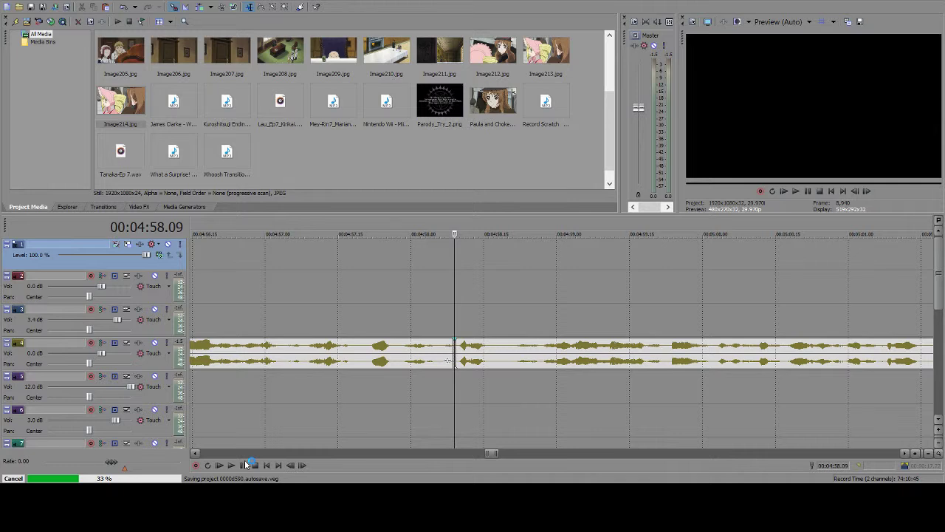
left_click(243, 464)
left_click(243, 465)
- Copy the still before the mouth frames, paste it at 00:04:54.01 and extend its end to the voice line split at 00:04:58.09
left_click(195, 453)
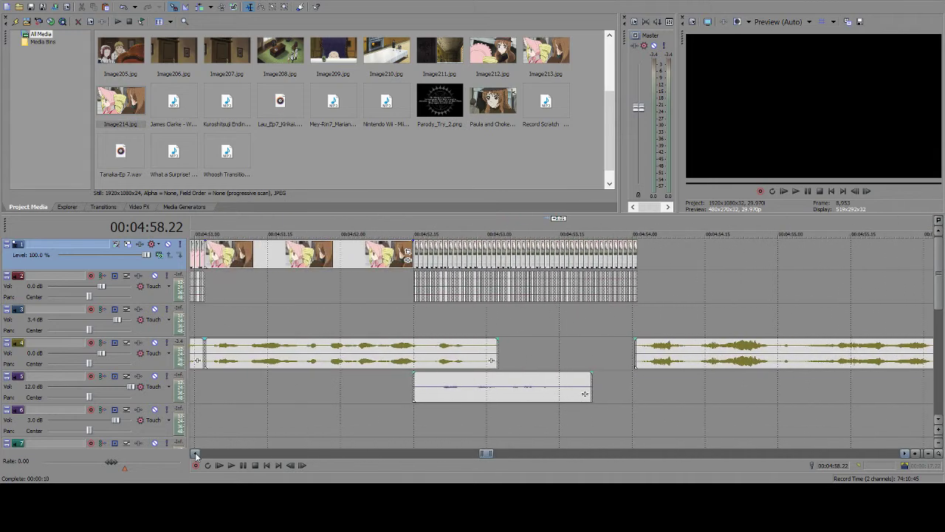
left_click(195, 452)
left_click(376, 267)
key("ctrl+c")
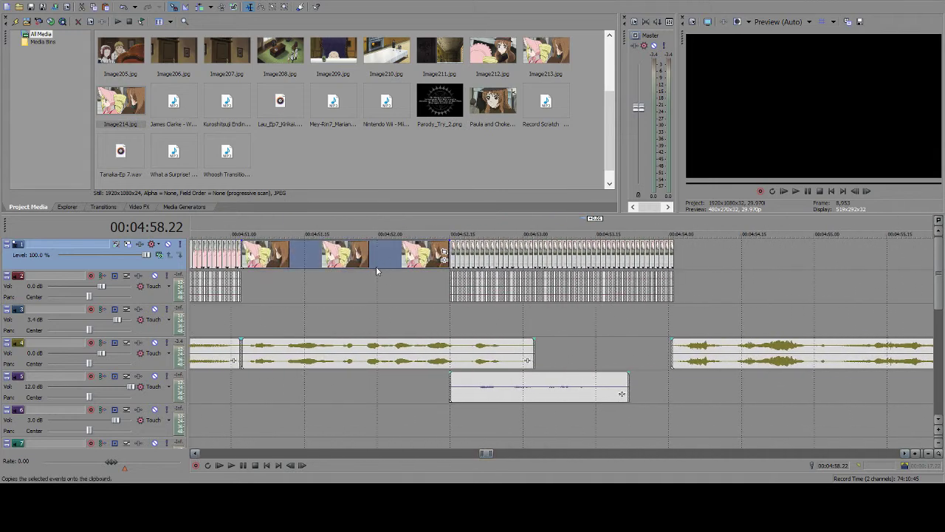
left_click(678, 254)
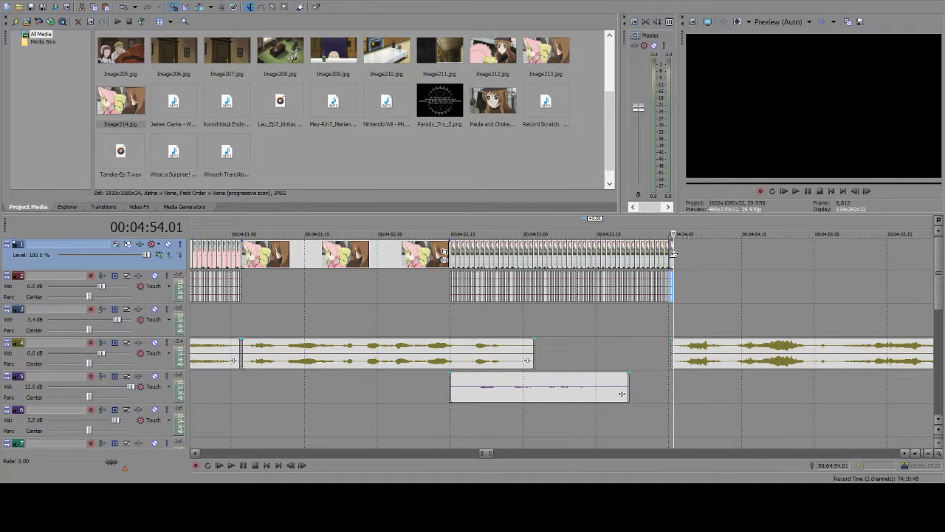
key("ctrl+v")
left_click_drag(883, 253, 790, 258)
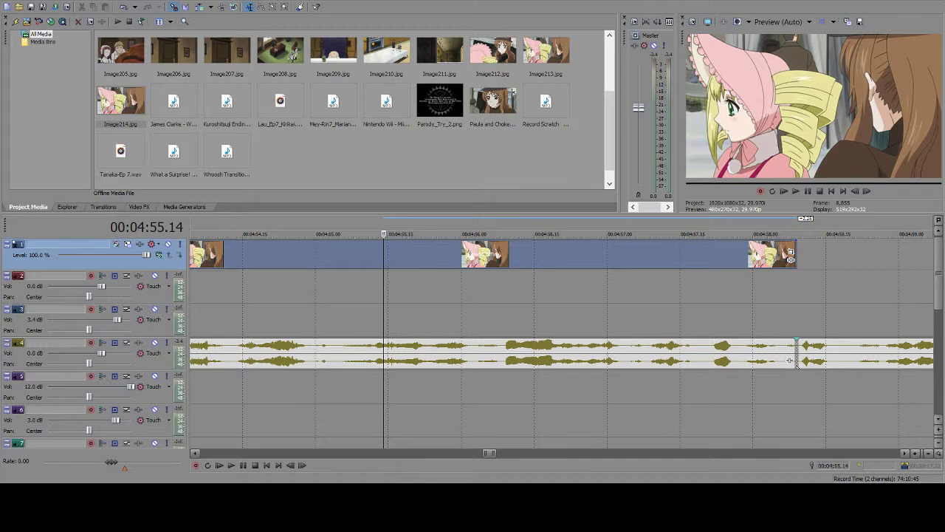
- Look through the source clip from 00:10:24.08 to about 00:10:39.06 for the next shot
left_click(799, 256)
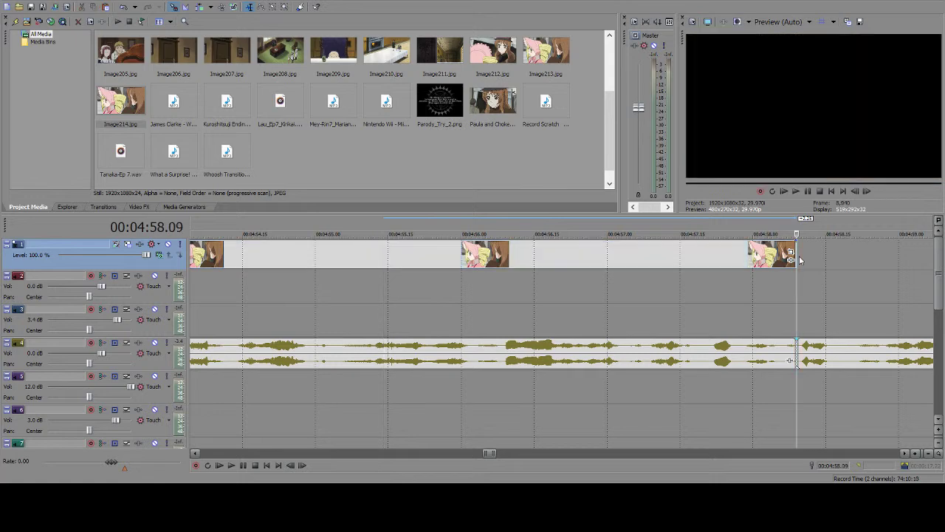
scroll(799, 257, "down", 5)
scroll(799, 256, "down", 10)
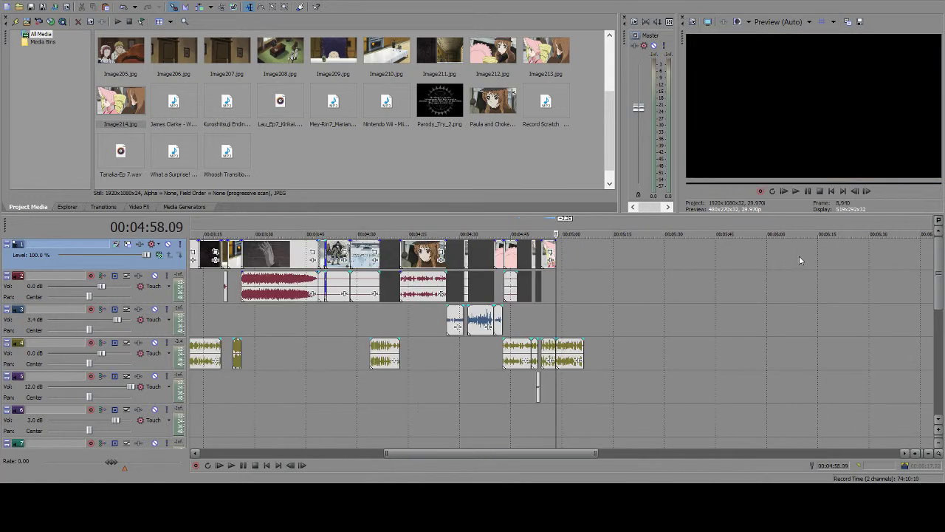
left_click(824, 255)
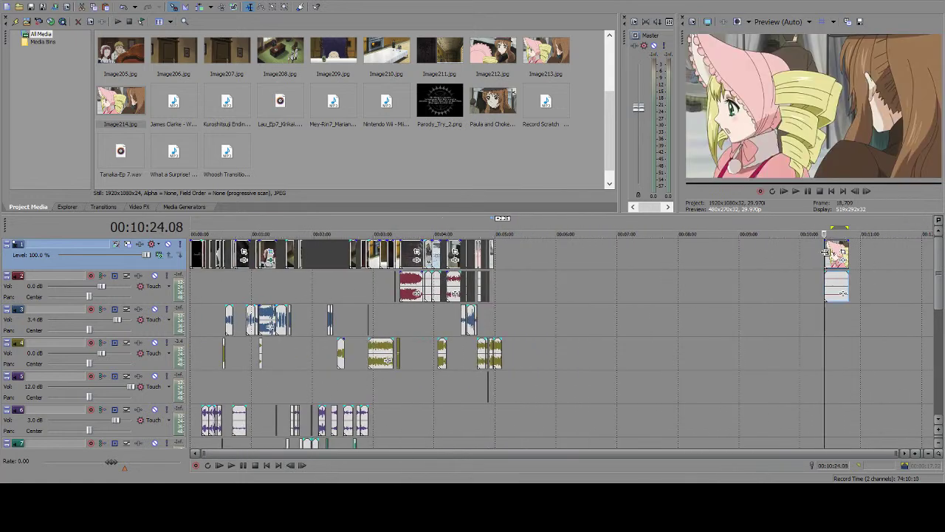
scroll(825, 255, "up", 10)
scroll(687, 264, "up", 3)
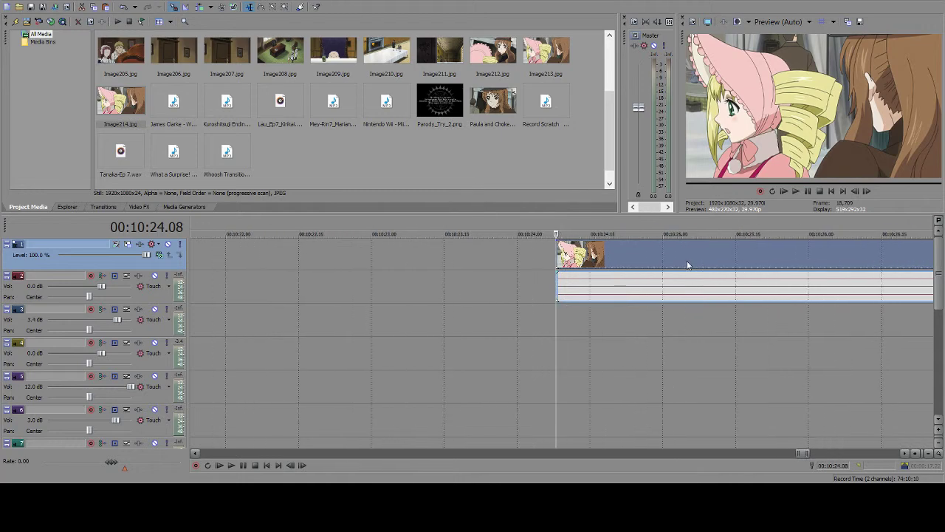
scroll(687, 262, "down", 4)
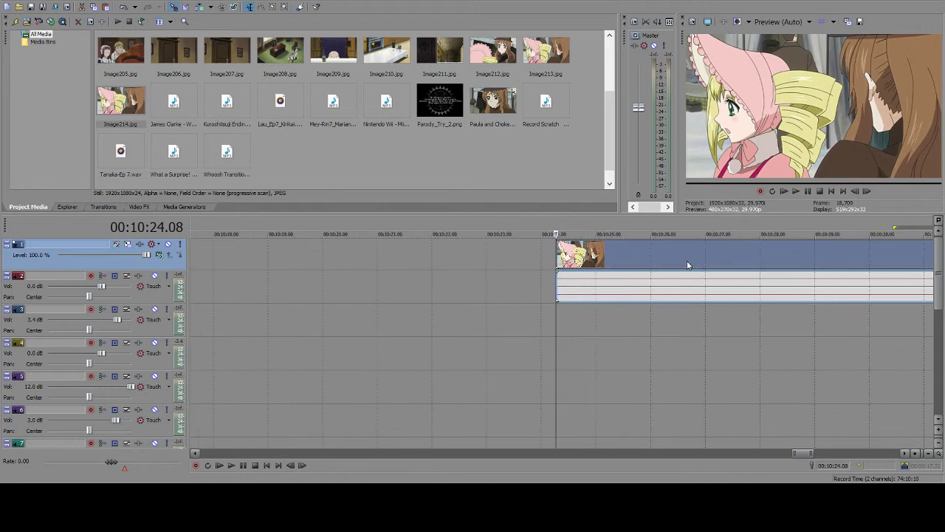
scroll(687, 264, "down", 4)
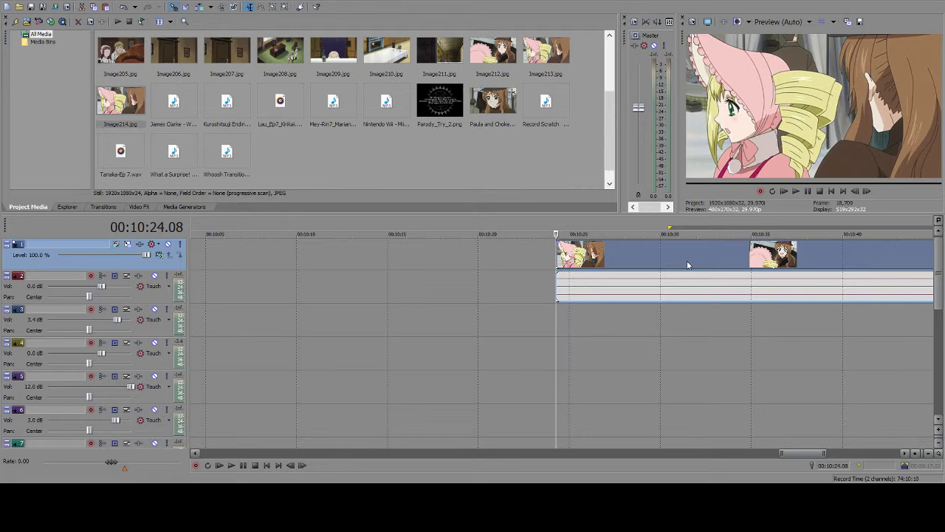
scroll(687, 265, "up", 6)
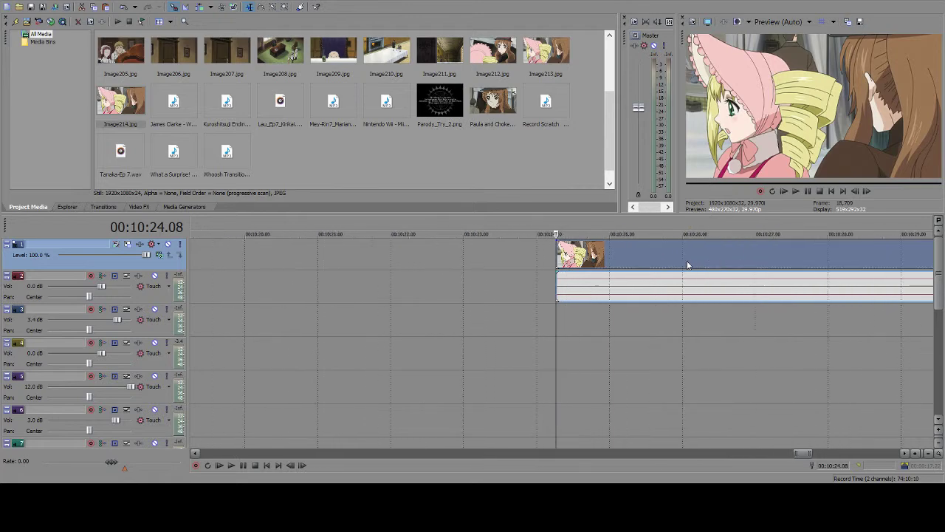
scroll(687, 264, "down", 6)
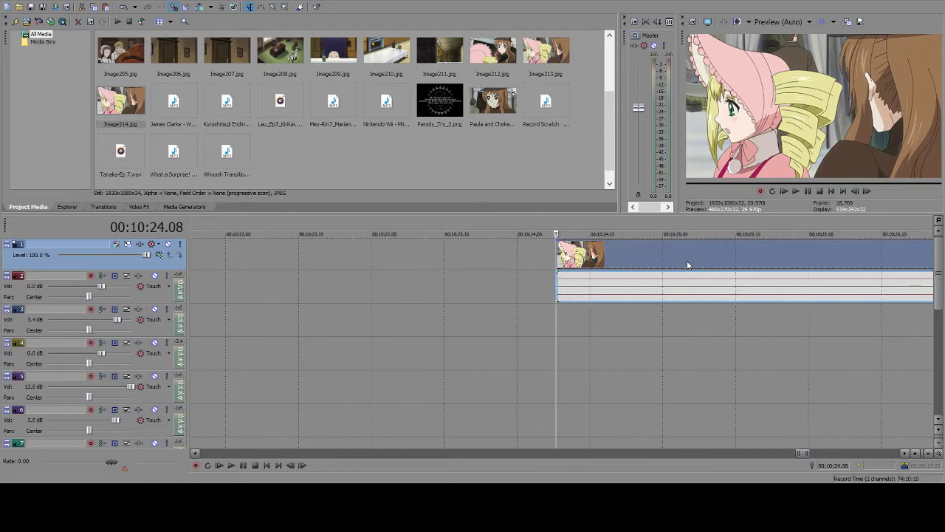
scroll(687, 264, "up", 4)
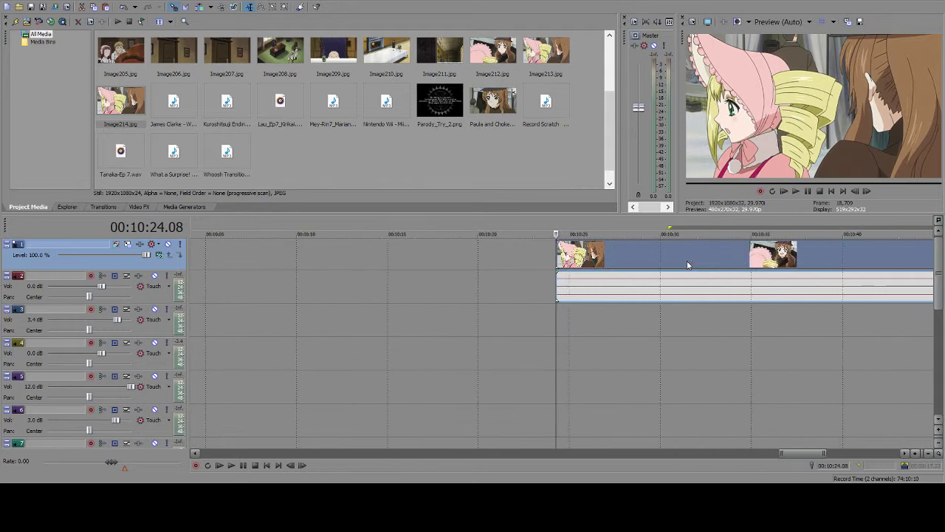
scroll(687, 264, "down", 3)
scroll(687, 264, "up", 3)
scroll(687, 262, "up", 3)
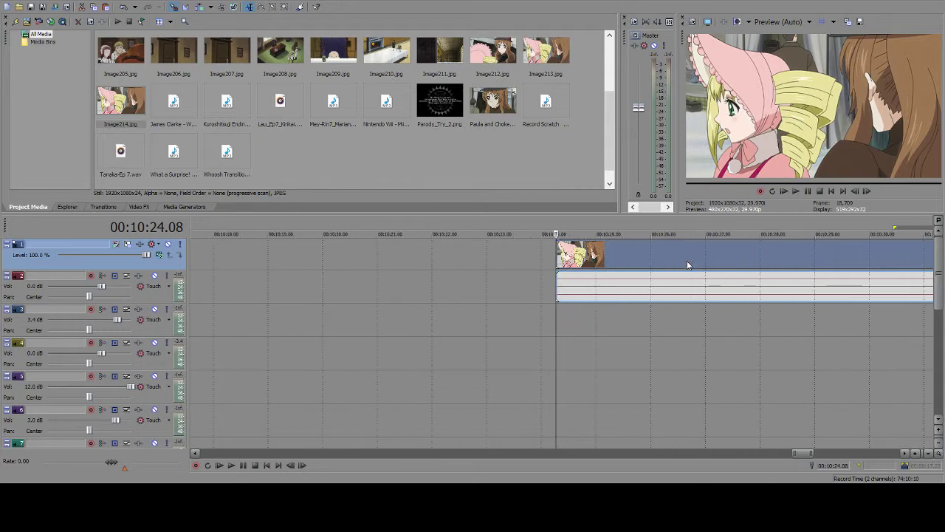
scroll(686, 265, "down", 3)
scroll(686, 265, "up", 3)
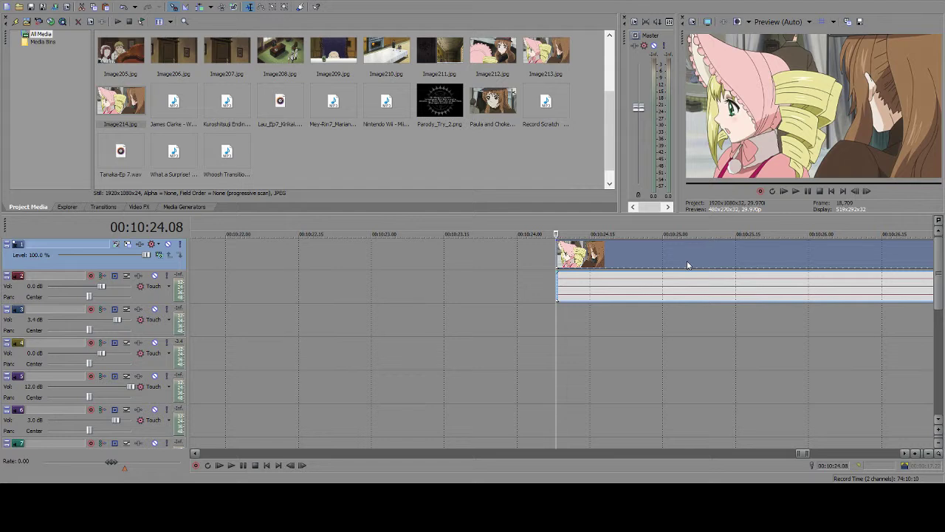
left_click(687, 264)
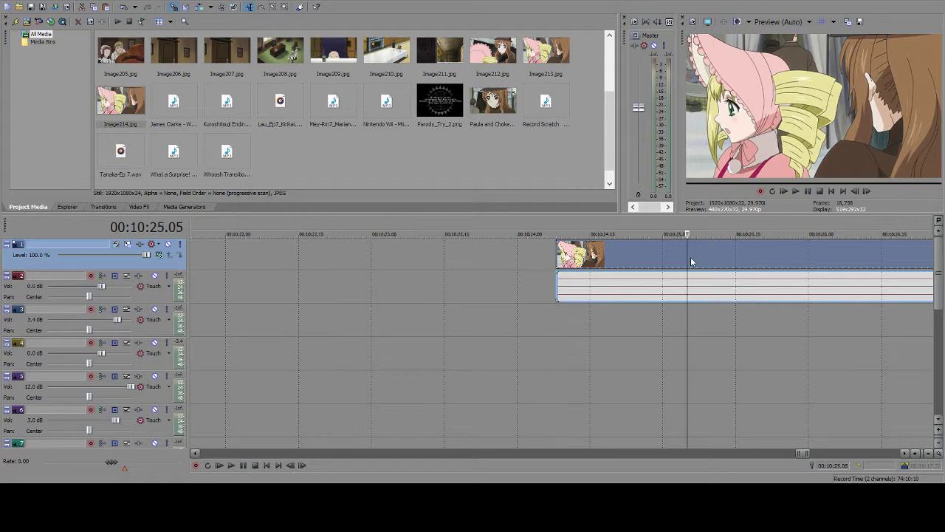
key("space")
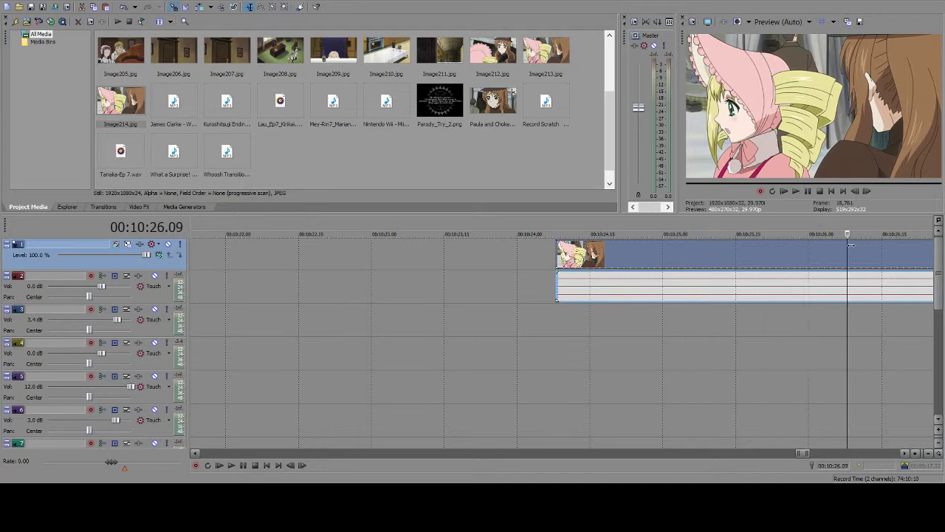
left_click(853, 281)
scroll(517, 332, "down", 4)
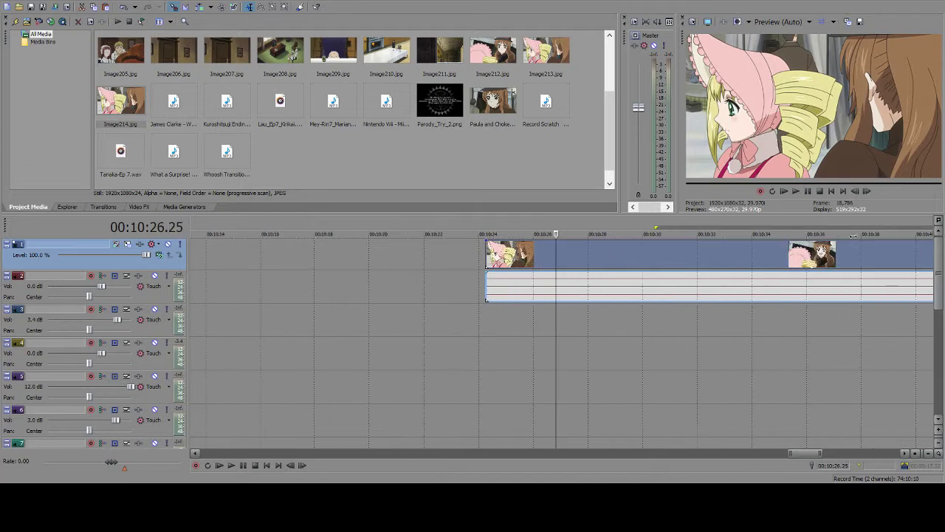
left_click(696, 265)
left_click(724, 258)
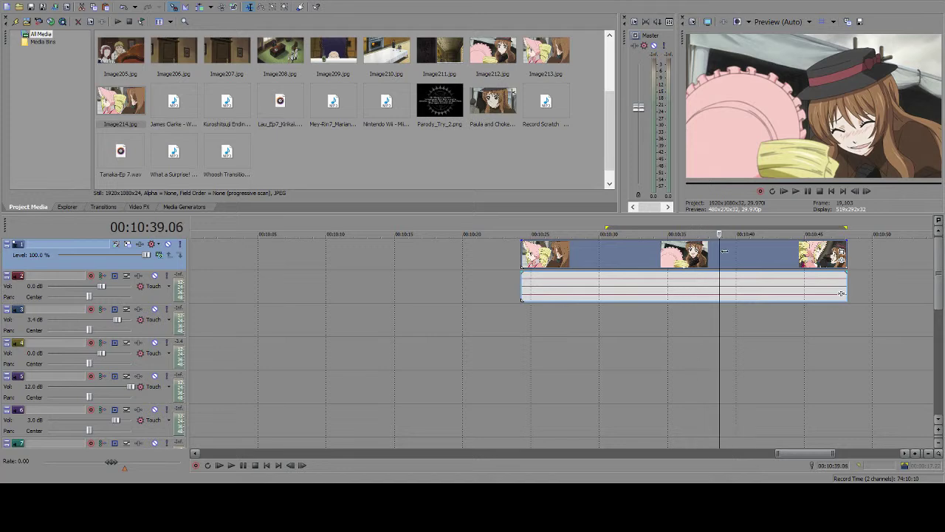
- Split the source clip at the shot change at 00:10:39.20 and delete the part before it
left_click(760, 252)
left_click_drag(760, 251, 728, 252)
scroll(727, 252, "up", 10)
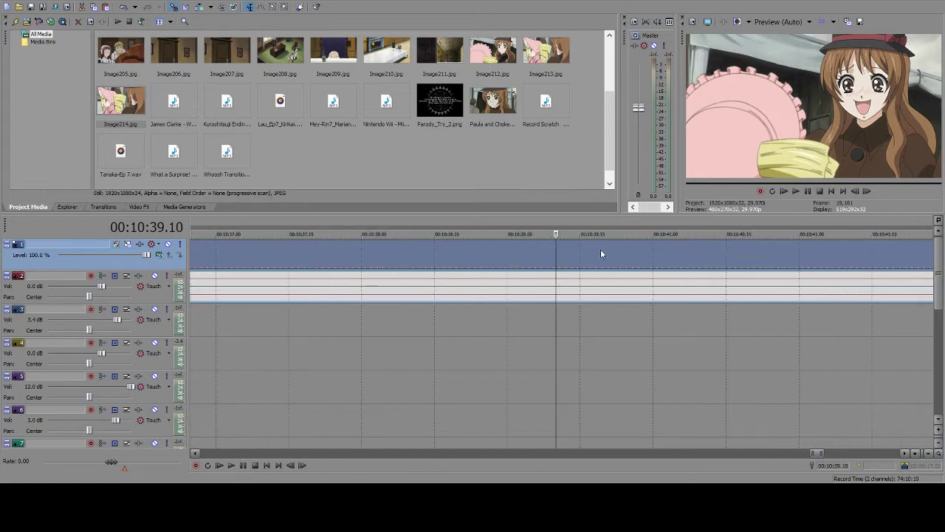
left_click_drag(554, 252, 604, 252)
key("s")
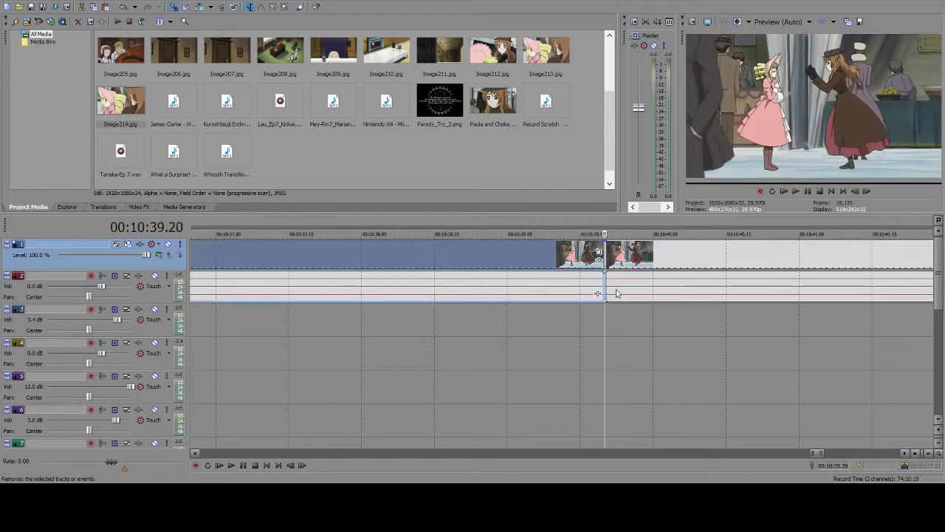
key("Delete")
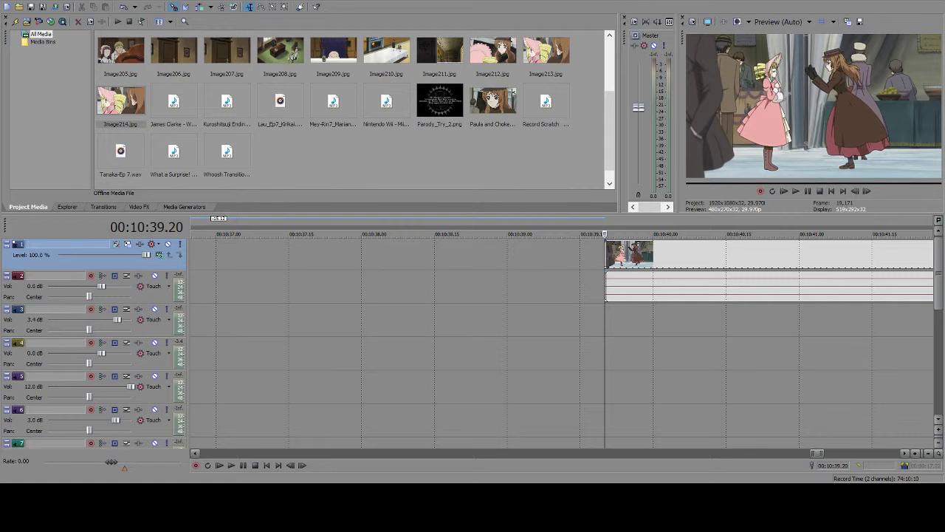
- Split the remaining source clip at 00:10:41.11, where the wide shot of the two girls ends
left_click(638, 255)
left_click_drag(639, 256, 852, 251)
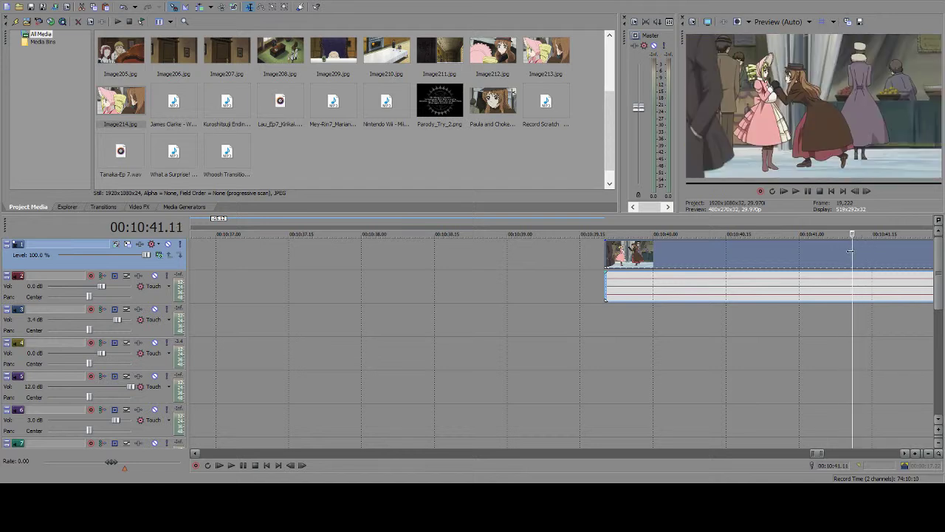
key("s")
left_click(770, 252)
left_click(745, 251)
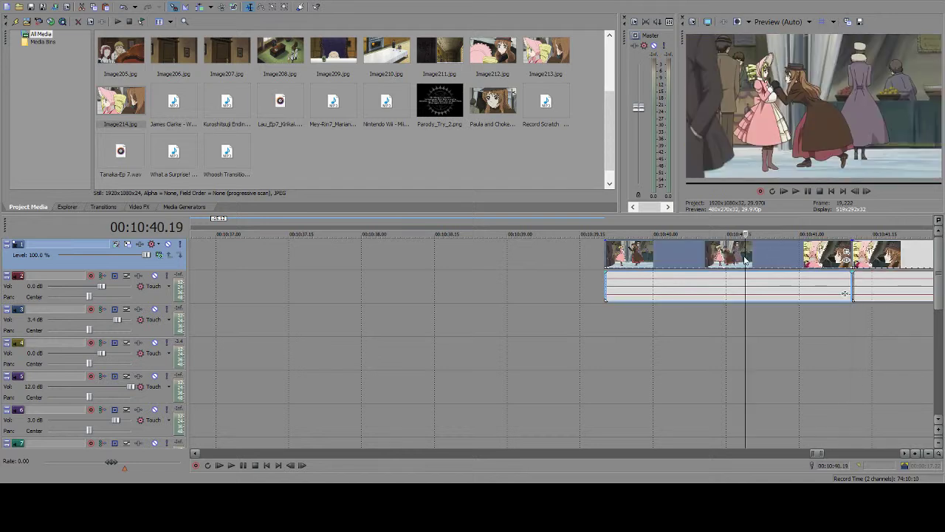
- Move the wide shot earlier, away from the remaining source clip, trim its end by one frame and check it
left_click_drag(844, 251, 805, 250)
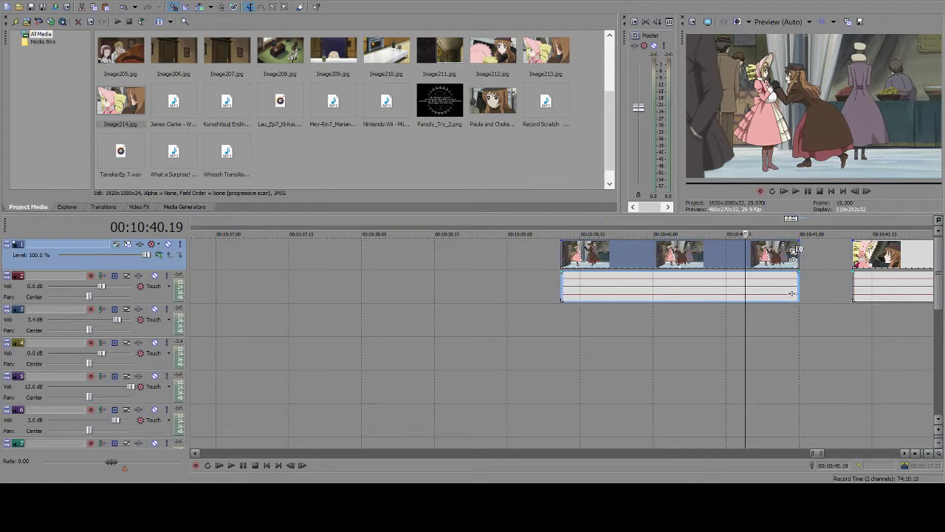
left_click_drag(803, 250, 797, 253)
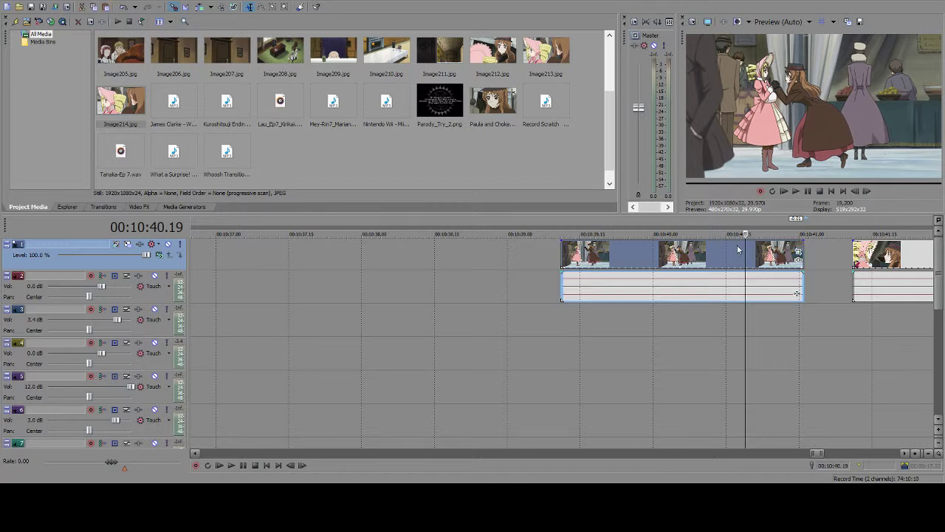
key("space")
key("space")
left_click(683, 251)
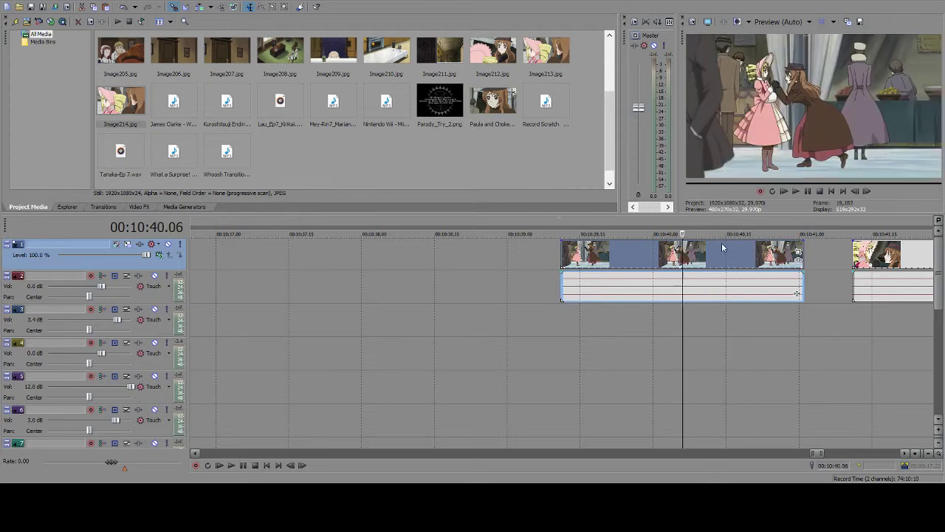
- Cut the wide shot and paste it at 00:04:58.09, right after the still
key("Delete")
left_click_drag(814, 453, 491, 453)
left_click(505, 260)
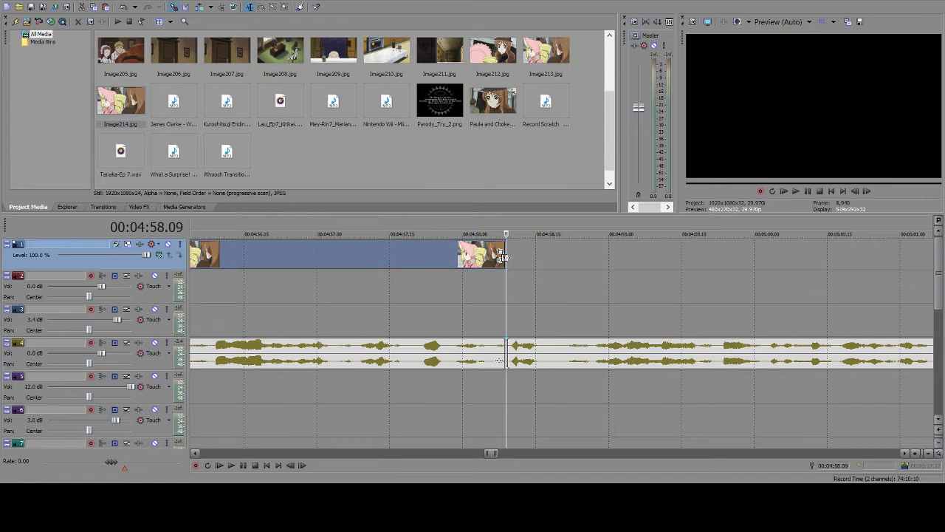
key("ctrl+v")
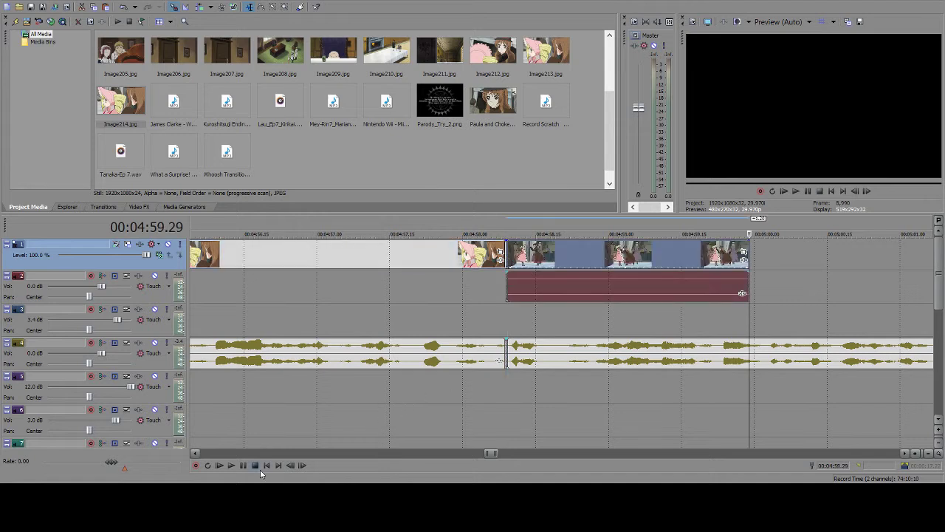
- Play the pasted shot with the track 4 voice line from 00:04:58.10 past the line's end to 00:05:06.20
left_click(513, 308)
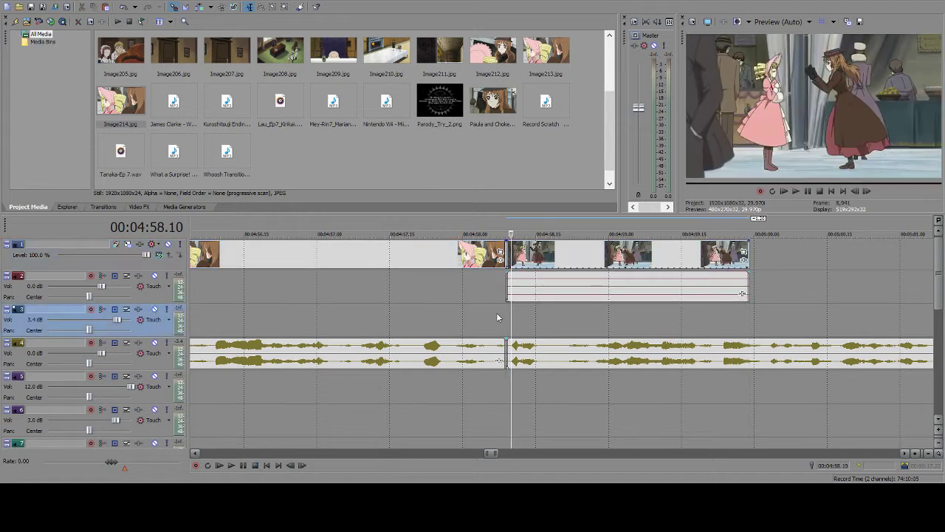
left_click(231, 466)
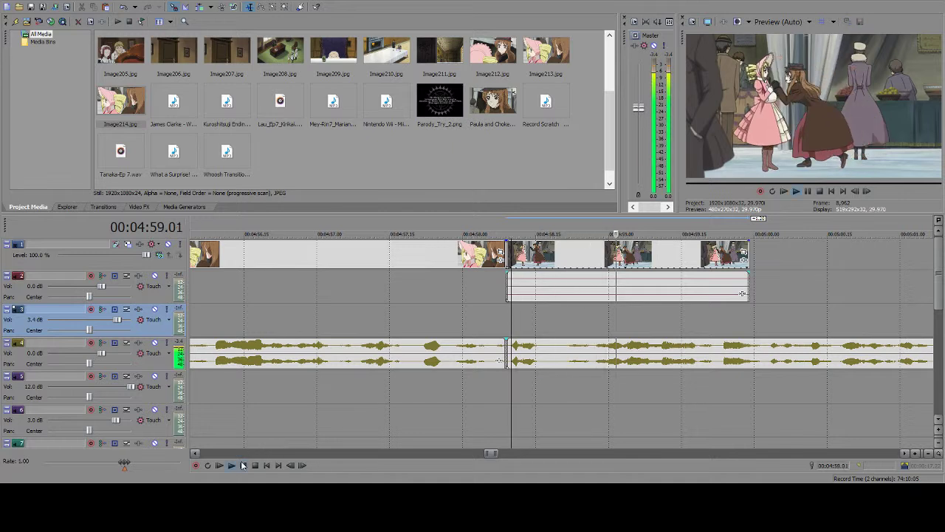
left_click(243, 465)
left_click(243, 466)
left_click(243, 465)
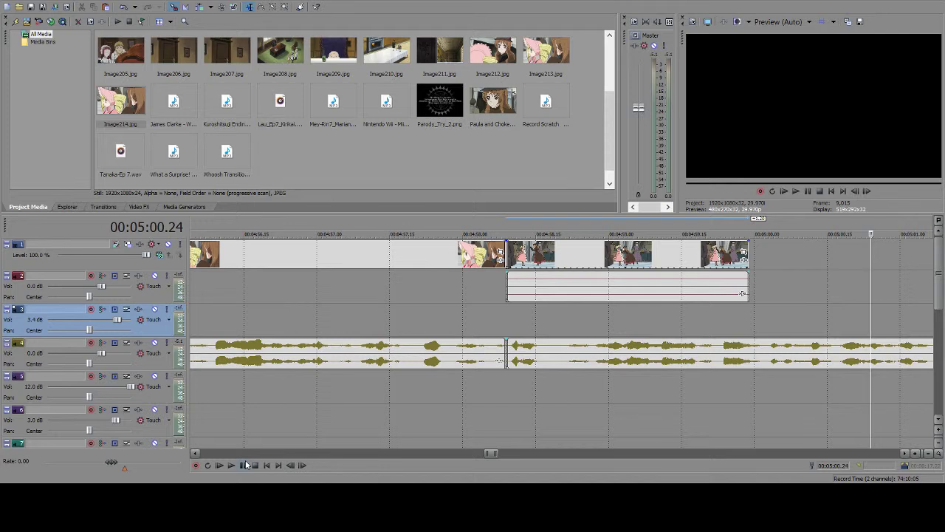
left_click(243, 466)
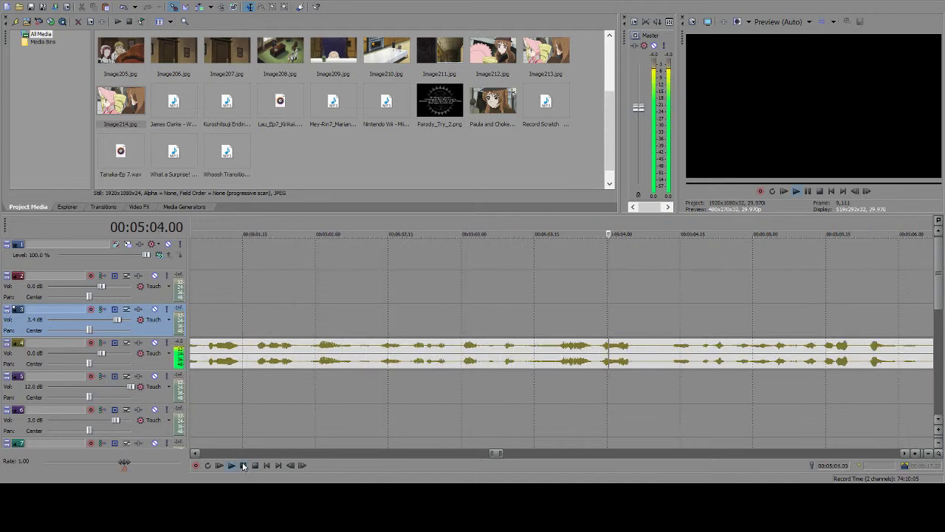
left_click(243, 466)
left_click(243, 465)
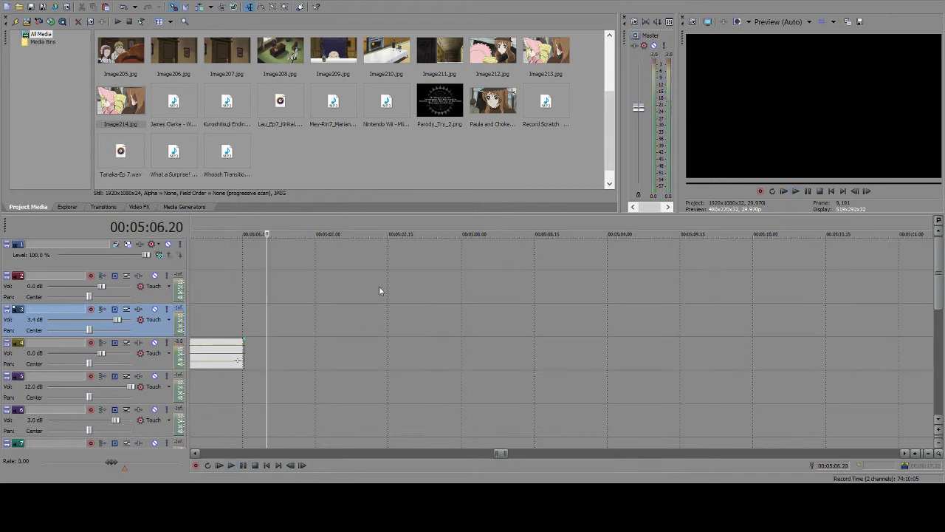
- Split the closed-mouth frame off the start of the remaining source clip at 00:10:41.11 and move it earlier to 00:10:40.09
scroll(378, 288, "down", 5)
scroll(379, 285, "down", 4)
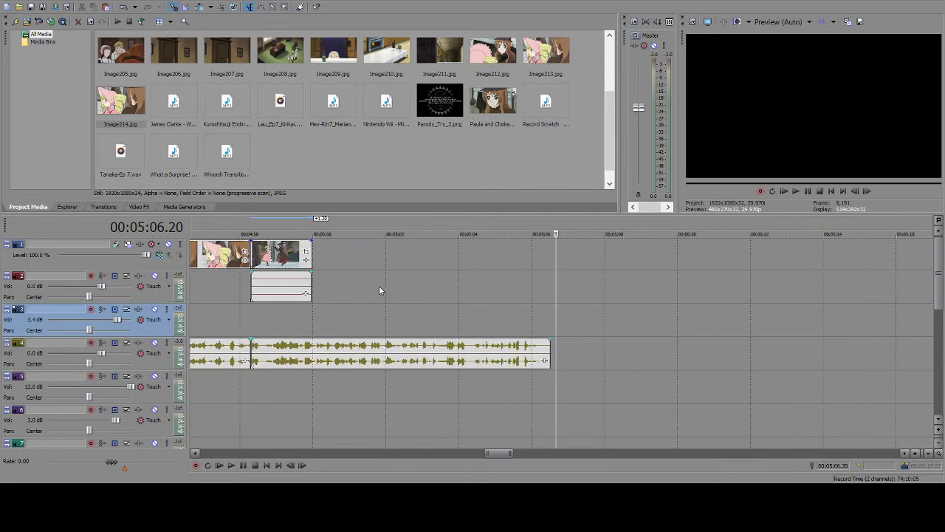
scroll(389, 286, "down", 4)
scroll(788, 257, "down", 3)
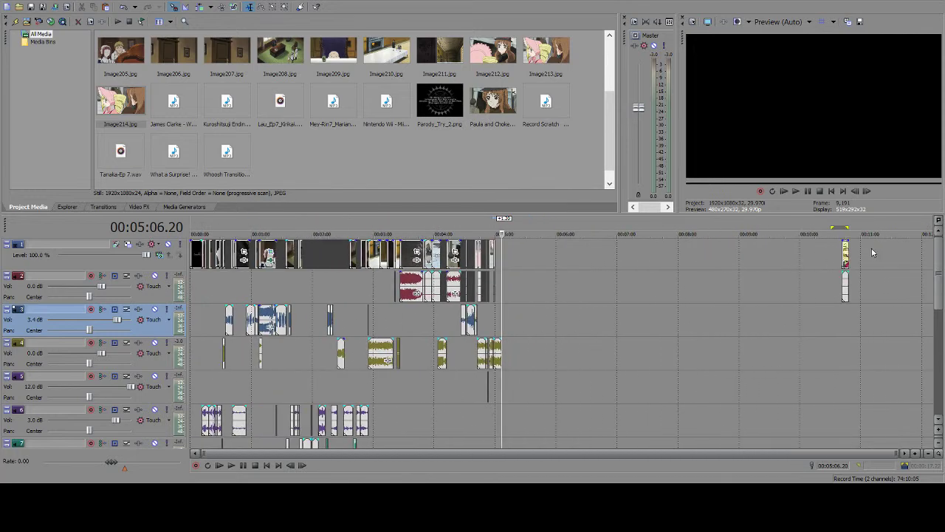
left_click(843, 256)
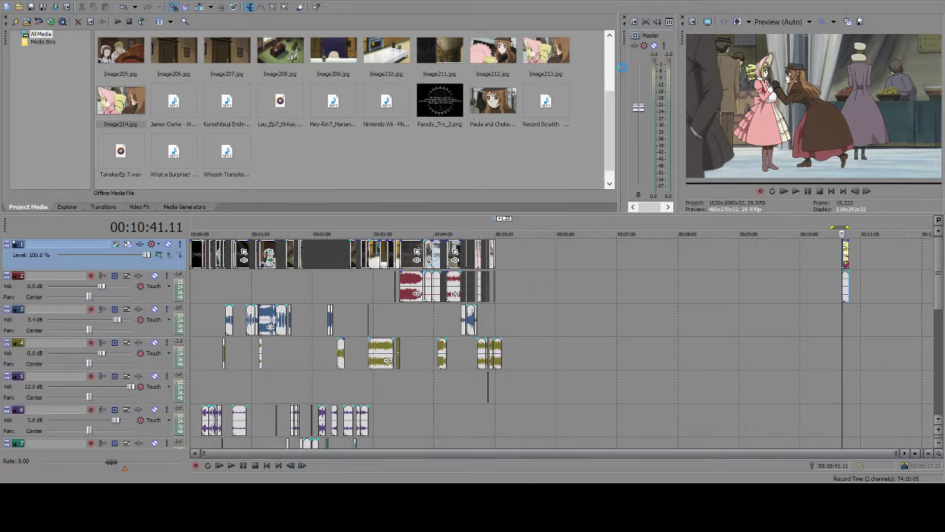
scroll(791, 275, "up", 10)
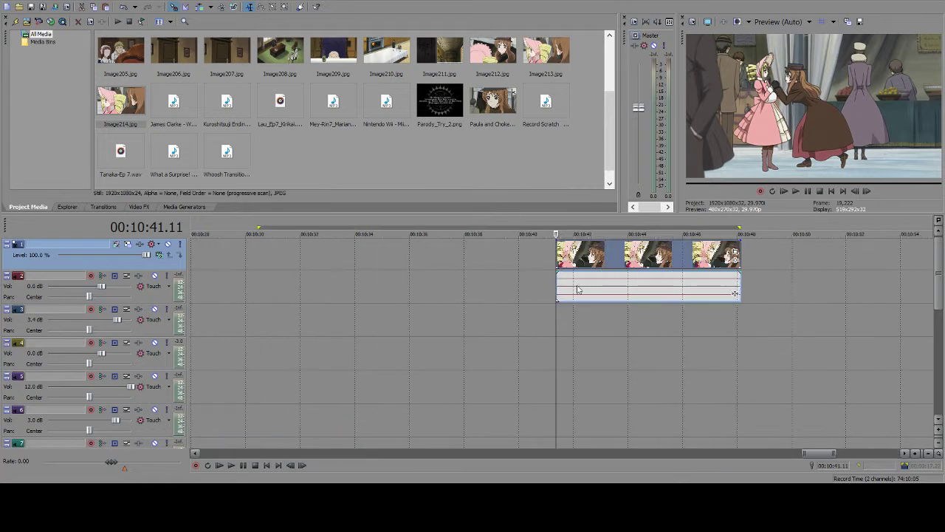
scroll(578, 290, "up", 5)
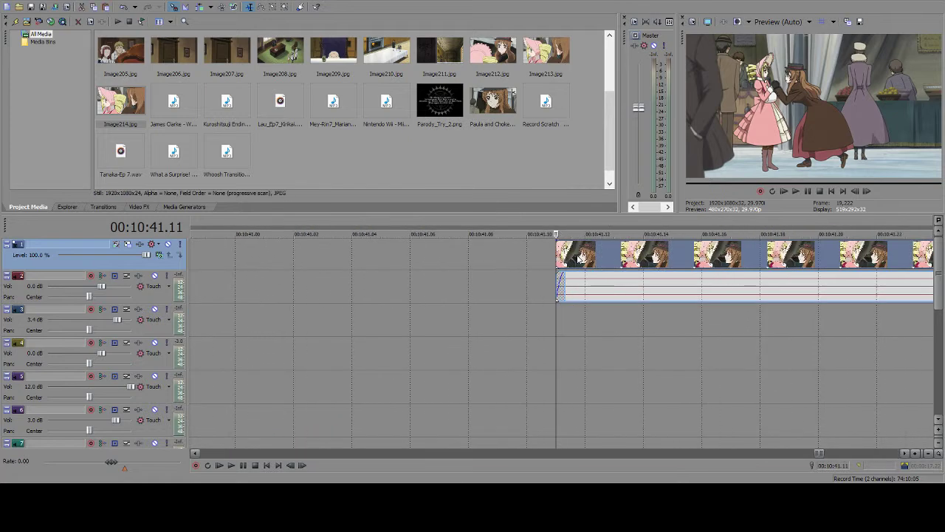
scroll(579, 258, "down", 2)
scroll(580, 259, "up", 4)
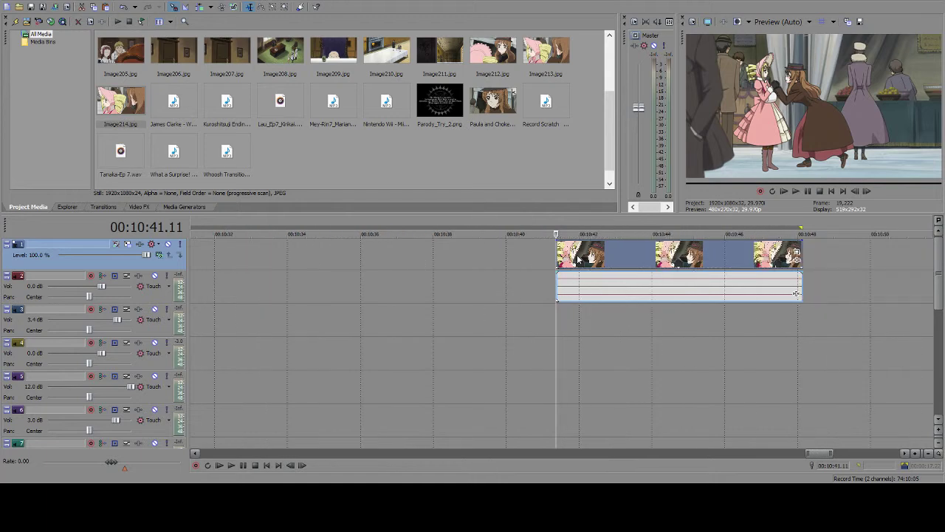
scroll(579, 258, "down", 3)
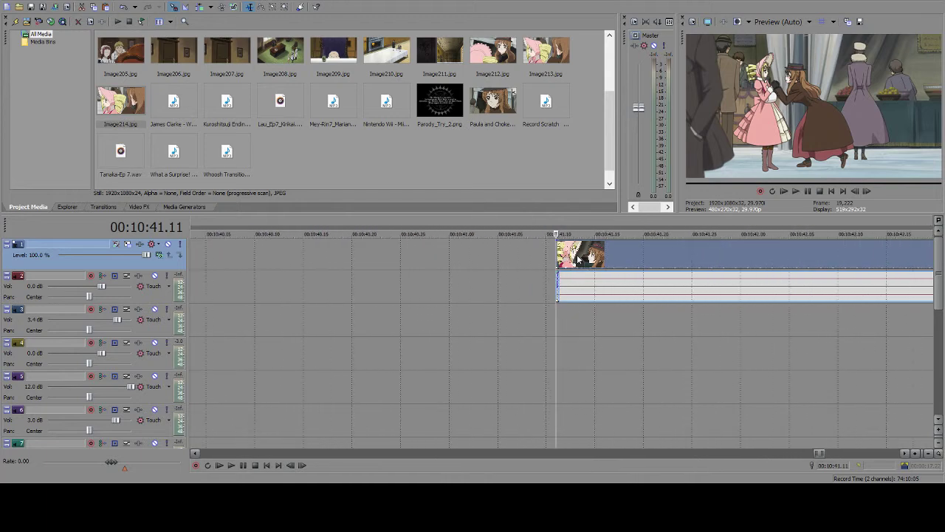
left_click(571, 258)
key("Left")
key("Left")
key("Left")
key("Right")
key("Left")
key("Right")
key("Right")
key("Right")
key("Left")
key("Left")
key("Left")
left_click_drag(557, 260, 403, 251)
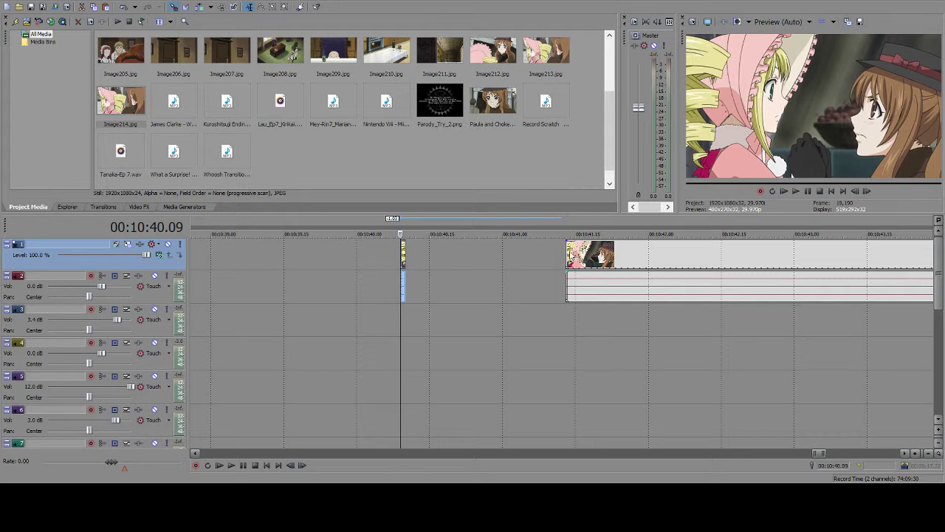
- Trim the start of the remaining source clip to 00:10:41.20, where the brown-haired girl's mouth is slightly open
left_click(567, 255)
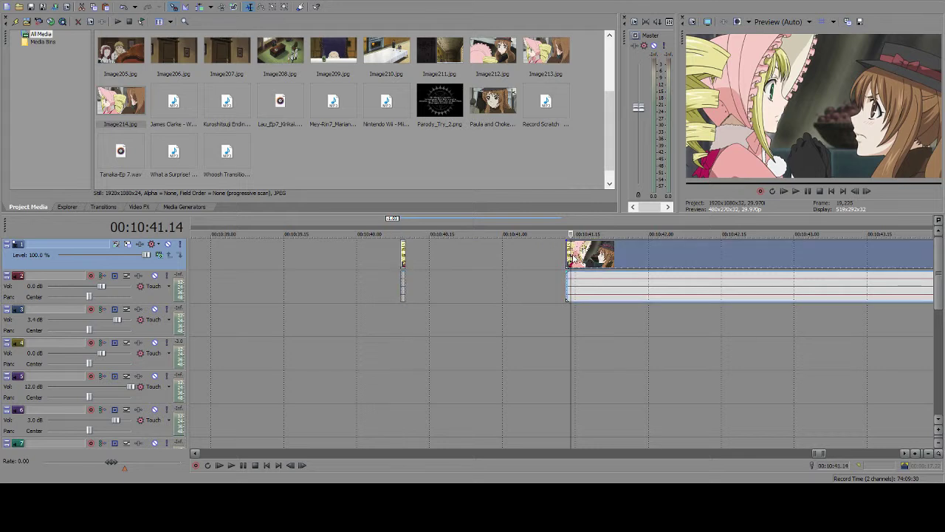
key("Right")
key("Right")
key("Right")
key("Right")
key("Right")
key("Right")
key("Right")
key("Right")
key("Left")
key("Left")
key("Left")
key("Right")
key("Right")
key("Right")
key("Left")
key("Left")
key("Left")
key("Left")
key("Right")
key("Right")
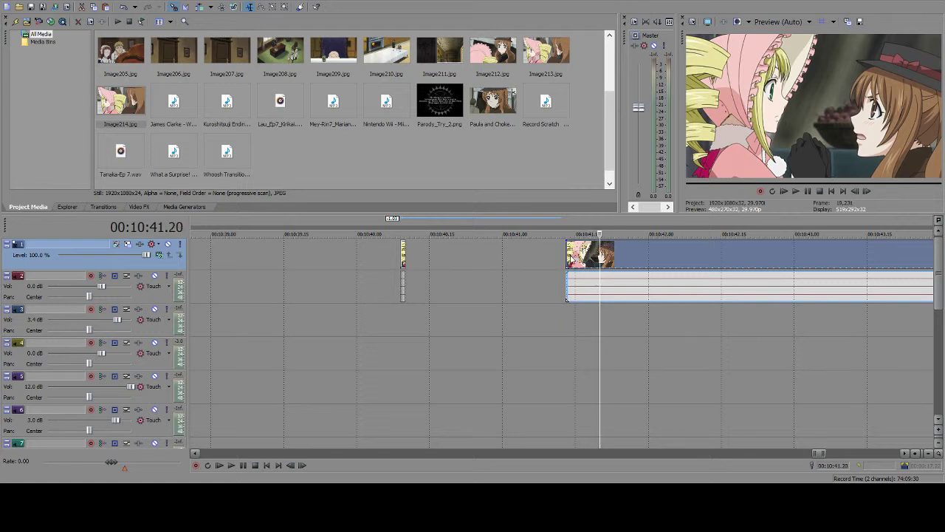
left_click_drag(569, 258, 599, 258)
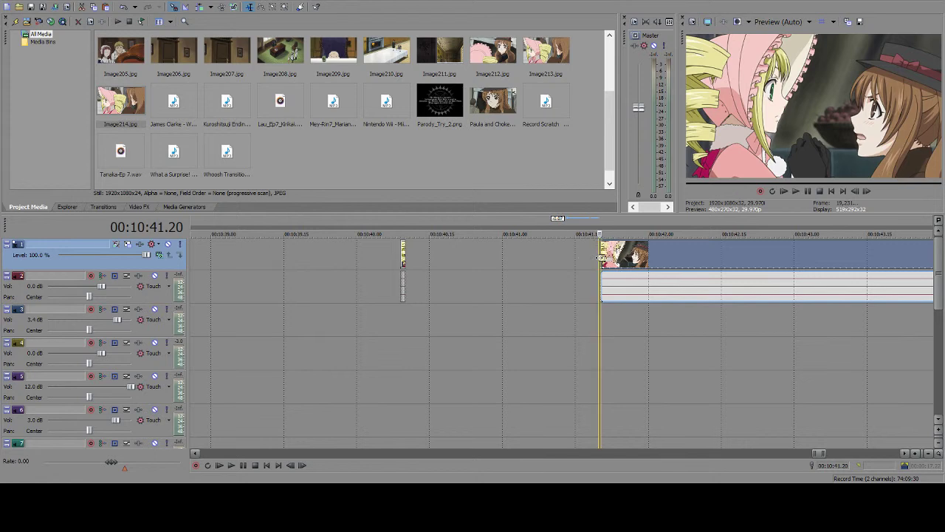
- Split the slightly open mouth frame off the source clip and move it earlier to 00:10:40.23
key("Right")
key("Right")
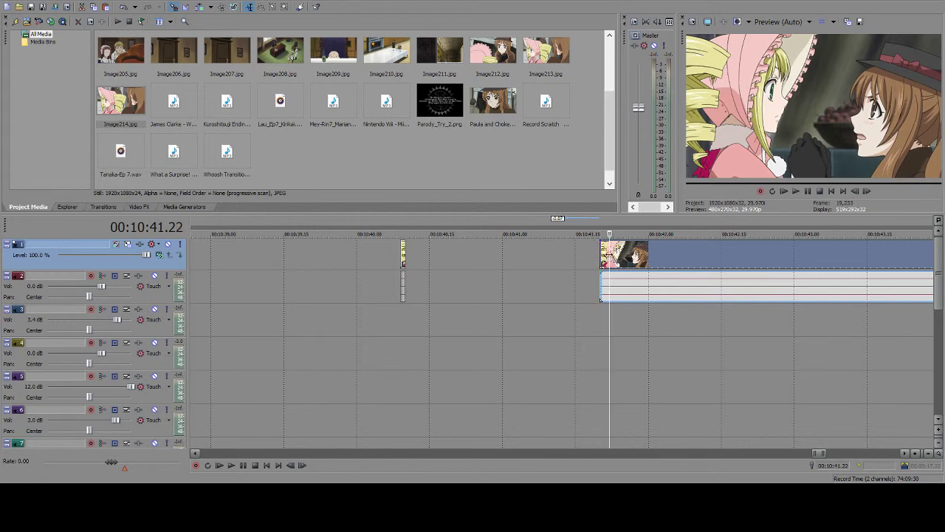
key("Up")
key("Left")
left_click_drag(546, 255, 348, 255)
- Trim the start of the remaining source clip to 00:10:42.09, where the brown-haired girl's mouth is wide open
left_click(565, 254)
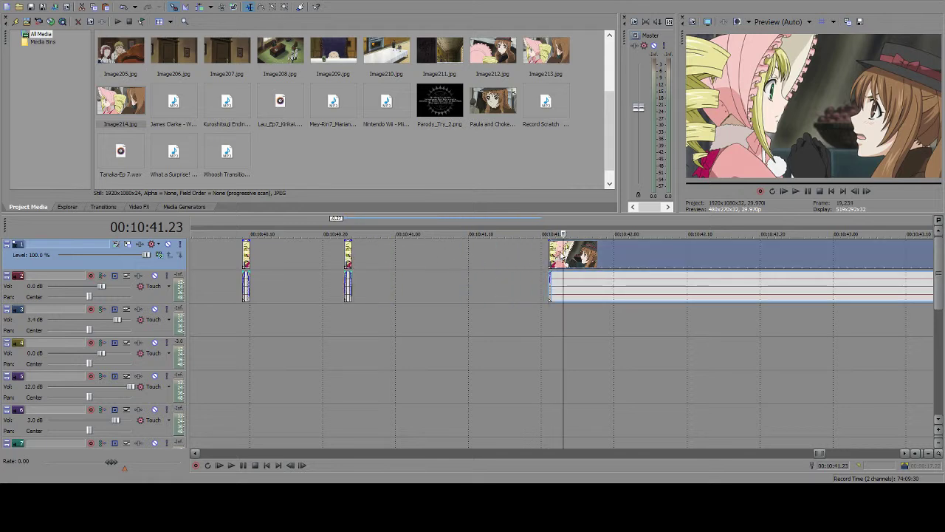
key("Left")
key("Left")
key("Right")
key("Right")
key("Right")
key("Right")
key("Right")
key("Right")
key("Right")
key("Right")
key("Right")
key("Right")
key("Right")
key("Right")
key("Right")
key("Right")
key("Right")
key("Right")
key("Right")
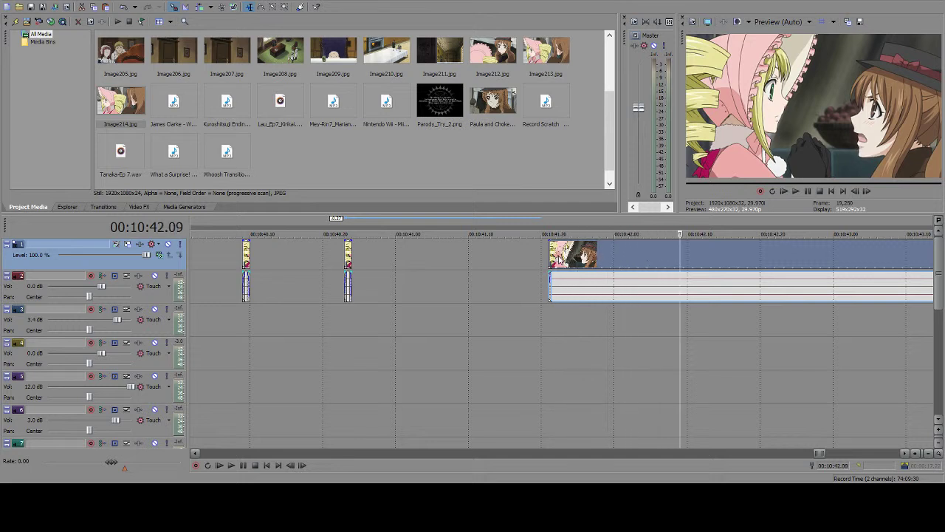
left_click_drag(553, 255, 684, 259)
- Split the wide-open mouth frame off the source clip at 00:10:42.10 and move it earlier, beside the other single frames
left_click(695, 258)
left_click(684, 259)
key("ctrl+v")
left_click_drag(683, 248, 414, 259)
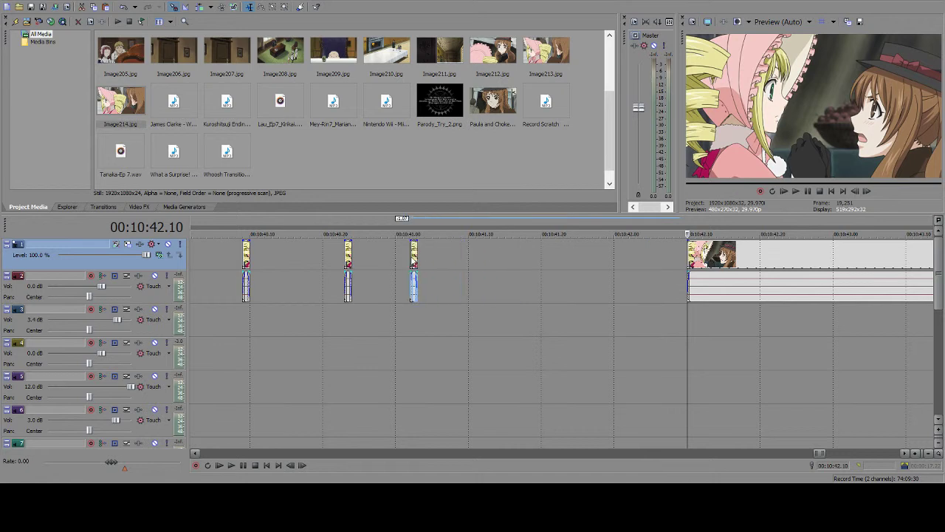
- Cut the isolated closed-mouth frame at 00:10:40.09 and return to the end of the wide shot of the two girls
left_click(348, 255)
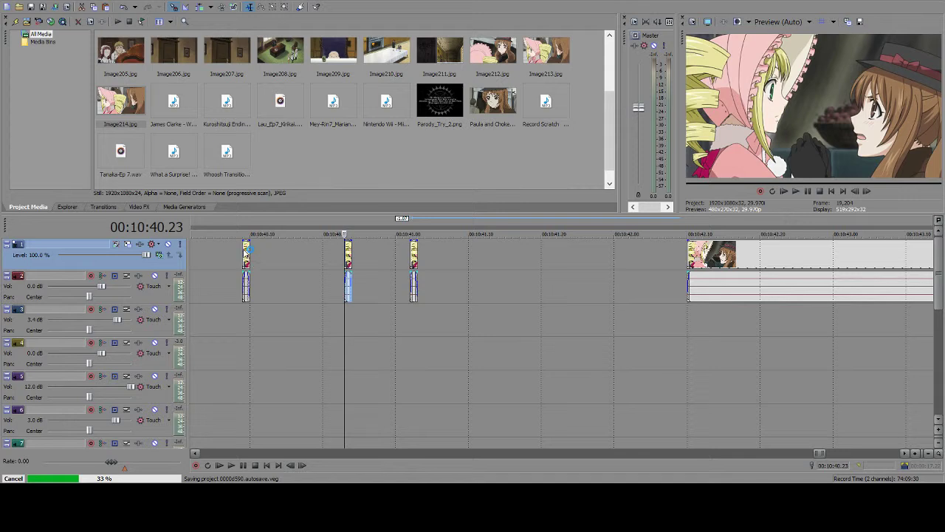
left_click(244, 251)
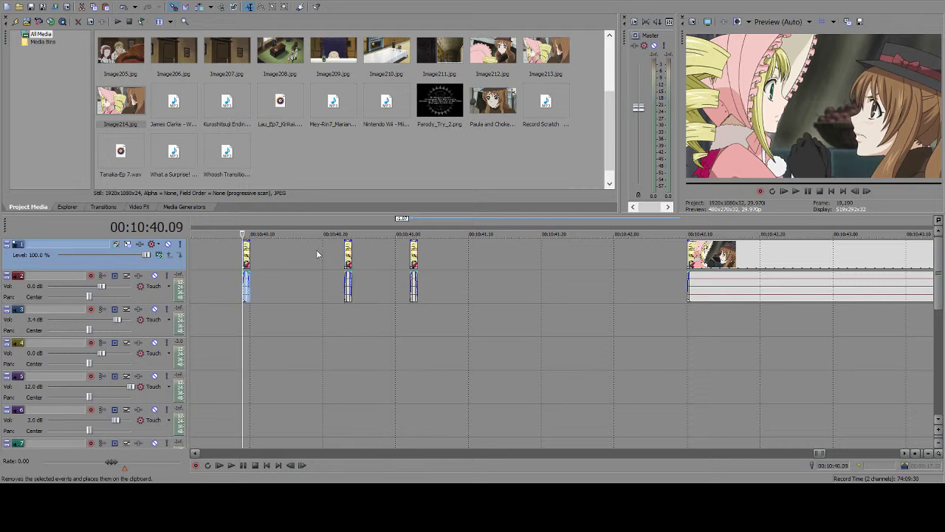
key("Delete")
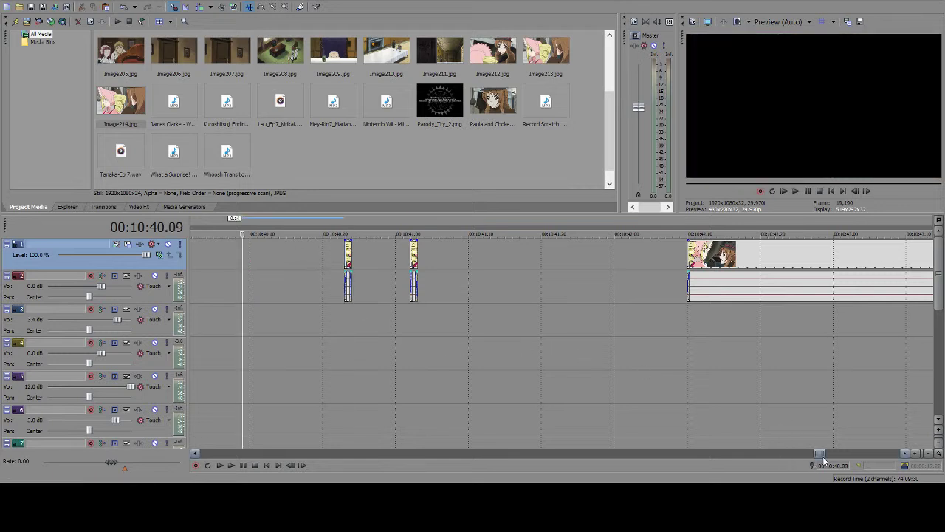
left_click_drag(821, 453, 494, 453)
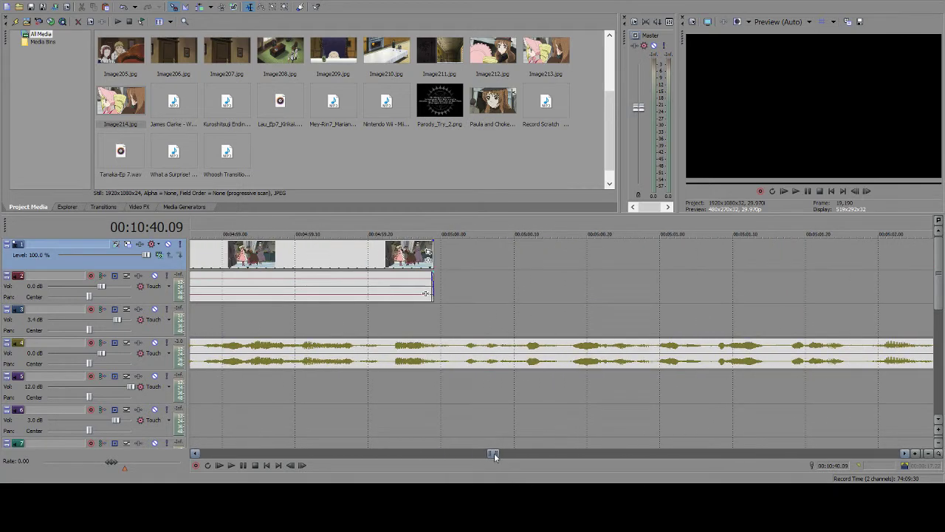
left_click(437, 264)
key("Right")
key("ctrl+v")
key("ctrl+v")
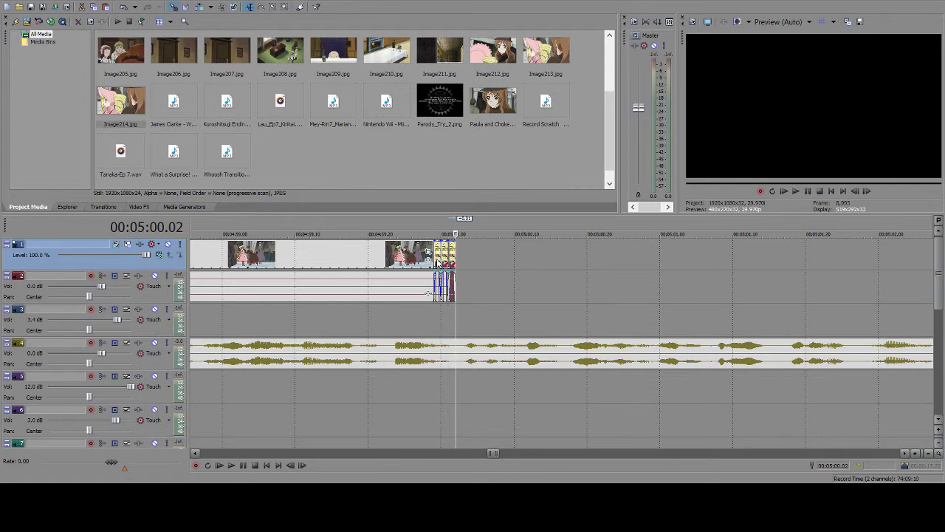
left_click(448, 248)
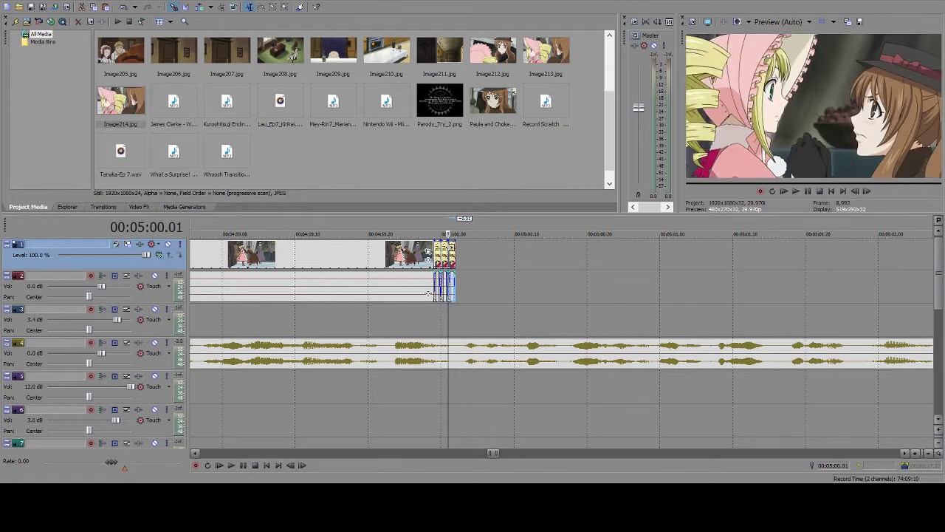
key("Delete")
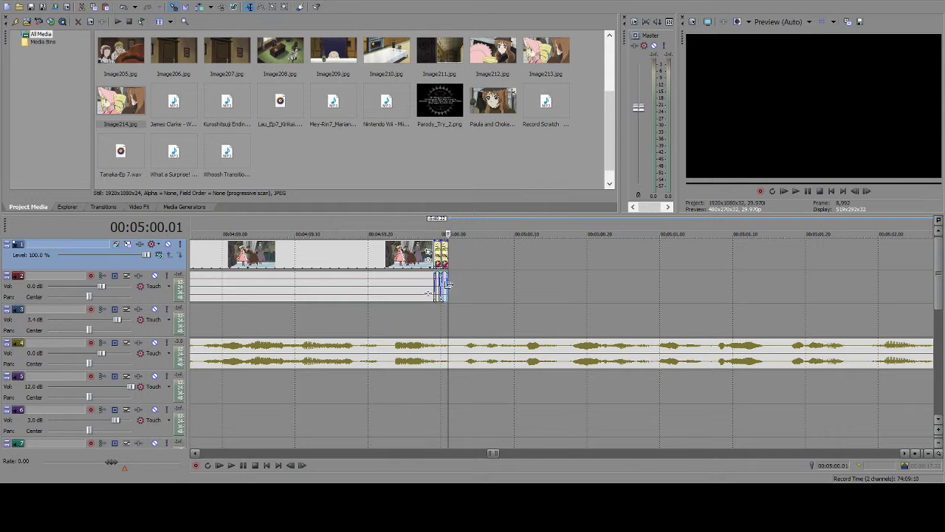
left_click(125, 8)
left_click_drag(448, 281, 440, 281)
key("Delete")
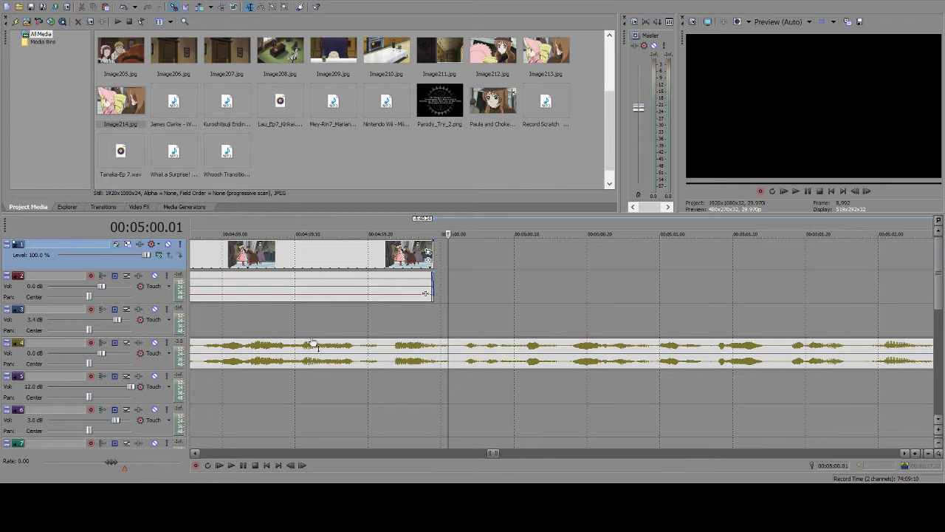
- Play the track 4 voice line in short stretches from 00:05:00.01 to 00:05:03.01 to find its syllables and pauses
left_click(243, 465)
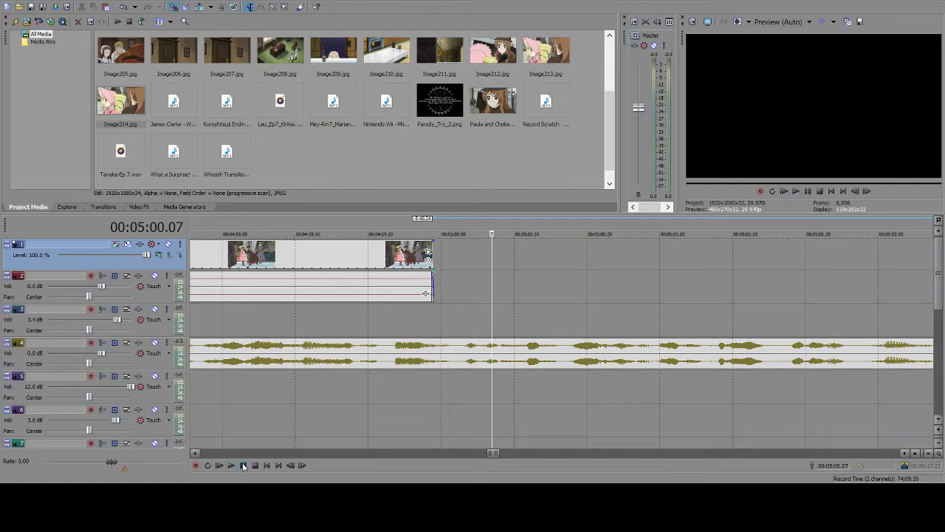
left_click(382, 389)
left_click(242, 465)
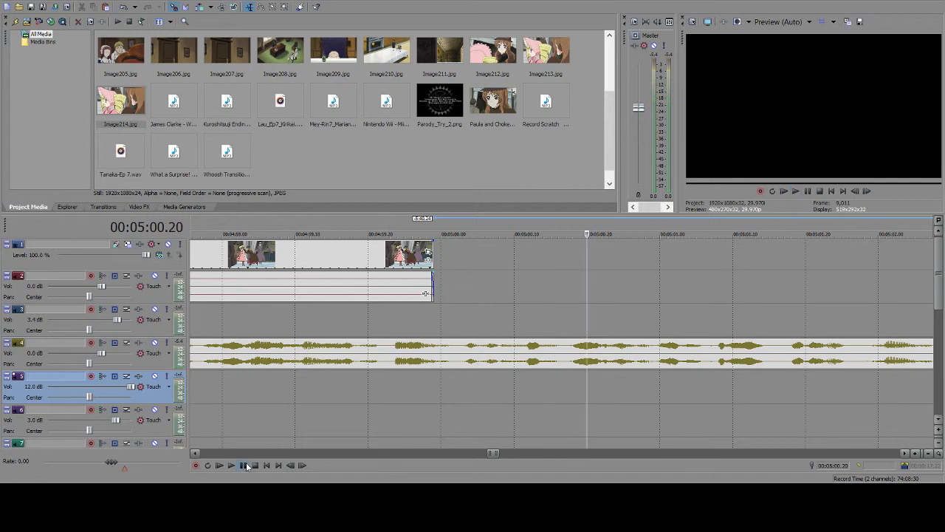
left_click(245, 465)
left_click(245, 465)
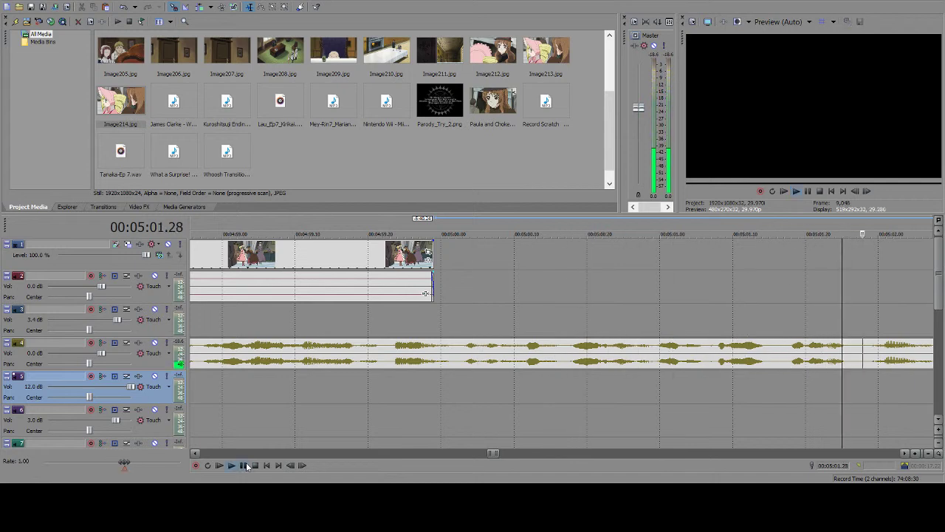
left_click(247, 466)
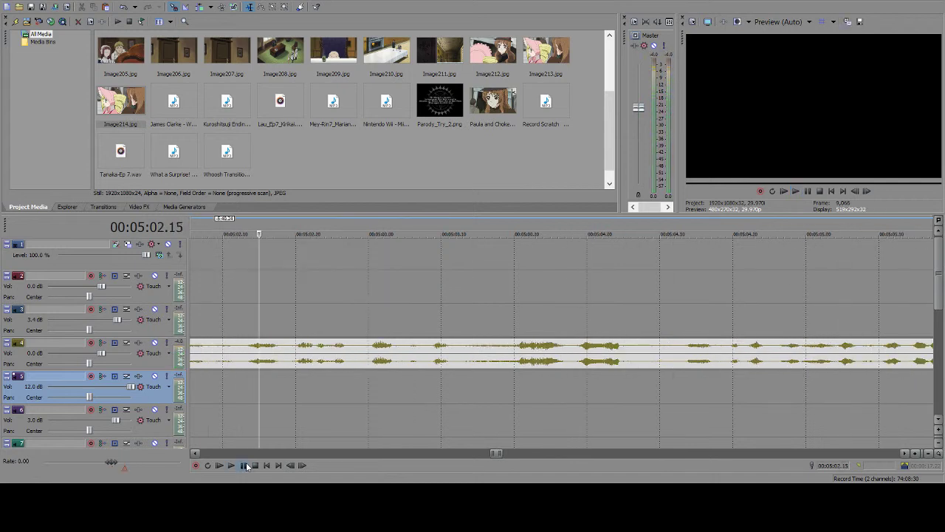
left_click(246, 465)
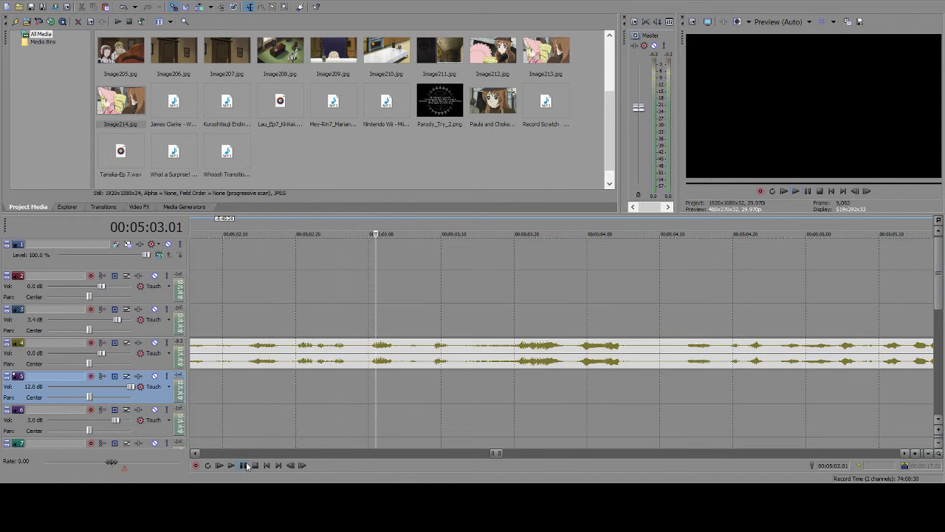
- Paste one closed-mouth frame at about 00:05:02.24, undo the extra copy and play the voice line on to 00:05:03.04
left_click(321, 250)
key("ctrl+v")
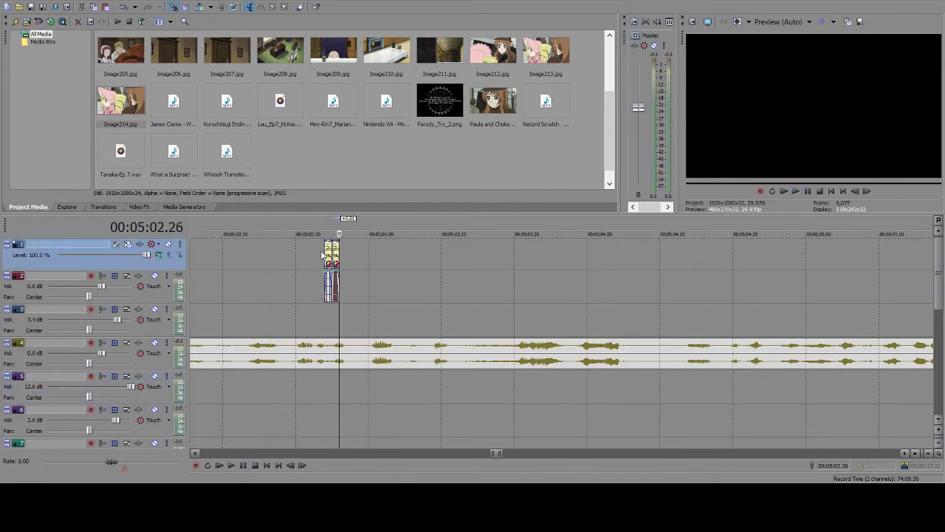
key("ctrl+z")
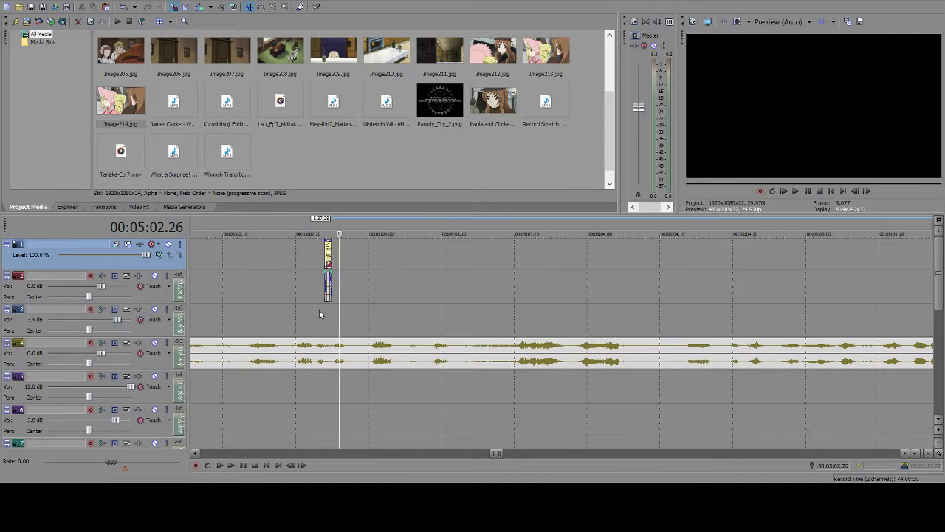
key("Return")
key("Return")
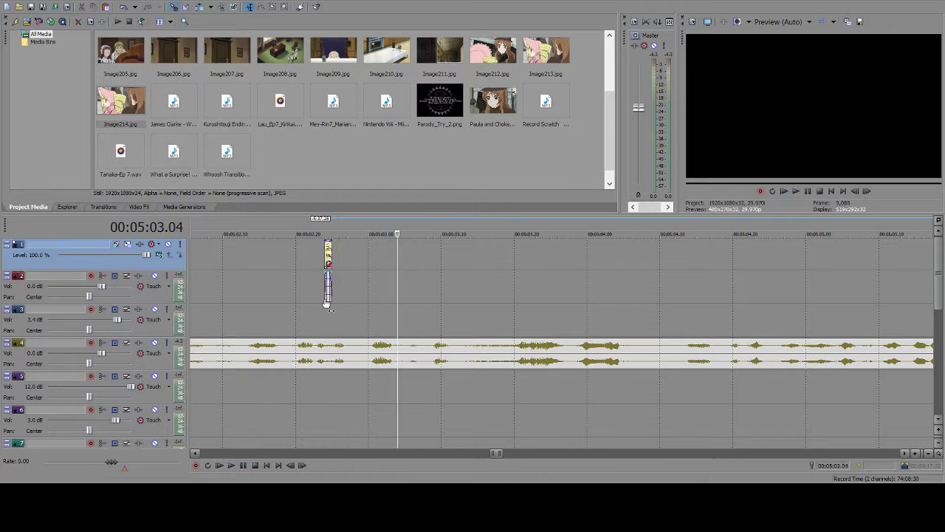
- Paste three closed-mouth frames in a row from about 00:05:02.27, undoing the surplus fourth copy
left_click(353, 252)
left_click(347, 256)
key("ctrl+v")
key("ctrl+v")
key("ctrl+v")
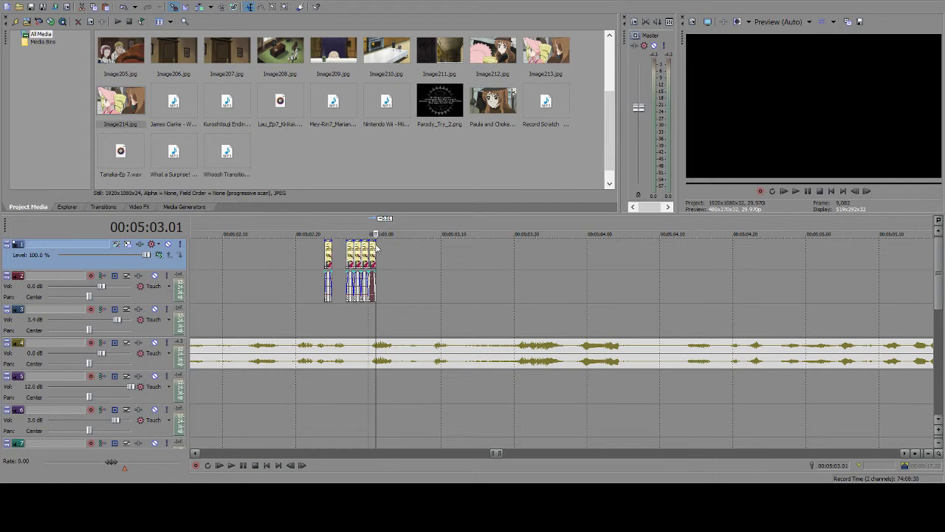
key("ctrl+z")
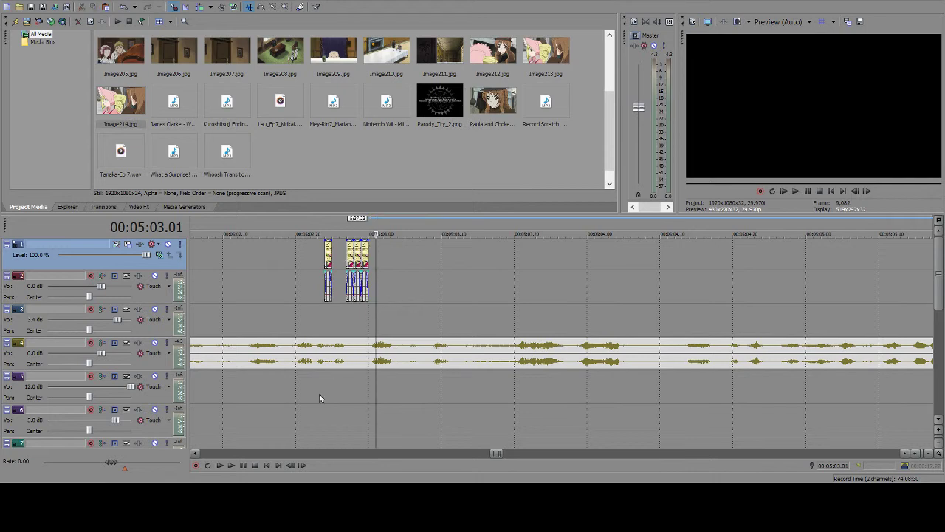
- Play the track 4 voice line on to 00:05:03.11 and check the last frames of the wide shot near 00:04:59.28
left_click(243, 465)
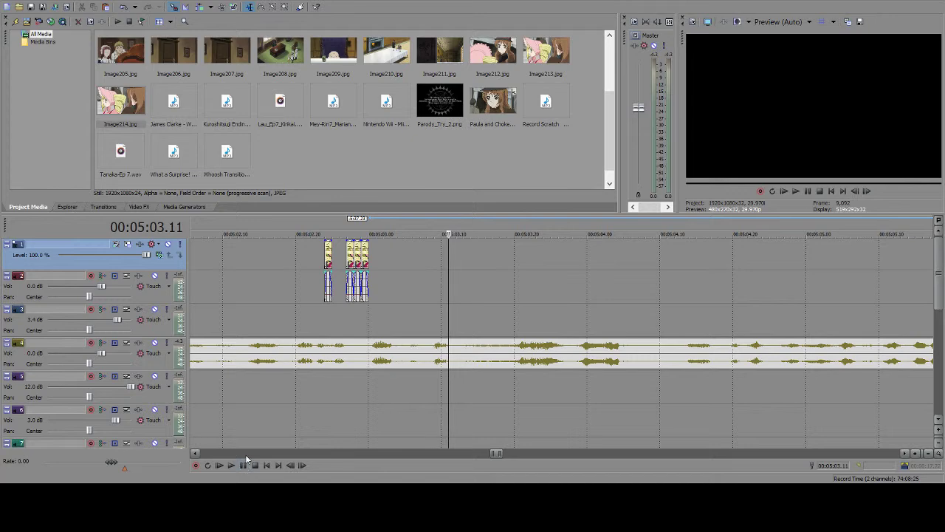
scroll(272, 359, "down", 5)
left_click(367, 248)
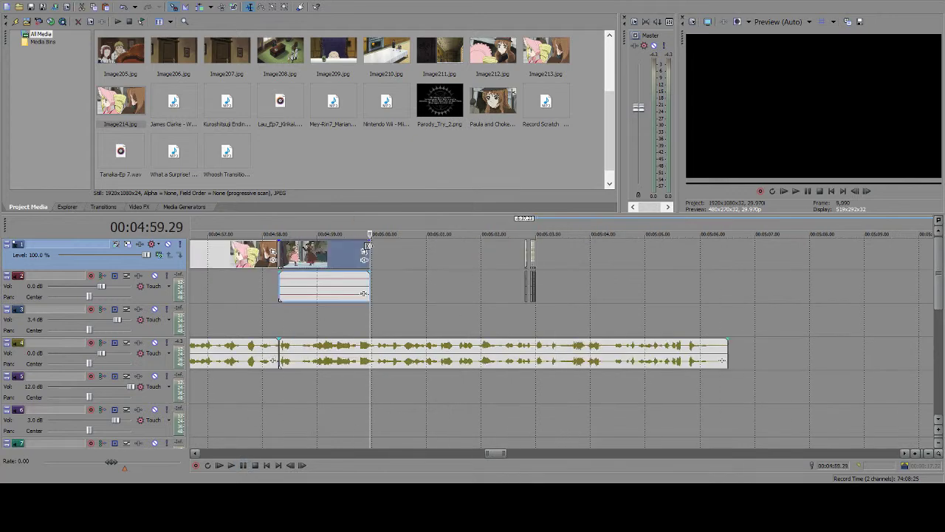
scroll(362, 277, "up", 6)
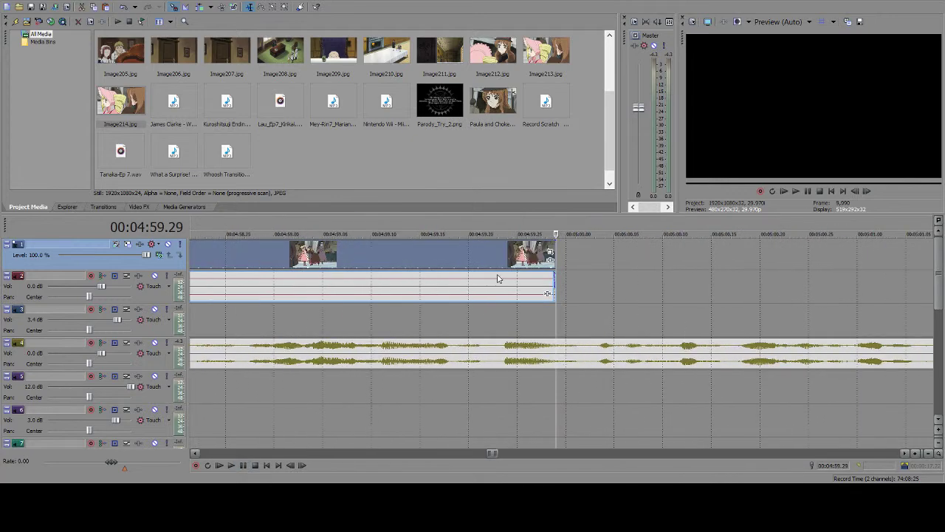
left_click(546, 286)
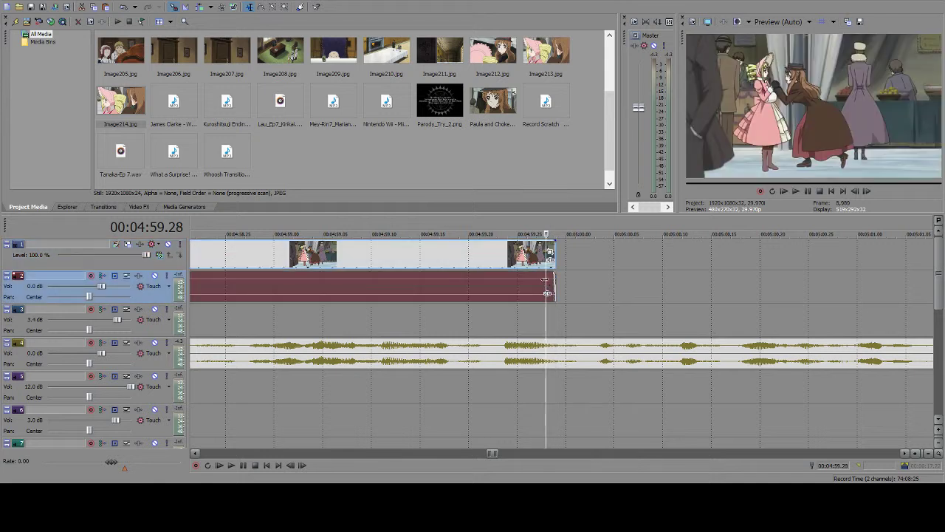
key("Right")
key("Left")
scroll(570, 277, "down", 10)
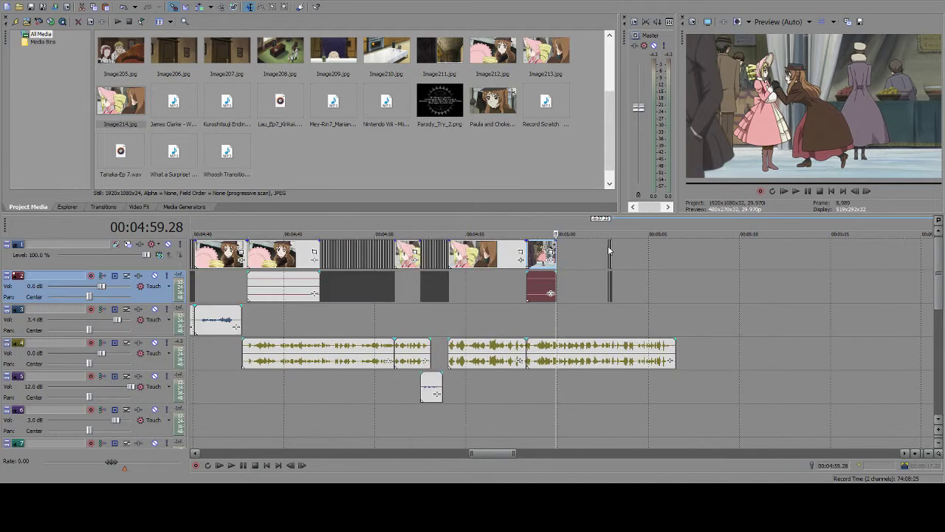
- Delete the four closed-mouth frames pasted between 00:05:02.24 and 00:05:03.00
left_click(605, 249)
left_click(606, 249)
scroll(606, 249, "up", 5)
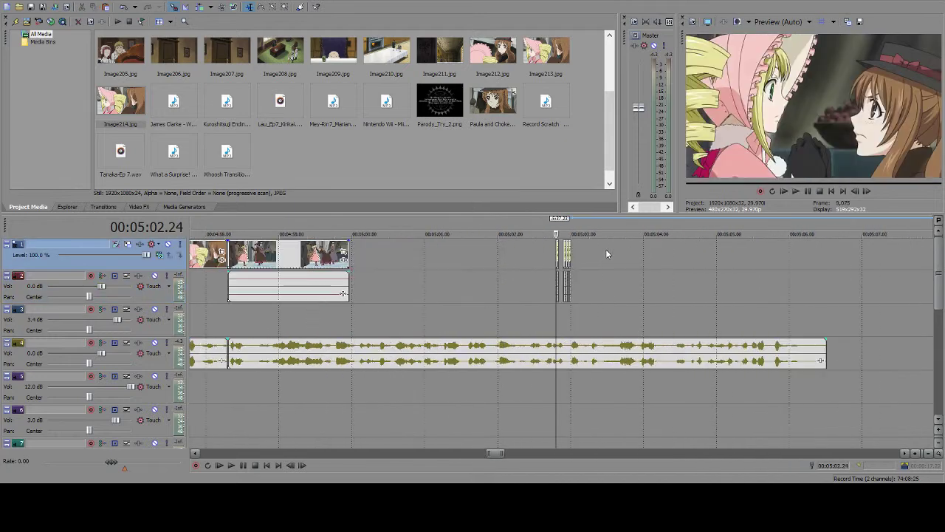
scroll(604, 251, "up", 5)
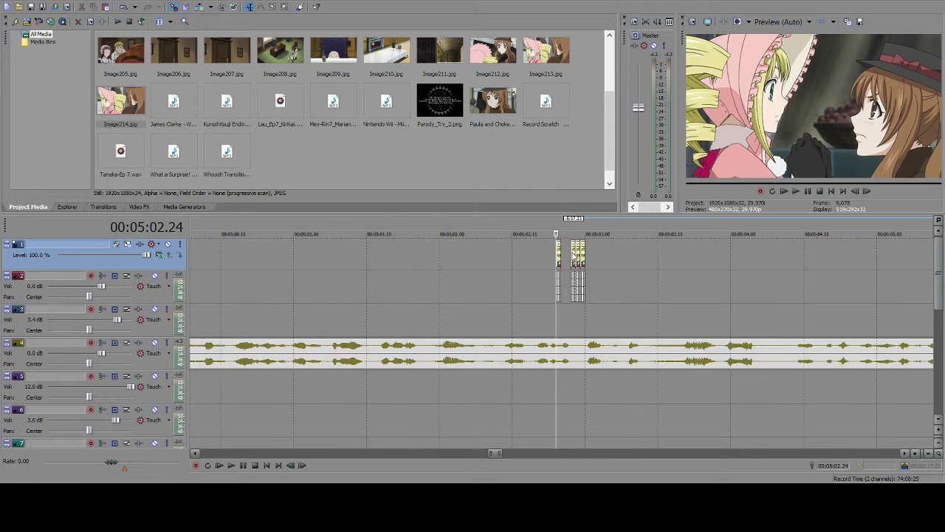
left_click_drag(560, 257, 575, 259)
left_click(575, 259)
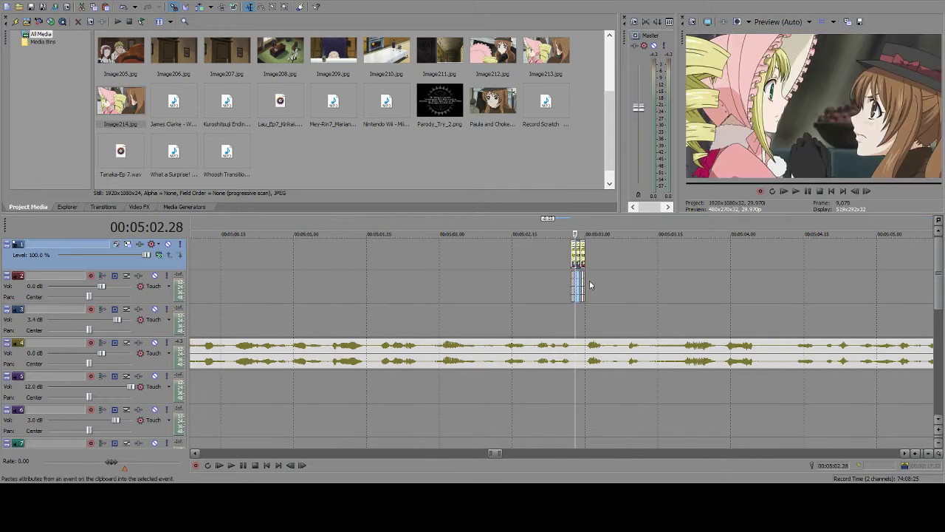
key("Delete")
left_click(572, 252)
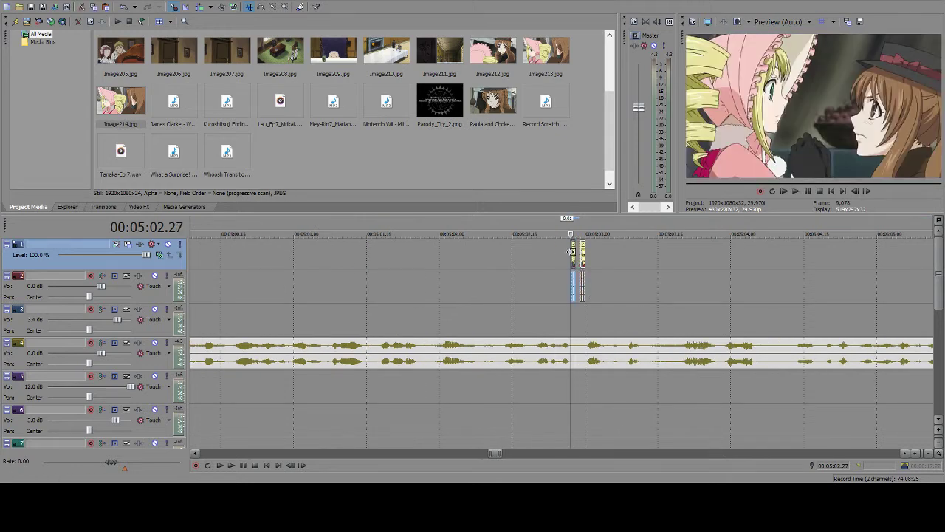
key("Delete")
left_click(583, 286)
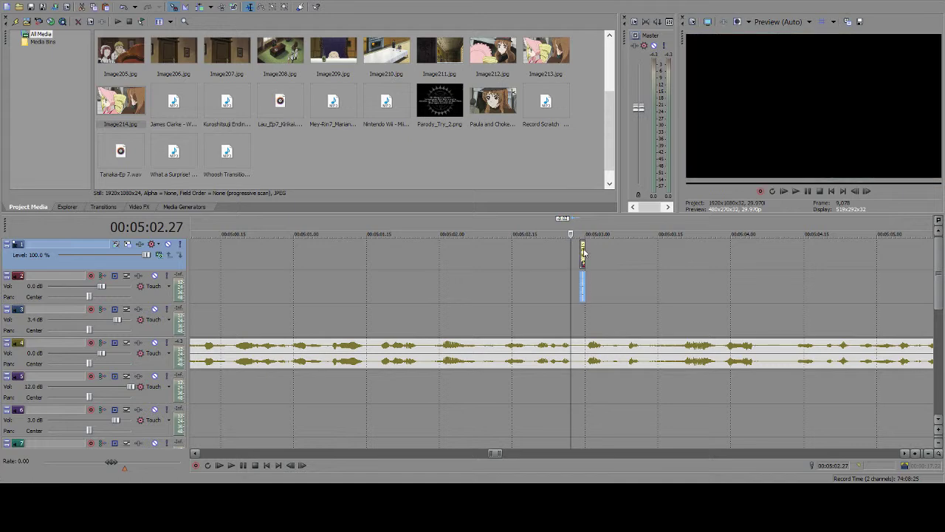
- Save the wide shot's last frame as the still Image215.jpg and place it on track 1 directly after the shot at 00:04:59.29
scroll(528, 275, "down", 4)
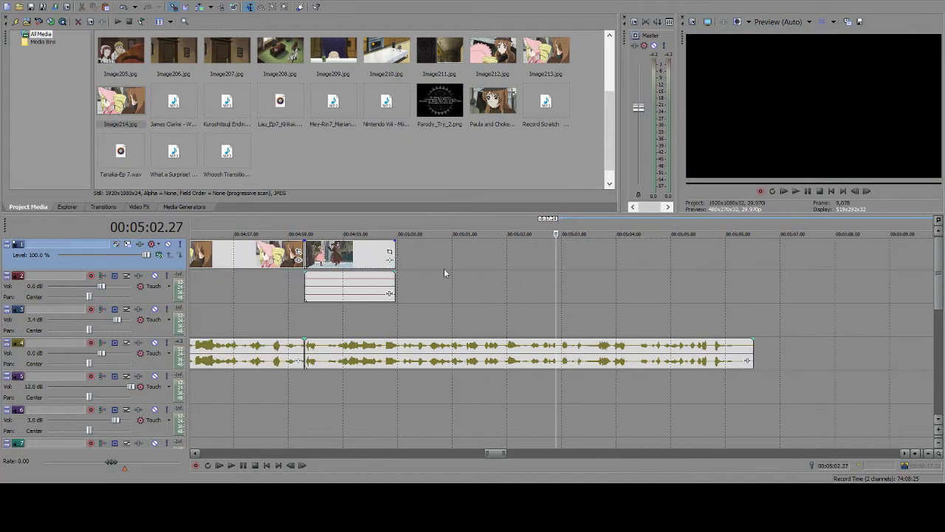
left_click(390, 254)
left_click(387, 253)
scroll(390, 253, "up", 3)
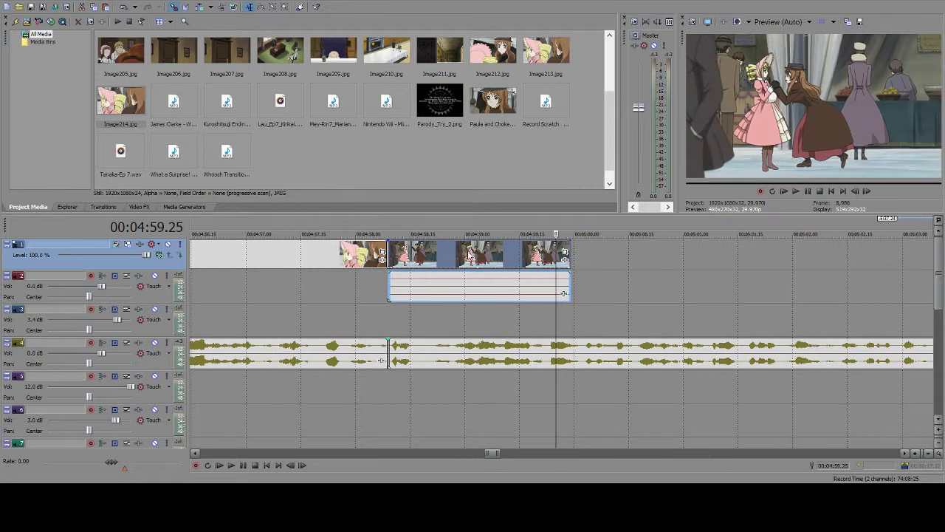
left_click_drag(573, 252, 577, 254)
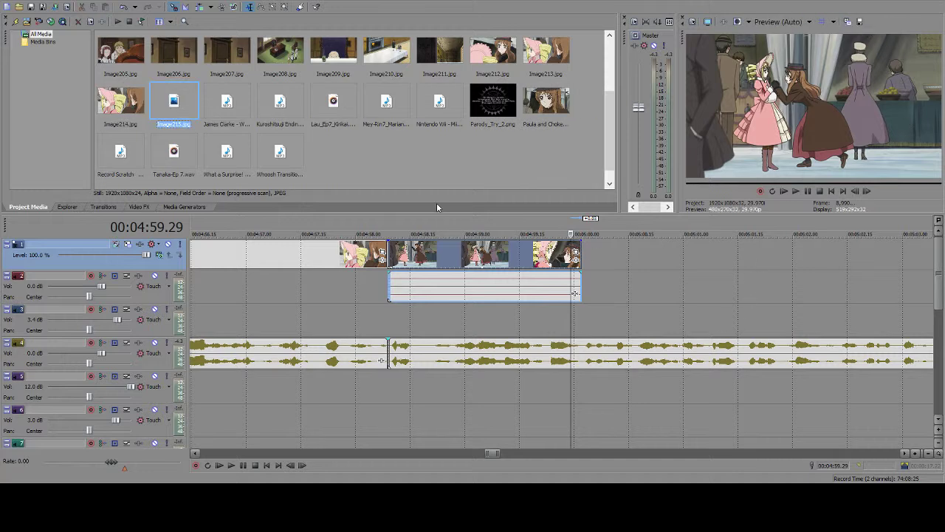
left_click(576, 256)
left_click_drag(576, 256, 569, 256)
left_click_drag(189, 95, 518, 246)
left_click_drag(587, 263, 578, 258)
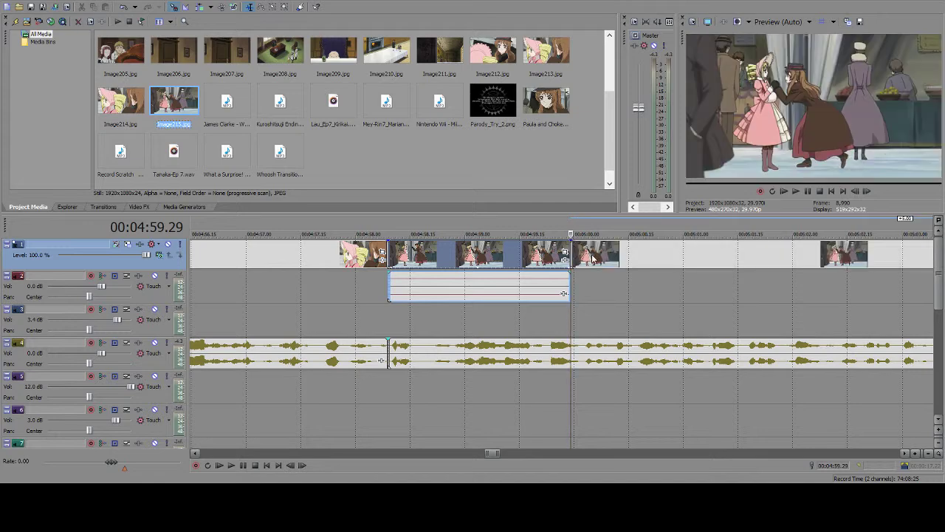
- Play the voice line over the new still to 00:05:02.21 and split the track 4 audio at 00:05:02.12
scroll(607, 274, "down", 4)
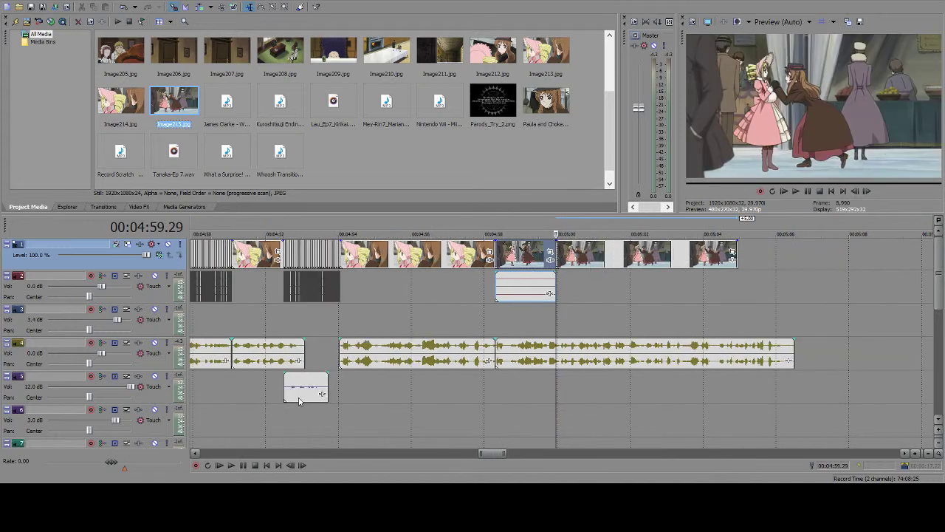
left_click(242, 465)
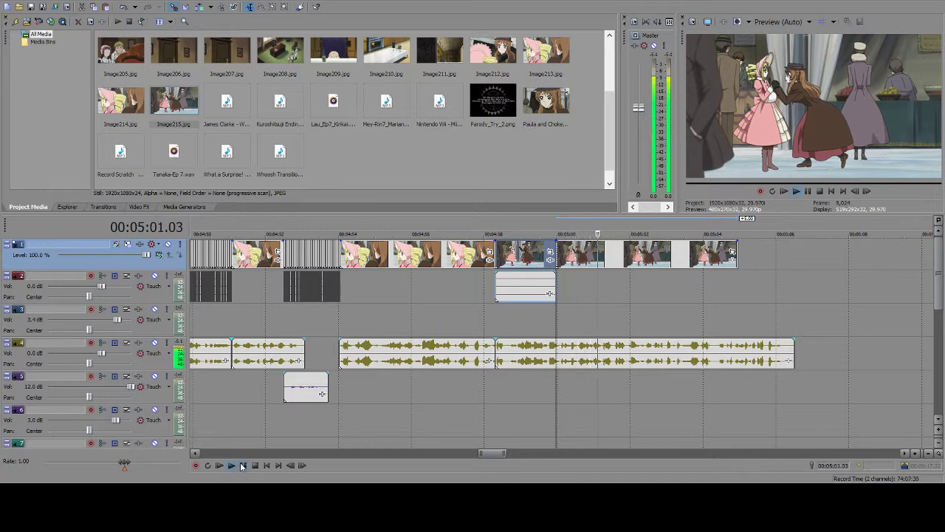
key("Return")
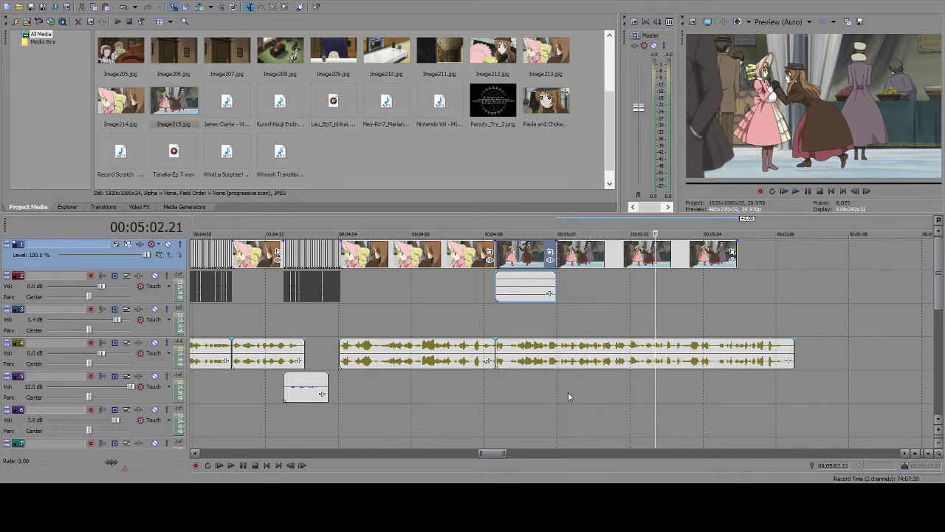
scroll(649, 374, "up", 2)
scroll(612, 375, "up", 4)
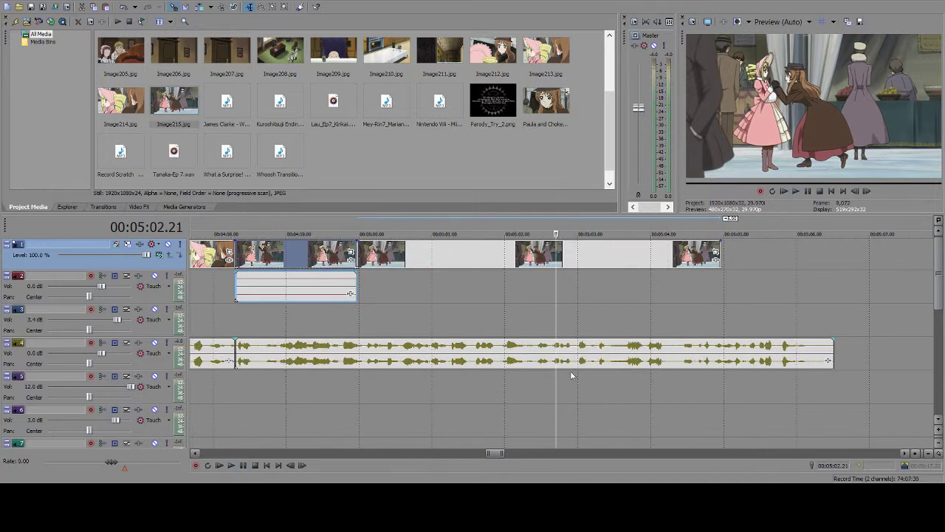
left_click(511, 354)
key("s")
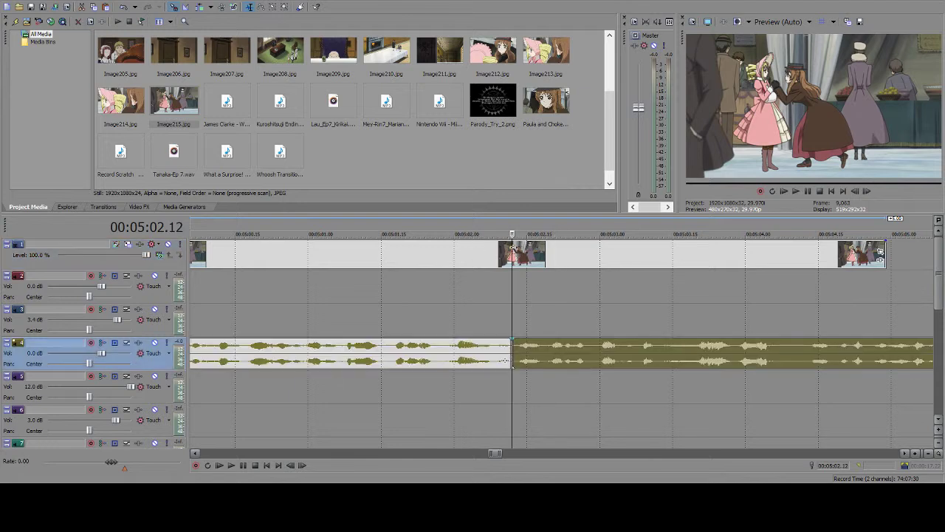
- Trim the wide-shot still to end at 00:05:02.12 and play the voice line on to 00:05:04.07
left_click(550, 255)
key("Delete")
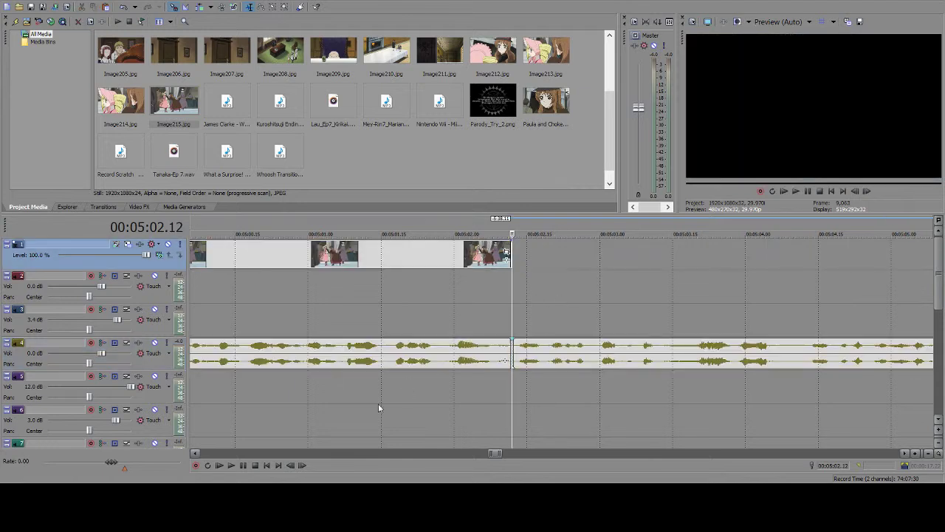
left_click(243, 465)
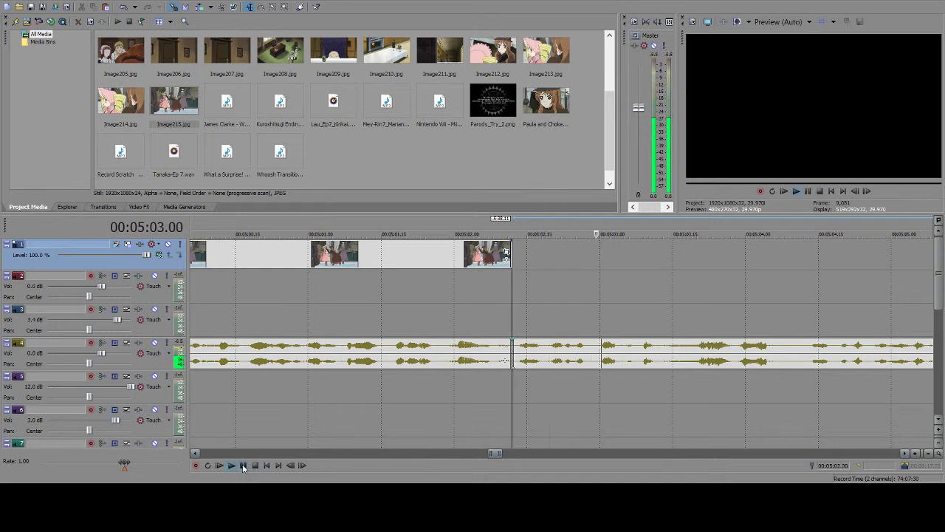
left_click(243, 465)
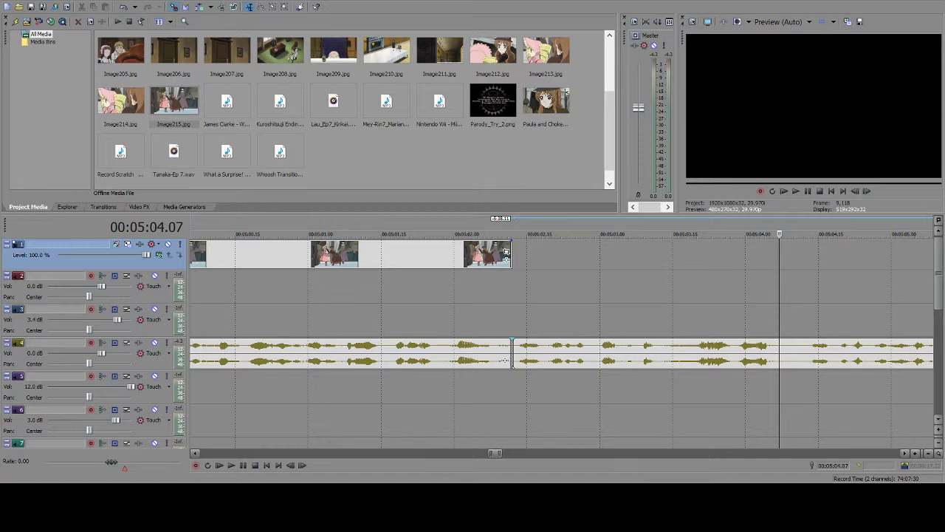
- Paste a closed-mouth frame directly after the still at 00:05:02.12 and another at about 00:05:02.22
left_click(516, 255)
scroll(516, 256, "up", 3)
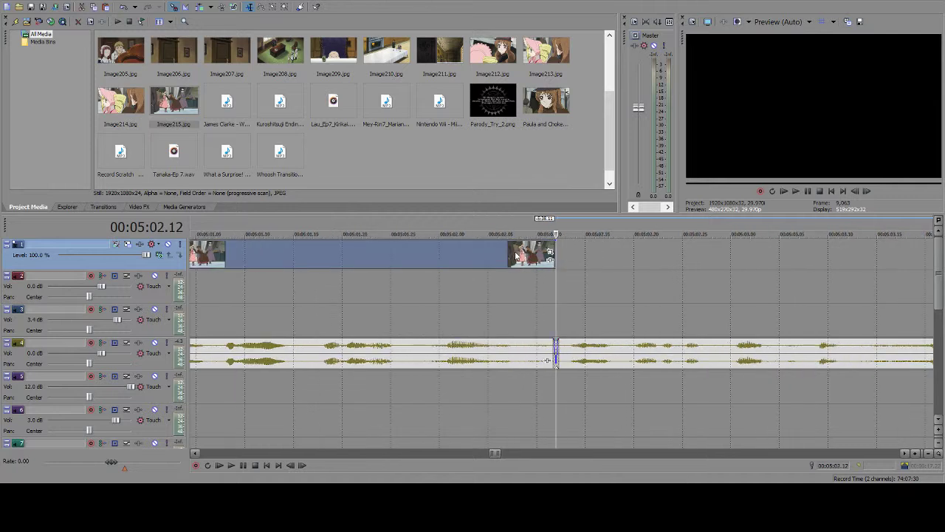
key("ctrl+v")
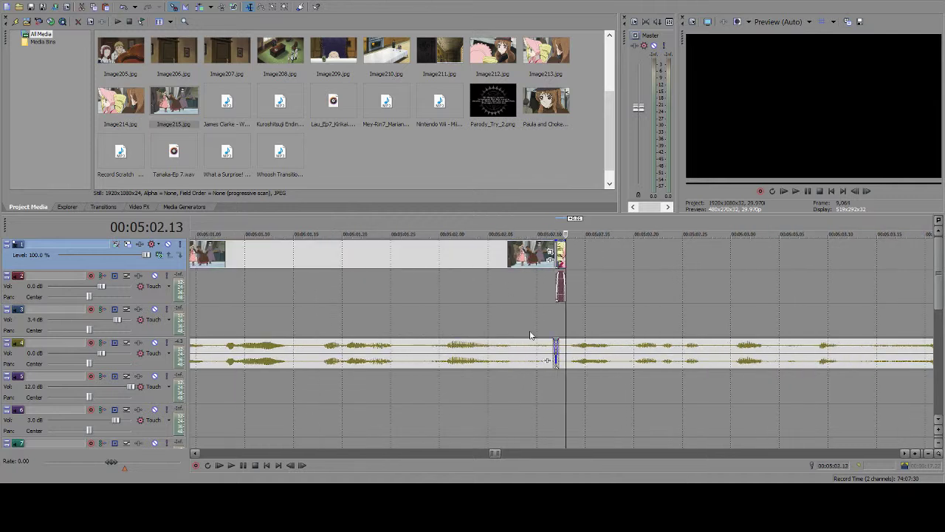
left_click(245, 464)
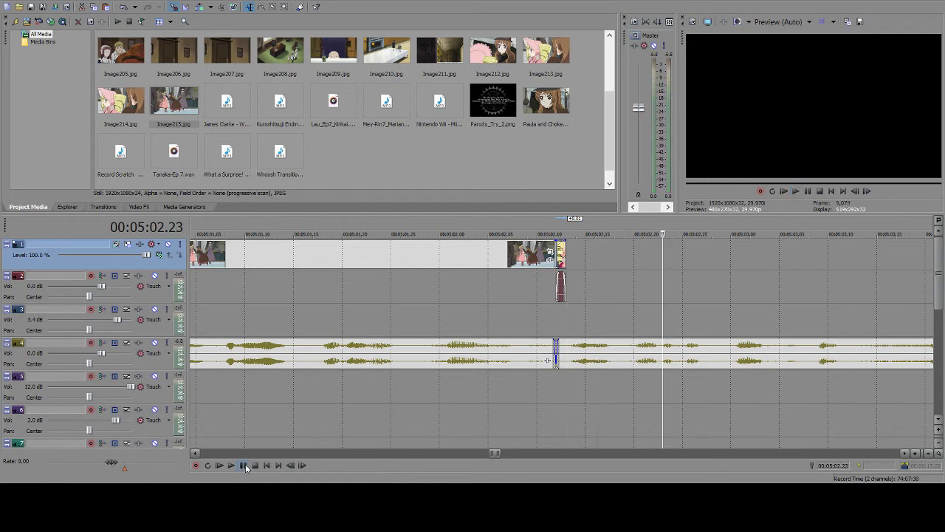
left_click(654, 257)
key("ctrl+v")
- Play the voice line in short stretches between 00:05:02.21 and 00:05:03.00 to find where the next syllables fall
left_click(244, 466)
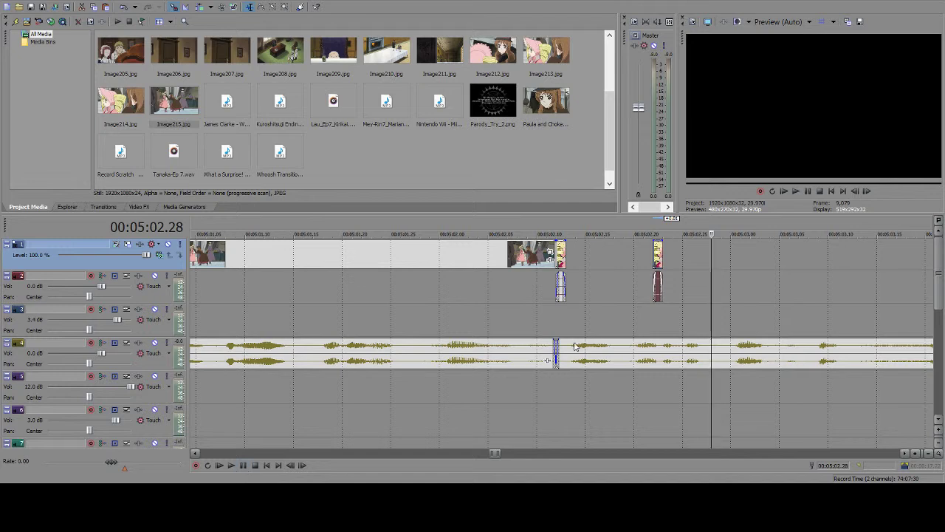
left_click(662, 353)
left_click(643, 358)
left_click(243, 465)
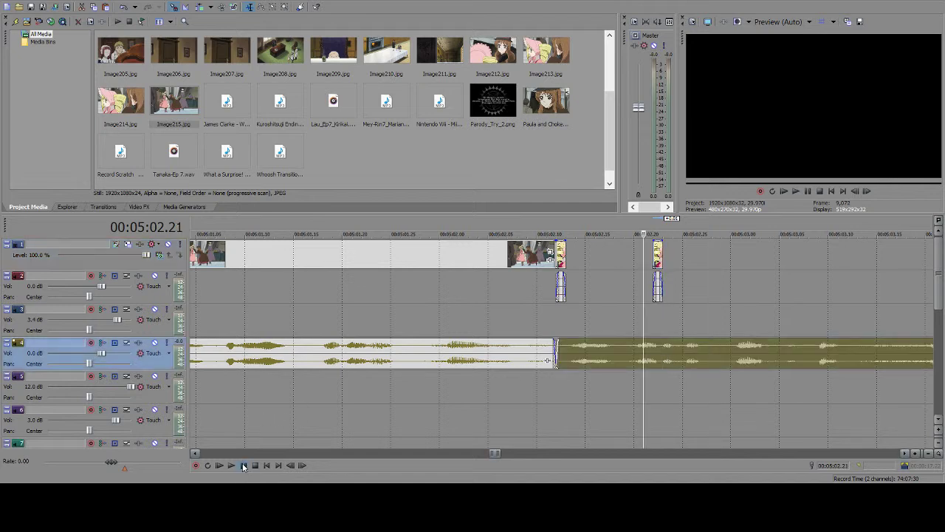
left_click(682, 281)
left_click(672, 279)
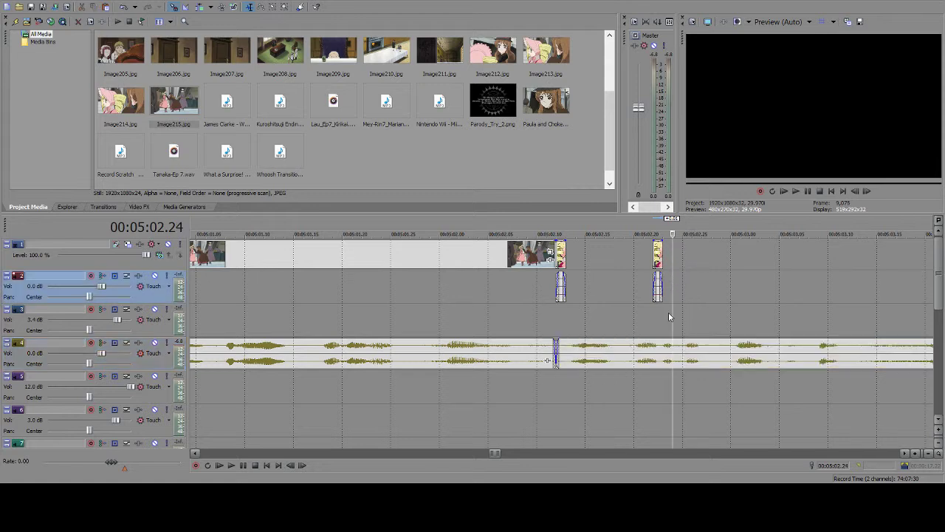
left_click(237, 464)
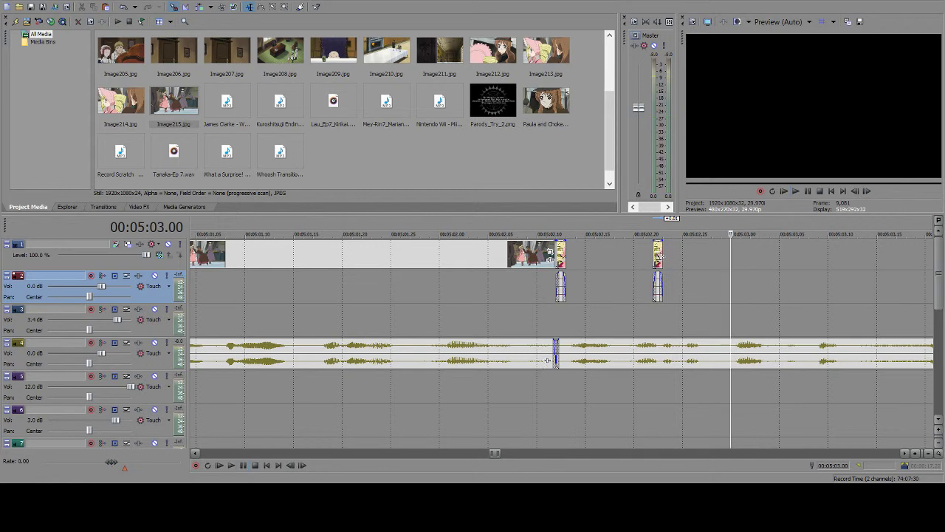
- Move the second closed-mouth frame so it starts at about 00:05:02.24
left_click(655, 258)
left_click_drag(658, 260, 677, 264)
left_click(688, 263)
left_click(681, 259)
- Paste three consecutive closed-mouth frames from about 00:05:02.27, undoing the surplus fourth copy
left_click(247, 464)
left_click(703, 260)
key("ctrl+v")
key("ctrl+v")
key("ctrl+v")
key("ctrl+v")
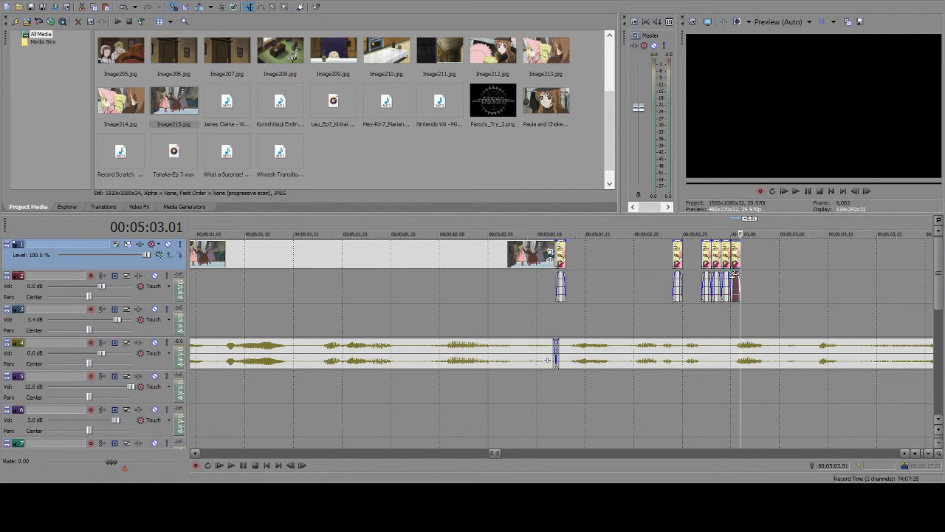
key("ctrl+z")
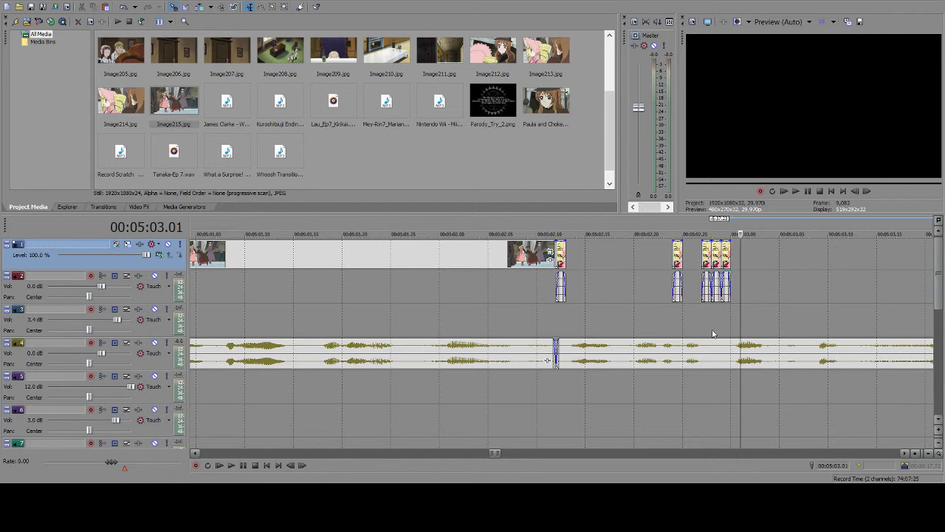
- Play the voice line on to 00:05:03.11 and replay it from 00:05:03.04 to find the next pause
left_click(231, 465)
left_click(243, 465)
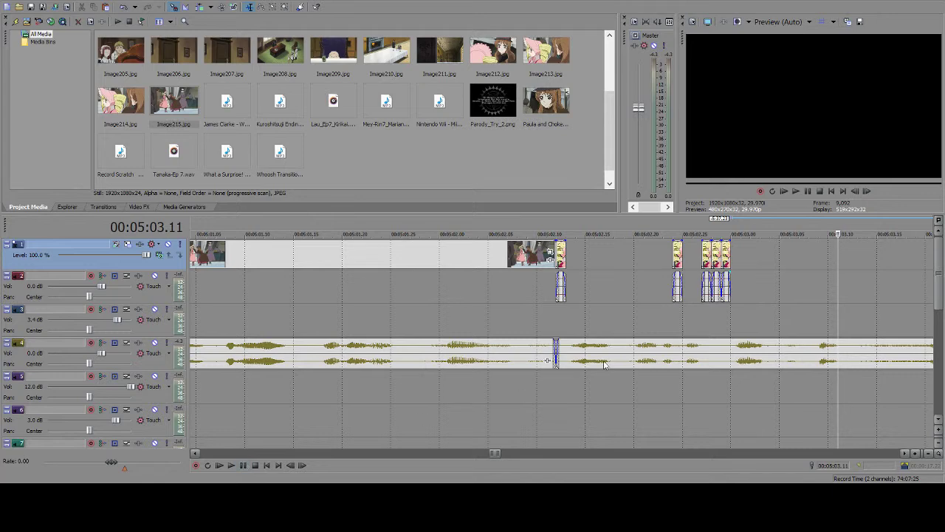
left_click(768, 263)
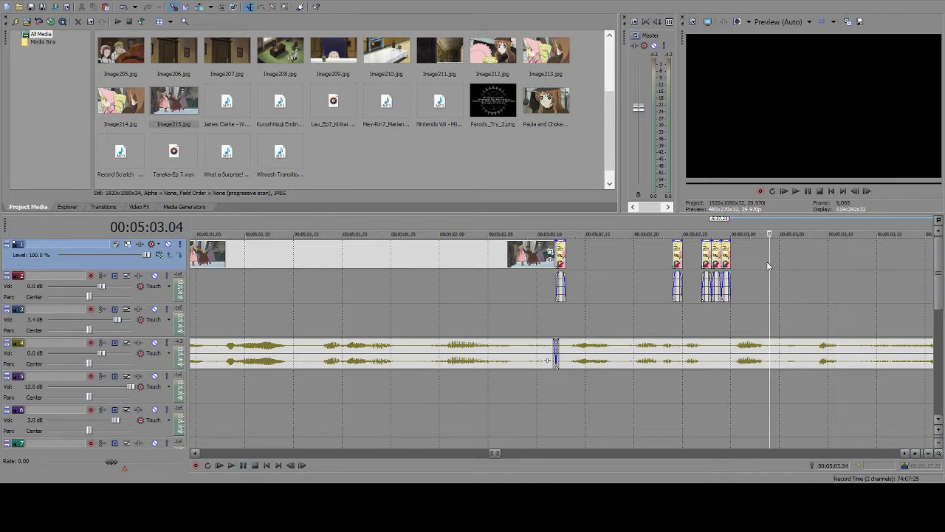
left_click(905, 452)
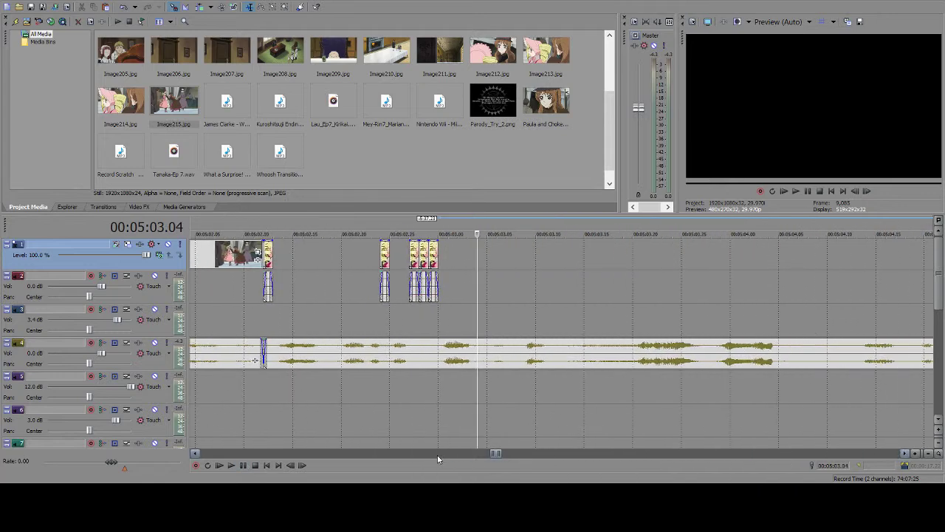
left_click(256, 465)
left_click(244, 466)
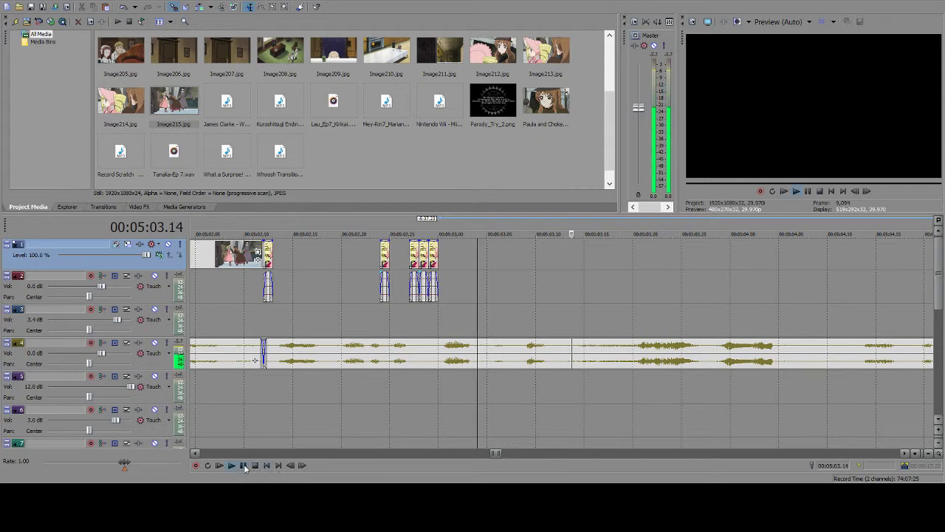
- Paste eight consecutive closed-mouth frames from about 00:05:04.05 into the pause in the voice line, deleting the surplus ninth copy
left_click(244, 465)
left_click(787, 255)
left_click(781, 258)
key("ctrl+v")
key("ctrl+v")
key("ctrl+v")
key("ctrl+v")
key("ctrl+v")
key("ctrl+v")
key("ctrl+v")
key("ctrl+v")
key("ctrl+v")
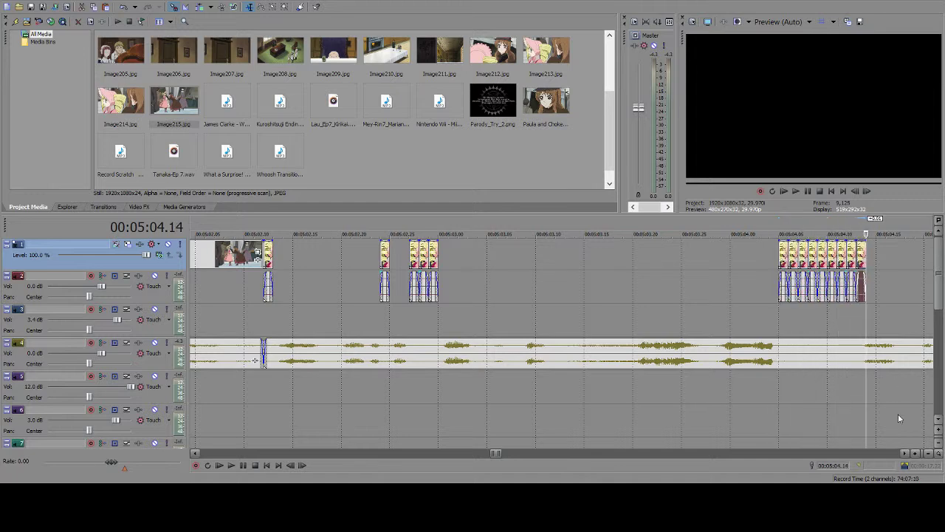
left_click(905, 455)
left_click_drag(905, 455, 905, 455)
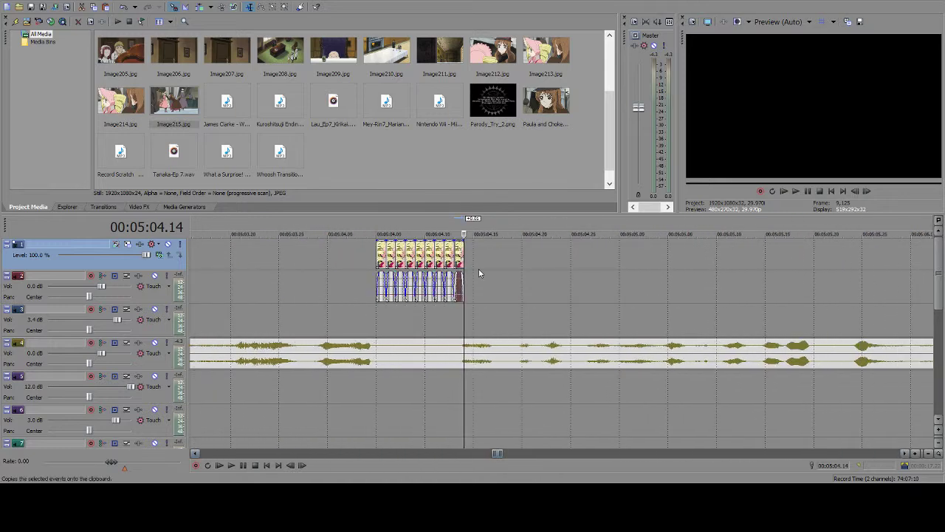
key("Delete")
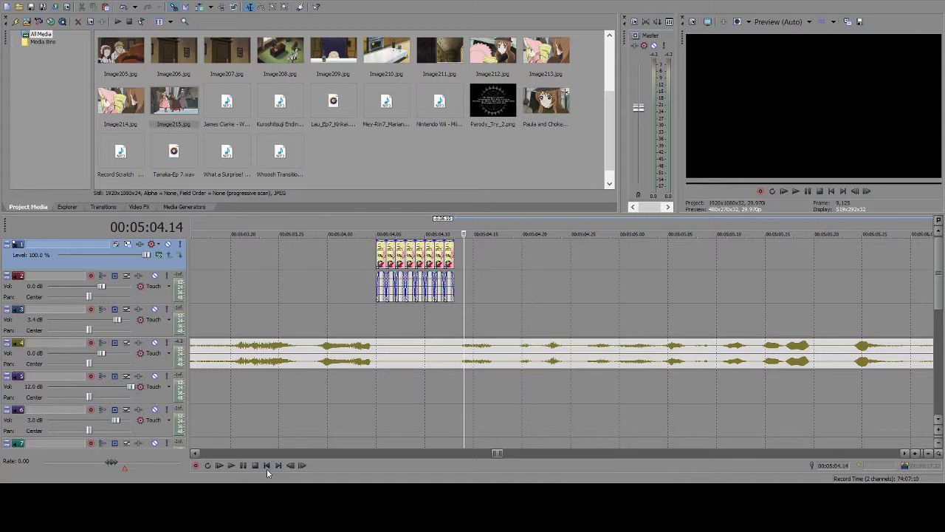
- Paste three consecutive closed-mouth frames from about 00:05:04.17
left_click(494, 257)
key("ctrl+v")
key("ctrl+v")
key("ctrl+v")
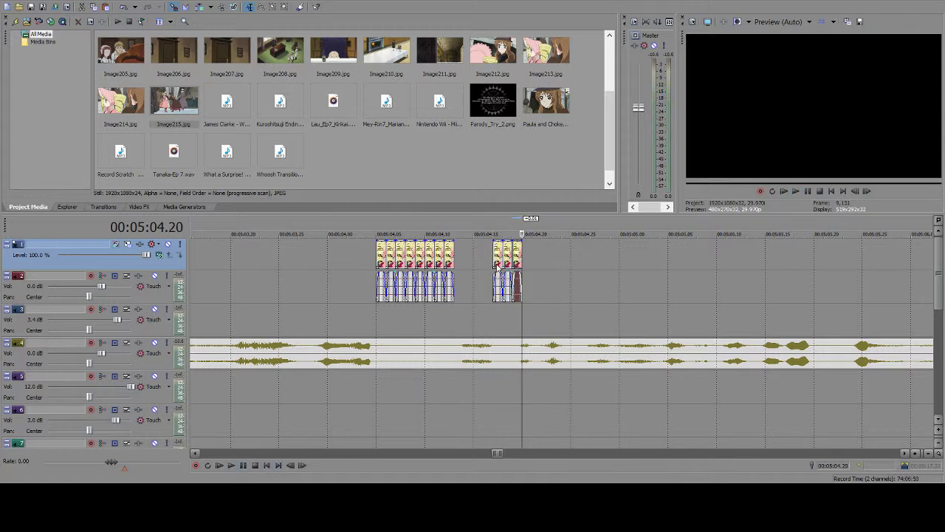
- Play the voice line on to 00:05:05.01 and paste one closed-mouth frame at about 00:05:04.29
left_click(243, 465)
left_click(243, 466)
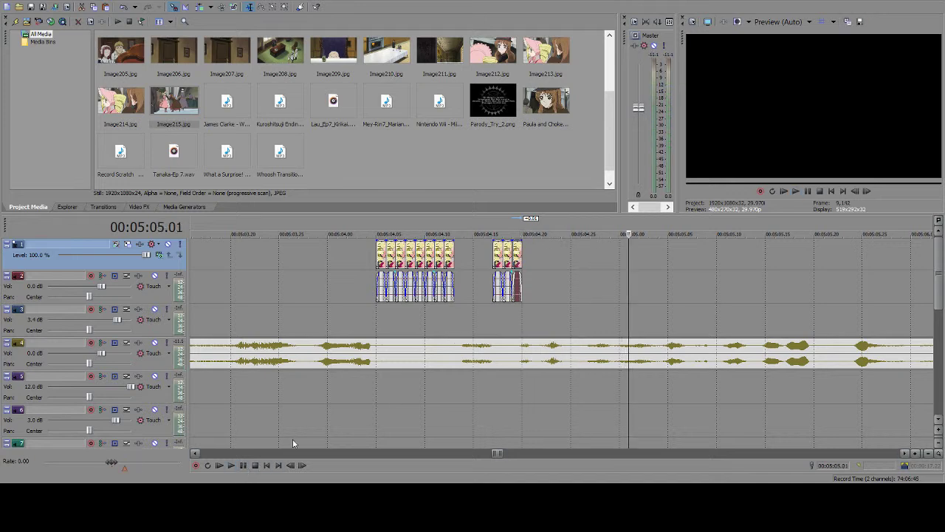
left_click(610, 258)
key("ctrl+v")
- Play the voice line on from 00:05:05.00 in short stretches to find the next mouth closure
left_click(241, 467)
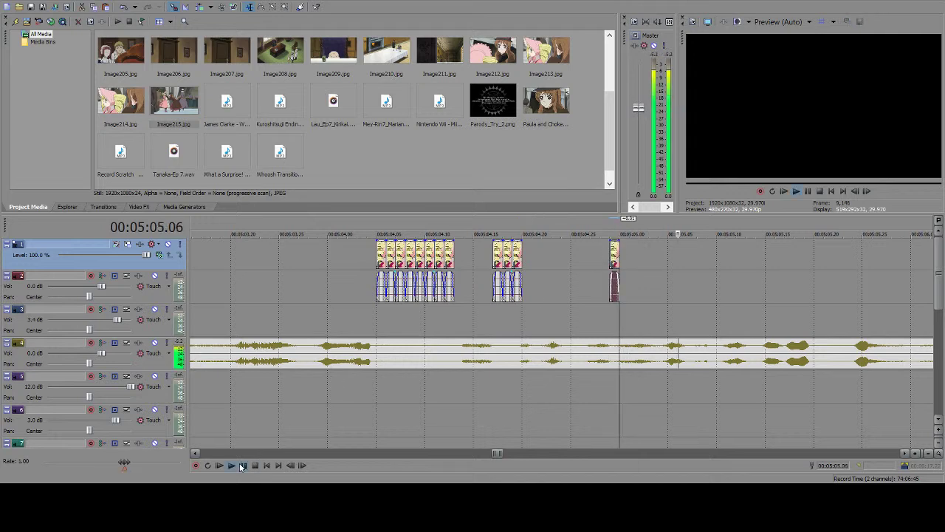
left_click(243, 465)
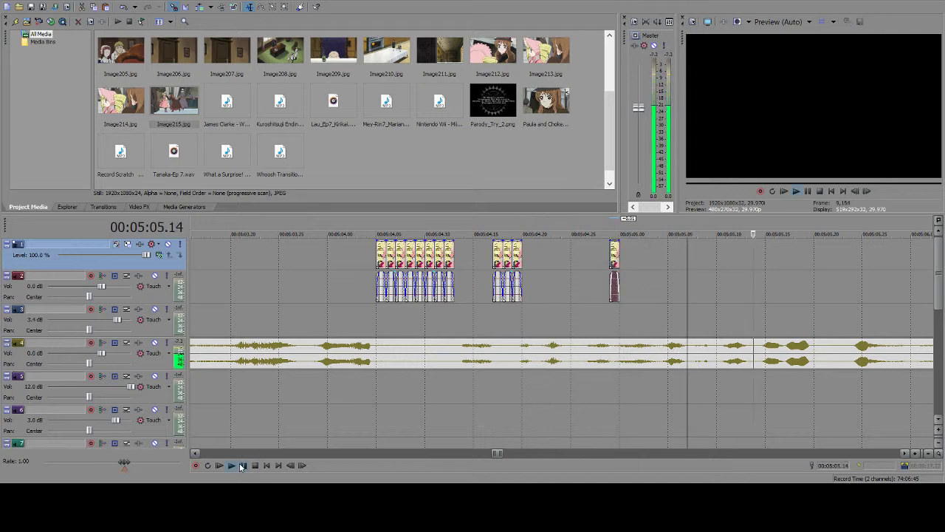
- Paste two copies of the one-frame image and audio clip at 00:05:05.13
left_click(747, 271)
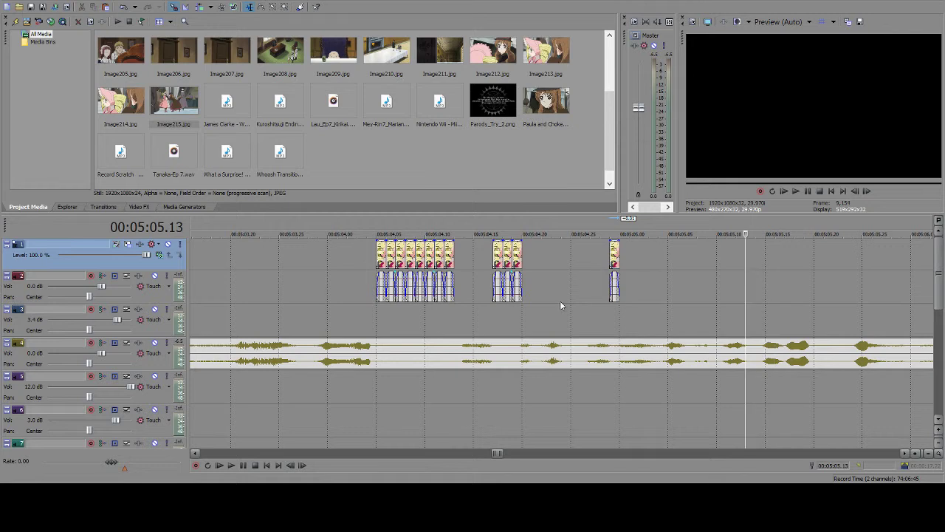
left_click(231, 466)
left_click(243, 465)
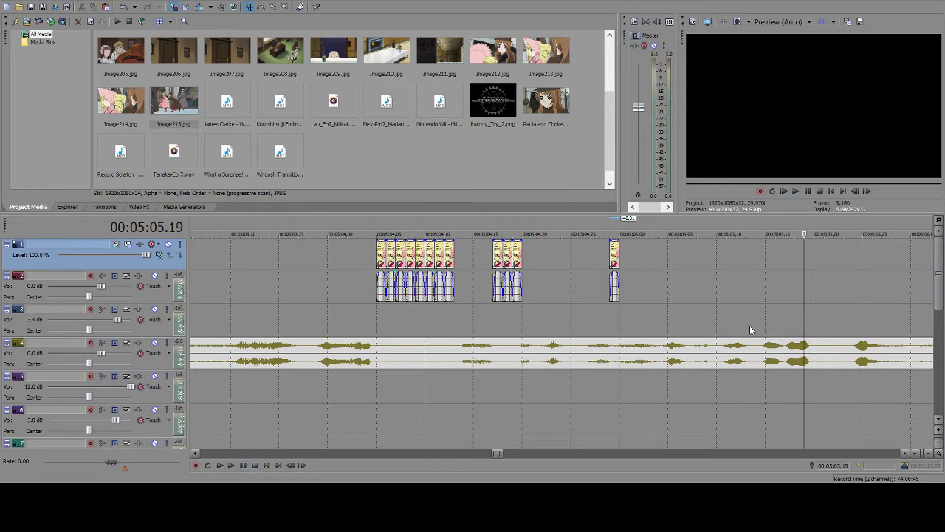
left_click(745, 256)
key("ctrl+v")
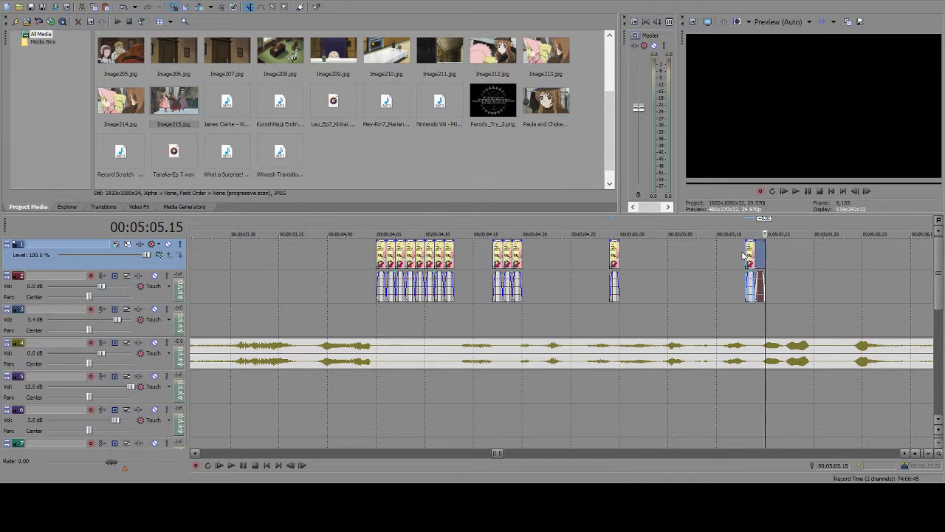
- Paste twelve consecutive copies of the one-frame clip from 00:05:06.04 to 00:05:06.16, over the quiet end of the dialogue
left_click(906, 453)
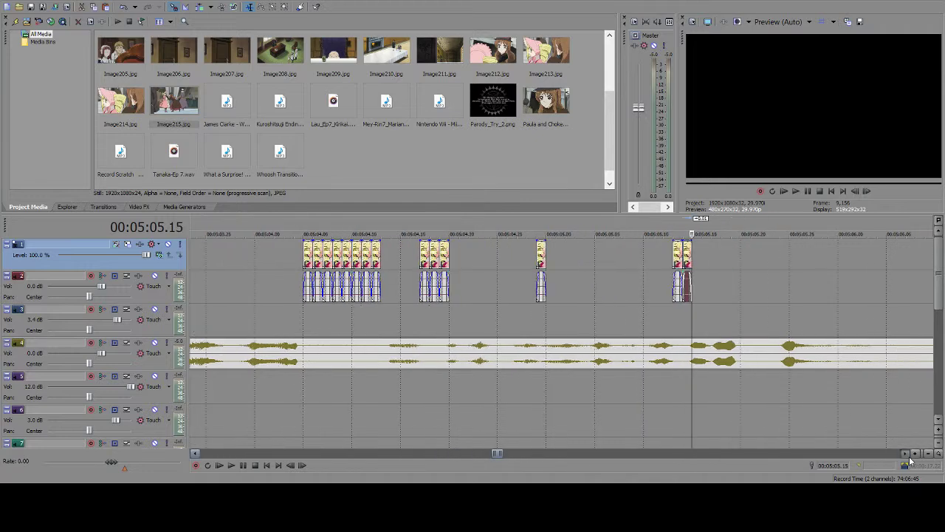
left_click(905, 453)
left_click(906, 453)
left_click(905, 452)
left_click(246, 468)
left_click(246, 467)
left_click(661, 254)
key("ctrl+v")
key("ctrl+v")
key("ctrl+v")
key("ctrl+v")
key("ctrl+v")
key("ctrl+v")
key("ctrl+v")
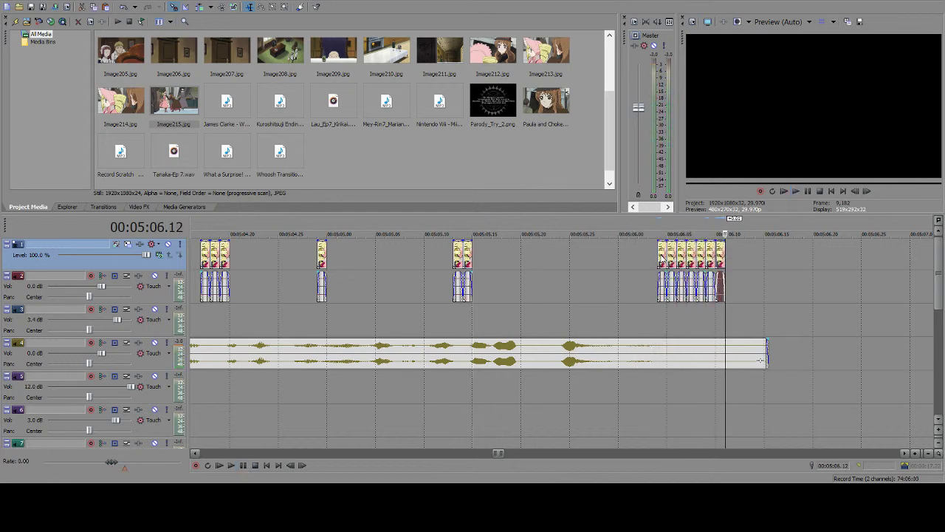
key("ctrl+v")
key("ctrl+v")
key("ctrl+v")
key("ctrl+v")
key("ctrl+v")
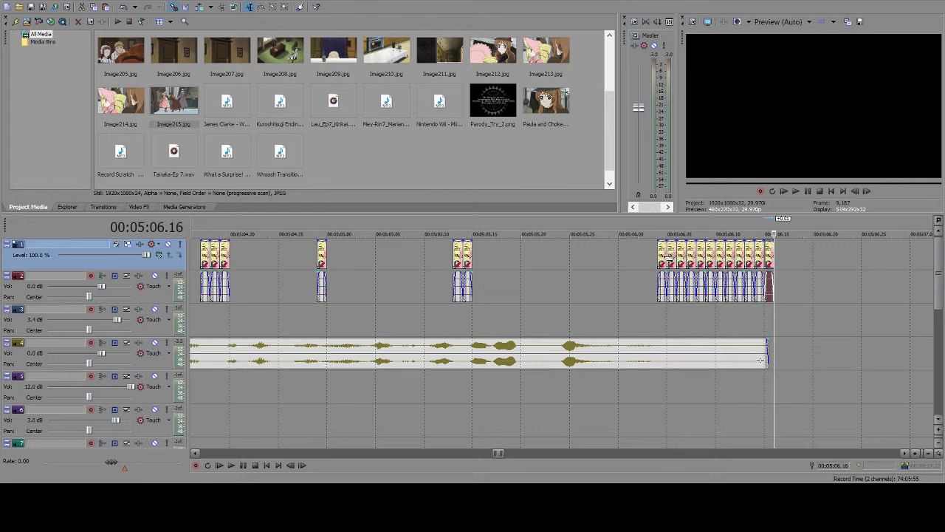
- Remove the spare one-frame clip and its audio at 00:10:40.23
left_click(667, 255)
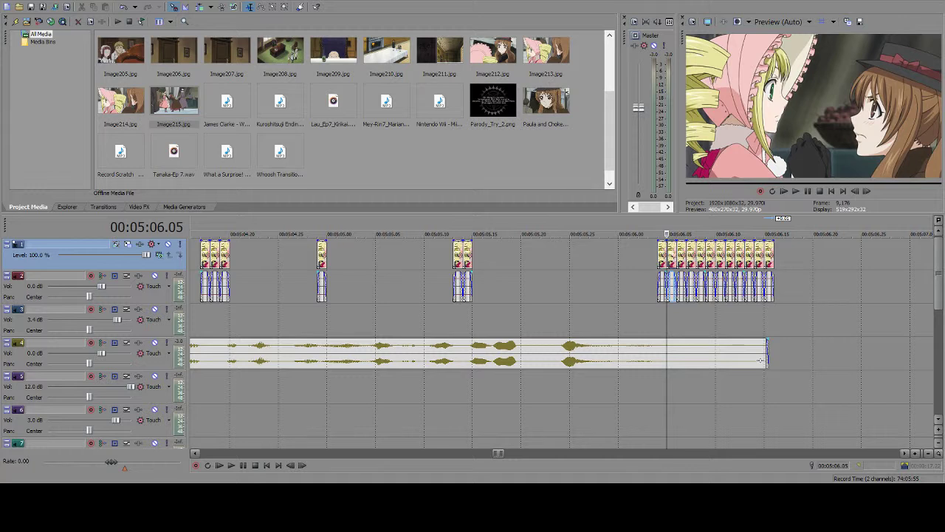
scroll(772, 253, "down", 10)
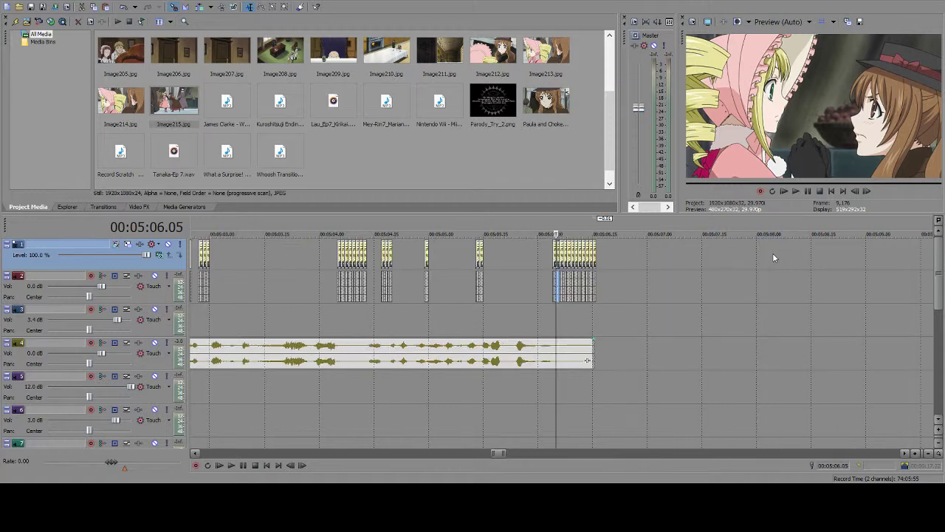
scroll(784, 257, "down", 1)
left_click(841, 251)
scroll(841, 251, "up", 3)
scroll(841, 253, "up", 4)
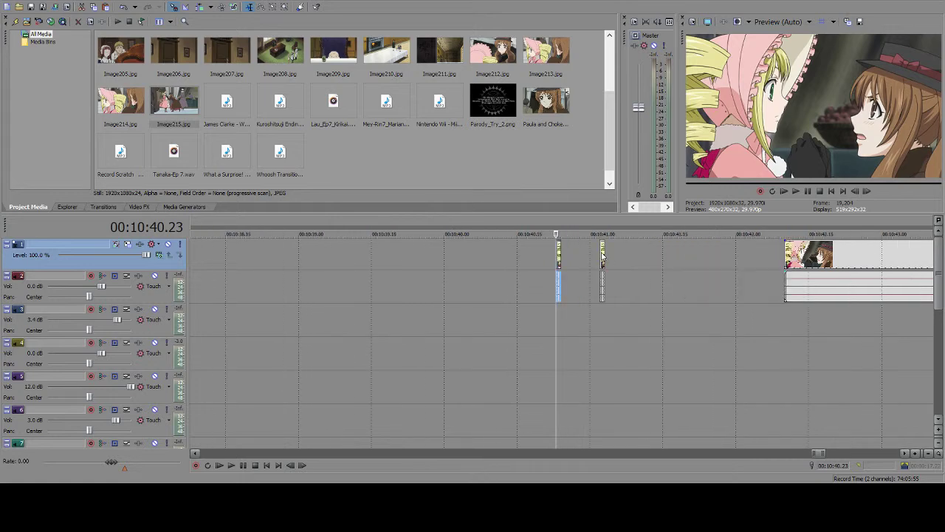
scroll(591, 255, "up", 1)
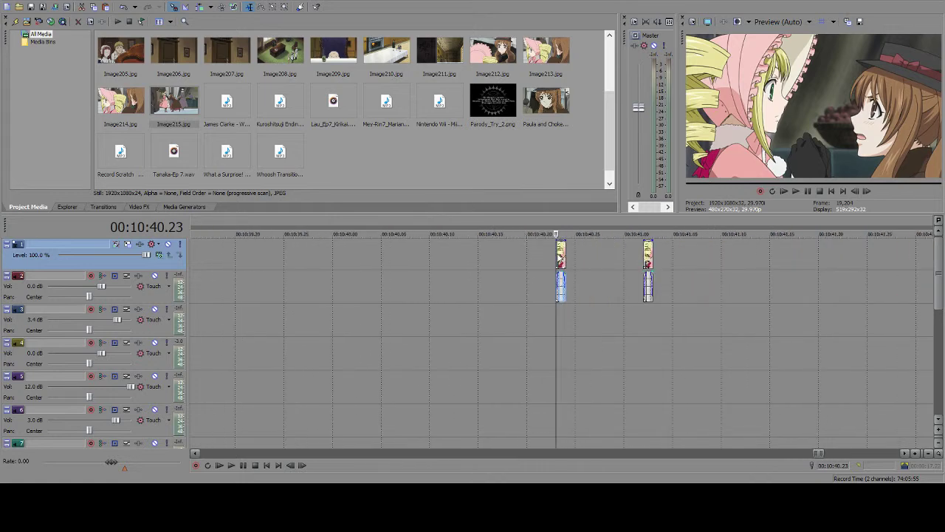
key("Delete")
scroll(393, 255, "down", 10)
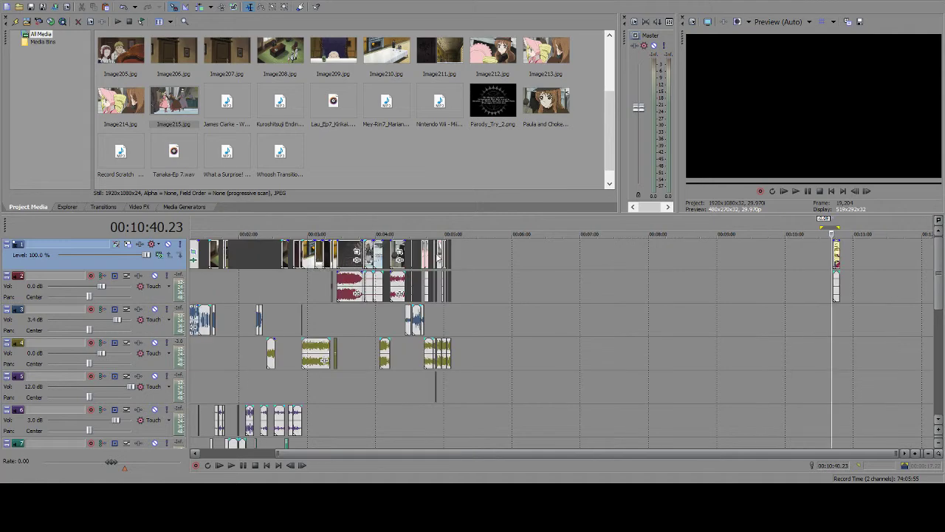
- Paste a one-frame clip at 00:05:02.13, directly after the first one following the long still image
left_click(450, 253)
scroll(449, 253, "up", 6)
scroll(450, 252, "up", 4)
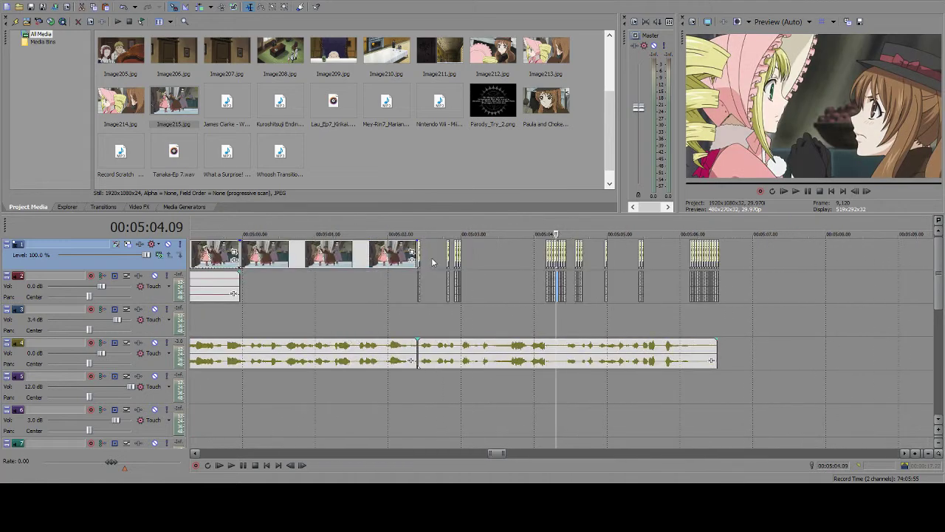
left_click(424, 258)
left_click(419, 255)
scroll(419, 255, "up", 4)
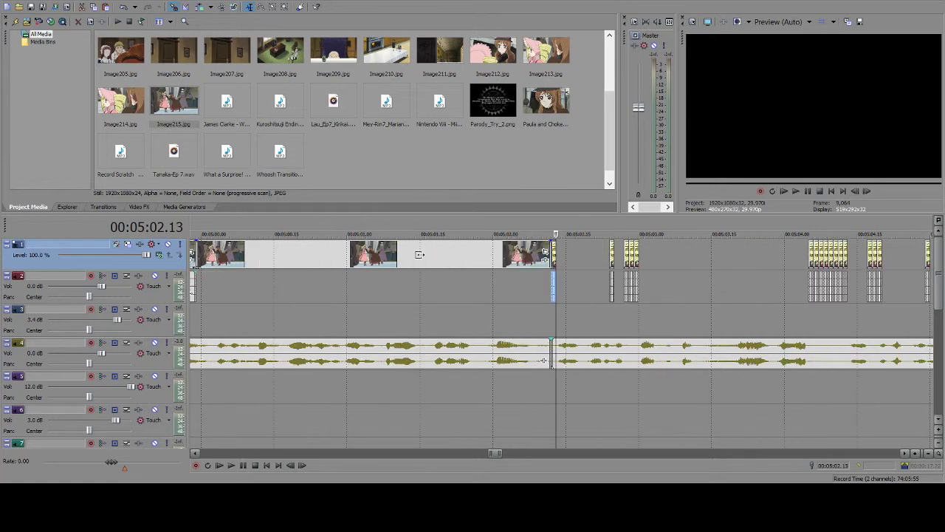
key("ctrl+v")
- Paste two consecutive one-frame clips at 00:05:02.18, matching the pause in the dialogue
left_click(244, 465)
left_click(589, 254)
key("ctrl+v")
left_click(243, 465)
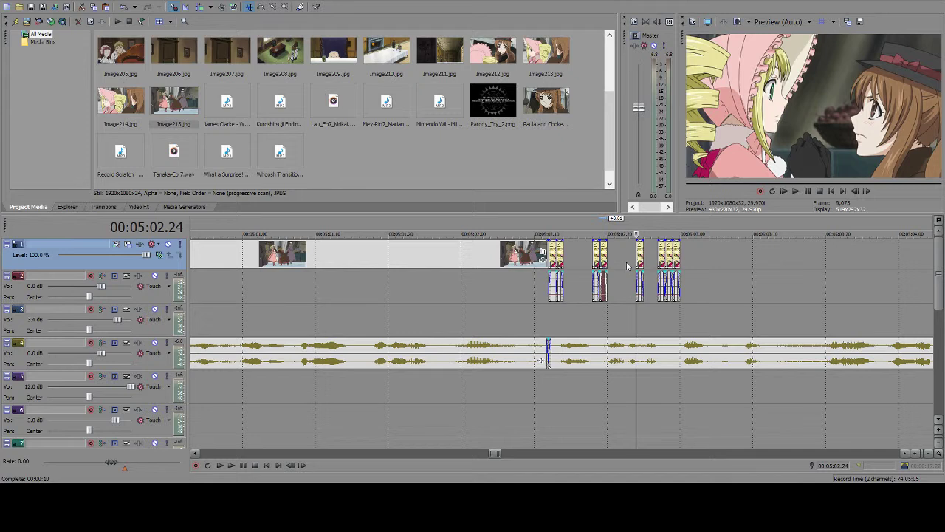
- Paste a one-frame clip at 00:05:02.22 and move it one frame earlier
left_click(626, 266)
key("Left")
key("ctrl+v")
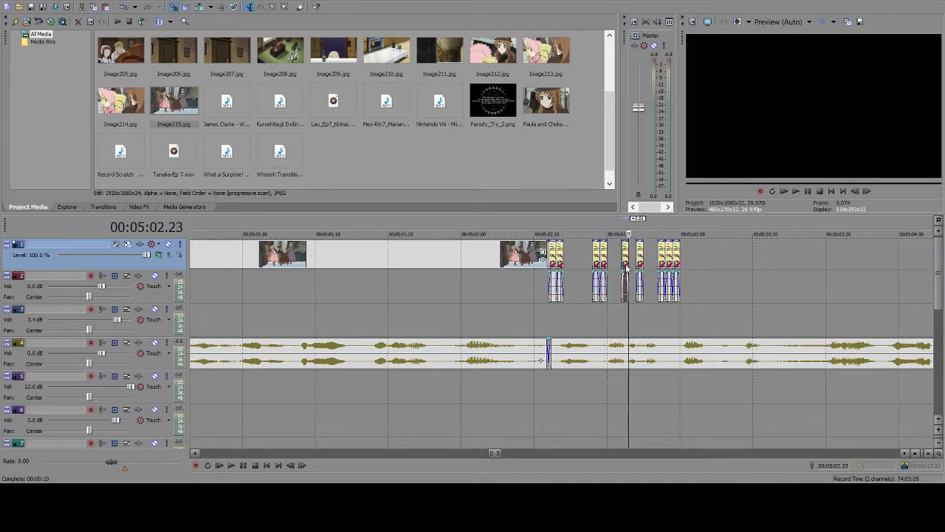
left_click(627, 265)
key("KP_1")
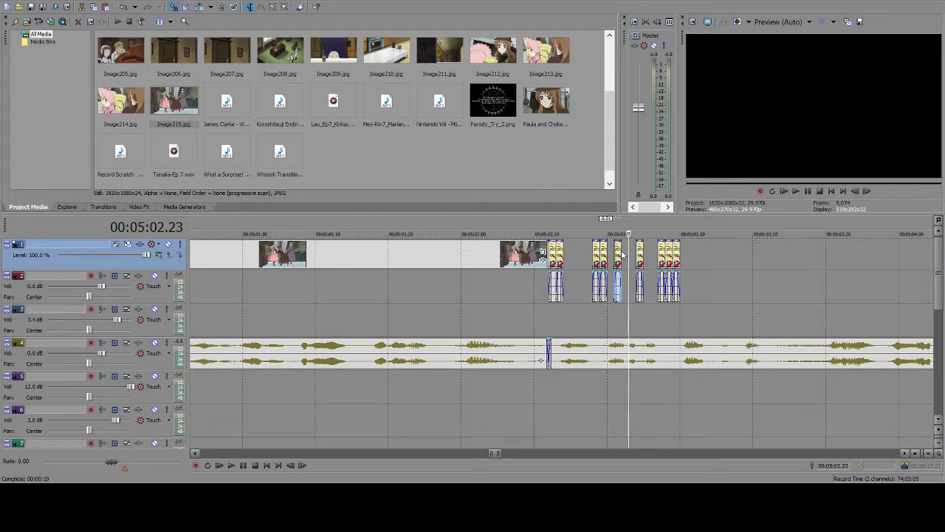
- Add one-frame copies at 00:05:02.23 and 00:05:02.25, on both sides of the existing clip at 00:05:02.24
left_click(636, 252)
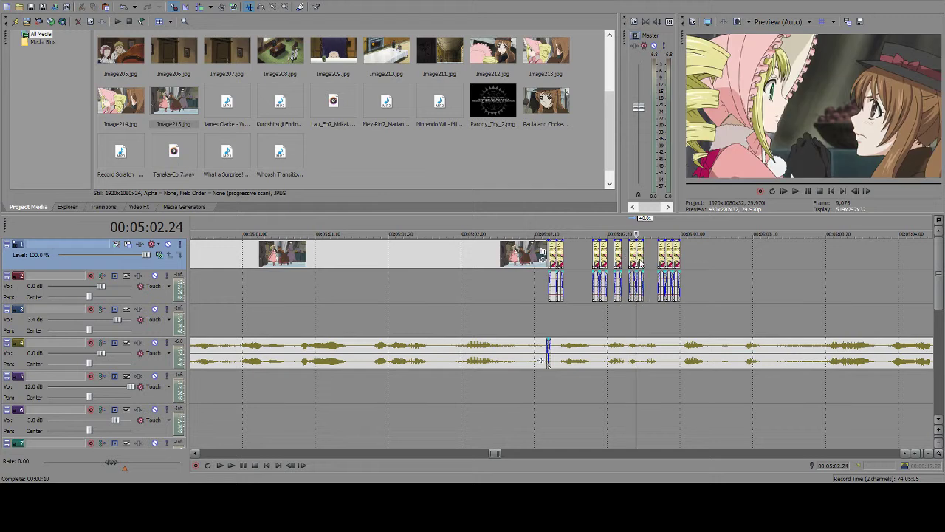
key("ctrl+v")
key("ctrl+v")
left_click(643, 254)
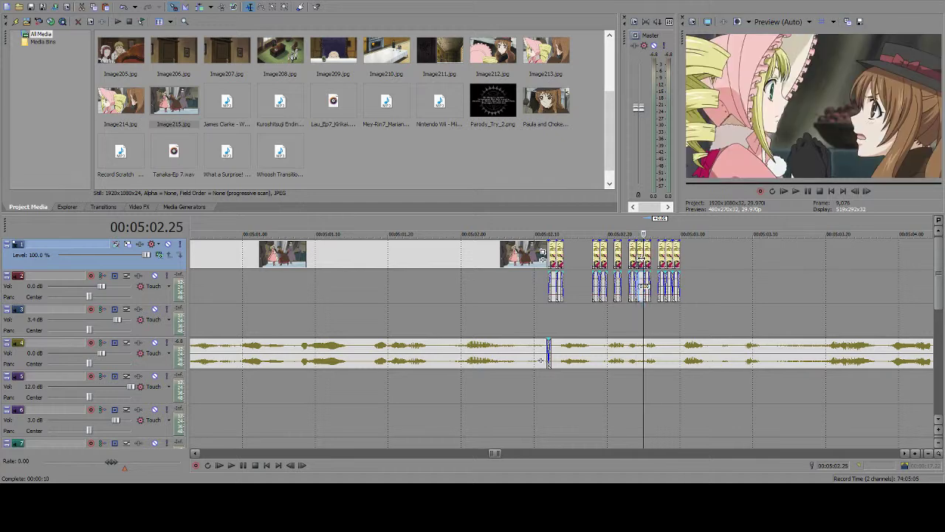
- Extend the three-clip run starting at 00:05:02.27 with another one-frame copy at its end
left_click(667, 288)
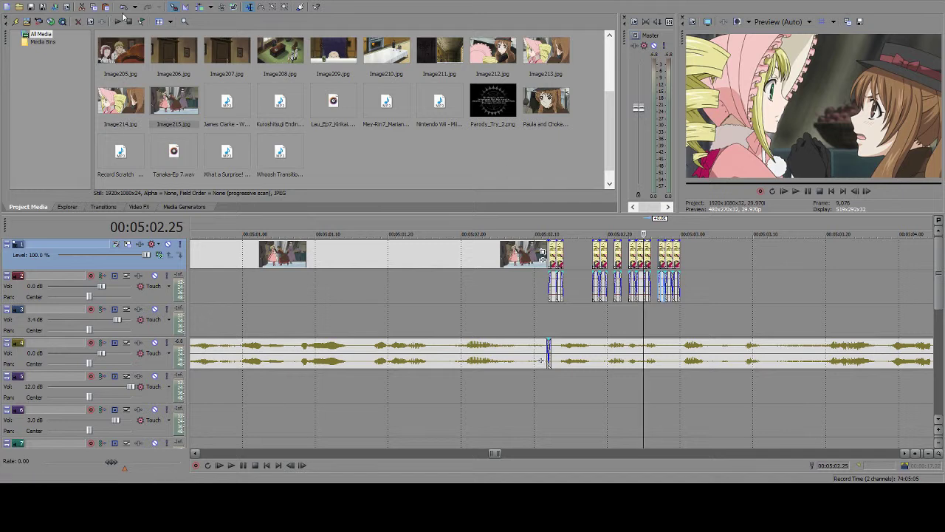
key("ctrl+shift+v")
left_click_drag(659, 266, 686, 262)
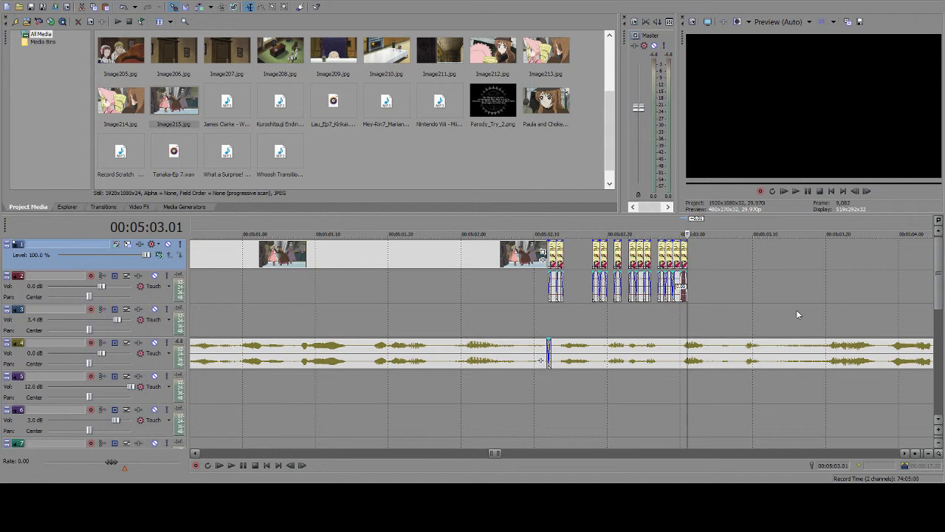
- Play the following dialogue and place pairs of one-frame clips at 00:05:03.03 and 00:05:03.07
left_click(244, 465)
left_click(244, 464)
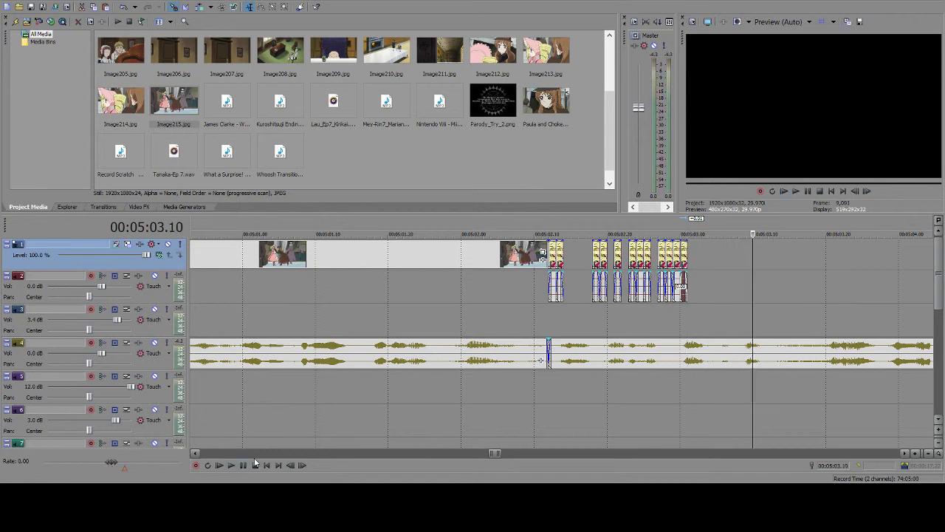
left_click(706, 251)
key("ctrl+v")
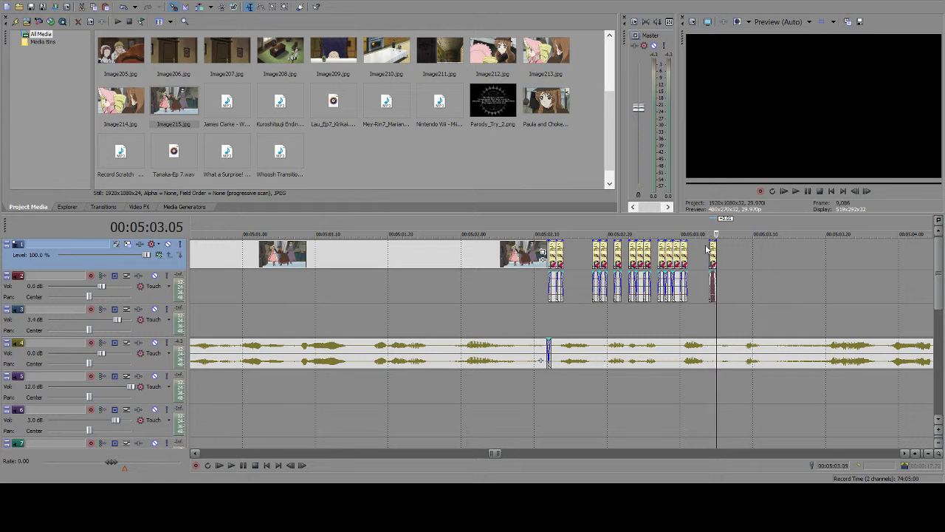
key("Delete")
left_click(696, 258)
left_click(701, 256)
left_click_drag(700, 253, 734, 261)
key("ctrl+v")
key("ctrl+v")
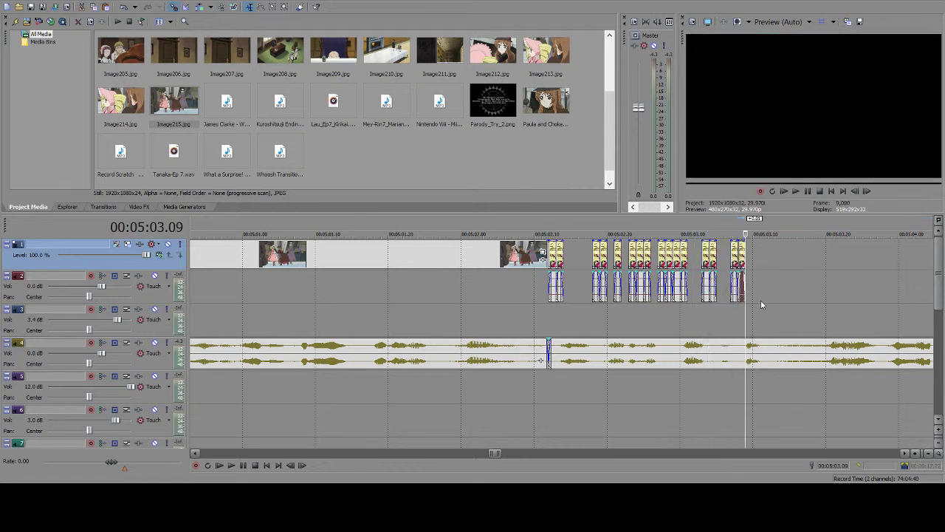
- Fill the span from 00:05:03.12 to 00:05:03.20 with eight consecutive one-frame clips, leaving no extra copy after it
left_click(906, 452)
left_click(906, 453)
left_click(906, 453)
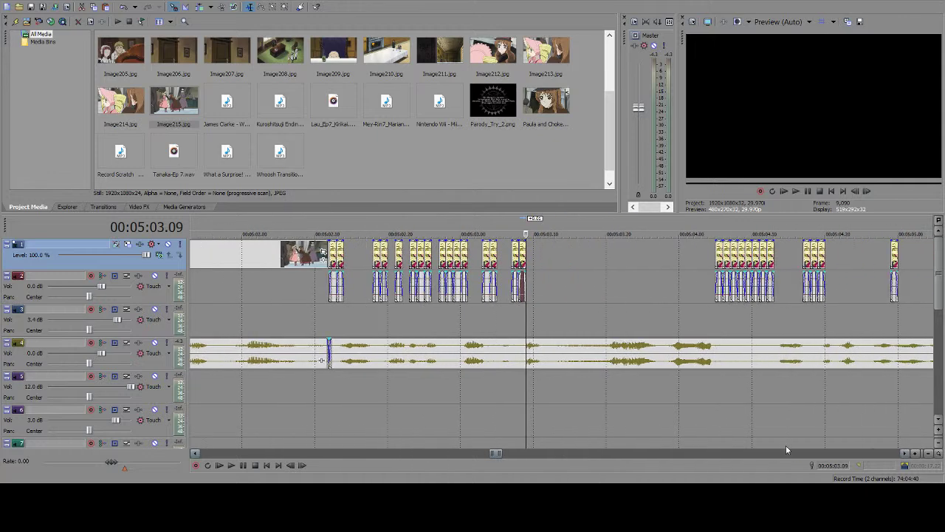
left_click(248, 465)
left_click(249, 465)
left_click(545, 254)
key("ctrl+v")
key("ctrl+v")
key("ctrl+v")
key("ctrl+v")
key("ctrl+v")
key("ctrl+v")
key("ctrl+v")
key("ctrl+v")
key("ctrl+v")
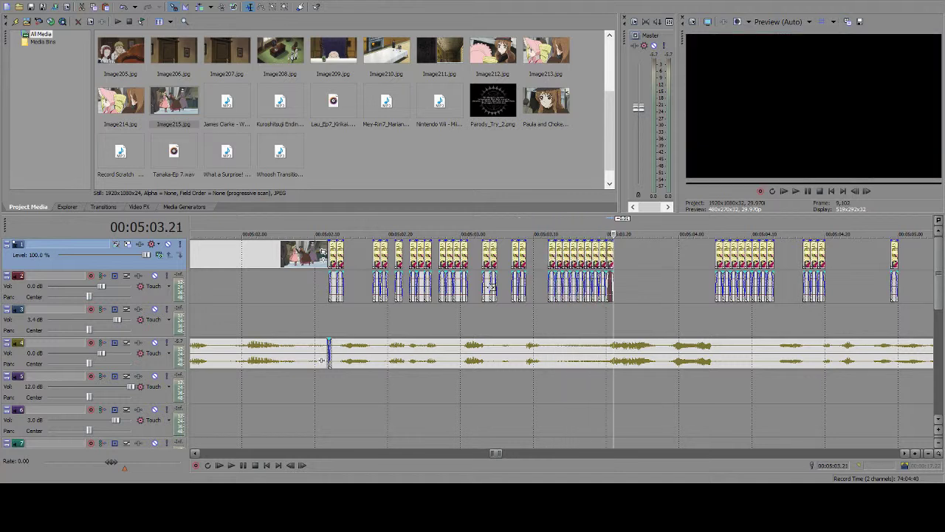
left_click_drag(613, 262, 604, 264)
left_click(604, 263)
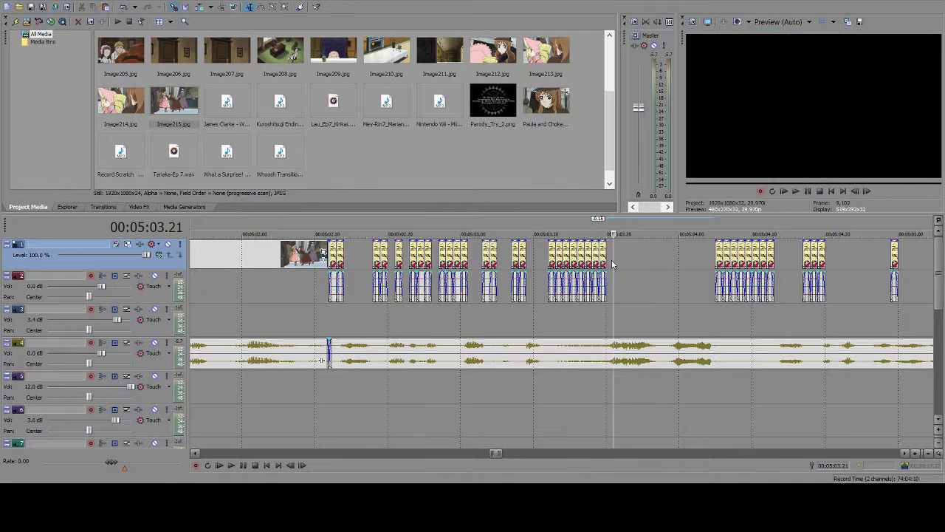
- Paste two one-frame clips at 00:05:03.27 and extend the run starting at 00:05:04.05 by one clip at each end
left_click(244, 466)
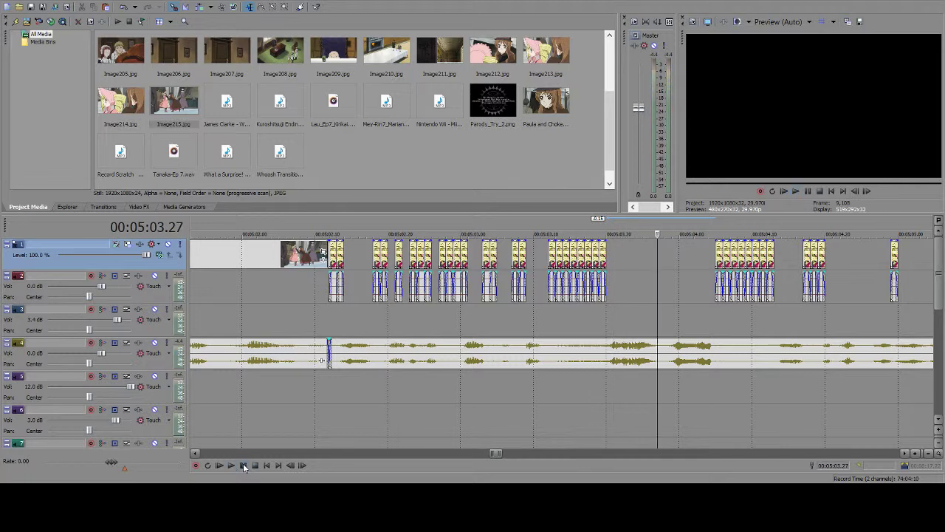
key("ctrl+v")
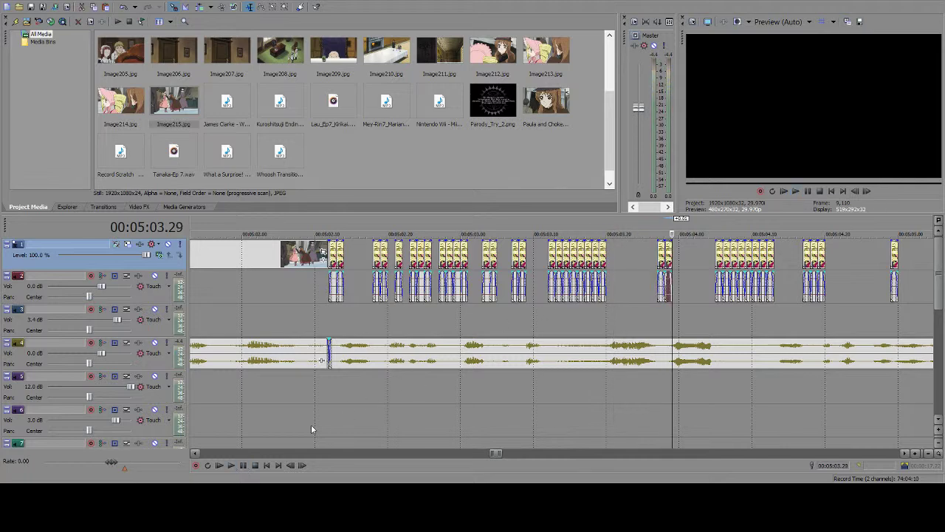
key("ctrl+Right")
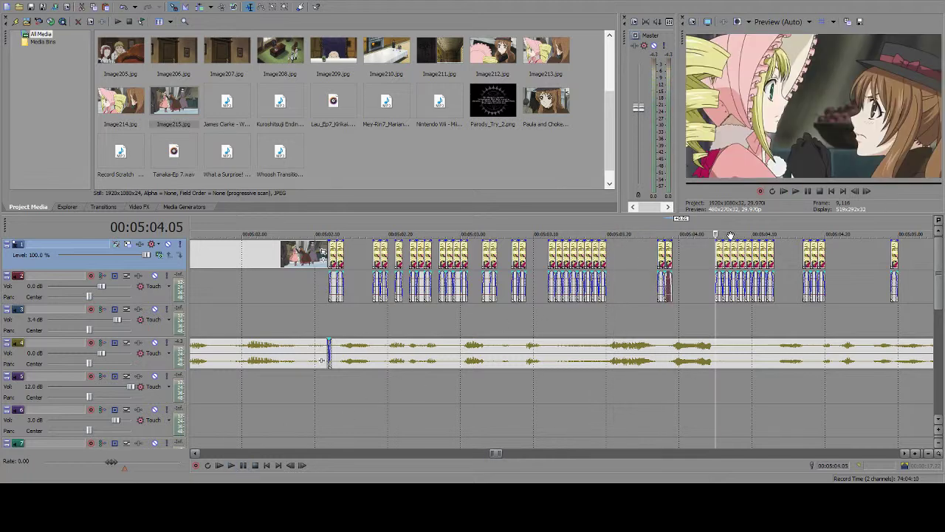
left_click_drag(713, 261, 708, 262)
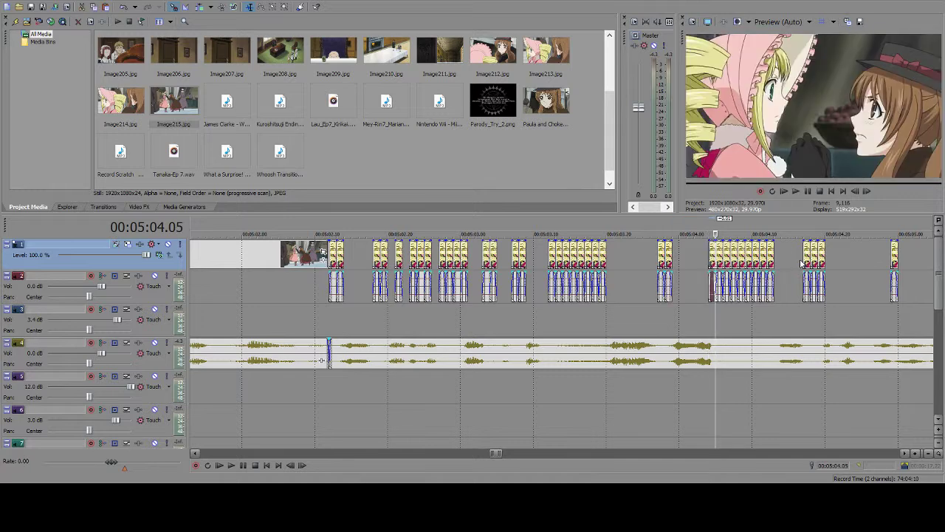
left_click_drag(772, 258, 781, 259)
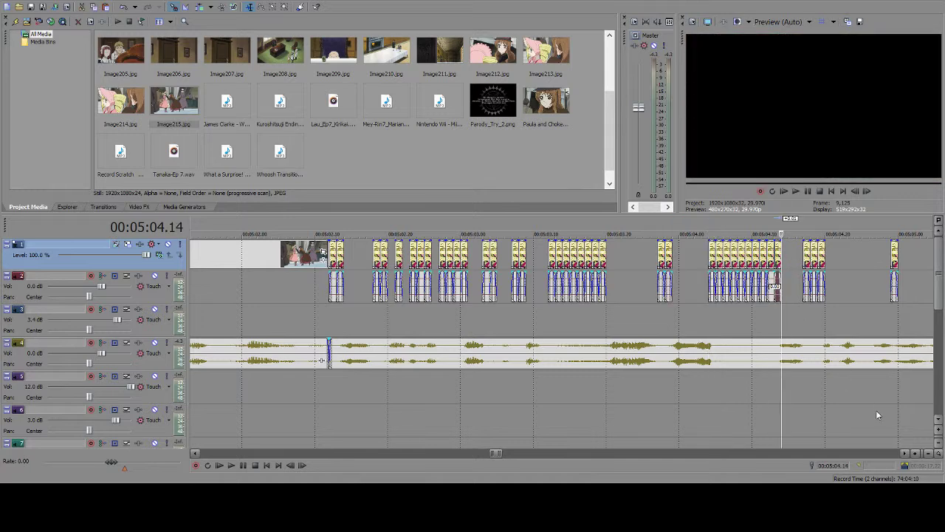
- Extend the three-clip run at 00:05:04.17 by one clip at each end and paste a separate copy at 00:05:04.22
left_click(905, 453)
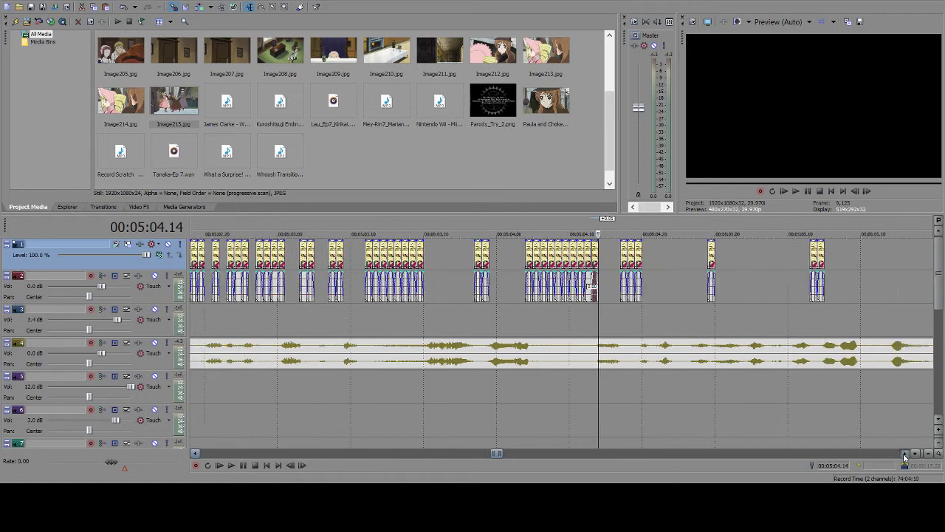
left_click(243, 462)
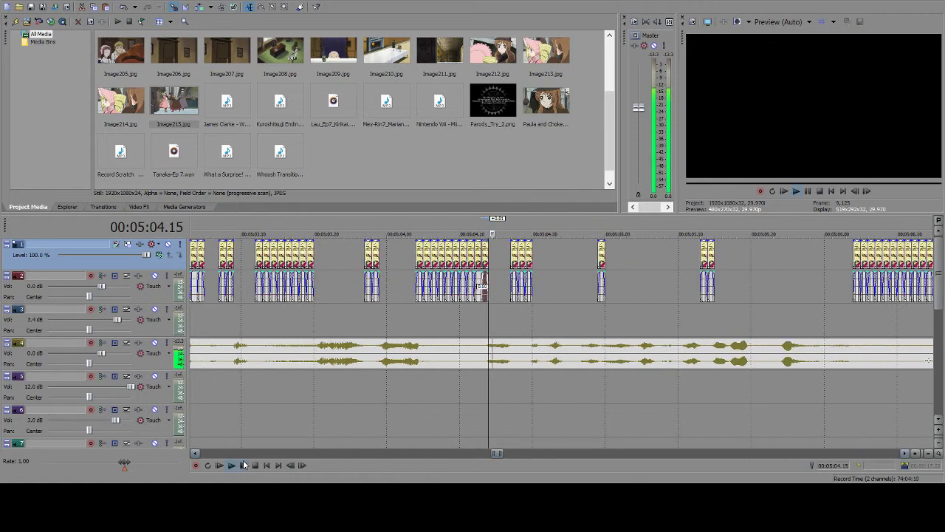
left_click_drag(511, 251, 544, 260)
key("Right")
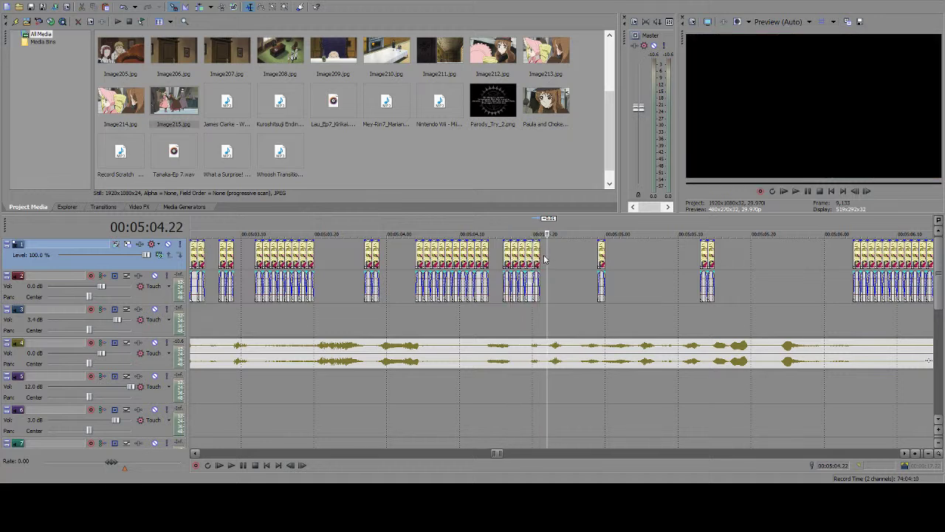
key("ctrl+v")
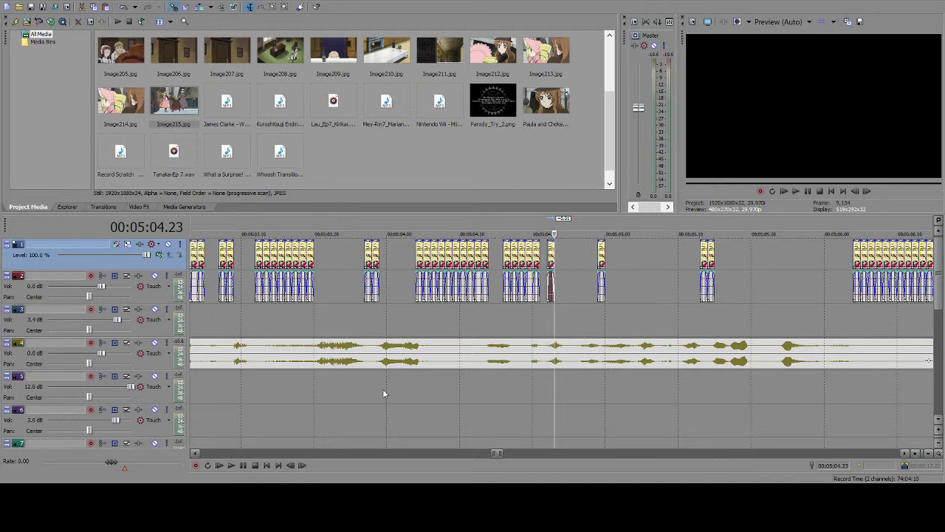
- Paste two one-frame clips at 00:05:04.24 and extend the single clip at 00:05:04.29 by one clip at each end
left_click(245, 467)
left_click(565, 263)
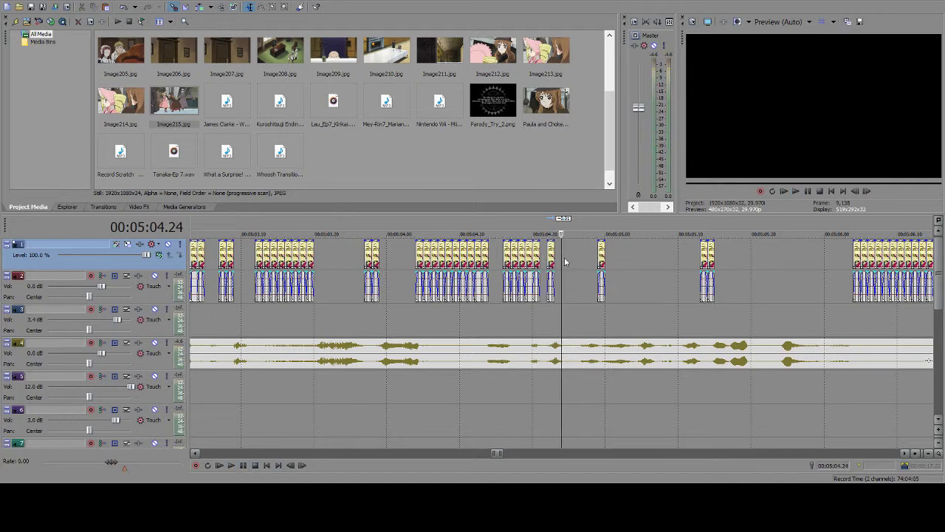
key("ctrl+v")
key("ctrl+v")
key("ctrl+v")
key("ctrl+v")
key("ctrl+v")
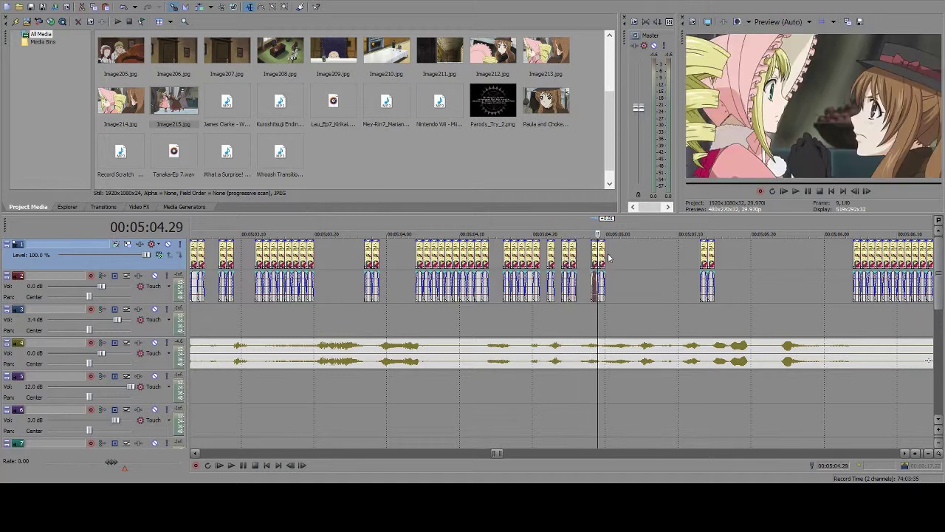
key("ctrl+v")
key("ctrl+v")
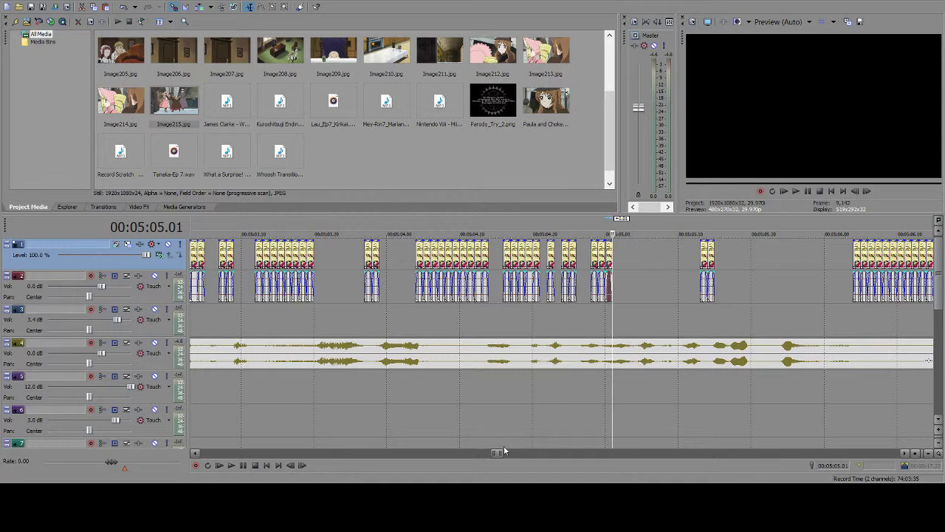
- Play the following dialogue and paste a single one-frame clip at 00:05:05.03
left_click(244, 464)
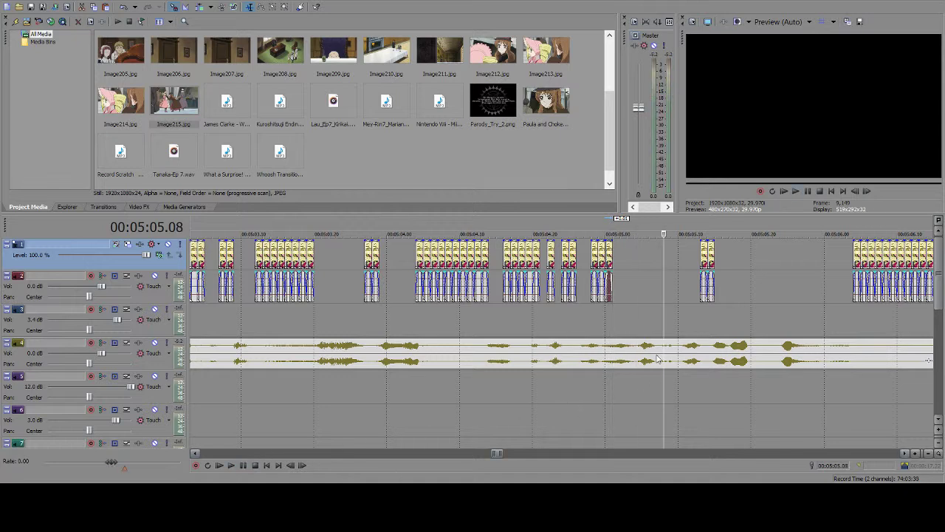
left_click(631, 256)
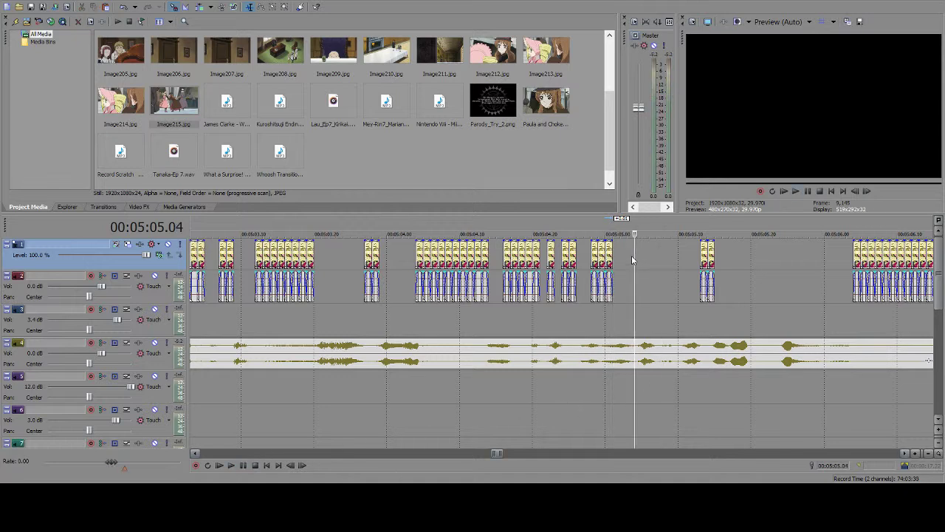
left_click(629, 262)
key("ctrl+v")
left_click(244, 465)
left_click(245, 466)
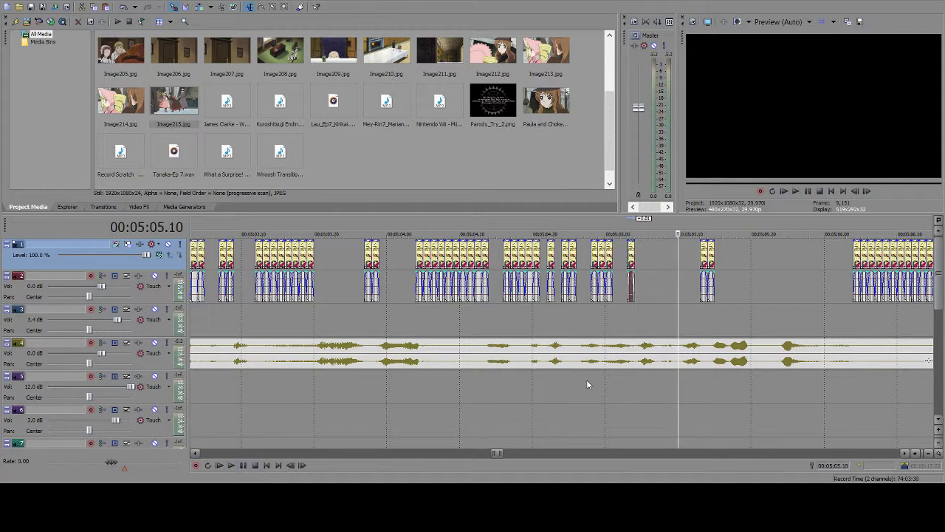
- Paste three one-frame clips from 00:05:05.07 and extend the pair at 00:05:05.13 by one clip at each end
left_click(664, 263)
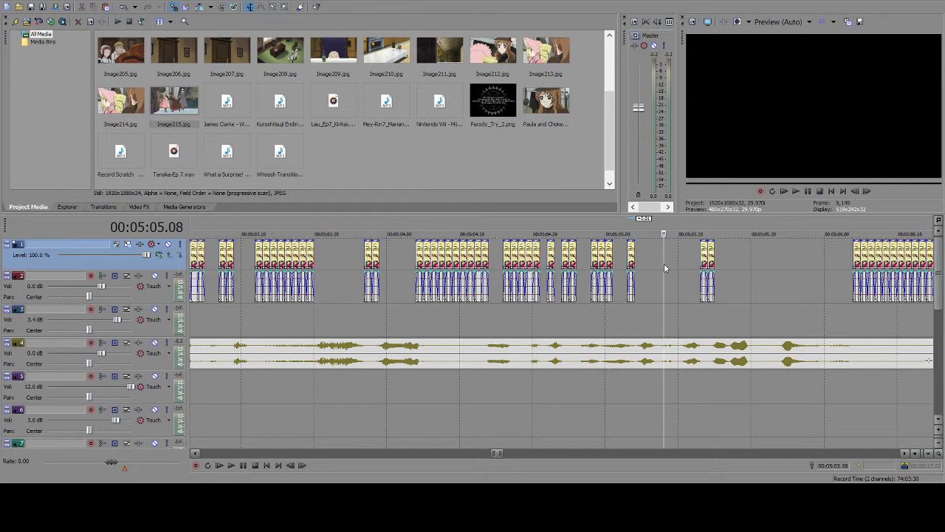
key("ctrl+v")
key("ctrl+v")
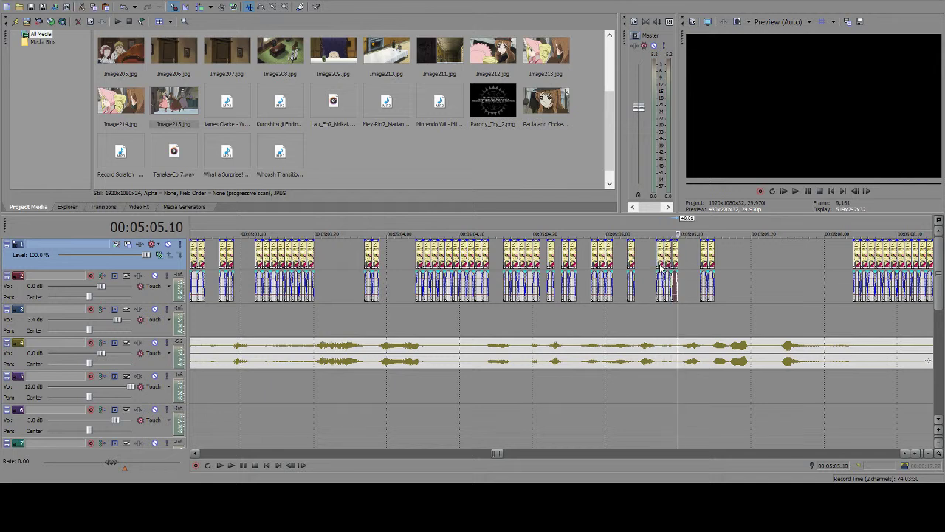
left_click(700, 264)
key("ctrl+v")
key("ctrl+v")
key("ctrl+v")
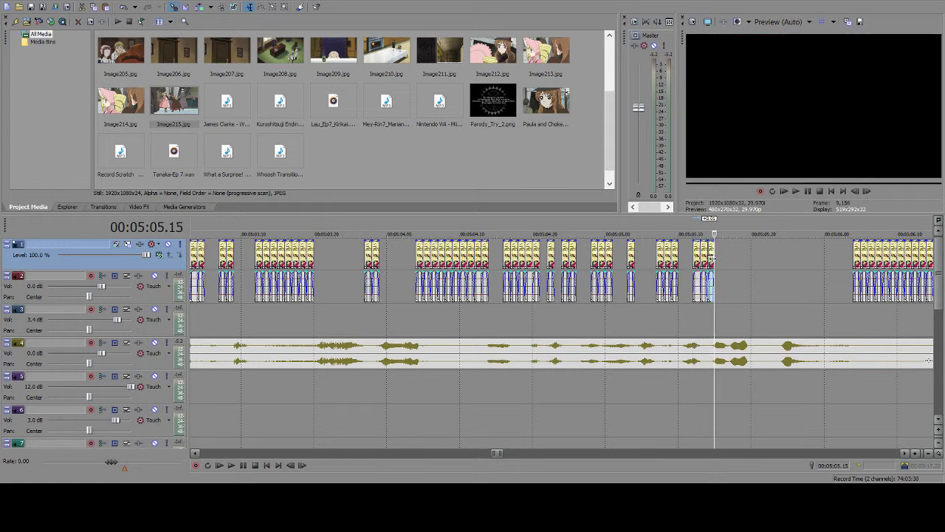
- Play the next bit of dialogue and paste a single one-frame clip at 00:05:05.17
key("space")
left_click(245, 465)
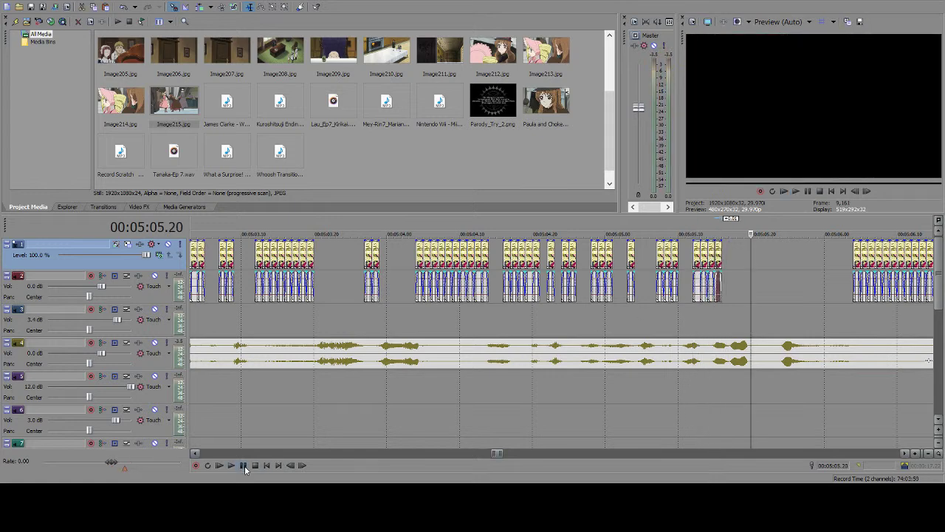
key("Left")
key("Left")
key("Left")
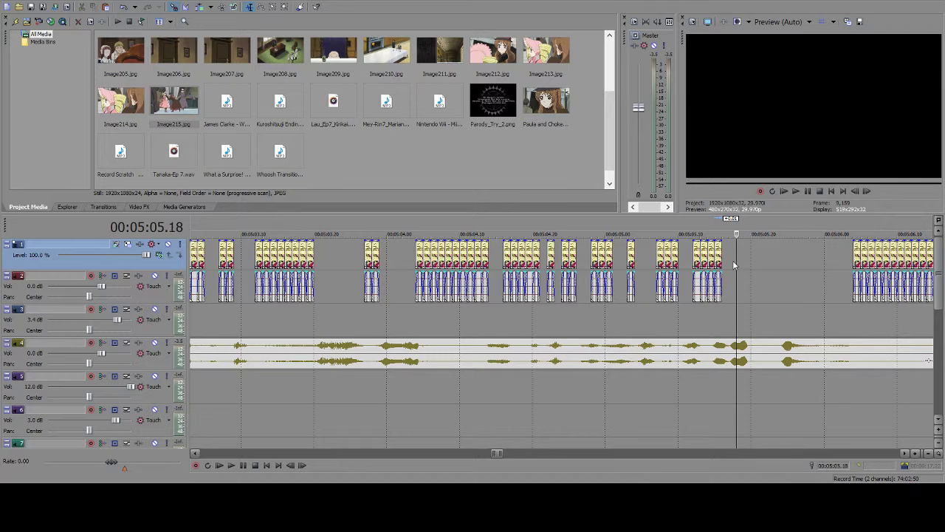
key("ctrl+v")
- Paste four consecutive one-frame clips from 00:05:05.20 to 00:05:05.24
key("Right")
key("Right")
key("ctrl+v")
key("ctrl+v")
key("ctrl+v")
key("ctrl+v")
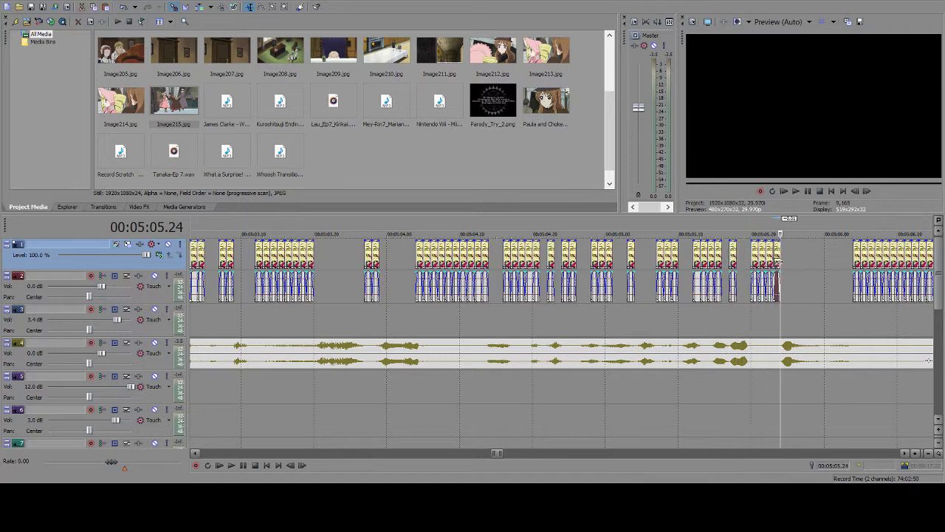
- Fill the span from 00:05:05.27 up to the existing run at 00:05:06.04 with seven consecutive one-frame clips
left_click(813, 269)
left_click(803, 273)
key("ctrl+v")
key("ctrl+v")
key("ctrl+v")
key("ctrl+v")
key("ctrl+v")
key("ctrl+v")
key("ctrl+v")
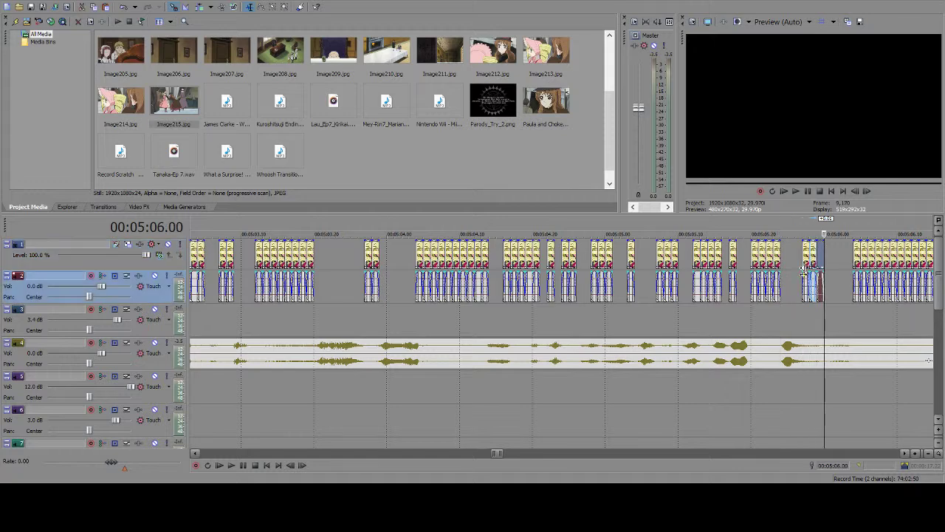
left_click(801, 267)
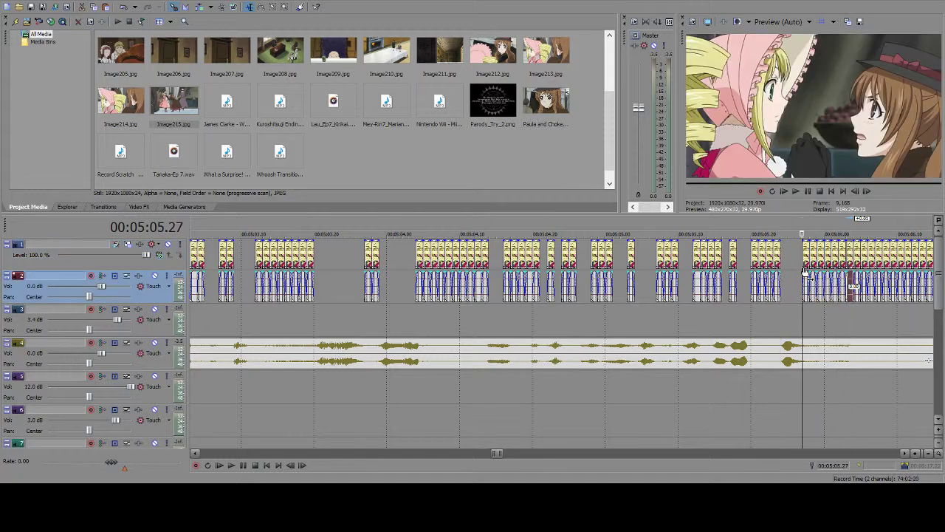
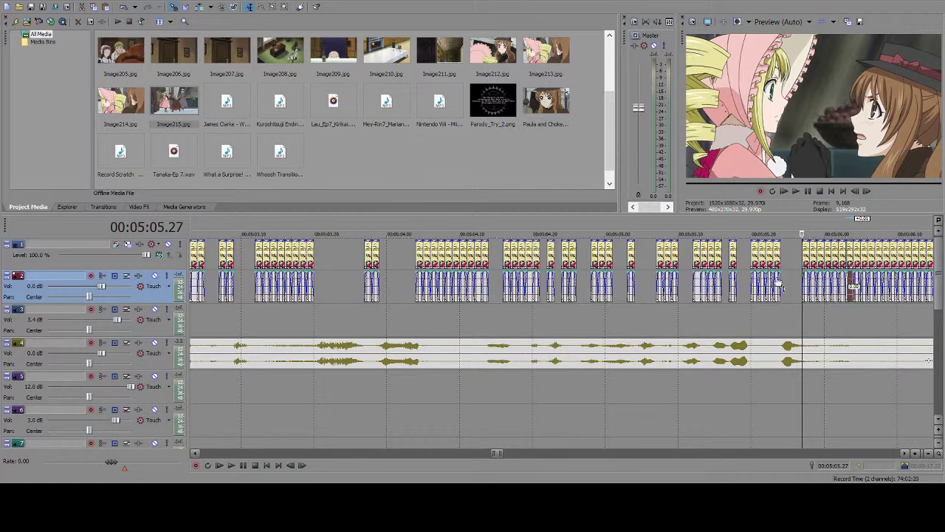
- Copy the spare one-frame clip at 00:10:41.02 and return to the first gap between the lip-sync clips at 00:05:02.14
scroll(781, 274, "down", 12)
scroll(788, 267, "down", 2)
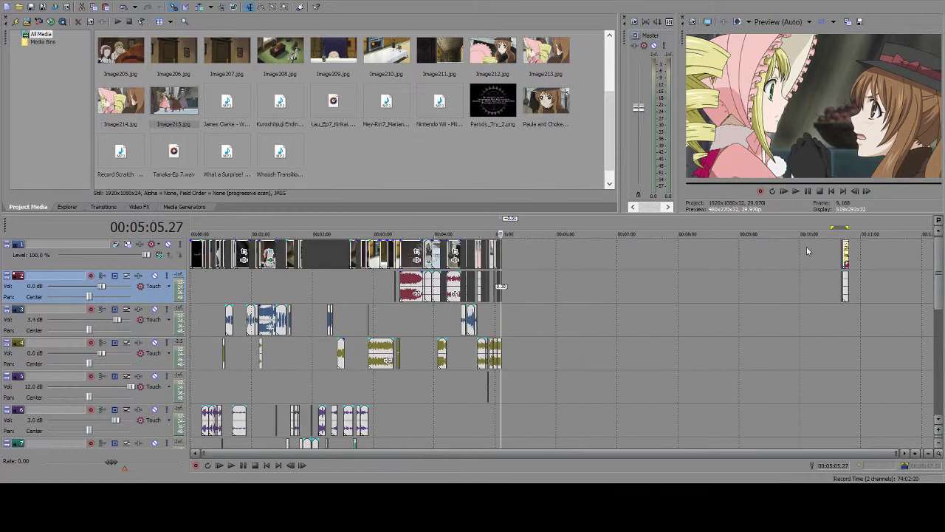
left_click(842, 254)
scroll(842, 258, "up", 8)
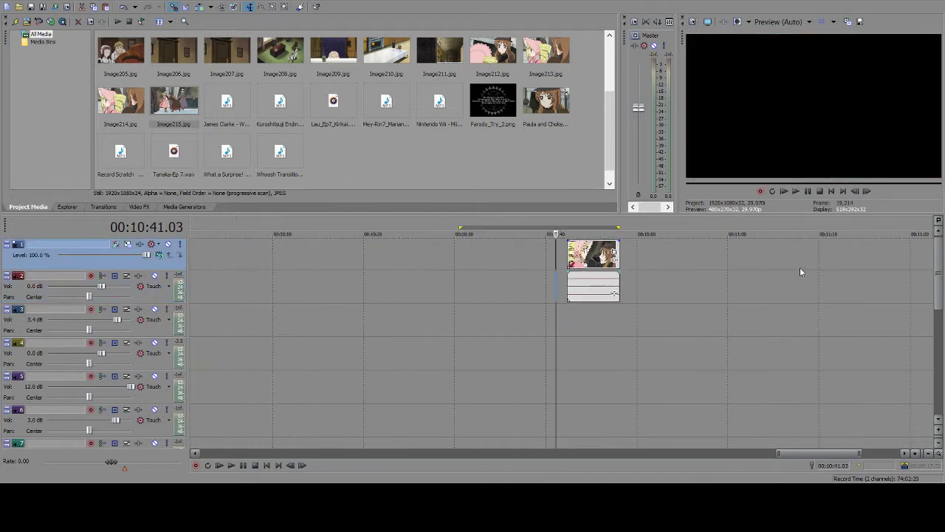
scroll(590, 251, "up", 6)
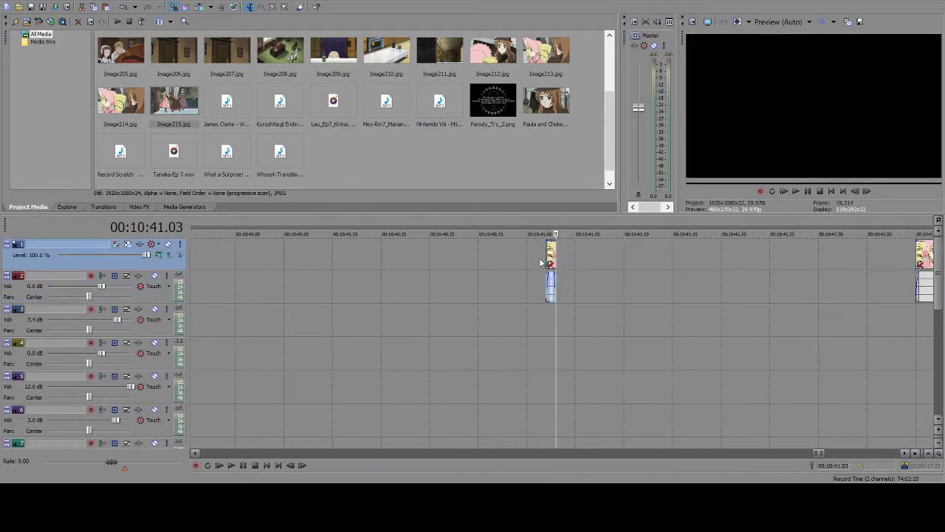
left_click(547, 253)
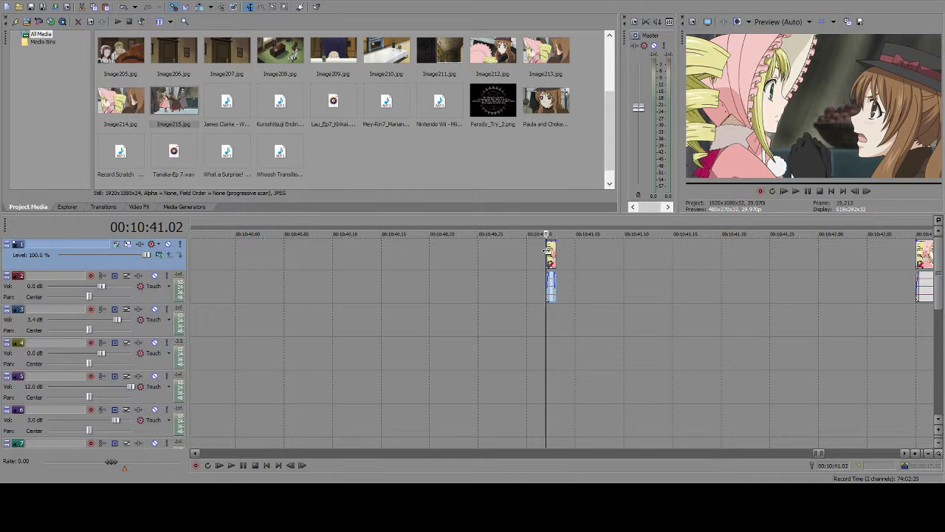
scroll(509, 271, "down", 10)
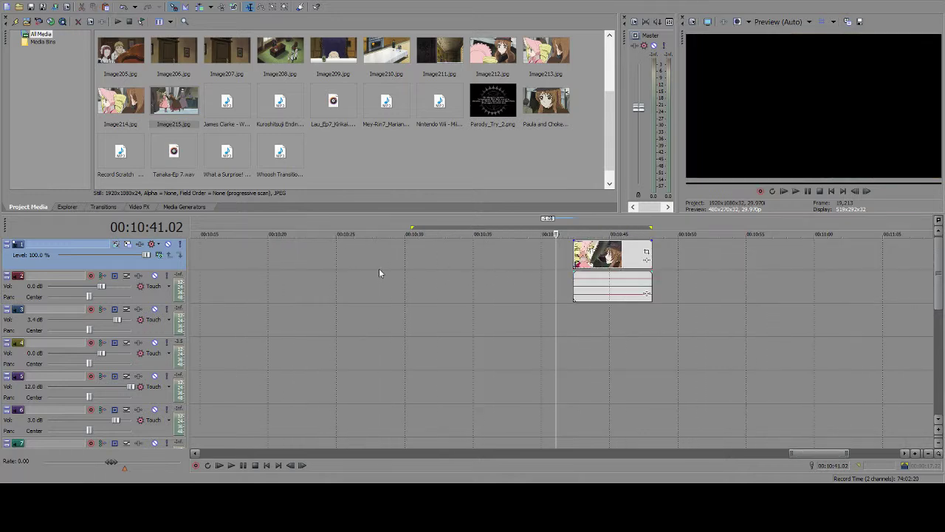
left_click(208, 311)
scroll(464, 266, "up", 8)
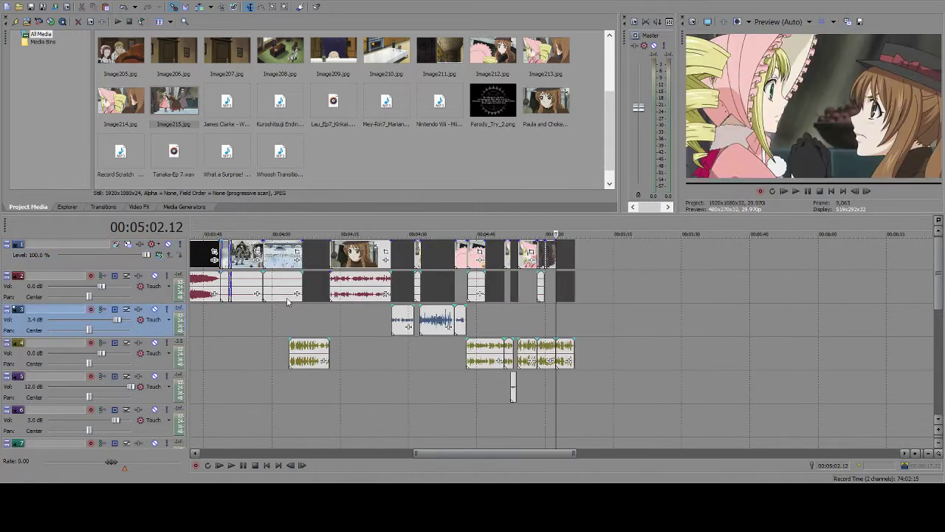
scroll(464, 266, "up", 3)
key("Right")
key("Right")
key("ctrl+v")
key("ctrl+v")
key("ctrl+v")
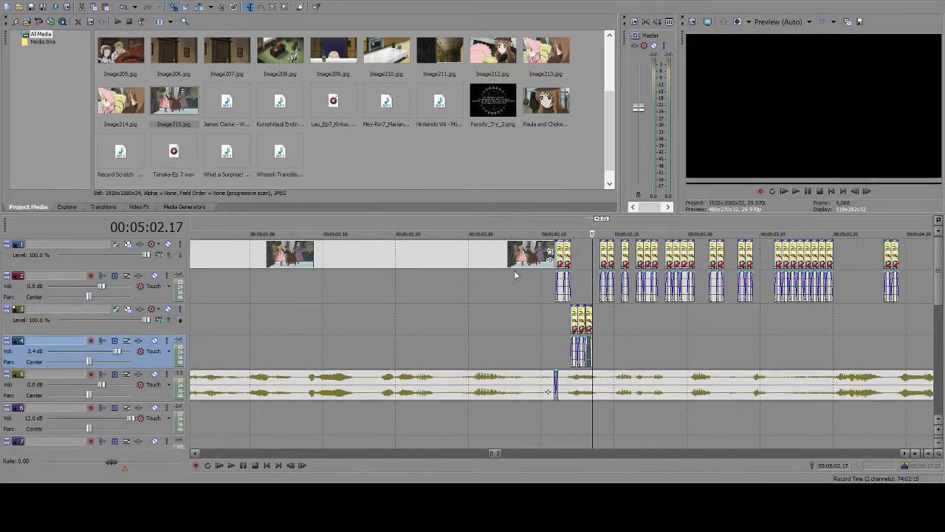
left_click(122, 7)
left_click(122, 7)
left_click(123, 6)
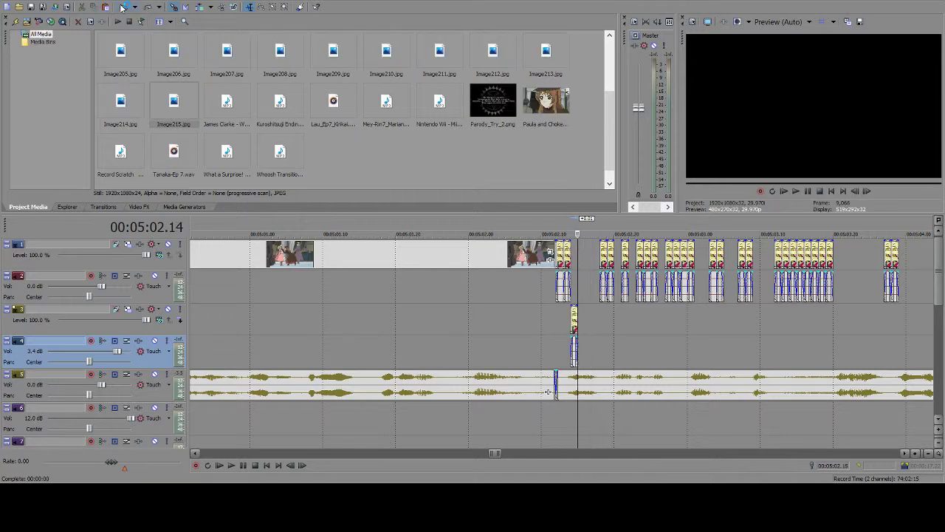
left_click(123, 7)
- Fill the gap on the first video track from 00:05:02.14 to 00:05:02.18 with consecutive copies of the copied clip
left_click(574, 257)
key("ctrl+v")
key("ctrl+v")
key("ctrl+v")
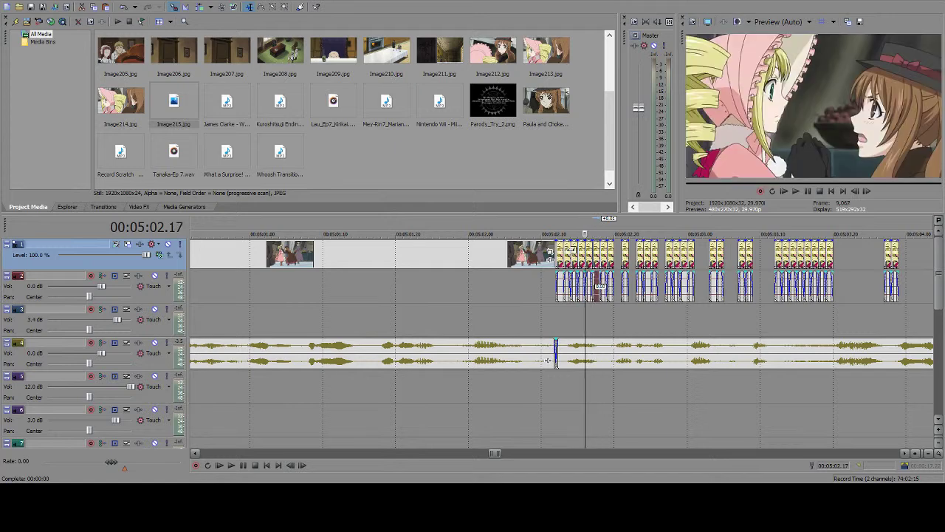
- Fill the one-frame gaps at 00:05:02.20 and 00:05:02.22 with the copied clip
key("ctrl+v")
key("ctrl+v")
key("ctrl+v")
key("ctrl+v")
key("ctrl+v")
key("ctrl+v")
key("ctrl+v")
key("ctrl+v")
key("ctrl+v")
key("ctrl+v")
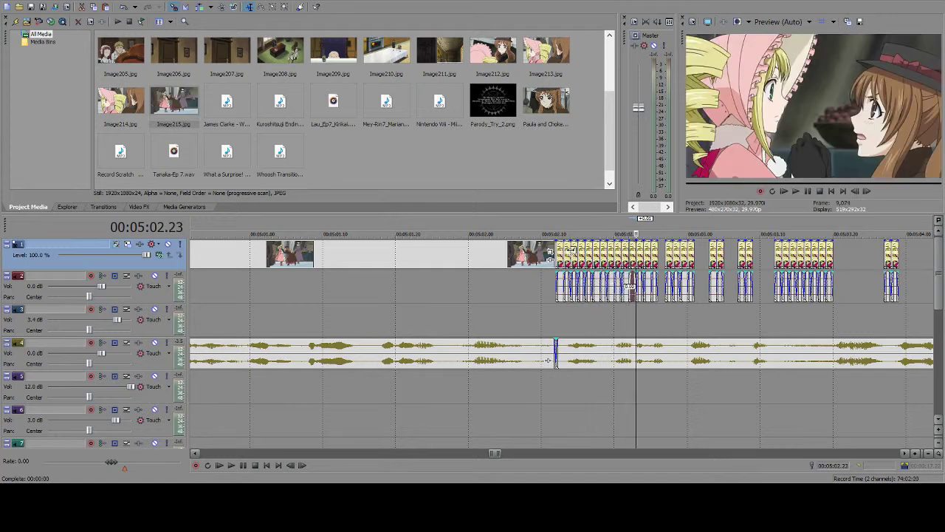
- Fill the gaps at 00:05:02.26 and 00:05:03.01 with the copied clip and undo the extra copy
key("ctrl+v")
key("ctrl+v")
key("ctrl+v")
key("ctrl+v")
key("ctrl+v")
key("ctrl+v")
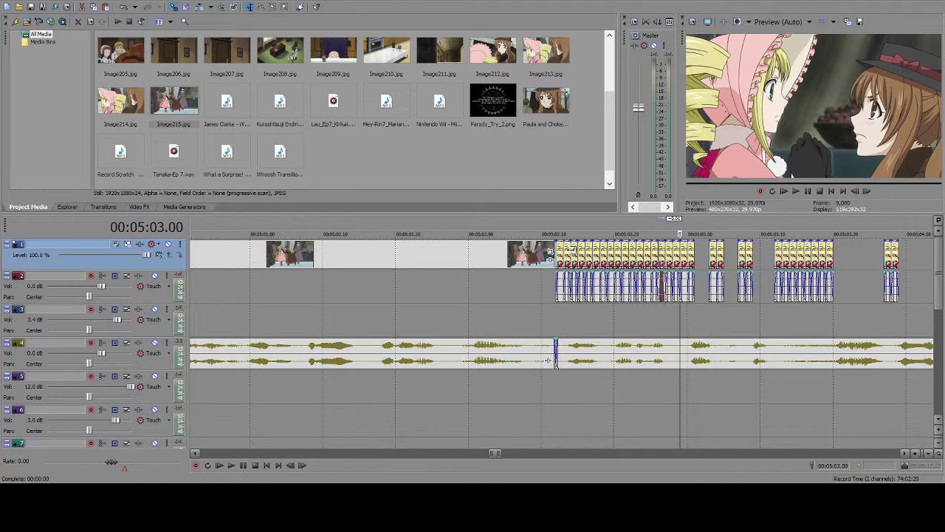
key("ctrl+v")
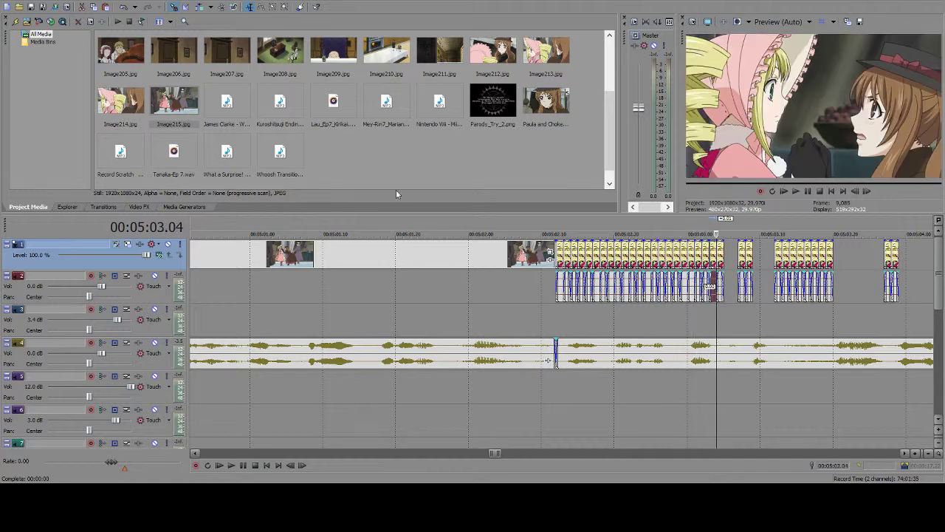
left_click(124, 8)
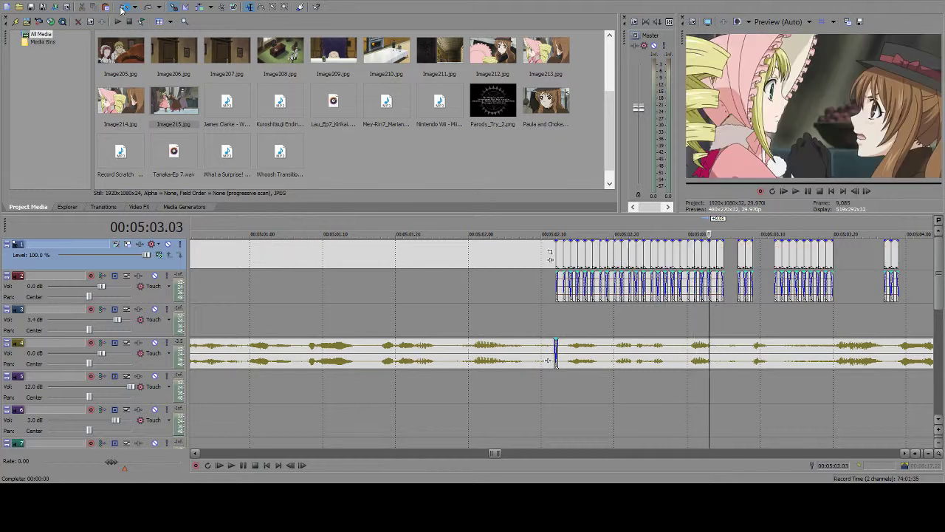
- Fill the two-frame gap at 00:05:03.05 and the three-frame gap at 00:05:03.09 with the copied clip
key("Right")
key("Right")
key("ctrl+v")
key("ctrl+v")
key("ctrl+v")
key("ctrl+v")
key("ctrl+v")
key("ctrl+v")
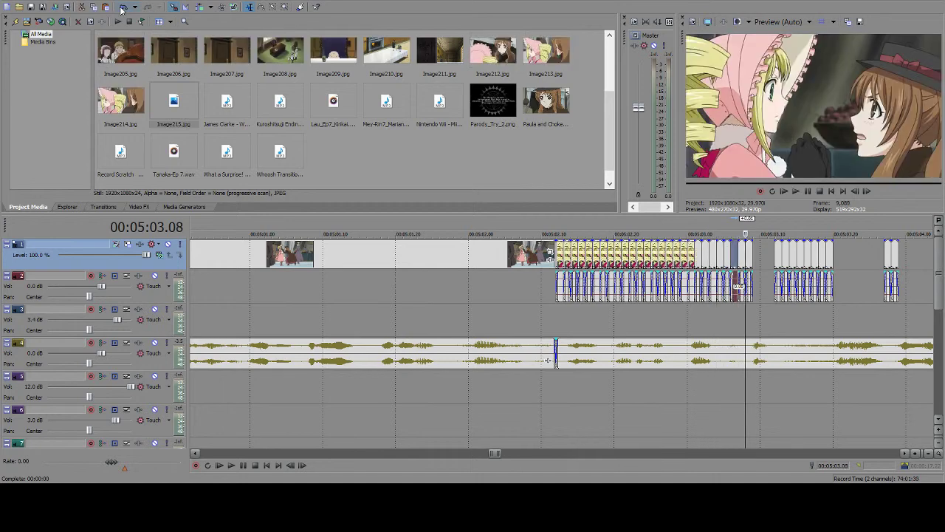
key("space")
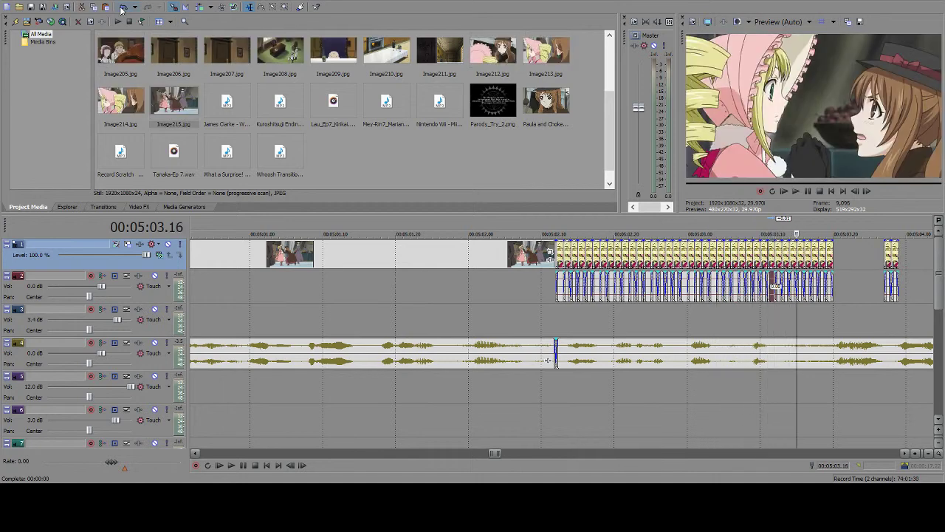
- Fill the gap from 00:05:03.20 to 00:05:03.27 with consecutive copies of the one-frame clip
key("ctrl+v")
key("ctrl+v")
key("ctrl+v")
key("ctrl+v")
key("ctrl+v")
key("ctrl+v")
key("ctrl+v")
key("ctrl+v")
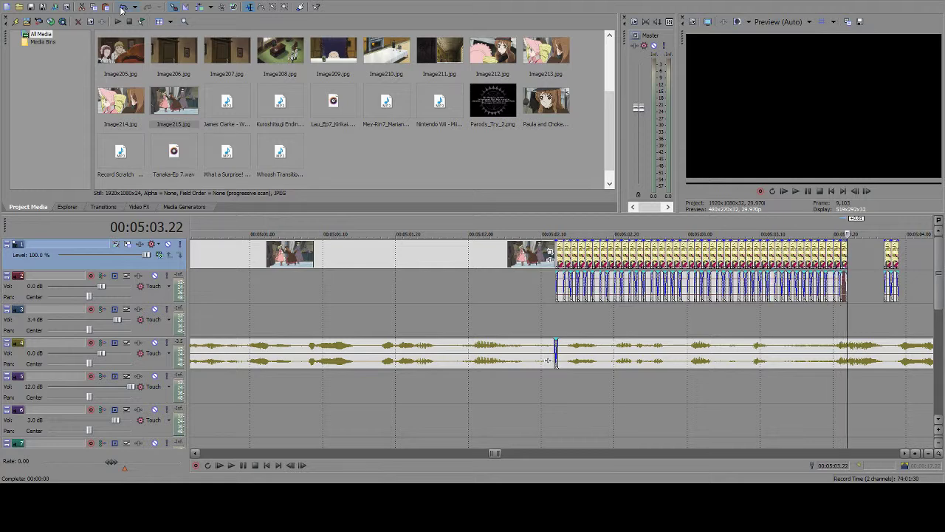
key("ctrl+v")
key("ctrl+v")
key("ctrl+v")
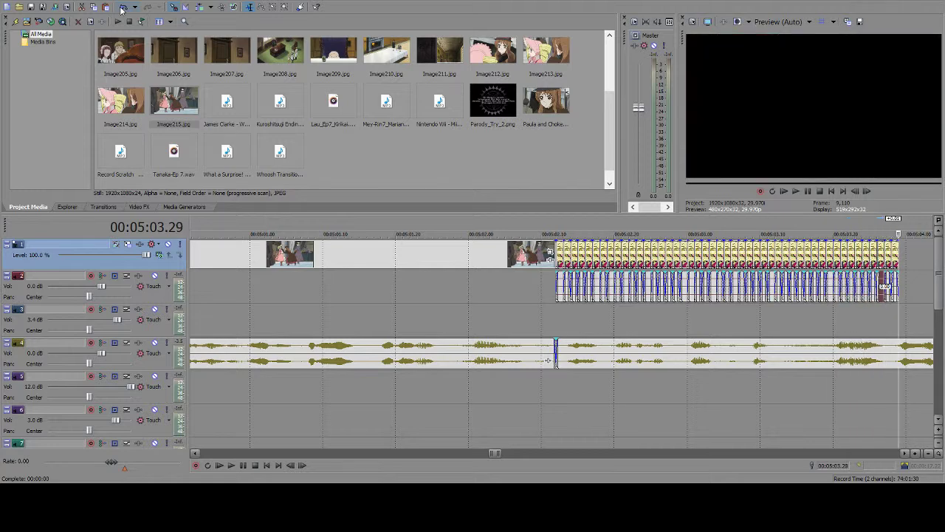
- Fill the gap from 00:05:03.29 to 00:05:04.04 with consecutive copies of the one-frame clip
key("ctrl+v")
key("ctrl+v")
key("ctrl+v")
key("ctrl+v")
key("ctrl+v")
key("ctrl+v")
key("ctrl+v")
key("ctrl+v")
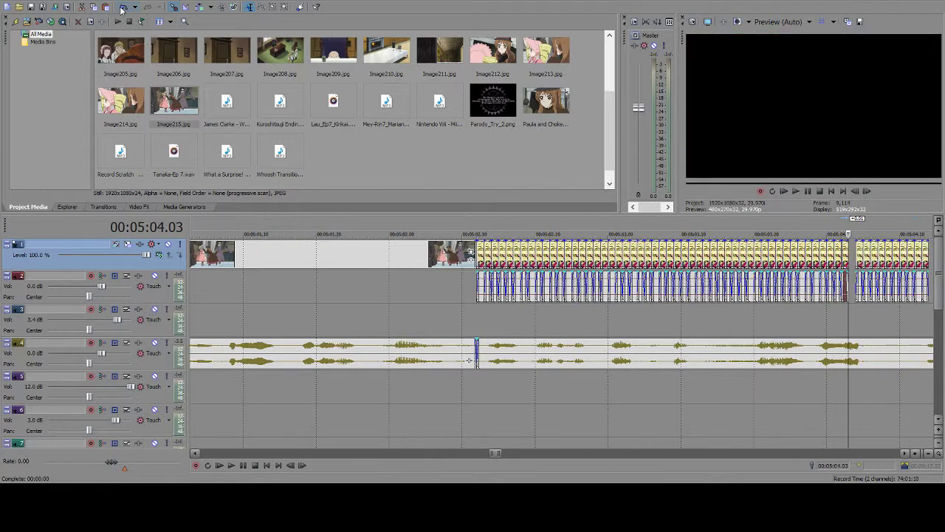
key("ctrl+v")
- Fill the gaps from 00:05:04.03 to 00:05:04.13 with consecutive copies of the one-frame clip
key("ctrl+v")
key("ctrl+v")
key("ctrl+v")
key("ctrl+v")
key("ctrl+v")
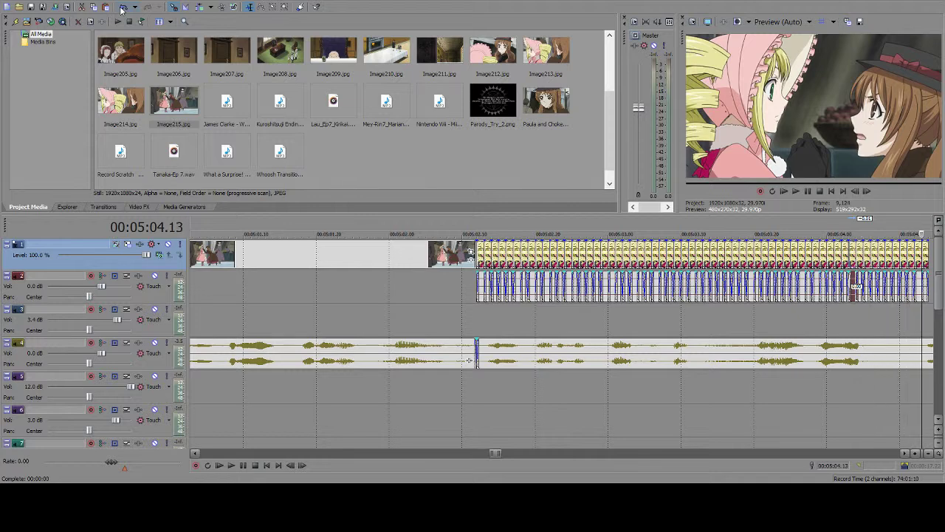
- Fill the remaining gaps between 00:05:04.13 and 00:05:05.25 with copies of the one-frame clip
key("ctrl+v")
key("ctrl+v")
key("ctrl+v")
key("ctrl+v")
key("ctrl+v")
key("ctrl+v")
key("ctrl+v")
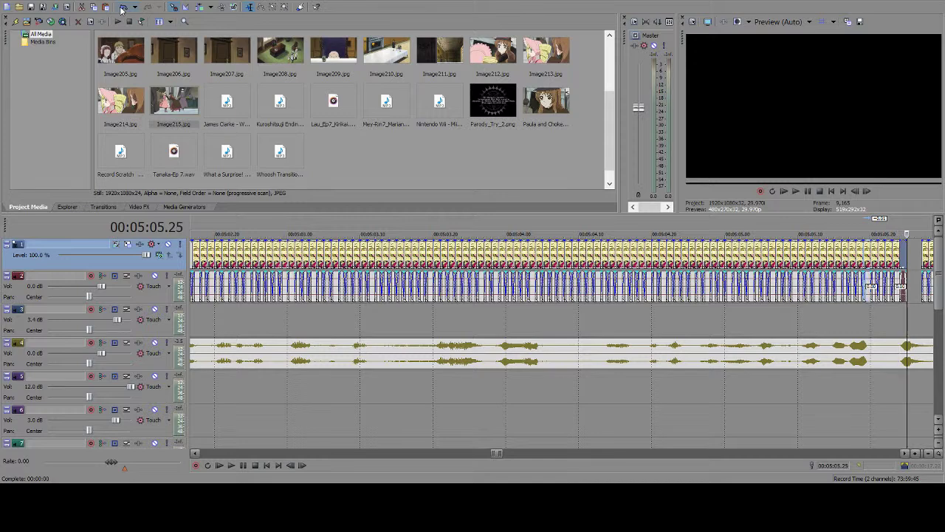
- Play back the lip-synced dialogue from 00:05:02.00 to check the mouth movement and save the project
key("Right")
key("Right")
key("Right")
key("Right")
key("Right")
key("Right")
key("Right")
key("Right")
key("Right")
key("Right")
key("Right")
key("Right")
key("Right")
key("Right")
key("Right")
key("Right")
key("Right")
key("Right")
key("Left")
key("Left")
key("Left")
key("Left")
key("Left")
key("Left")
key("Left")
key("Left")
key("Left")
key("Left")
key("Left")
key("Left")
key("Left")
key("Left")
key("Left")
key("Left")
key("Left")
key("Left")
key("Left")
key("Left")
key("Left")
key("Left")
key("Left")
key("Left")
key("Left")
key("Left")
key("Left")
key("Left")
key("Left")
key("Left")
key("Left")
key("Left")
key("Left")
key("Left")
key("Left")
key("Left")
key("Left")
key("Left")
key("Left")
key("Left")
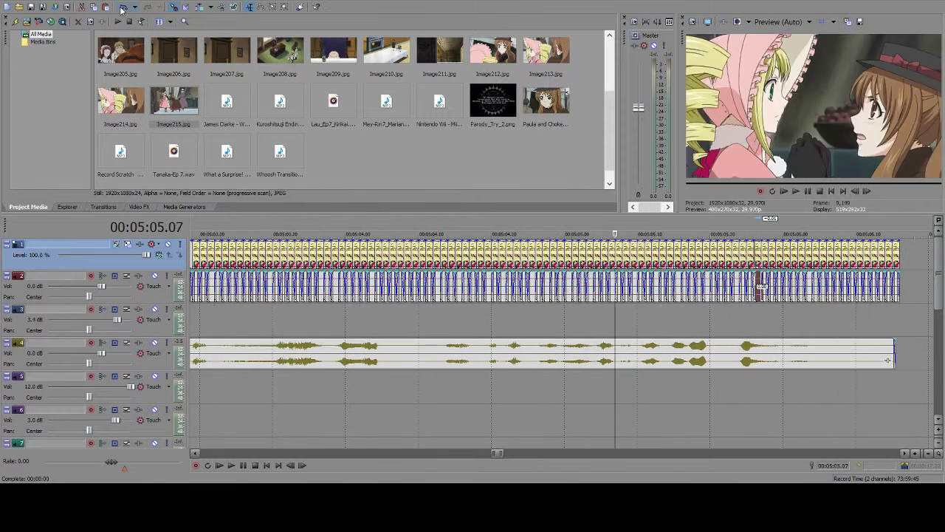
key("Left")
key("Left")
key("Left")
key("Left")
key("Left")
key("Left")
key("Left")
key("Left")
key("Left")
key("Left")
key("Left")
key("Left")
key("Left")
key("Left")
key("Left")
key("Left")
key("Left")
key("Left")
key("Left")
key("Left")
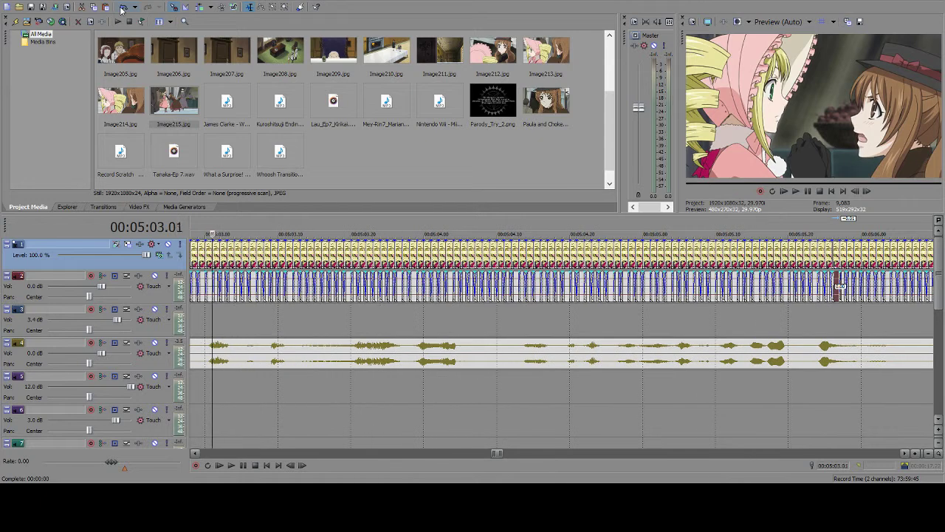
key("space")
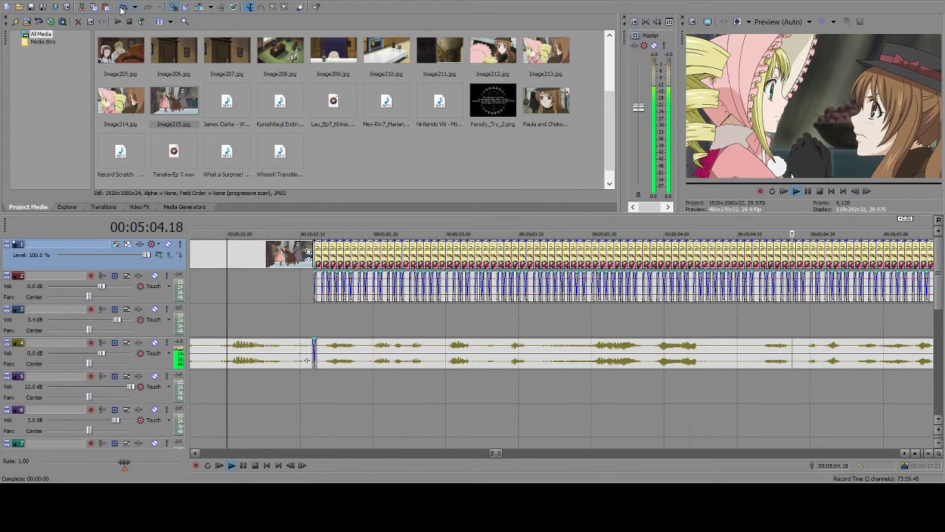
key("space")
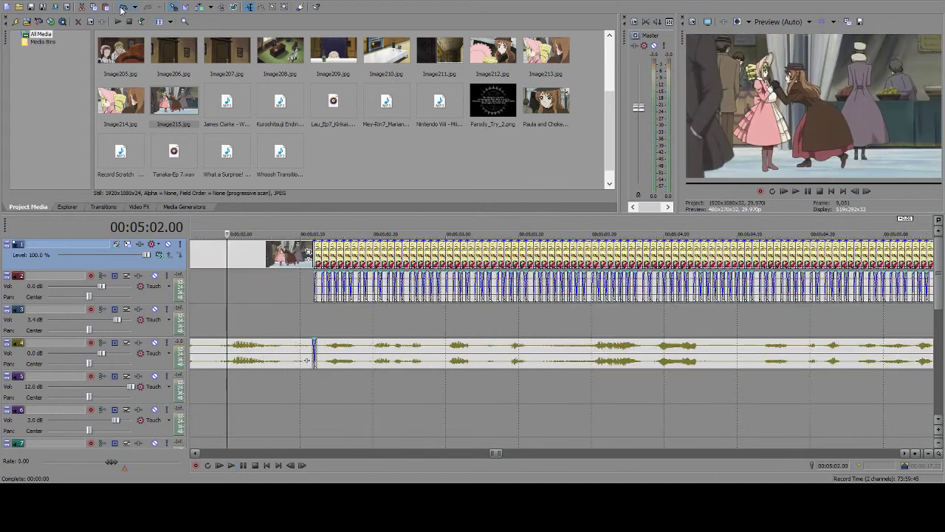
left_click(30, 7)
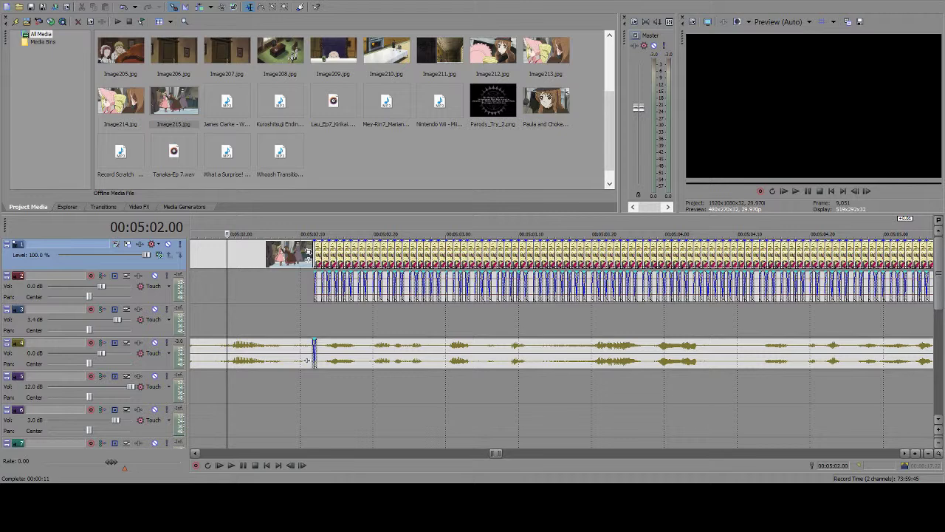
- Review the edited sequence from 00:03:47.22 through the end of the lip-synced shot
left_click(227, 294)
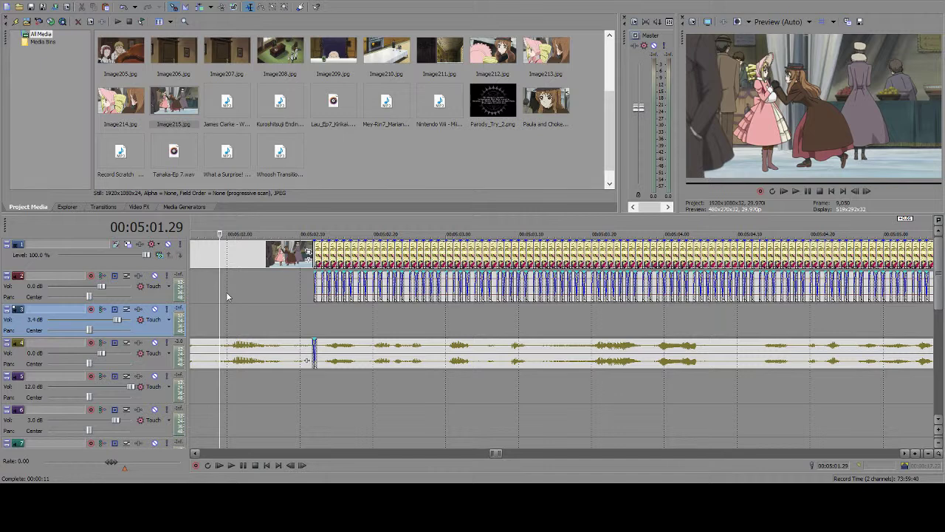
left_click_drag(220, 292, 709, 340)
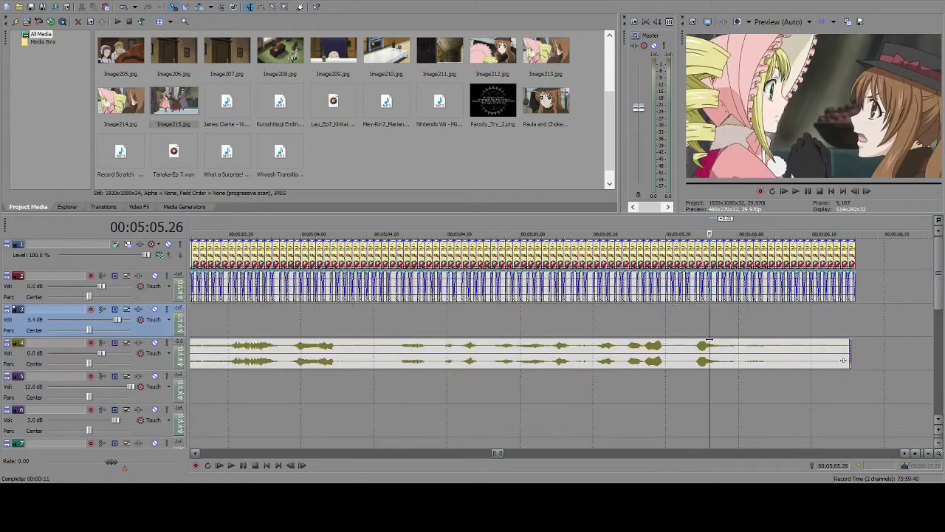
scroll(684, 312, "down", 5)
left_click(395, 304)
left_click(354, 305)
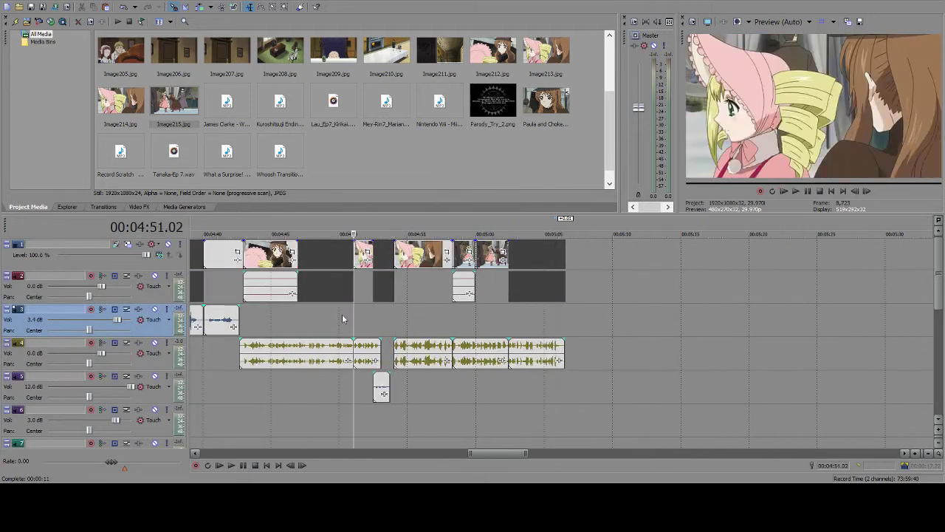
scroll(330, 321, "down", 2)
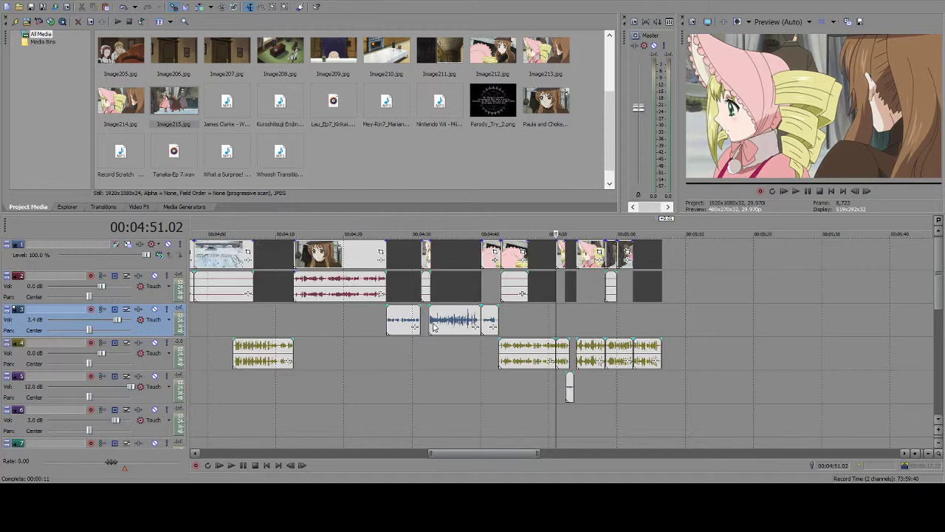
left_click(250, 329)
left_click(233, 325)
scroll(257, 316, "down", 2)
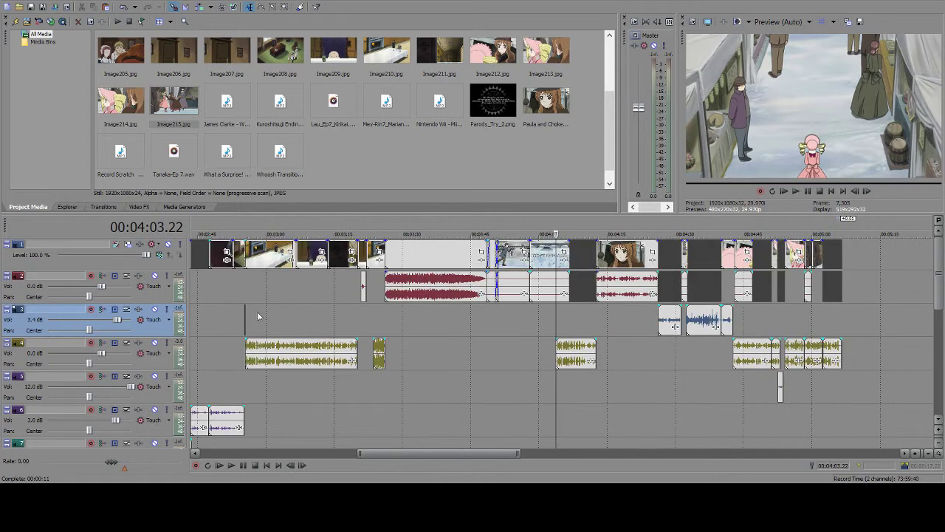
left_click(521, 317)
left_click(484, 336)
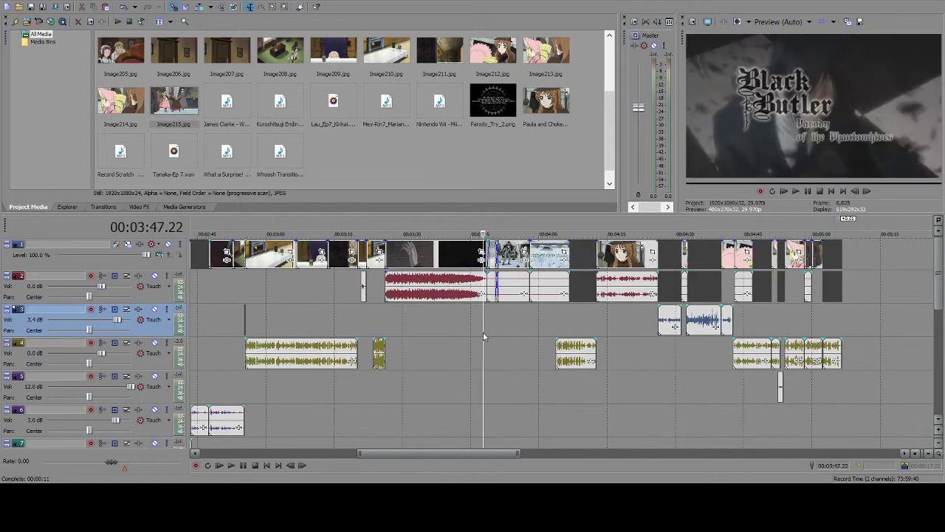
left_click(244, 465)
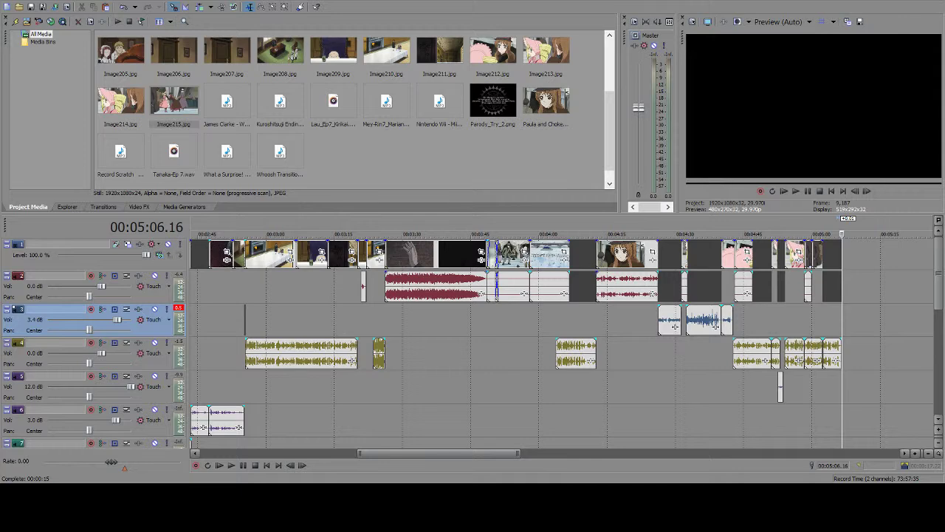
- Extend the end of the leftover episode clip near 00:10:48.04 to bring back the rest of the source footage
scroll(582, 302, "up", 10)
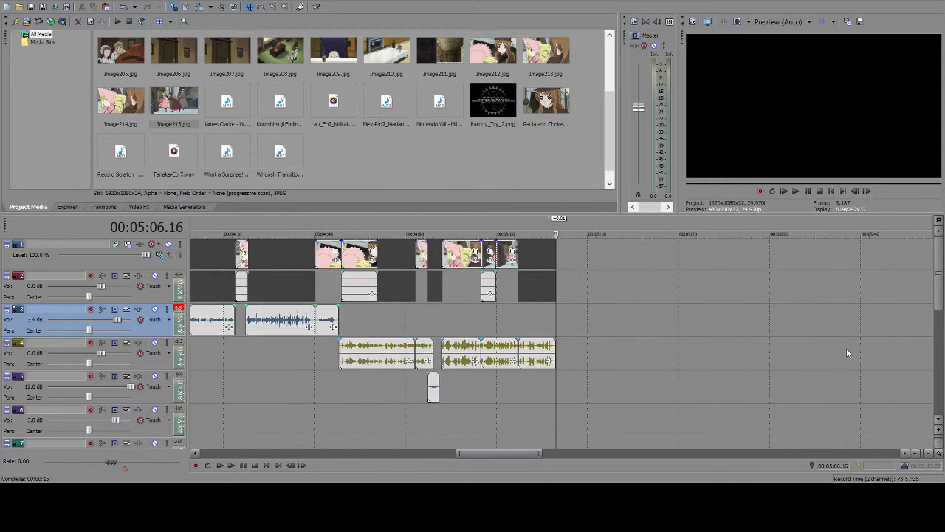
scroll(582, 297, "down", 10)
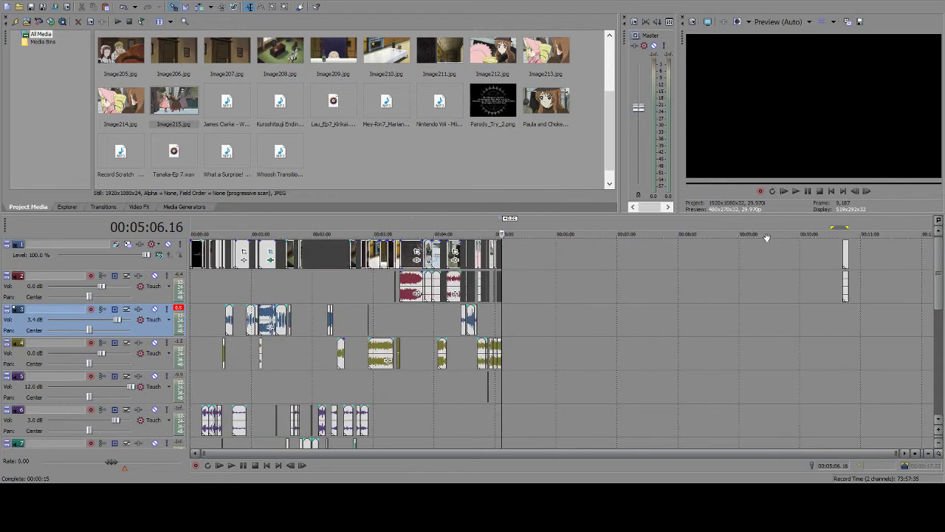
left_click(846, 248)
scroll(846, 249, "up", 8)
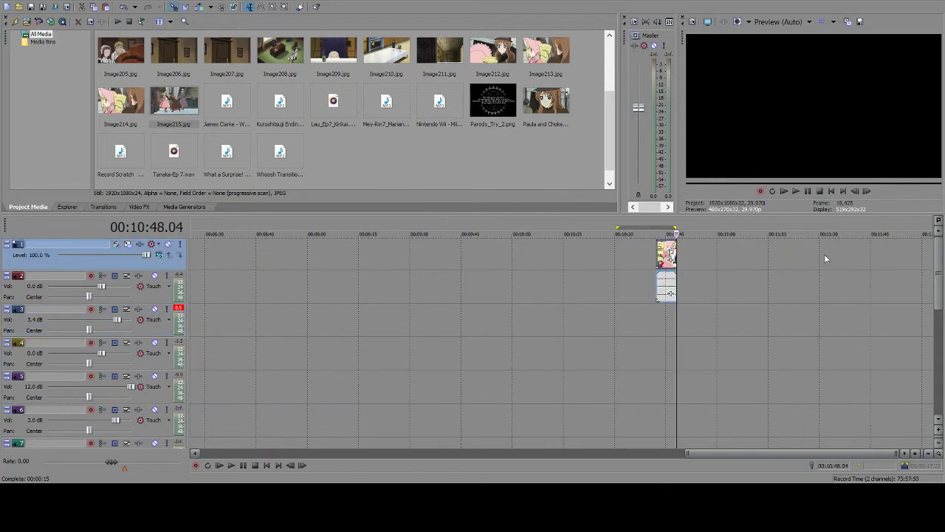
left_click_drag(550, 294, 784, 293)
left_click_drag(787, 252, 892, 255)
left_click_drag(890, 293, 841, 293)
scroll(621, 264, "down", 4)
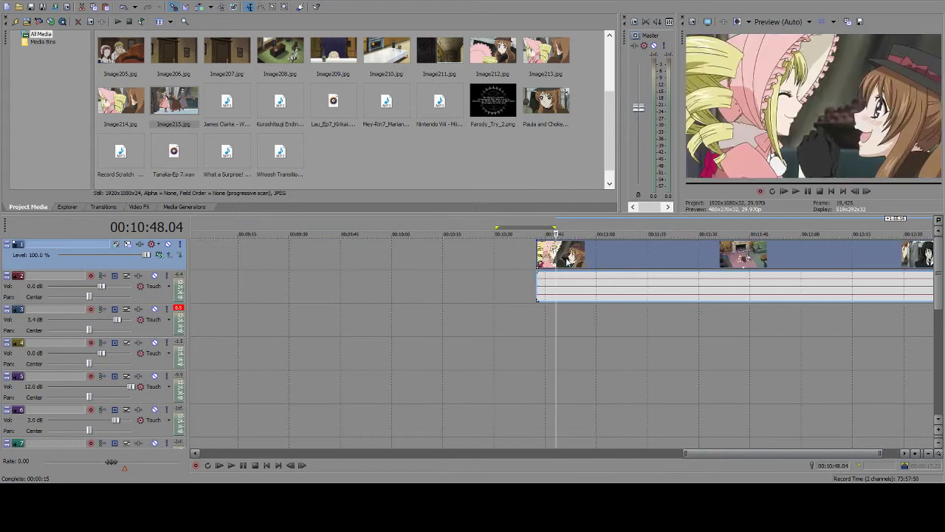
- Trim the start of the leftover episode clip so that it begins at 00:11:01.23
left_click_drag(537, 255, 606, 267)
scroll(609, 264, "up", 4)
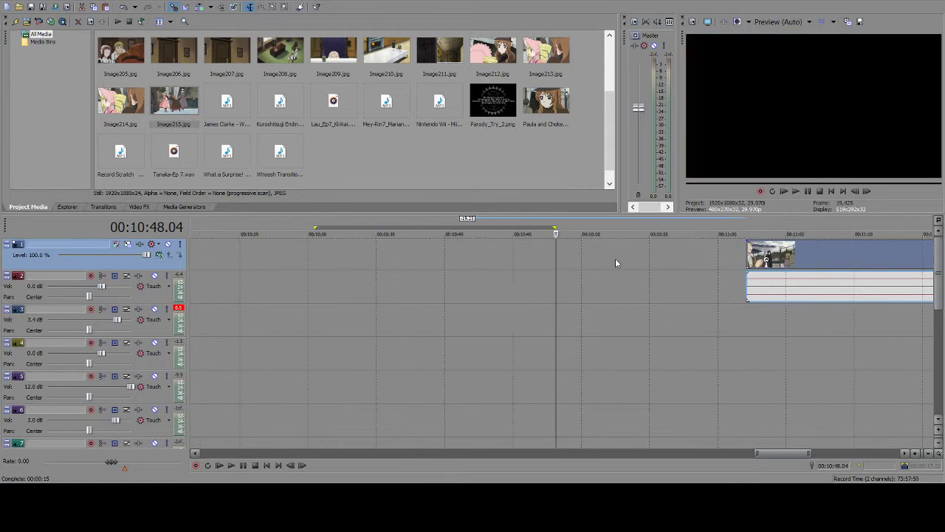
left_click(747, 254)
mouse_move(746, 255)
left_mouse_down()
mouse_move(723, 254)
mouse_move(742, 255)
left_mouse_up()
left_click(743, 255)
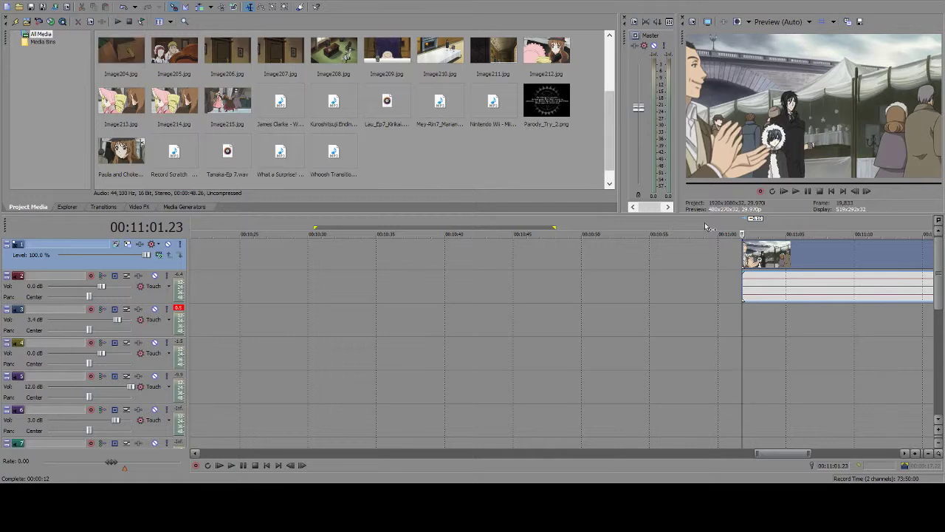
- Add the BB Parody 7_Sales audio file to track 4 at the end of the edited sequence, 00:05:06.16
left_click_drag(784, 453, 490, 443)
left_click(447, 322)
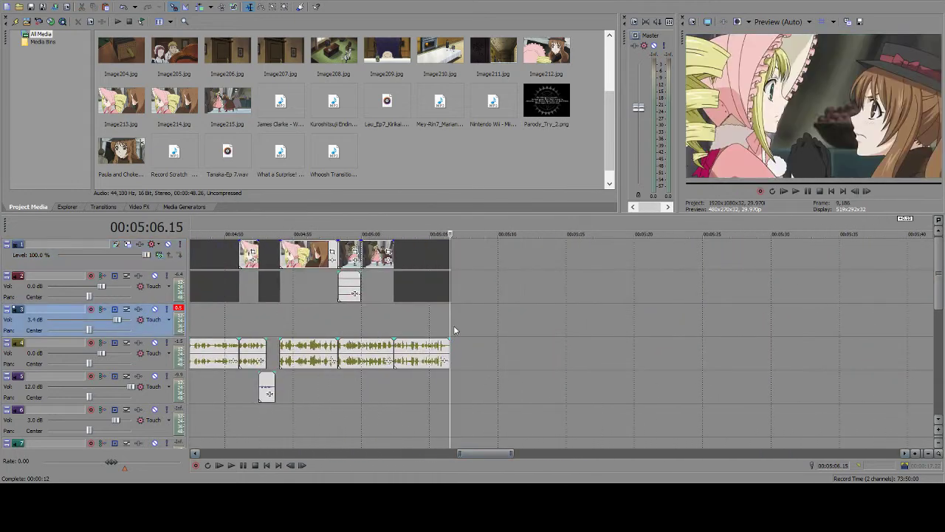
scroll(484, 323, "up", 5)
scroll(577, 323, "up", 6)
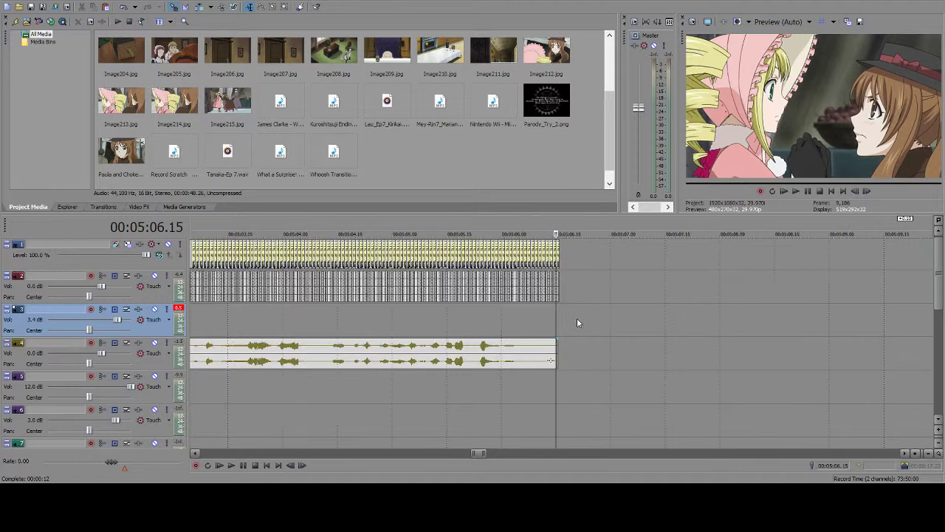
left_click(571, 323)
left_click(566, 322)
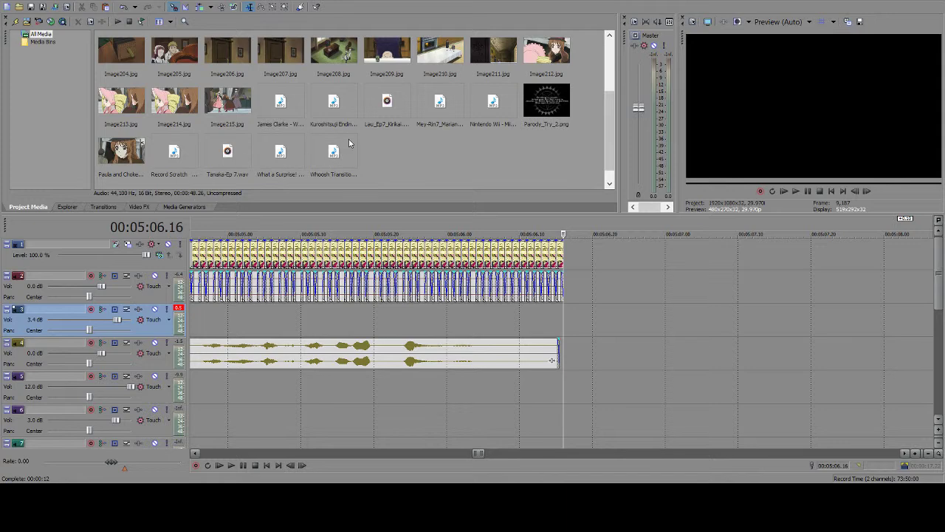
scroll(394, 140, "up", 2)
scroll(396, 145, "up", 1)
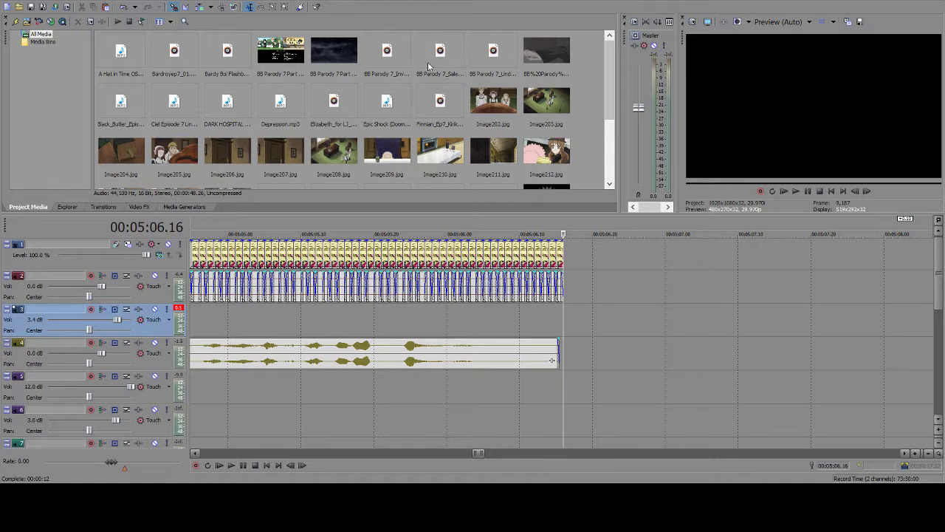
left_click_drag(450, 63, 576, 358)
left_click(599, 355)
- Trim the start of the new track 4 audio to about 00:05:09 and move the clip back to 00:05:06.16
scroll(595, 355, "up", 2)
scroll(595, 355, "down", 6)
left_click_drag(556, 359, 652, 358)
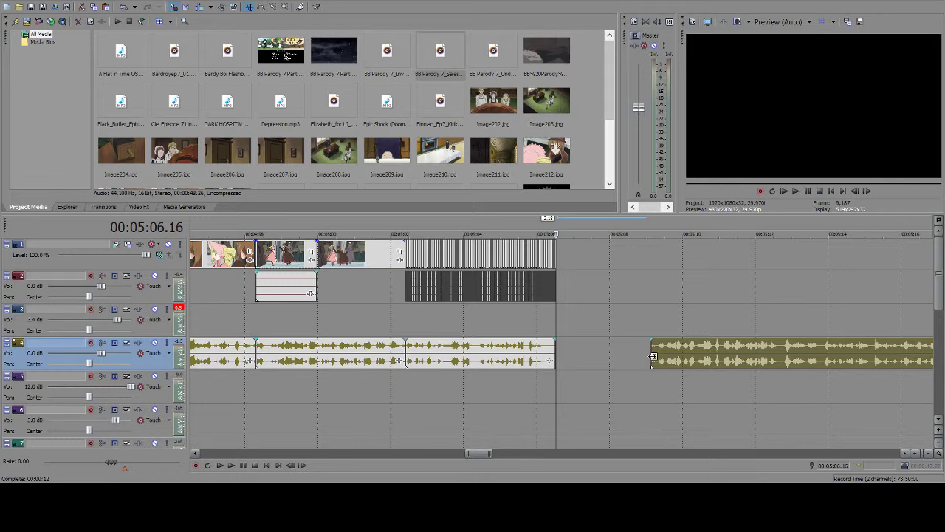
scroll(682, 358, "down", 1)
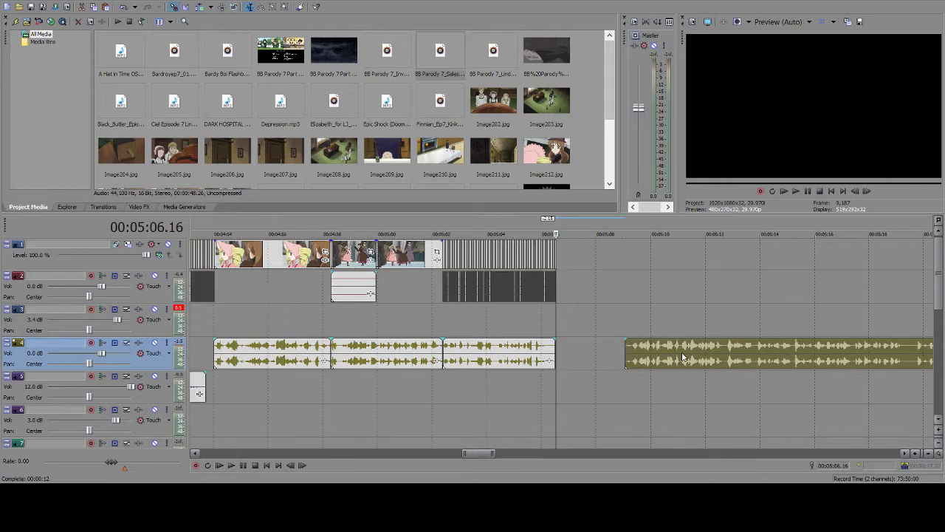
scroll(683, 357, "down", 2)
mouse_move(590, 358)
left_mouse_down()
mouse_move(790, 356)
mouse_move(578, 351)
left_mouse_up()
scroll(571, 362, "up", 2)
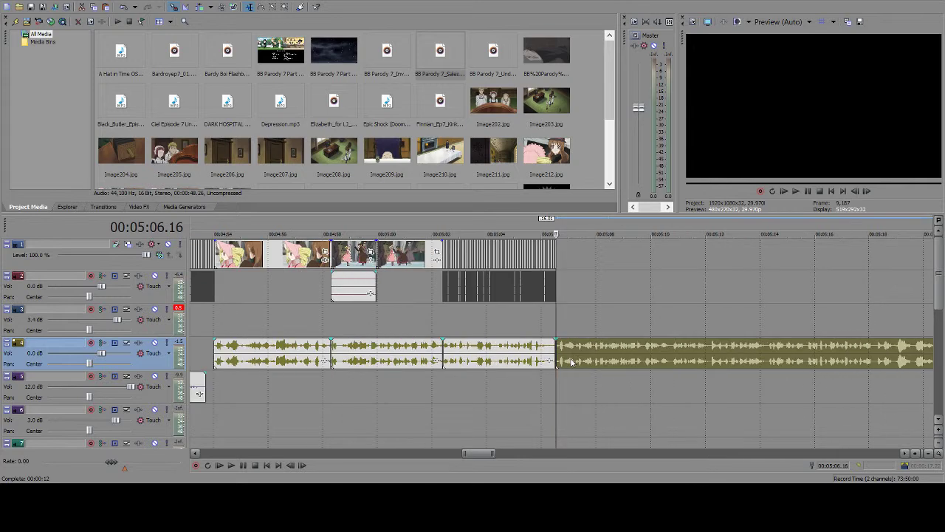
- Play the new audio, split it at 00:05:27.21 and delete the part after the split
scroll(571, 361, "up", 3)
left_click(244, 465)
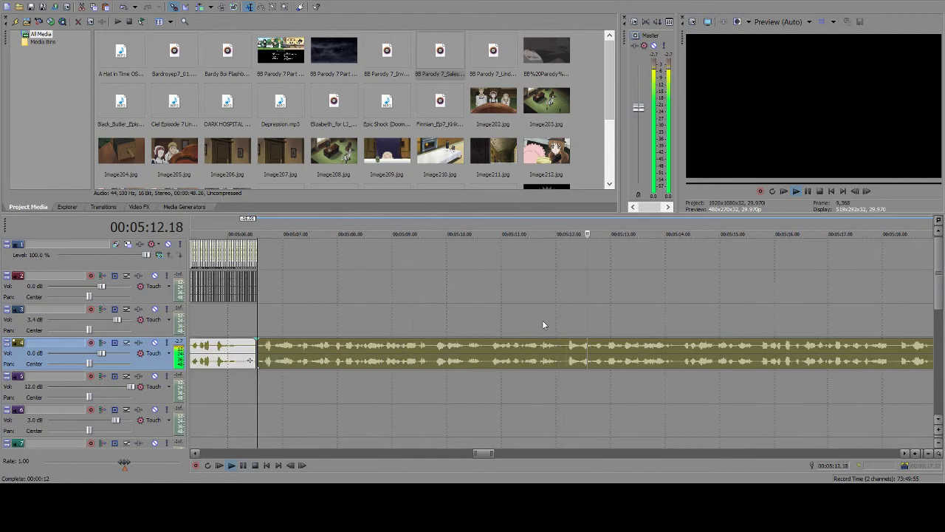
scroll(542, 319, "down", 5)
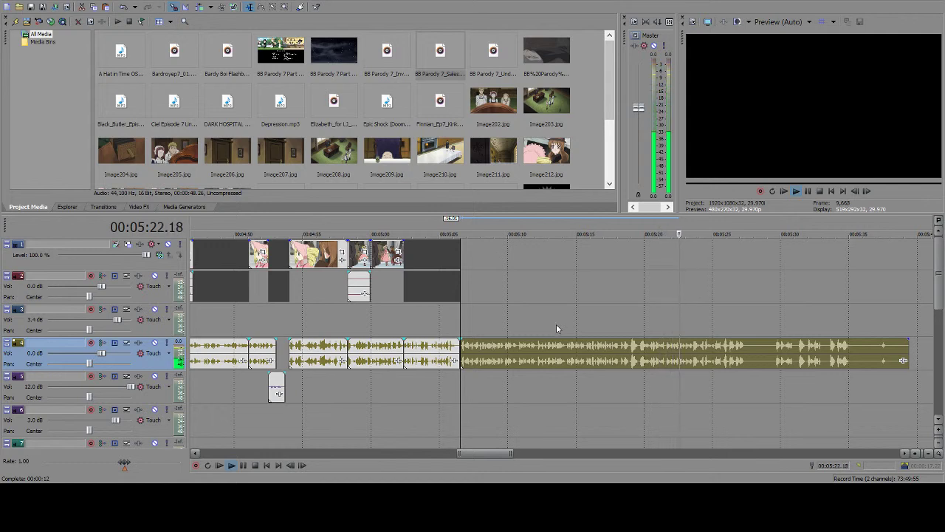
left_click(242, 465)
key("s")
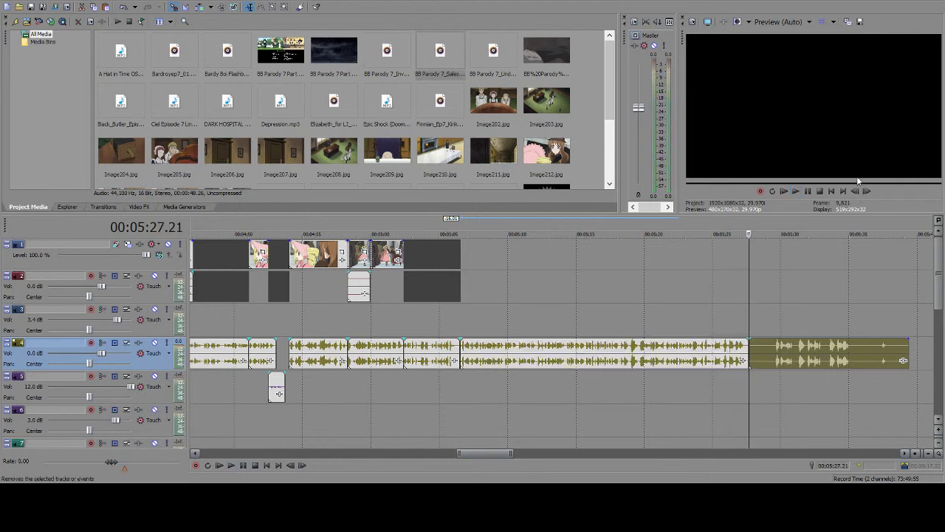
key("Delete")
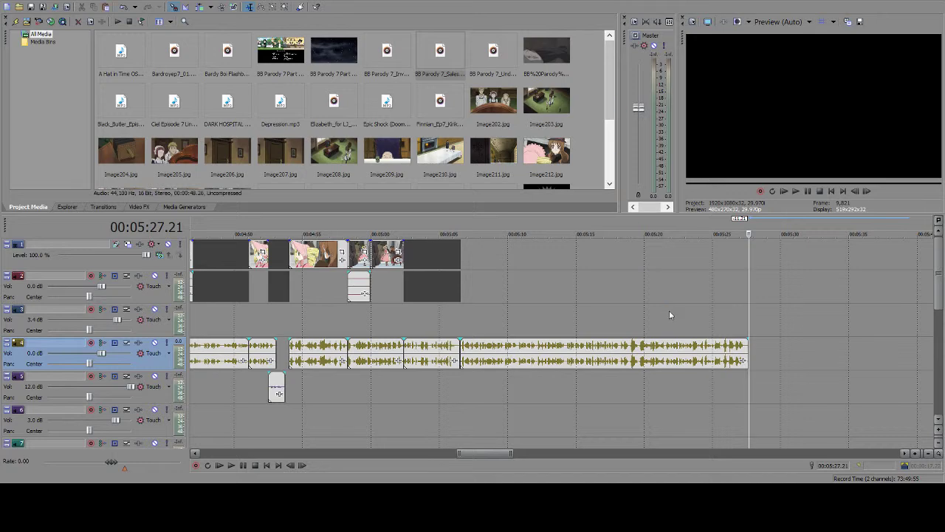
- Return to the opening of the project and place the playhead at the first track 6 audio clip, 00:00:11.12
scroll(529, 318, "down", 8)
scroll(272, 376, "down", 2)
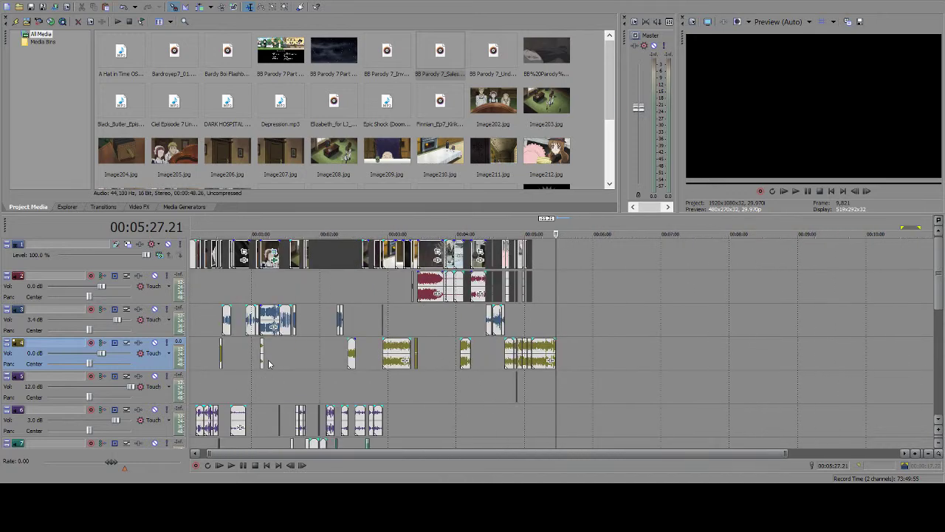
scroll(293, 374, "down", 2)
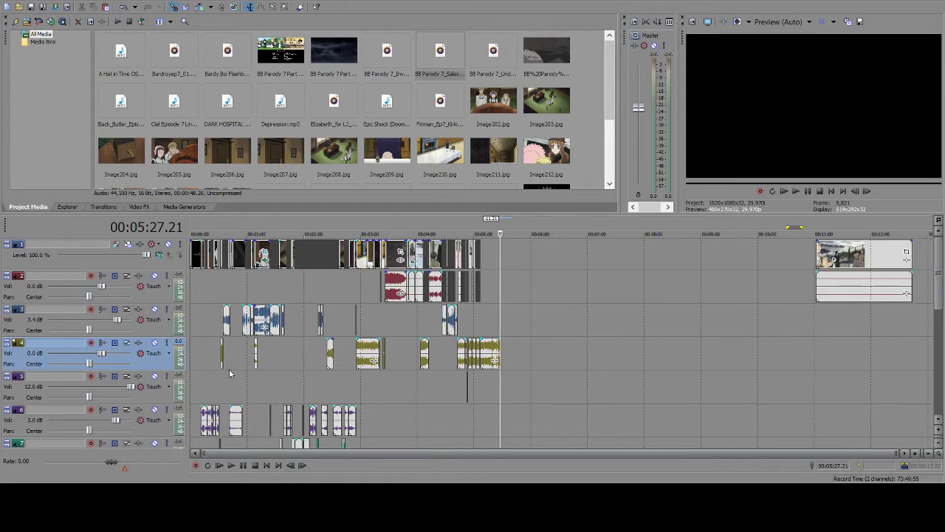
left_click(248, 383)
left_click(208, 405)
left_click(197, 392)
scroll(197, 392, "up", 5)
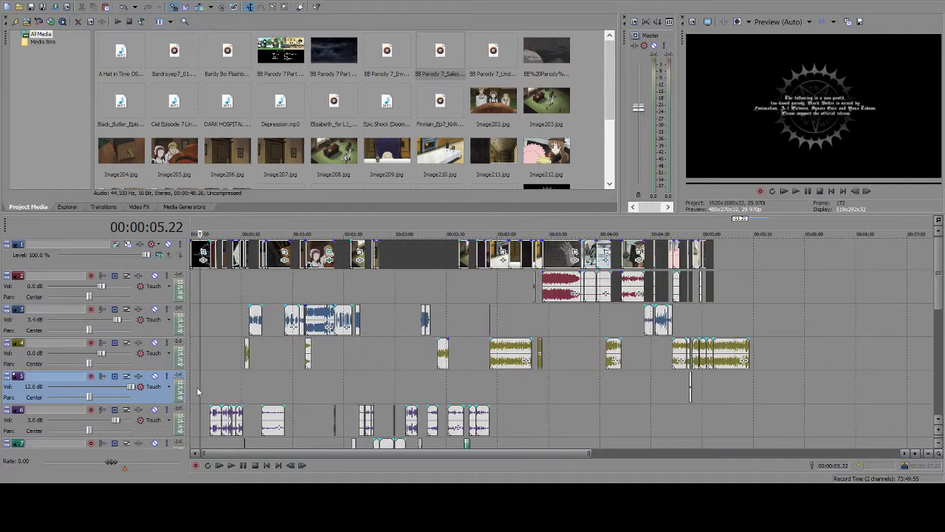
left_click(262, 366)
left_click(249, 388)
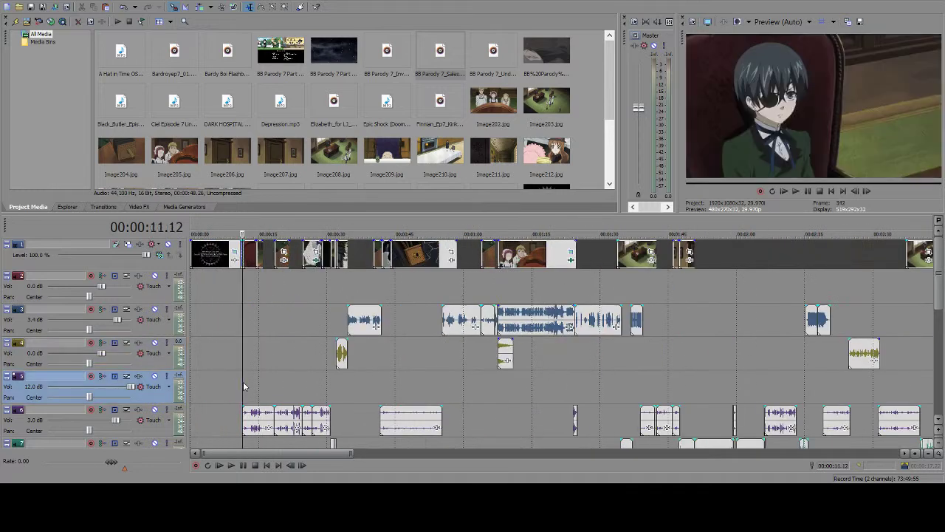
- Play the track 6 audio briefly from 00:00:11.12 and move track 6 up to become track 3
left_click(245, 465)
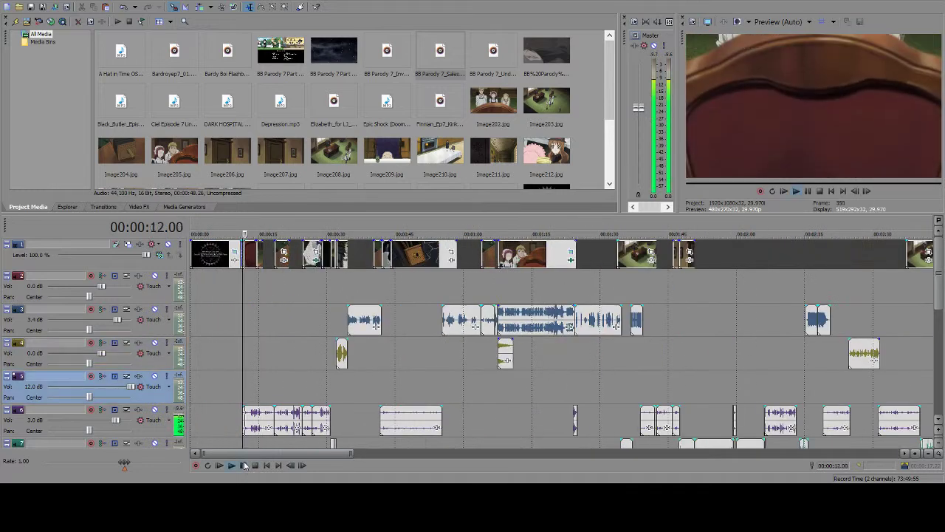
left_click(245, 465)
left_click(159, 411)
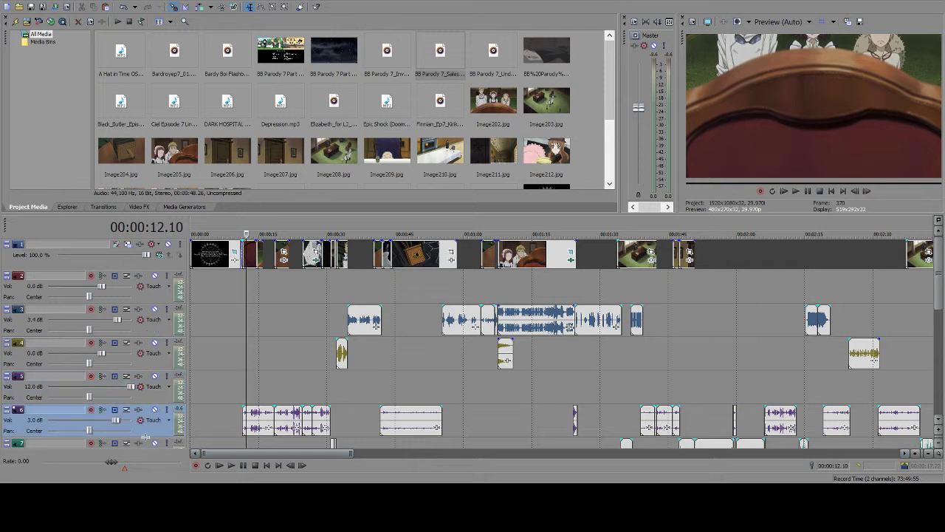
left_click_drag(148, 437, 149, 310)
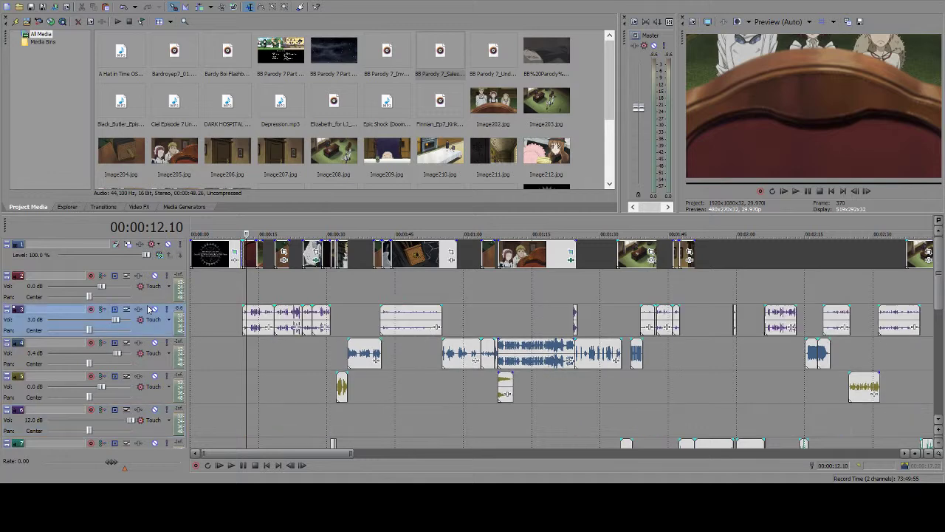
- Move the leftover footage clip with its audio, beyond the end of the edited sequence, about 32 seconds earlier
scroll(558, 337, "down", 5)
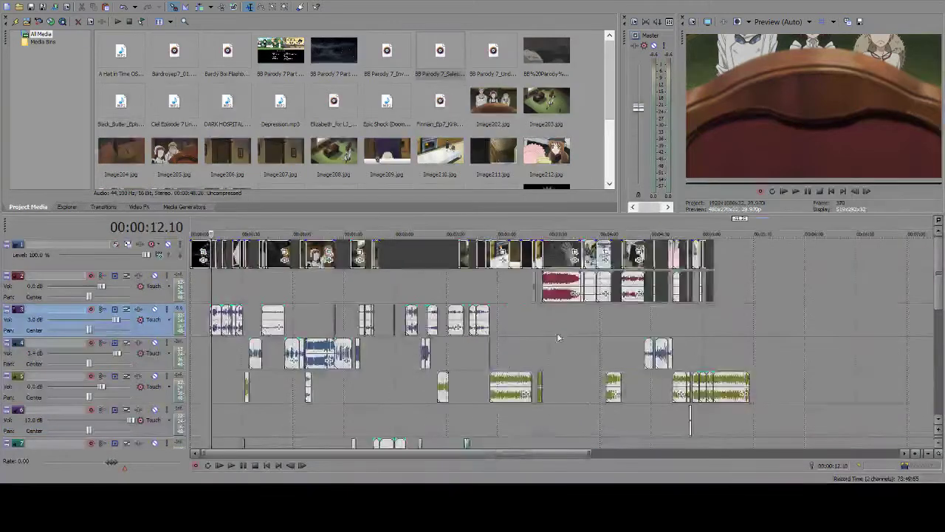
left_click(714, 309)
scroll(725, 326, "down", 3)
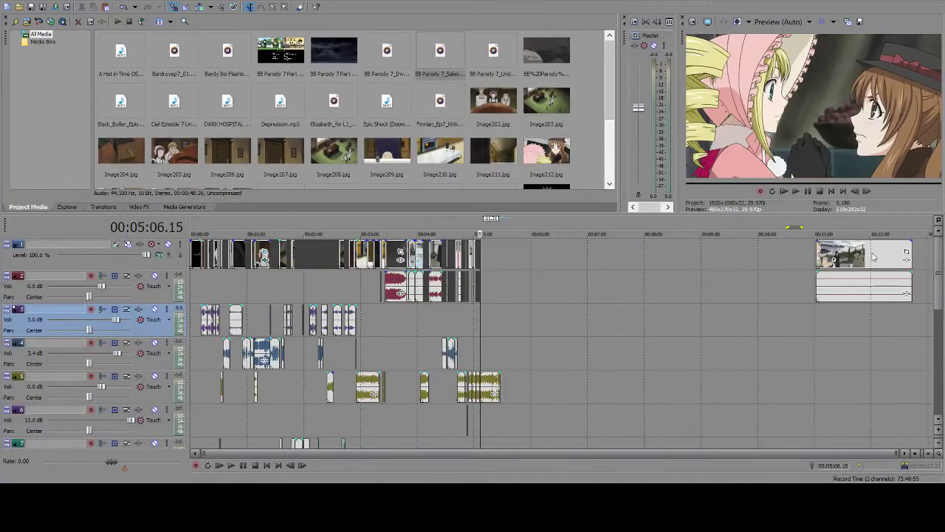
left_click_drag(876, 258, 845, 257)
- Add the Ciel Episode 7 Lines FIXED.mp3 file to track 3 at the end of the leftover footage, 00:12:11.13
left_click(883, 326)
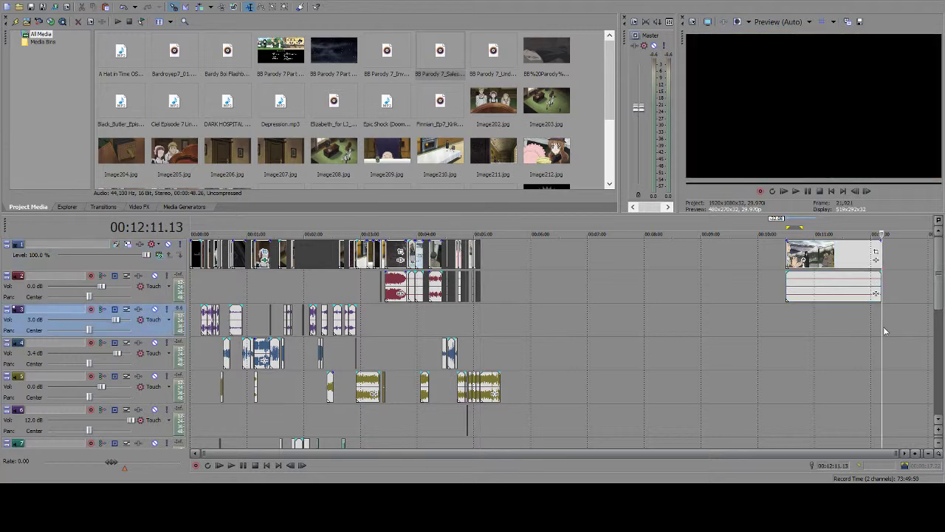
scroll(849, 329, "up", 8)
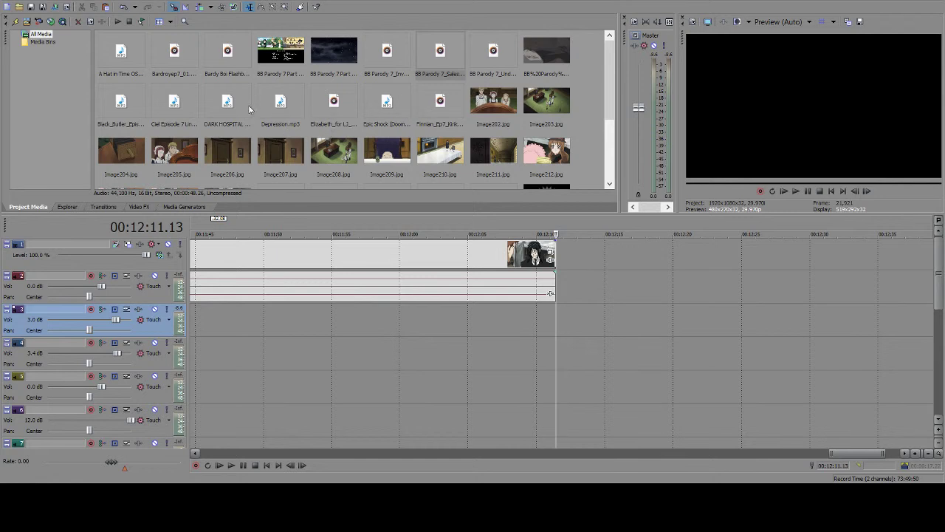
left_click_drag(177, 110, 562, 309)
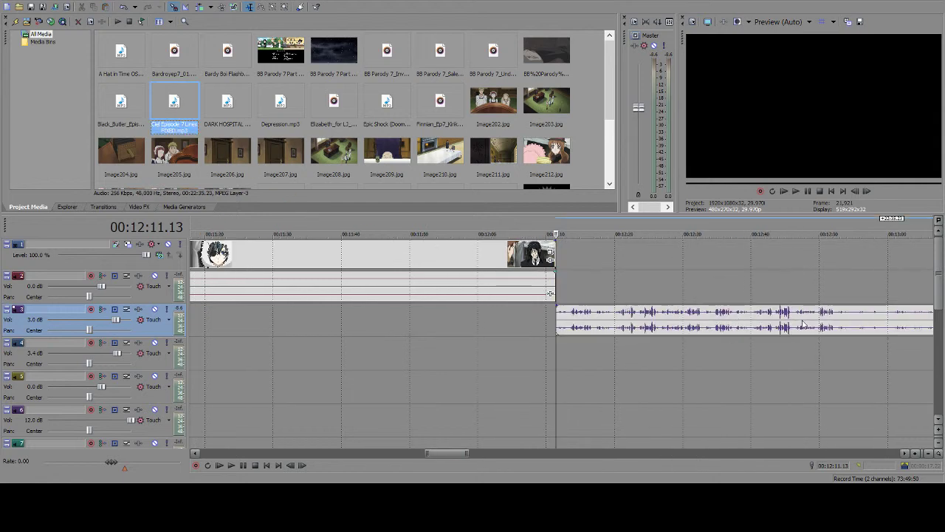
- Listen to short passages of the new track 3 audio around 00:12:51, 00:14:47 and 00:16:08 to locate the needed lines
left_click(825, 318)
left_click(246, 467)
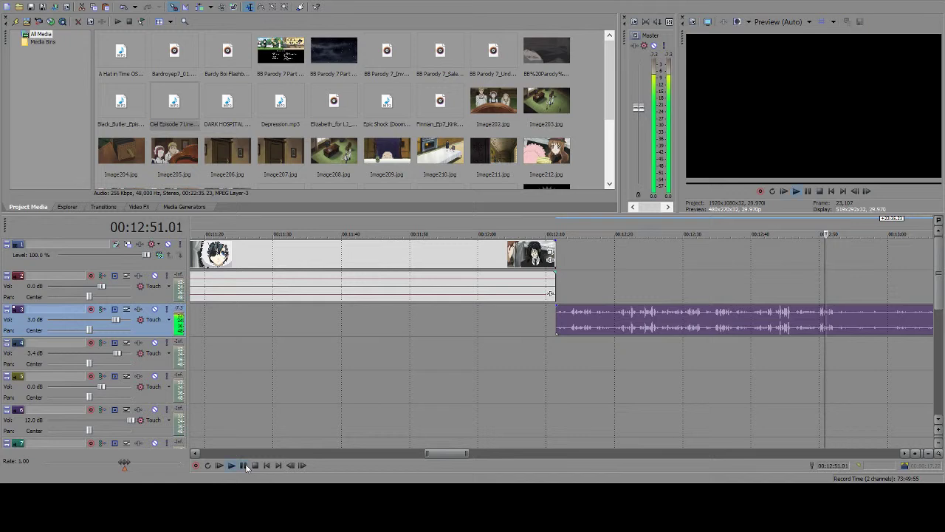
key("Return")
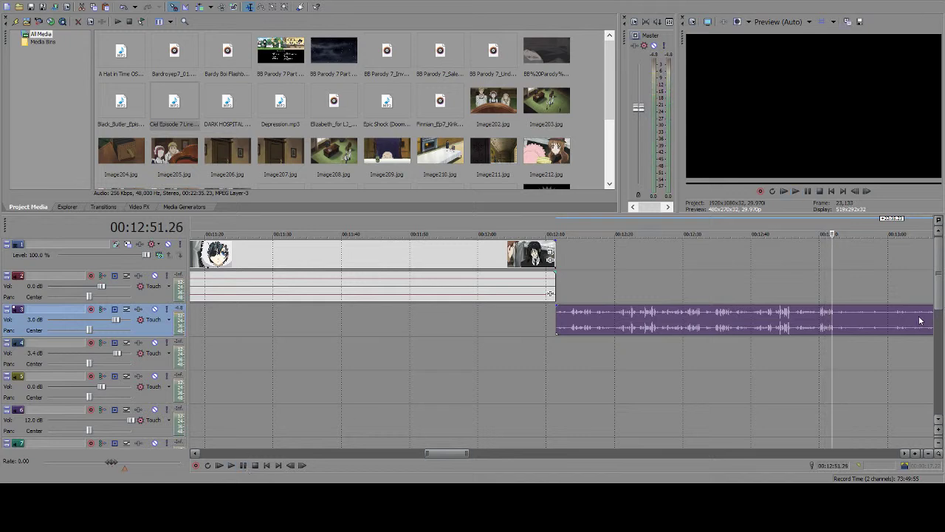
scroll(908, 316, "down", 5)
left_click(688, 325)
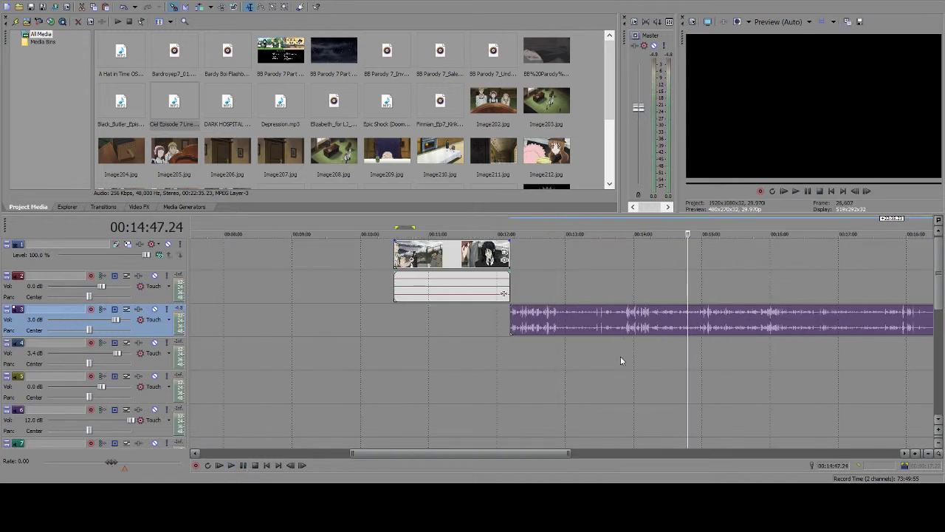
left_click(242, 466)
left_click(242, 467)
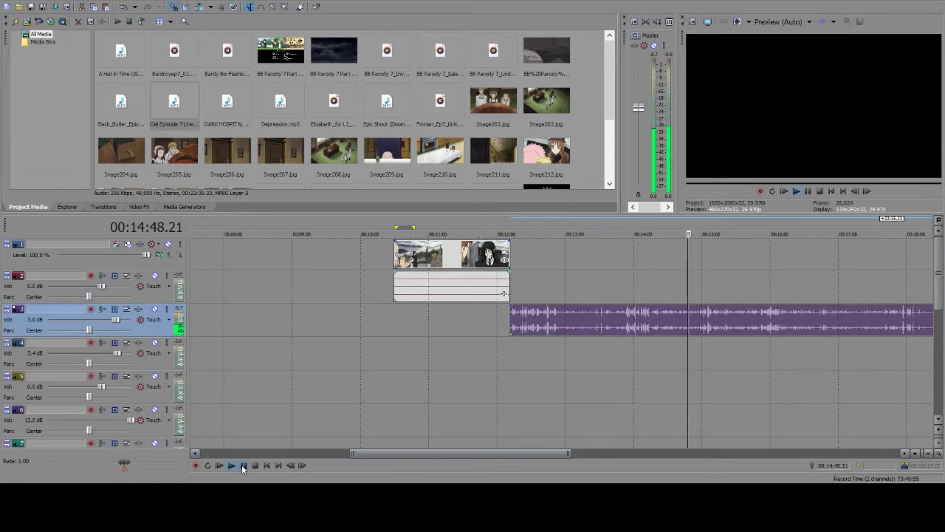
scroll(788, 307, "up", 2)
left_click_drag(503, 449, 518, 452)
left_click(628, 328)
left_click(246, 466)
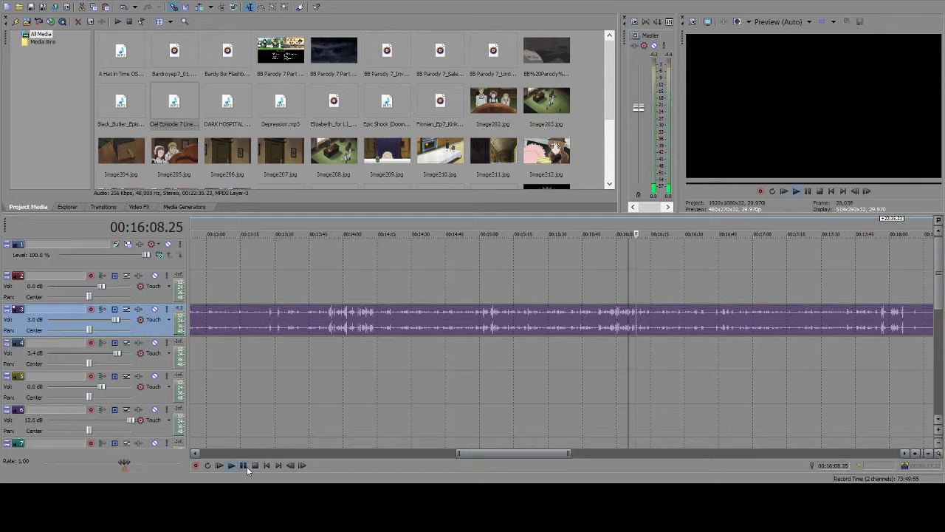
left_click(247, 466)
- Play track 3 from 00:15:24.27, split the audio at about 00:15:29 and delete the part before the split
left_click(537, 325)
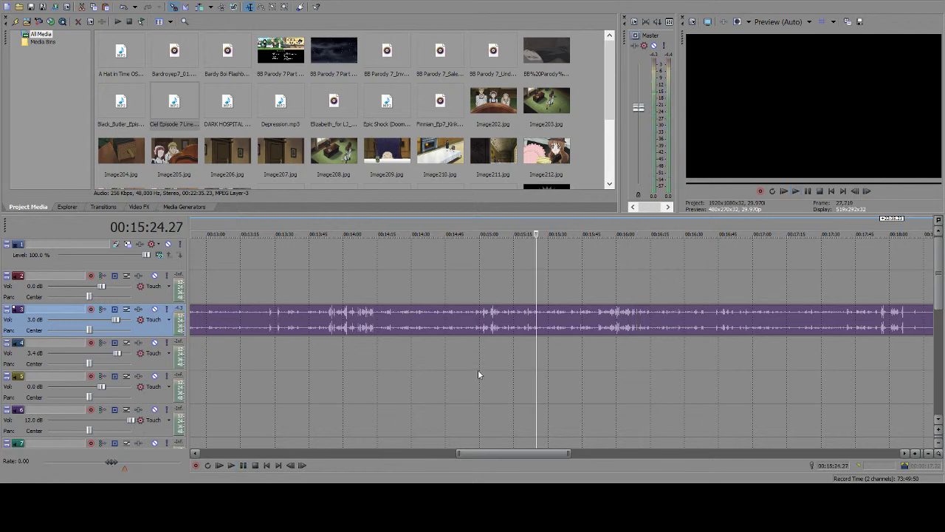
left_click(242, 466)
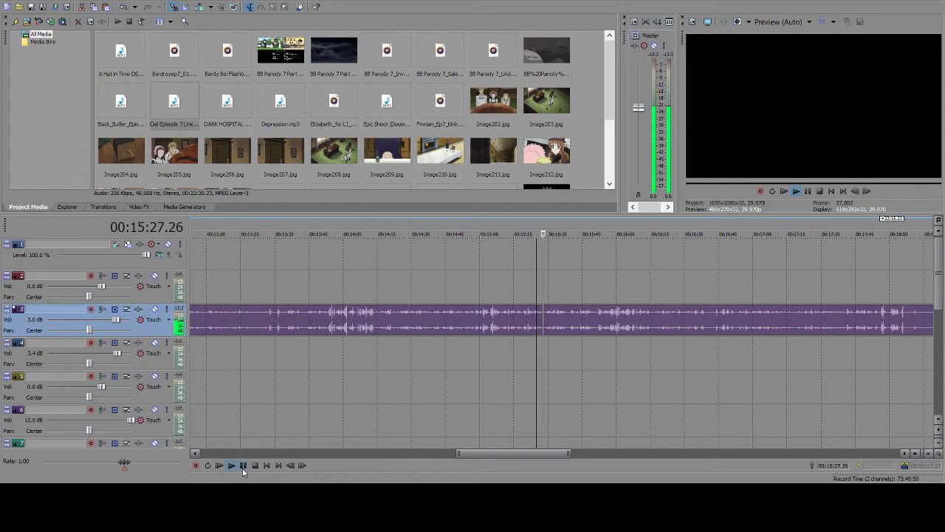
left_click(243, 468)
key("s")
left_click(243, 468)
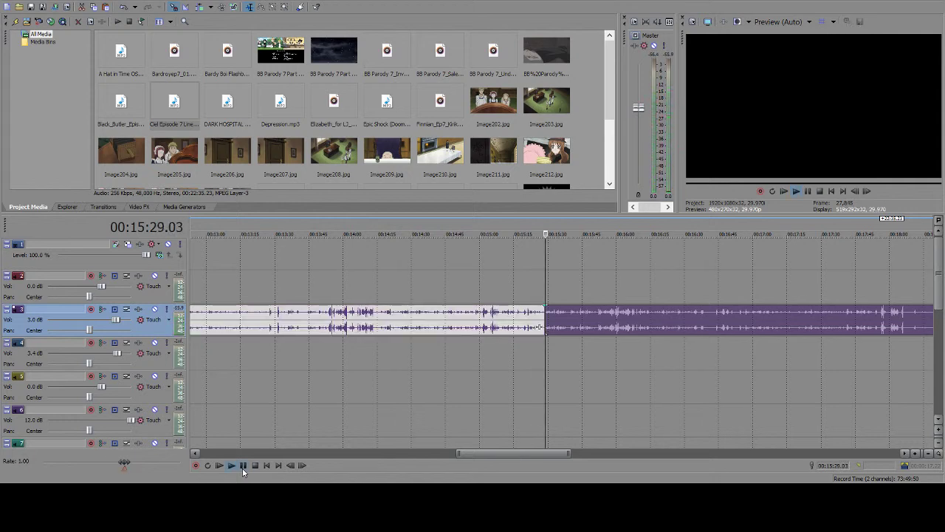
left_click(242, 466)
left_click(428, 323)
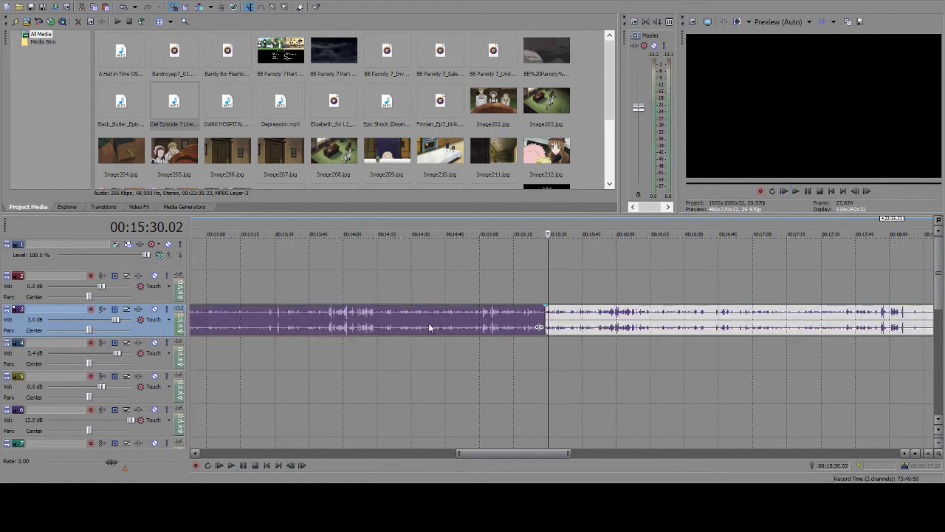
key("Delete")
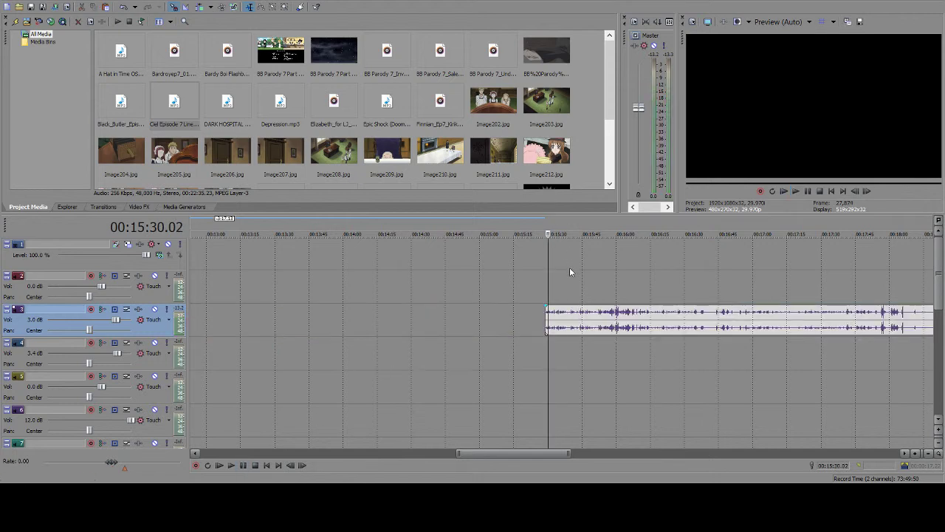
- Trim the start of the remaining track 3 audio to 00:15:51.15, check it by playing, and trim it further to 00:15:52.06
left_click(596, 322)
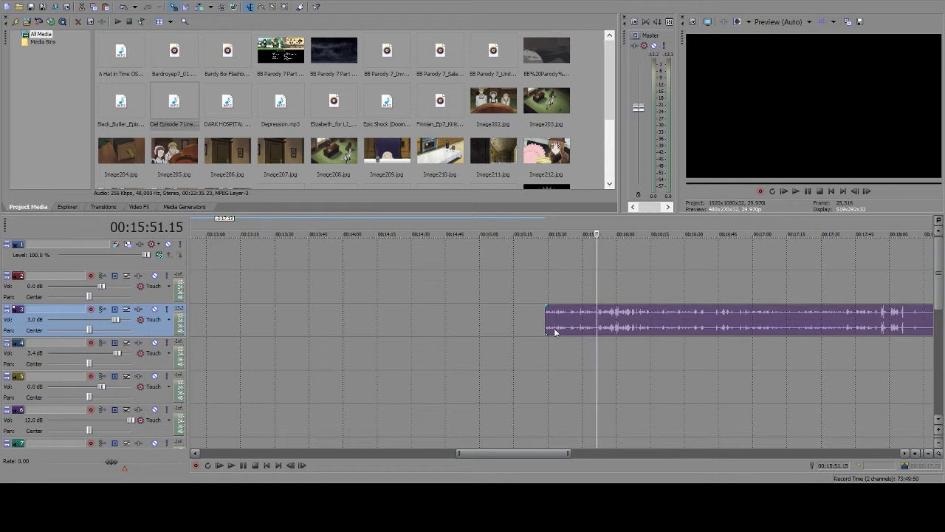
left_click_drag(548, 322, 597, 319)
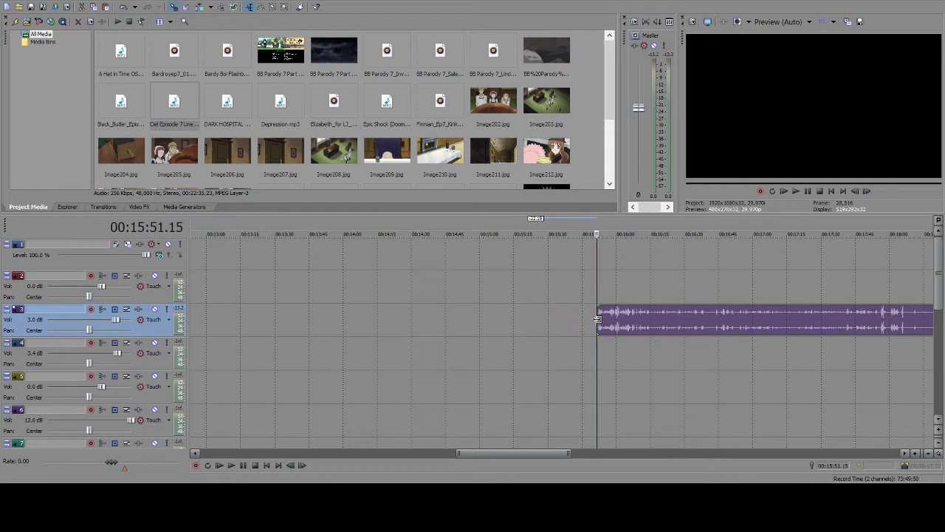
left_click(233, 466)
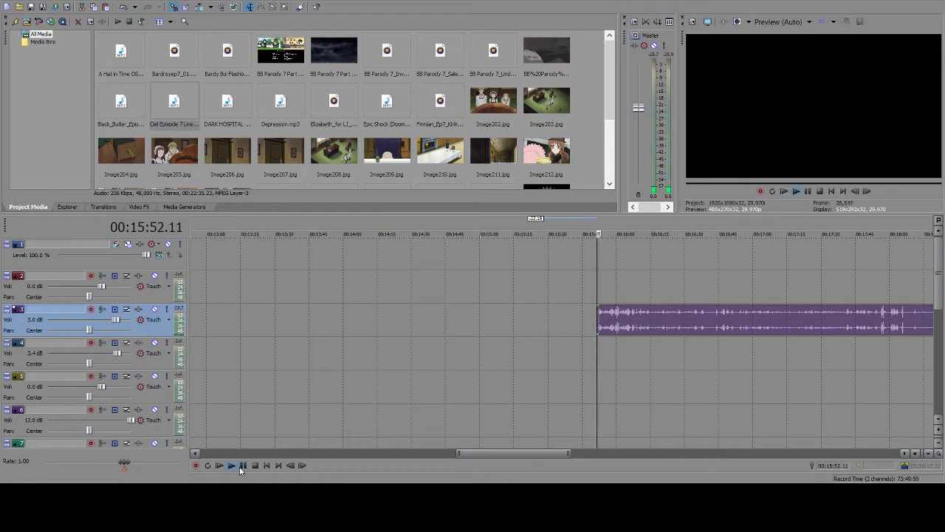
left_click(242, 466)
scroll(520, 314, "up", 5)
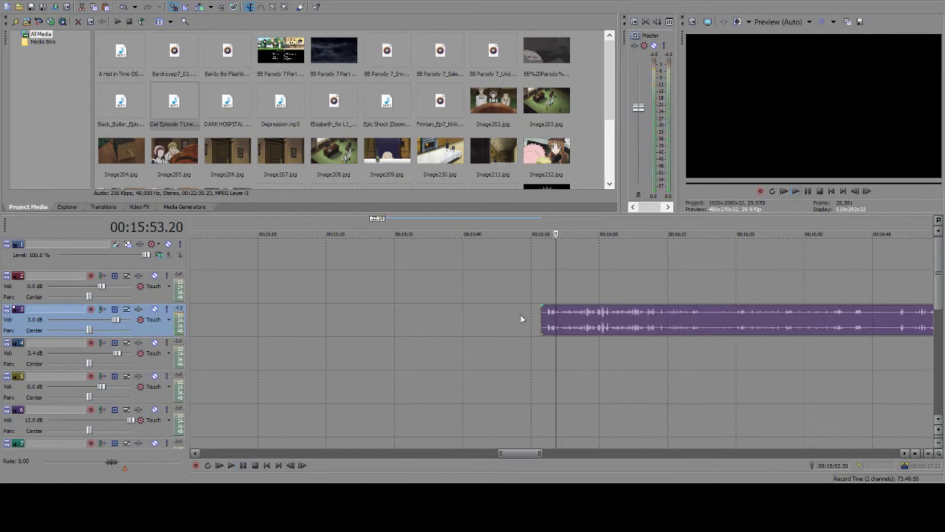
left_click_drag(523, 320, 535, 322)
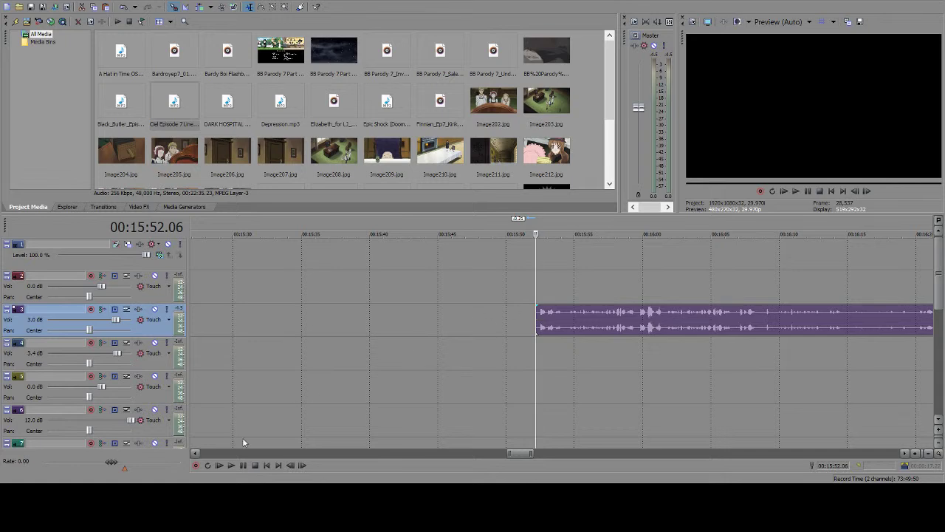
- Listen to the trimmed track 3 audio from its start to about 00:16:00, and sample it again from 00:24:08.23
left_click(243, 466)
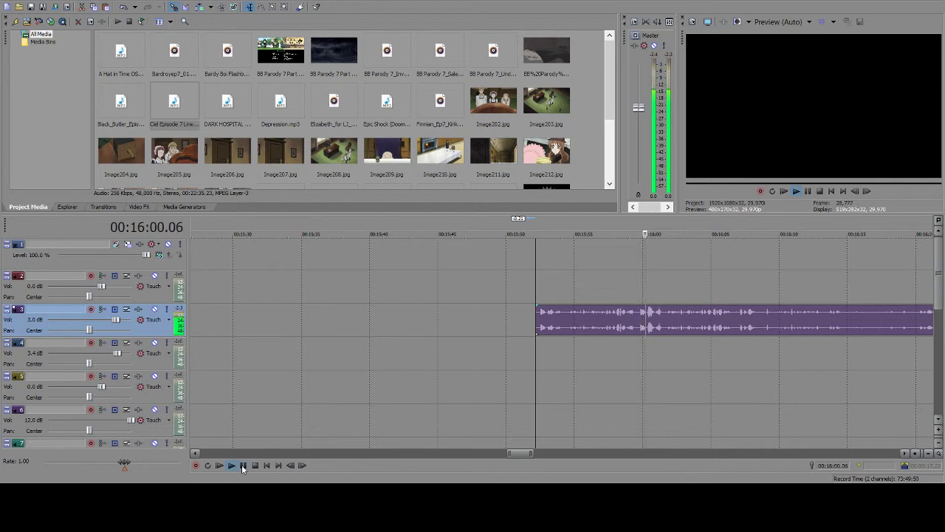
left_click(243, 465)
scroll(548, 316, "down", 3)
scroll(712, 359, "down", 6)
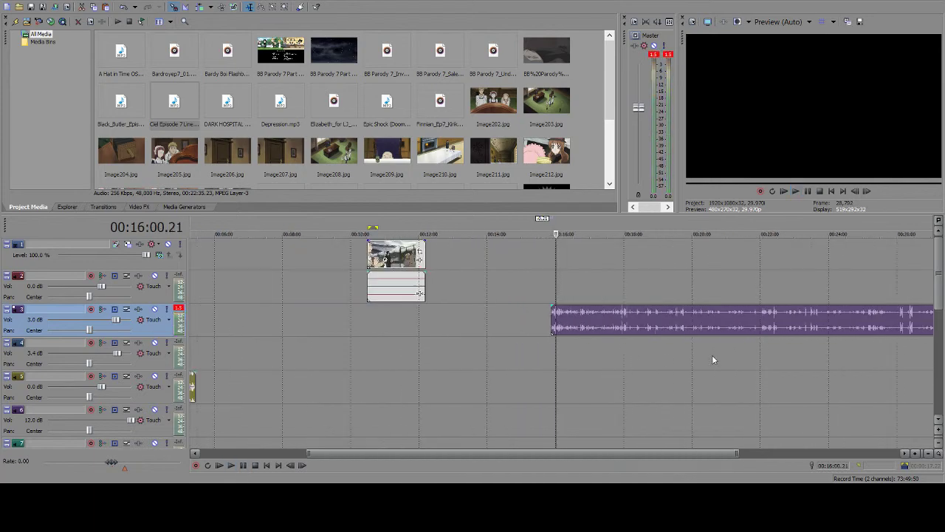
left_click(833, 312)
left_click(899, 323)
scroll(897, 322, "up", 2)
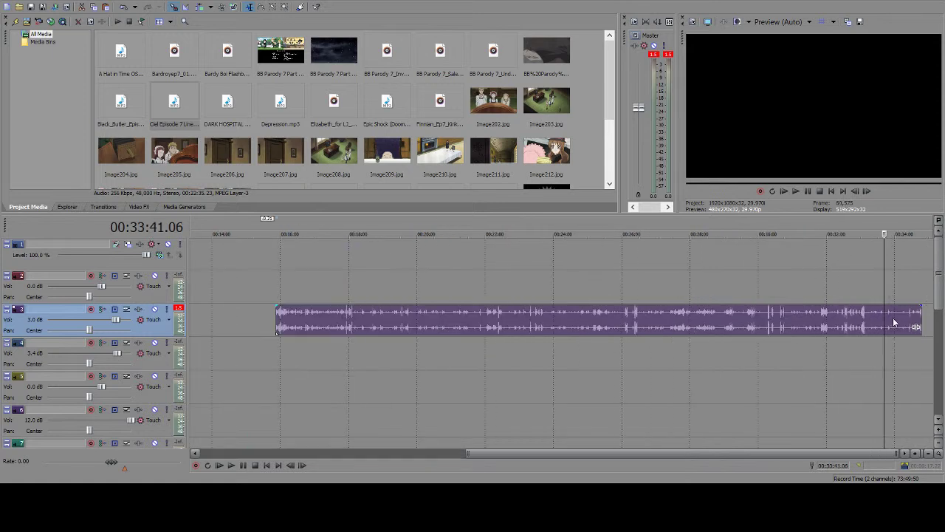
left_click(558, 327)
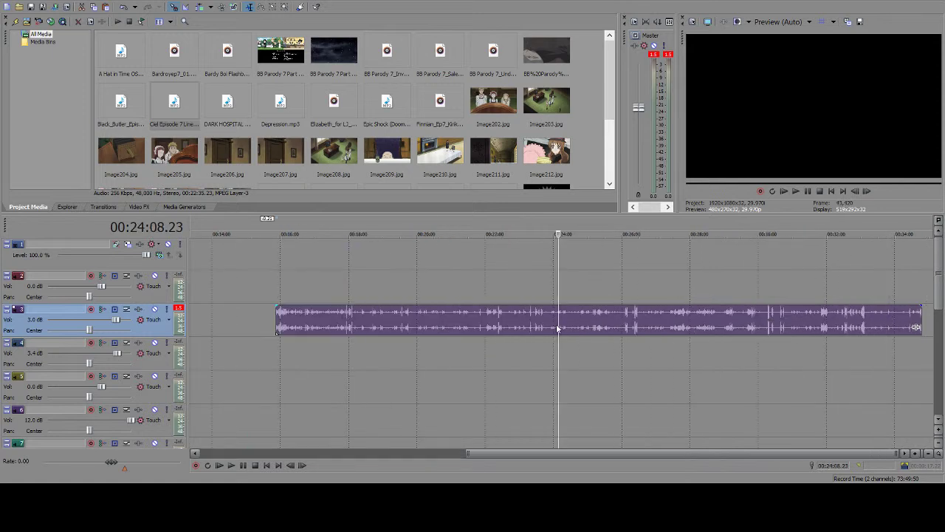
left_click(243, 465)
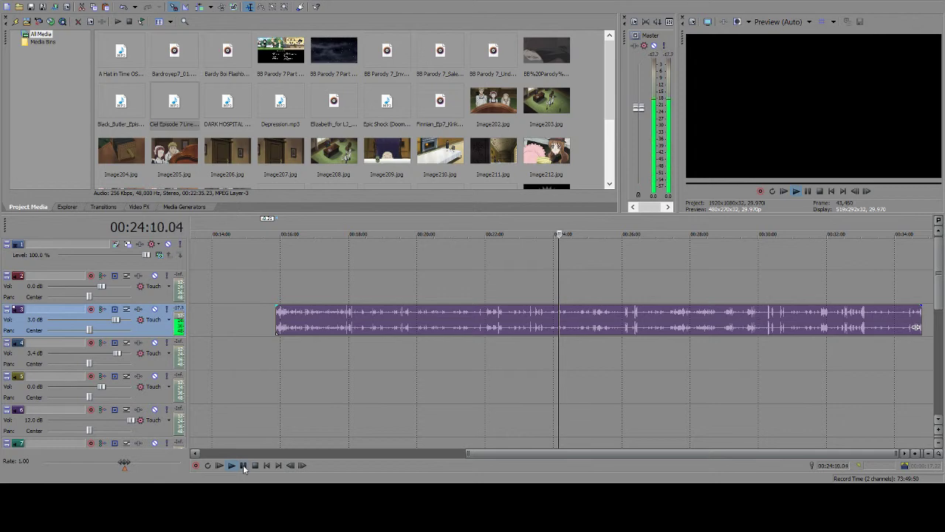
left_click(243, 465)
- Listen to passages of the track 3 audio from 00:17:34.10 and 00:18:04.17, stopping at 00:18:06.15
left_click(471, 336)
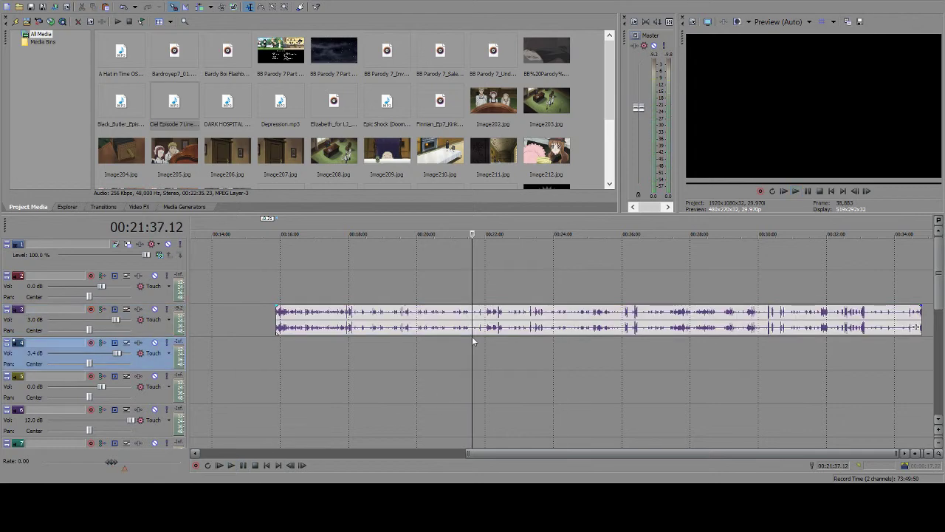
left_click(333, 333)
scroll(334, 334, "up", 5)
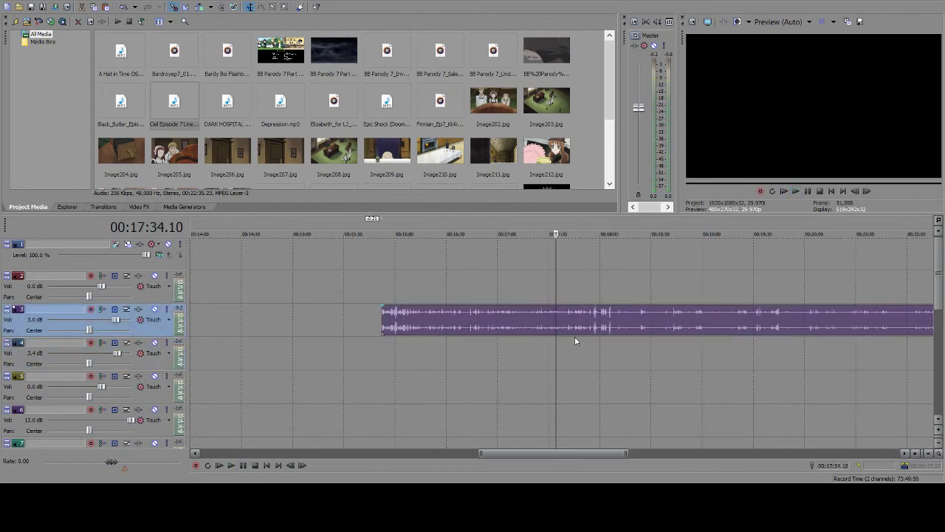
left_click(243, 465)
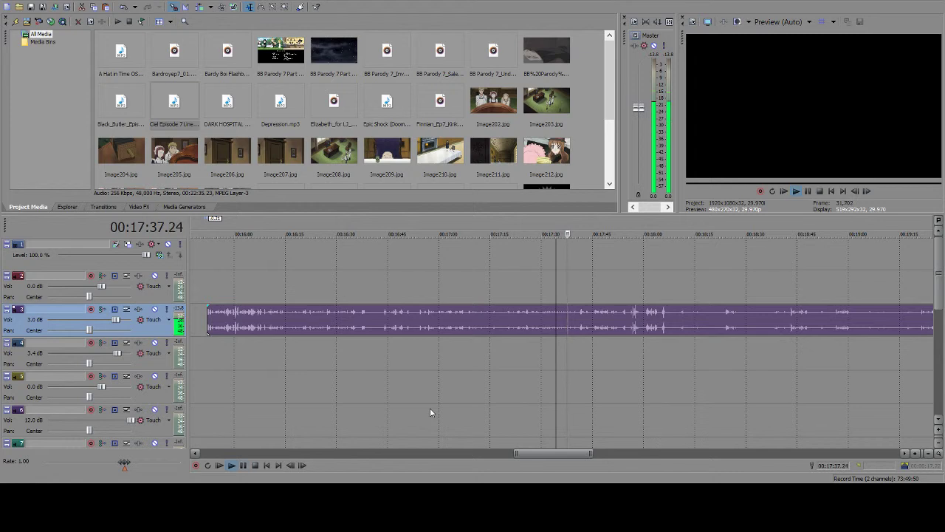
key("Return")
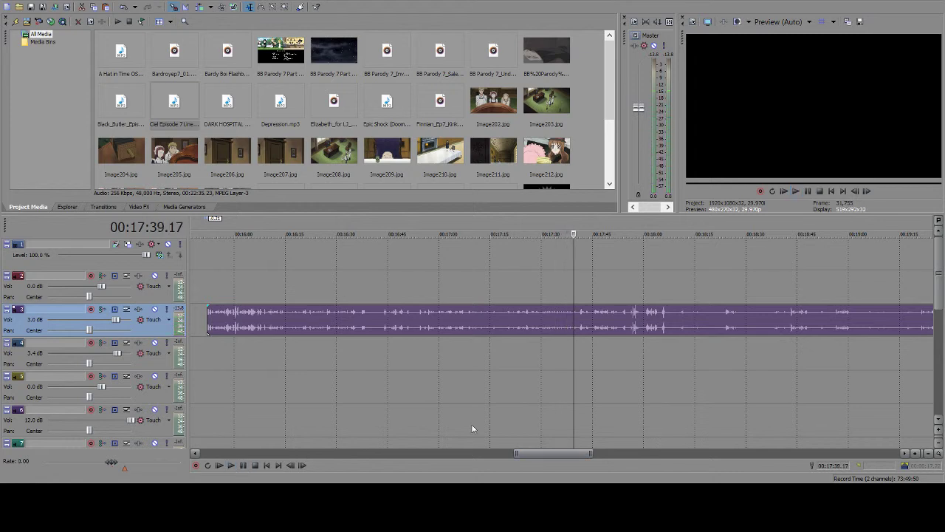
left_click(660, 325)
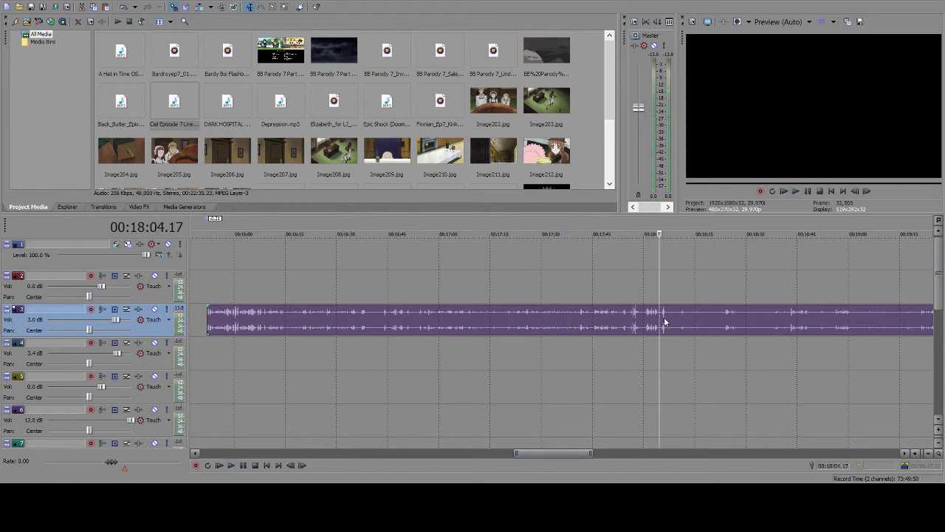
left_click(247, 464)
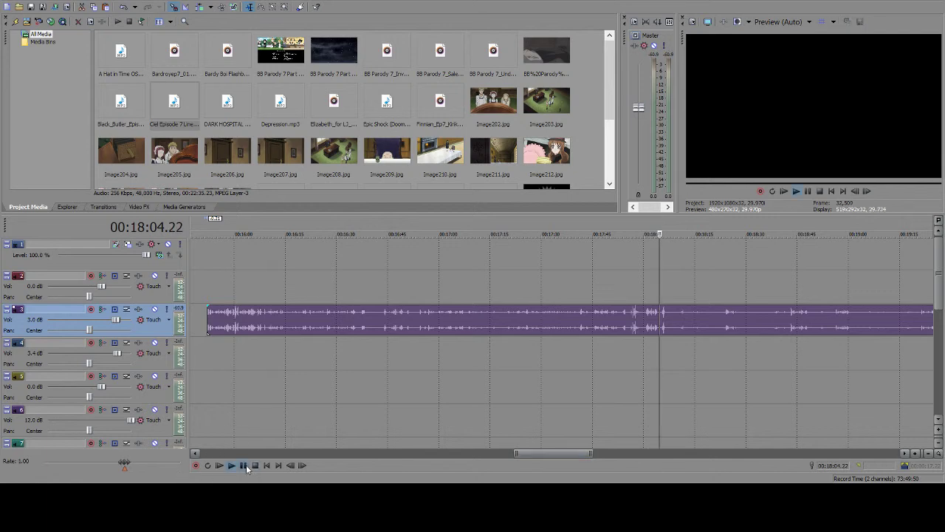
left_click(244, 465)
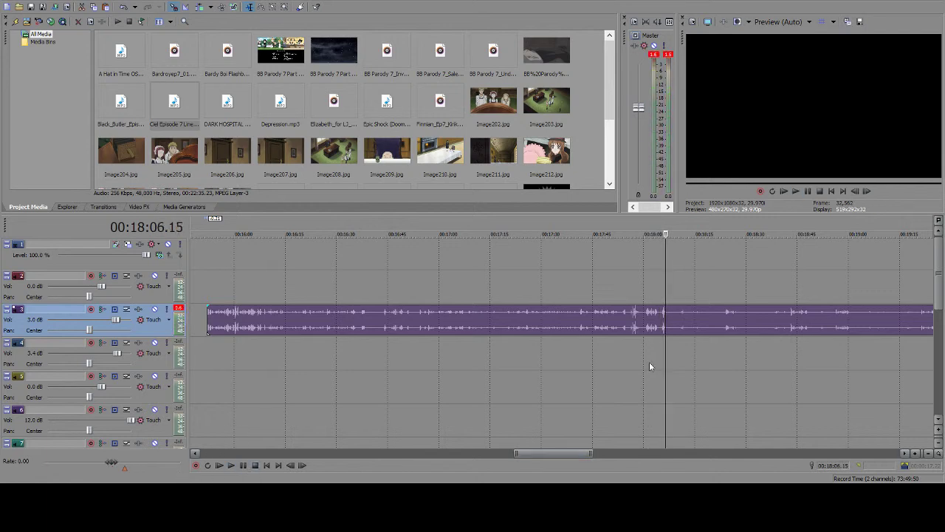
- Listen to the track 3 audio from about 00:18:44, split it at 00:19:01.21 and delete the part after the split
left_click(793, 306)
left_click(231, 466)
left_click_drag(528, 456, 561, 453)
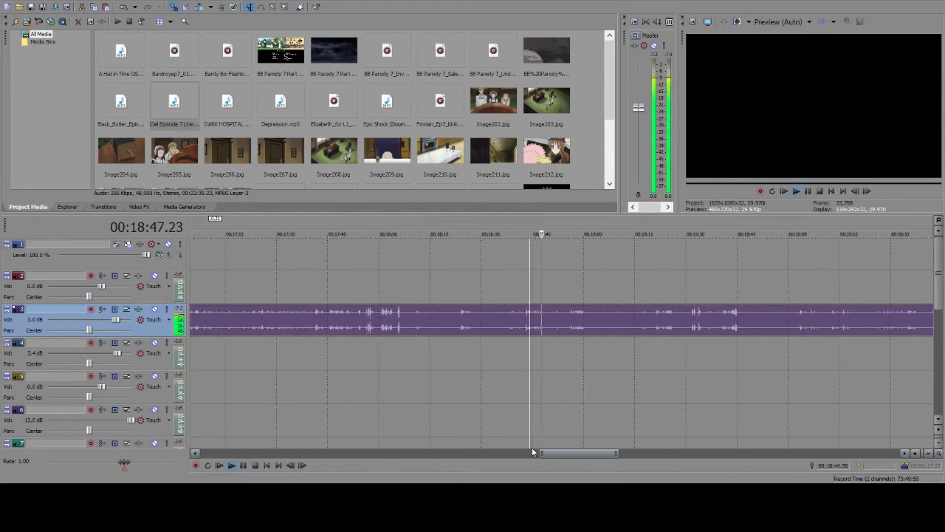
left_click(243, 465)
left_click(589, 327)
key("s")
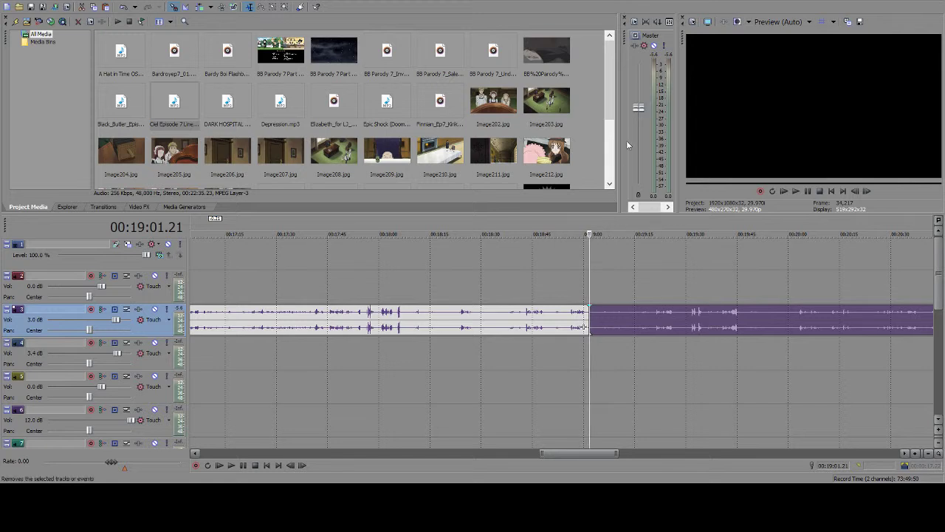
key("Delete")
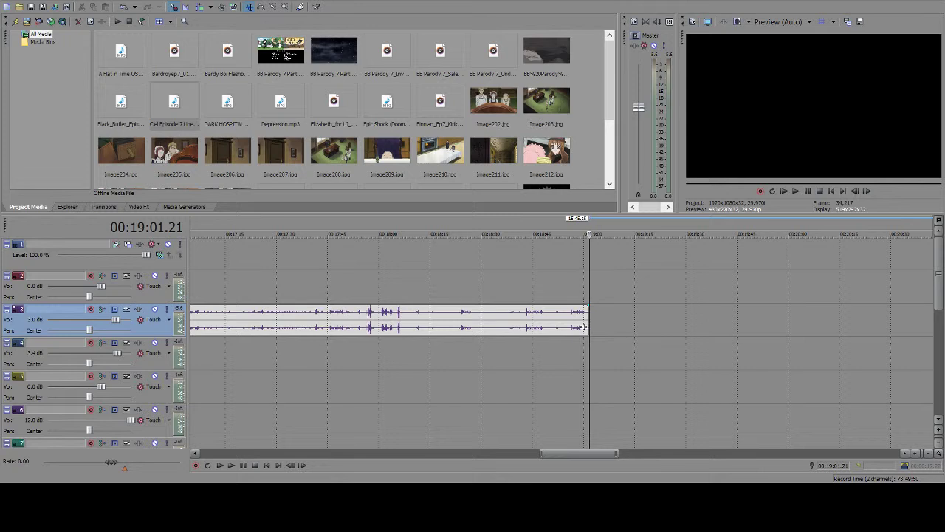
- Play the remaining track 3 audio from its start at 00:15:52.06, split it at 00:15:59.17 and cut out the part before the split
scroll(662, 389, "down", 2)
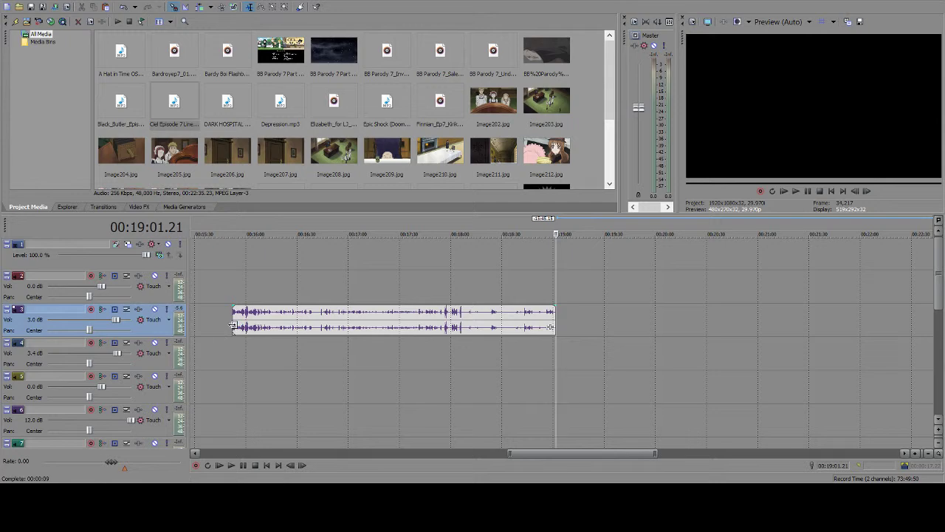
left_click(233, 325)
scroll(281, 314, "up", 3)
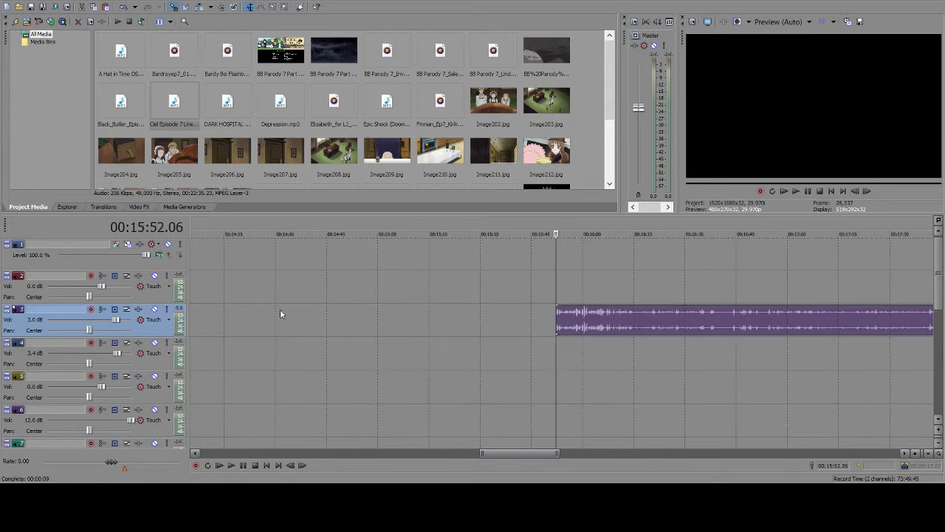
scroll(530, 443, "up", 2)
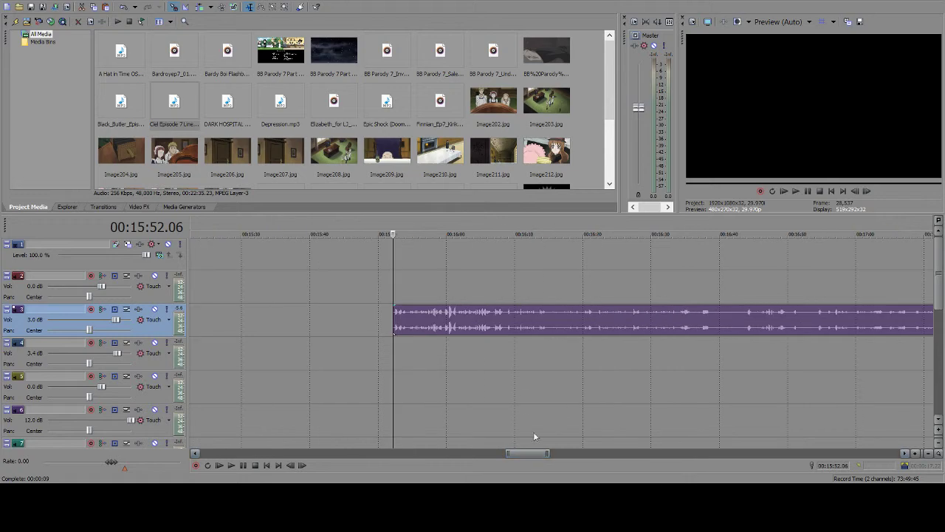
left_click_drag(527, 453, 533, 453)
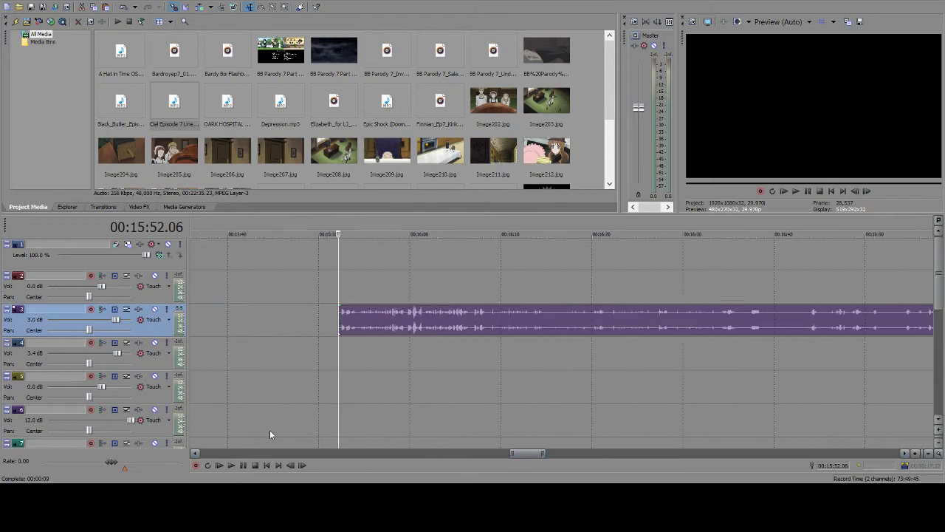
left_click(243, 466)
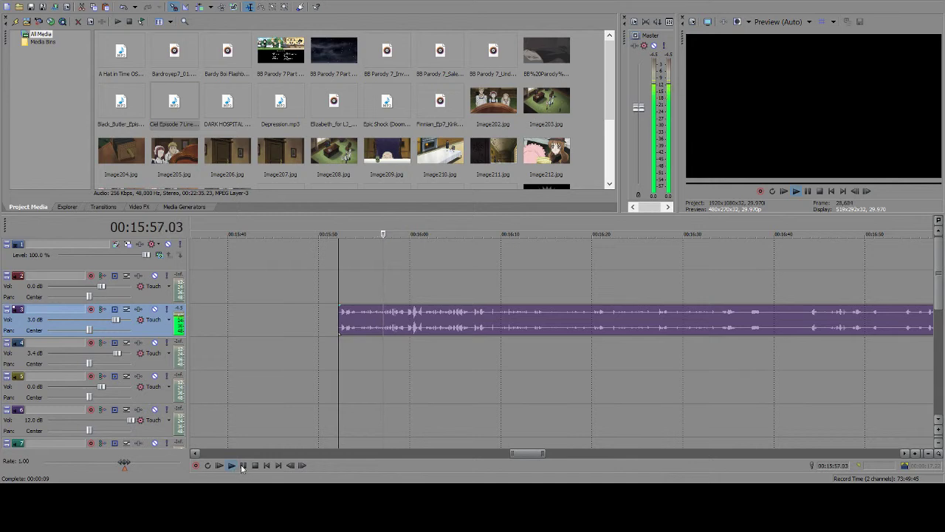
left_click(244, 466)
key("s")
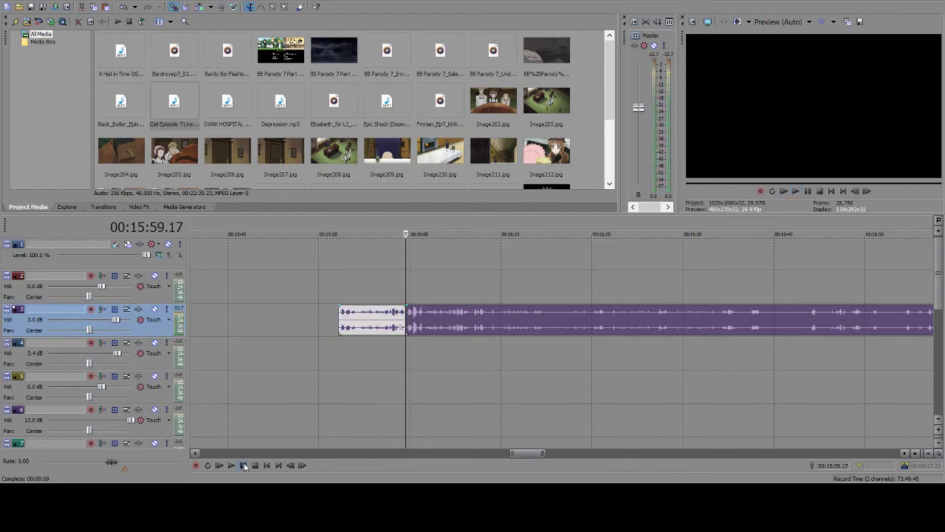
left_click(395, 319)
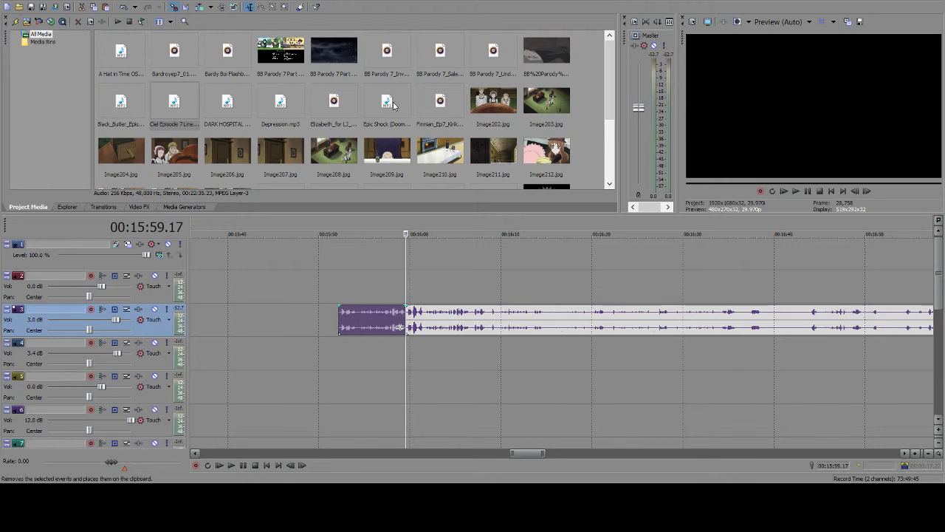
key("Delete")
- Paste the cut audio at the end of the track 5 dialogue, at 00:05:27.21, and move the pasted clip onto track 3
left_click_drag(522, 453, 311, 442)
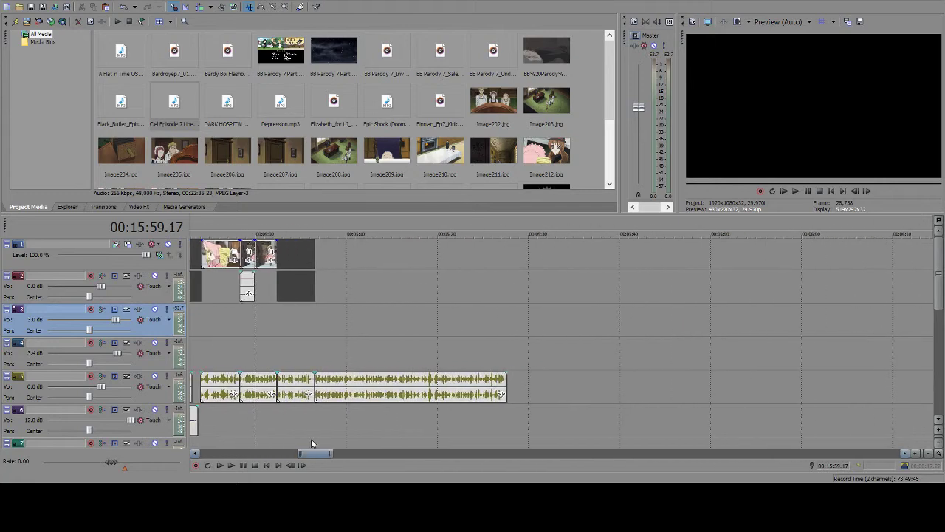
left_click(509, 348)
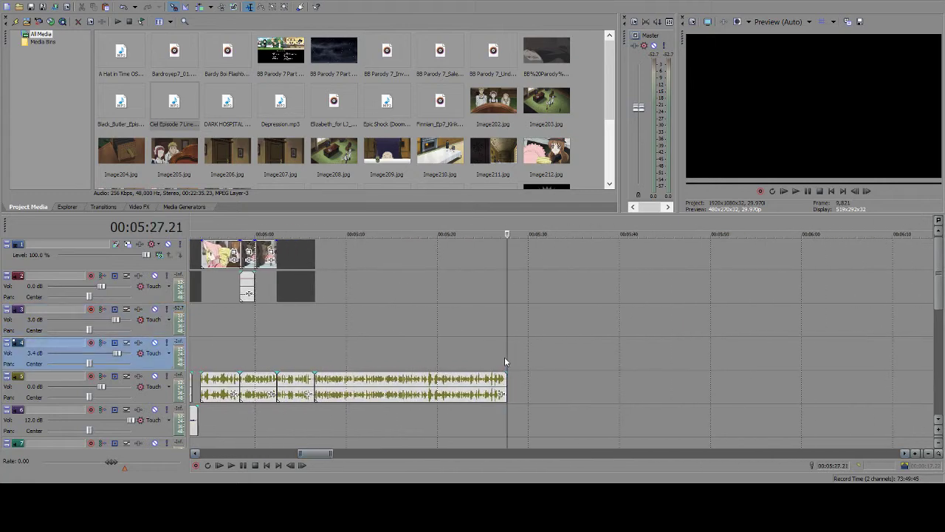
key("ctrl+v")
left_click(497, 355)
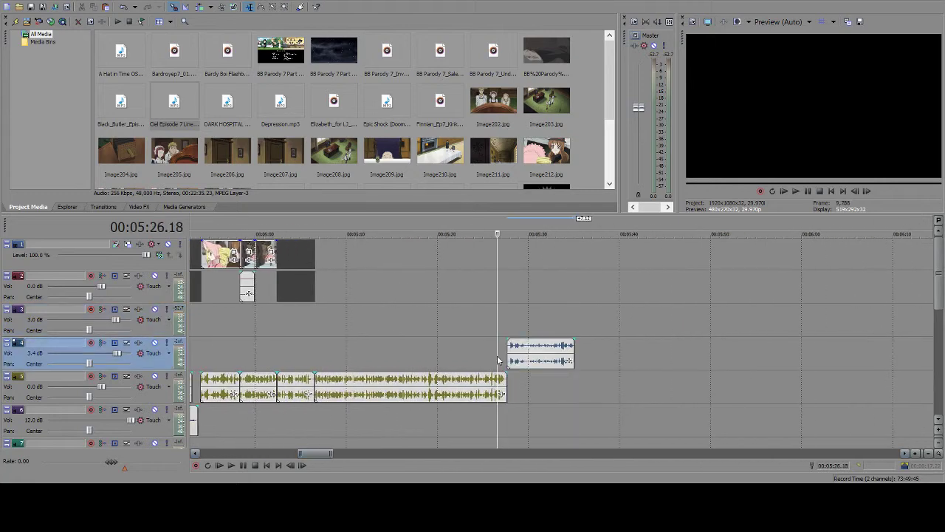
left_click_drag(517, 346, 518, 319)
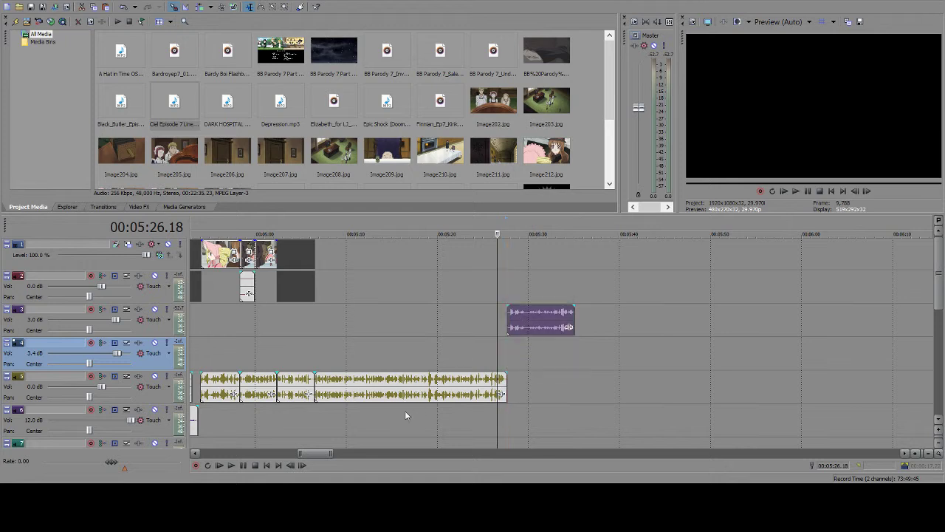
- Shift the pasted track 3 clip about 12 frames earlier to overlap the end of the track 5 dialogue, and play through the transition
left_click(245, 464)
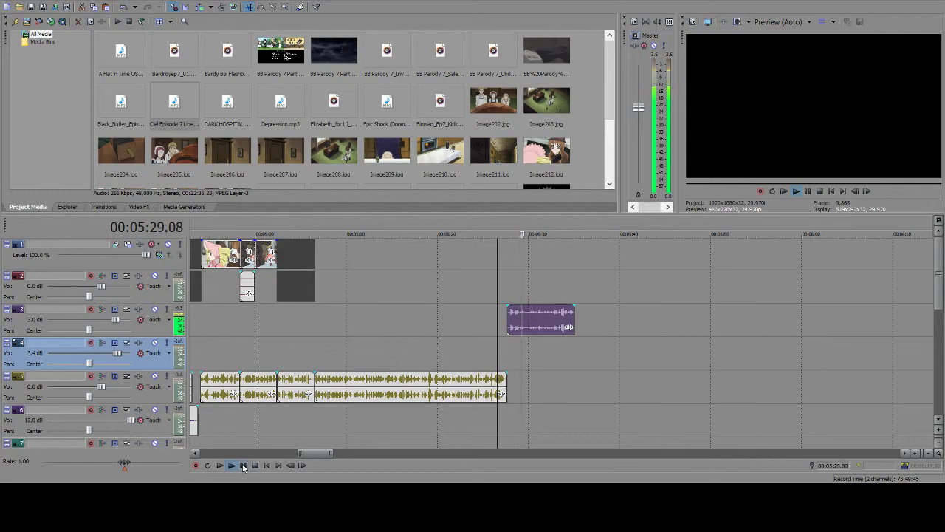
scroll(449, 330, "up", 8)
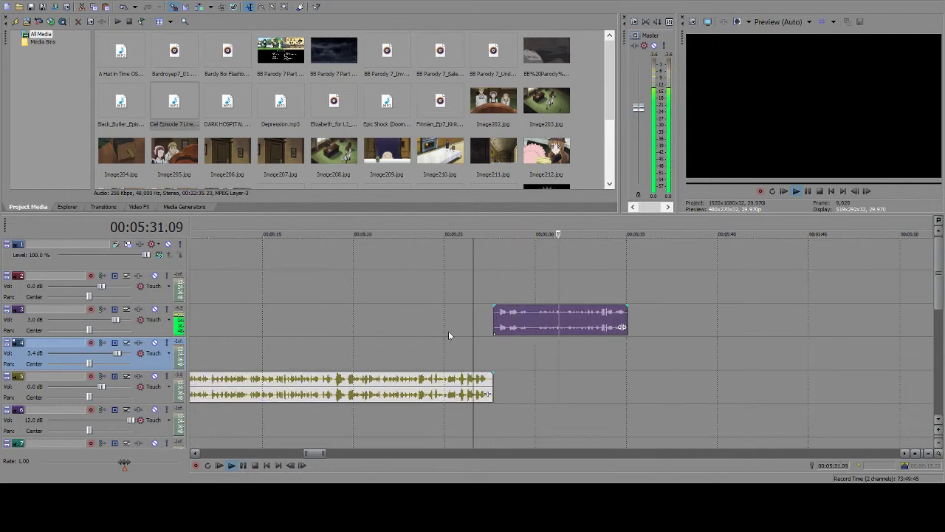
left_click_drag(431, 325, 422, 325)
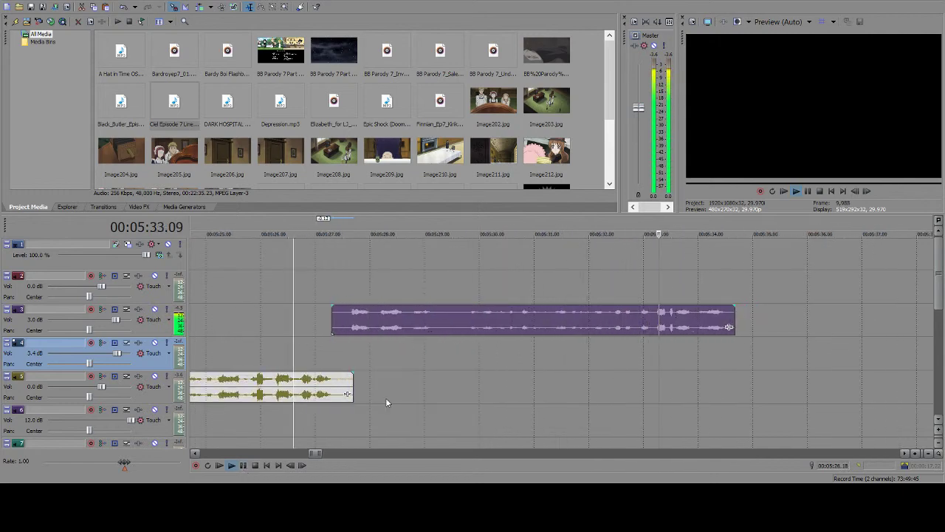
key("space")
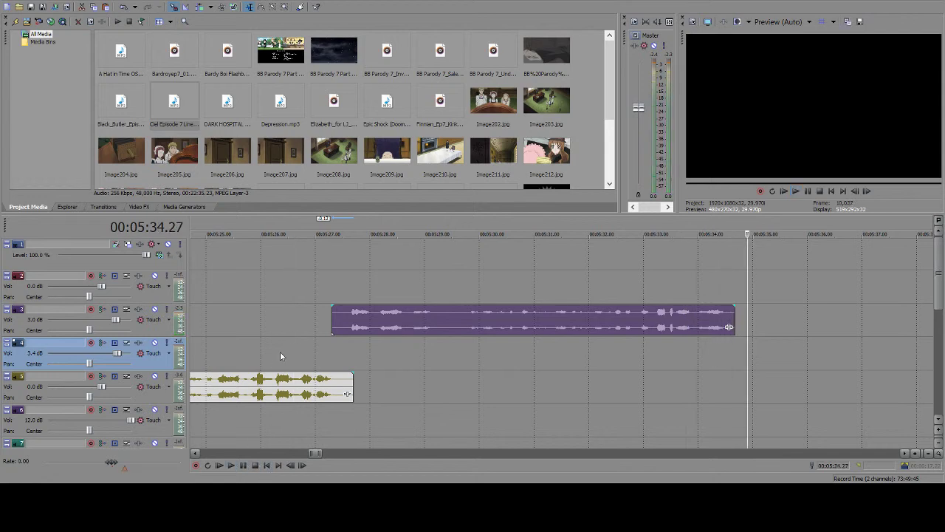
left_click(280, 351)
left_click(244, 466)
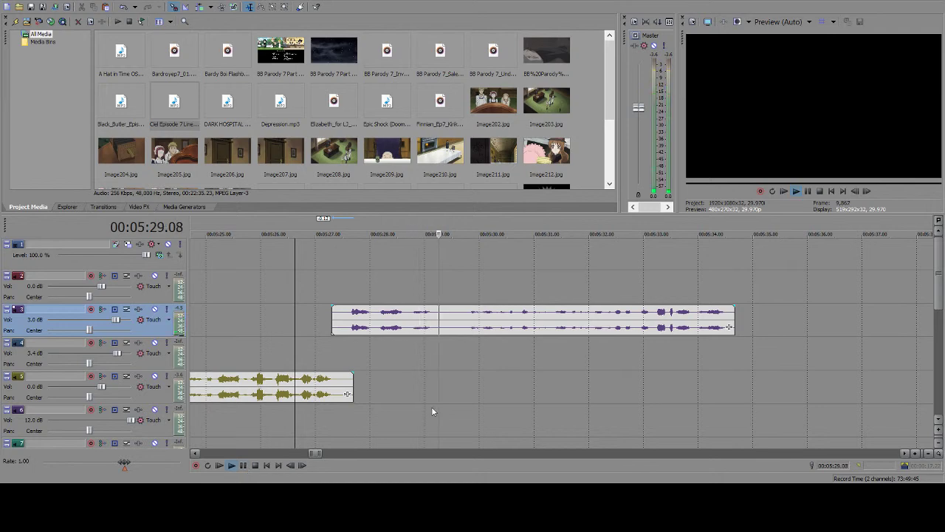
scroll(432, 408, "down", 2)
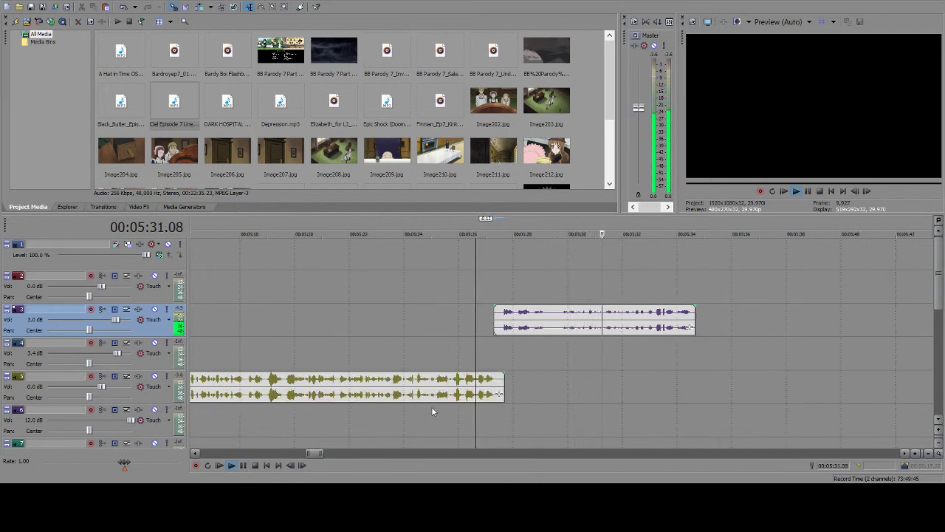
scroll(432, 409, "down", 1)
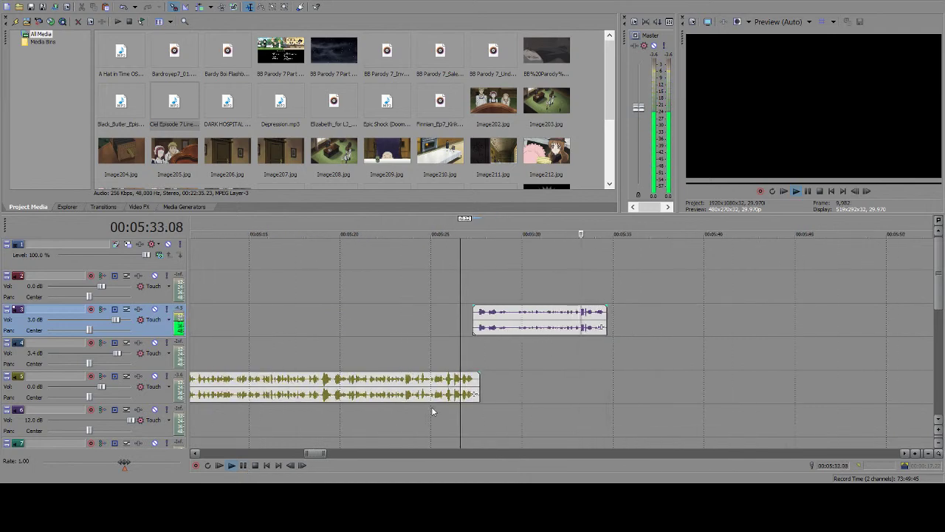
left_click(242, 465)
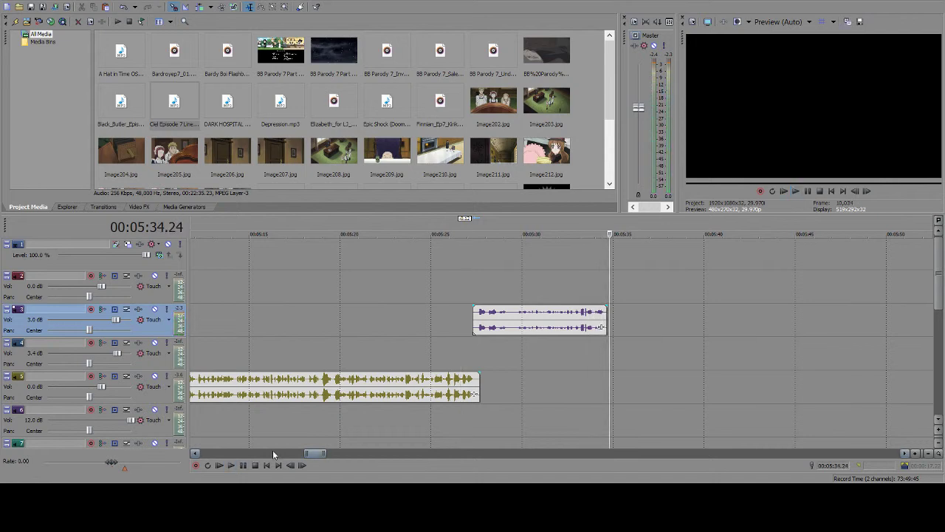
- Add the BB Parody 7_Sales audio from the project media to track 5 at 00:05:34.20 and trim it to about 2.5 seconds
left_click(607, 313)
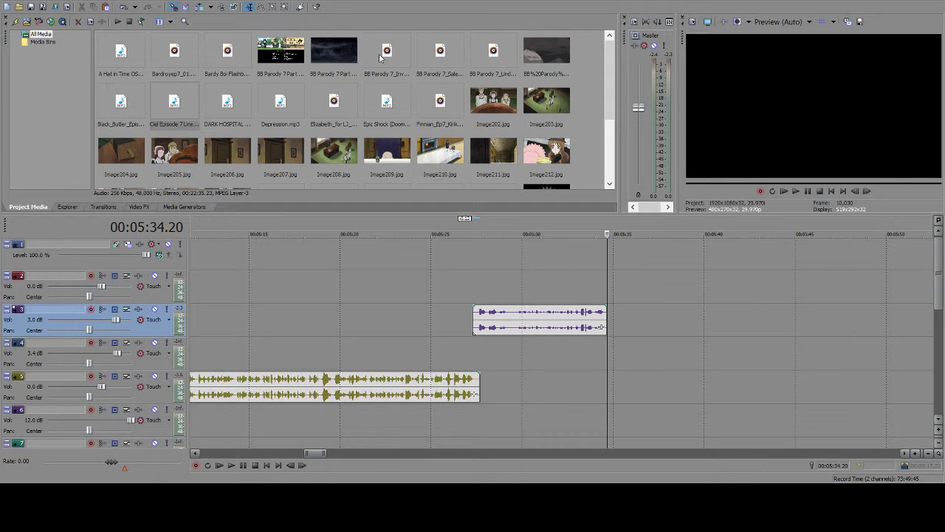
left_click_drag(436, 53, 563, 394)
scroll(613, 386, "down", 5)
scroll(562, 394, "up", 5)
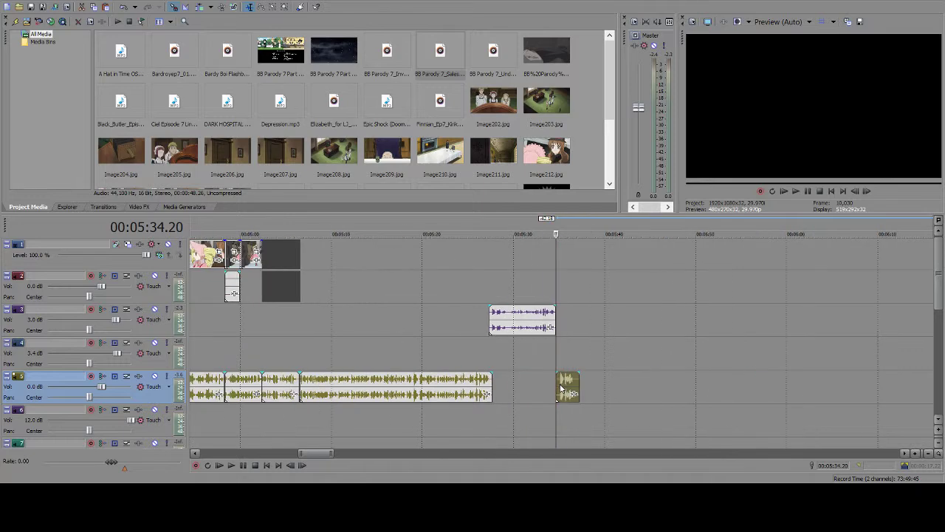
- Move the new track 5 clip about half a second earlier to overlap the end of the track 3 clip, and check it from 00:05:33.11
left_click(534, 379)
left_click(246, 465)
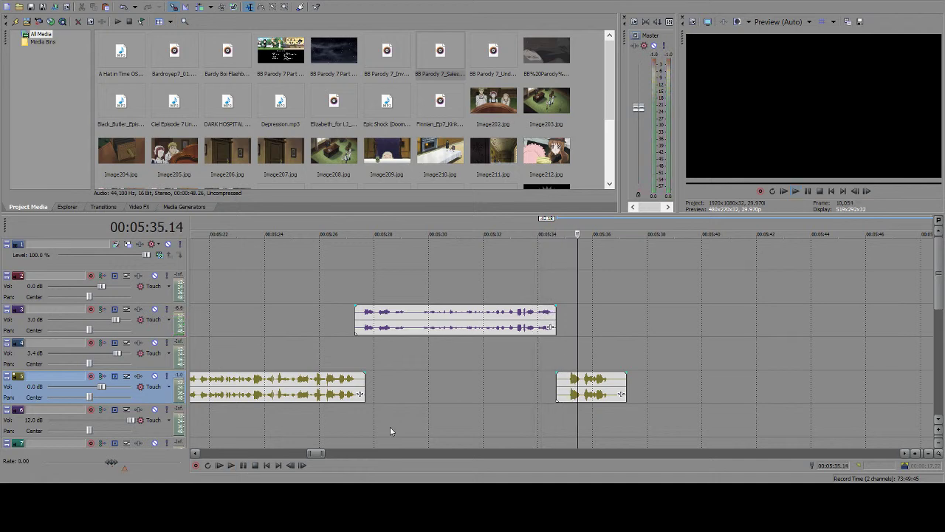
left_click_drag(559, 395, 550, 394)
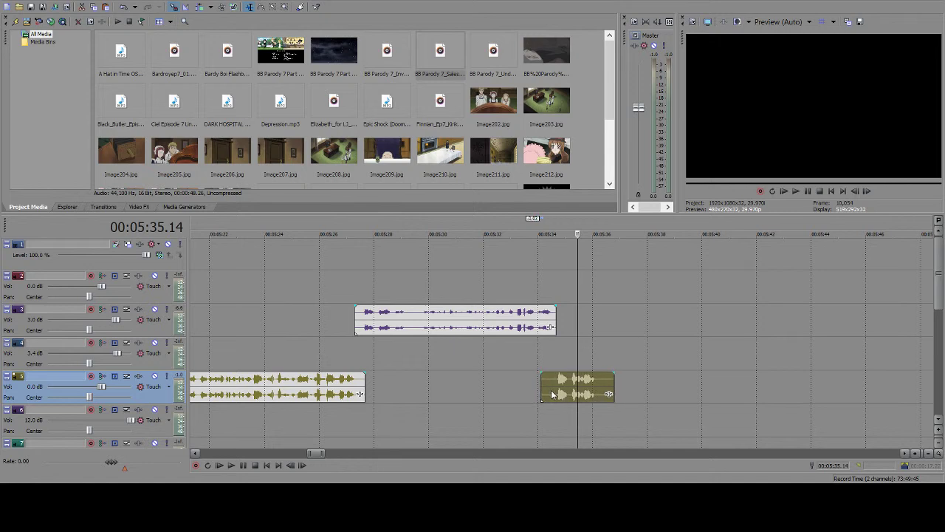
left_click(520, 395)
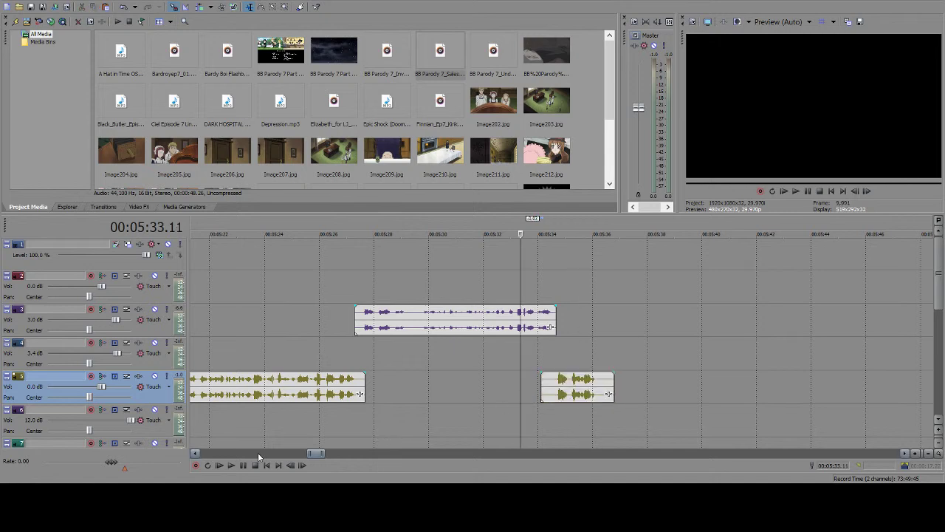
left_click(237, 463)
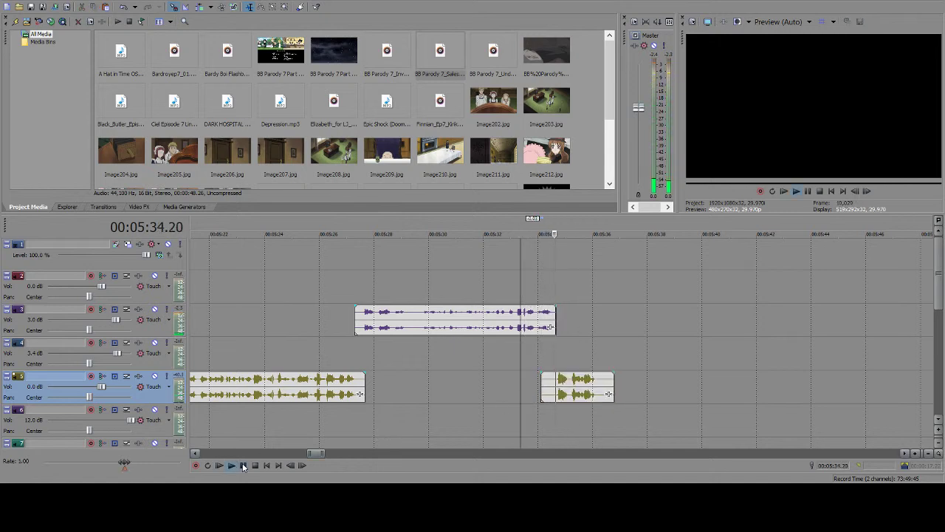
left_click(243, 466)
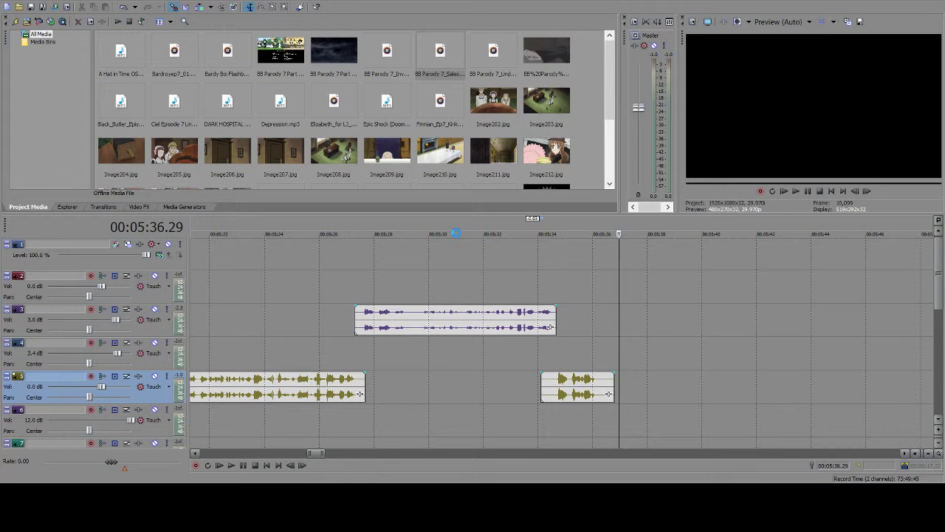
- Audition the long track 3 recording from 00:16:06.17 to find the next dialogue line
scroll(547, 288, "down", 15)
scroll(627, 297, "down", 3)
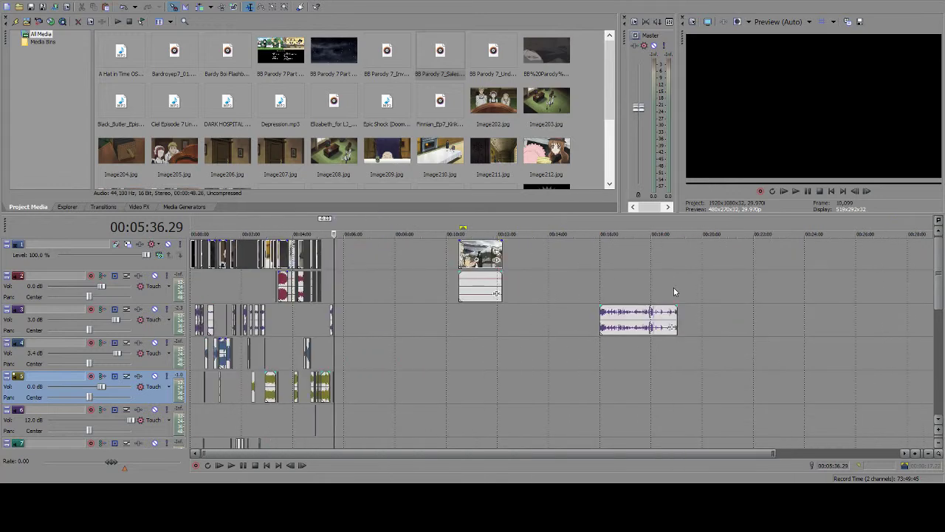
left_click(603, 322)
scroll(603, 322, "up", 10)
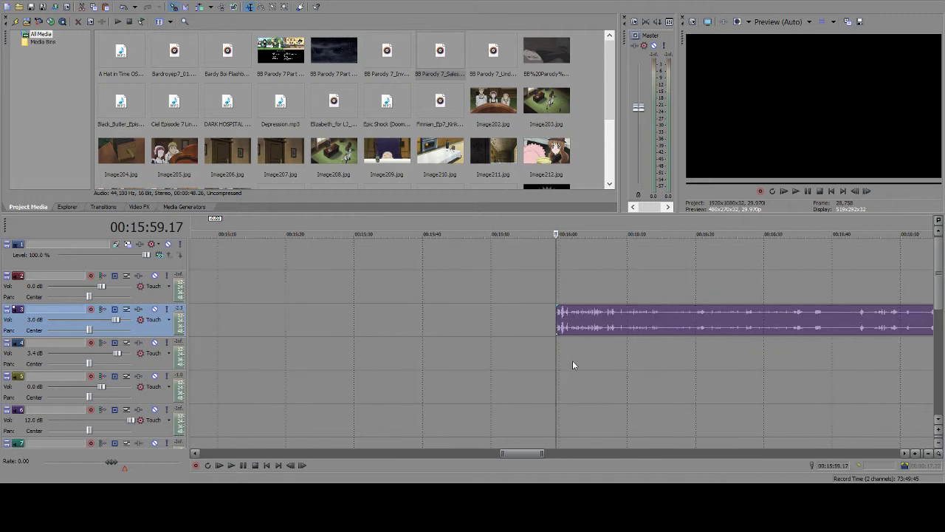
left_click(604, 316)
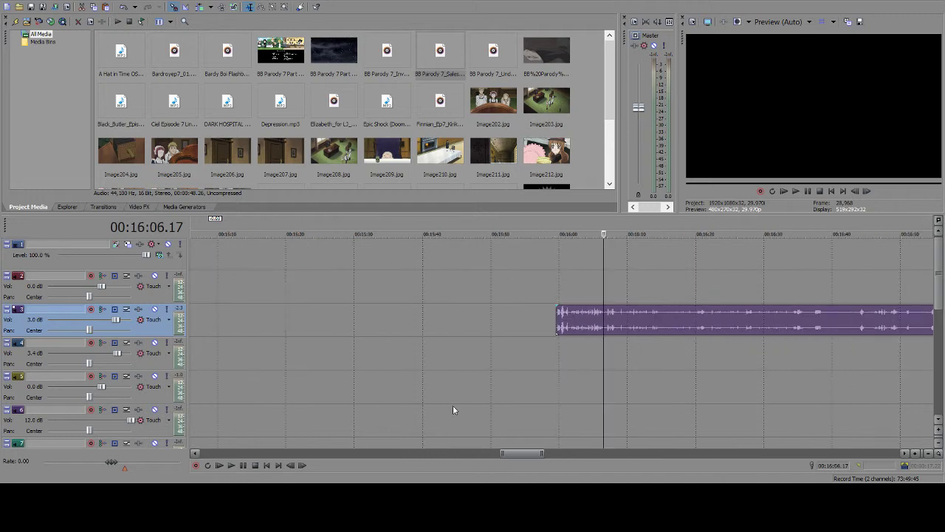
key("space")
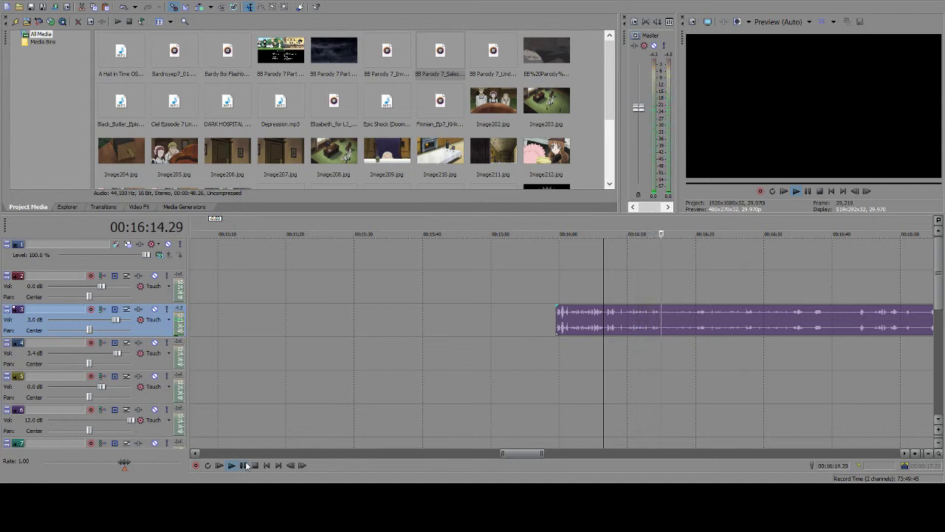
left_click(243, 465)
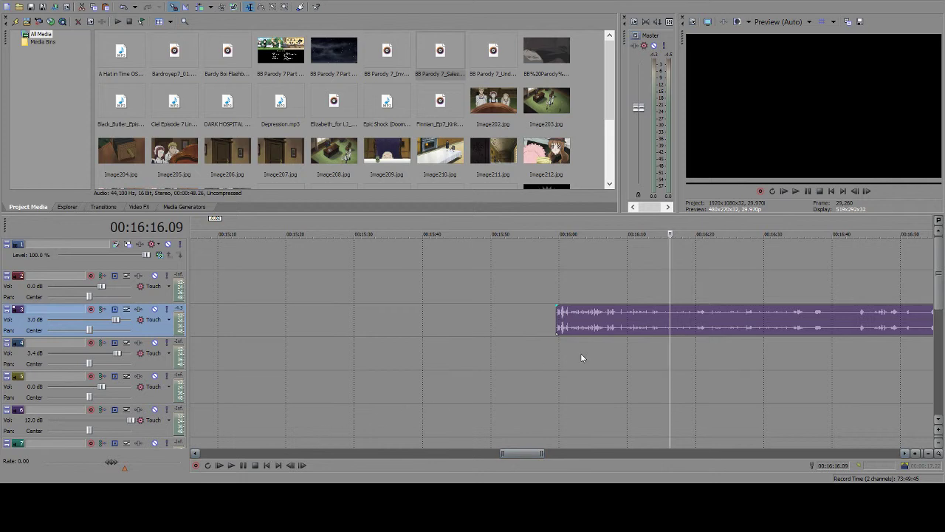
- Continue auditioning the long track 3 recording from 00:16:20.11, split it at 00:16:27.05 and delete the part before the split
left_click(699, 322)
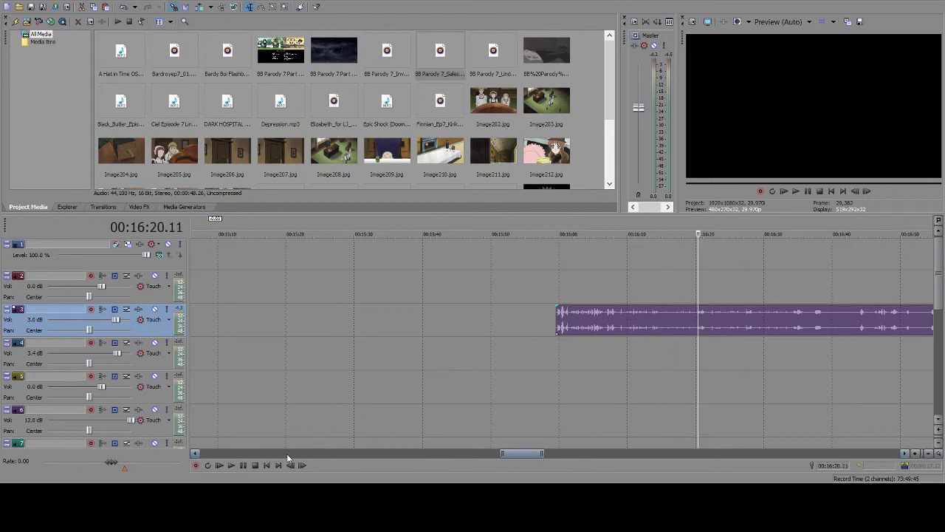
left_click(246, 464)
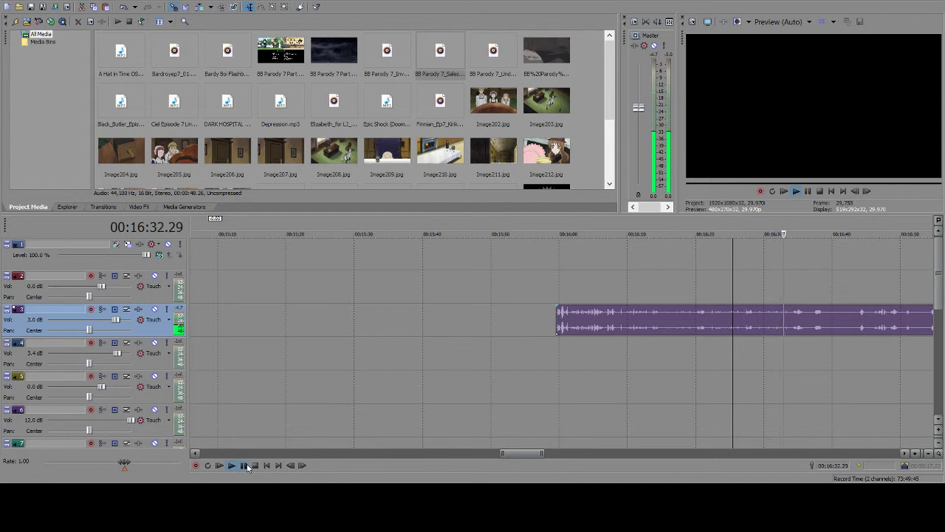
left_click(245, 465)
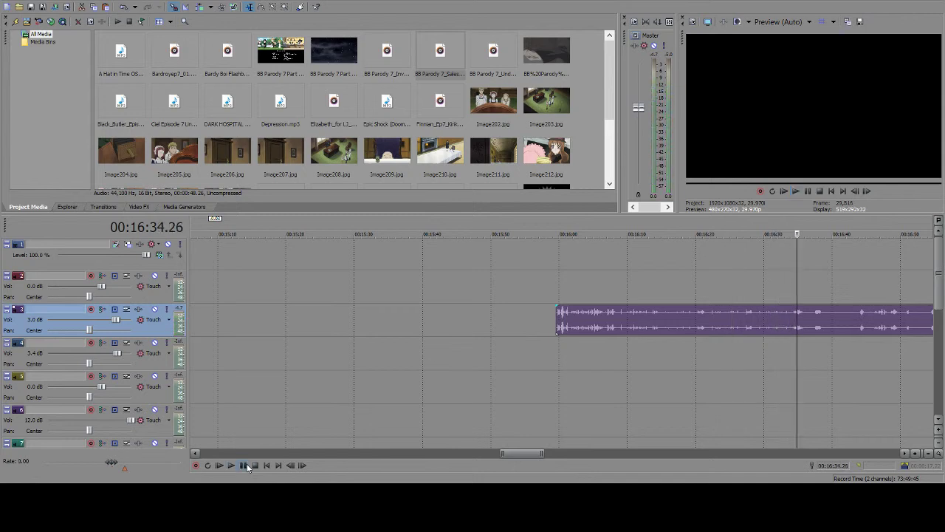
left_click(745, 316)
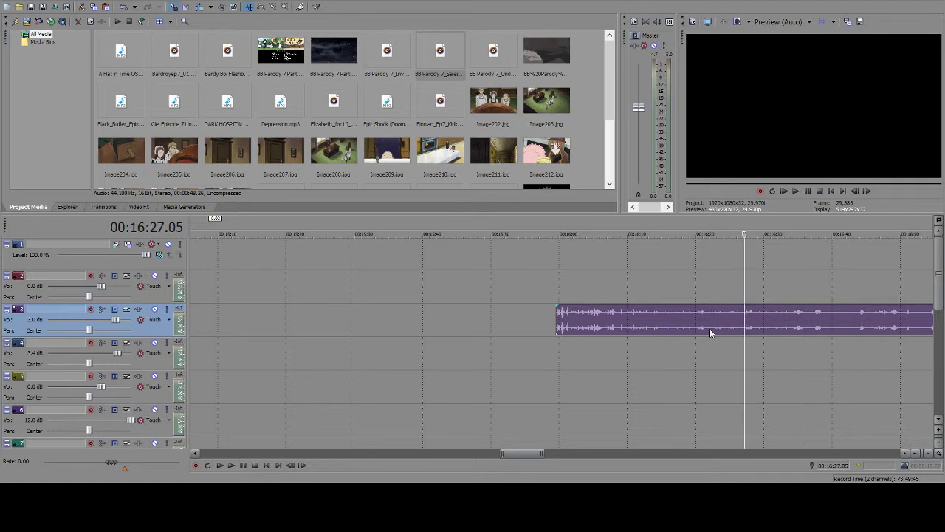
key("s")
key("Delete")
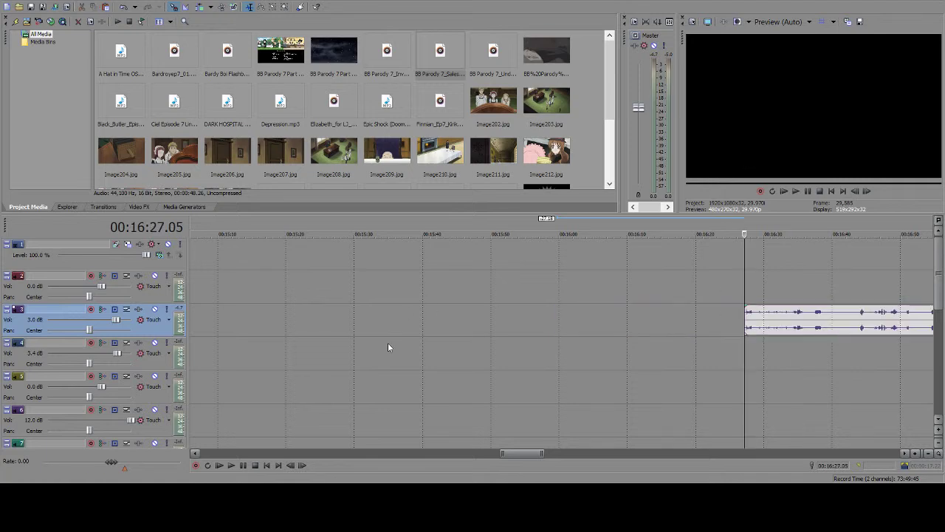
- Play the remaining track 3 recording, split it at 00:16:33.28 and cut the section before the split
left_click(243, 466)
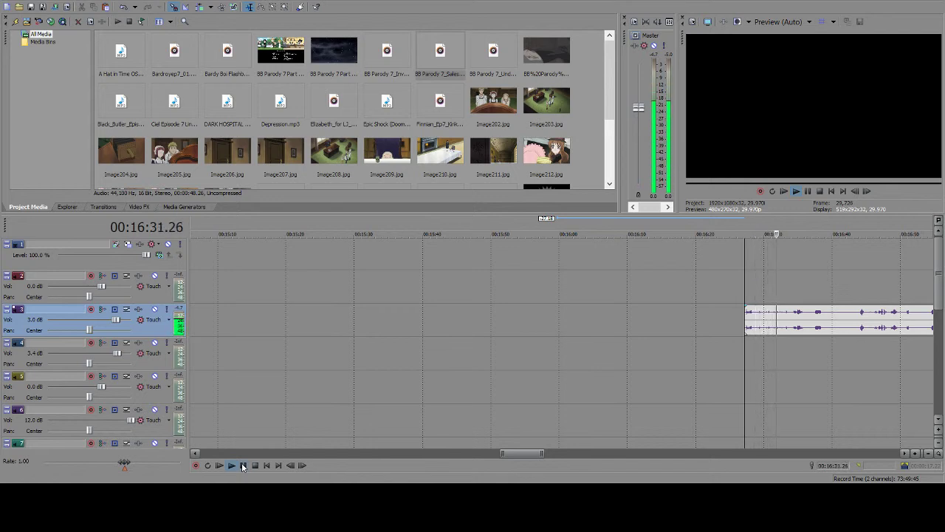
left_click(243, 466)
left_click(761, 325)
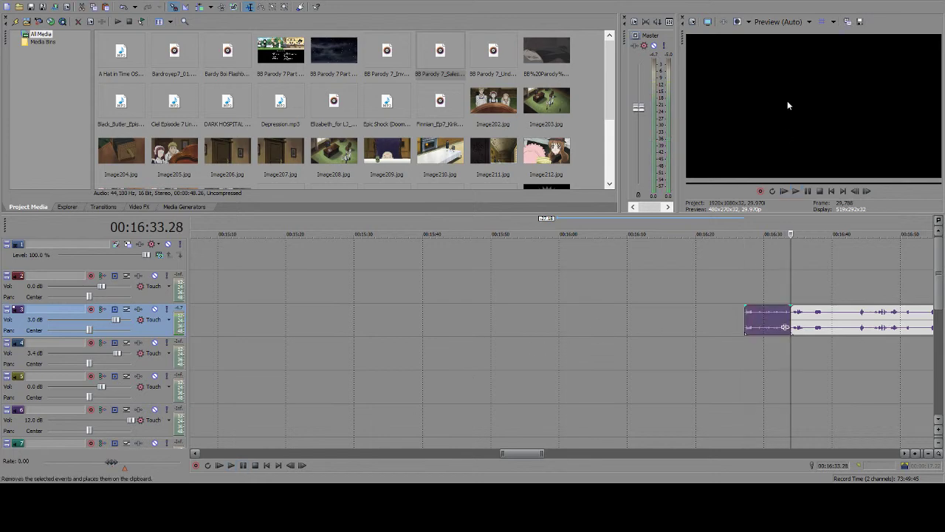
key("Delete")
- Paste the cut line on track 3 at 00:05:36.07 and play through it from 00:05:35.07
left_click_drag(516, 455, 311, 453)
left_click(527, 327)
scroll(528, 327, "up", 8)
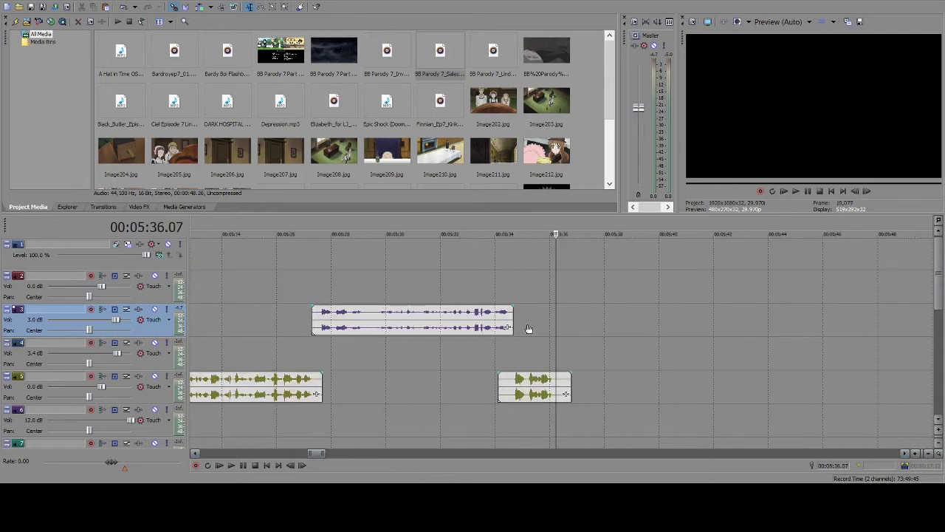
key("ctrl+v")
left_click(424, 331)
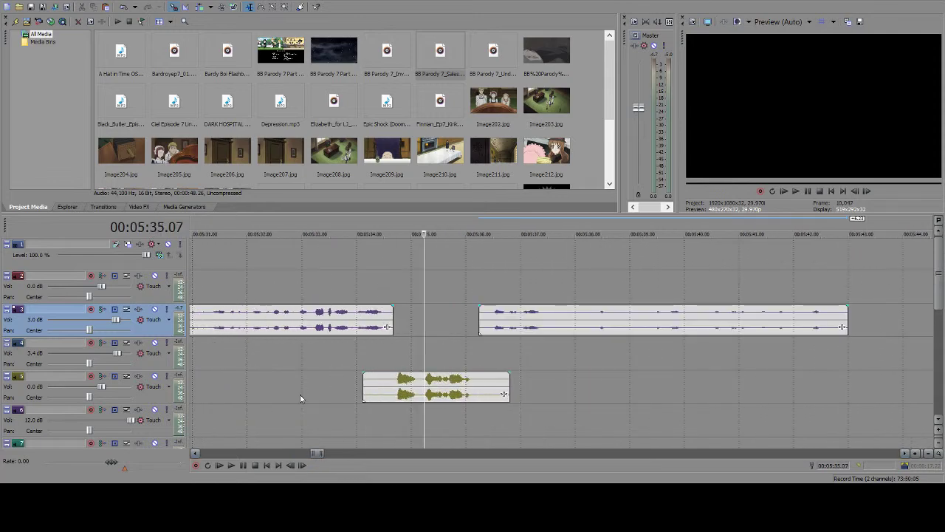
left_click(245, 464)
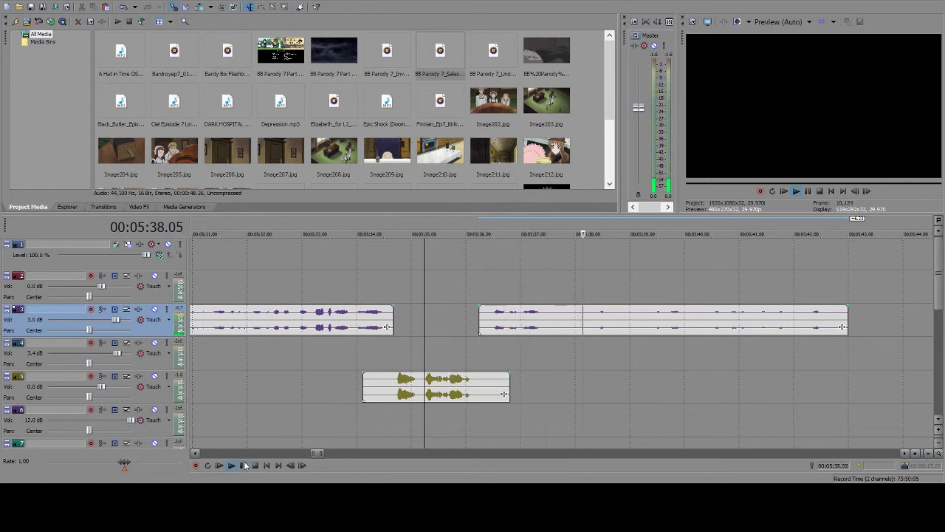
scroll(562, 395, "down", 3)
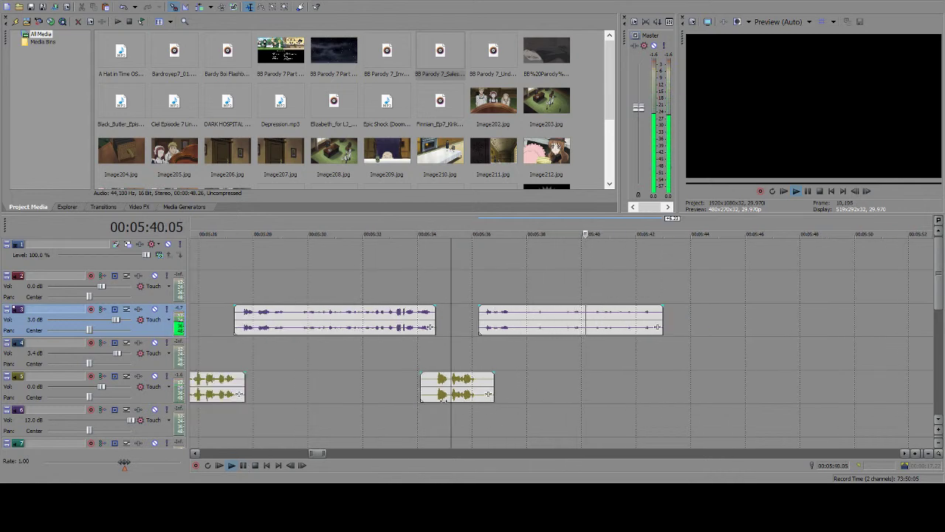
left_click(243, 466)
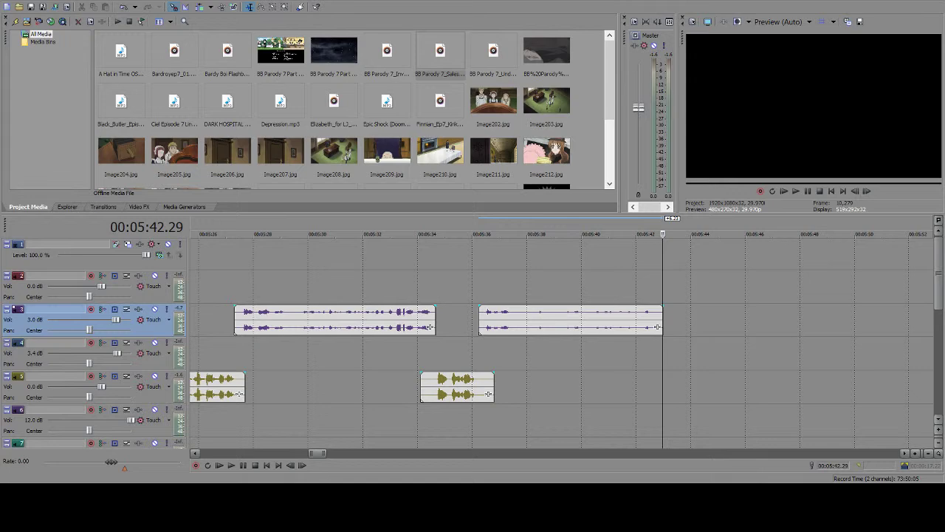
- Insert a new audio track directly above the track 3 dialogue
scroll(612, 310, "down", 3)
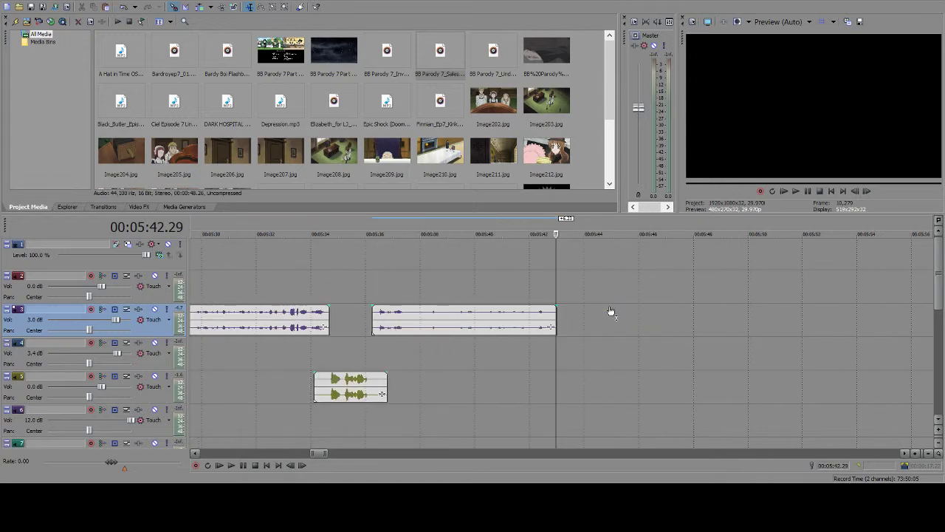
scroll(612, 310, "down", 4)
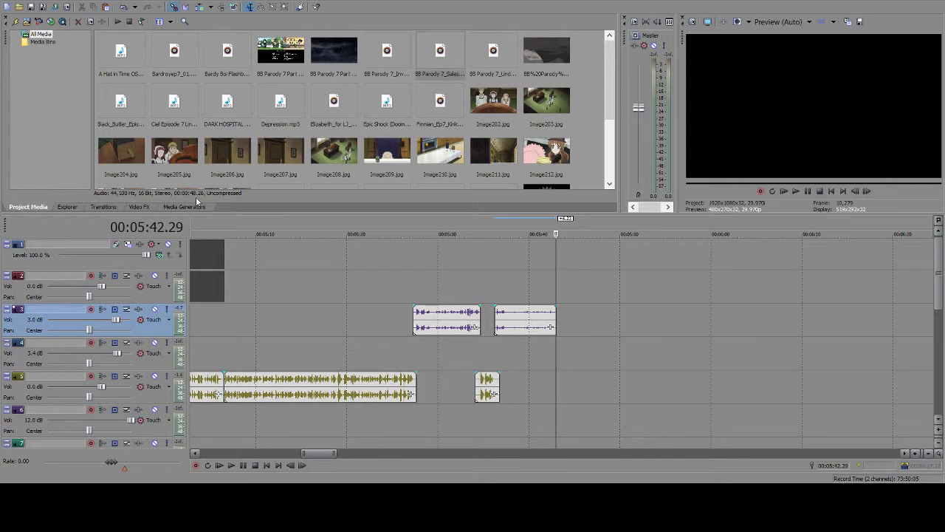
key("ctrl+q")
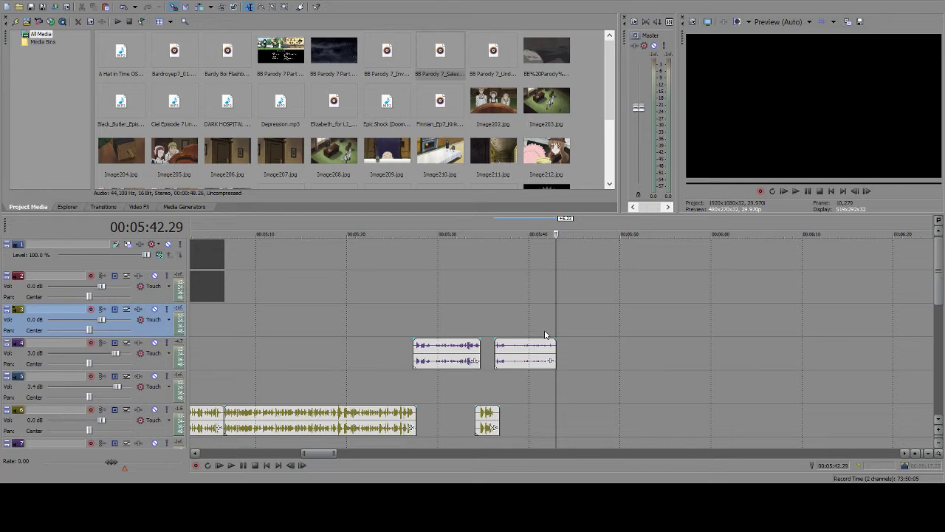
- Add Bassy Ep 7.mp3 from the project media to the new track 3 at 00:19:01.21, where the long track 4 recording ends
scroll(547, 332, "down", 10)
scroll(550, 320, "up", 1)
left_click(688, 328)
left_click(681, 329)
left_click(678, 330)
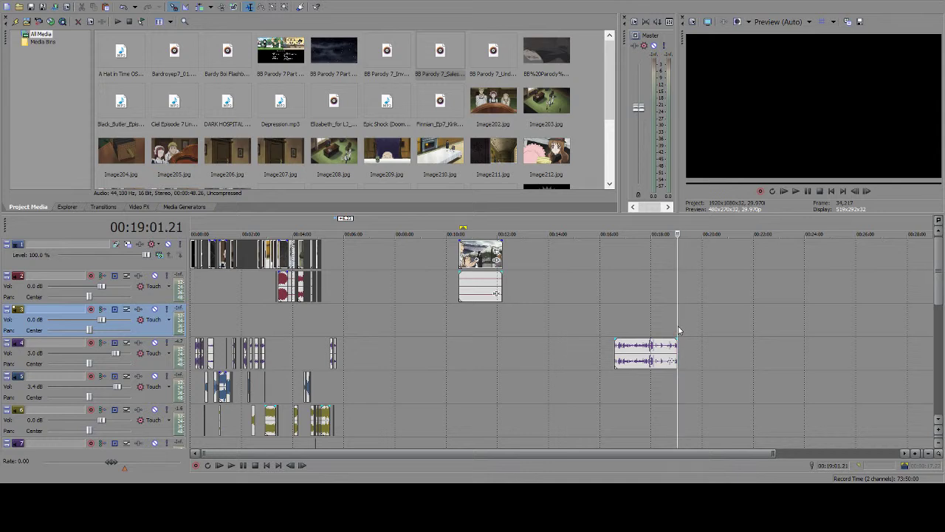
scroll(678, 329, "up", 3)
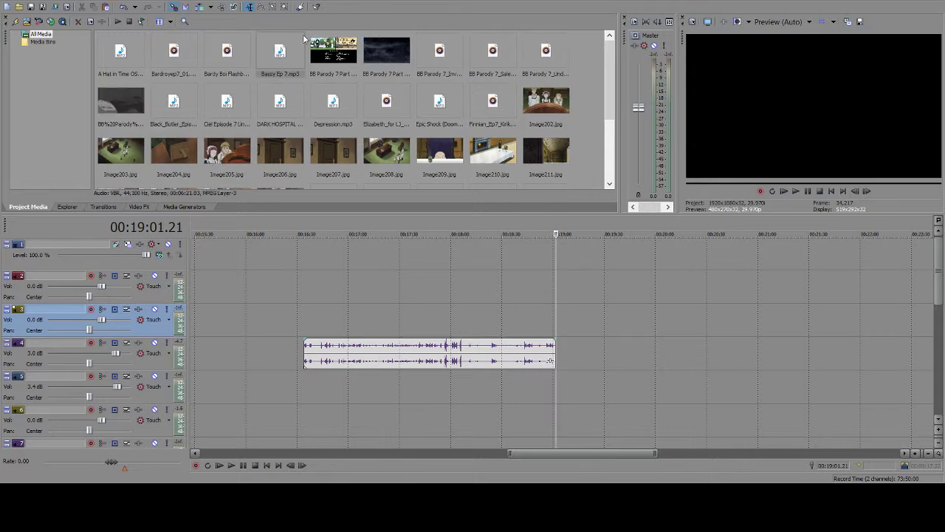
left_click_drag(289, 55, 554, 330)
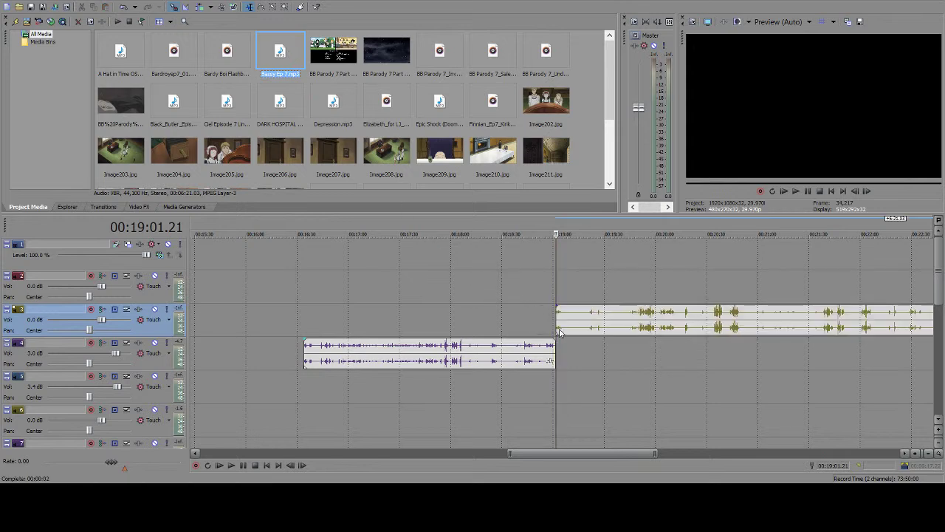
- Audition the Bassy Ep 7 audio, split it at 00:20:11.26 and trim the first part's start to about 00:19:21
left_click(641, 311)
left_click(242, 466)
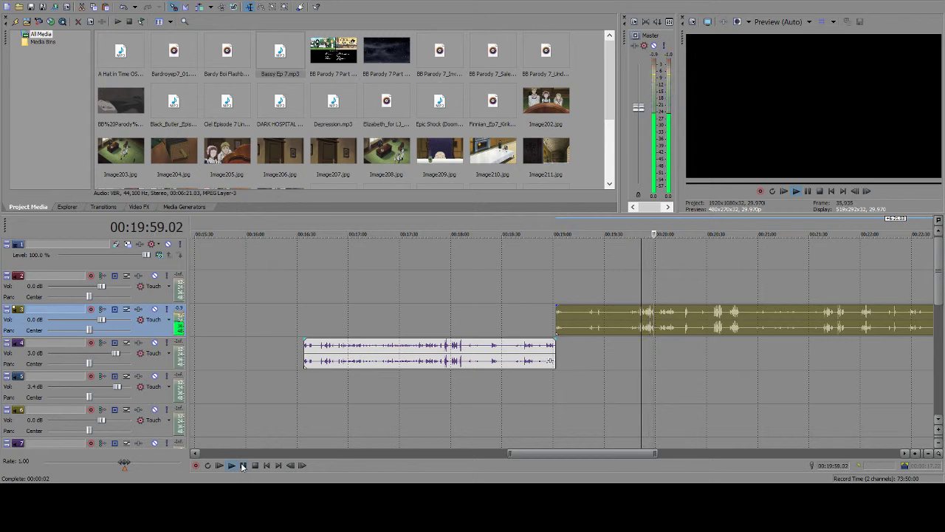
scroll(607, 408, "up", 1)
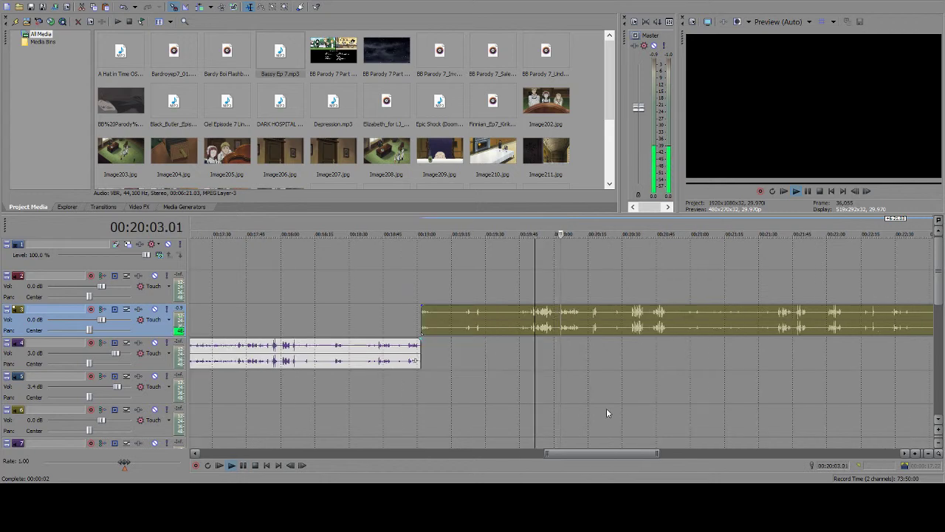
left_click(243, 465)
key("s")
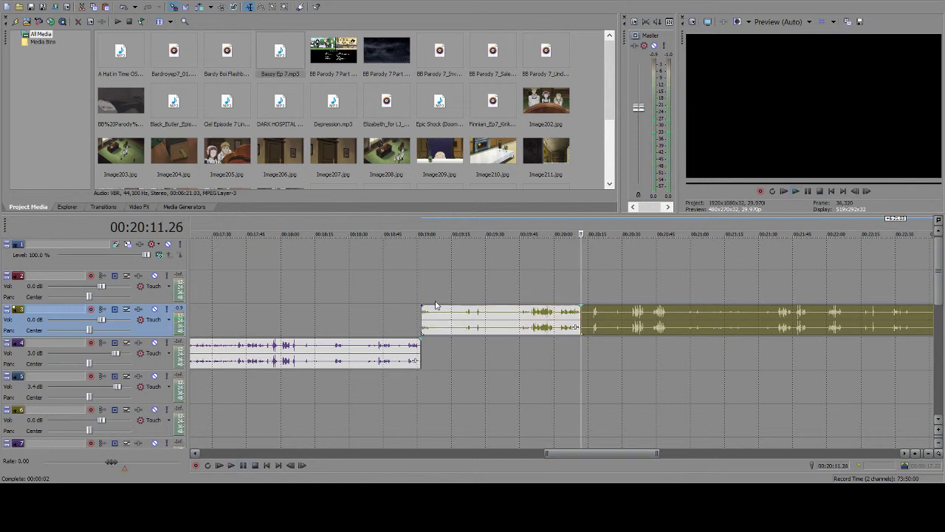
left_click_drag(422, 314, 466, 318)
left_click(467, 318)
- Play the trimmed Bassy Ep 7 clip and trim its start further to about 00:19:26
left_click(240, 464)
scroll(481, 403, "up", 5)
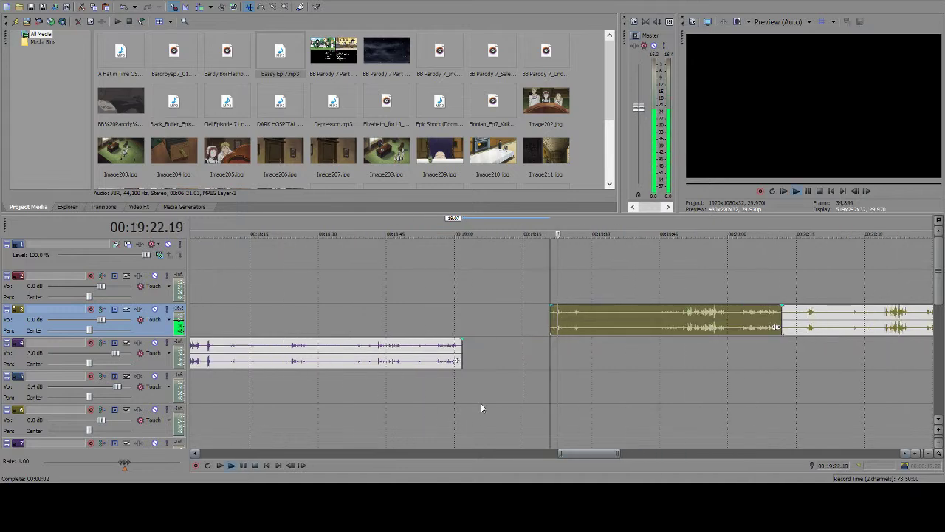
left_click(243, 465)
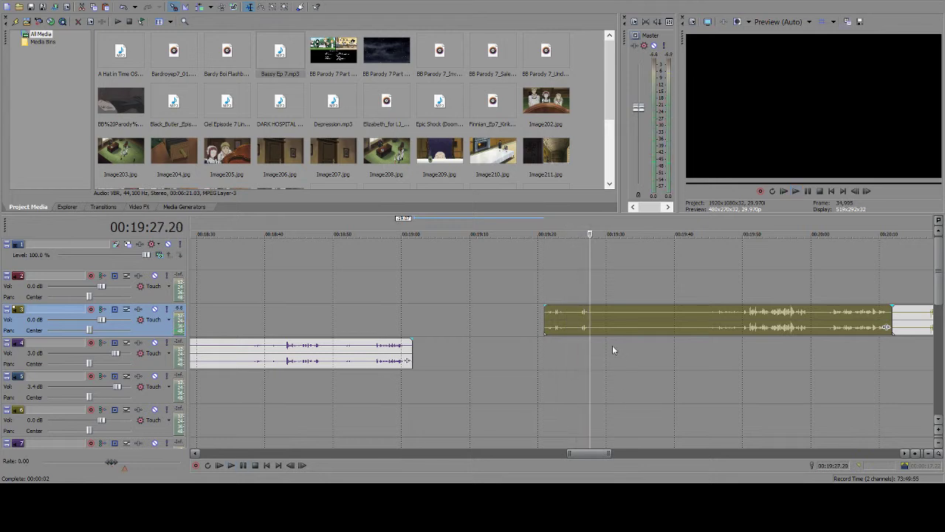
left_click(580, 323)
left_click_drag(544, 320, 581, 320)
- Split the Bassy Ep 7 clip at 00:19:27.21 and cut the short piece before the split
left_click(242, 463)
left_click(243, 465)
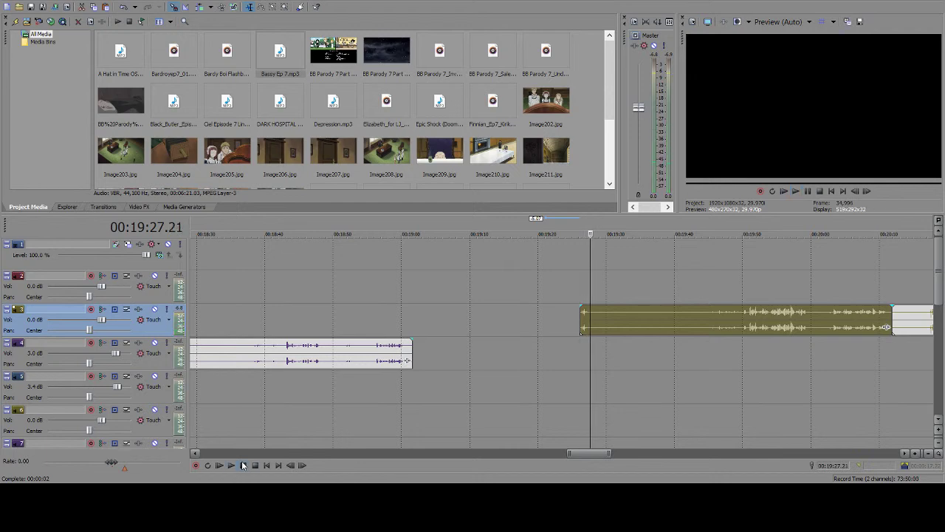
key("s")
key("Delete")
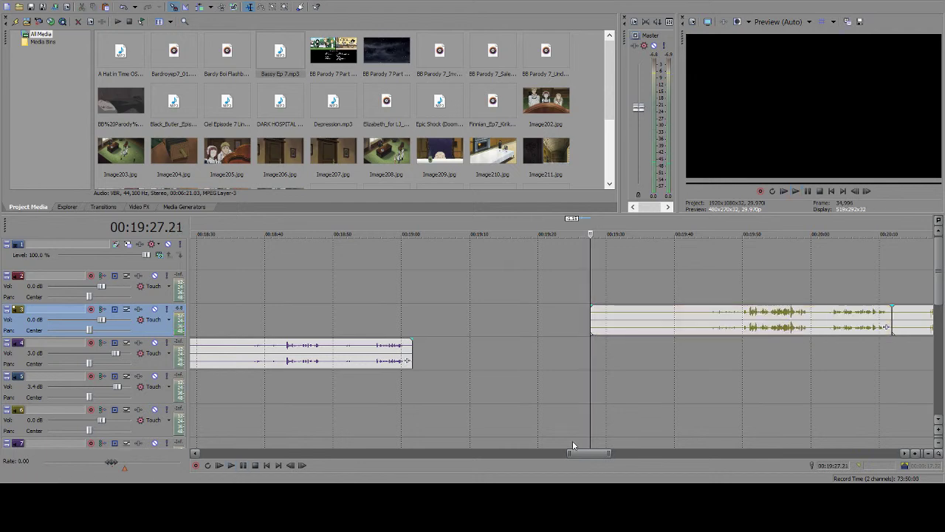
- Paste the cut Bassy Ep 7 line on track 6 at 00:05:42.29, directly after the last track 4 dialogue clip, and check the transition
left_click_drag(584, 453, 315, 437)
left_click(495, 418)
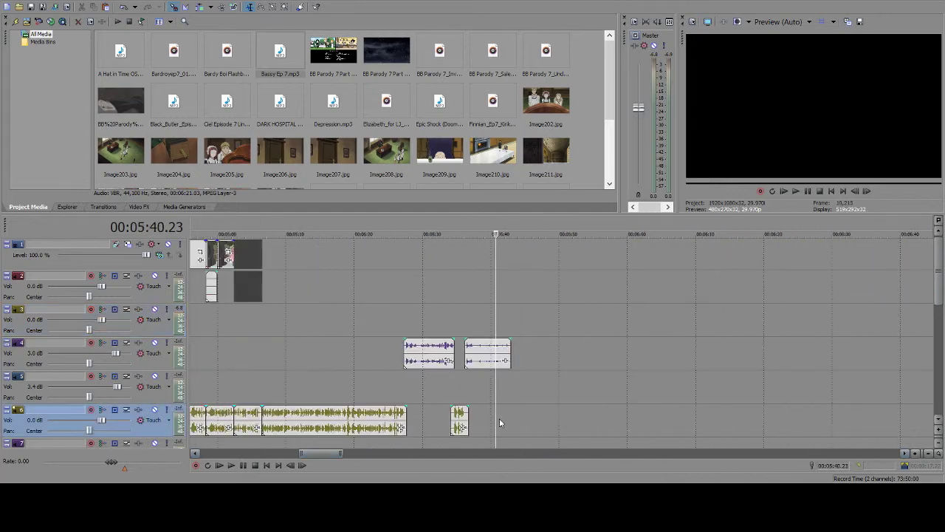
left_click(501, 432)
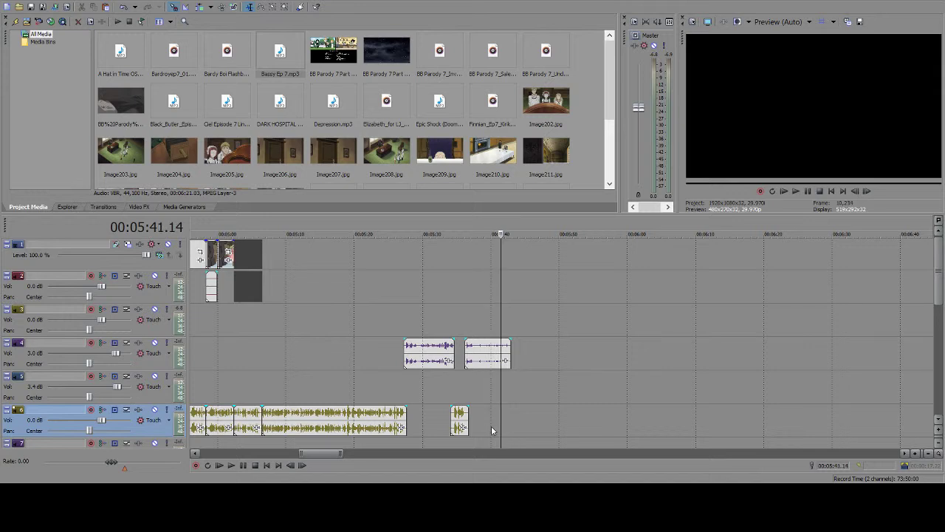
left_click(240, 465)
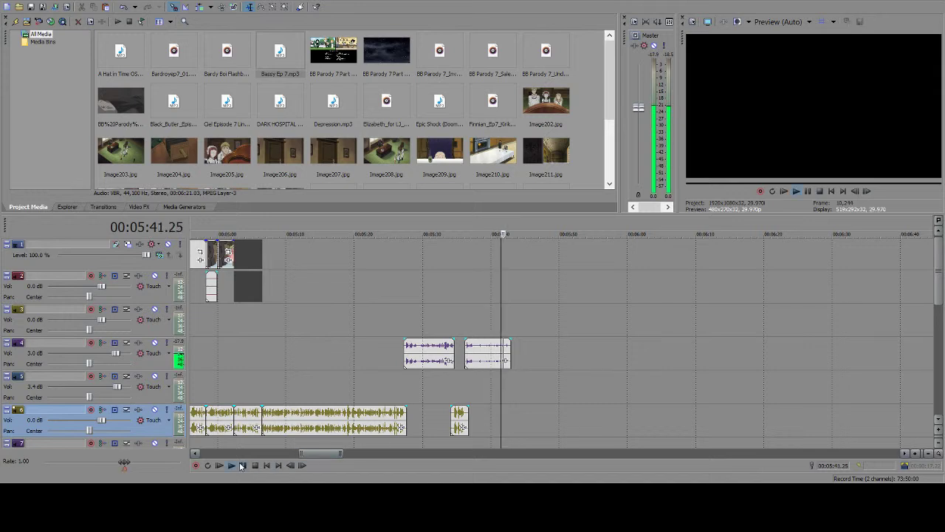
left_click(242, 465)
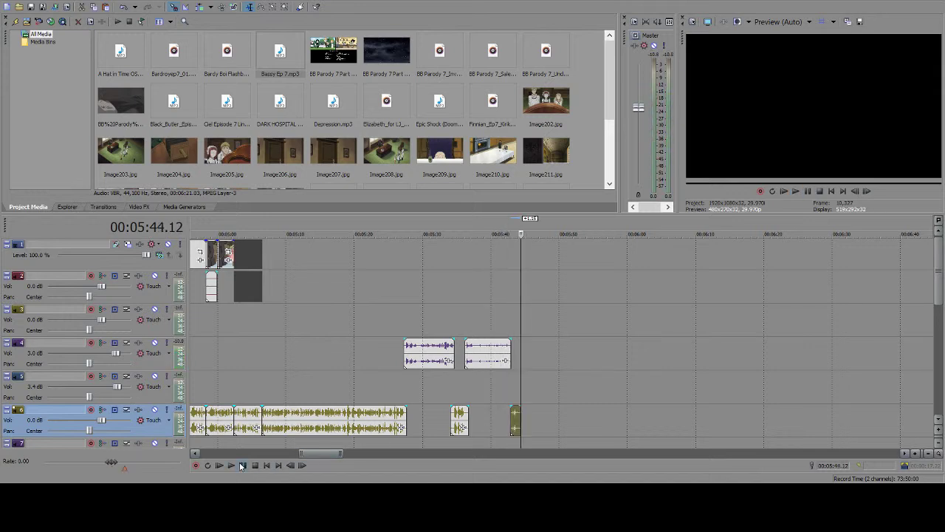
left_click(469, 394)
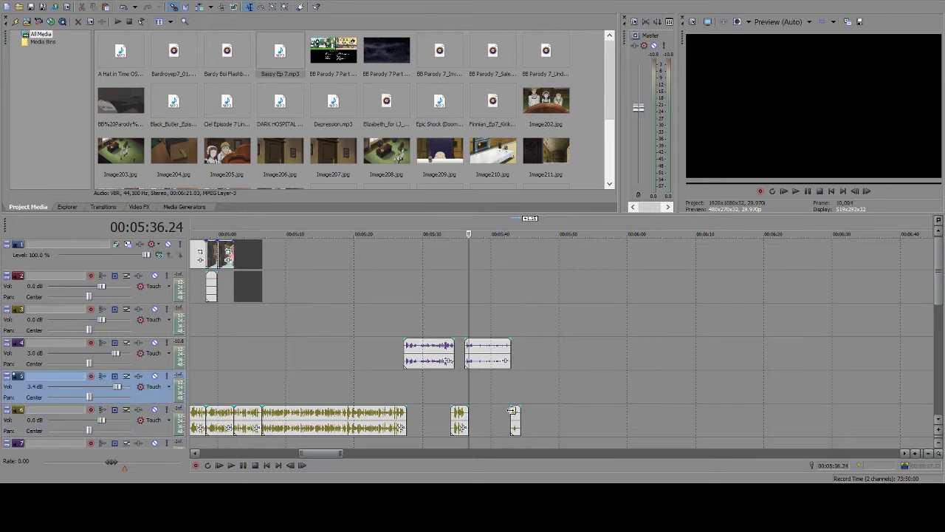
- Move the last Bassy Ep 7 line from track 6 to track 3 at the same time position and play the transition
left_click_drag(515, 421, 515, 325)
left_click(243, 465)
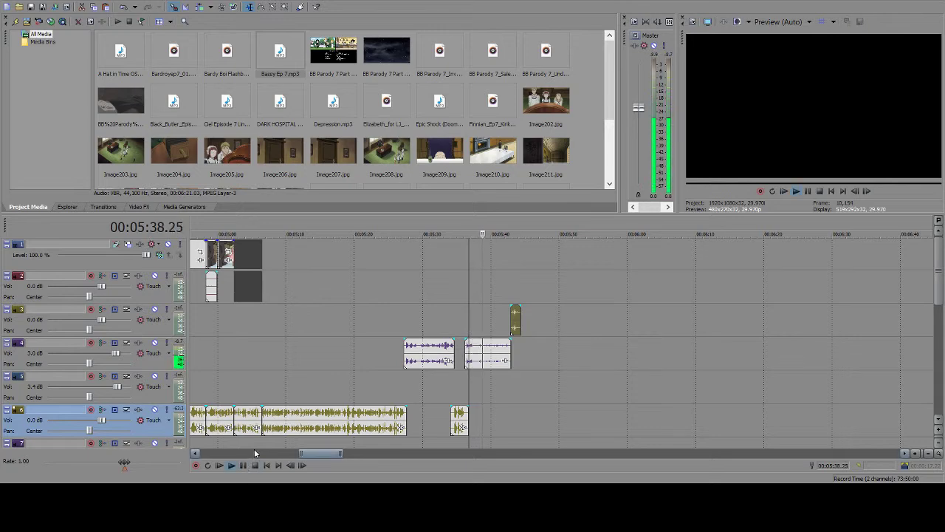
scroll(501, 373, "up", 2)
scroll(501, 369, "up", 1)
scroll(501, 369, "down", 1)
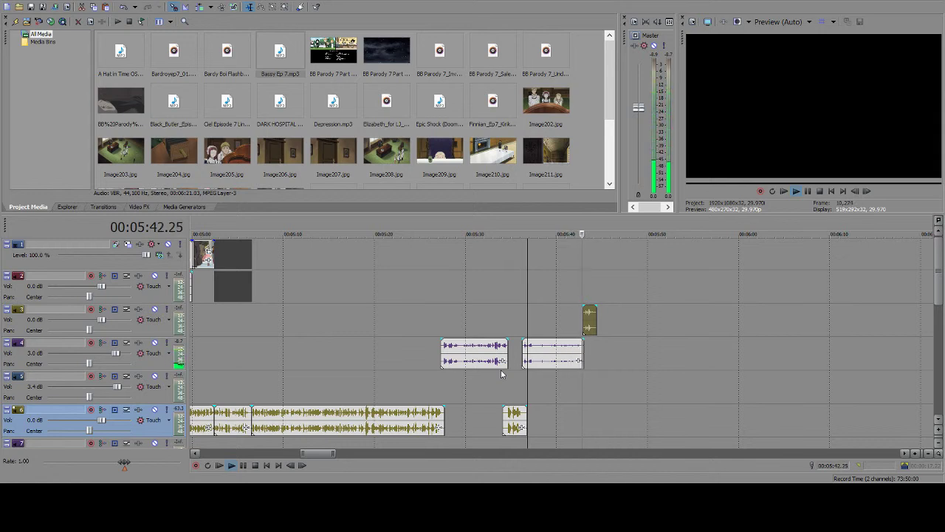
left_click(243, 465)
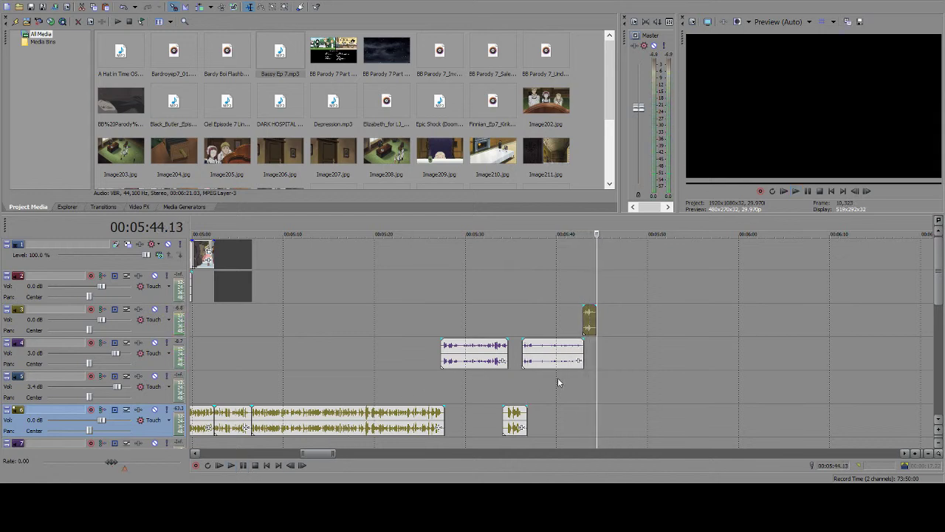
- Shift the Bassy Ep 7 line on track 3 slightly earlier to overlap the end of the track 4 dialogue clip, and play it
scroll(560, 365, "up", 3)
left_click_drag(529, 319, 501, 323)
left_click(501, 322)
left_click(242, 465)
- Import part 1.wav and place it on a new audio track 3 at 00:25:22.25, directly after the end of the existing long recording
key("Return")
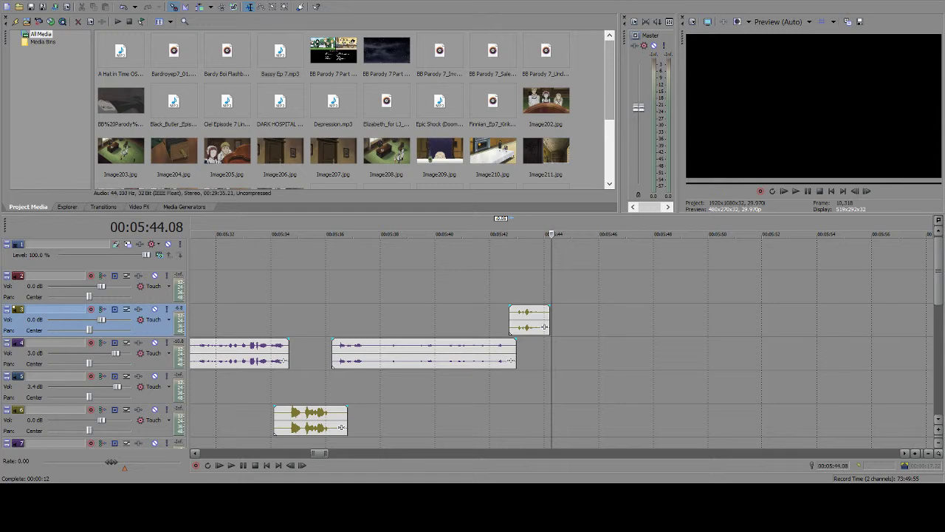
scroll(605, 56, "down", 3)
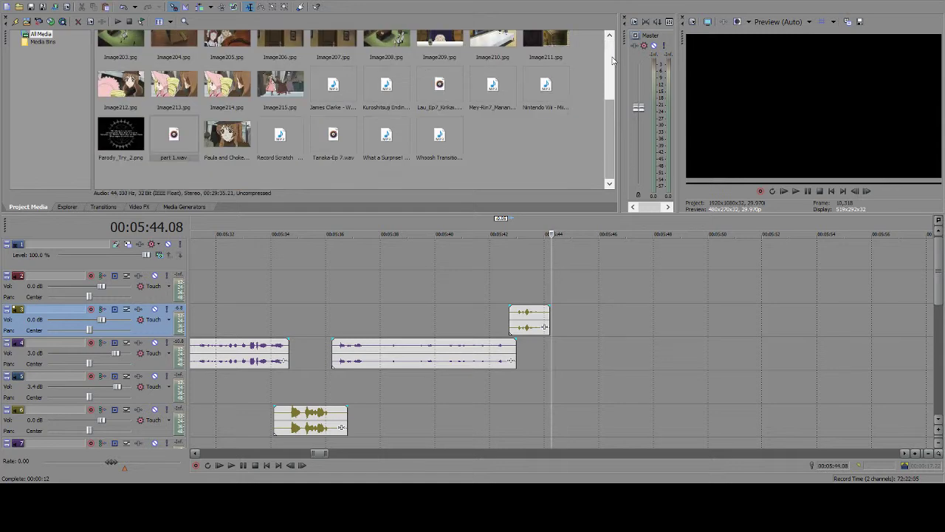
scroll(663, 248, "down", 12)
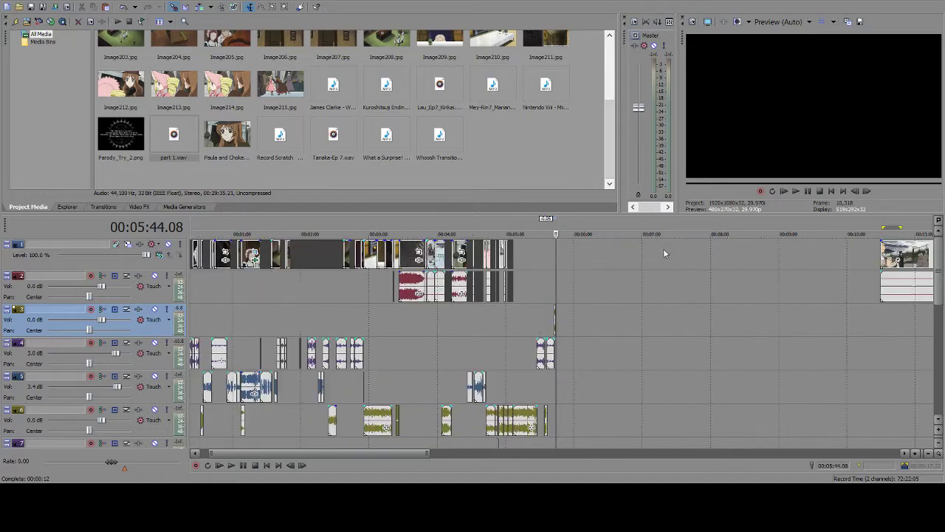
left_click(722, 341)
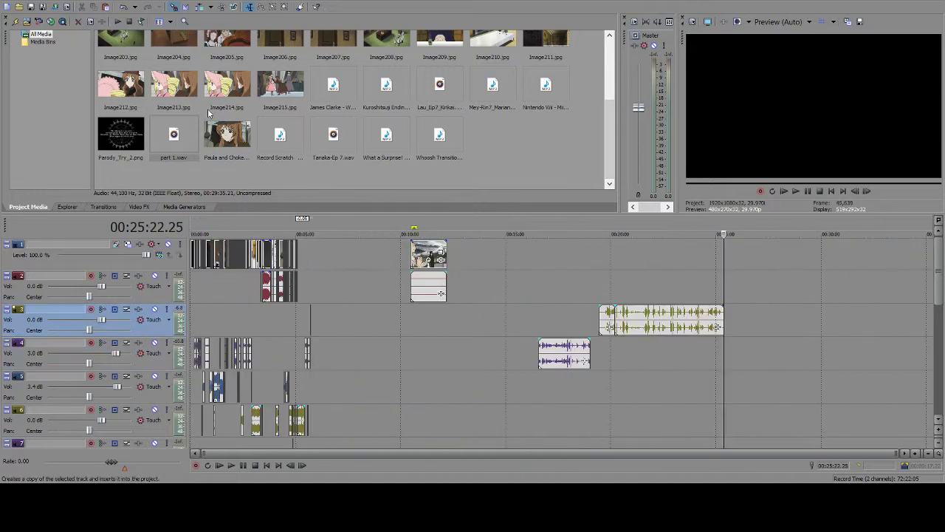
key("ctrl+q")
left_click_drag(191, 143, 733, 331)
scroll(657, 334, "up", 5)
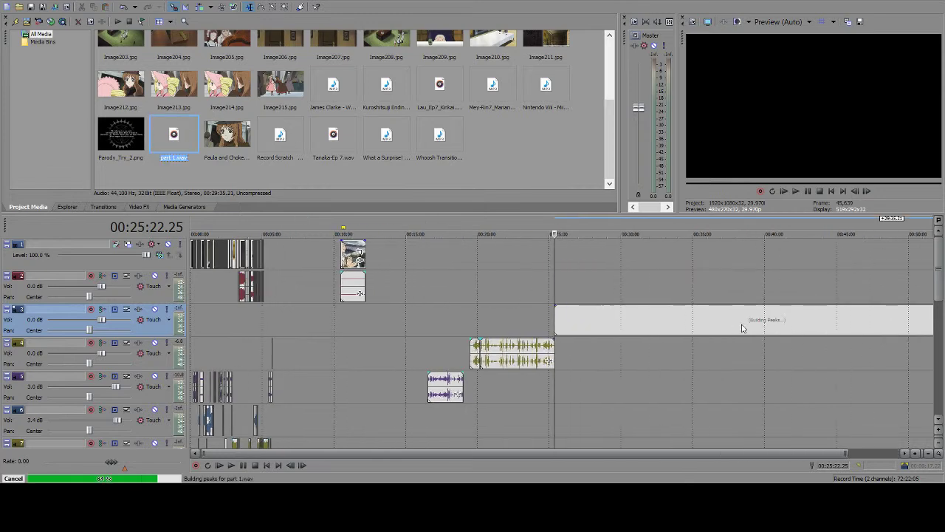
- Audition part 1.wav from its start and around 00:25:52 and 00:26:18 to identify the recorded lines
left_click(232, 465)
scroll(599, 385, "up", 2)
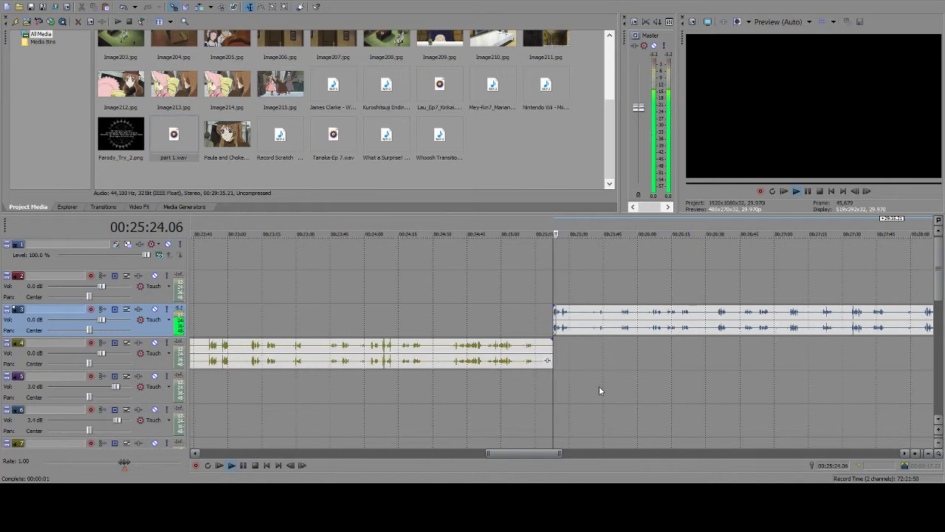
scroll(620, 381, "up", 2)
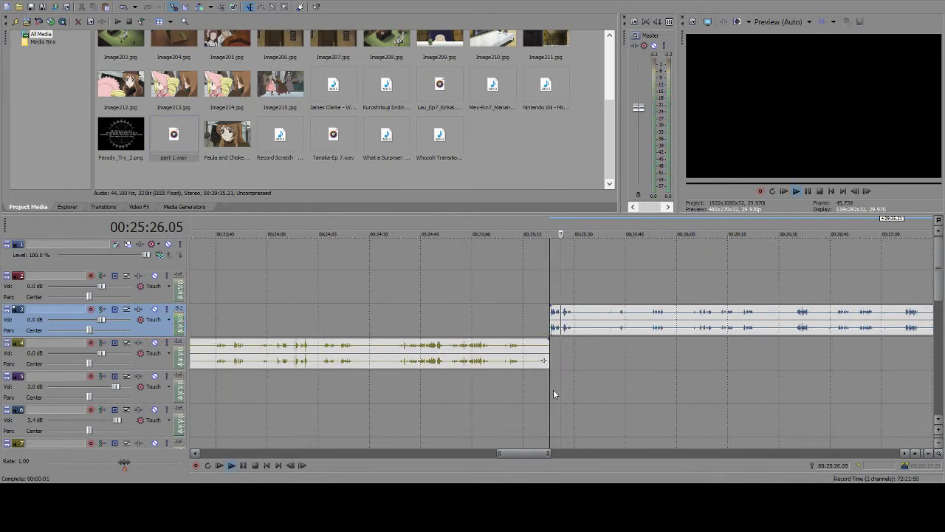
left_click(242, 465)
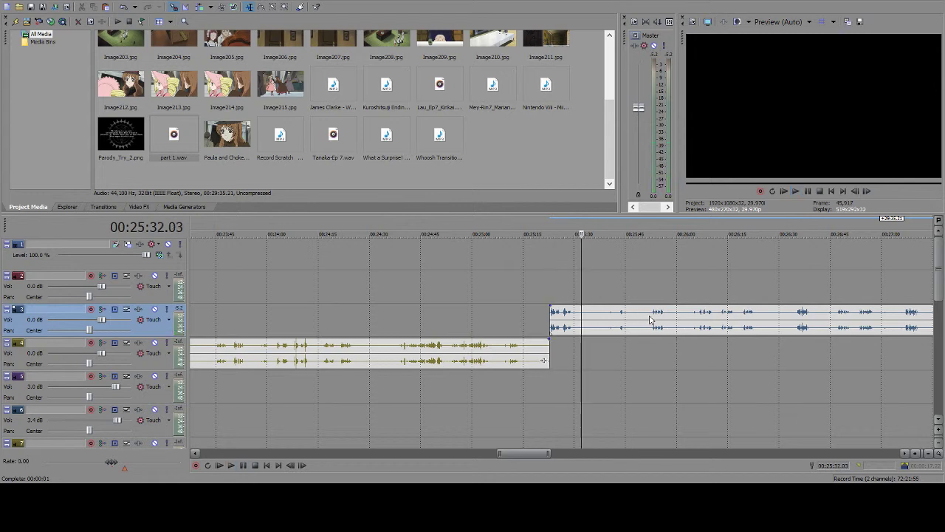
left_click(649, 319)
left_click(244, 466)
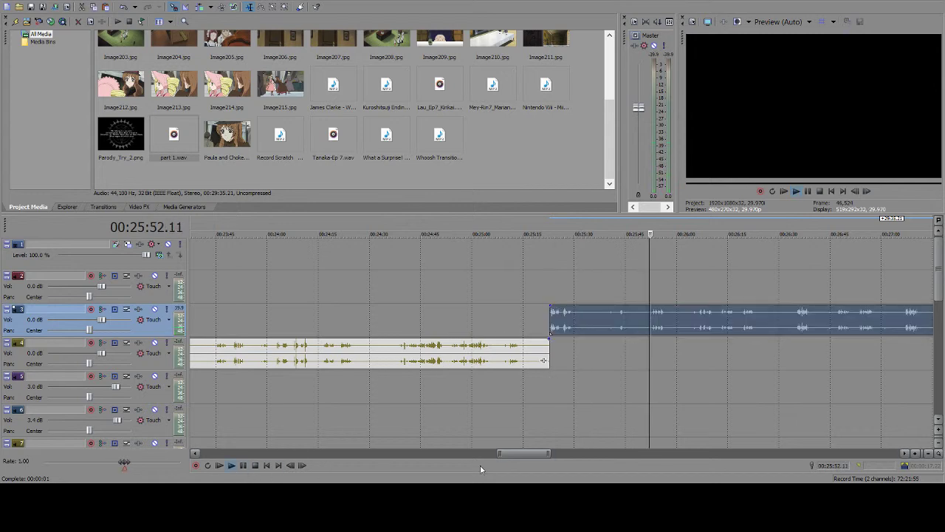
left_click_drag(509, 455, 522, 455)
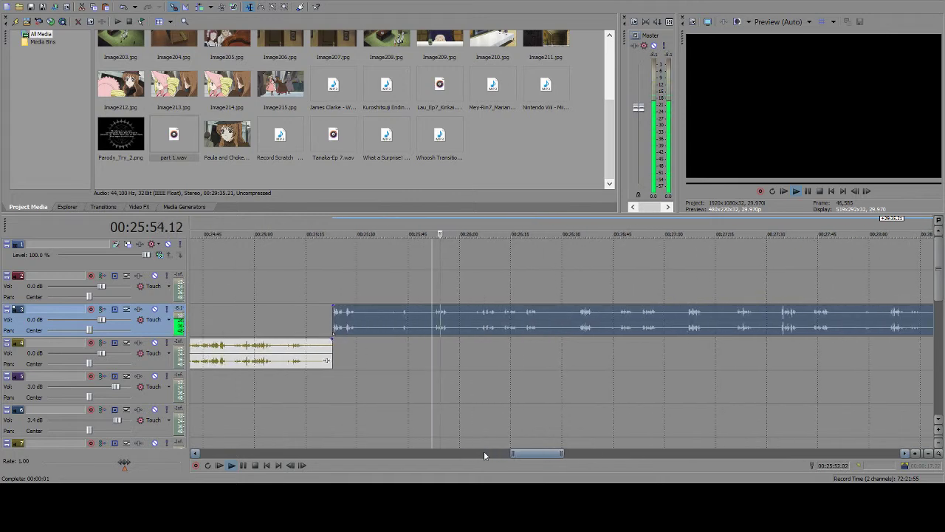
left_click(244, 466)
left_click(527, 325)
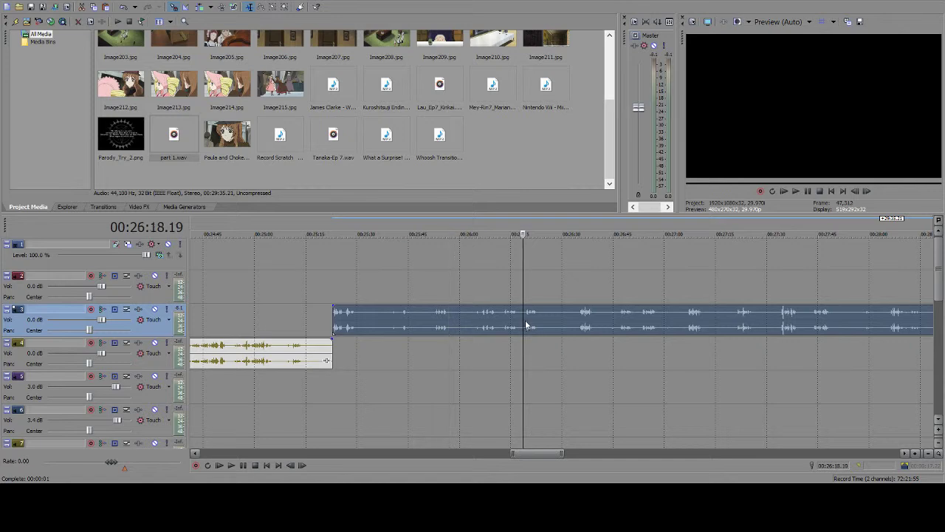
left_click(243, 465)
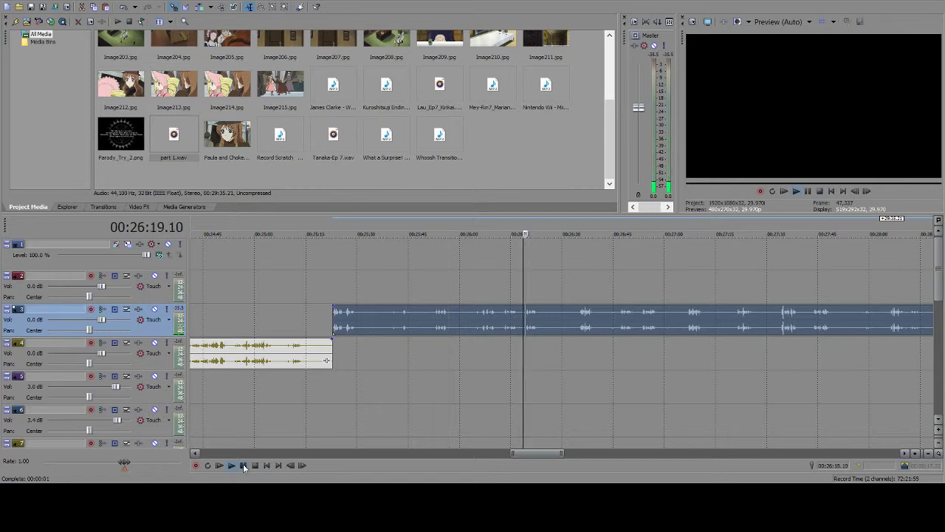
left_click(244, 465)
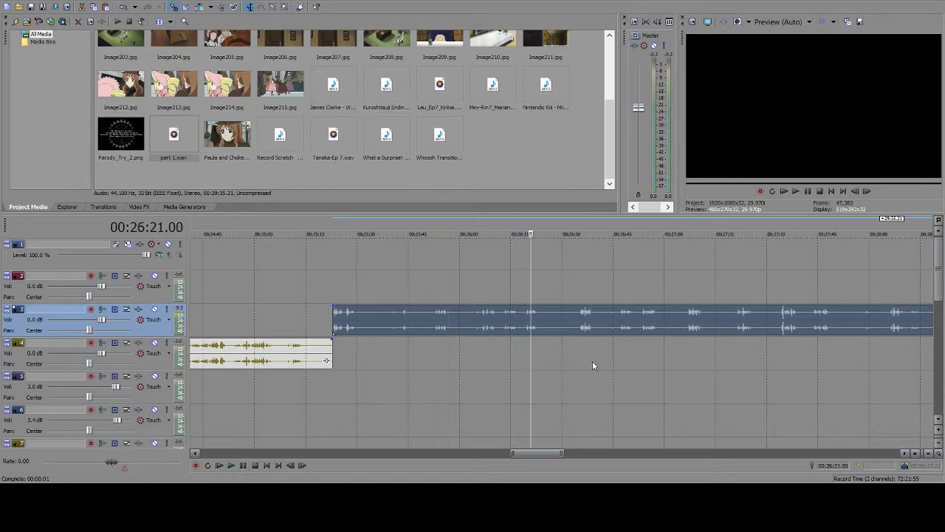
- Listen to the louder passages of part 1.wav around 00:27:07, 00:27:34 and 00:27:45
left_click(689, 315)
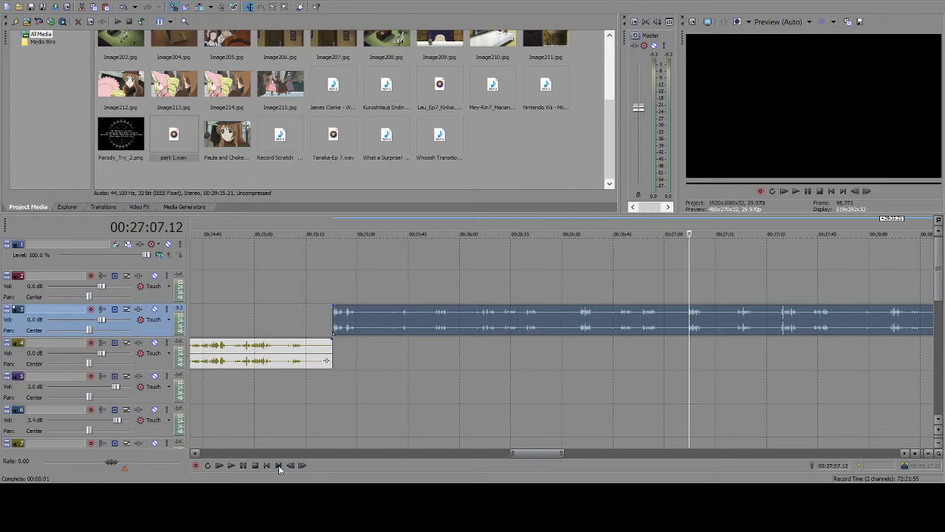
left_click(244, 465)
left_click_drag(521, 452, 540, 452)
left_click(244, 466)
left_click(522, 322)
left_click(243, 465)
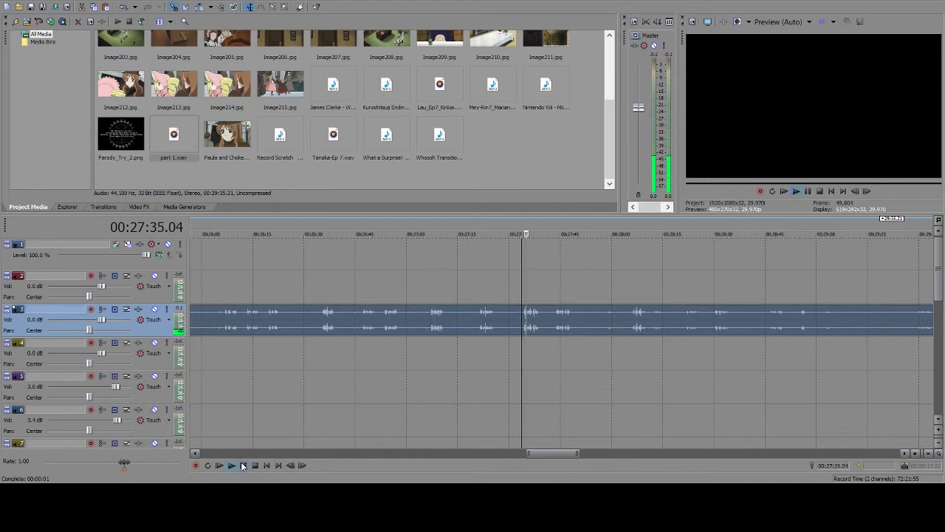
left_click(244, 465)
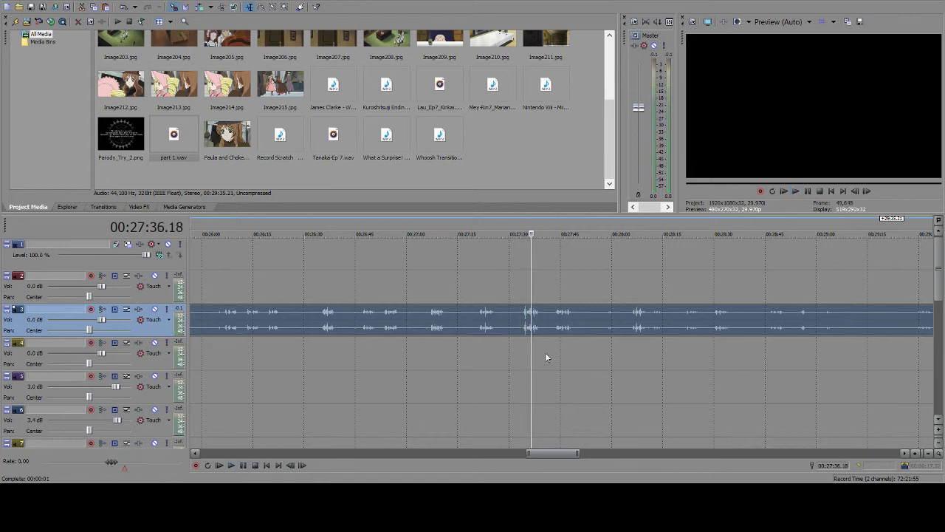
left_click(562, 353)
left_click(245, 466)
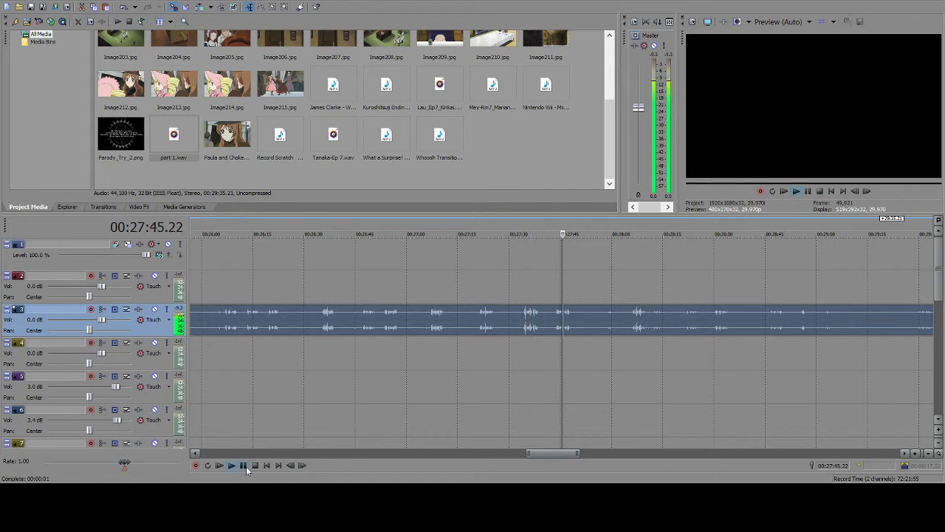
left_click(246, 466)
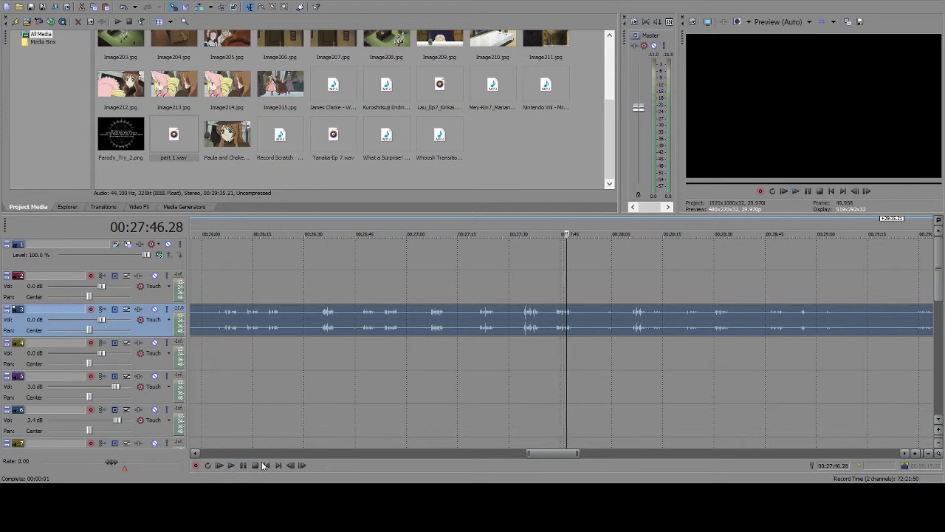
- Listen to the passages further along part 1.wav around 00:31:23 and 00:30:07
left_click_drag(542, 453, 584, 453)
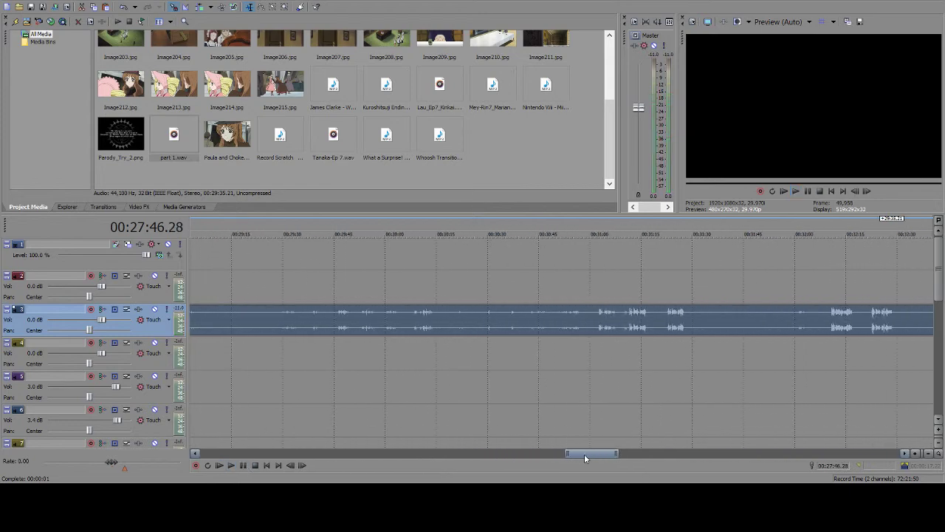
left_click(670, 384)
left_click(245, 466)
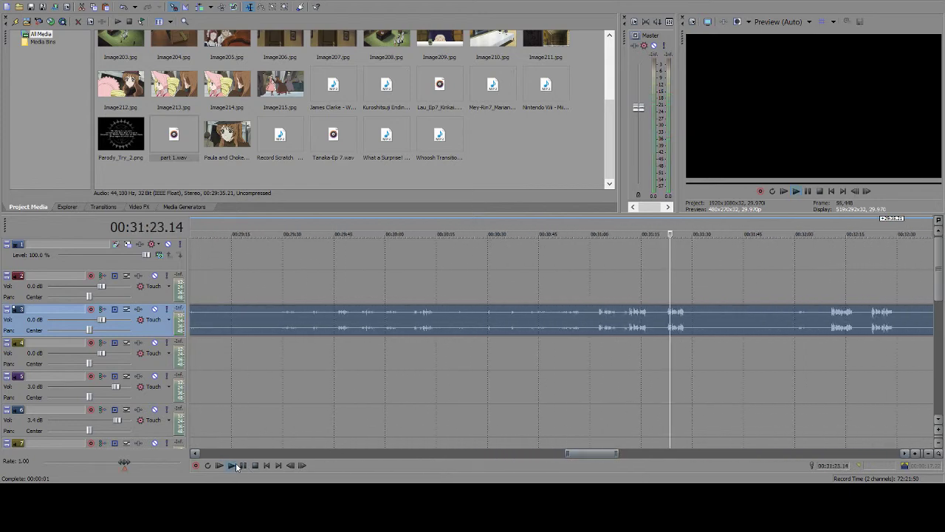
left_click(244, 465)
left_click(411, 317)
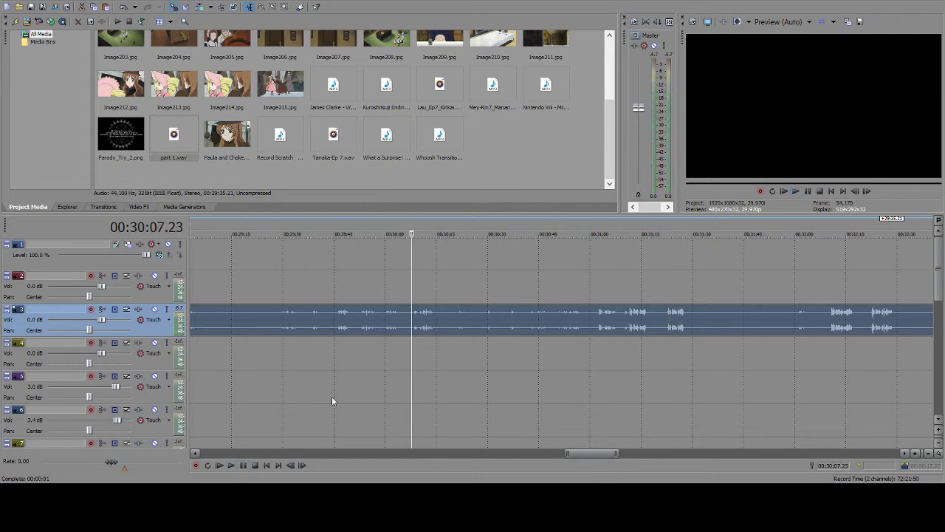
left_click(245, 466)
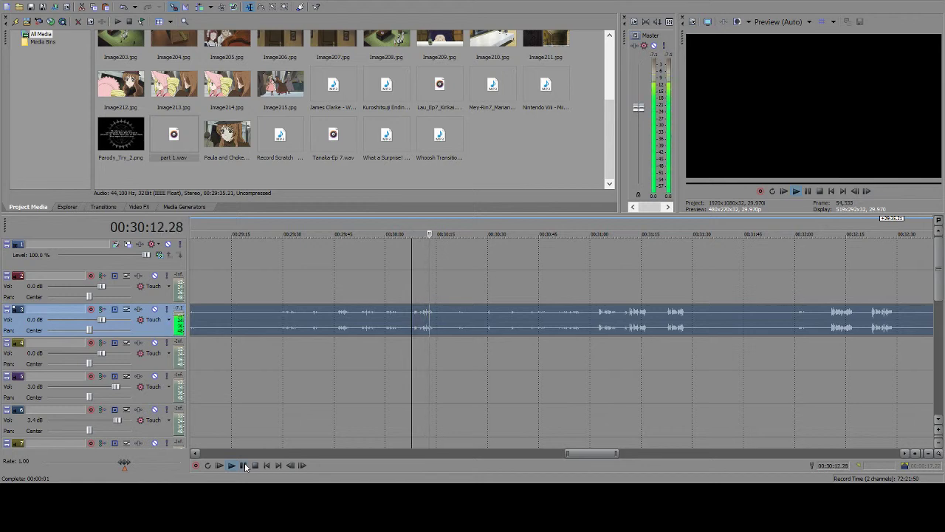
left_click(243, 465)
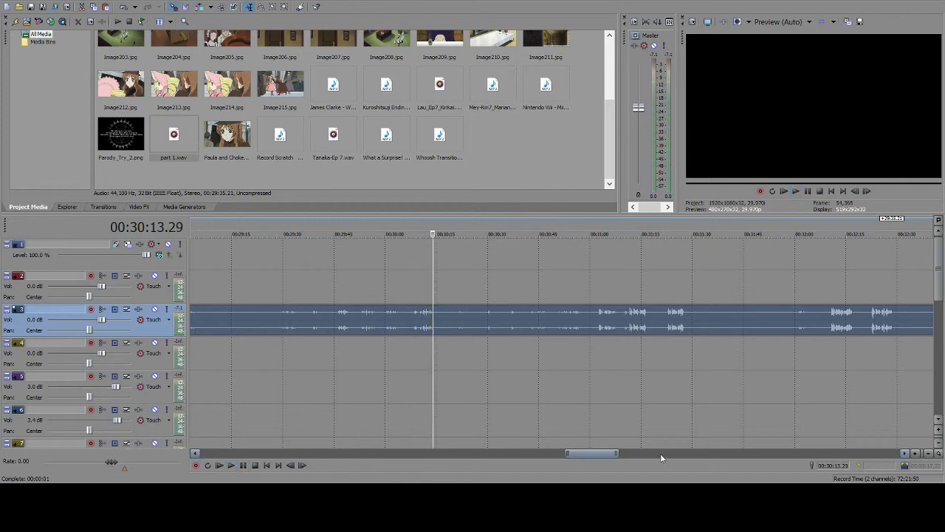
- Play part 1.wav near 00:32:26, split it at 00:32:29.18 and delete everything after the split
left_click_drag(582, 454, 600, 454)
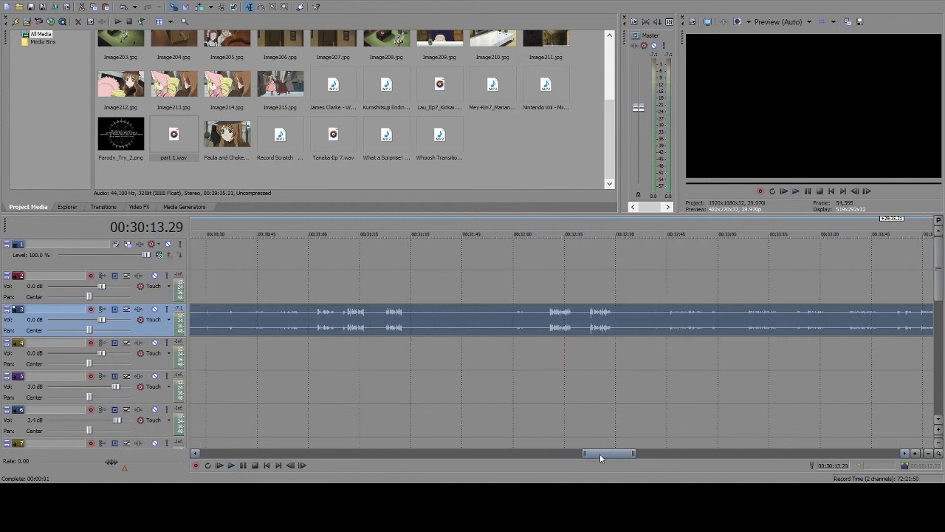
left_click(600, 315)
left_click(244, 466)
left_click(248, 465)
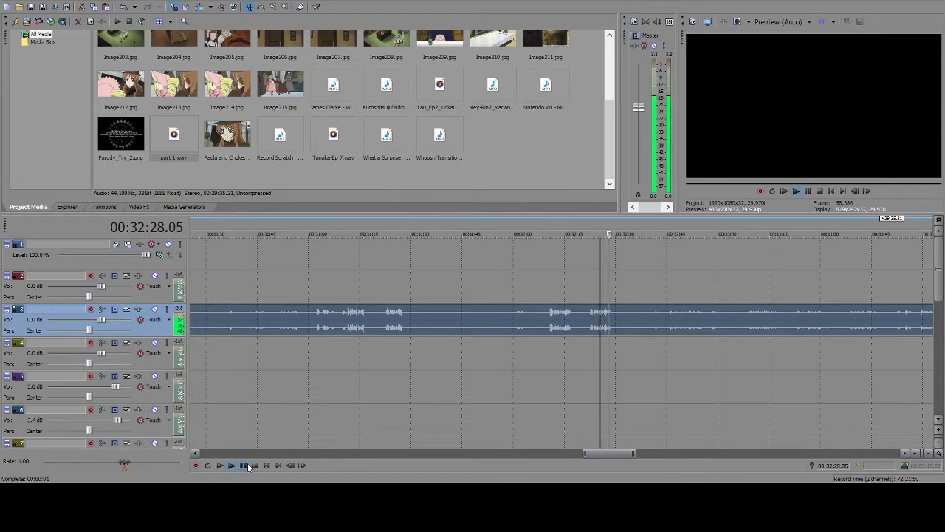
left_click(248, 465)
key("s")
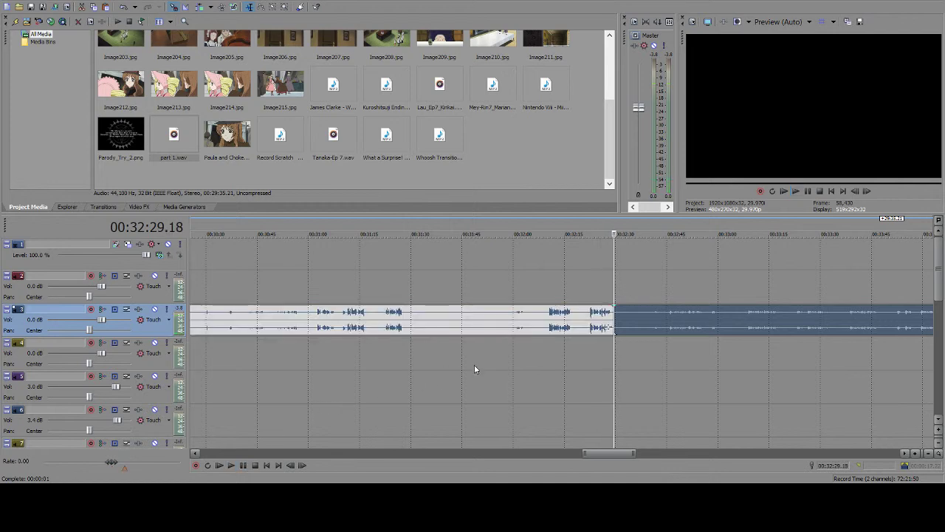
key("Delete")
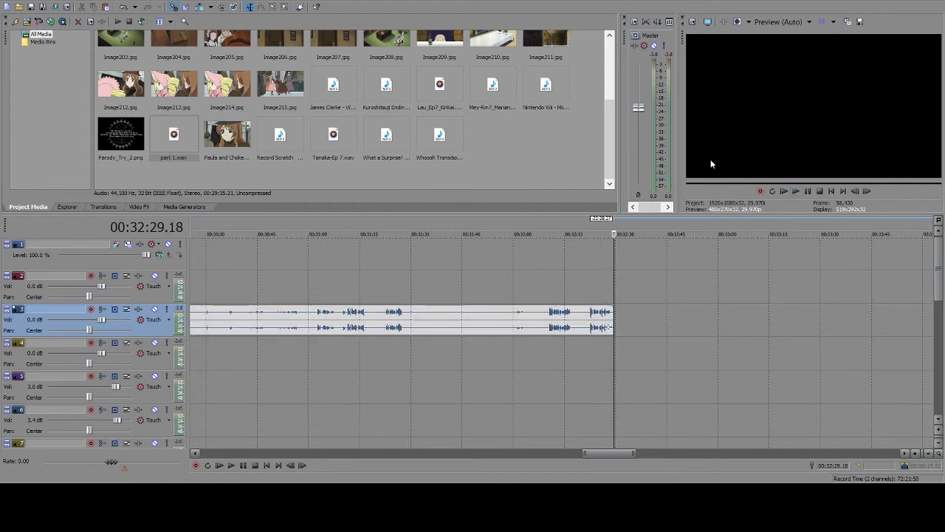
- Trim the start of the part 1.wav clip to 00:25:26.22 and play its opening line
left_click_drag(622, 455, 537, 465)
left_click(560, 318)
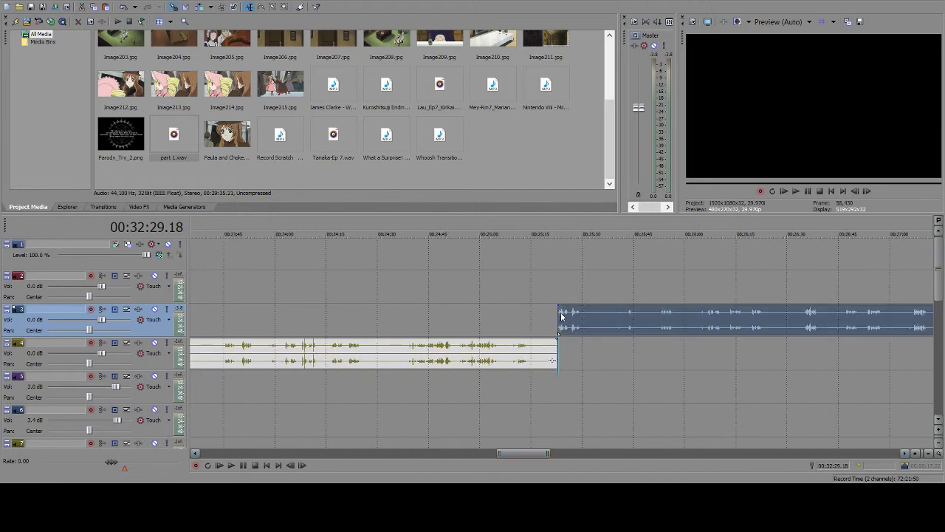
left_click_drag(561, 317, 574, 317)
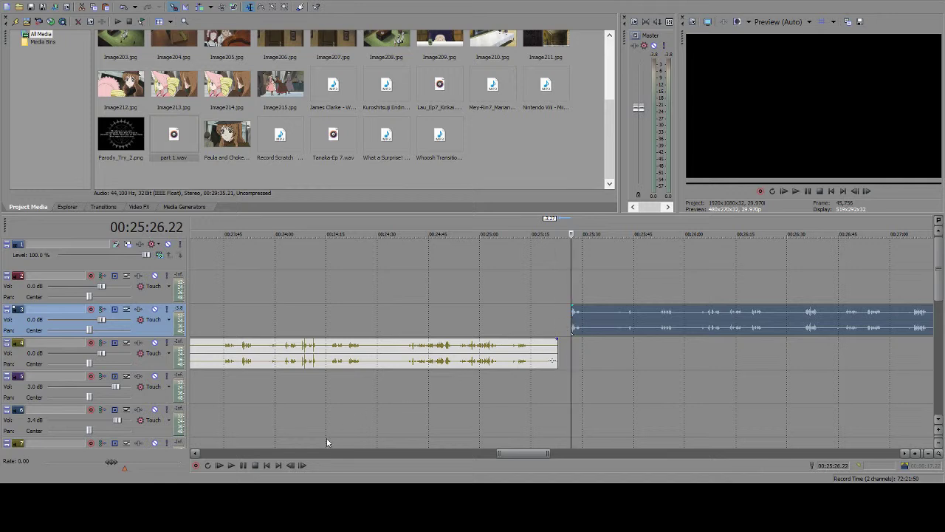
left_click(243, 465)
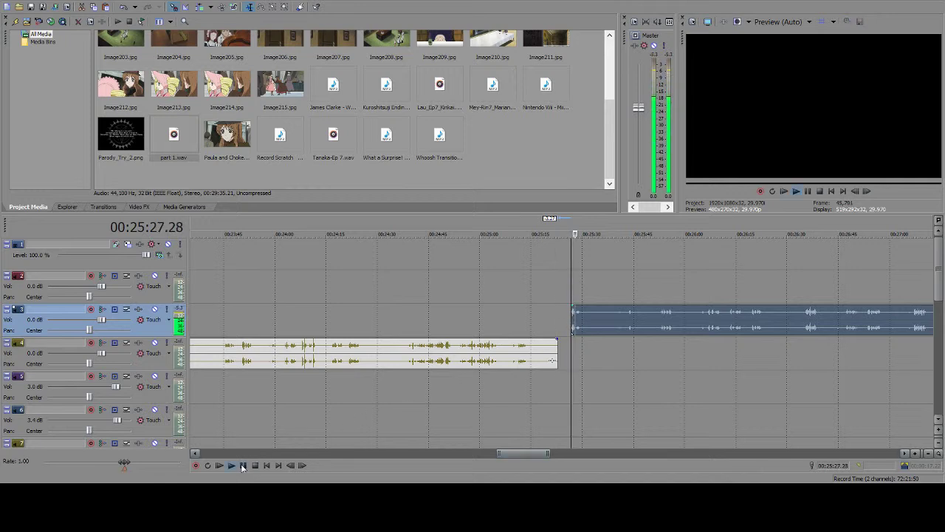
left_click(243, 465)
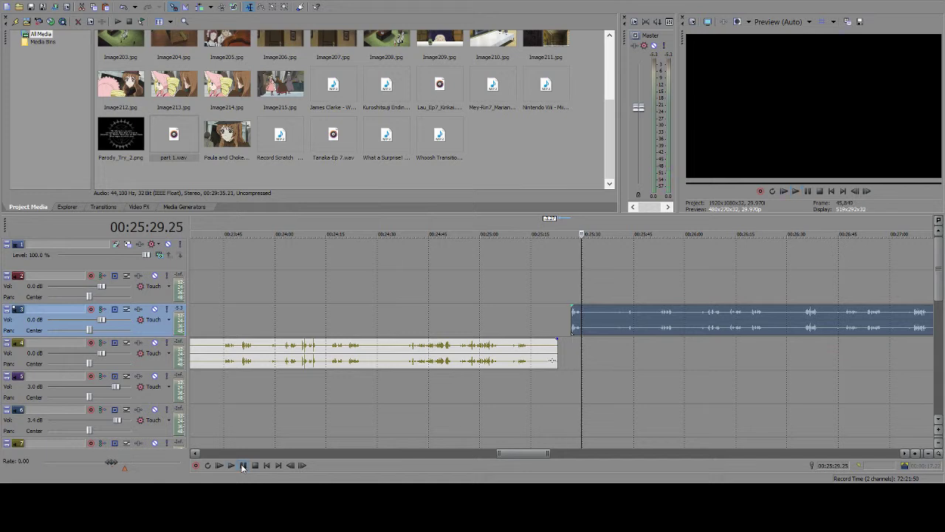
scroll(580, 318, "up", 4)
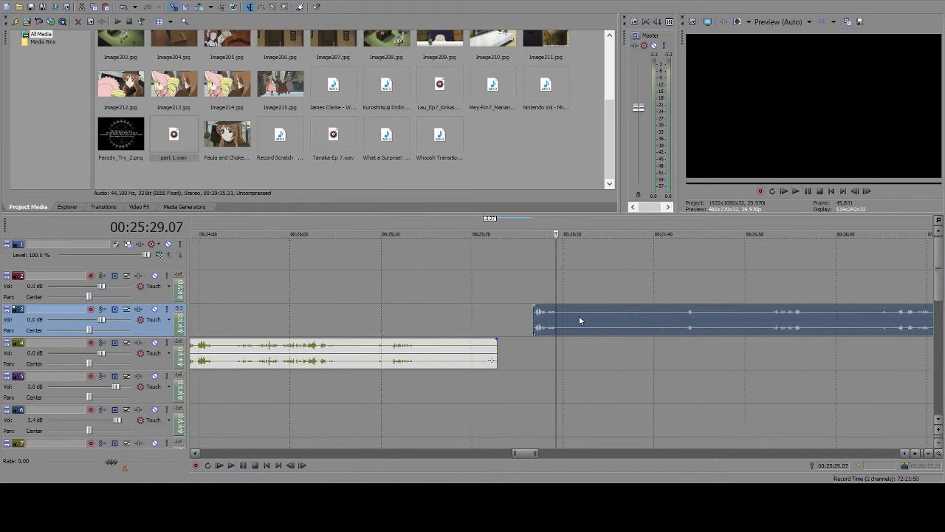
- Split the part 1.wav clip on track 3 at 00:25:29.08, after its opening line, and cut the short opening piece
left_click(547, 321)
left_click(242, 465)
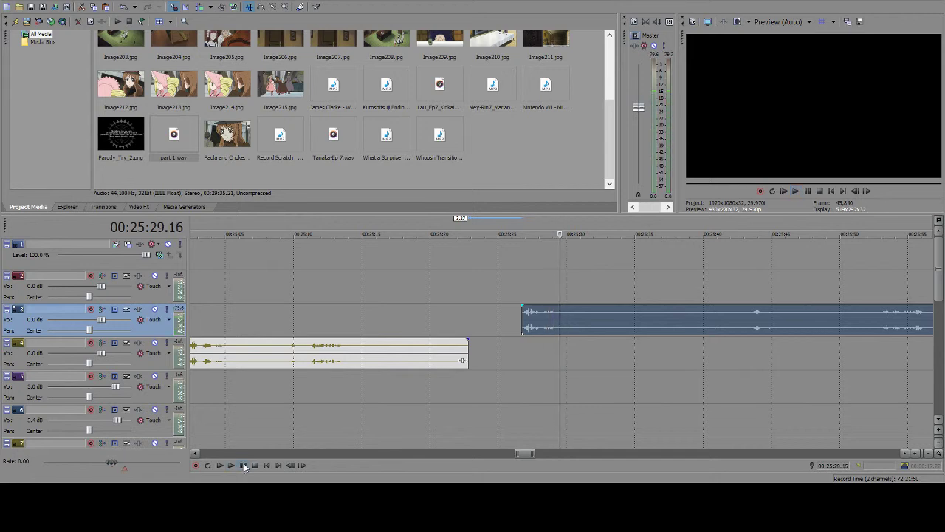
left_click(556, 319)
key("s")
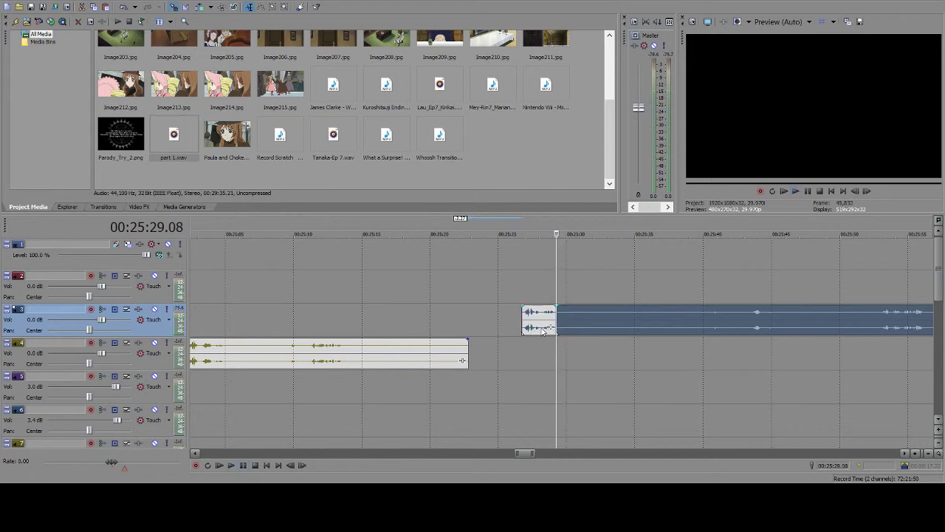
left_click(541, 328)
key("Delete")
- Paste the cut line onto track 3 at 00:05:44.07, directly after the last short dialogue clip on track 4
left_click_drag(525, 453, 270, 453)
double_click(278, 446)
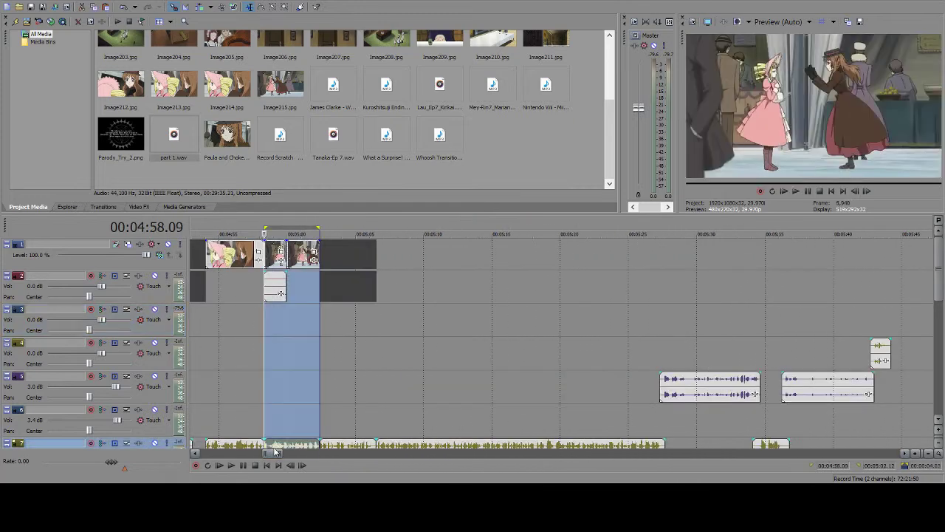
left_click(332, 382)
scroll(526, 337, "up", 6)
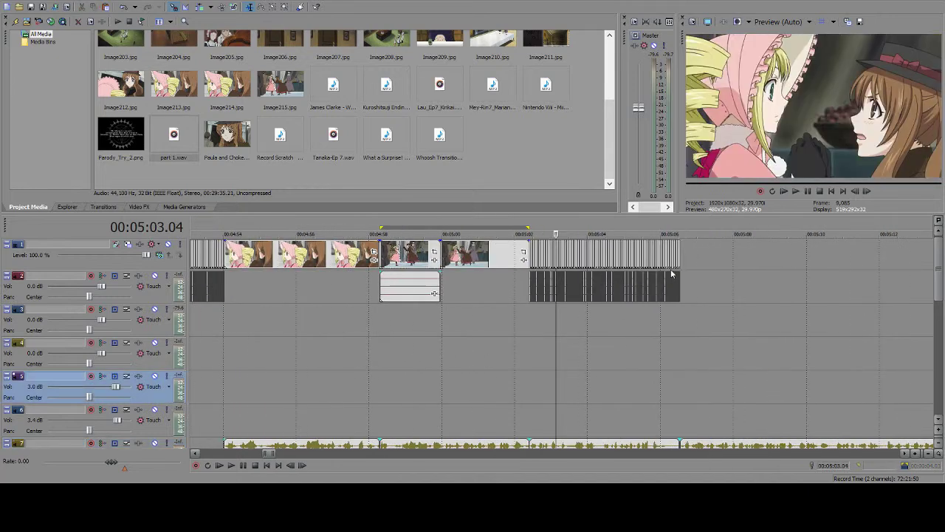
scroll(740, 264, "down", 3)
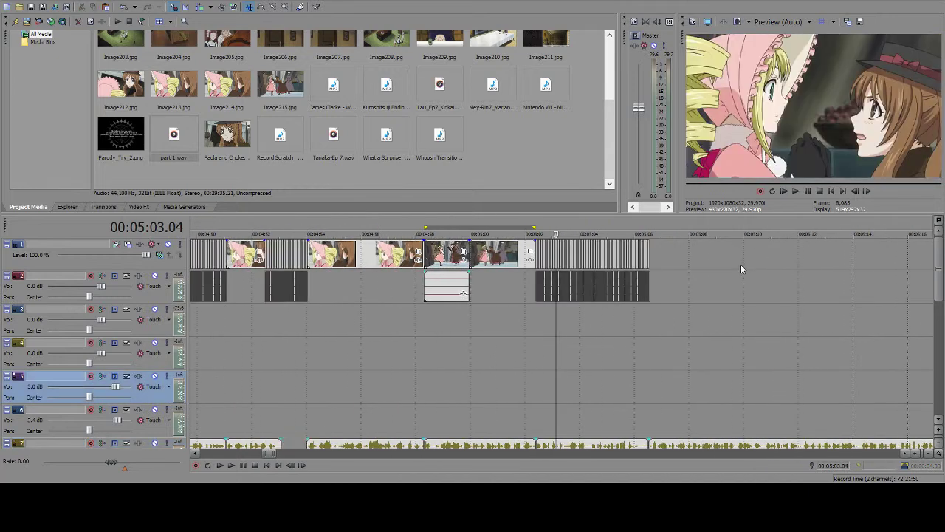
left_click(690, 294)
scroll(683, 340, "down", 6)
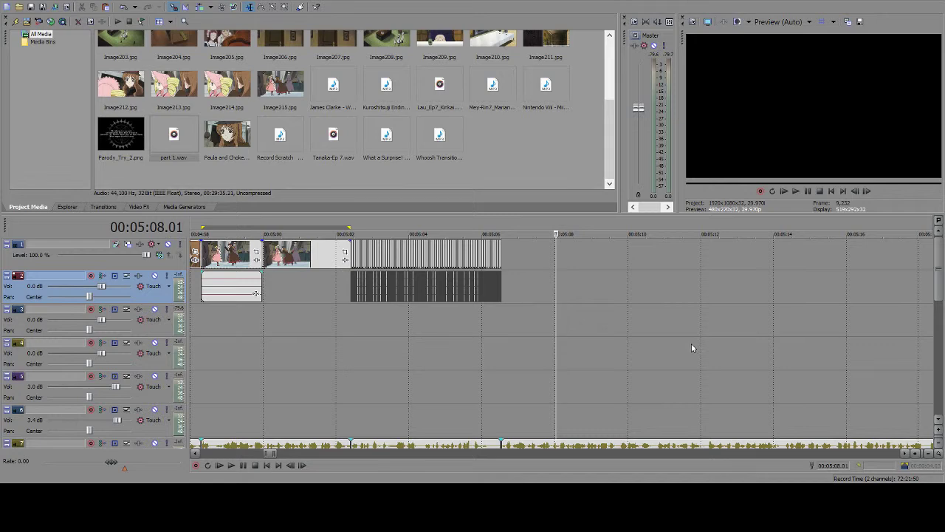
scroll(717, 362, "down", 3)
left_click(680, 397)
scroll(633, 332, "up", 1)
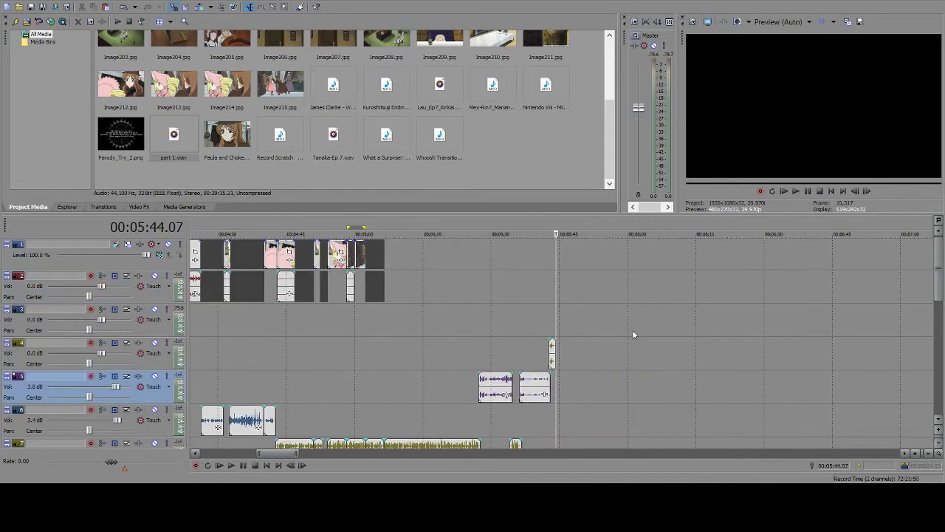
left_click(557, 328)
left_click(557, 328)
key("ctrl+v")
- Play back the track 4 line leading into the pasted track 3 line, starting near 00:05:43
left_click(555, 330)
scroll(555, 330, "up", 6)
left_click(538, 334)
key("space")
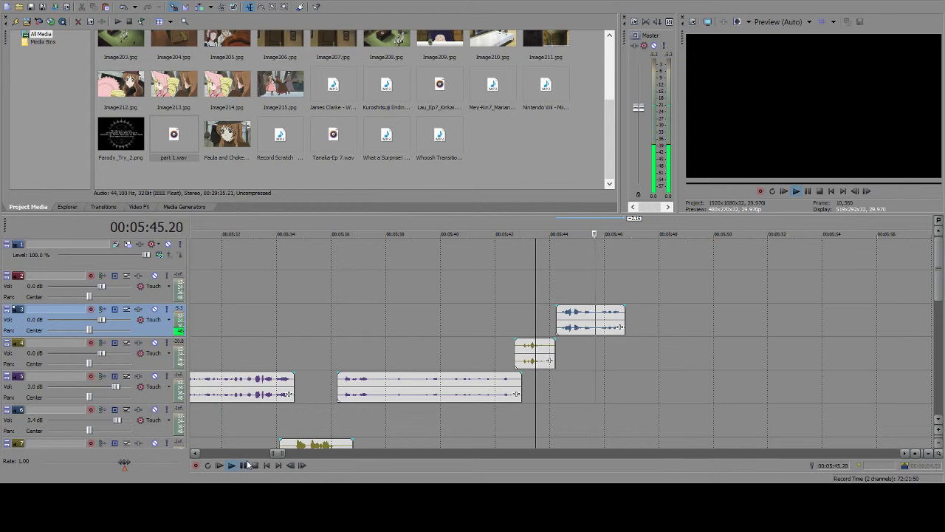
left_click(245, 465)
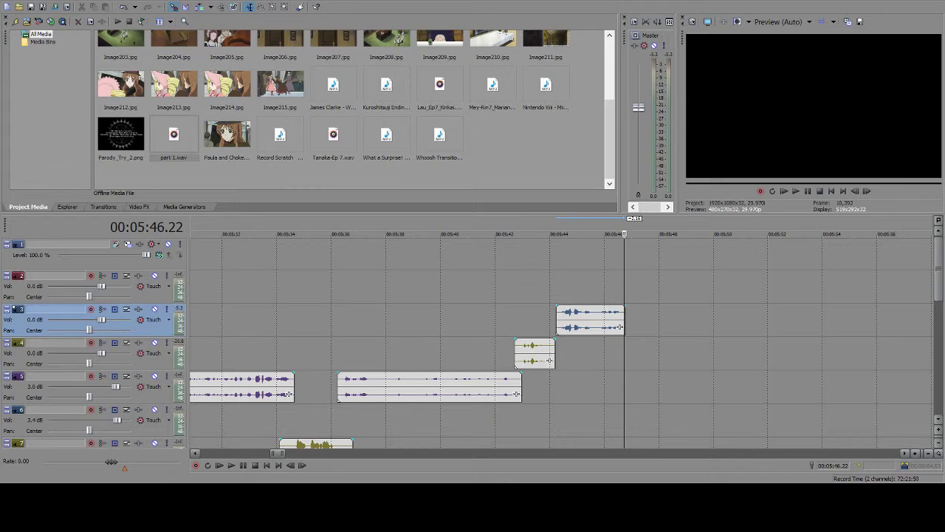
- Listen to the long track 5 recording from its start near 00:16:34 through 00:16:56 to find the next line
scroll(646, 331, "down", 15)
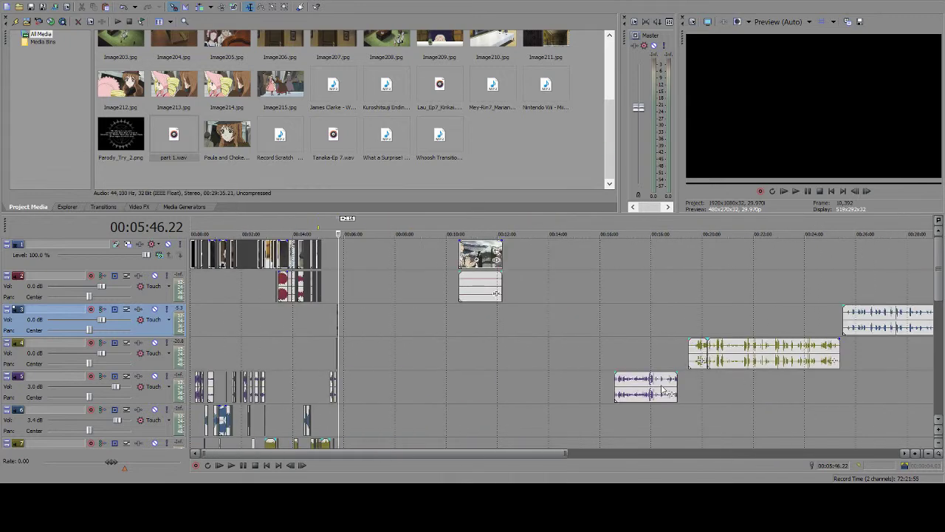
left_click(618, 390)
scroll(615, 389, "up", 8)
scroll(615, 388, "up", 5)
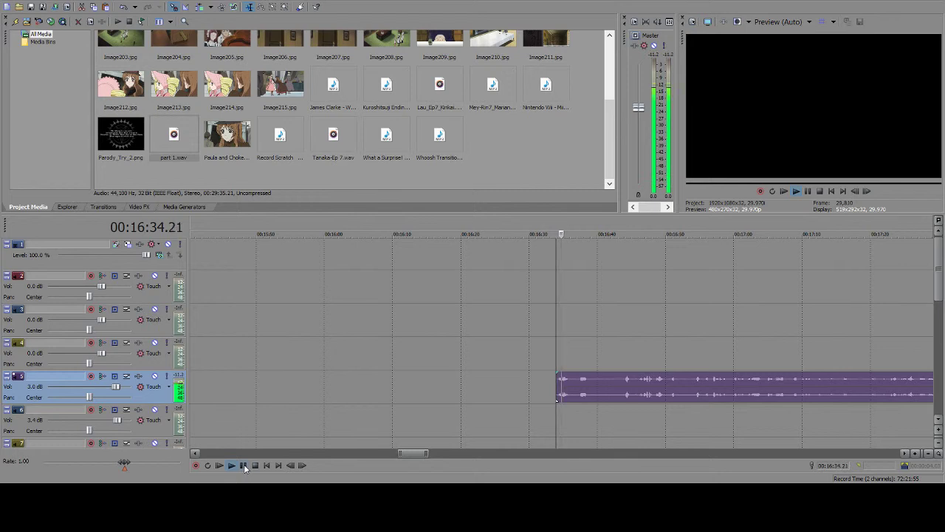
scroll(812, 408, "up", 2)
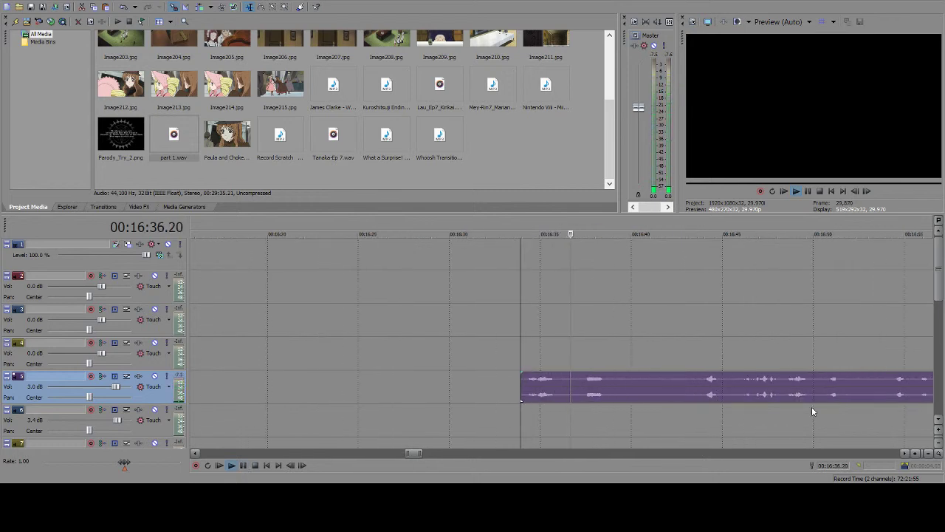
scroll(811, 408, "down", 1)
scroll(812, 406, "down", 1)
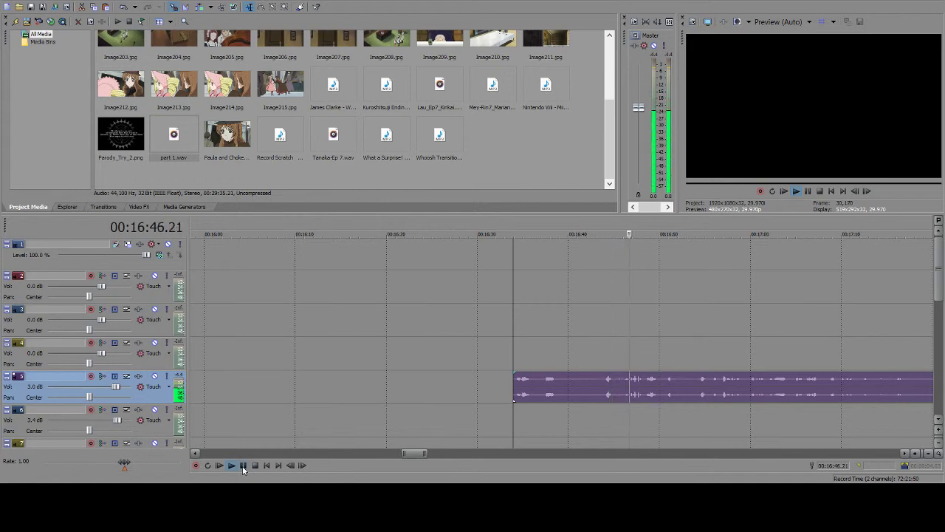
scroll(698, 366, "up", 2)
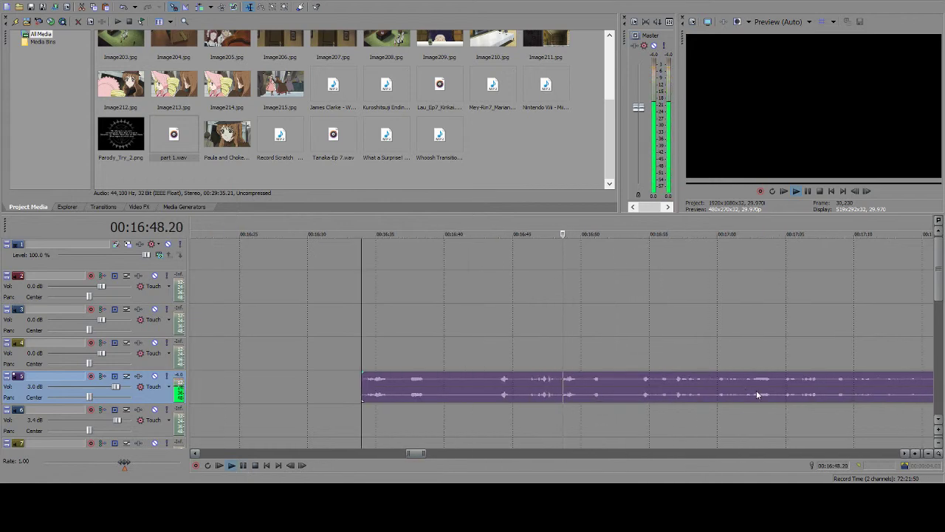
scroll(756, 390, "up", 1)
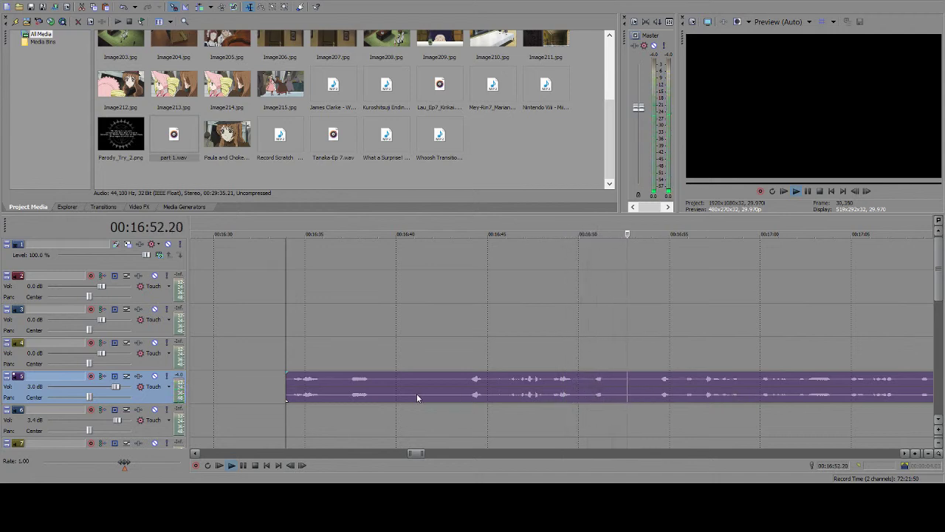
left_click(245, 467)
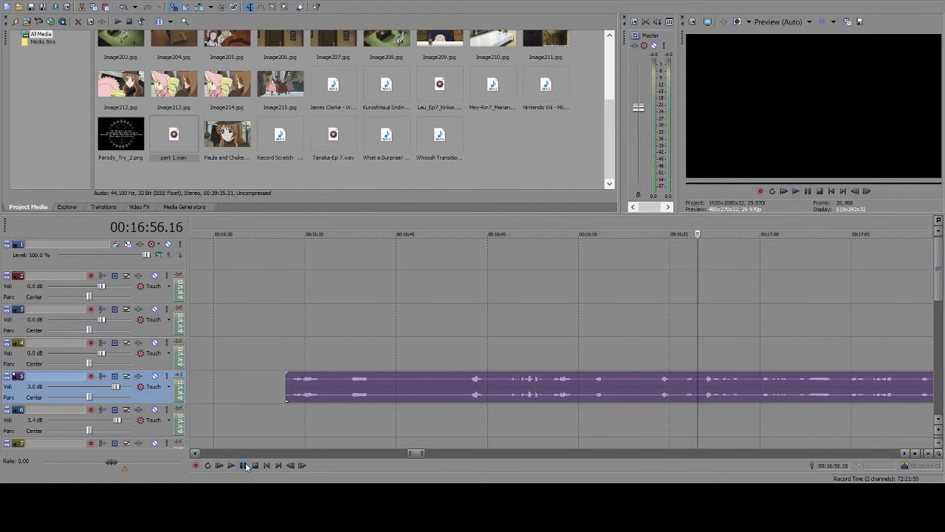
- Split the long track 5 recording at 00:16:48.15 and delete everything before the split
left_click(551, 394)
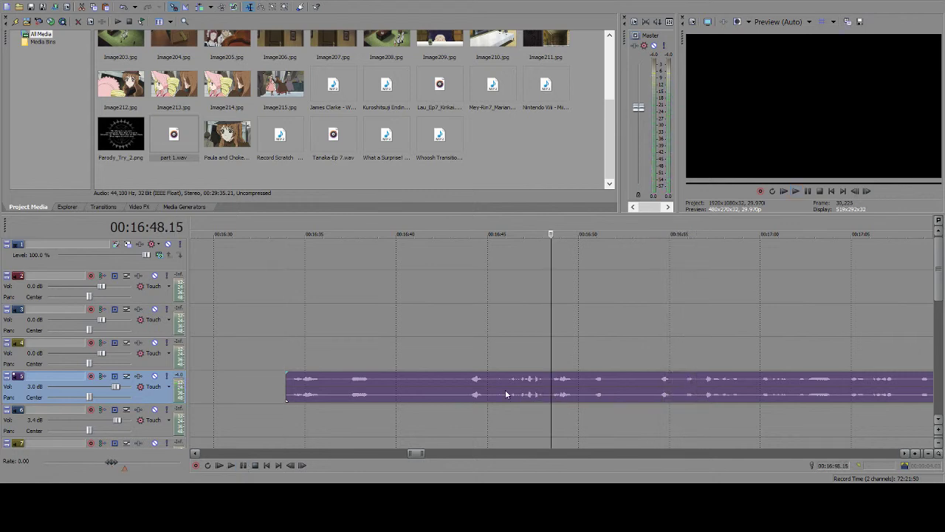
key("s")
key("Delete")
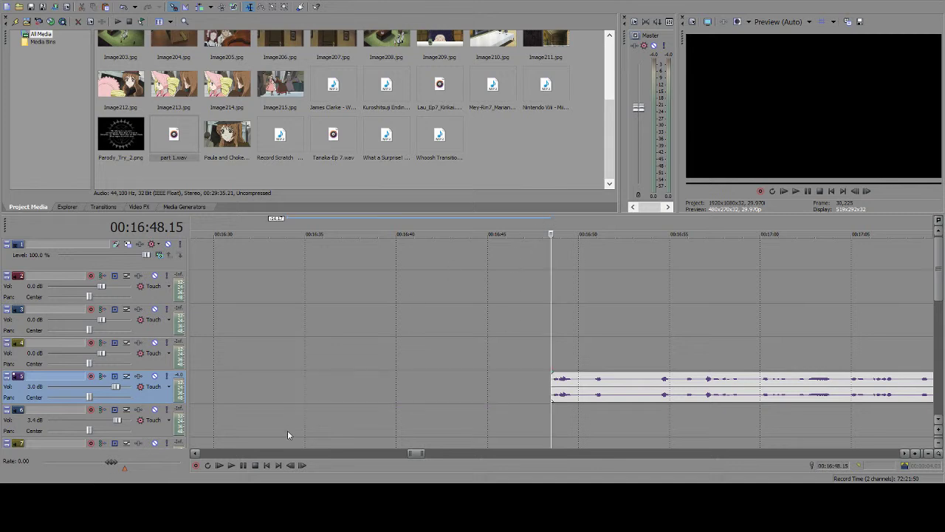
- Play the remaining track 5 recording, split it at 00:16:55.11 and cut the piece before the split
left_click(246, 466)
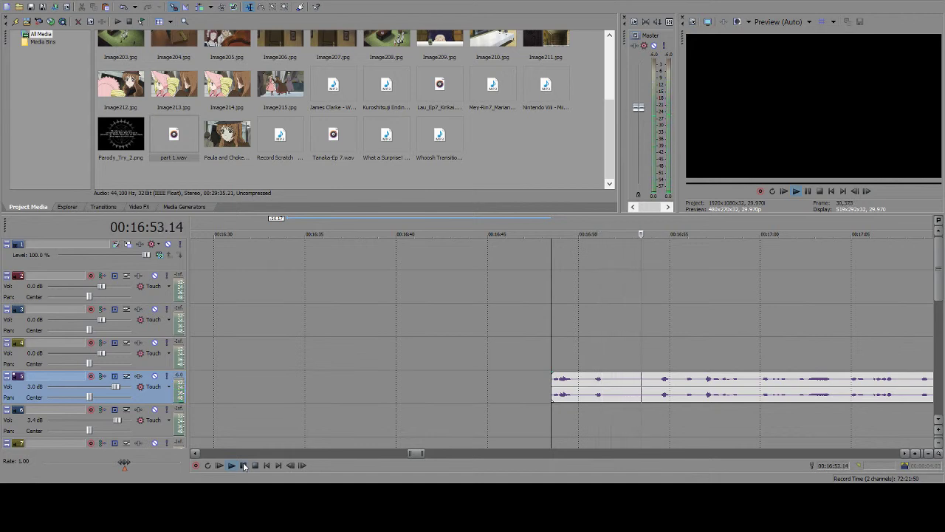
left_click(243, 465)
key("s")
left_click(618, 394)
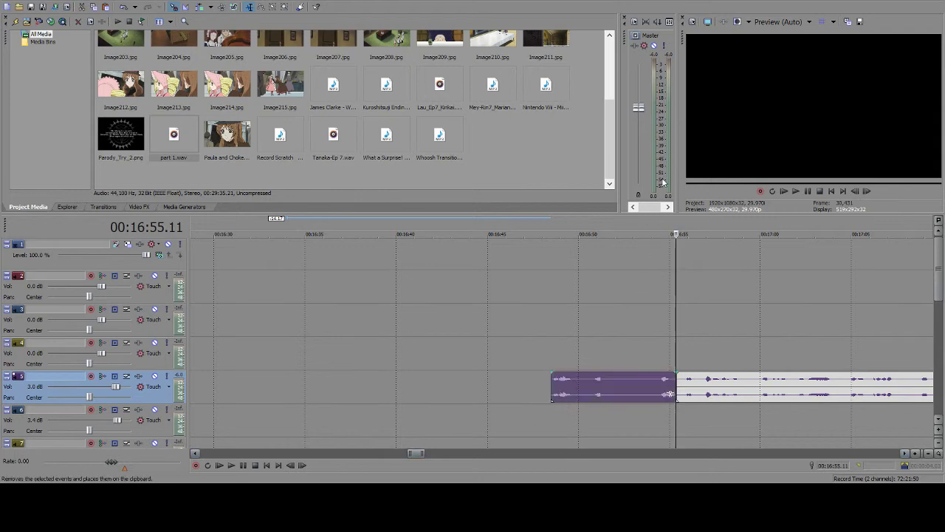
key("Delete")
- Paste the cut line onto track 5 near 00:05:46 and shift it to start where the track 3 line ends
left_click_drag(418, 454, 285, 454)
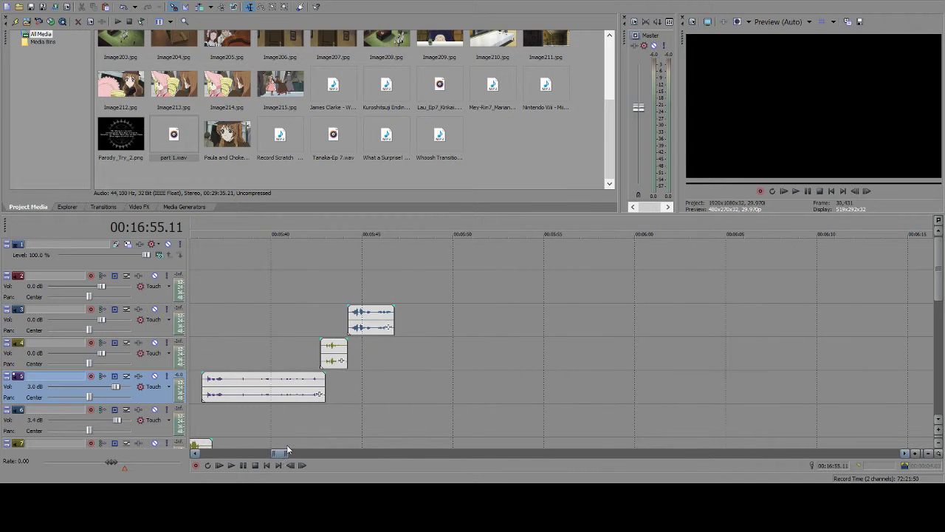
left_click(390, 404)
key("ctrl+v")
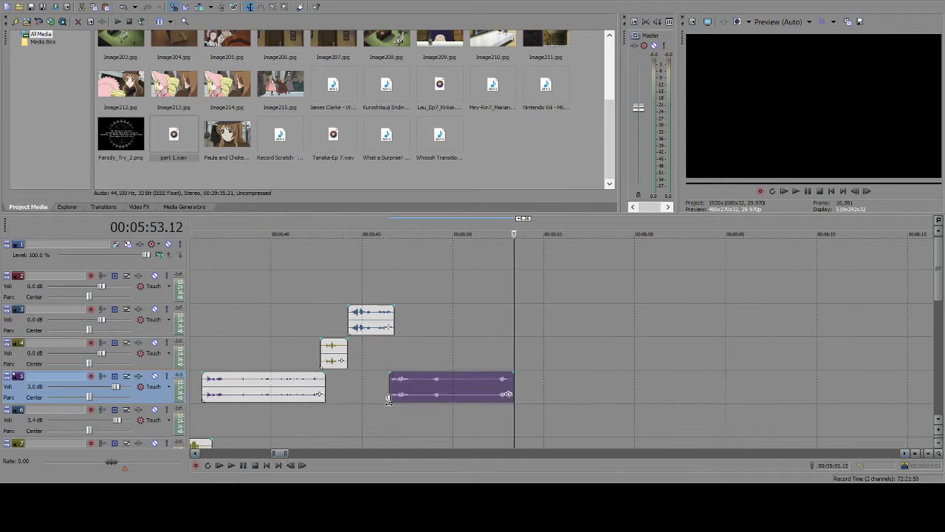
left_click(378, 393)
left_click(245, 466)
mouse_move(408, 390)
left_mouse_down()
mouse_move(420, 388)
mouse_move(412, 386)
left_mouse_up()
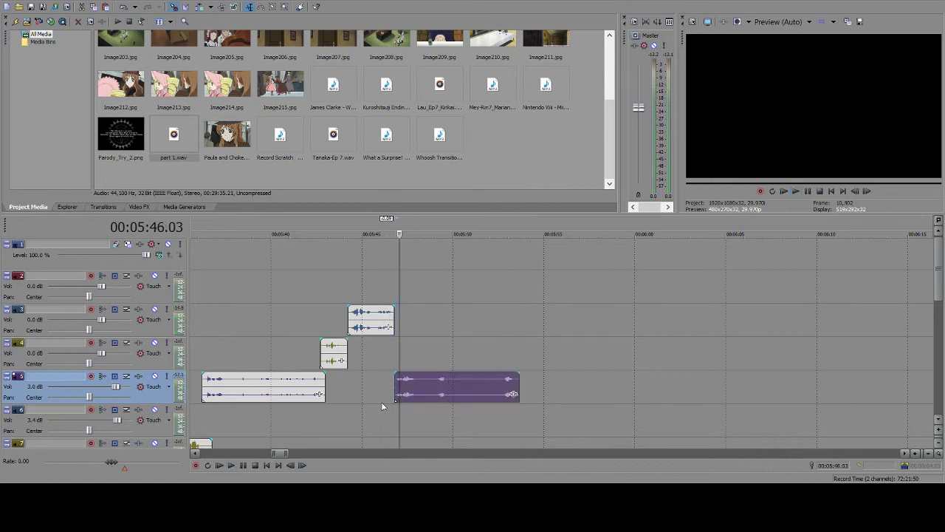
- Play back the transition from the track 3 line into the newly placed track 5 line up to 00:05:53
left_click(381, 402)
left_click(247, 468)
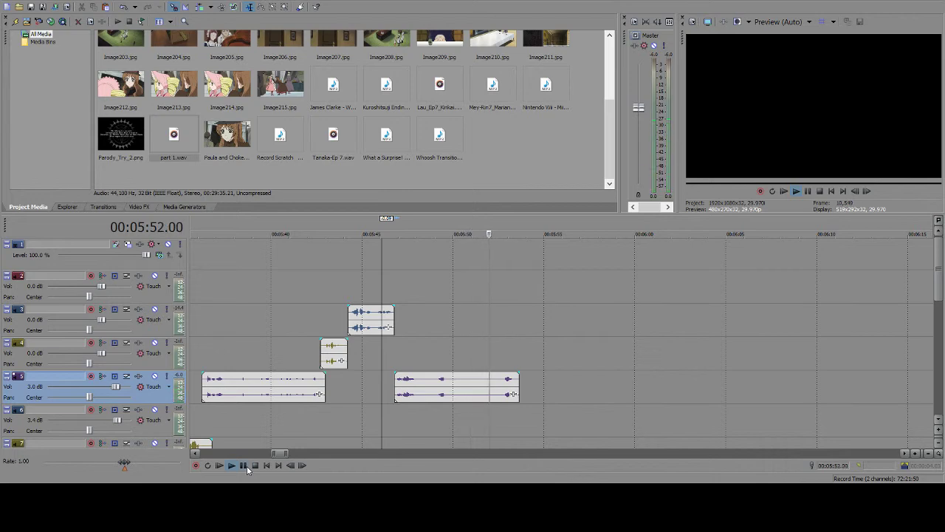
left_click(247, 465)
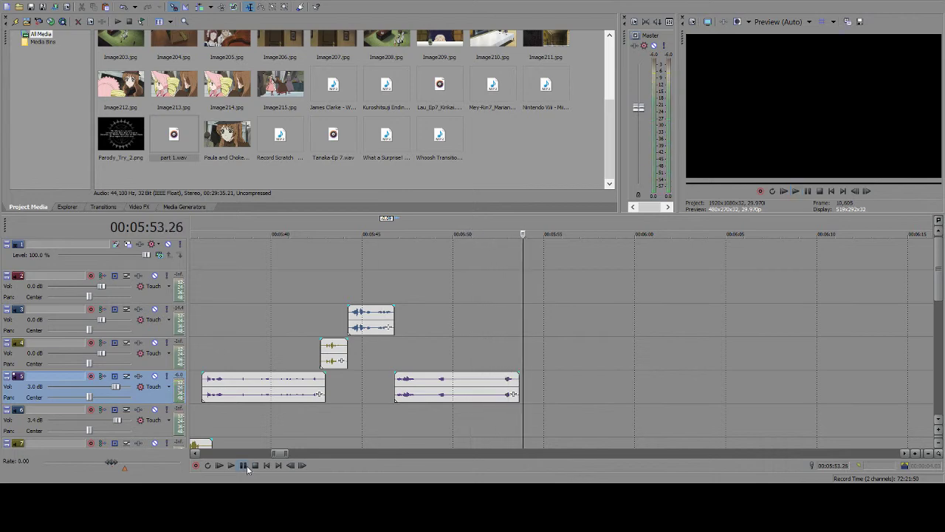
- Return to the remaining part 1.wav clip on track 3 and listen to the passage from 00:26:05.27
scroll(391, 408, "down", 15)
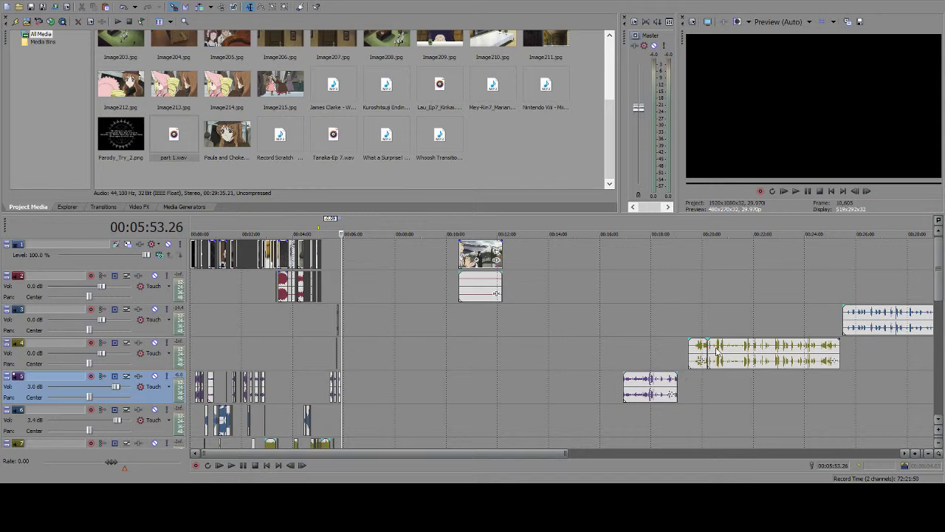
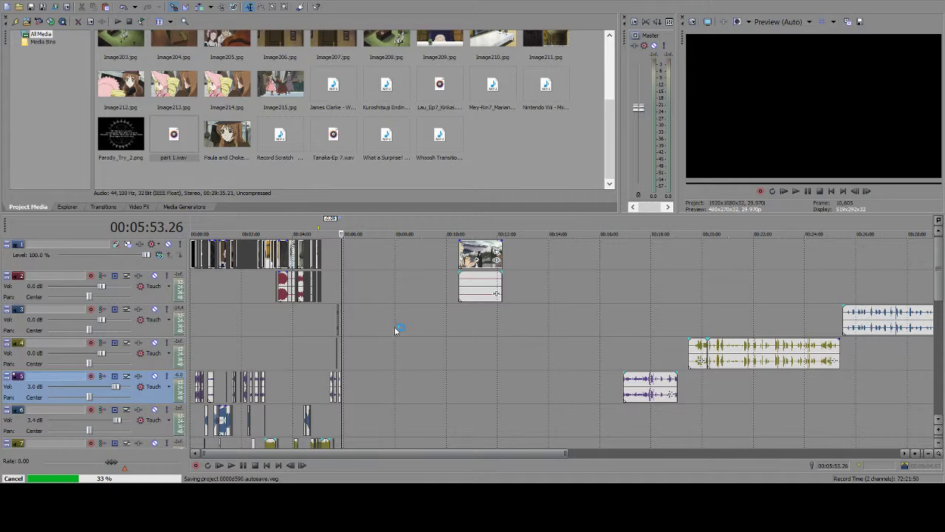
scroll(394, 326, "up", 6)
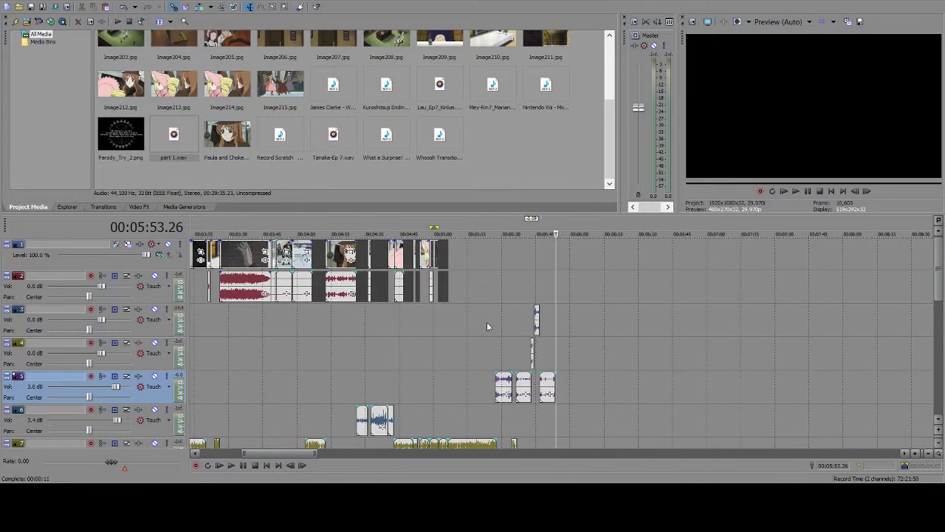
scroll(537, 317, "down", 6)
left_click(535, 317)
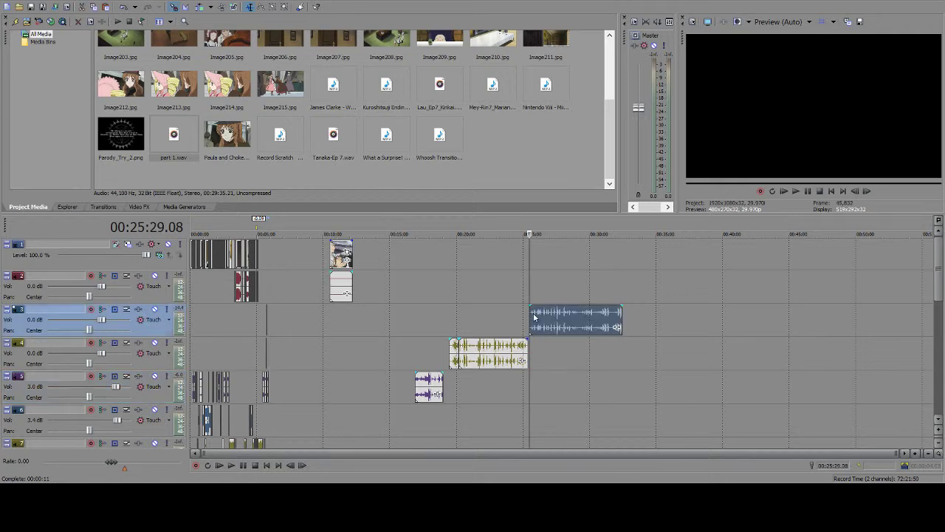
scroll(536, 318, "up", 5)
left_click(619, 330)
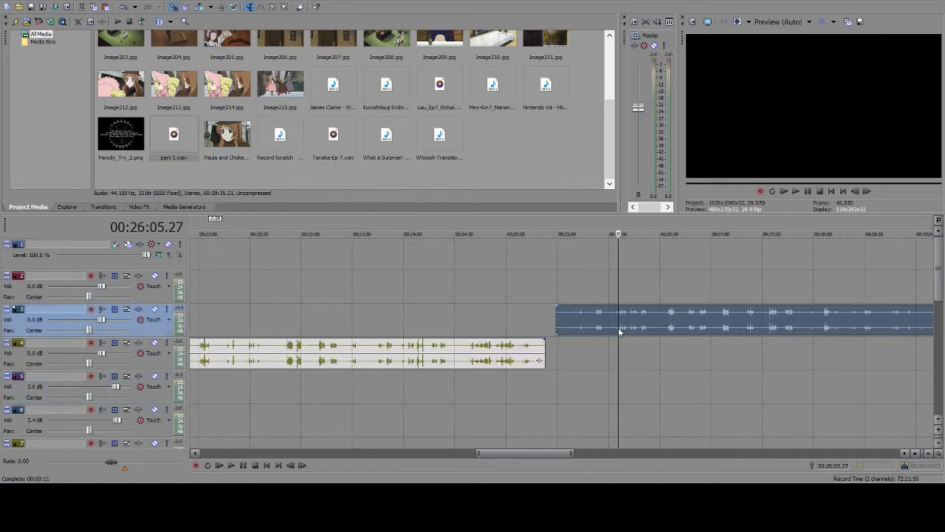
left_click(232, 465)
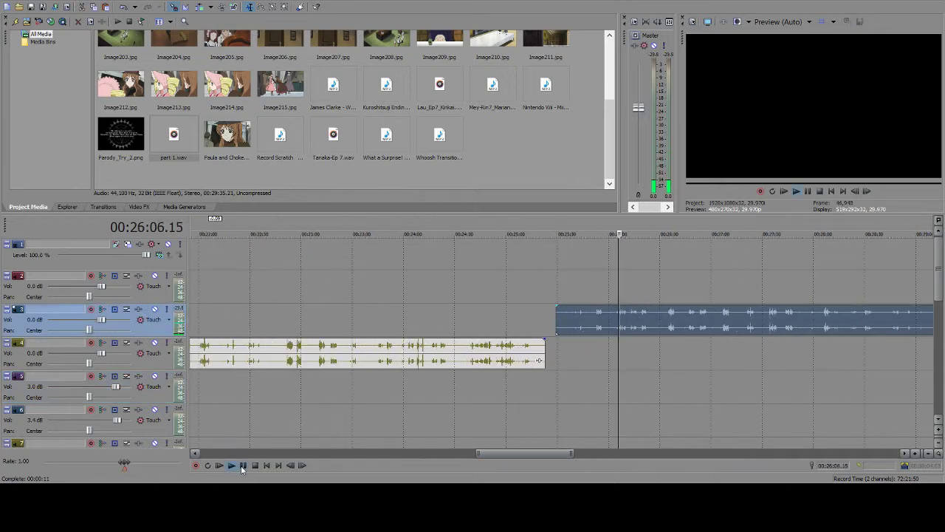
scroll(715, 350, "up", 3)
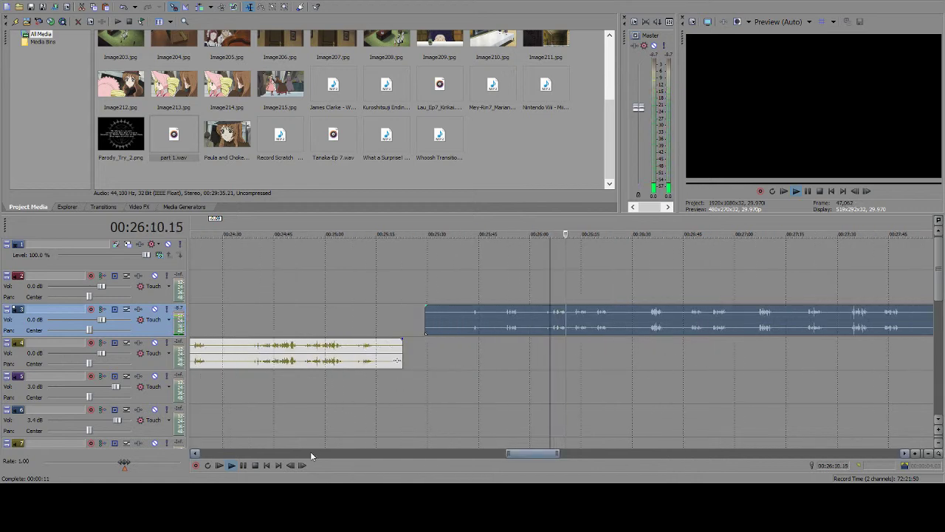
left_click(244, 465)
- Listen to the track 3 recording from 00:26:35.26 and from 00:26:48.12 to find the needed line
left_click(653, 319)
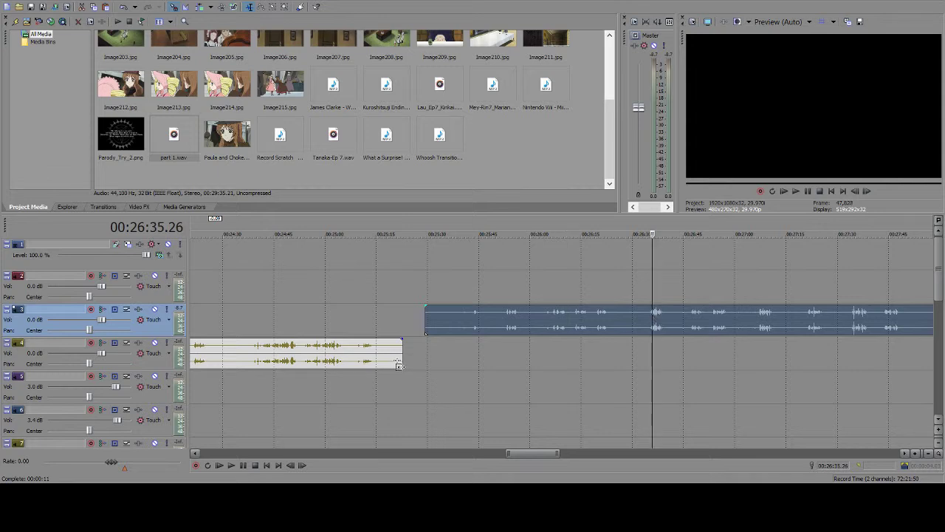
left_click(242, 466)
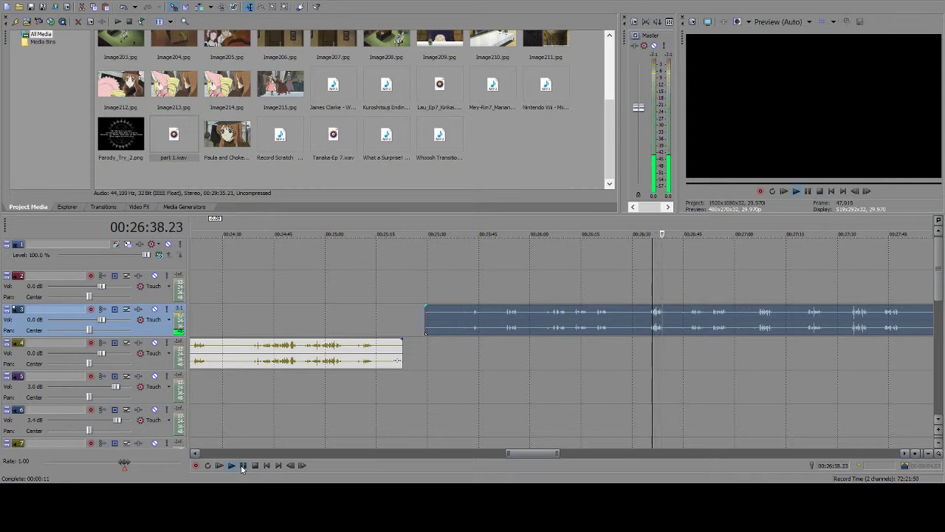
left_click(243, 465)
left_click(695, 316)
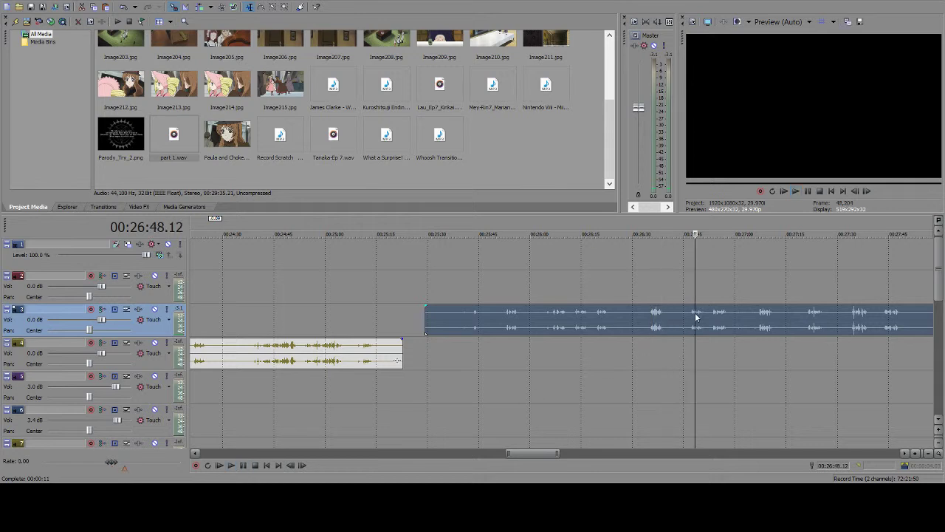
left_click(248, 465)
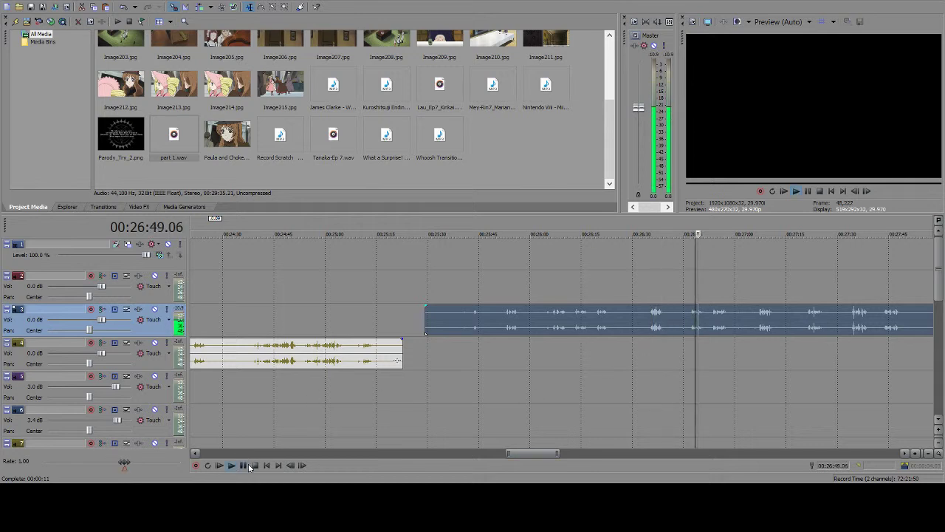
left_click(248, 466)
- Check the track 3 passage near 00:26:19, split the recording at 00:26:19.17 and delete the piece before the split
left_click(597, 319)
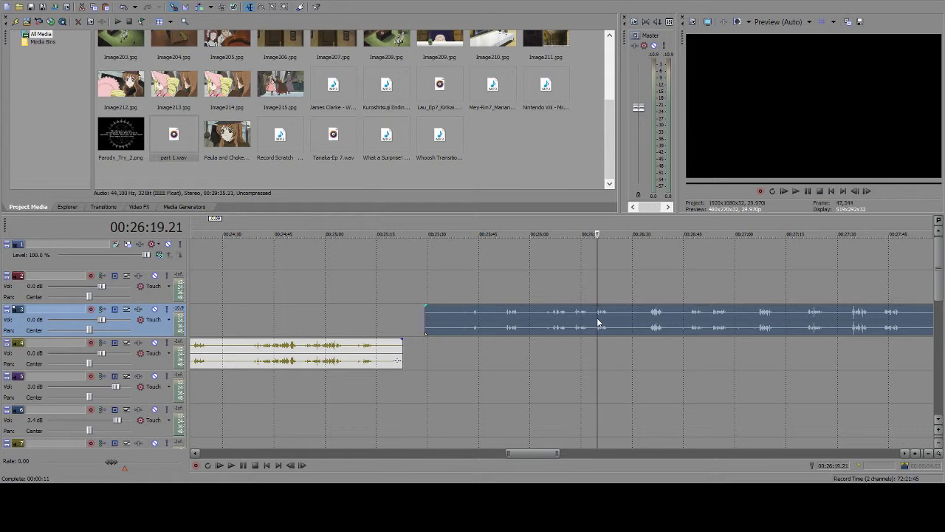
left_click(246, 463)
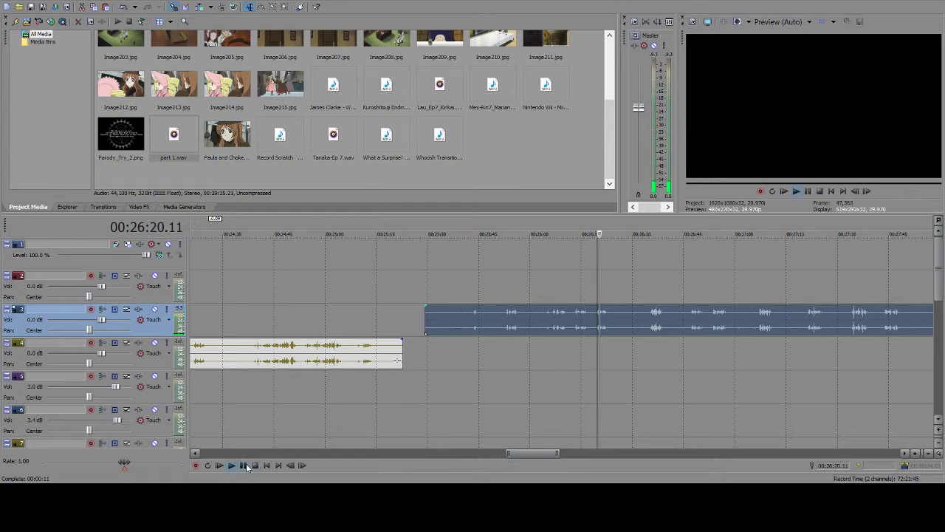
left_click(245, 465)
left_click(598, 314)
key("s")
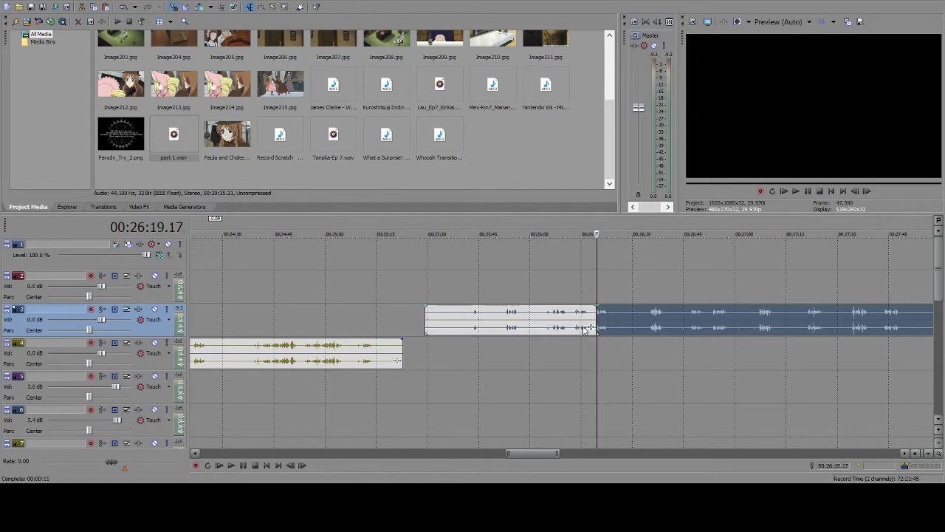
left_click(587, 327)
key("Delete")
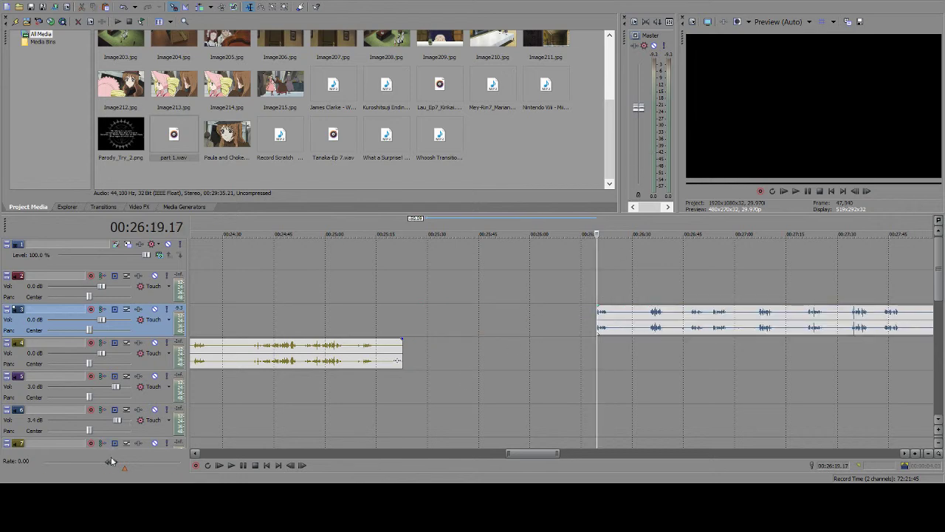
- Play the remaining track 3 recording, split it at 00:26:22.21 and cut the short piece before the split
left_click(242, 464)
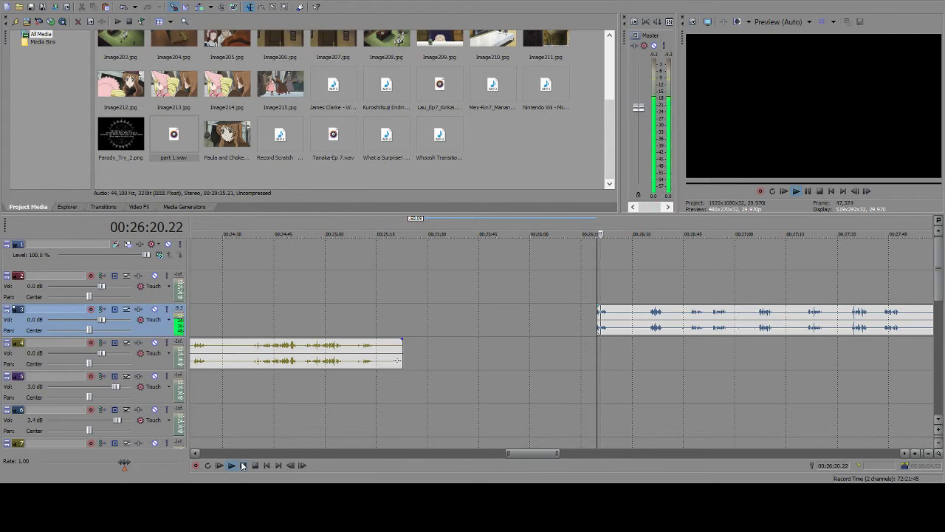
left_click(243, 464)
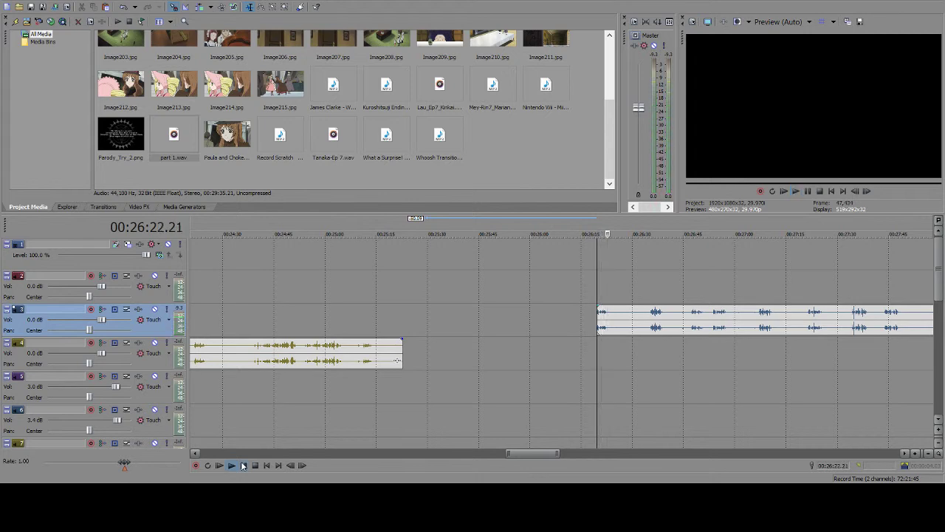
left_click_drag(602, 322, 607, 322)
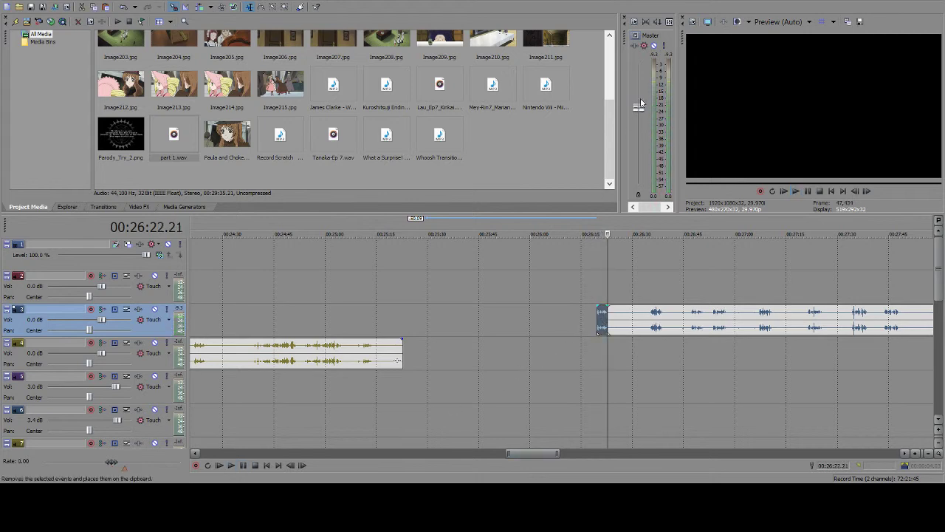
- Paste the cut line onto track 3 near 00:05:53, starting where the last track 5 line ends
left_click_drag(539, 454, 289, 455)
left_click(493, 323)
left_click(501, 322)
key("ctrl+v")
- Play back the transition from the track 5 line into the newly placed track 3 line up to 00:05:57.05
left_click(495, 321)
left_click(242, 465)
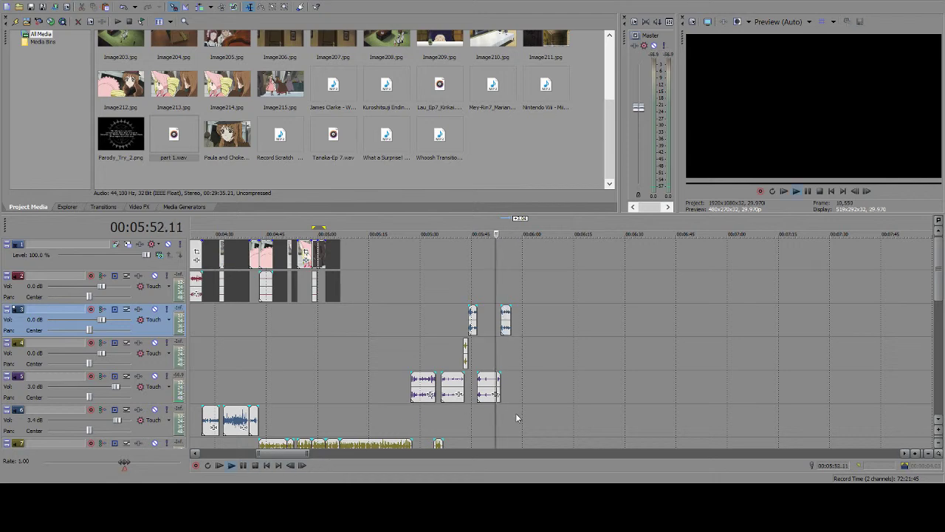
scroll(531, 413, "up", 5)
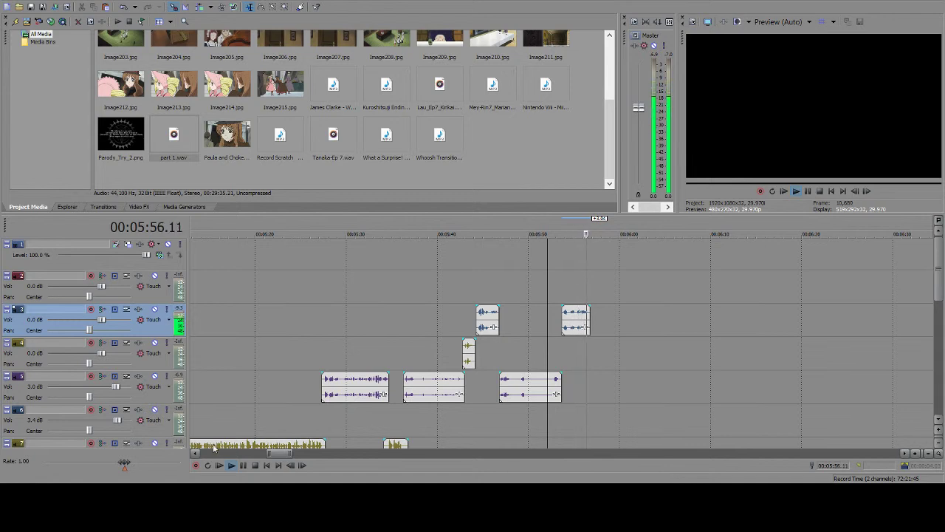
key("Return")
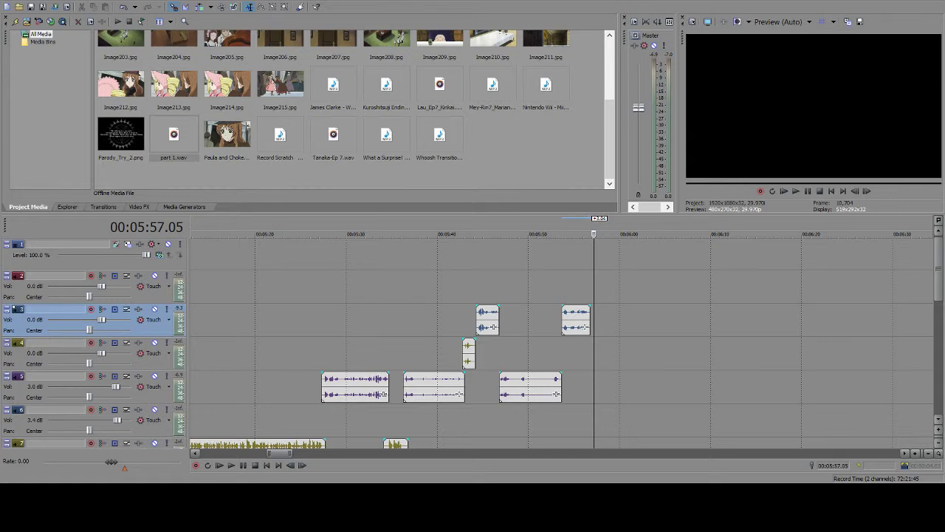
- Return to the remaining track 5 recording and listen to the passage from 00:17:19.08 to 00:17:35.04
scroll(627, 299, "down", 10)
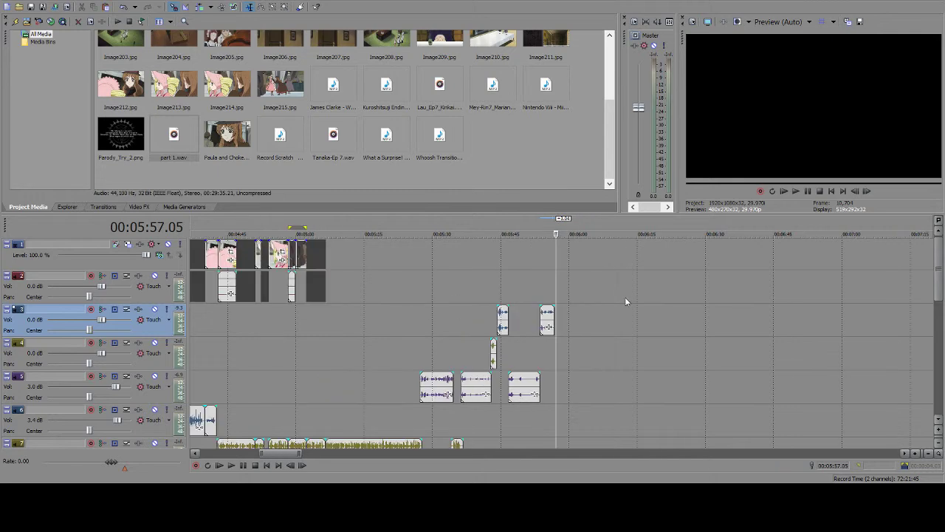
left_click(418, 363)
scroll(418, 362, "up", 5)
scroll(510, 344, "up", 3)
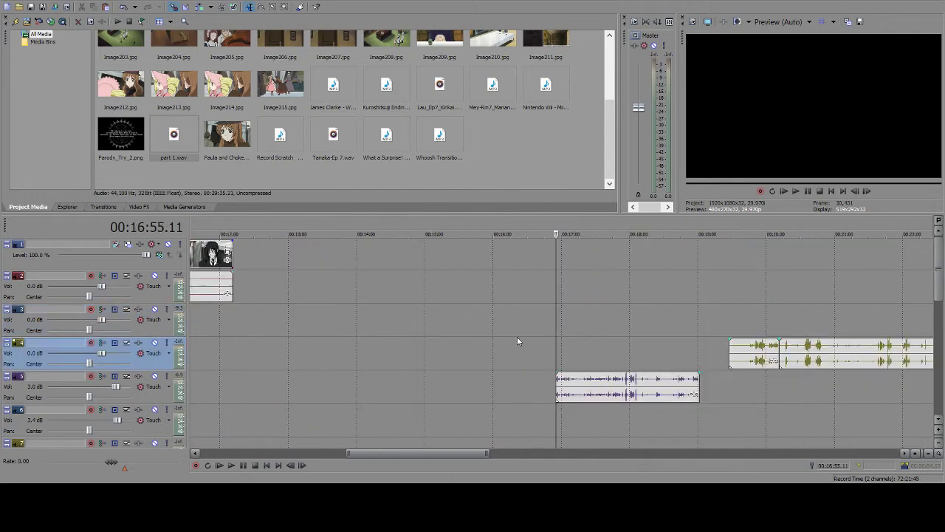
scroll(523, 333, "down", 2)
scroll(547, 332, "down", 4)
scroll(569, 336, "up", 5)
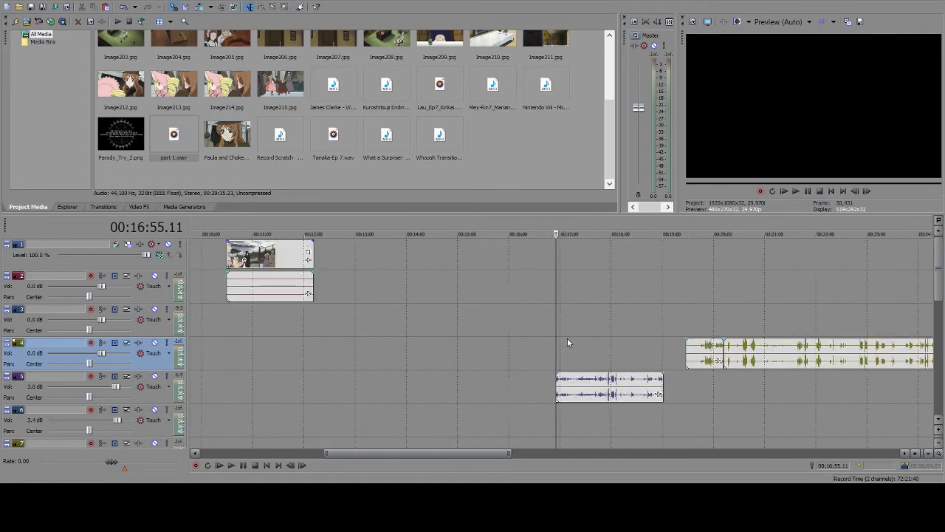
scroll(565, 390, "up", 2)
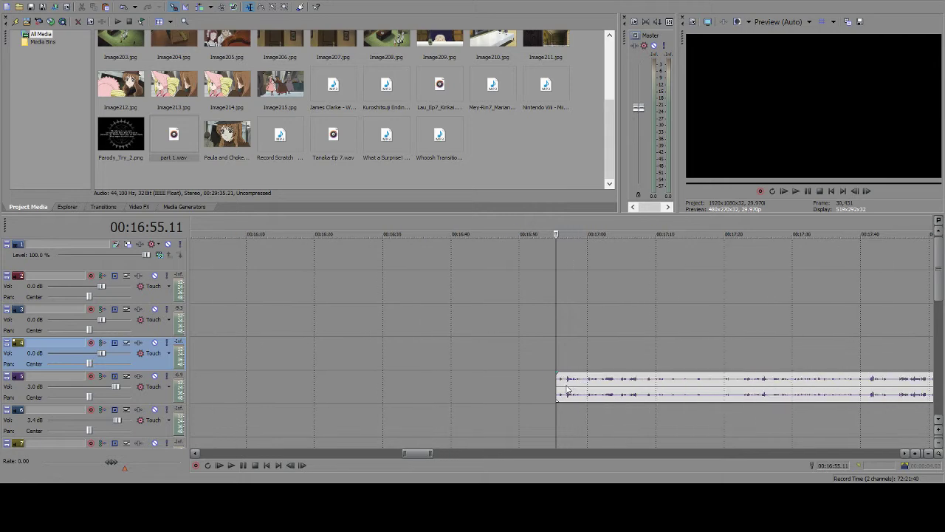
left_click_drag(416, 459, 421, 459)
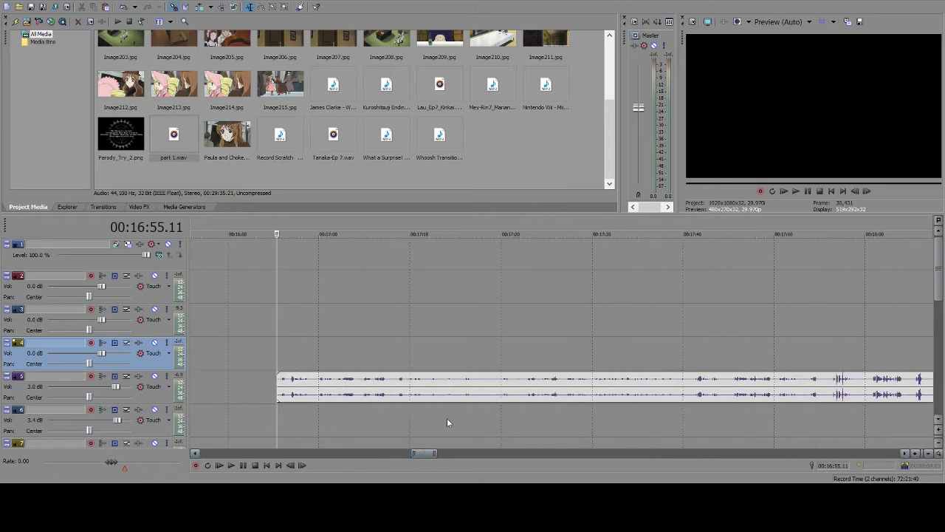
left_click(494, 394)
left_click(235, 465)
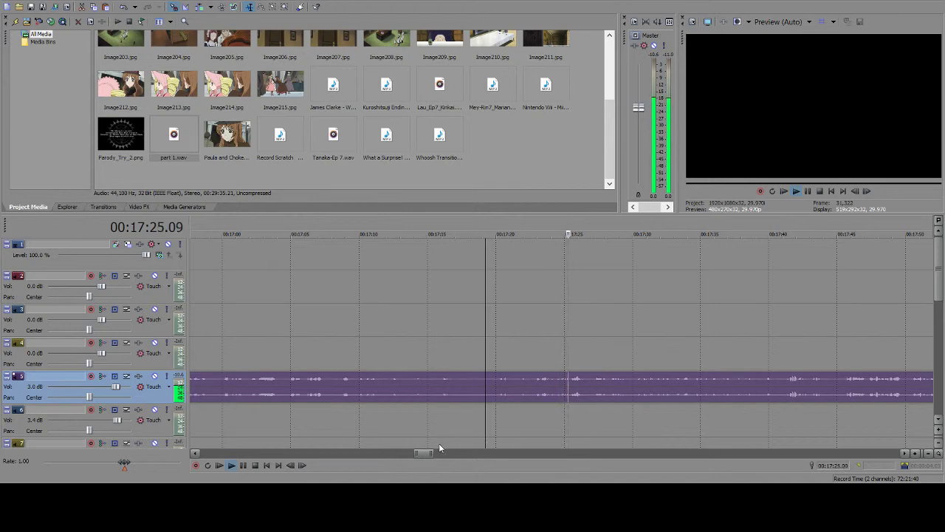
left_click_drag(425, 458, 431, 457)
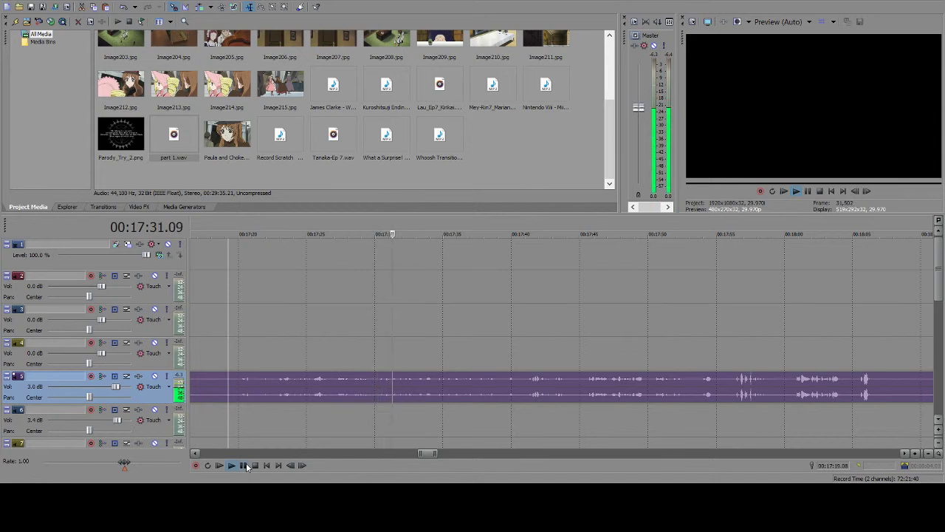
scroll(491, 424, "down", 2)
scroll(543, 426, "down", 2)
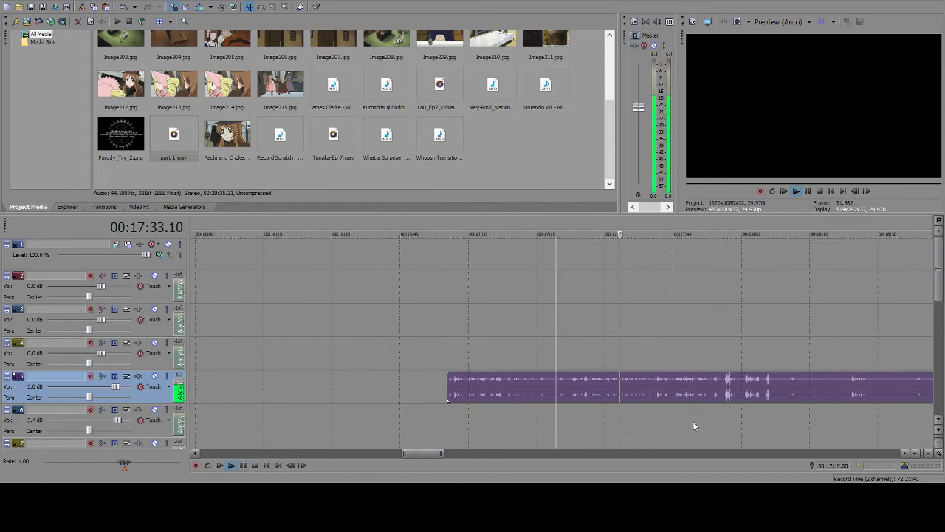
left_click(250, 465)
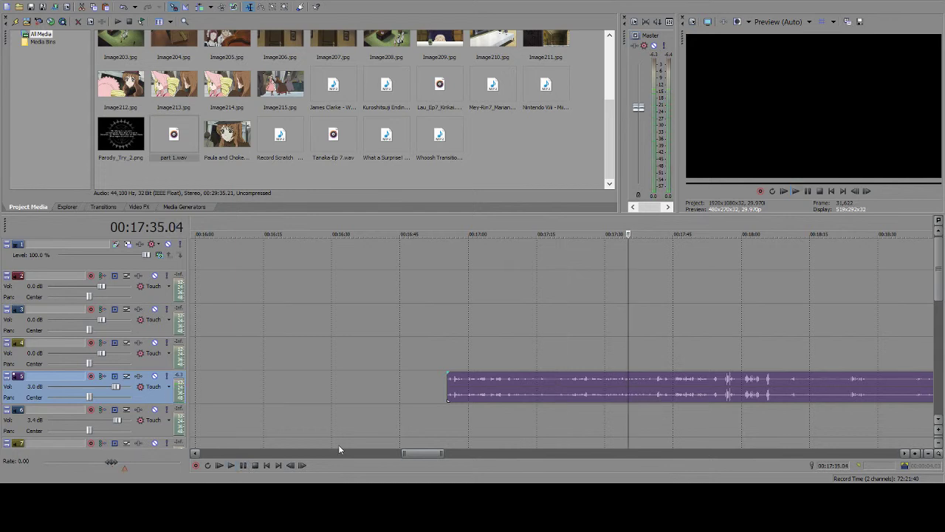
- Listen to the remaining track 5 recording from its start at 00:16:55.11 to 00:17:18.09
left_click(480, 395)
left_click(449, 395)
left_click(231, 465)
scroll(724, 425, "up", 2)
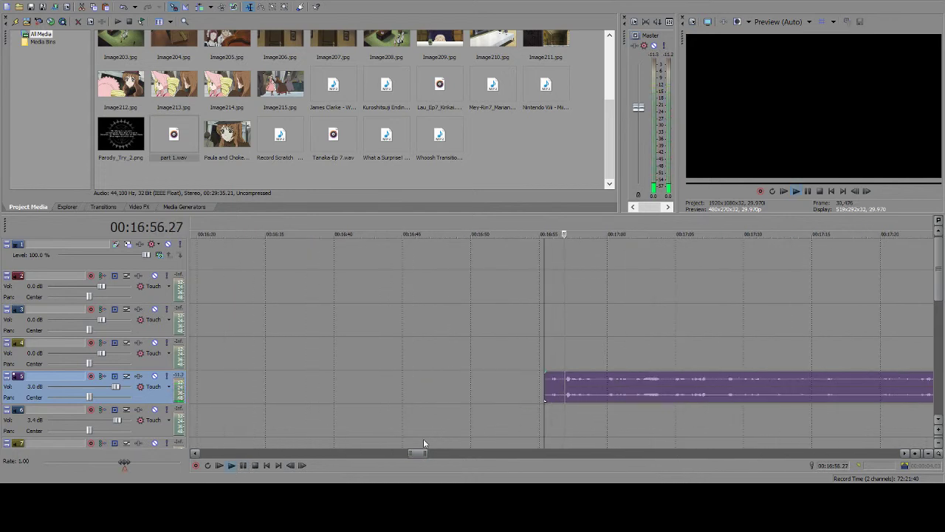
scroll(443, 432, "up", 2)
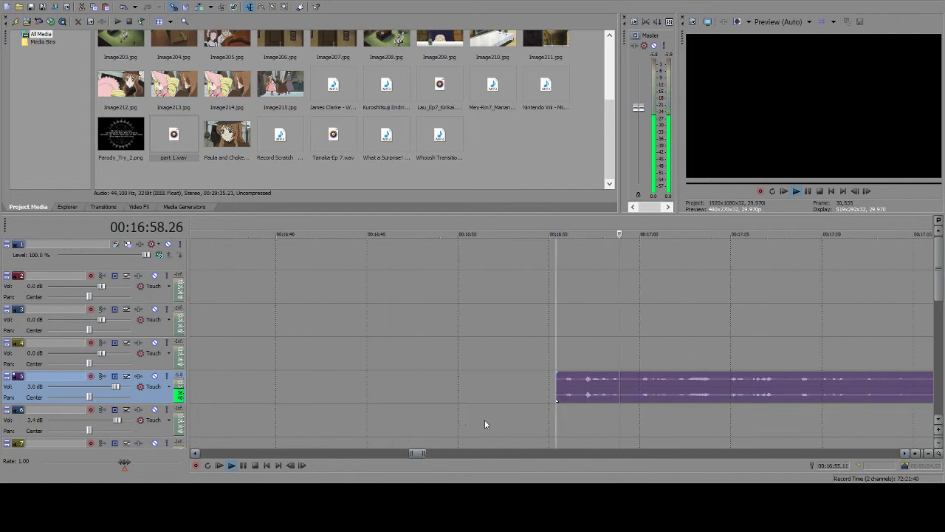
left_click_drag(416, 454, 423, 453)
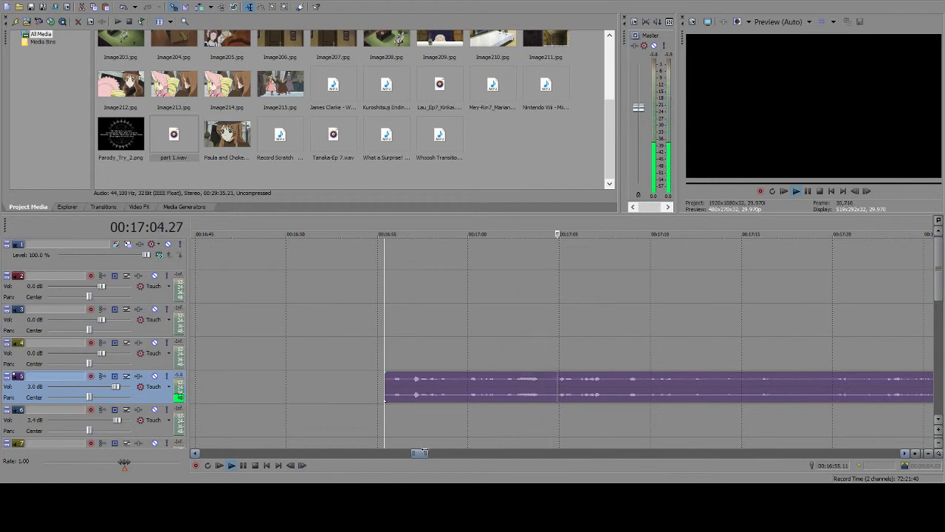
left_click(245, 465)
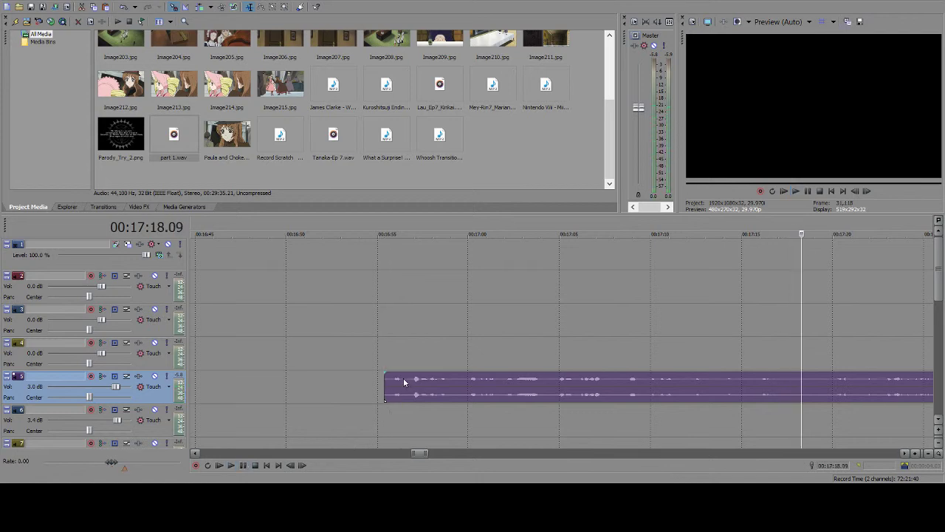
- Replay the start of the track 5 recording, split it at 00:17:04.19 and cut the piece before the split
left_click(390, 392)
left_click(243, 466)
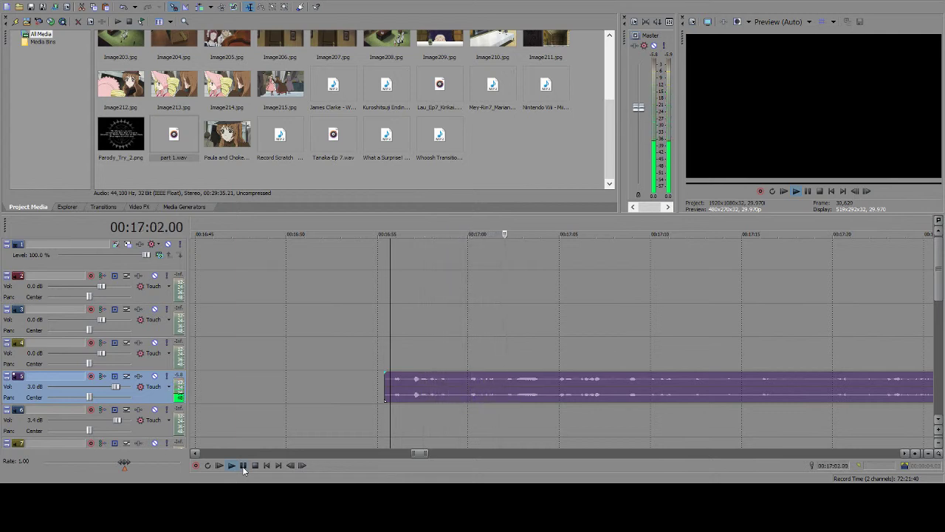
left_click(243, 466)
left_click(243, 466)
left_click(243, 467)
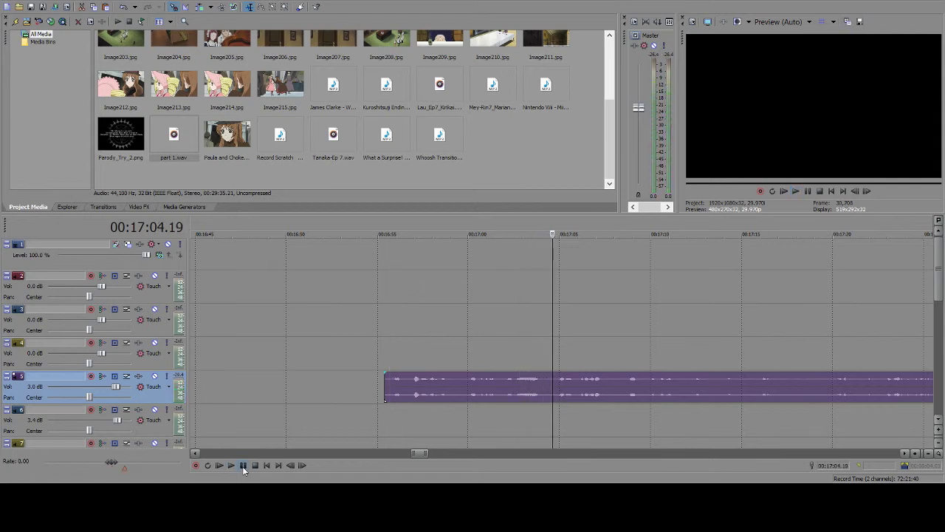
key("s")
left_click(444, 397)
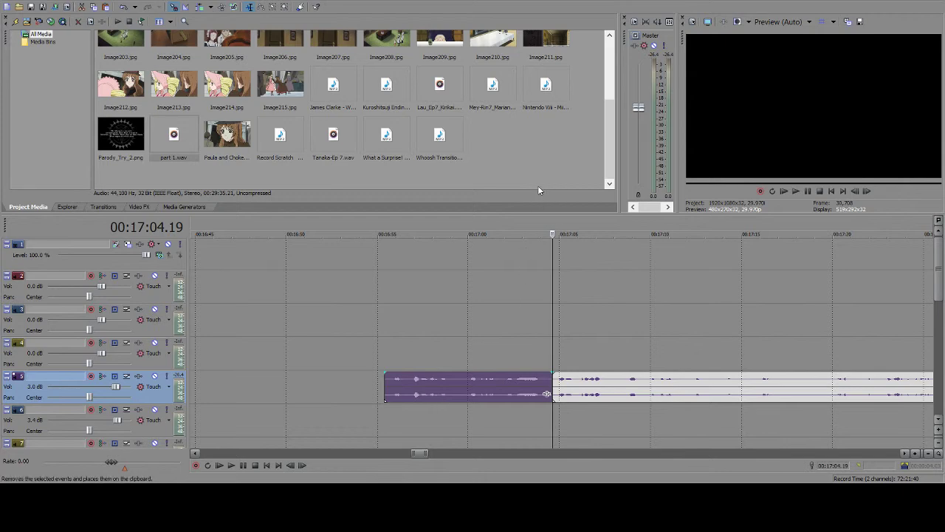
key("Delete")
- Paste the cut line onto track 5 near 00:05:56, just before the last track 3 line ends
left_click_drag(421, 453, 287, 454)
left_click(411, 390)
left_click(407, 389)
key("ctrl+v")
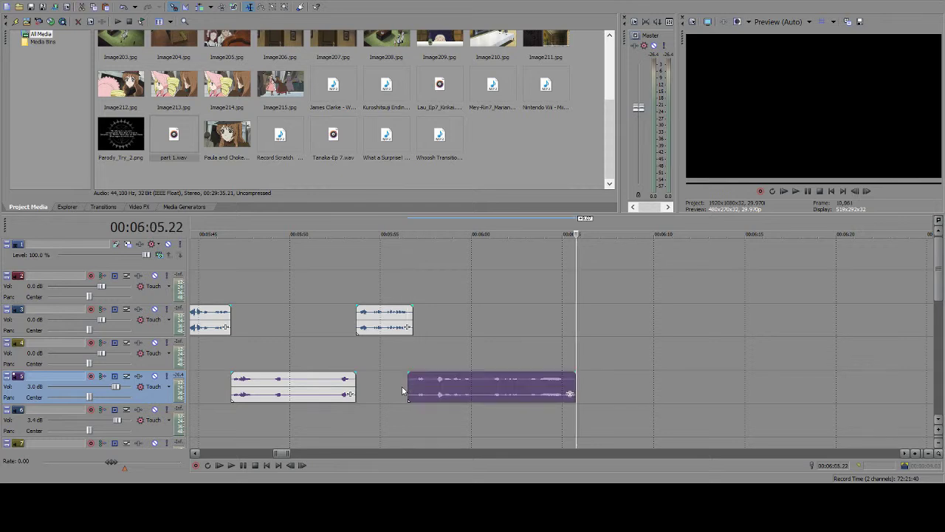
- Play back the transition from the track 3 line through the newly placed track 5 line up to 00:06:06.18
left_click(390, 390)
left_click(244, 463)
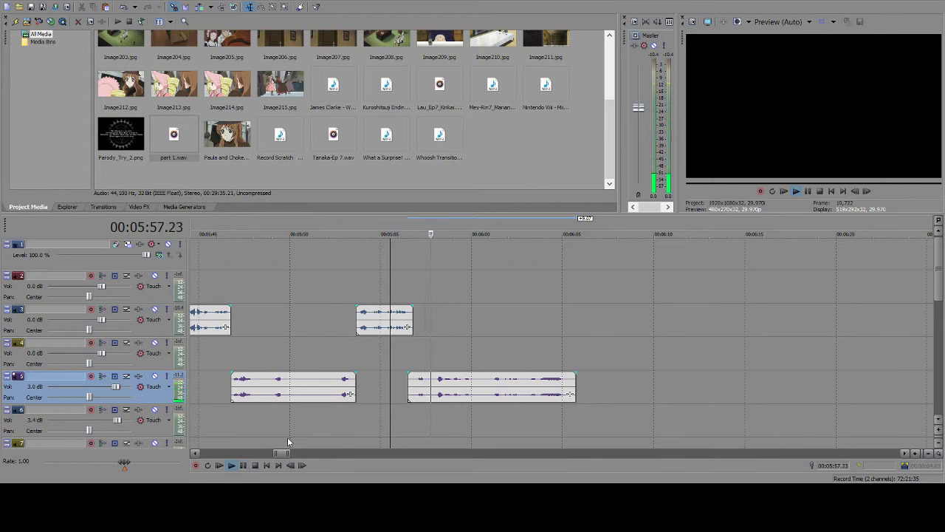
scroll(469, 381, "down", 3)
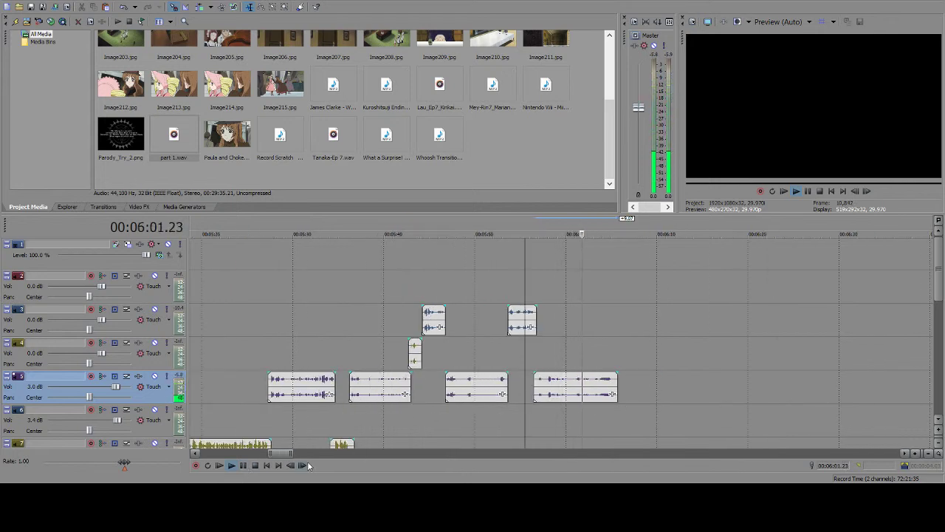
left_click(244, 465)
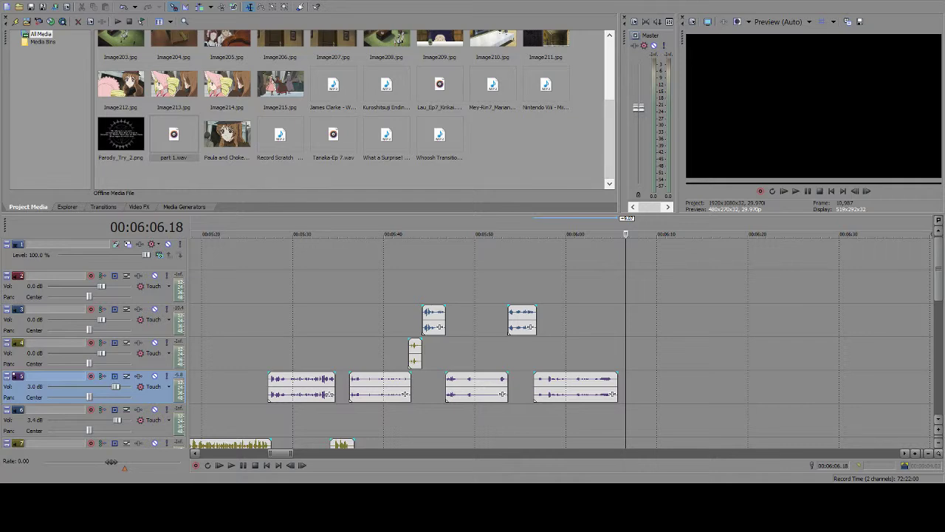
scroll(714, 286, "down", 10)
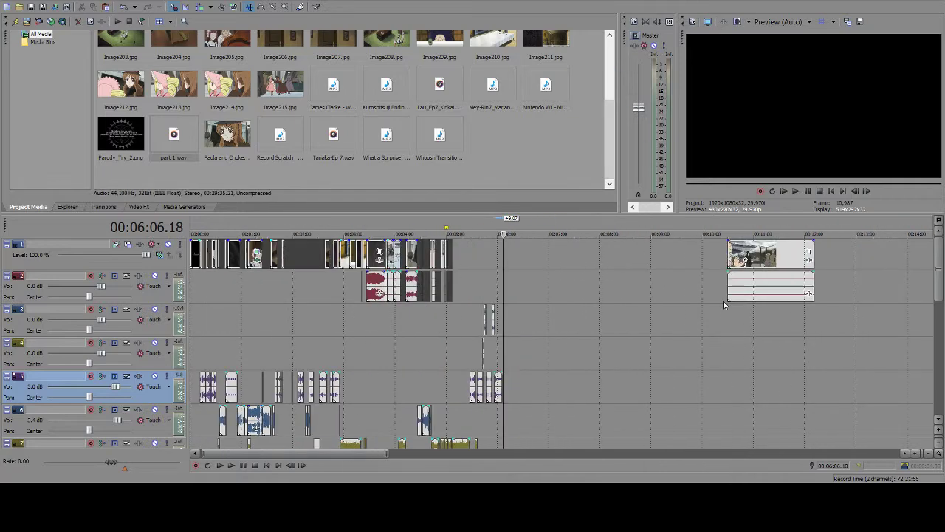
- Find the second half of the track 3 recording and listen to it from 00:30:08.09 to about 00:30:11
scroll(768, 322, "down", 3)
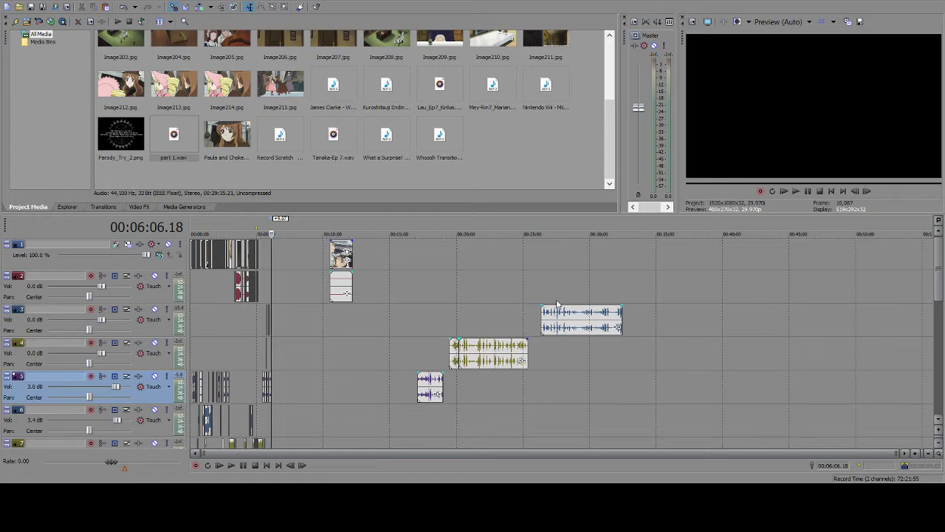
left_click(543, 319)
scroll(620, 320, "up", 3)
scroll(620, 320, "up", 4)
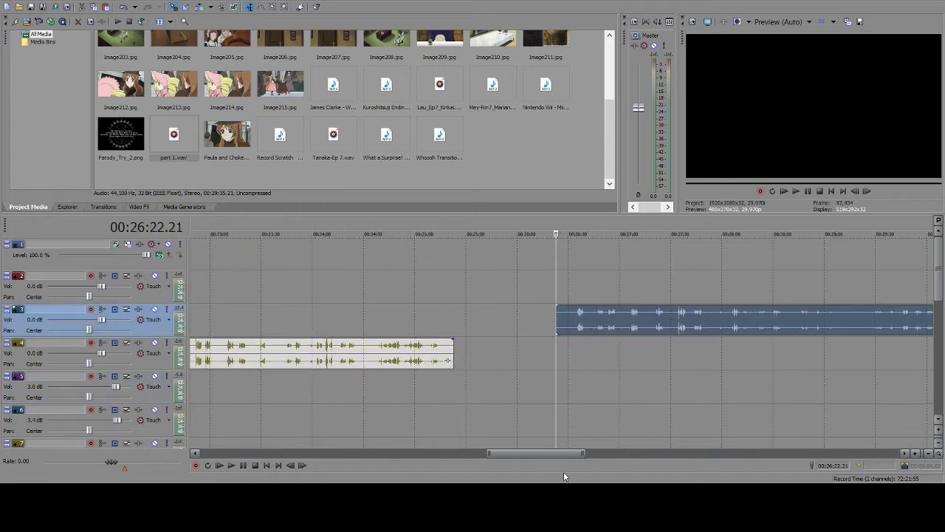
left_click_drag(557, 456, 598, 456)
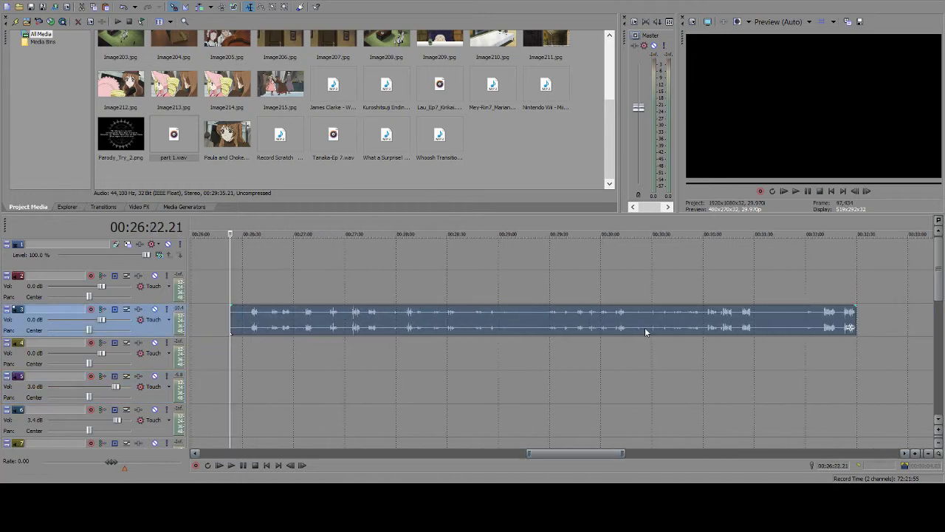
scroll(645, 332, "up", 2)
left_click_drag(535, 455, 602, 440)
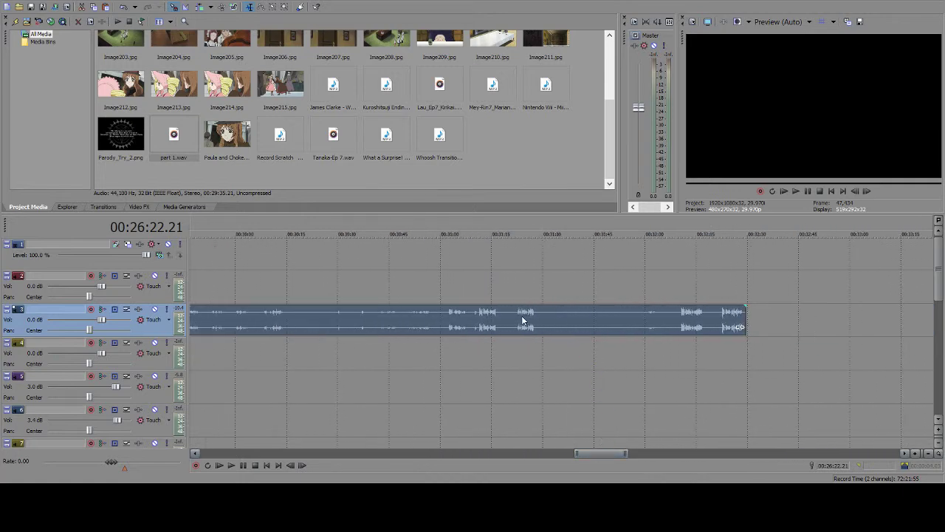
left_click(264, 324)
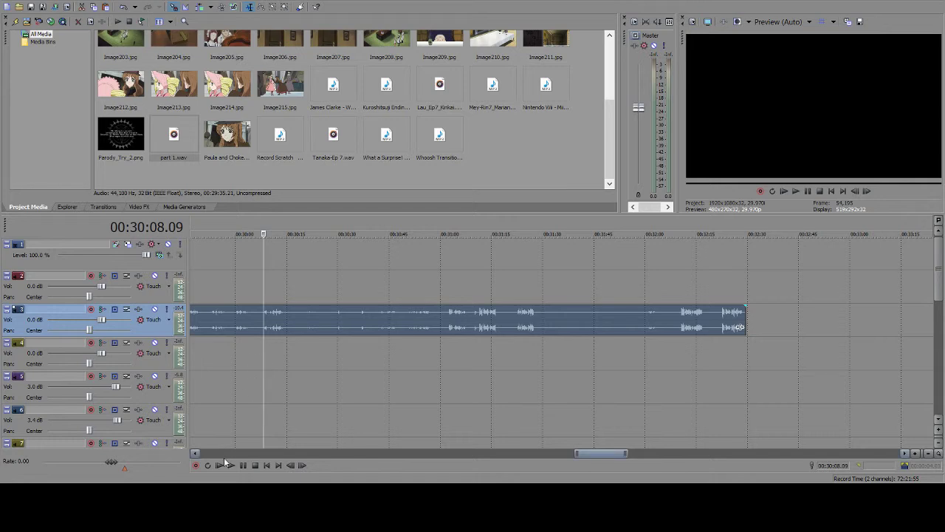
left_click(245, 466)
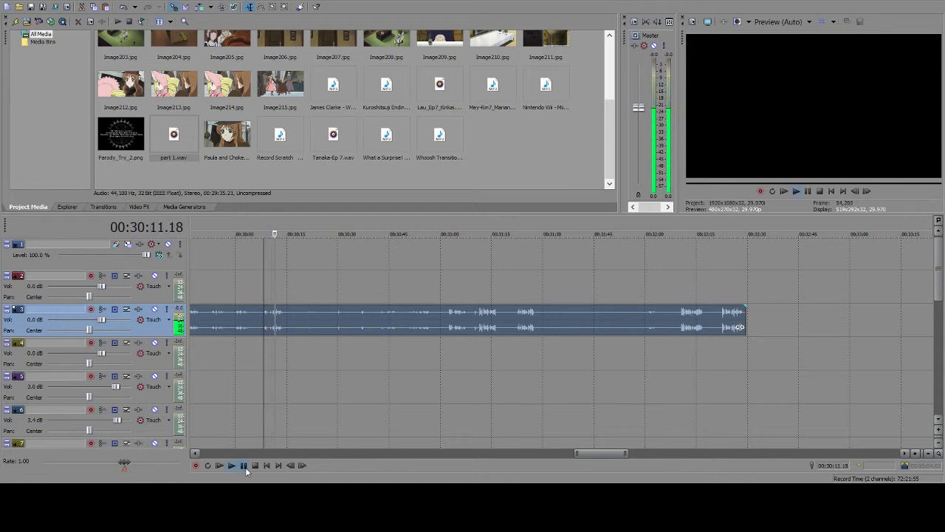
left_click(243, 466)
- Split the track 3 recording at 00:30:10.29 and delete the piece before the split
scroll(275, 348, "up", 4)
left_click(547, 316)
key("s")
left_click(517, 325)
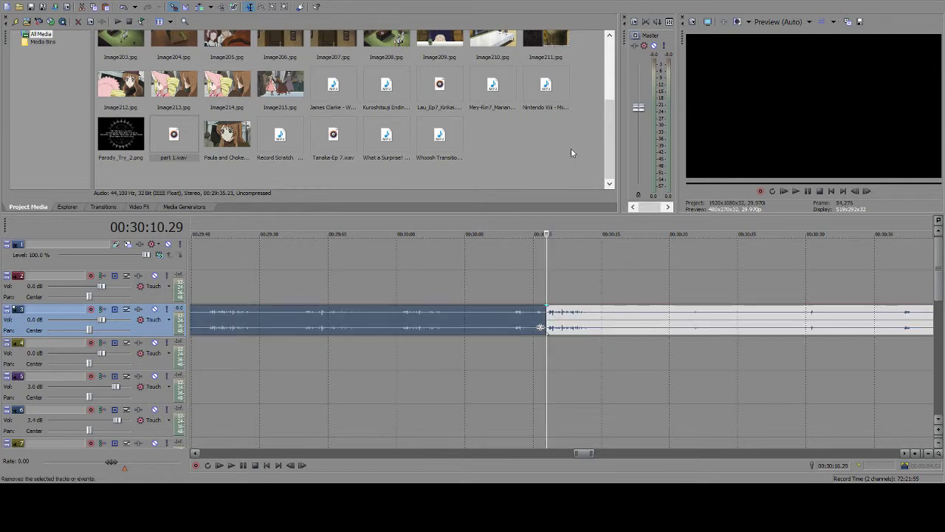
key("Delete")
- Play the start of the remaining track 3 recording, split it at 00:30:14.02 and cut the piece before the split
left_click(243, 467)
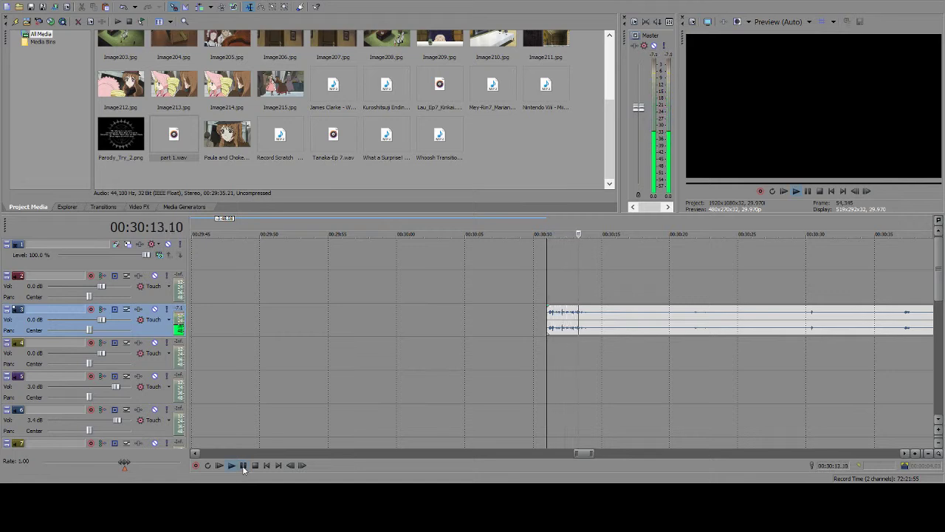
left_click(243, 466)
left_click_drag(552, 332, 589, 332)
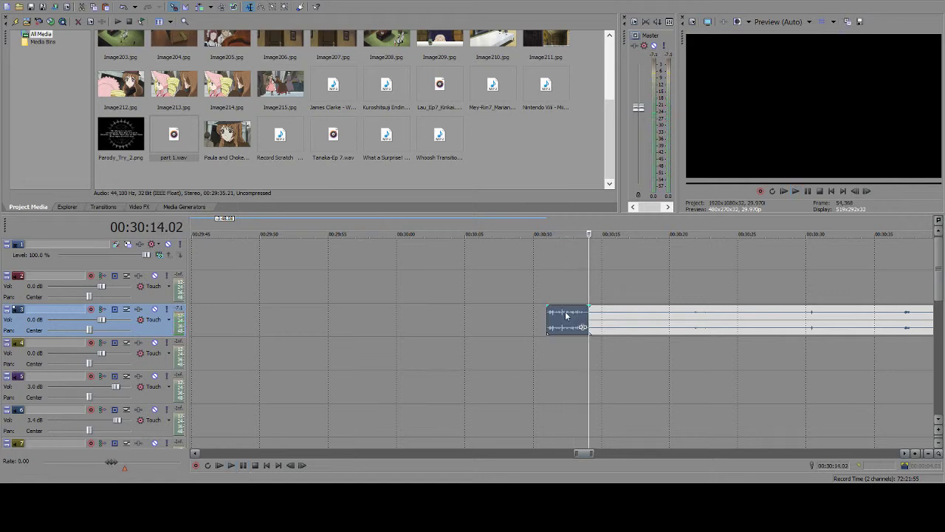
key("Delete")
- Paste the cut line onto track 3 at 00:06:05.05, just before the last track 5 line ends
left_click_drag(589, 452, 285, 453)
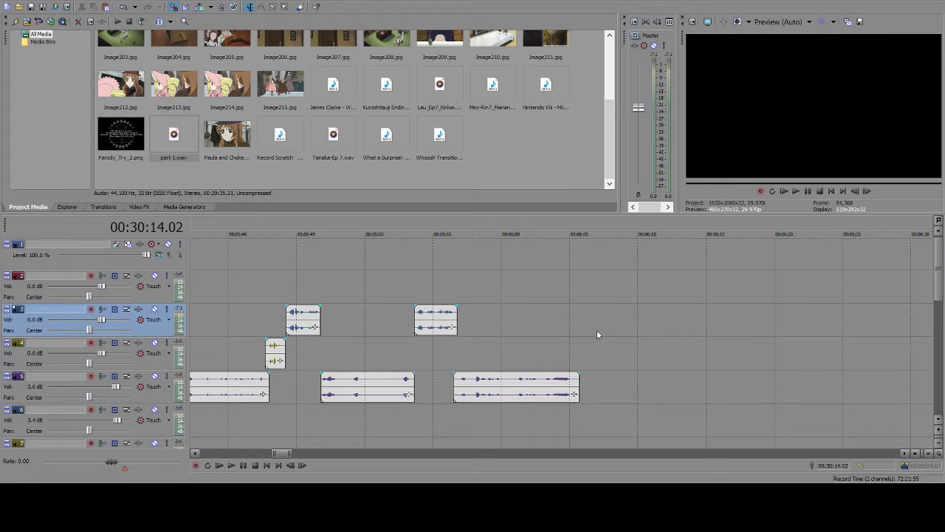
left_click(572, 330)
key("ctrl+v")
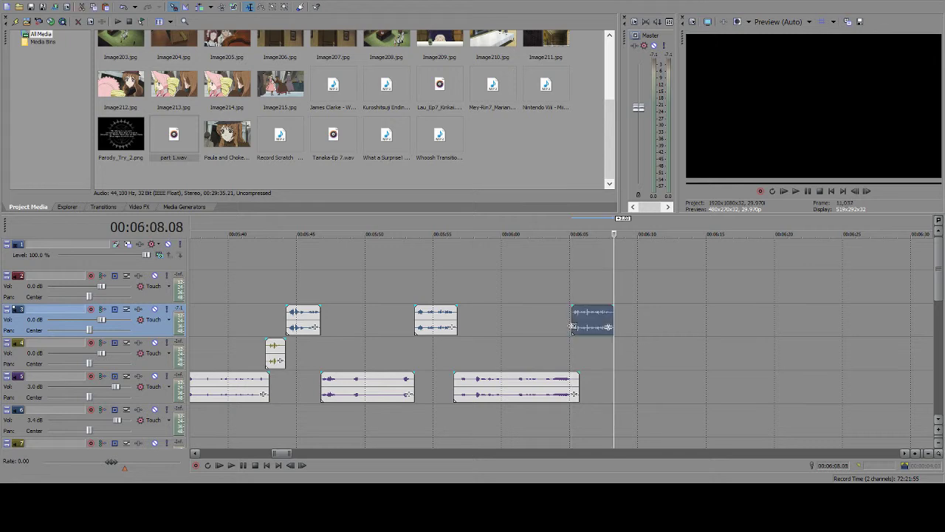
- Play back the transition from the last track 5 line into the new track 3 line, from 00:06:01.09 to 00:06:08.09
left_click(519, 330)
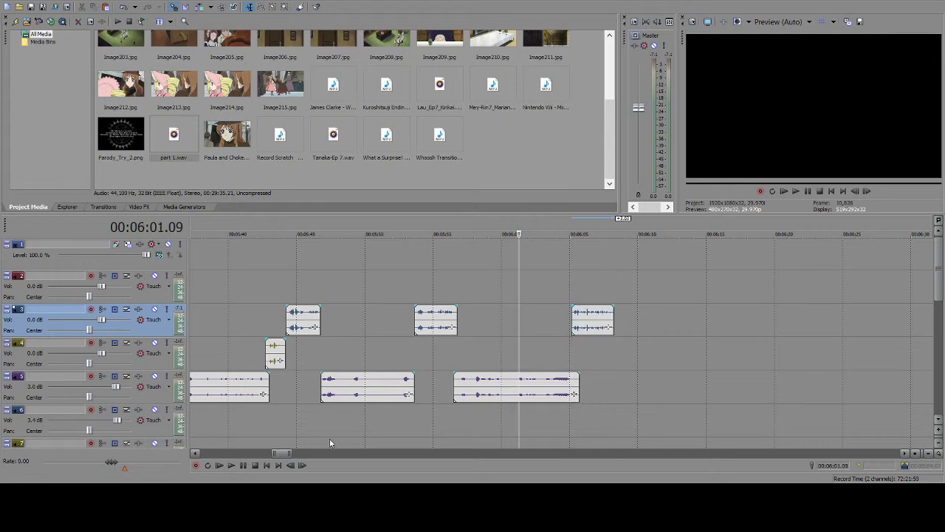
left_click(241, 466)
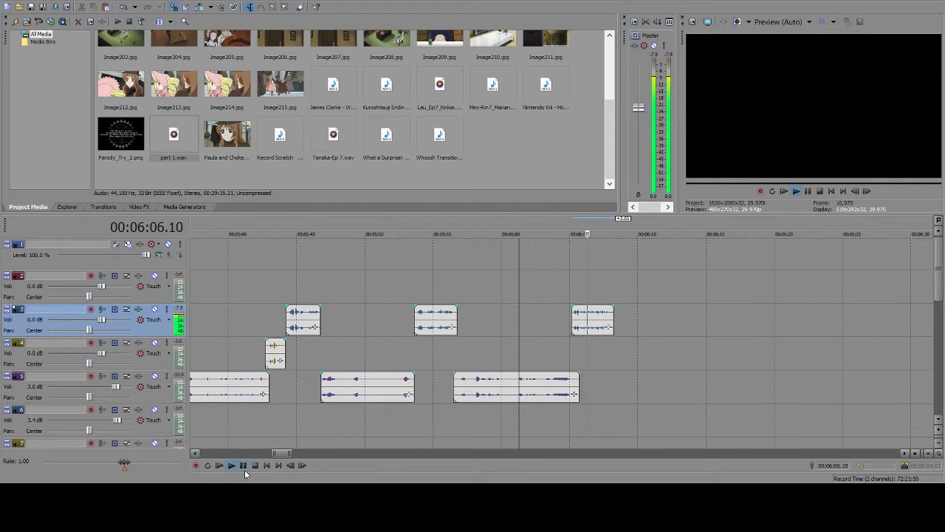
left_click(243, 466)
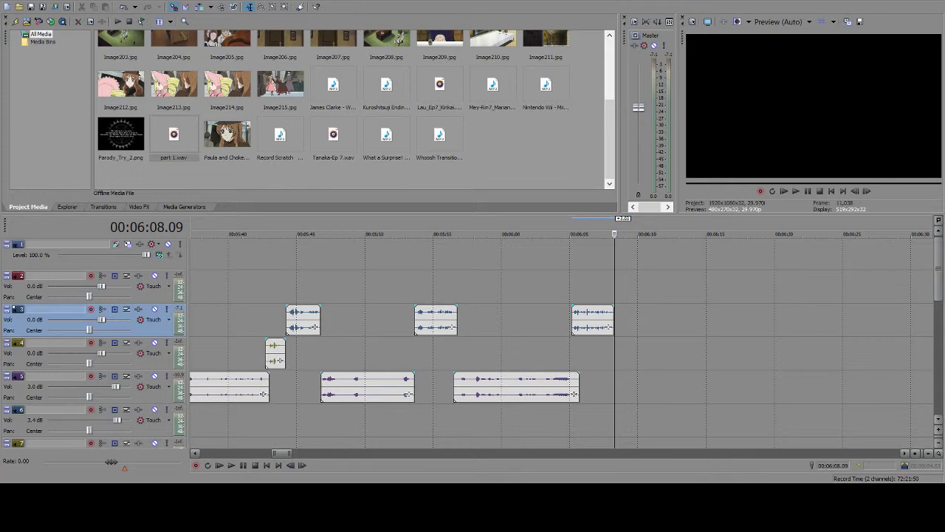
- Check the position of the newly placed track 3 line against the end of the edited video at 00:05:06.11
left_click(573, 317)
scroll(572, 318, "down", 4)
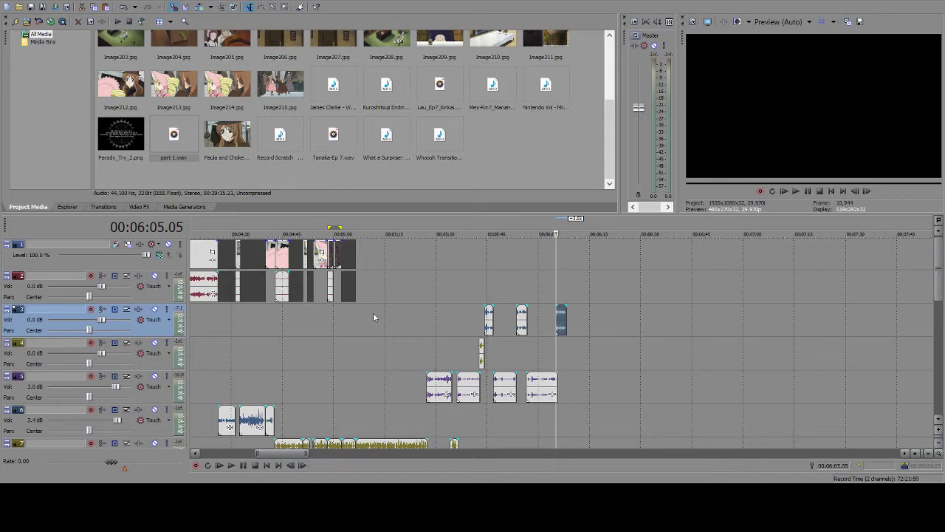
left_click(363, 331)
left_click(356, 339)
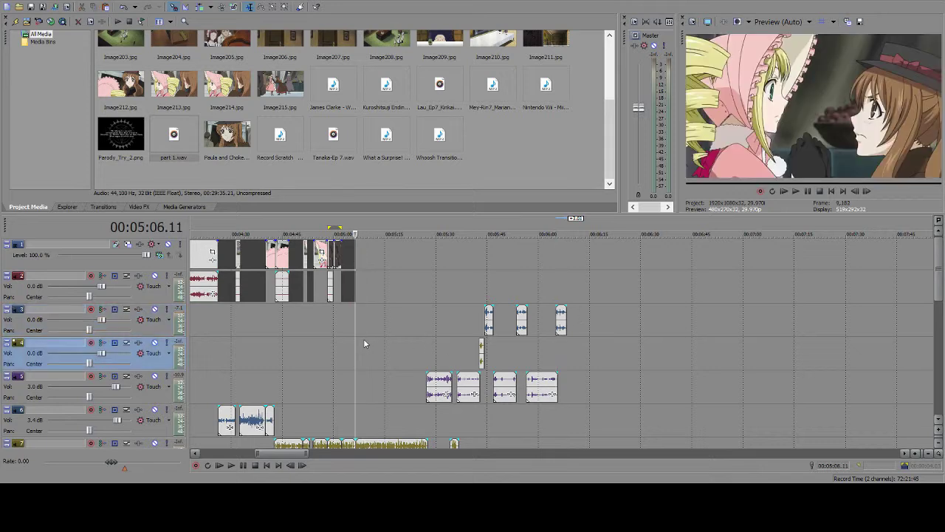
left_click(561, 324)
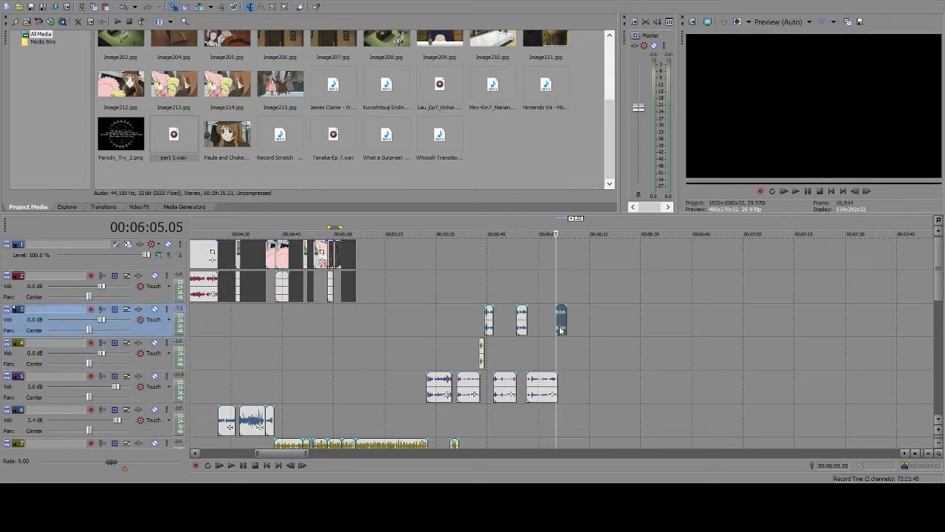
scroll(561, 330, "up", 3)
scroll(560, 330, "up", 3)
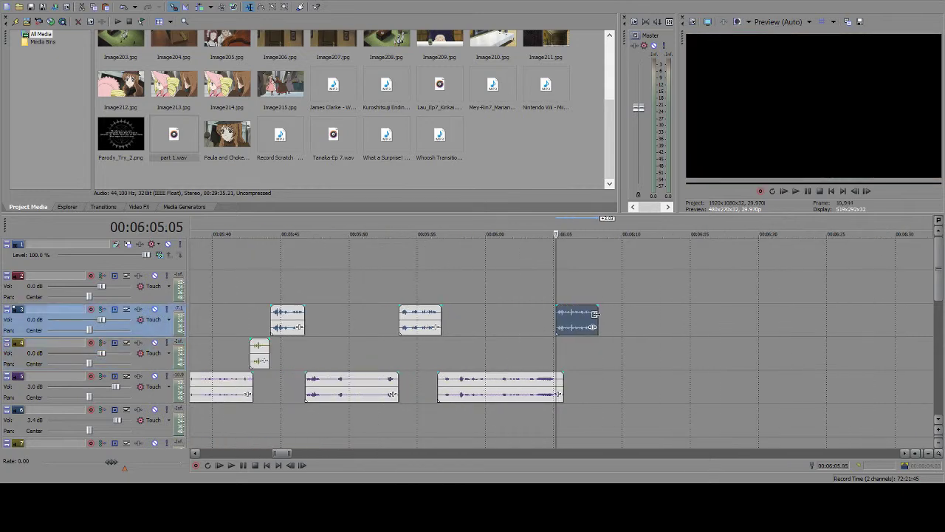
left_click(589, 324)
- Look over the unused dialogue recordings remaining on tracks 3, 4 and 5
scroll(589, 323, "down", 8)
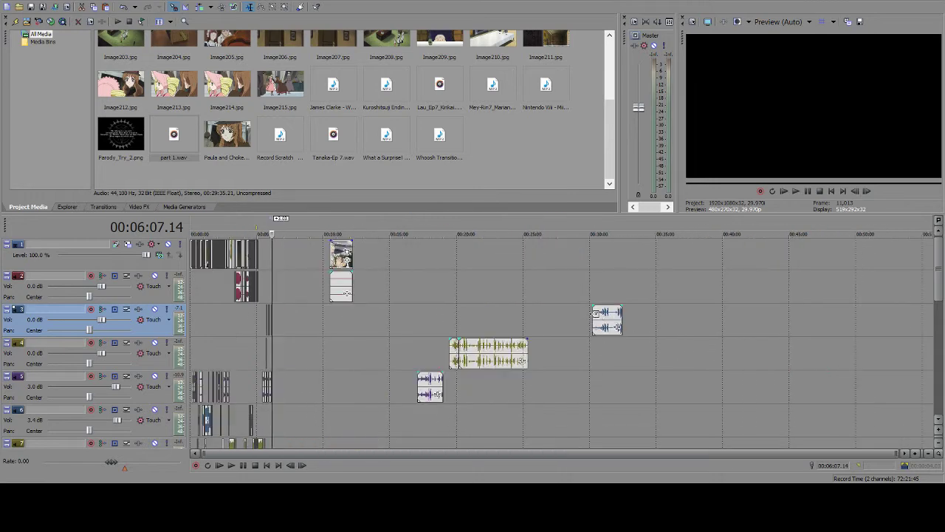
left_click(595, 313)
scroll(605, 347, "up", 6)
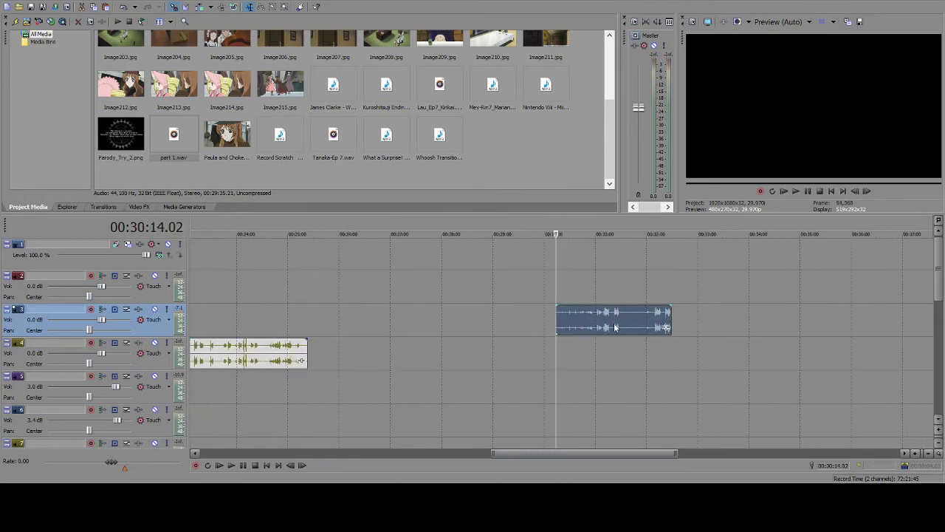
left_click_drag(582, 454, 458, 453)
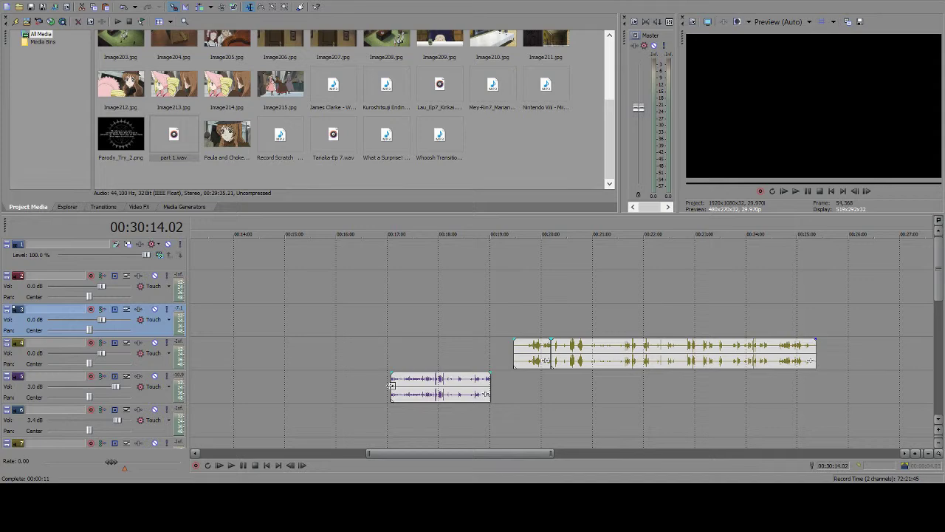
key("ctrl+v")
scroll(398, 384, "down", 4)
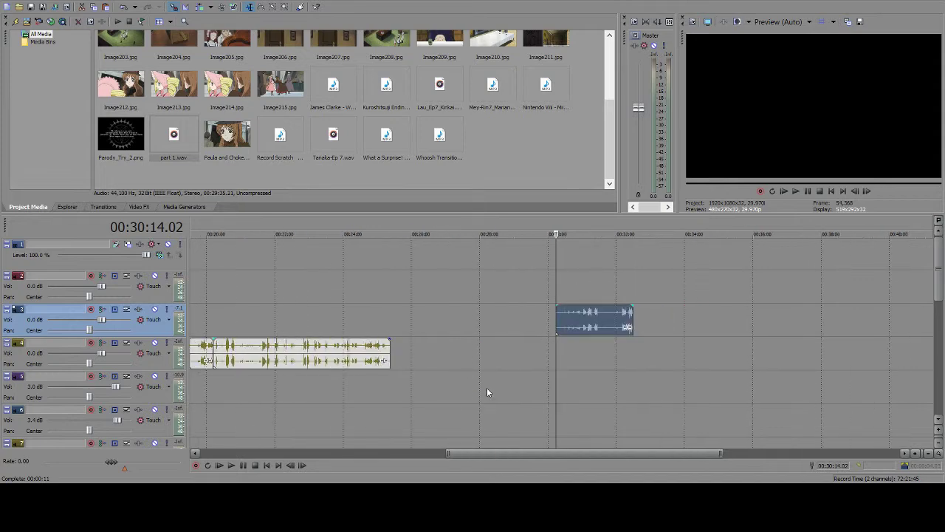
scroll(495, 397, "down", 5)
- Listen to the start of the remaining track 5 recording from 00:17:04.19
left_click(418, 384)
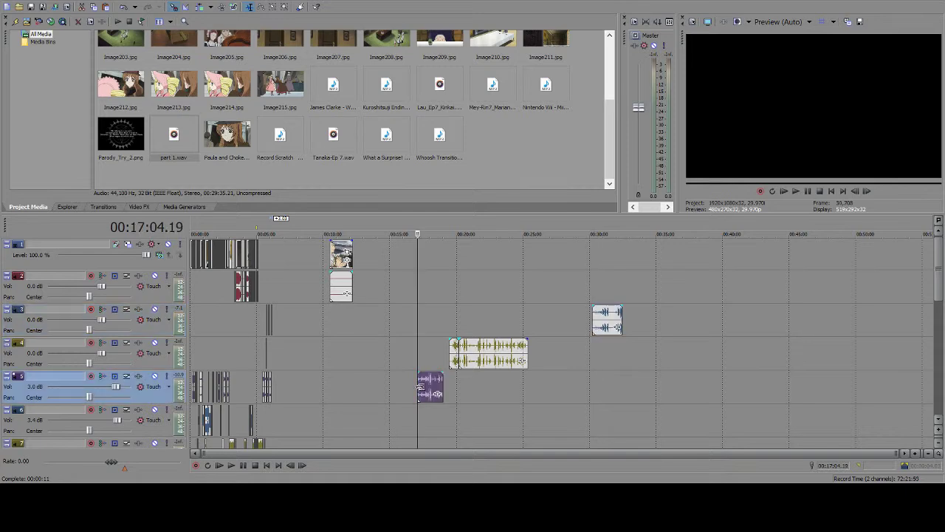
scroll(489, 399, "up", 5)
left_click(240, 464)
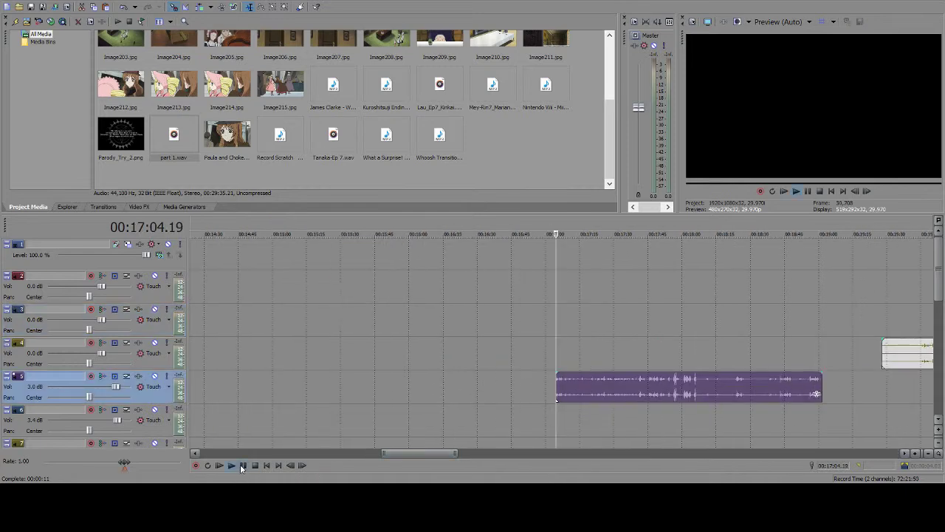
scroll(625, 407, "up", 3)
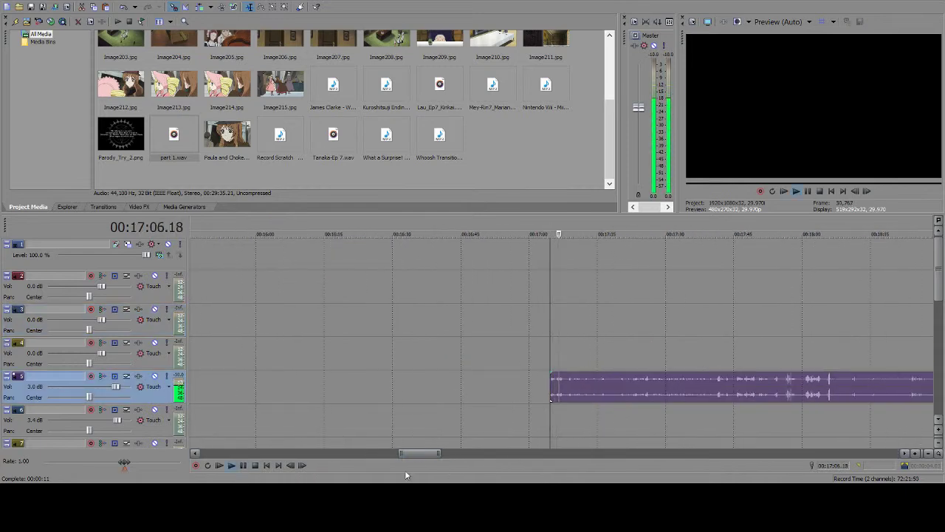
left_click_drag(418, 455, 440, 456)
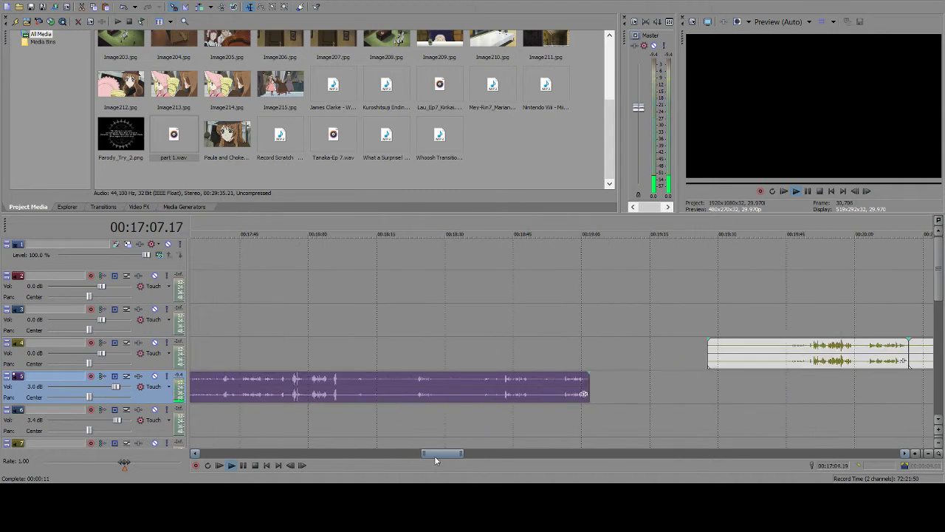
left_click(243, 465)
- Listen to the middle of the track 5 recording from about 00:18:01 to 00:18:09
left_click(500, 390)
left_click(231, 465)
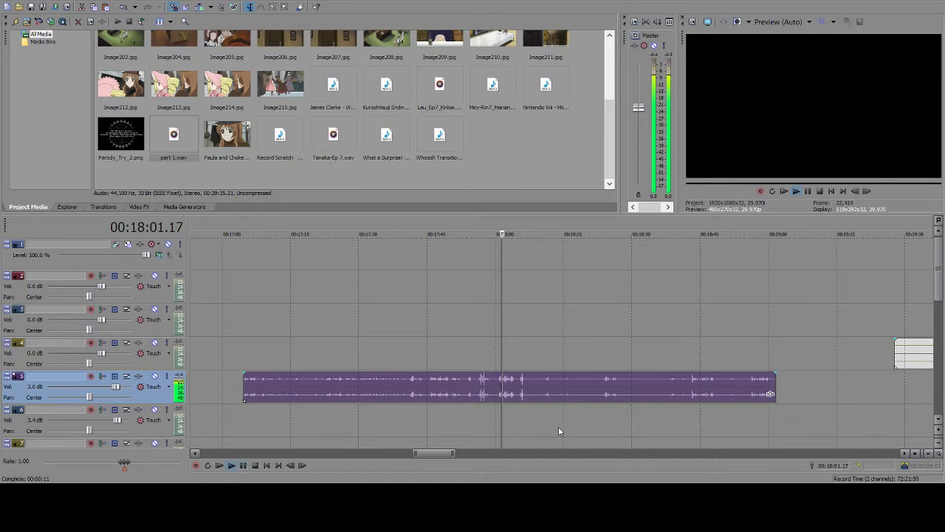
scroll(559, 430, "up", 4)
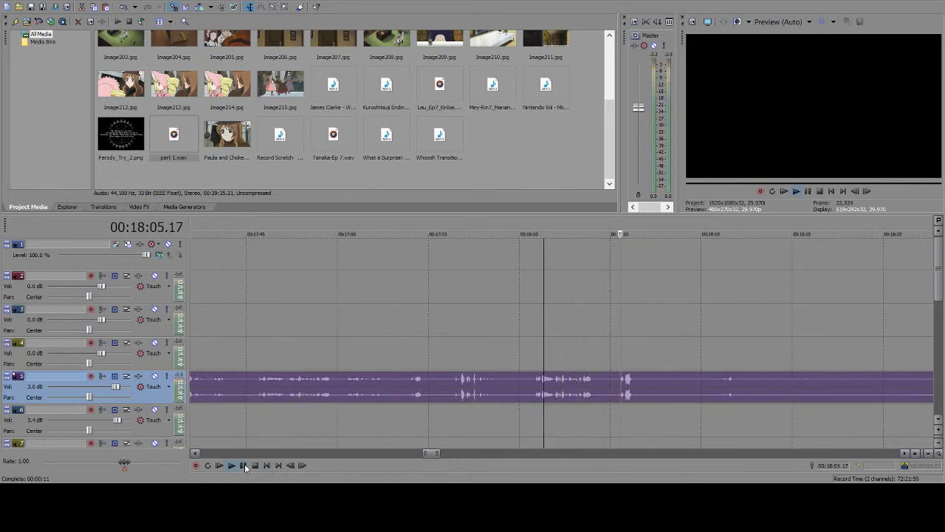
scroll(569, 439, "down", 2)
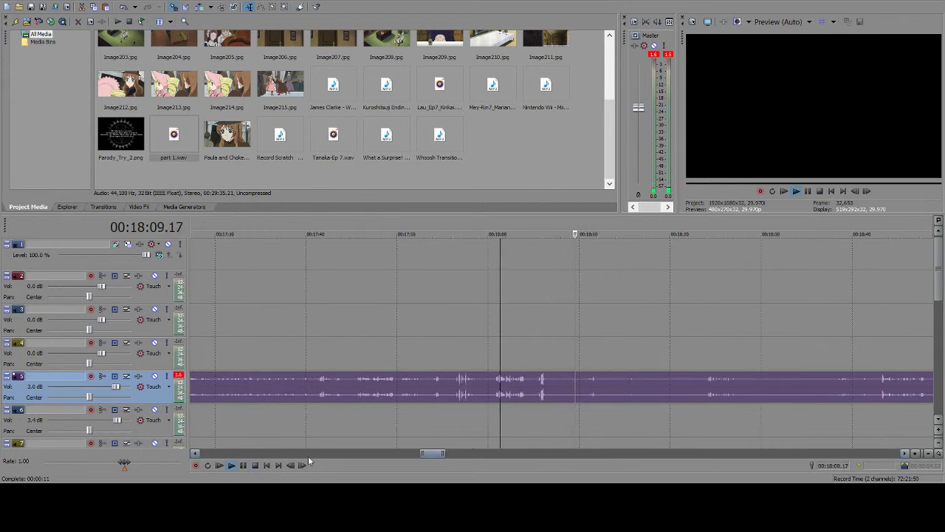
left_click(253, 466)
left_click(694, 393)
left_click(267, 466)
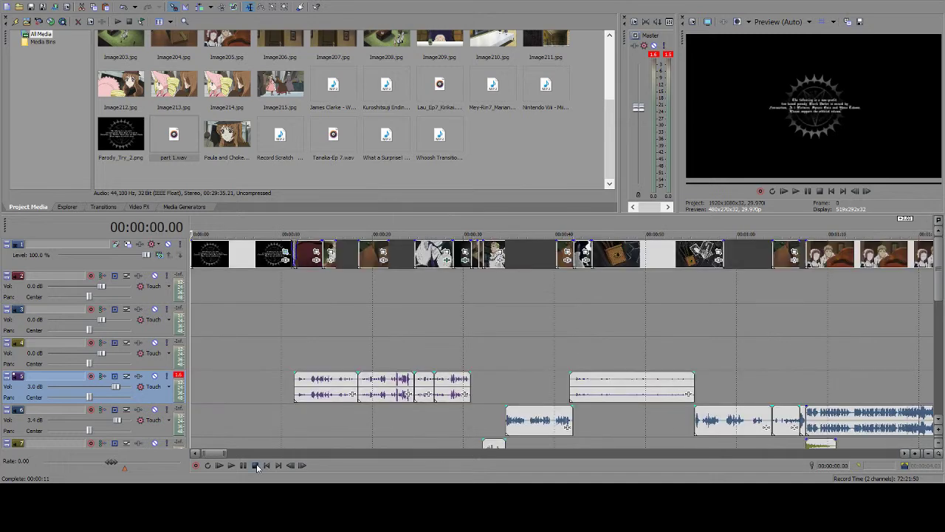
mouse_move(217, 453)
left_mouse_down()
mouse_move(400, 454)
mouse_move(456, 432)
mouse_move(423, 443)
mouse_move(433, 443)
mouse_move(217, 447)
left_mouse_up()
scroll(565, 369, "down", 10)
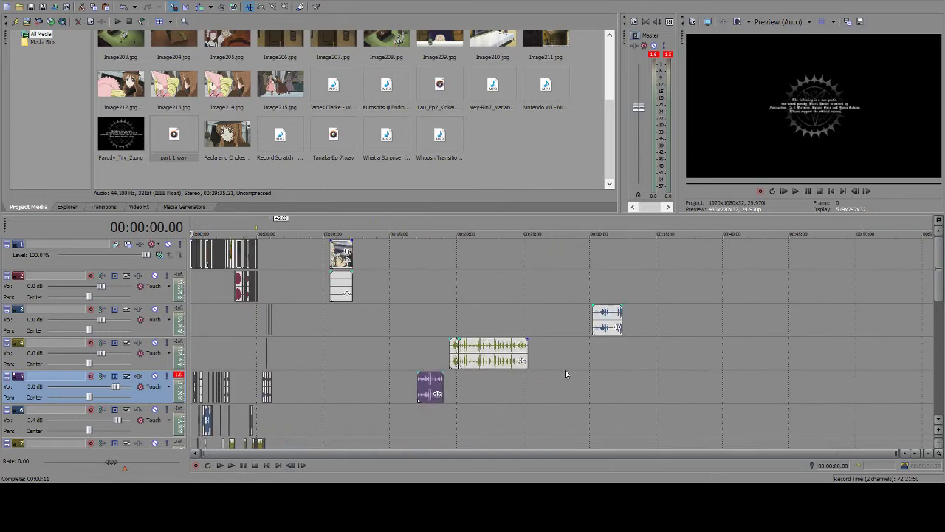
- Split the remaining track 5 recording at 00:18:00.13, just before the spoken line, and delete the part before it
left_click(431, 384)
scroll(431, 384, "up", 10)
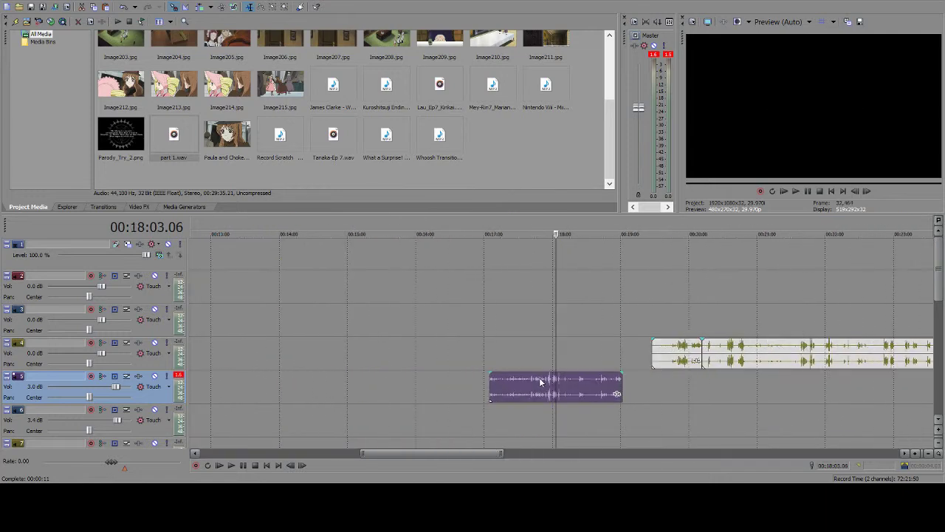
left_click(576, 386)
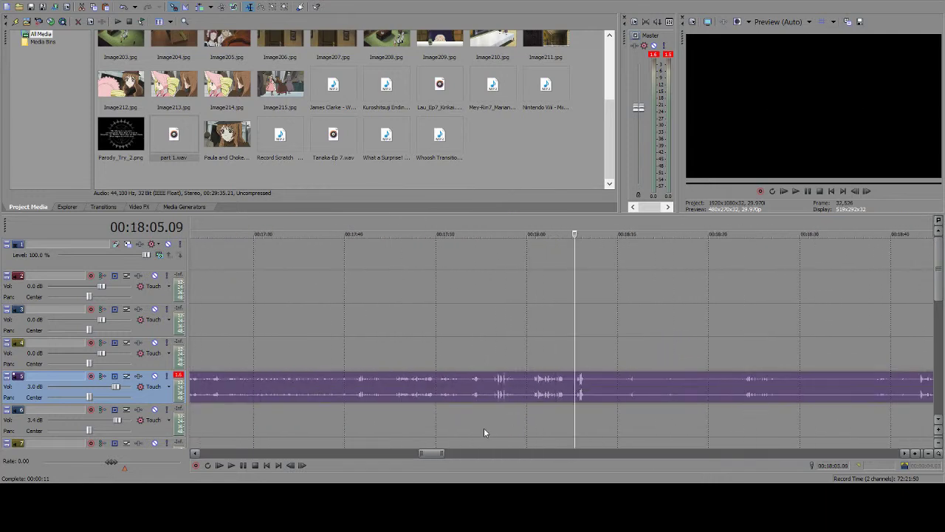
scroll(745, 389, "down", 1)
scroll(750, 387, "down", 2)
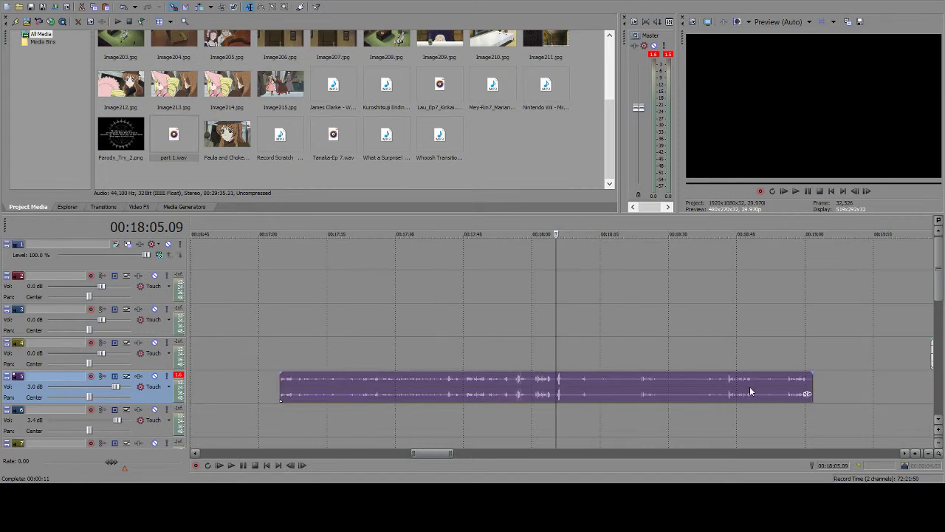
scroll(582, 374, "up", 2)
scroll(582, 374, "up", 2)
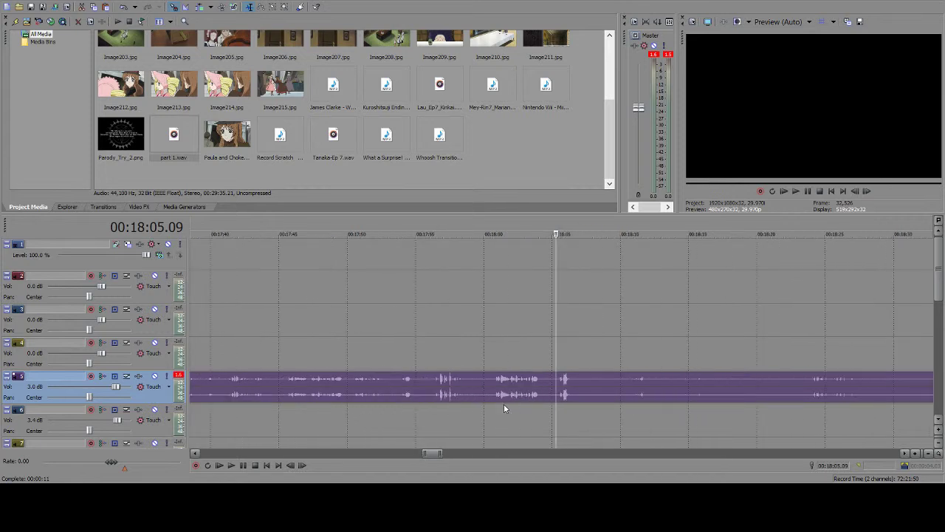
left_click(490, 379)
key("s")
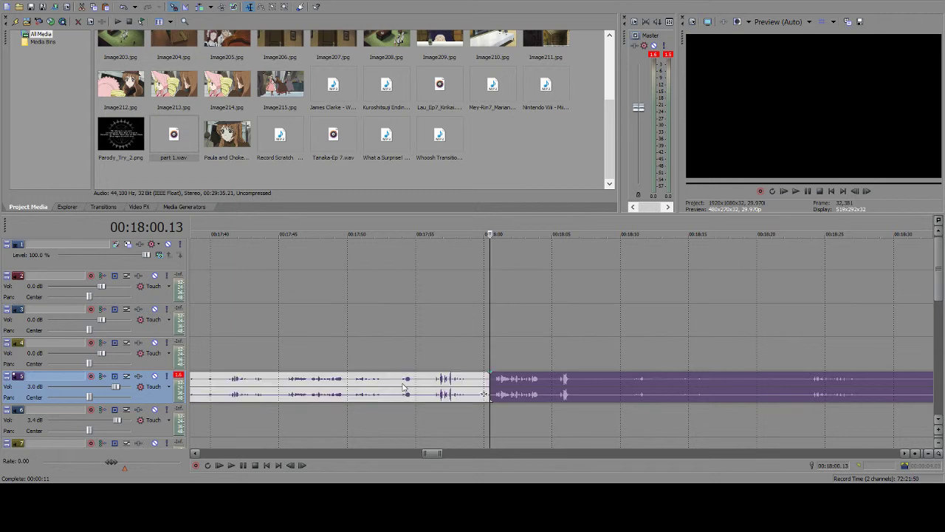
left_click(402, 387)
key("Delete")
- Play the beginning of the remaining track 5 recording and trim its start to 00:18:00.23
left_click(241, 464)
left_click(241, 464)
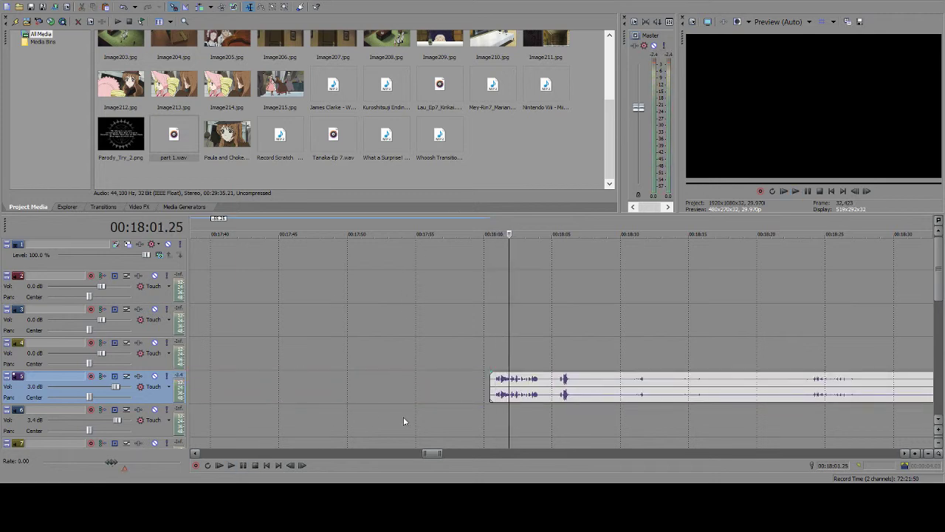
left_click(496, 390)
left_click(496, 389)
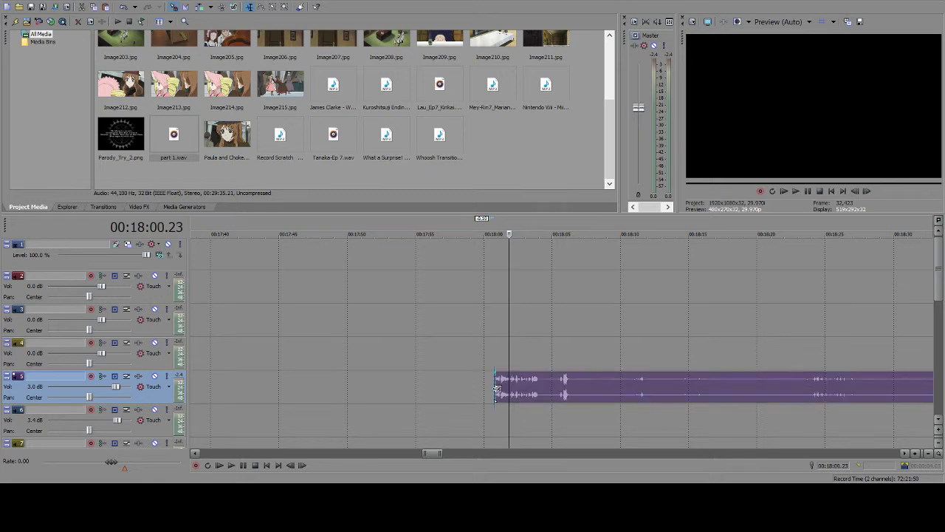
- Listen to the trimmed track 5 line and split the recording at its end, at 00:18:06.17
left_click(242, 466)
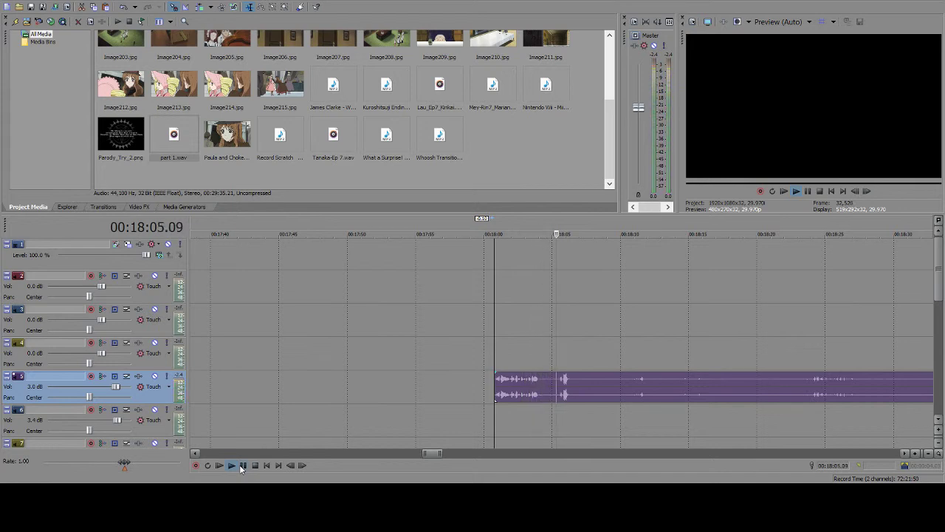
left_click(240, 464)
key("s")
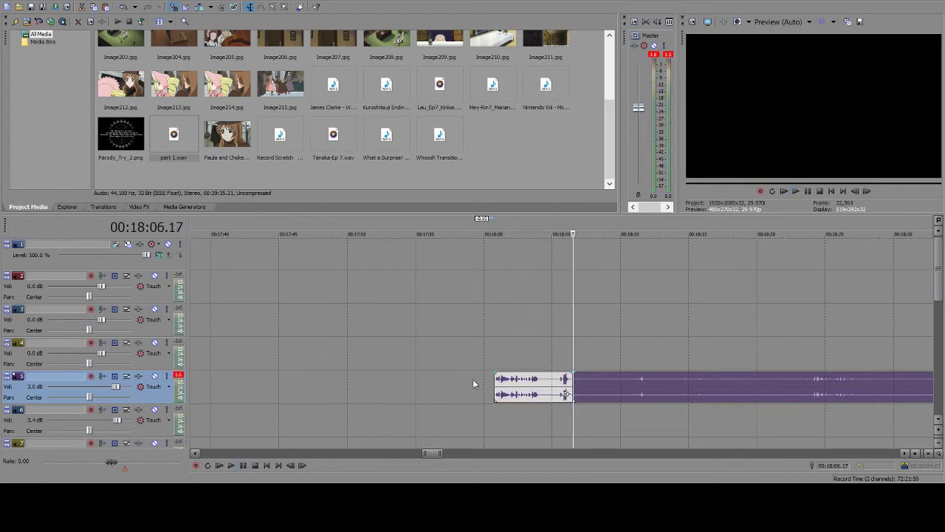
- Move the separated track 5 line to about 00:06:08, where the last track 3 line ends
left_click(515, 379)
key("Delete")
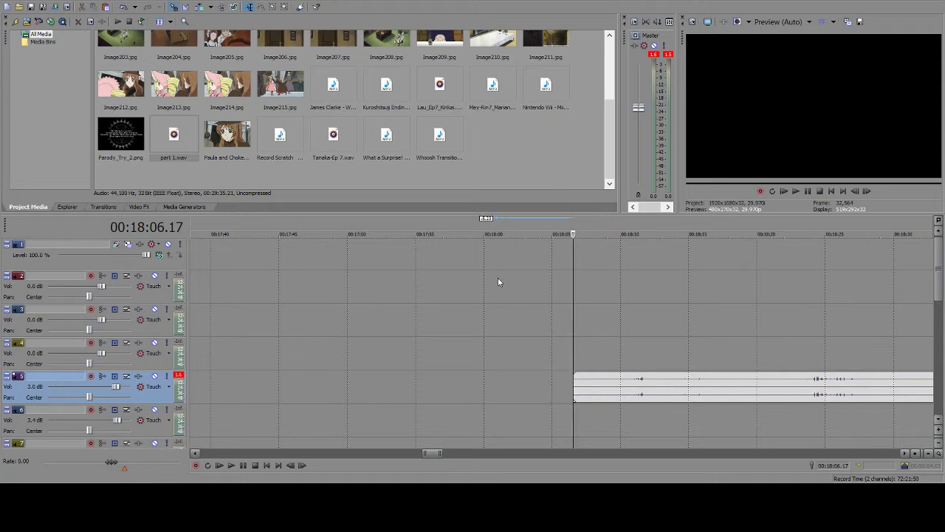
left_click_drag(432, 453, 288, 453)
left_click(478, 387)
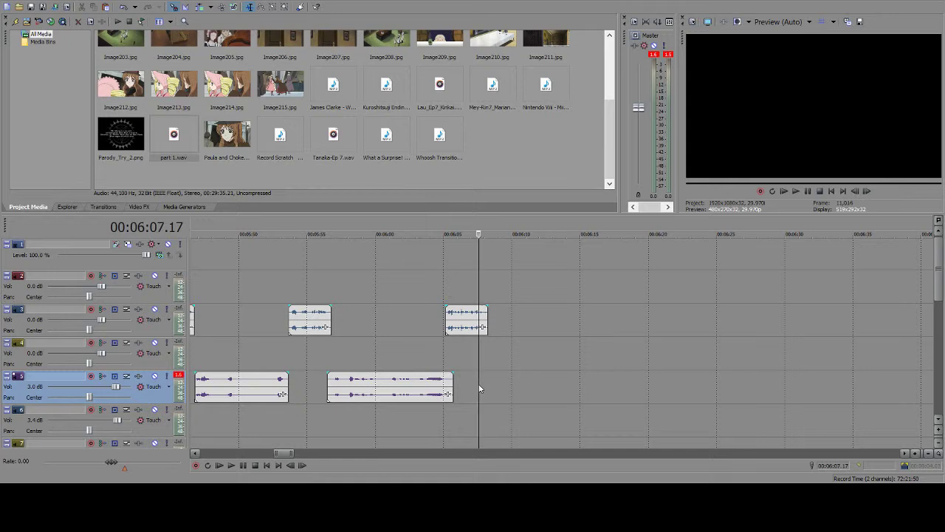
key("ctrl+r")
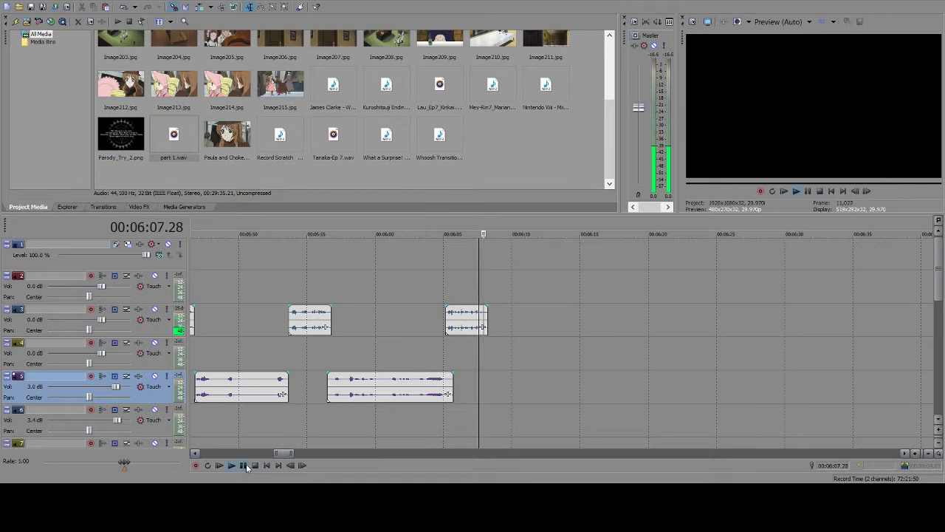
left_click(249, 466)
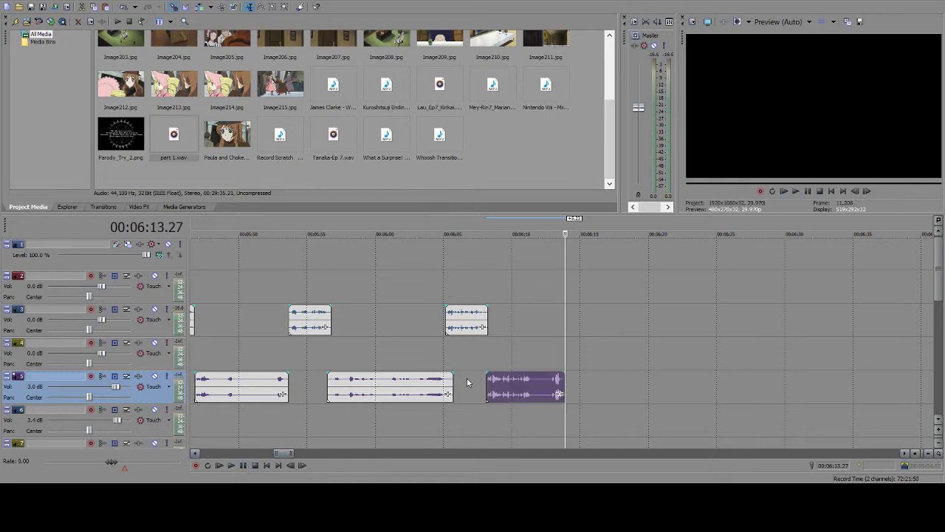
- Play the dialogue from about 00:06:04 to 00:06:13.29 to check the timing of the newly placed track 5 line
left_click(467, 382)
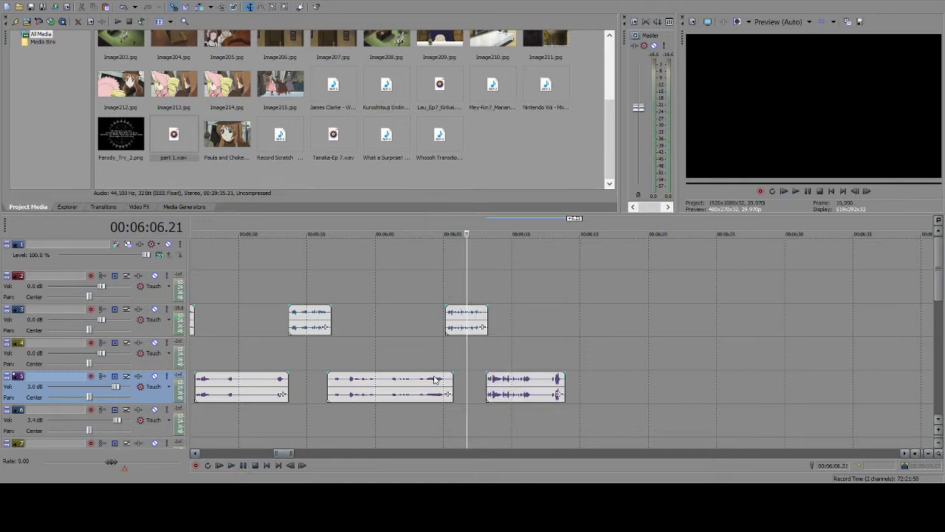
left_click(434, 387)
left_click(243, 468)
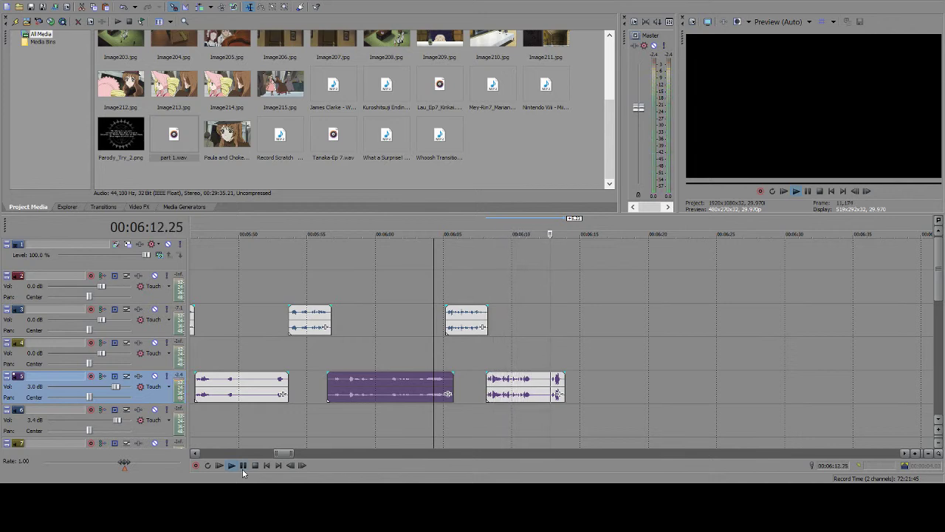
left_click(242, 468)
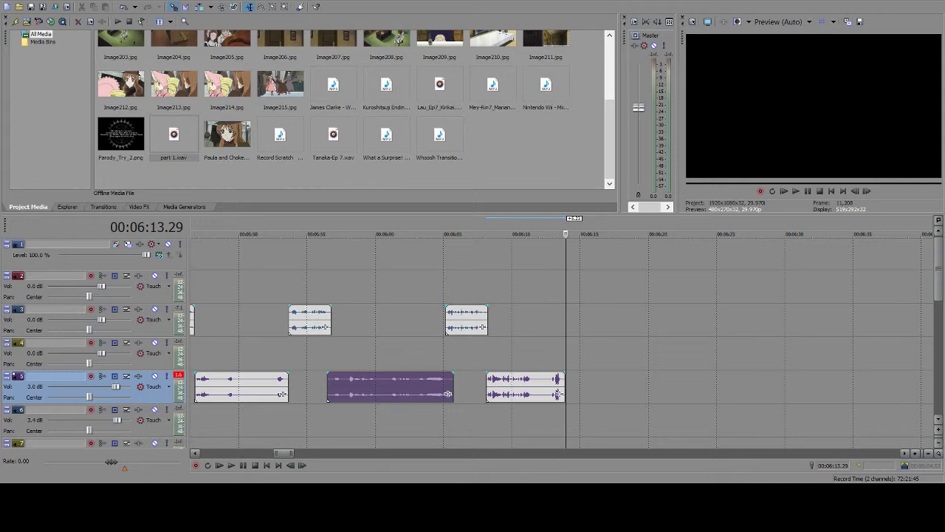
- Go back to the end of the edited video at 00:05:06.16, ahead of the placed dialogue
left_click(247, 284)
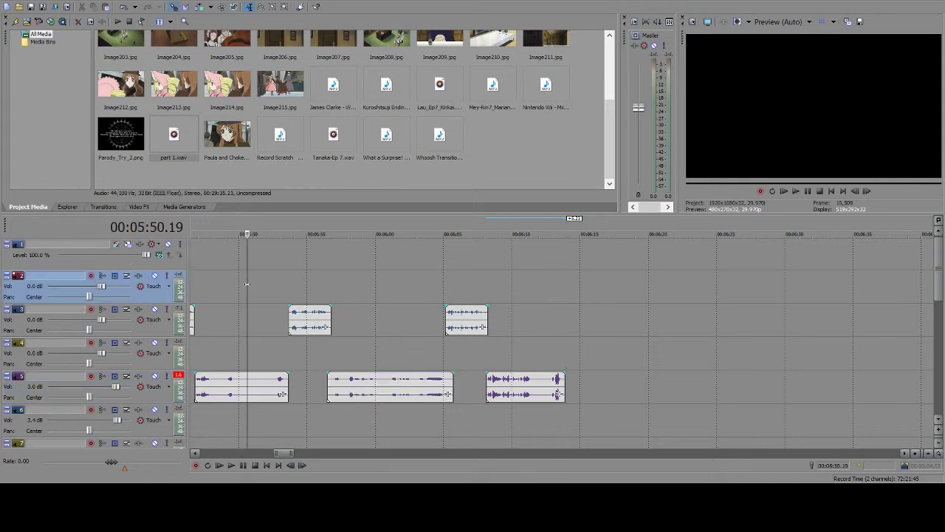
left_click(212, 265)
scroll(213, 264, "up", 3)
scroll(343, 278, "up", 3)
scroll(344, 278, "down", 6)
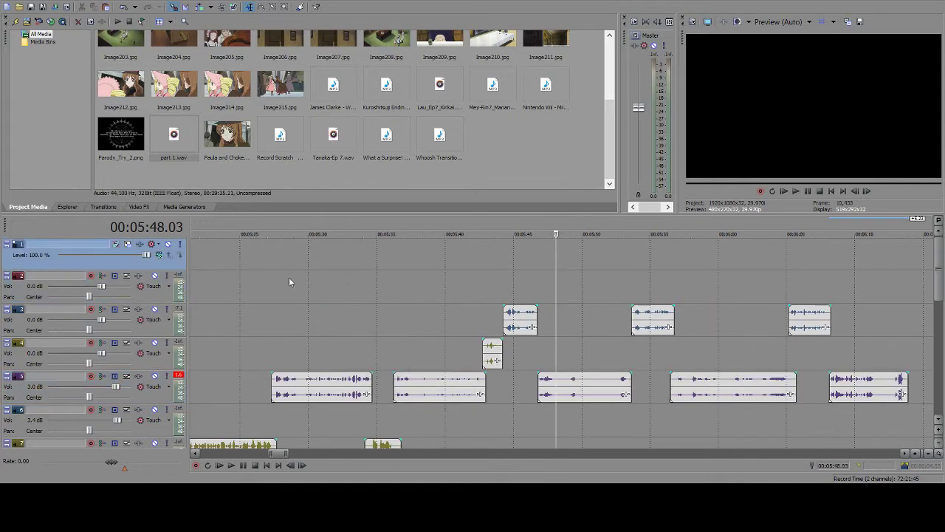
left_click(369, 260)
scroll(435, 292, "up", 6)
scroll(444, 297, "down", 4)
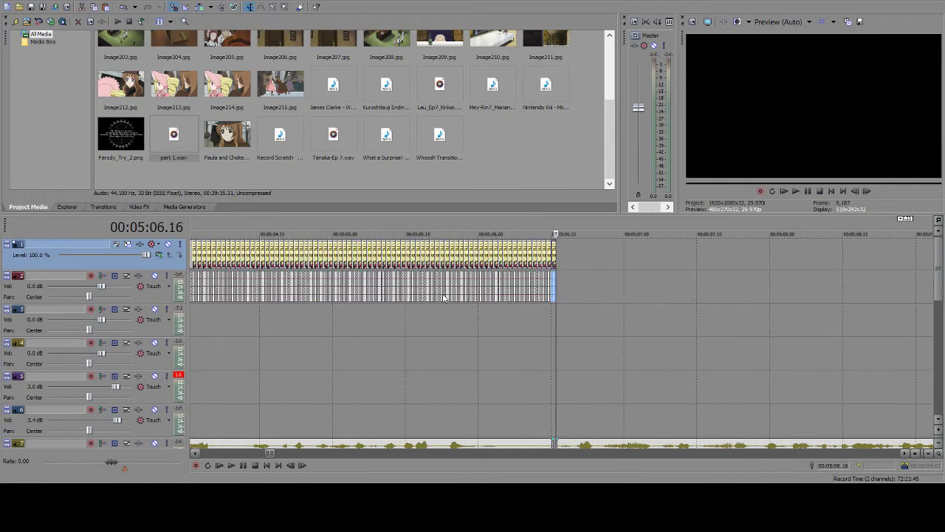
scroll(443, 298, "up", 3)
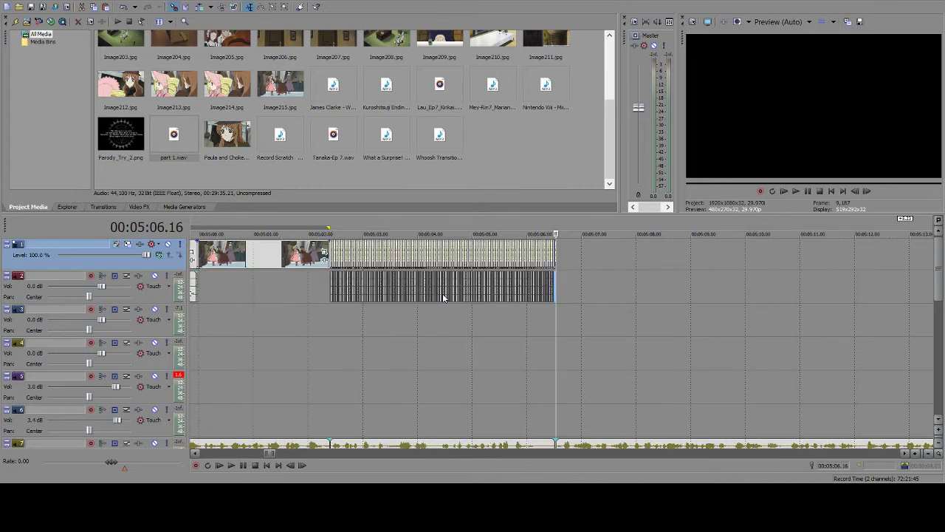
- Play the assembled dialogue on tracks 3, 4 and 5 from 00:05:06.16 through to 00:06:13.29
left_click(251, 467)
key("space")
scroll(731, 299, "down", 6)
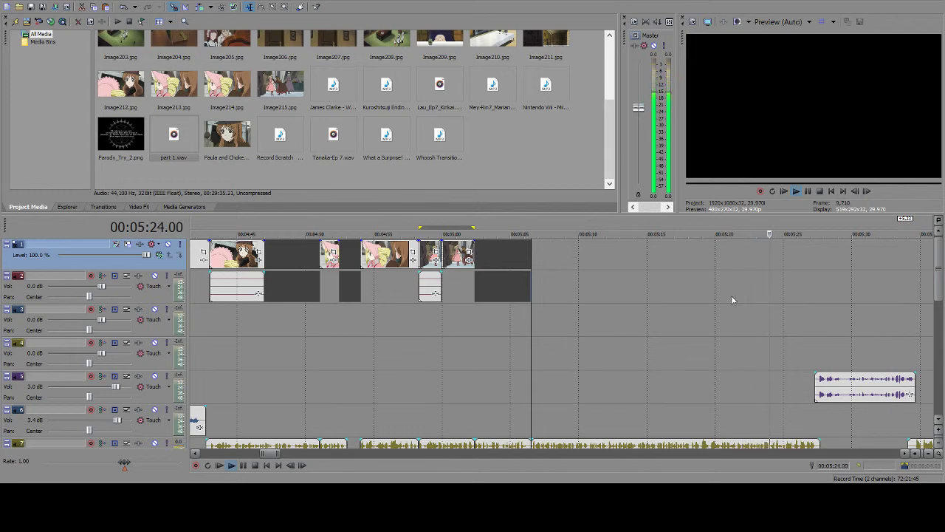
scroll(740, 313, "down", 2)
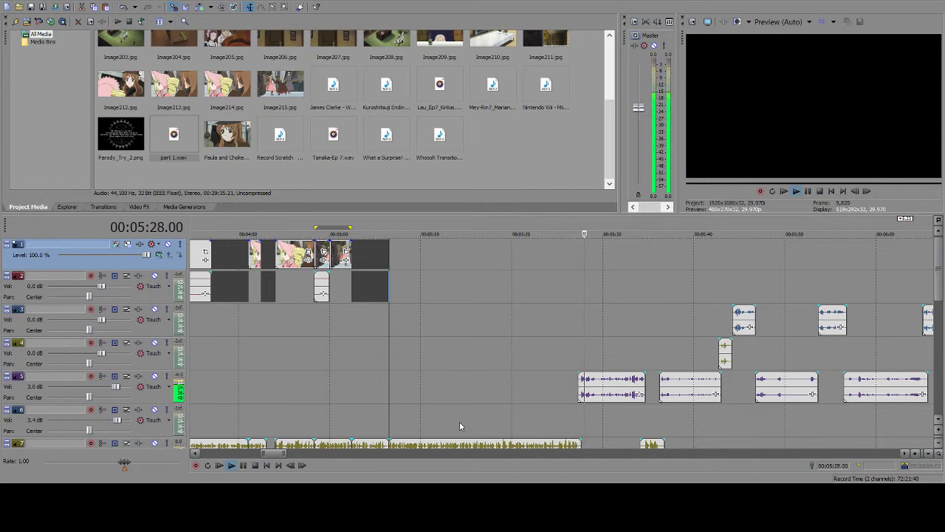
scroll(636, 395, "up", 2)
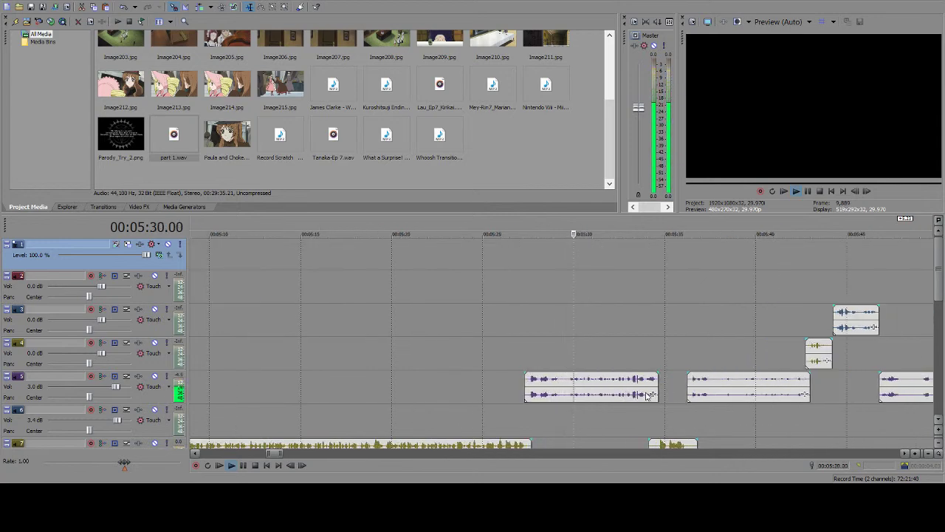
scroll(640, 395, "down", 1)
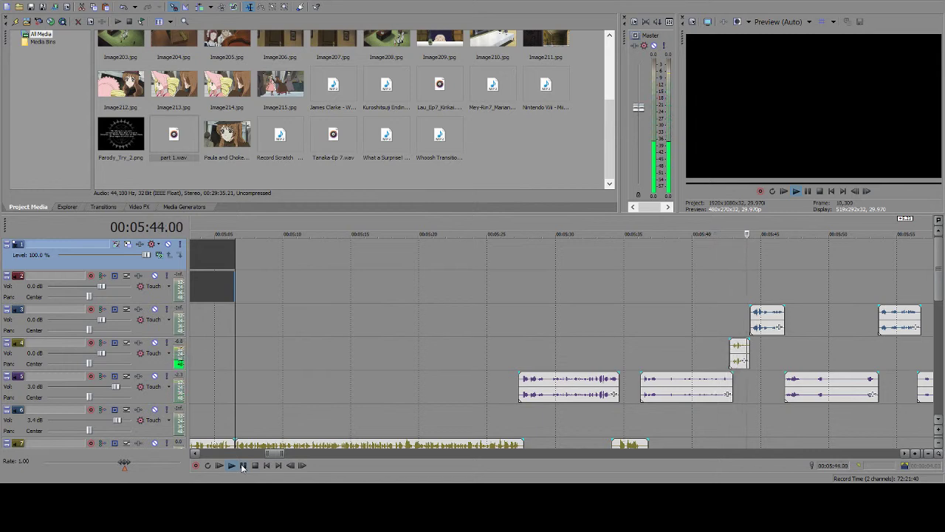
key("Down")
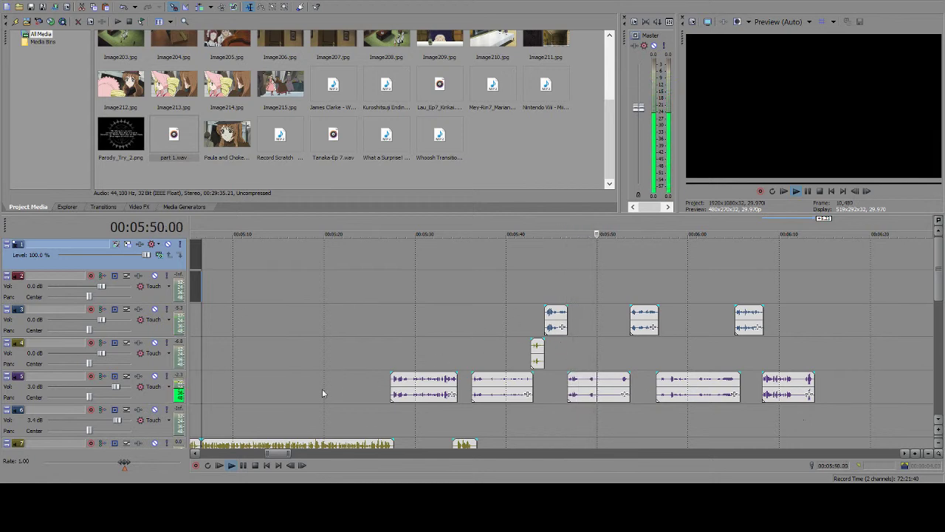
left_click(243, 466)
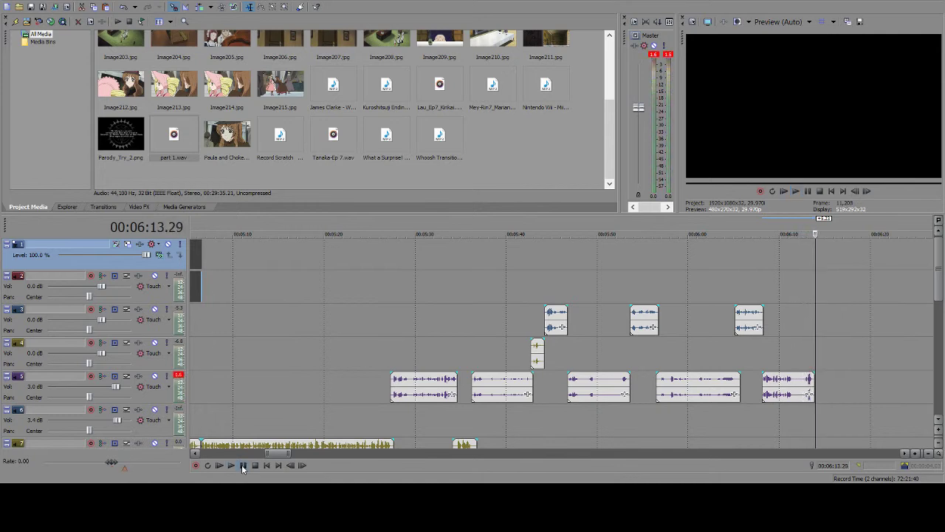